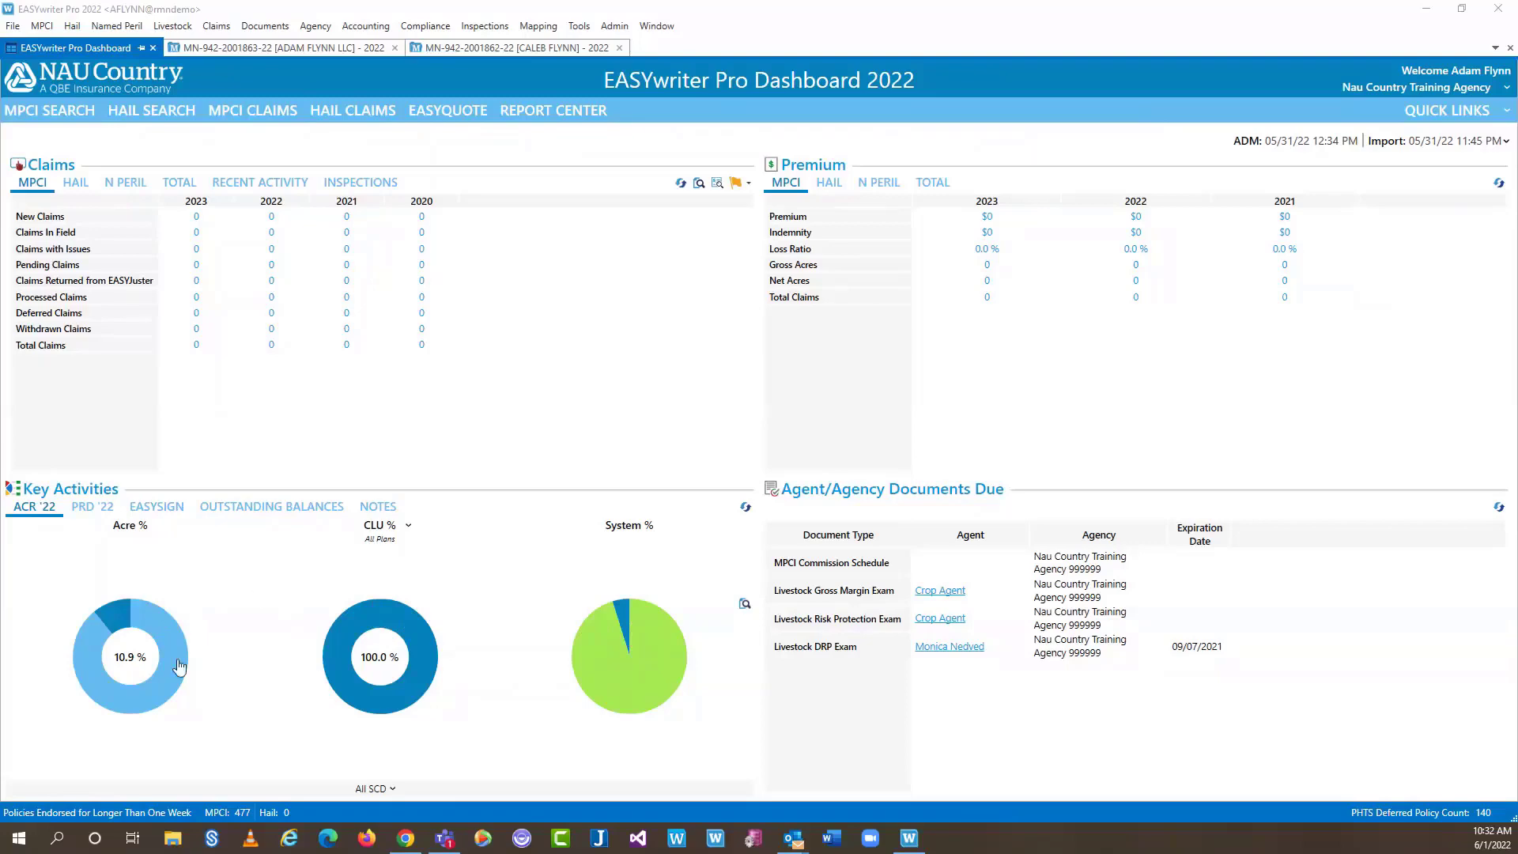
Open the Pipestone corn policy from the policies still needing acreage, then return to the dashboard
left_click(160, 625)
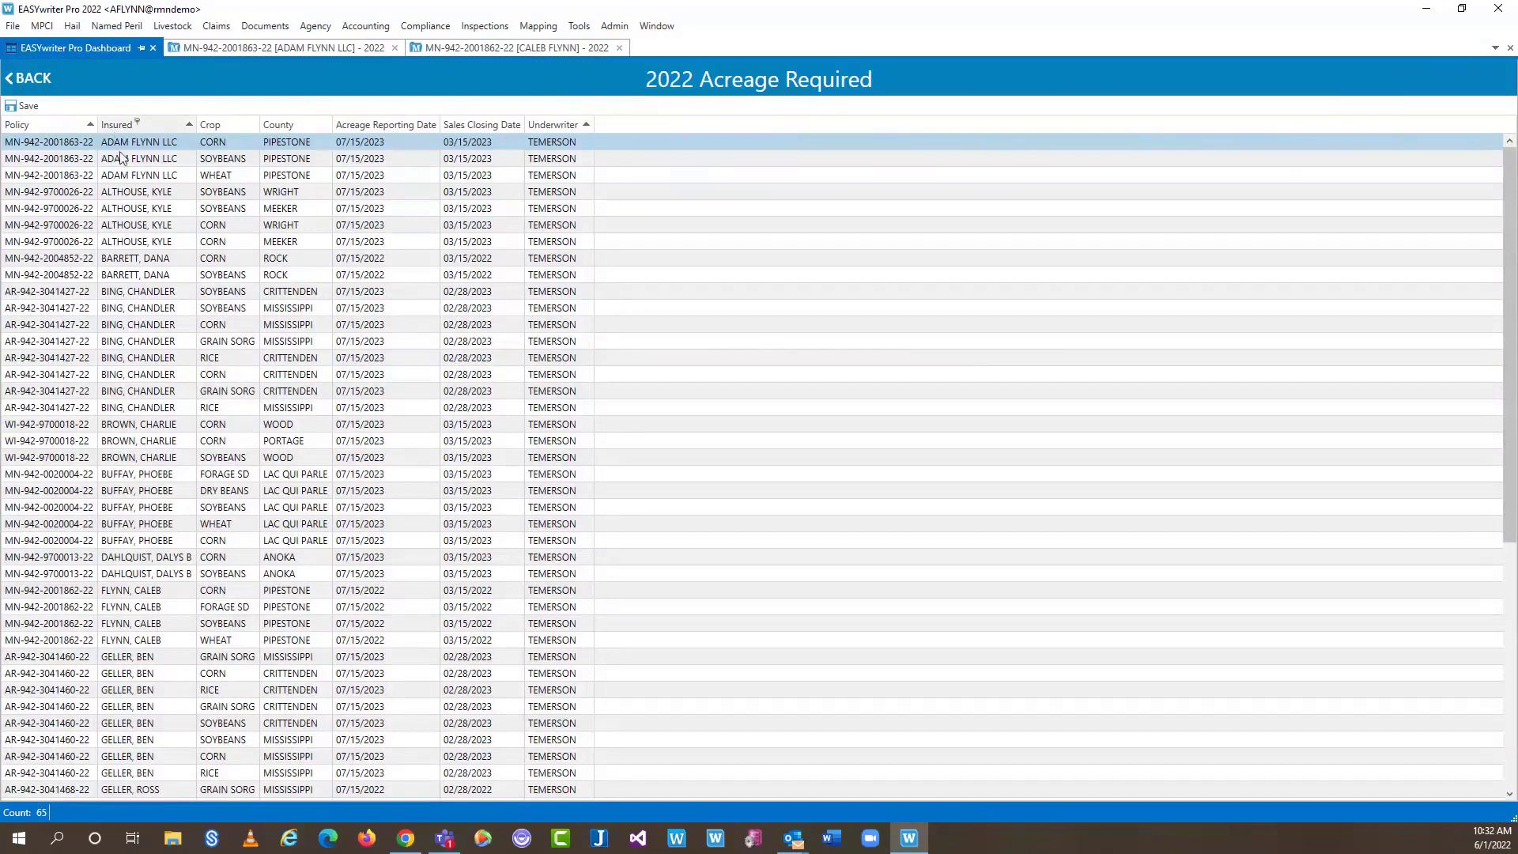
scroll(170, 596, "down", 1)
scroll(173, 584, "up", 1)
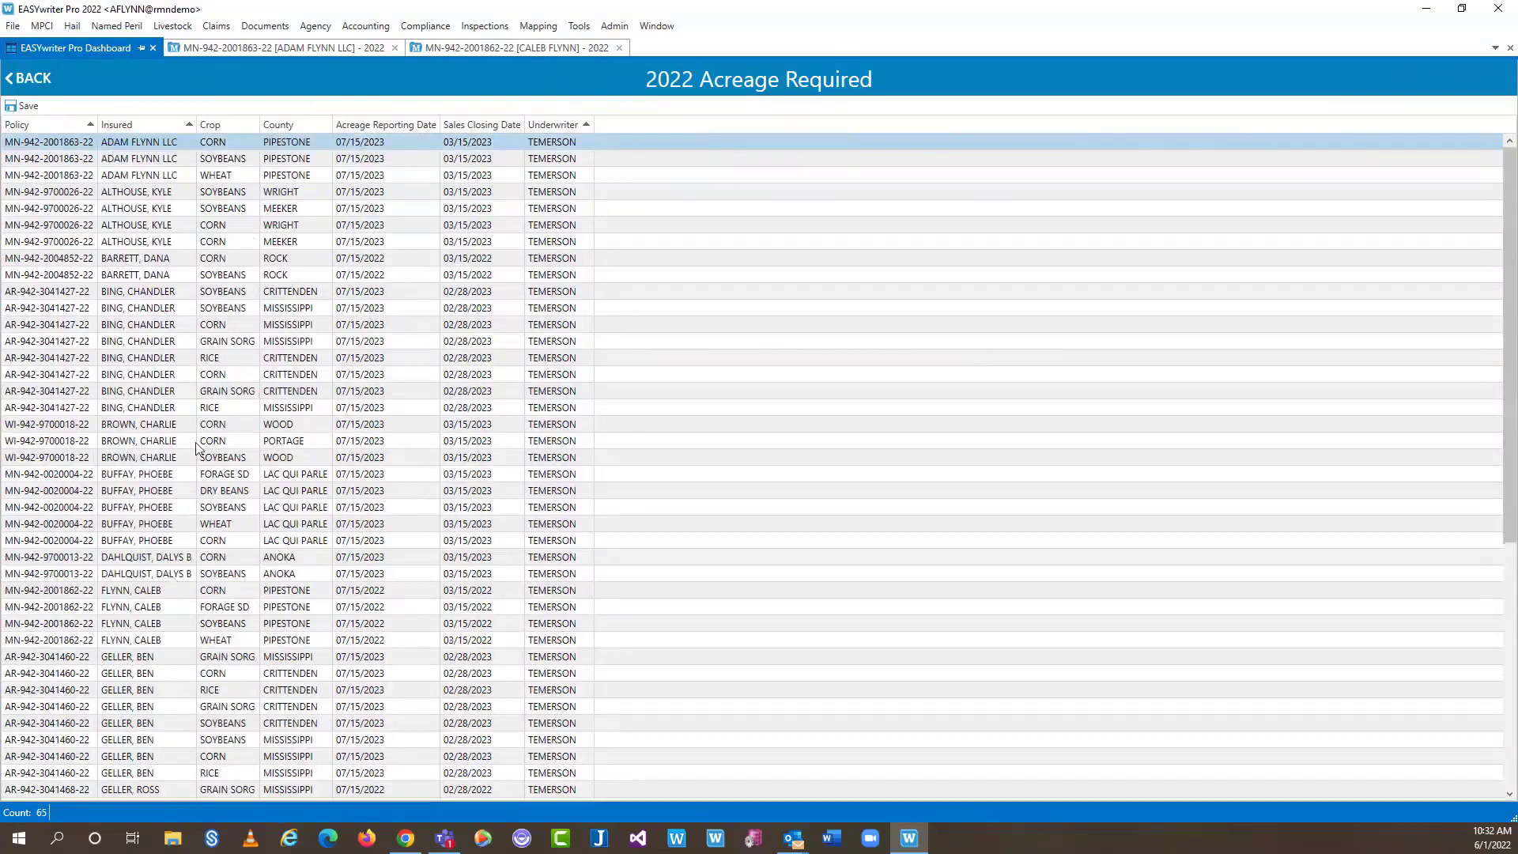
double_click(156, 142)
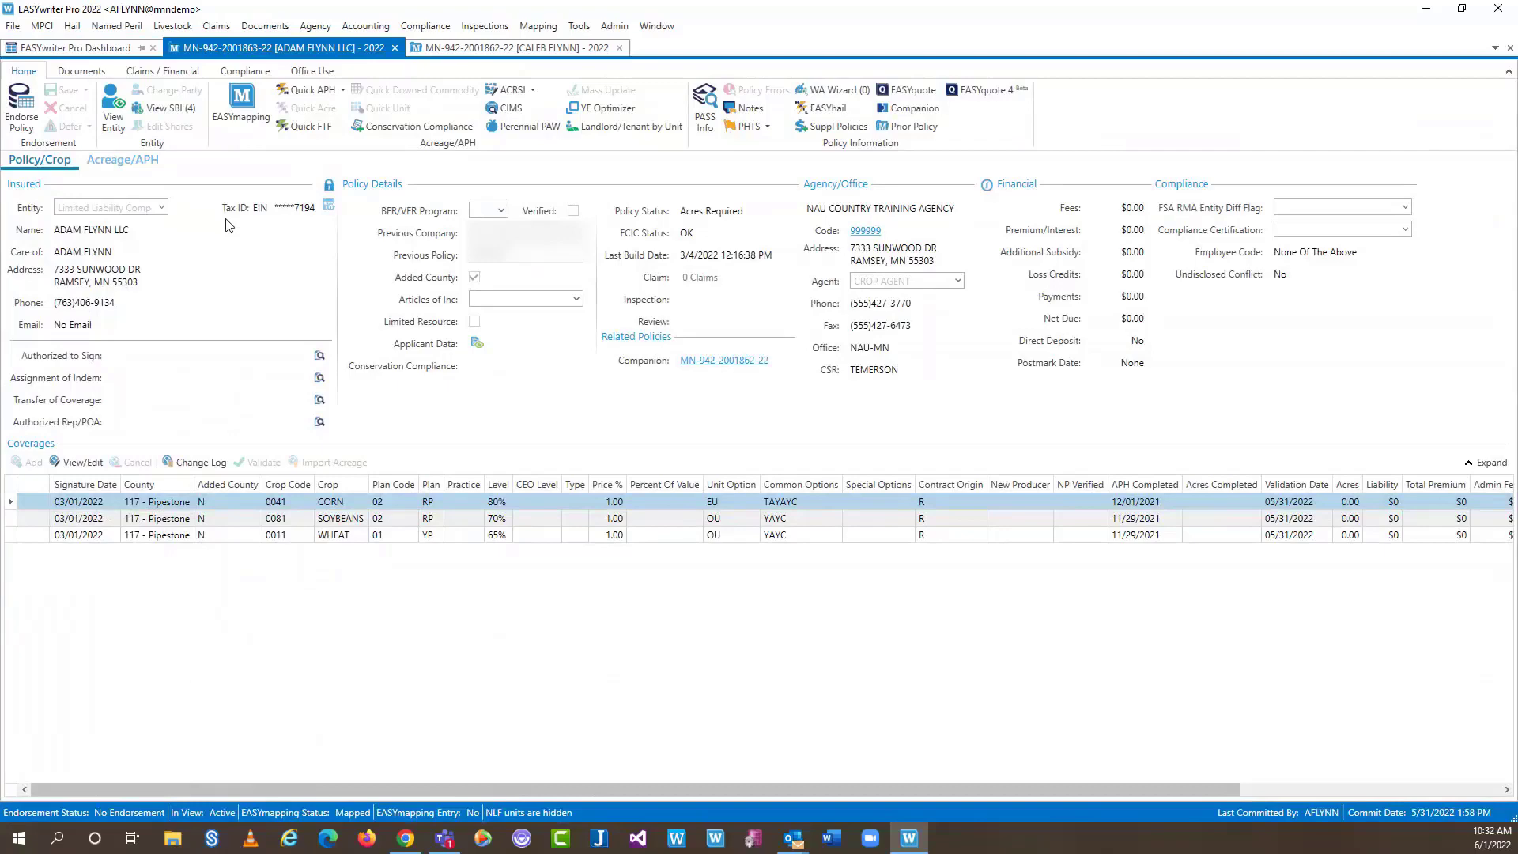
left_click(89, 49)
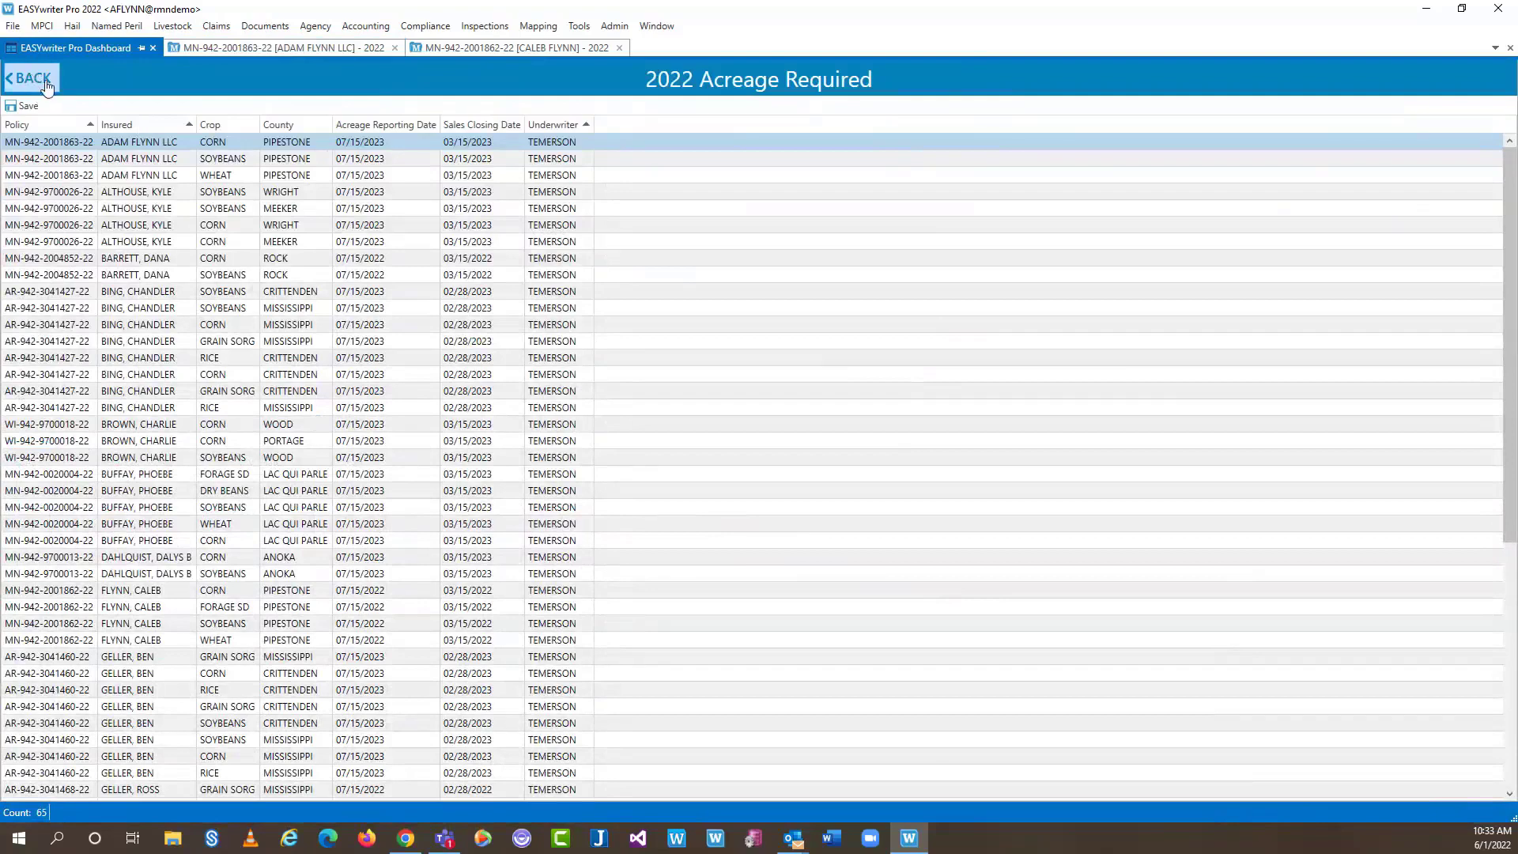
left_click(46, 82)
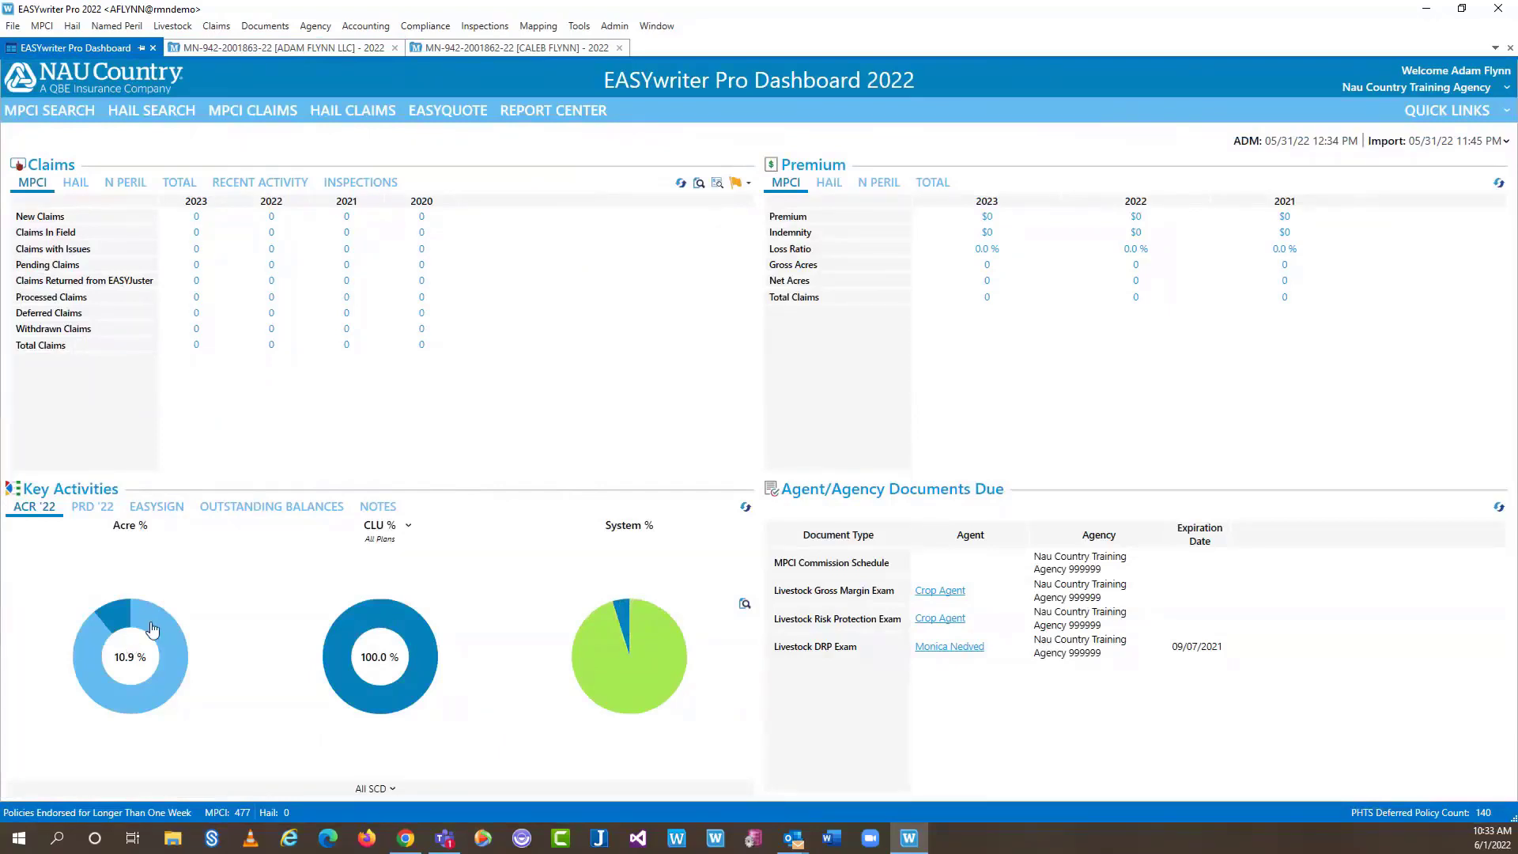
Look through the quick links list and close it
mouse_move(153, 628)
left_click(1475, 114)
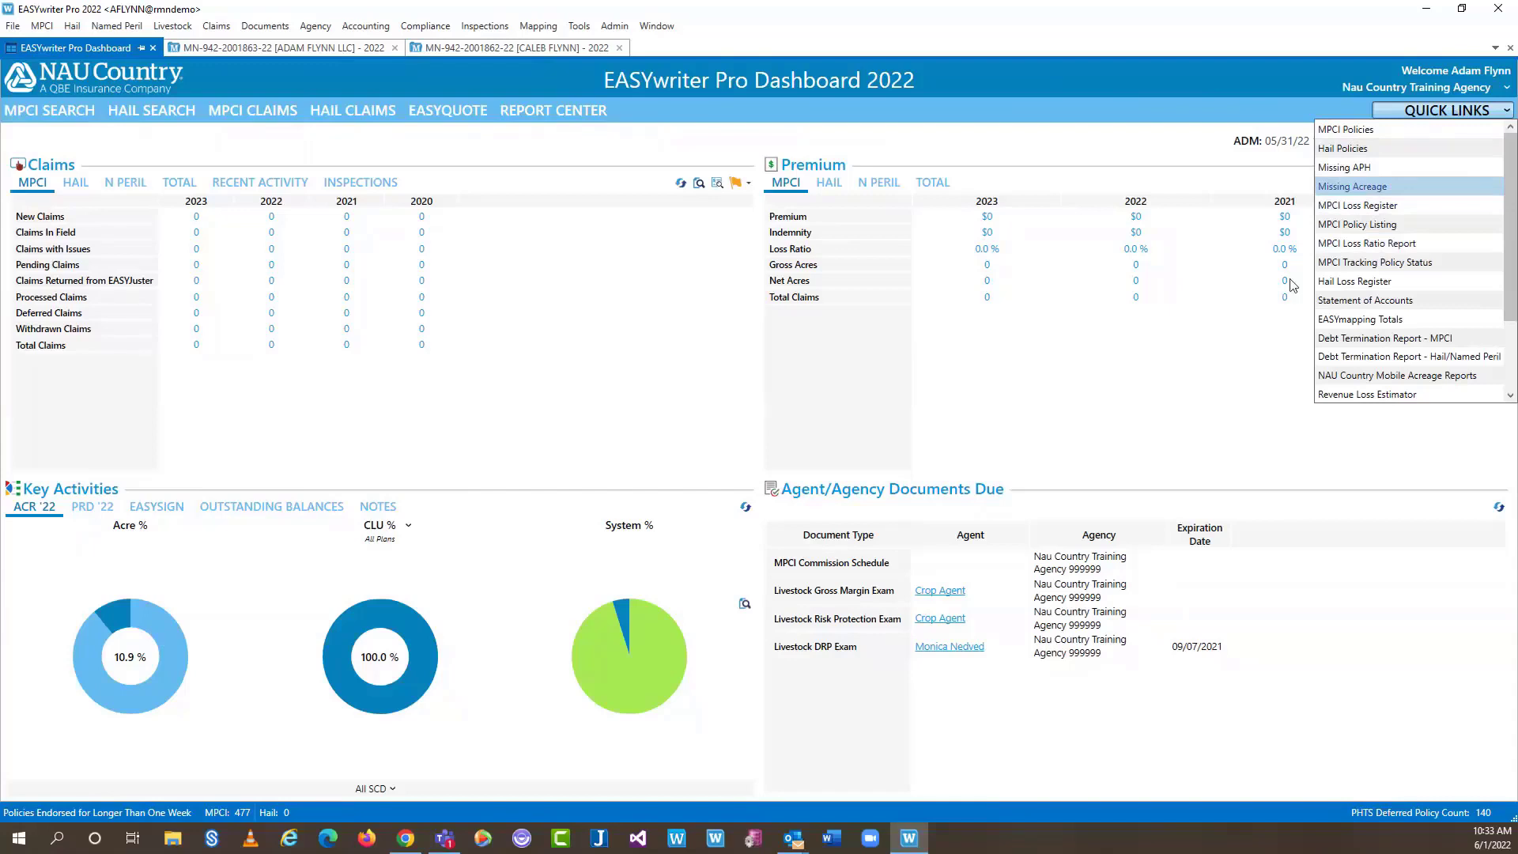
left_click(1019, 395)
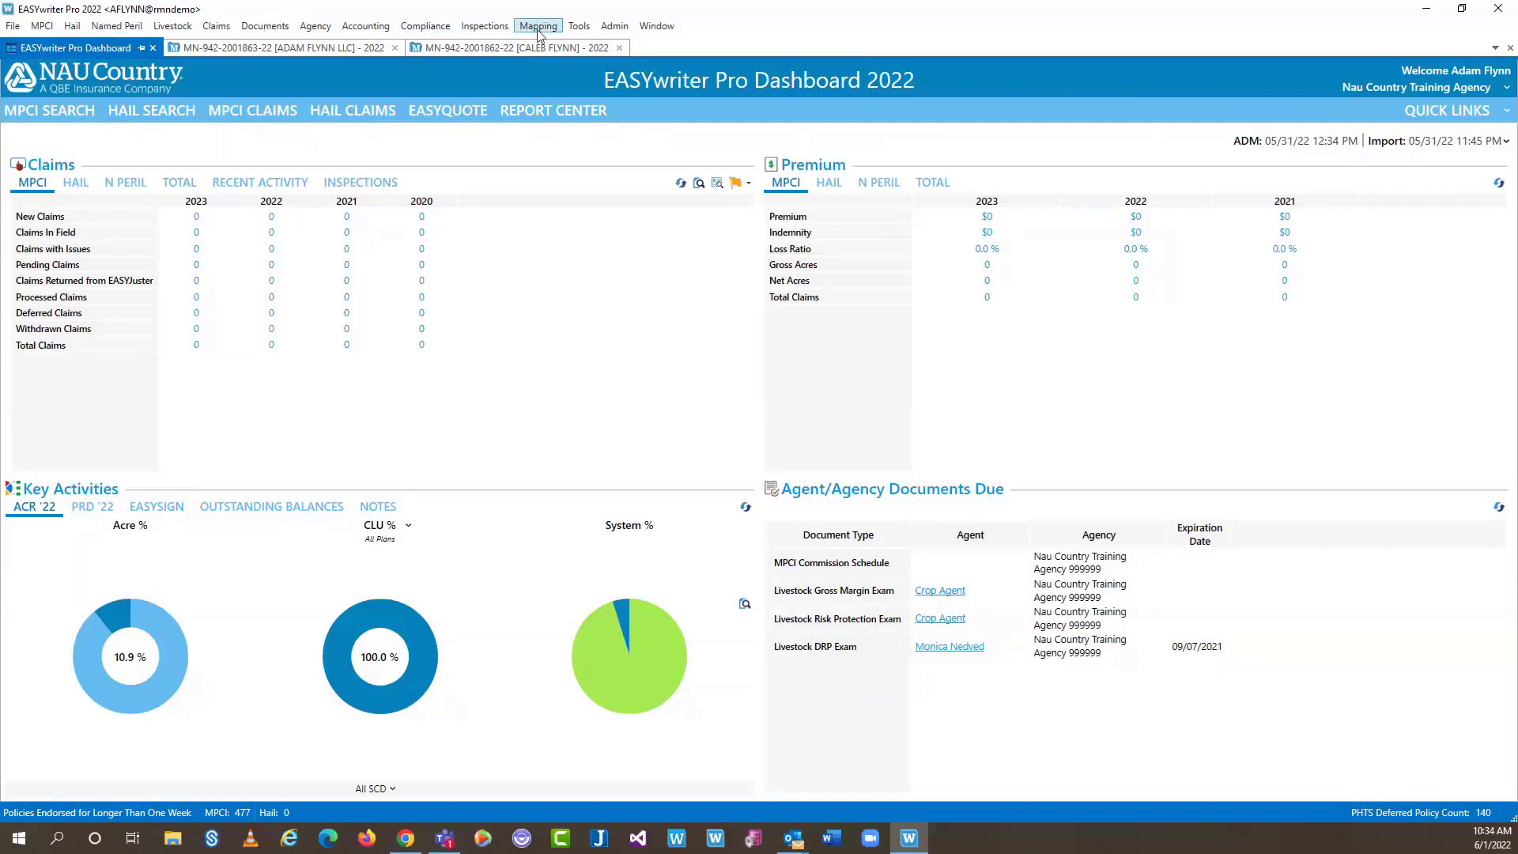
Open Mapping > Agency Crop Colors and search agency code 999999 to load its crop profile
left_click(538, 28)
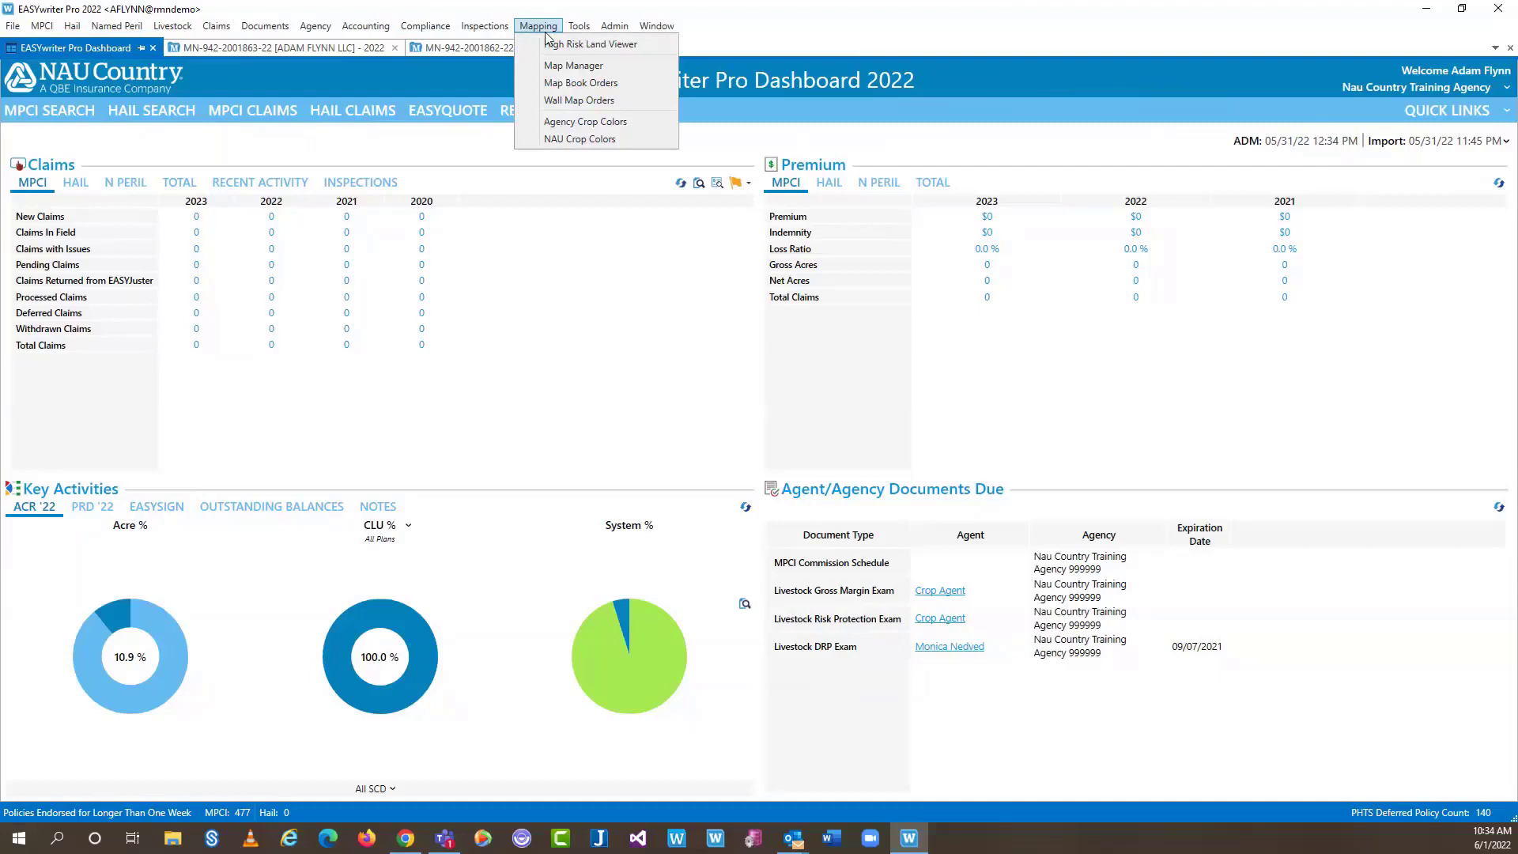
left_click(613, 125)
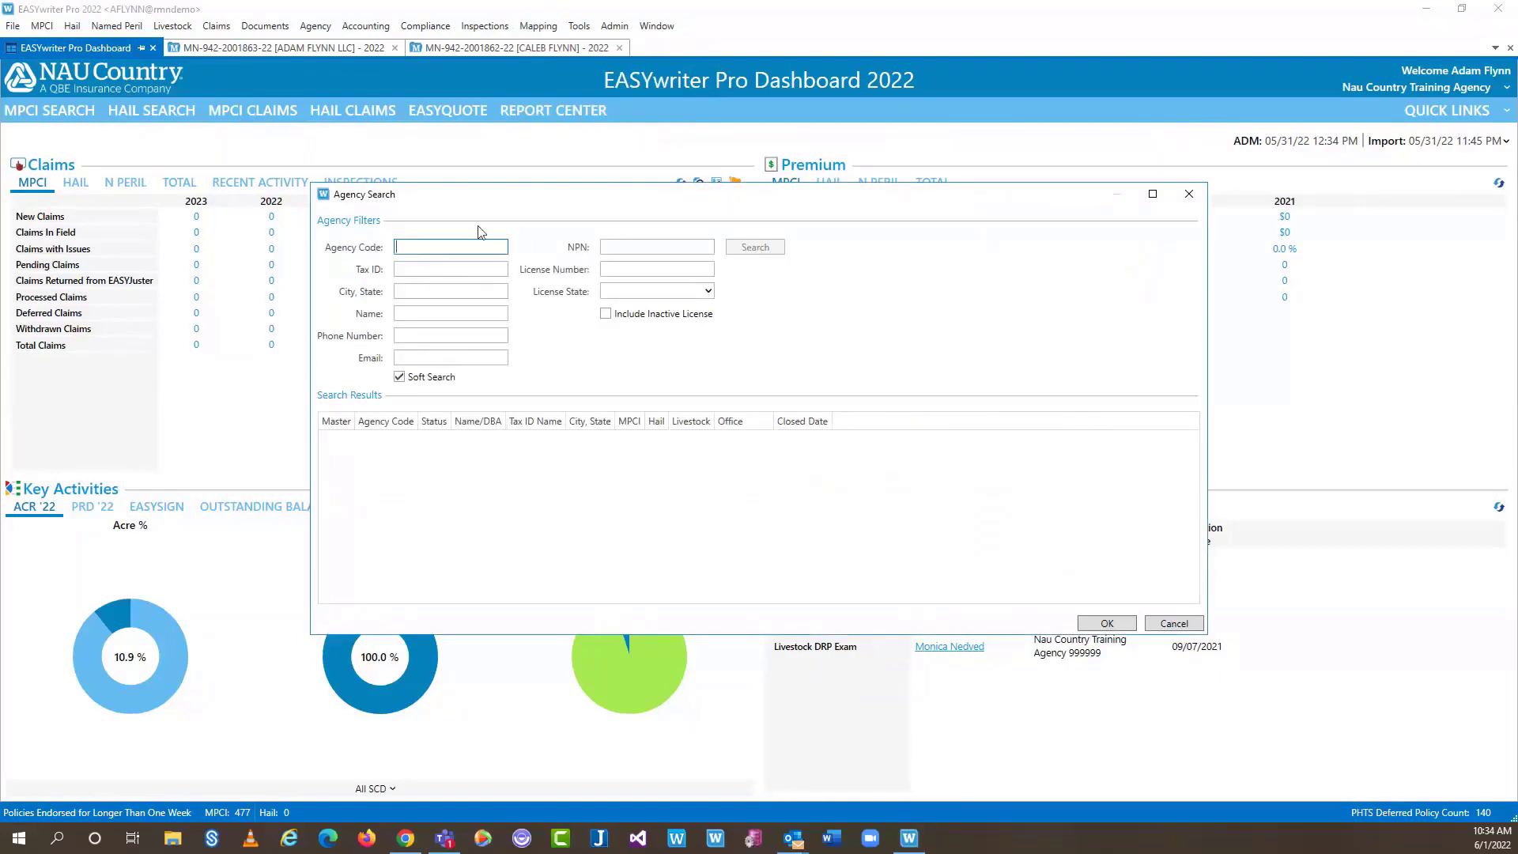
type("999999")
key("Return")
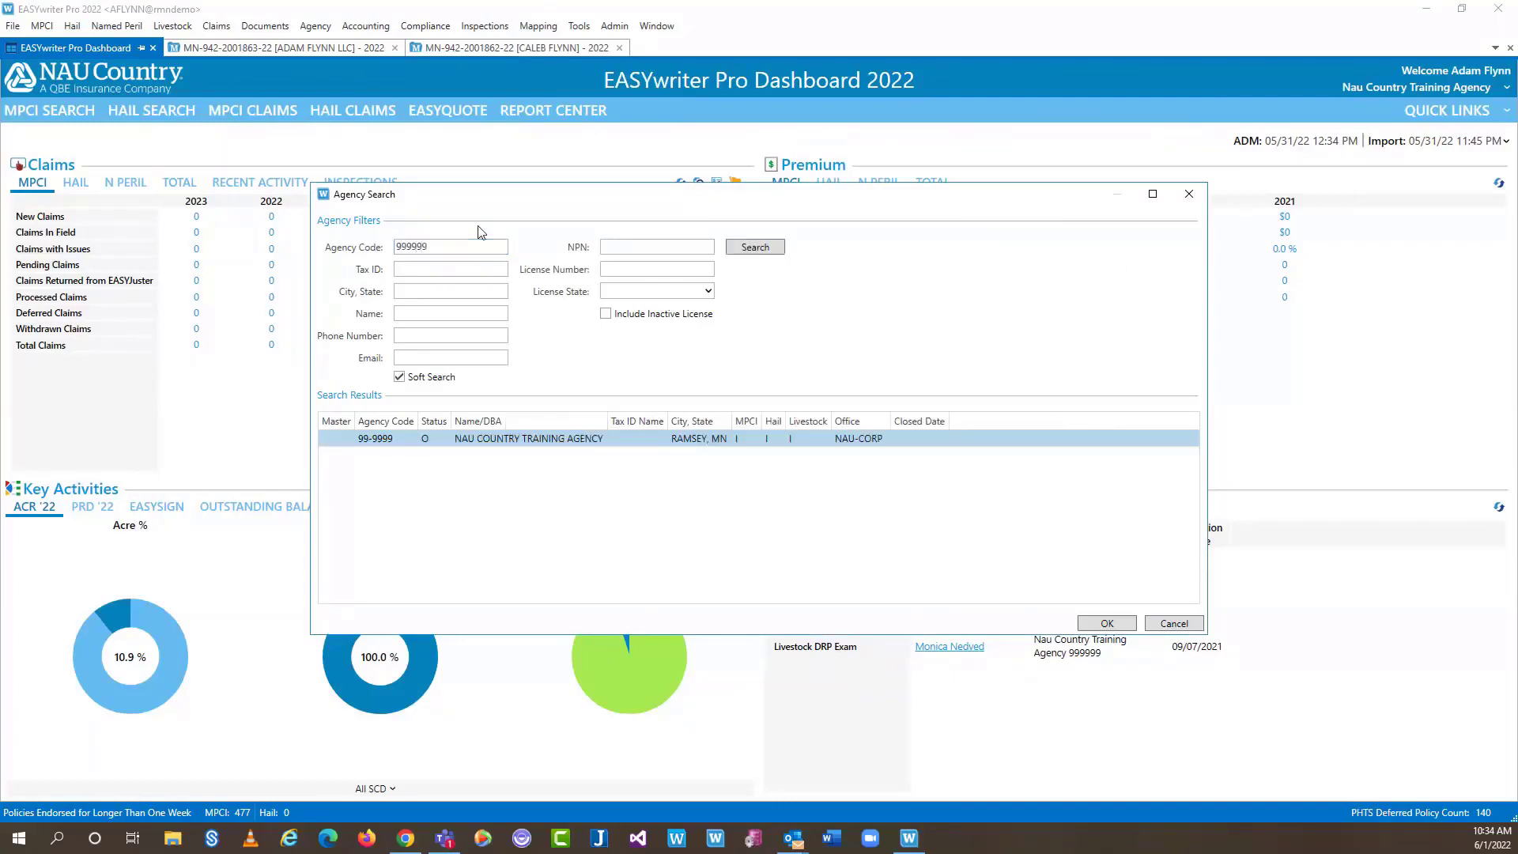
key("Return")
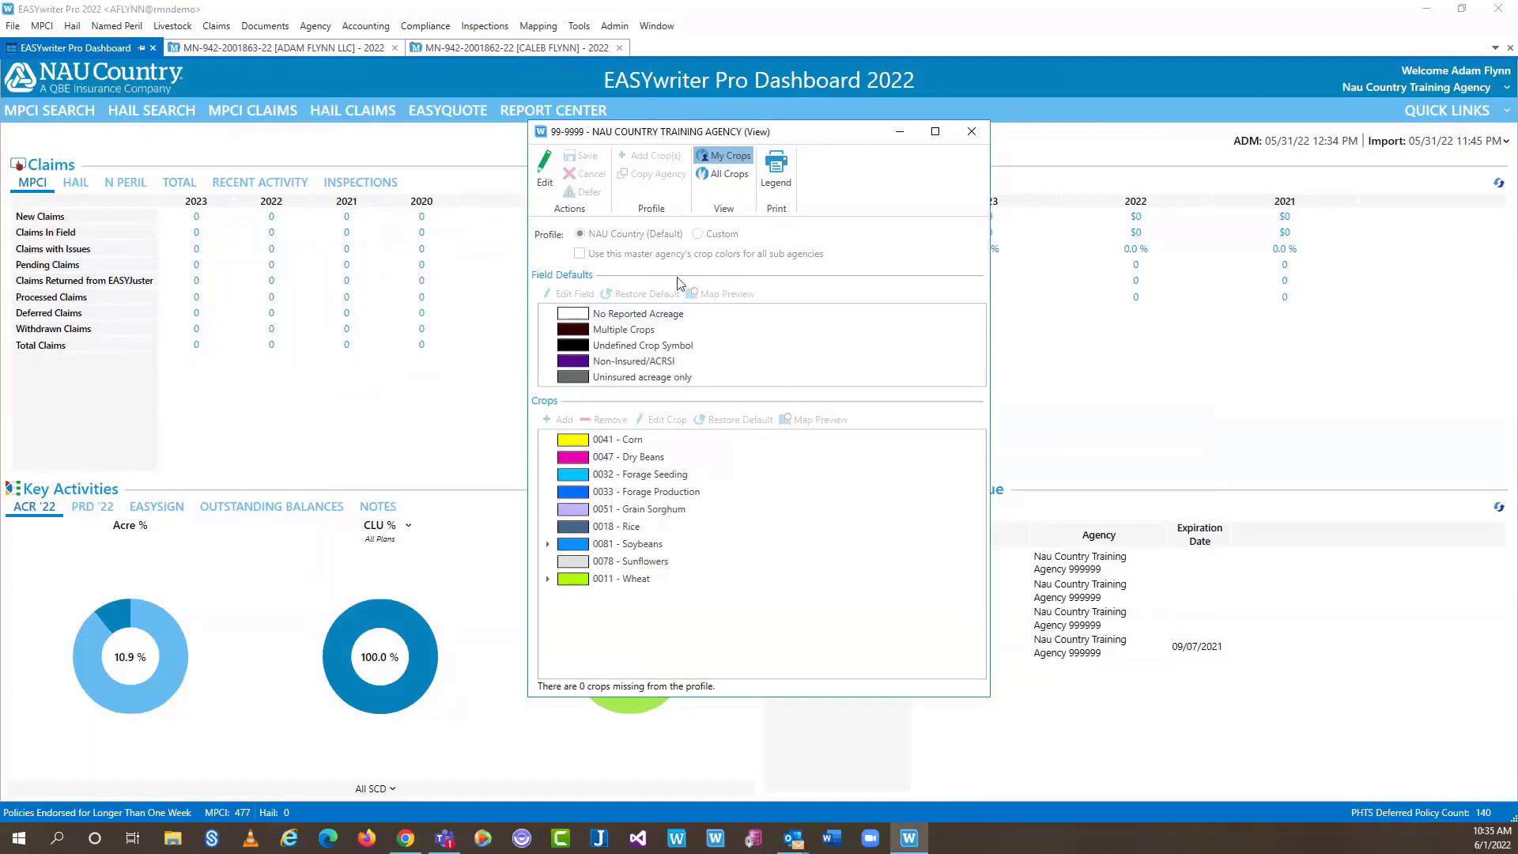
Put the crop profile into editing and open the style settings for 0041 - Corn
left_click(552, 168)
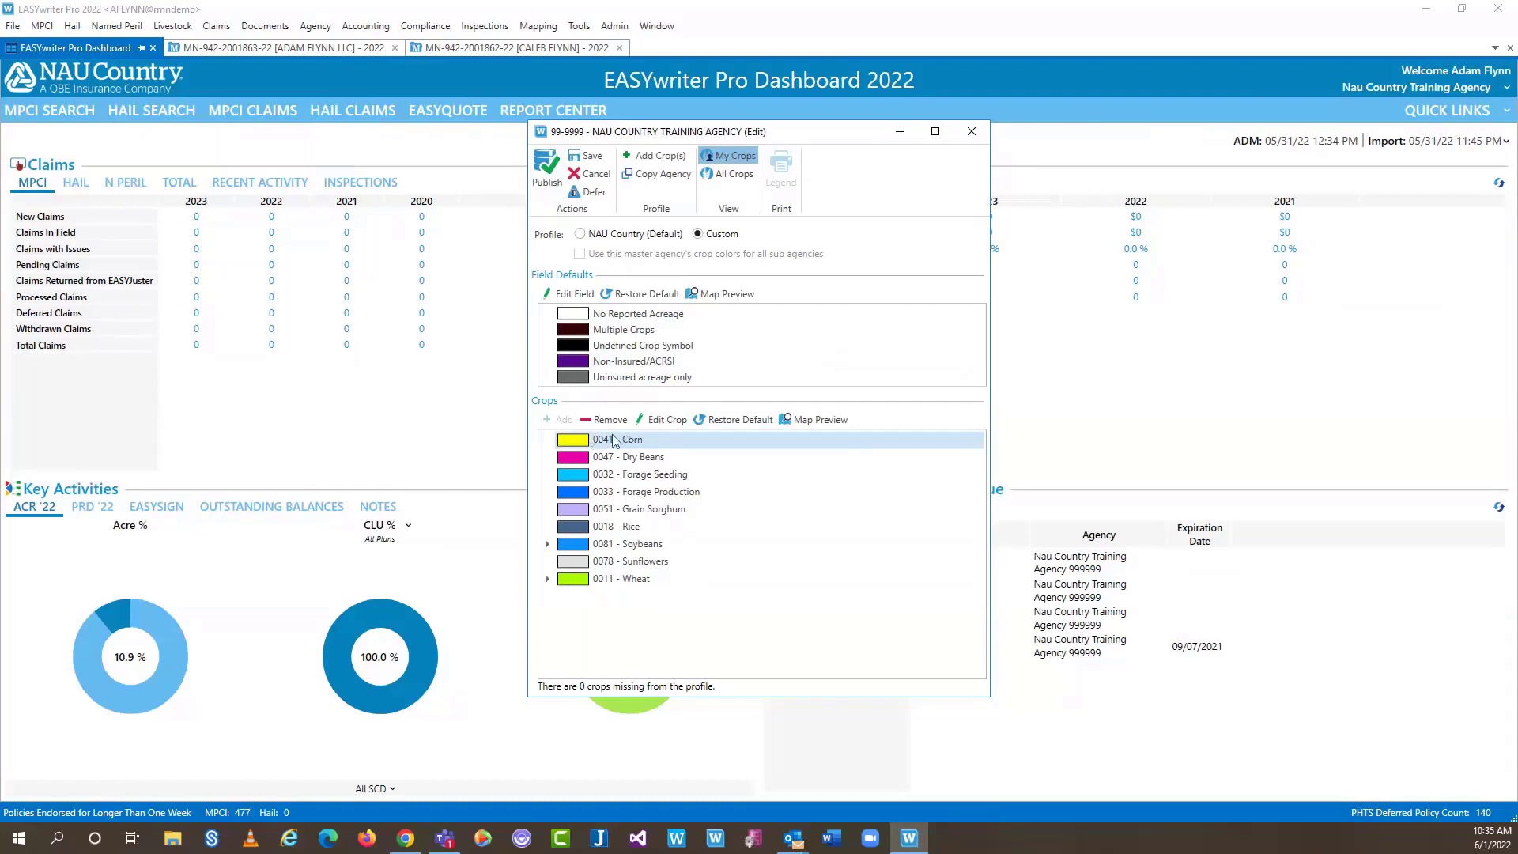
left_click(631, 441)
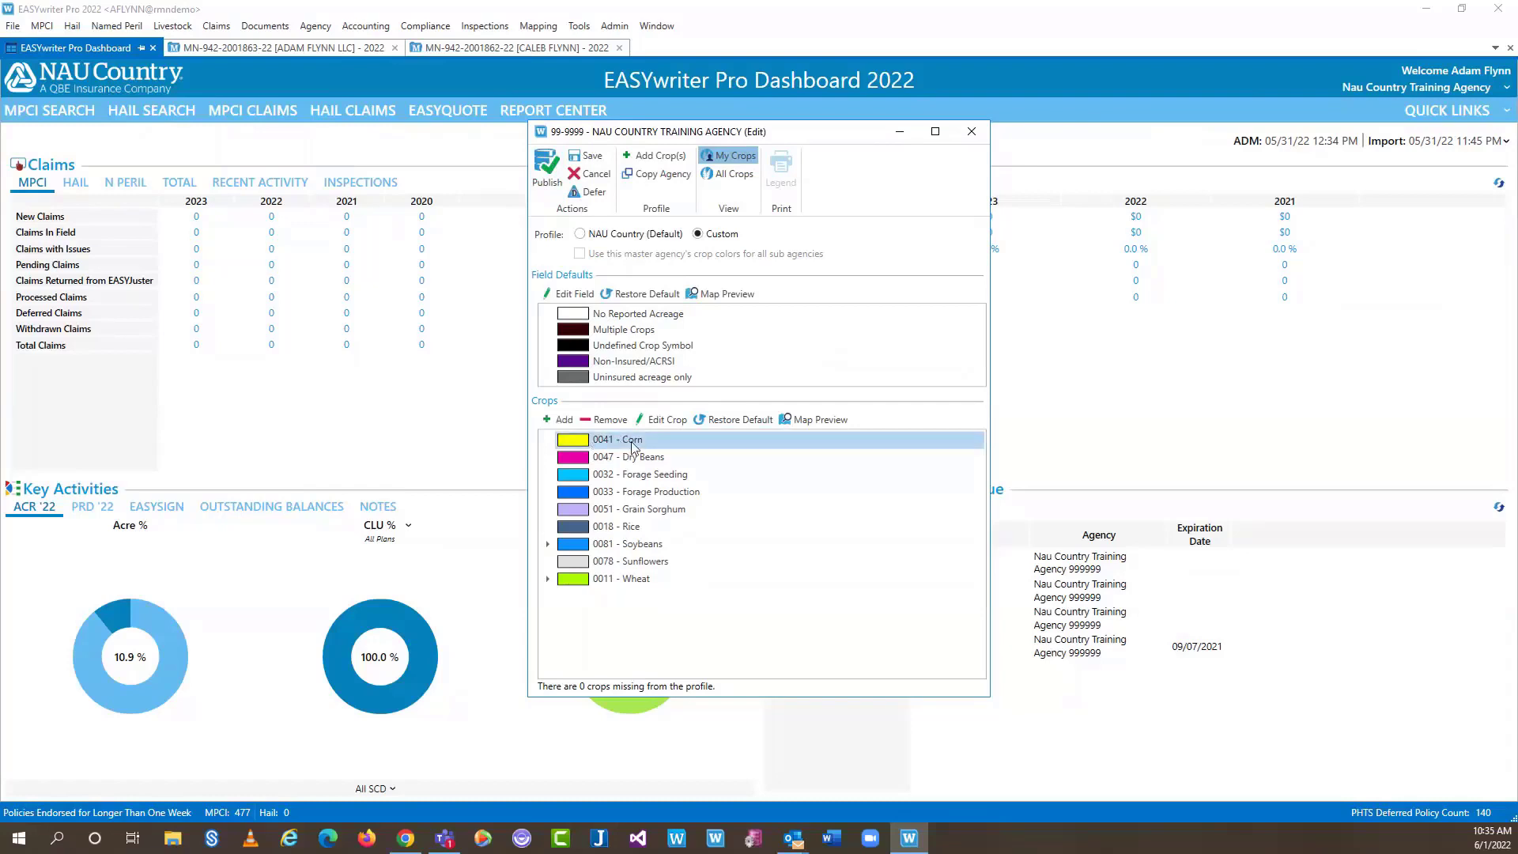
left_click(663, 419)
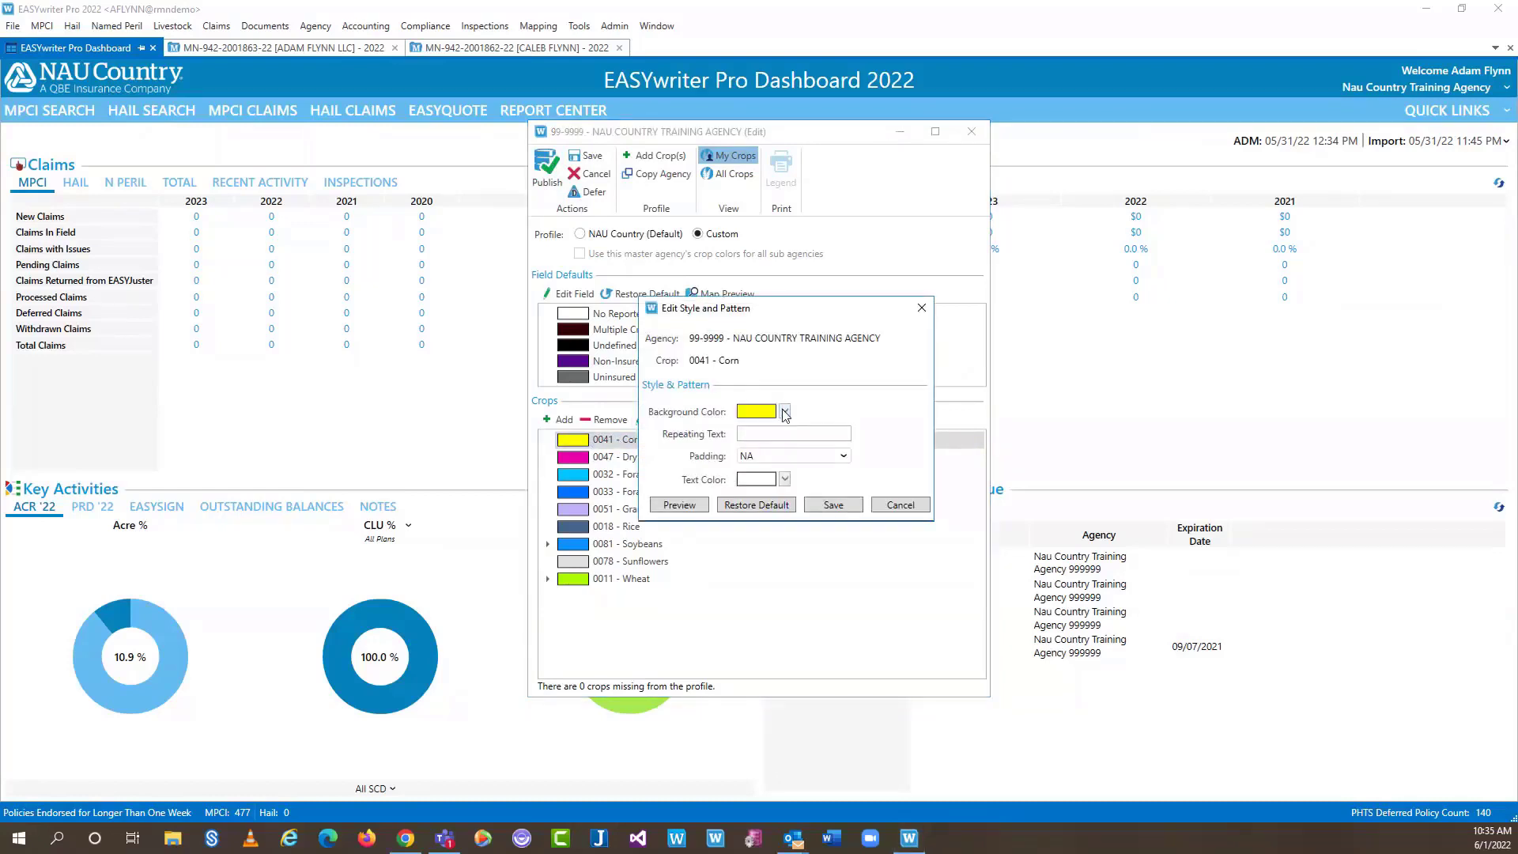
Try a custom background shade for Corn, then cancel both dialogs, keeping it yellow
left_click(790, 433)
left_click(785, 414)
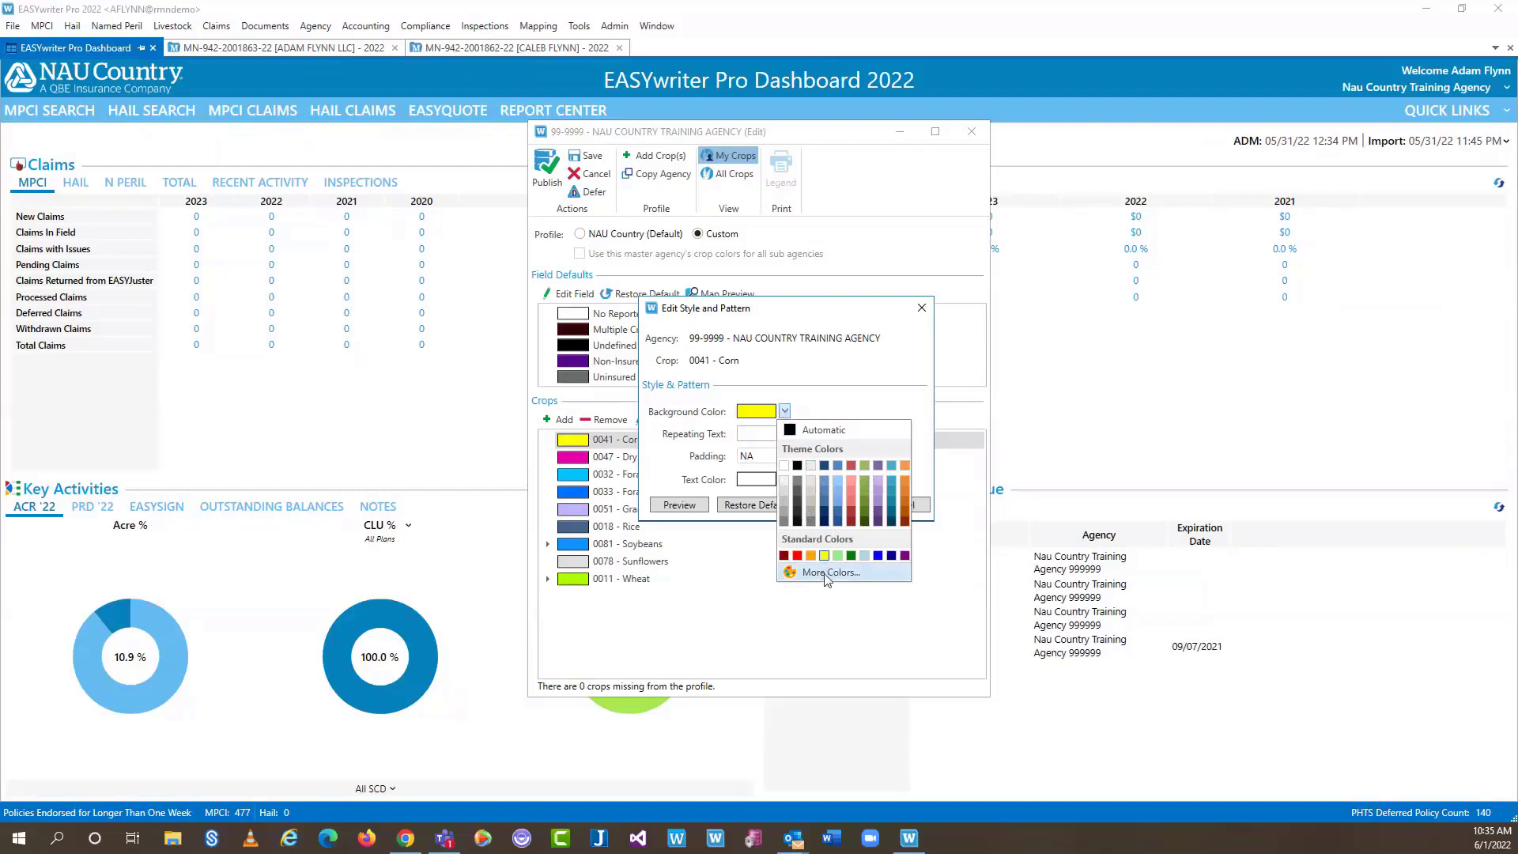
left_click(834, 575)
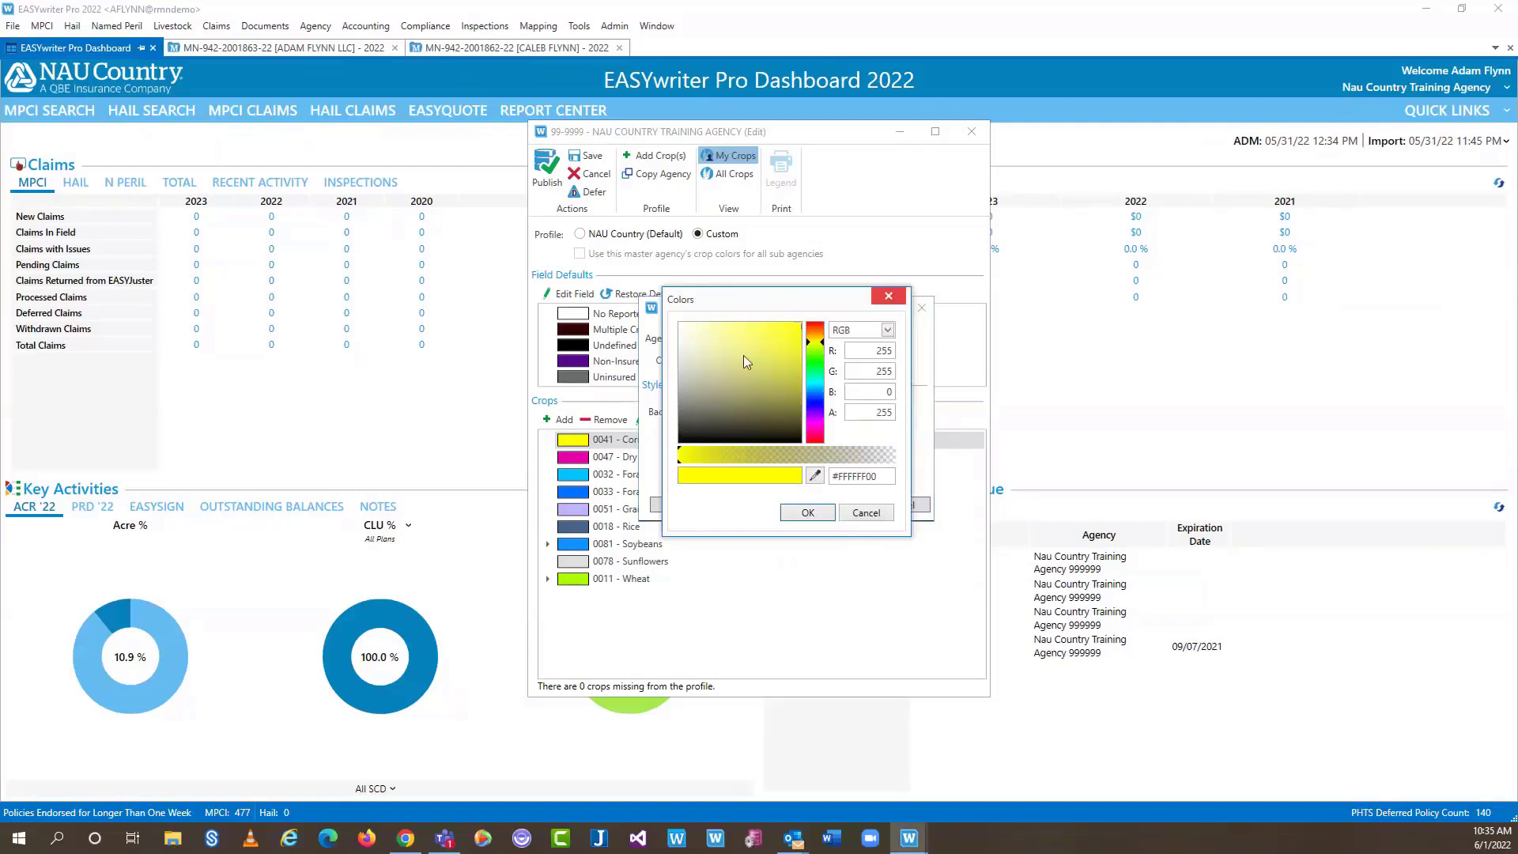
left_click_drag(752, 349, 822, 372)
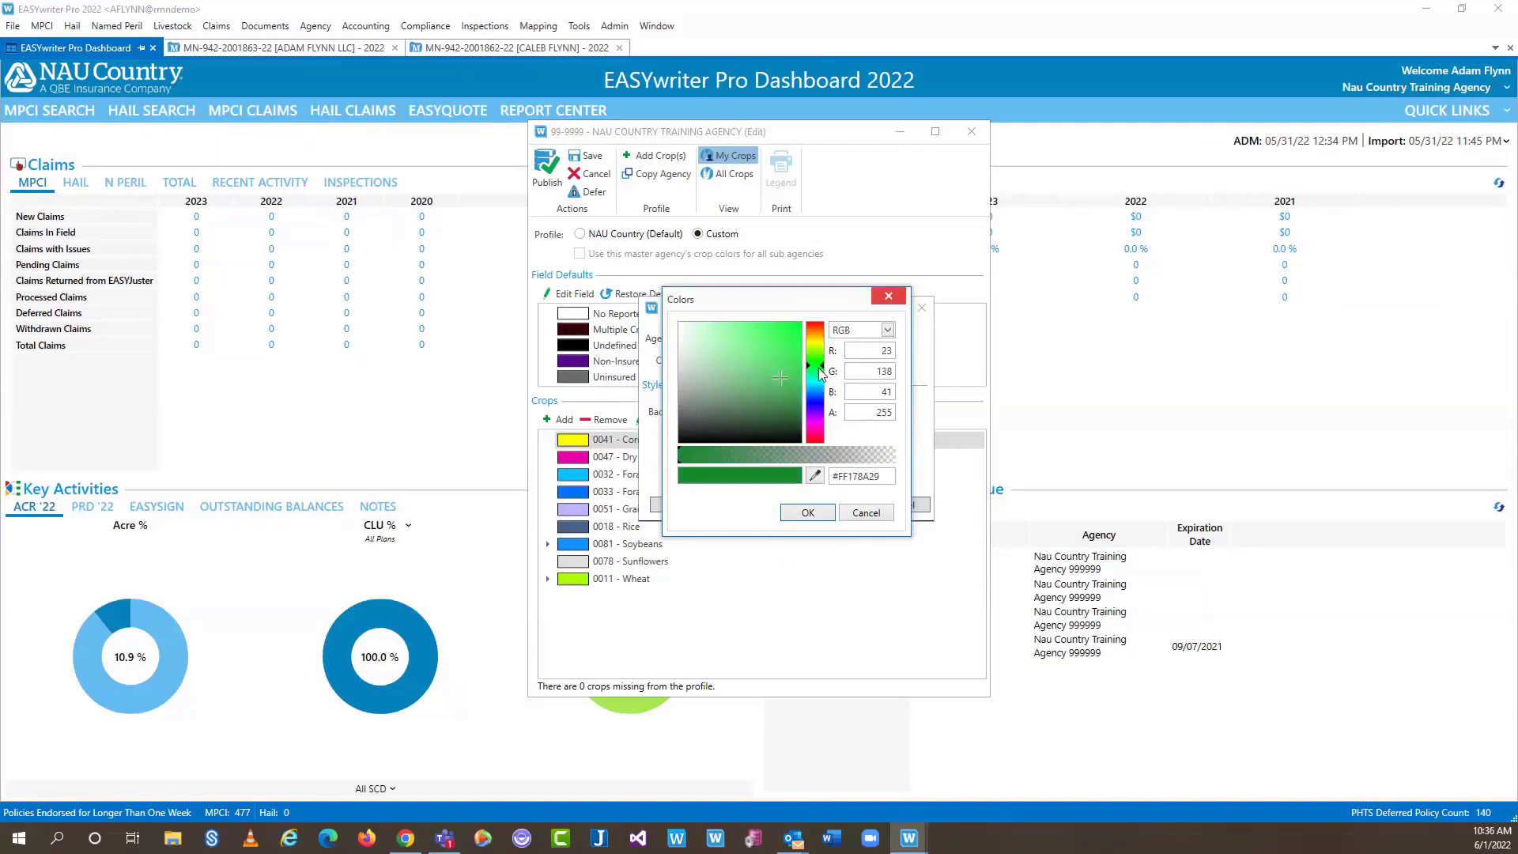
left_click(873, 515)
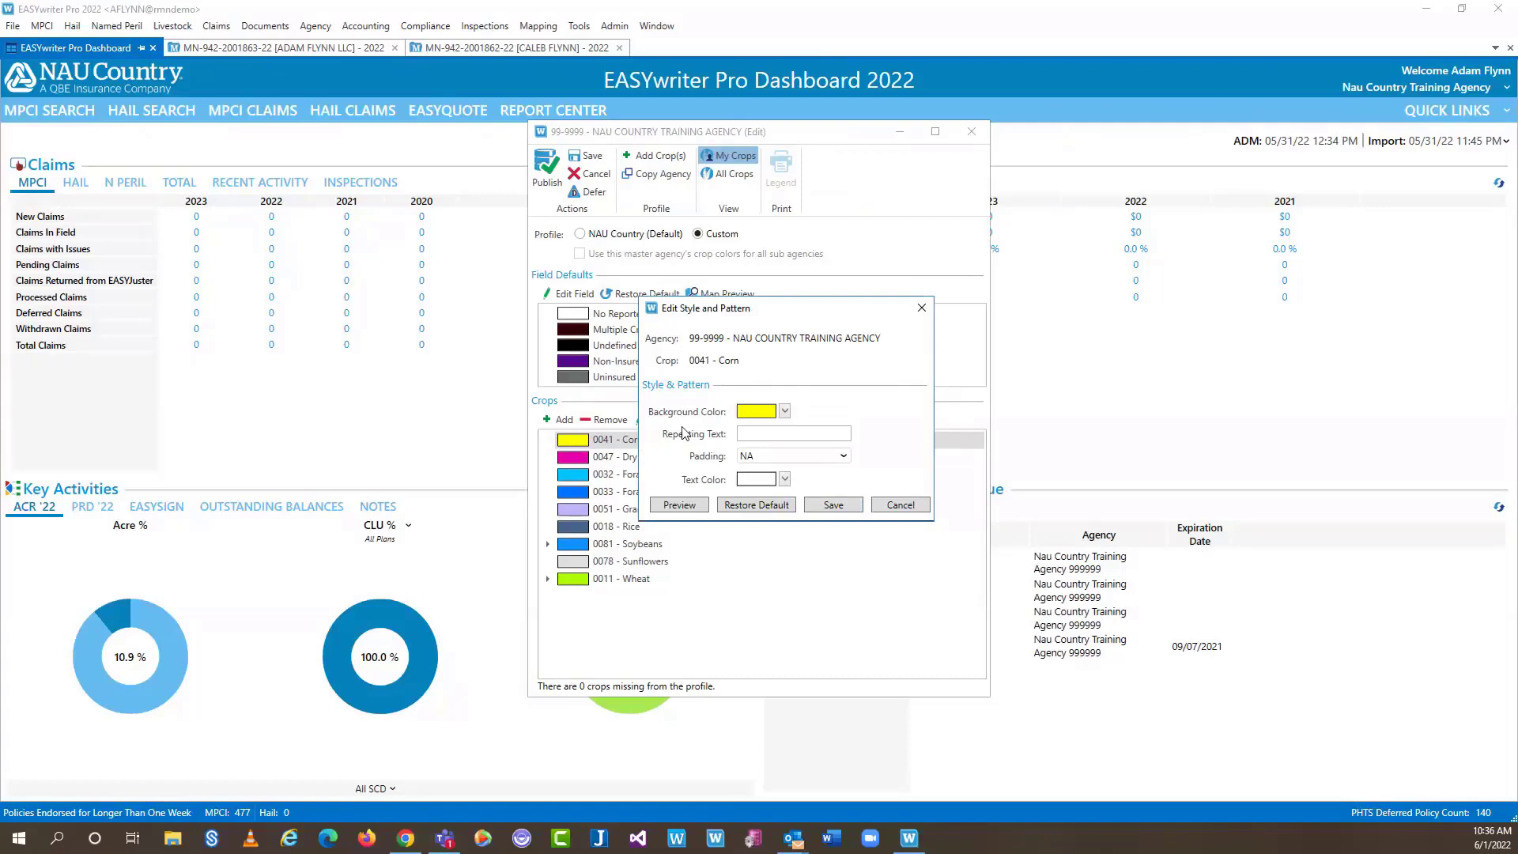
left_click(899, 505)
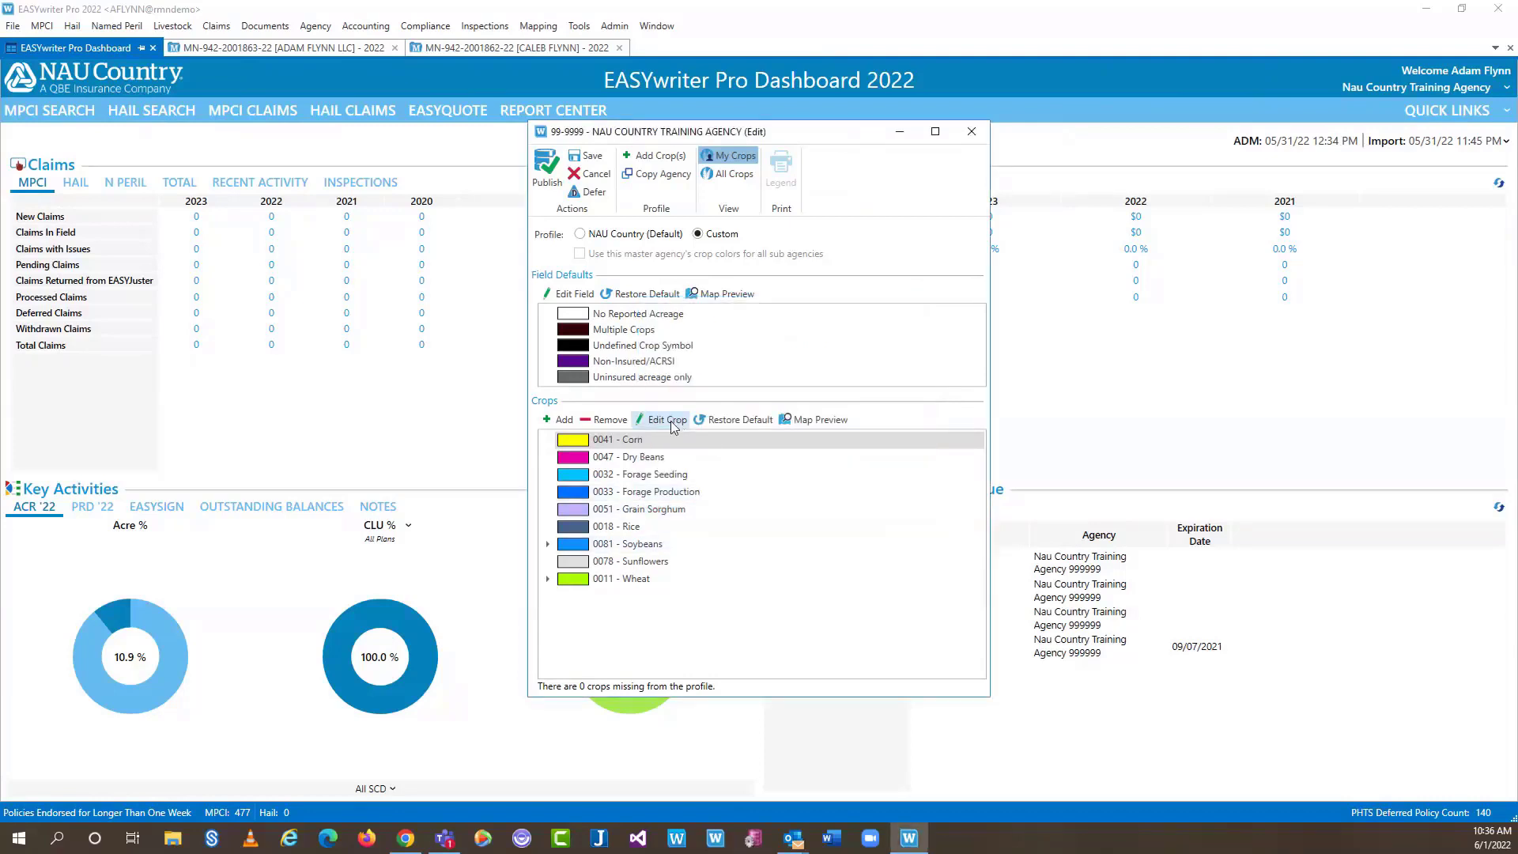
Add a 0041 - Corn style with repeating text IRR, Irrigated practice and Medium padding
left_click(661, 439)
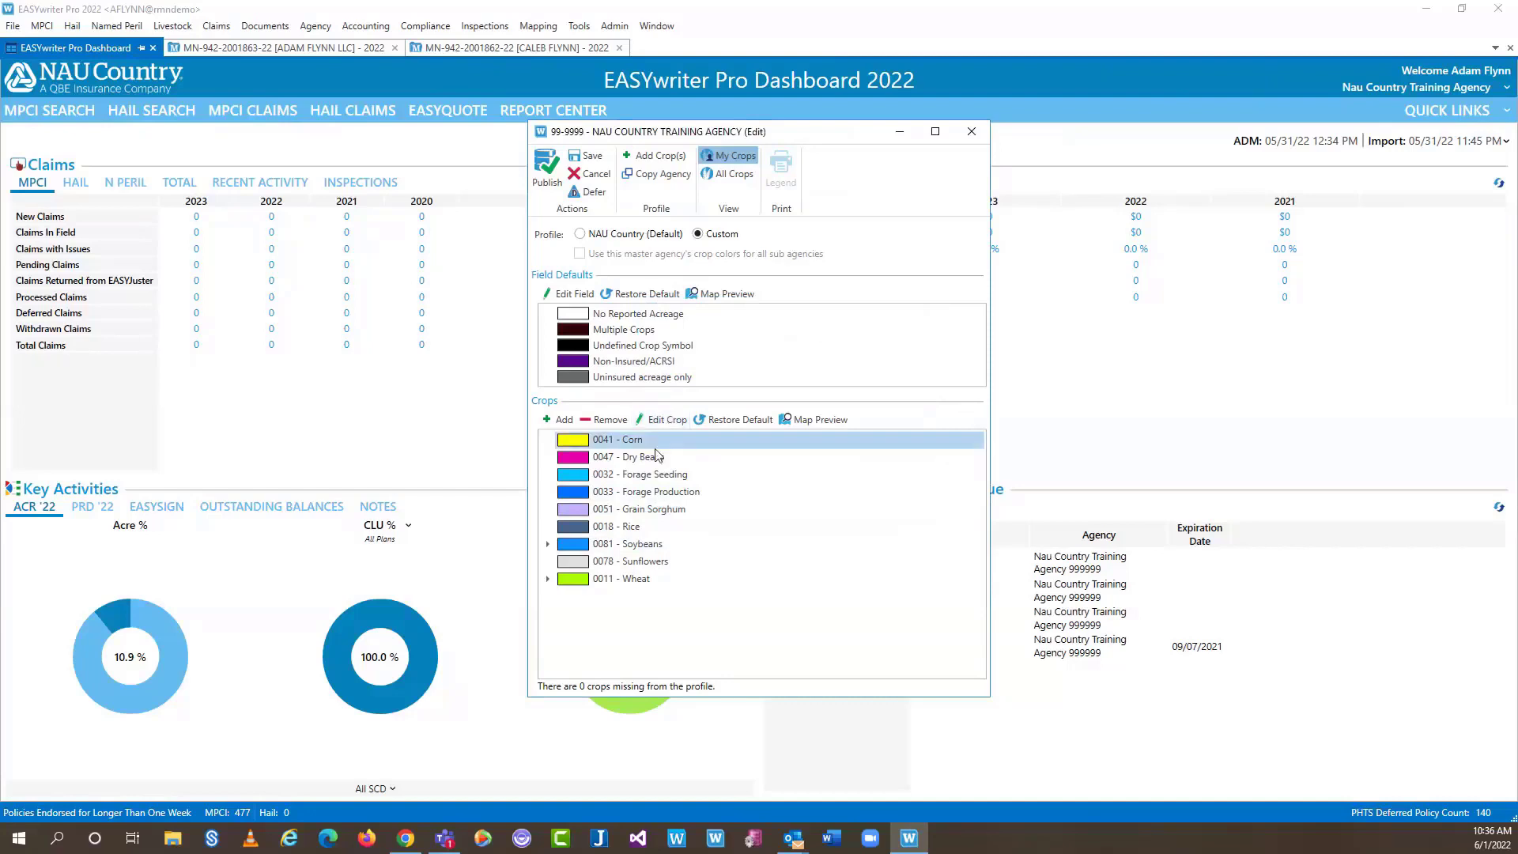
left_click(564, 420)
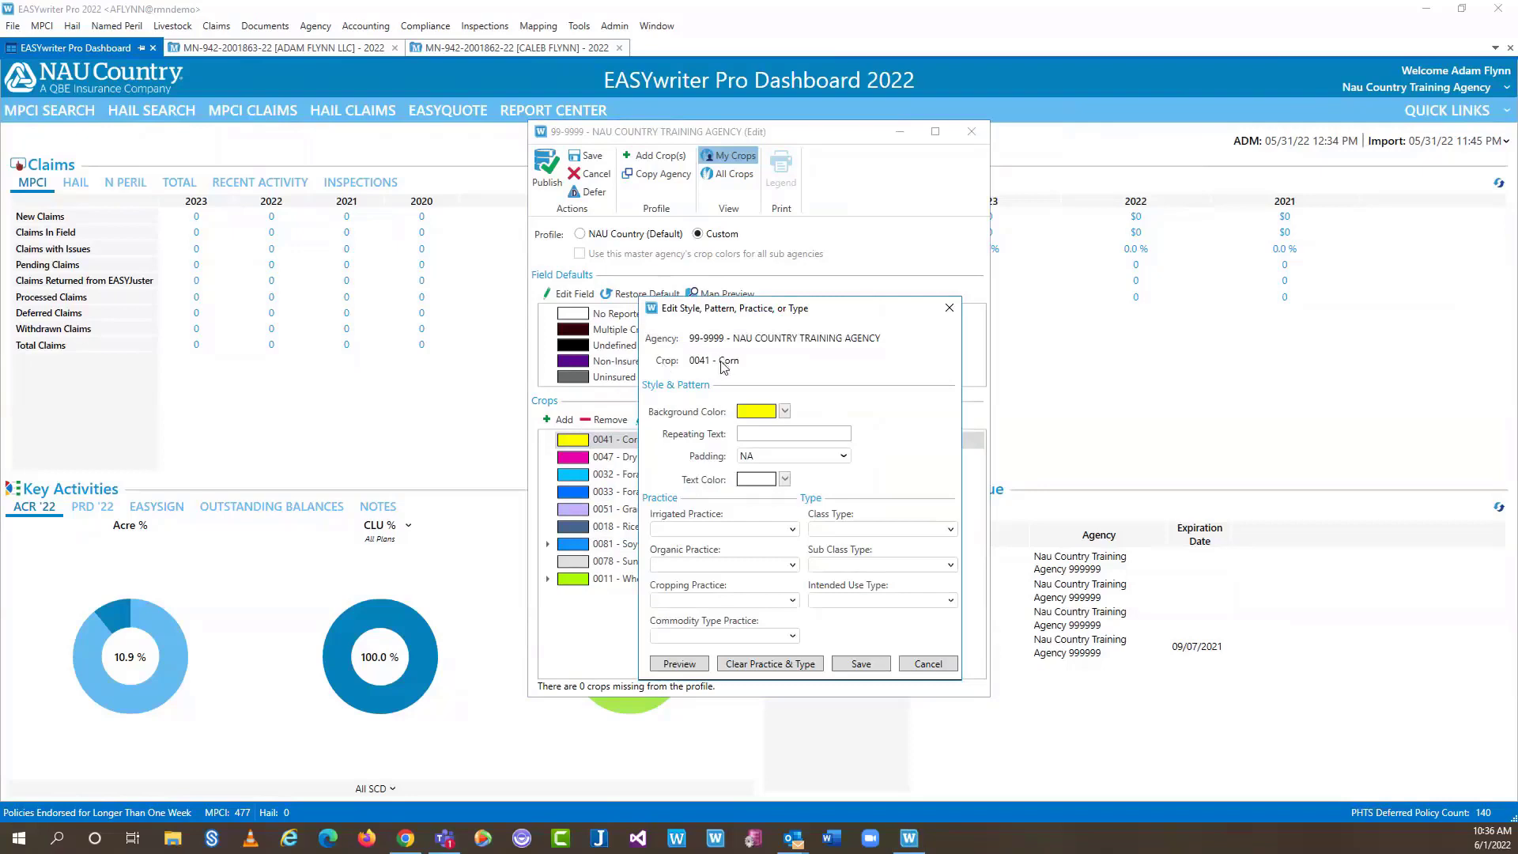
left_click(759, 432)
type("IRR")
left_click(788, 528)
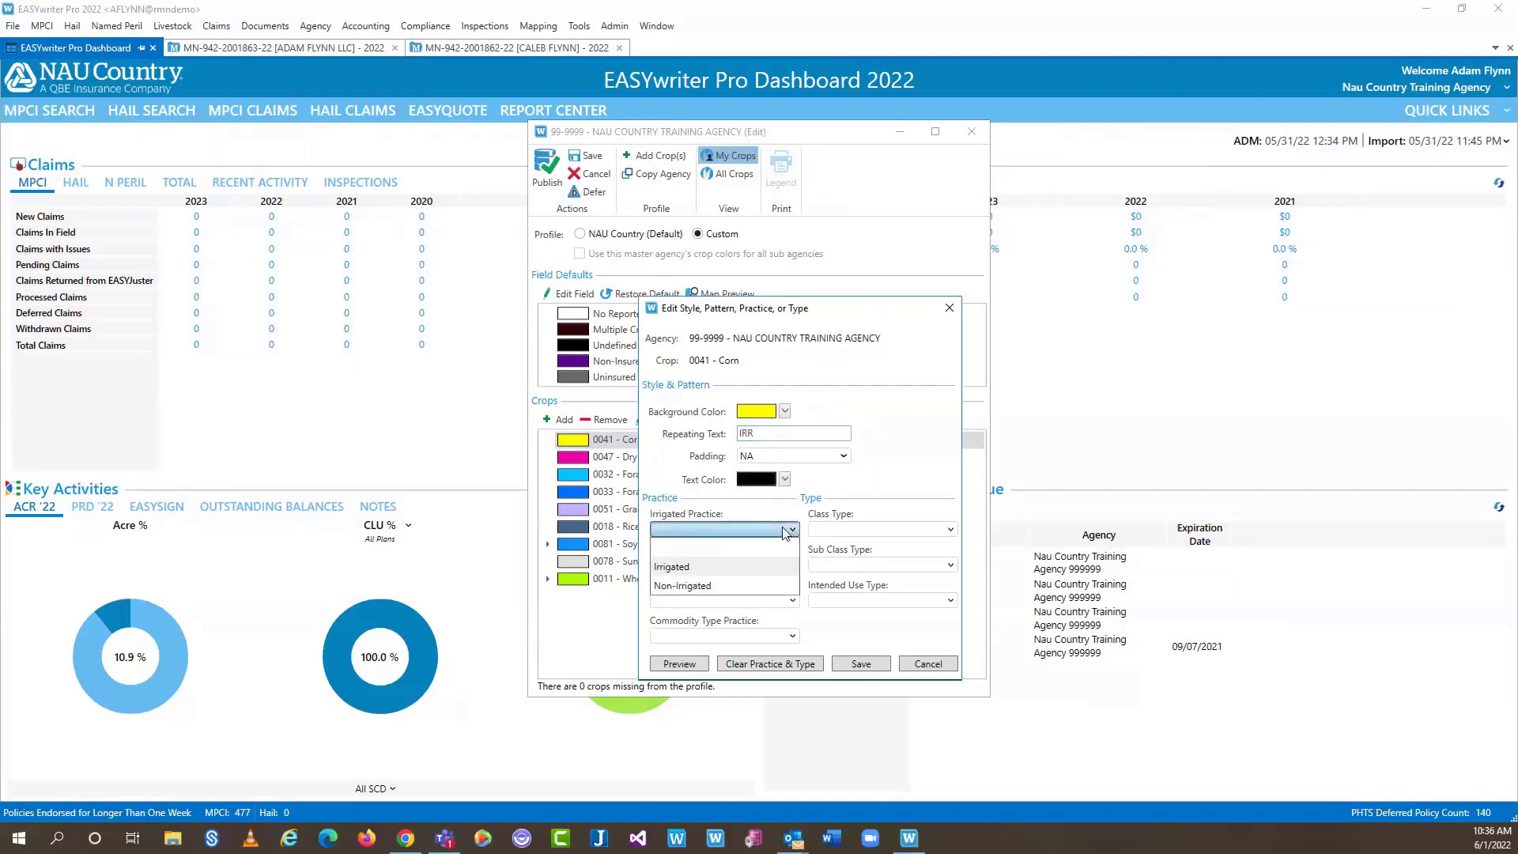
left_click(682, 566)
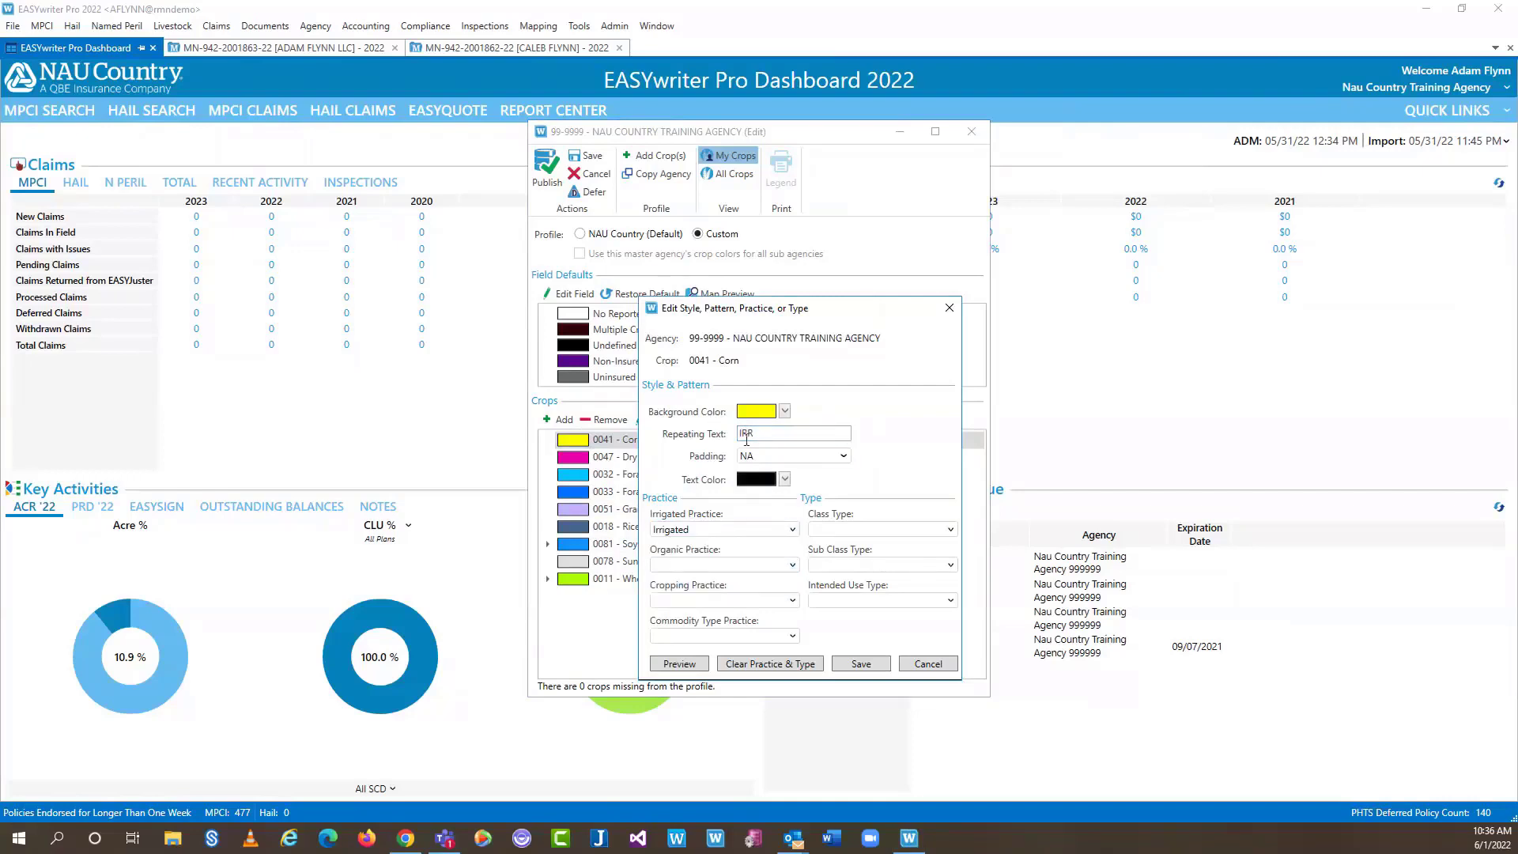
left_click(841, 456)
left_click(838, 513)
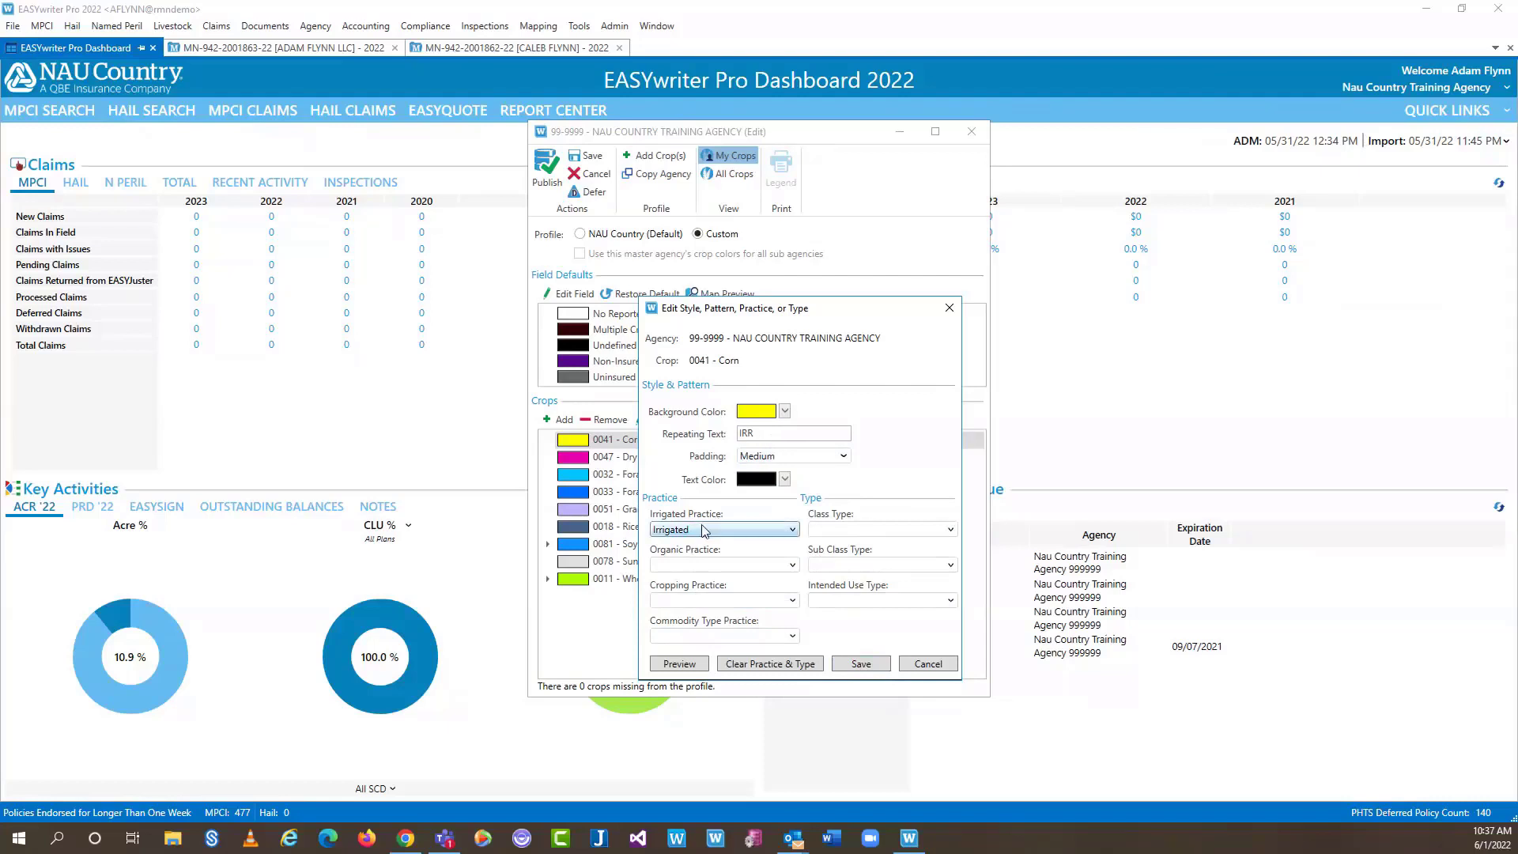
left_click(860, 663)
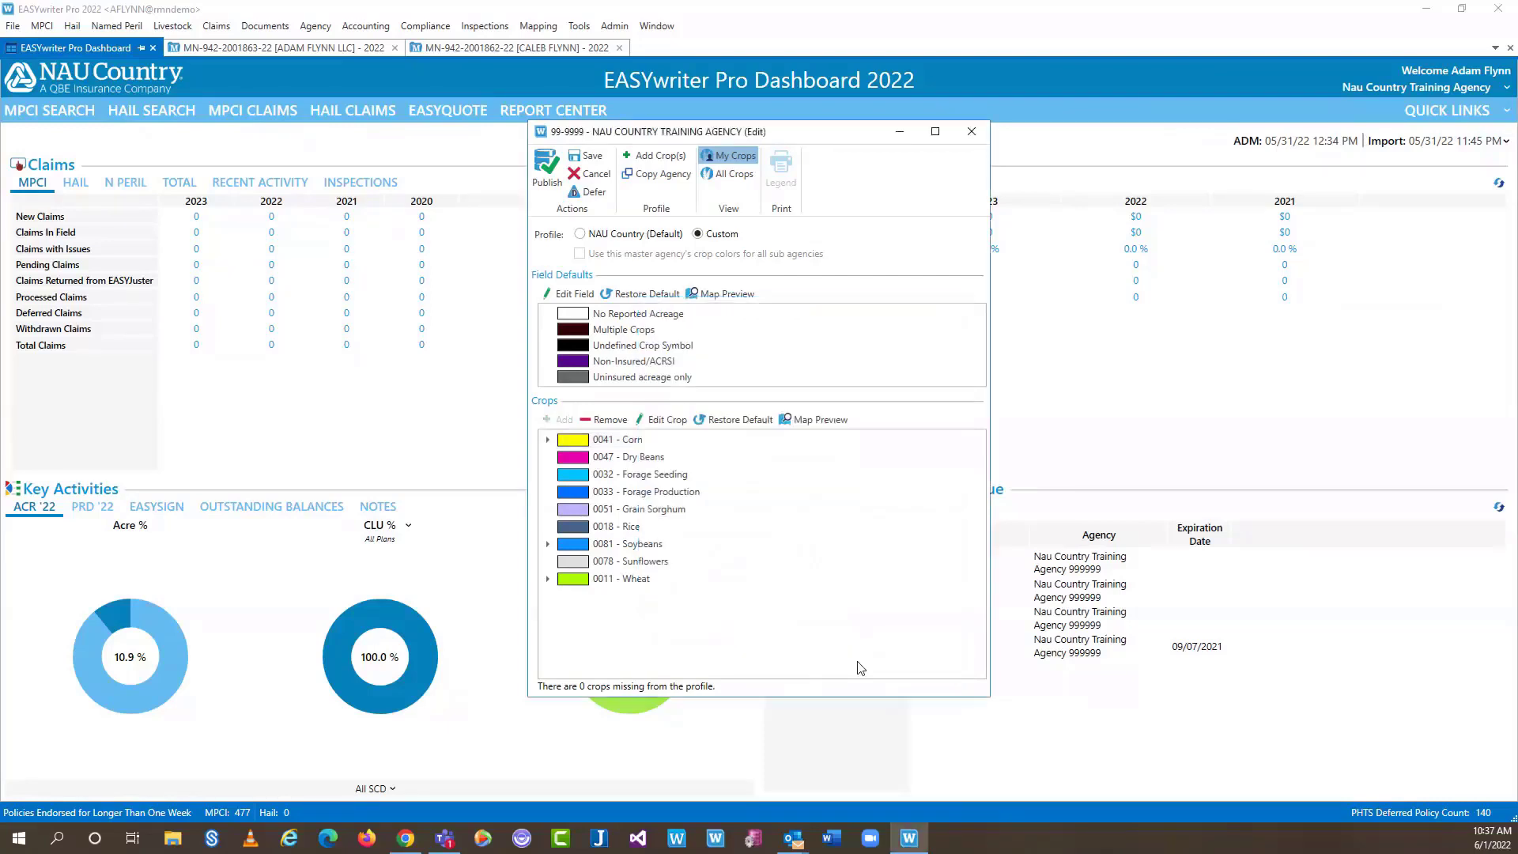
Expand and select 0041 - Corn, then start a new style entry under it
left_click(549, 440)
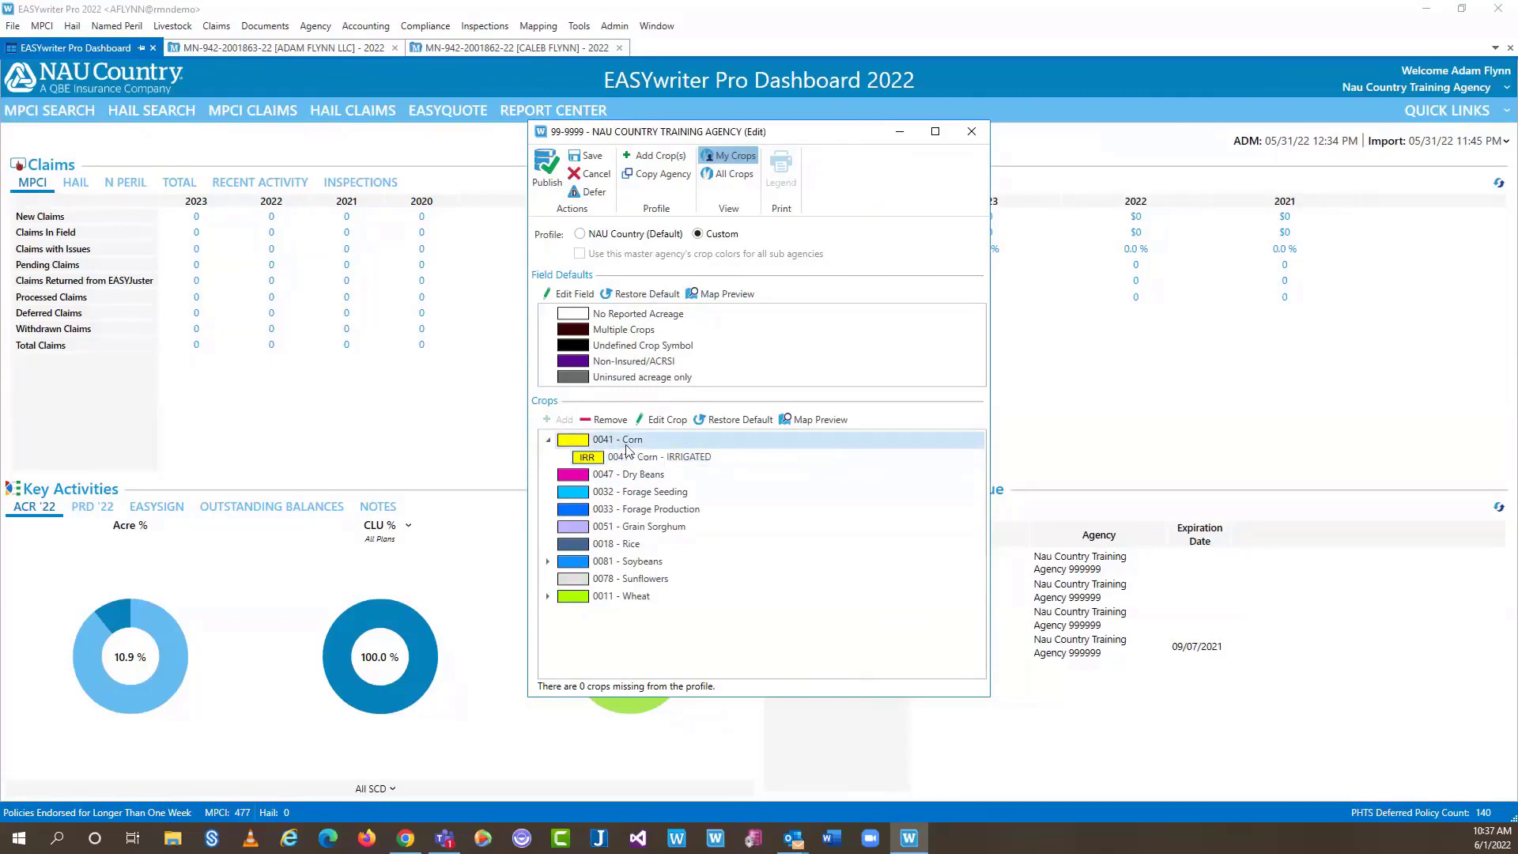
left_click(627, 445)
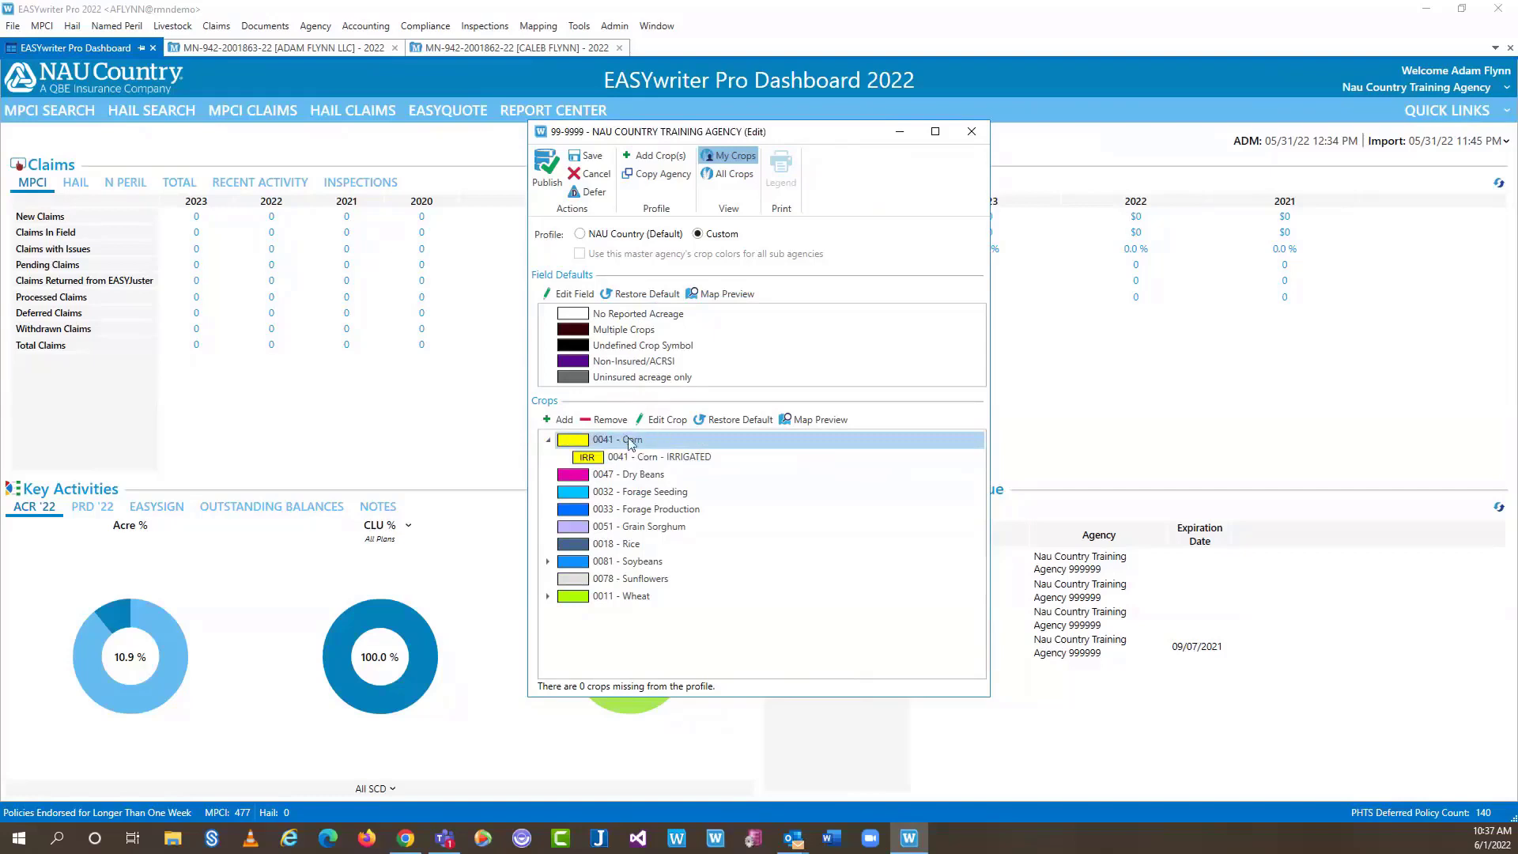
left_click(560, 420)
Give the new Corn style repeating text NI, Medium padding and Non-Irrigated practice
left_click(746, 435)
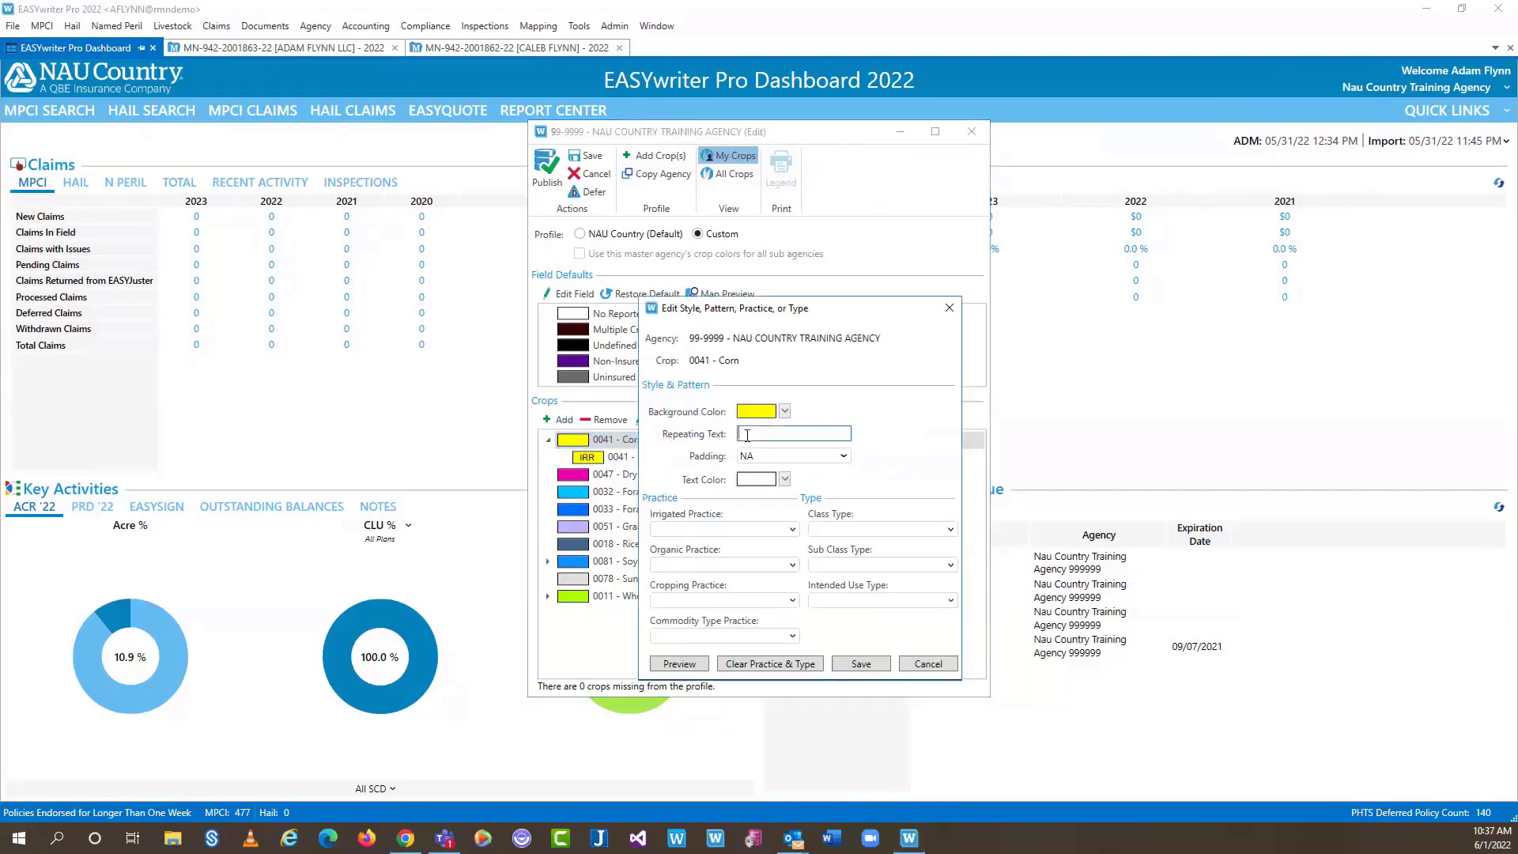
type("NI")
left_click(844, 456)
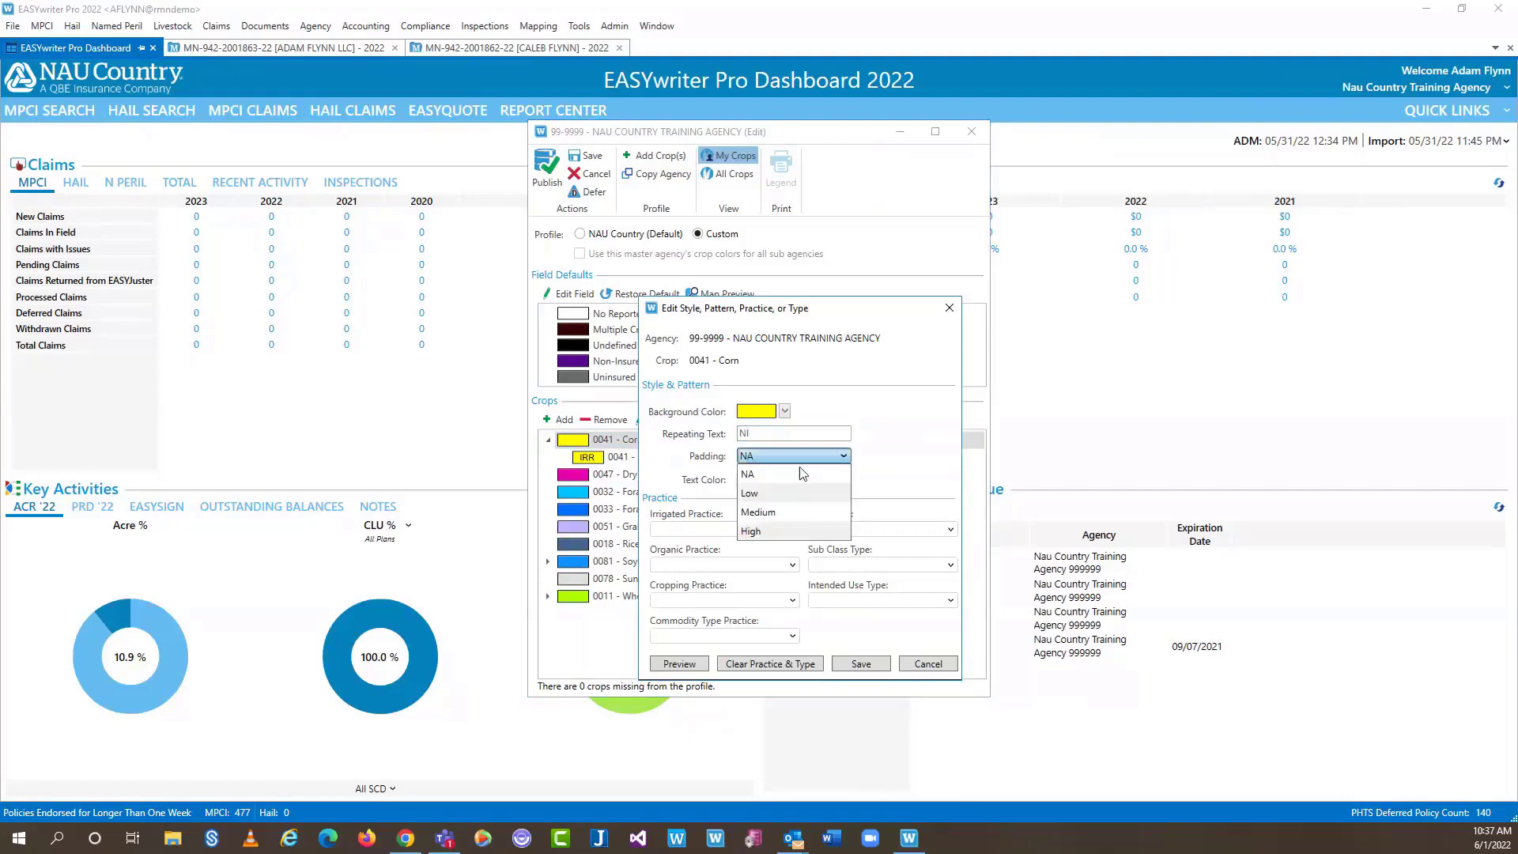
left_click(765, 512)
left_click(761, 529)
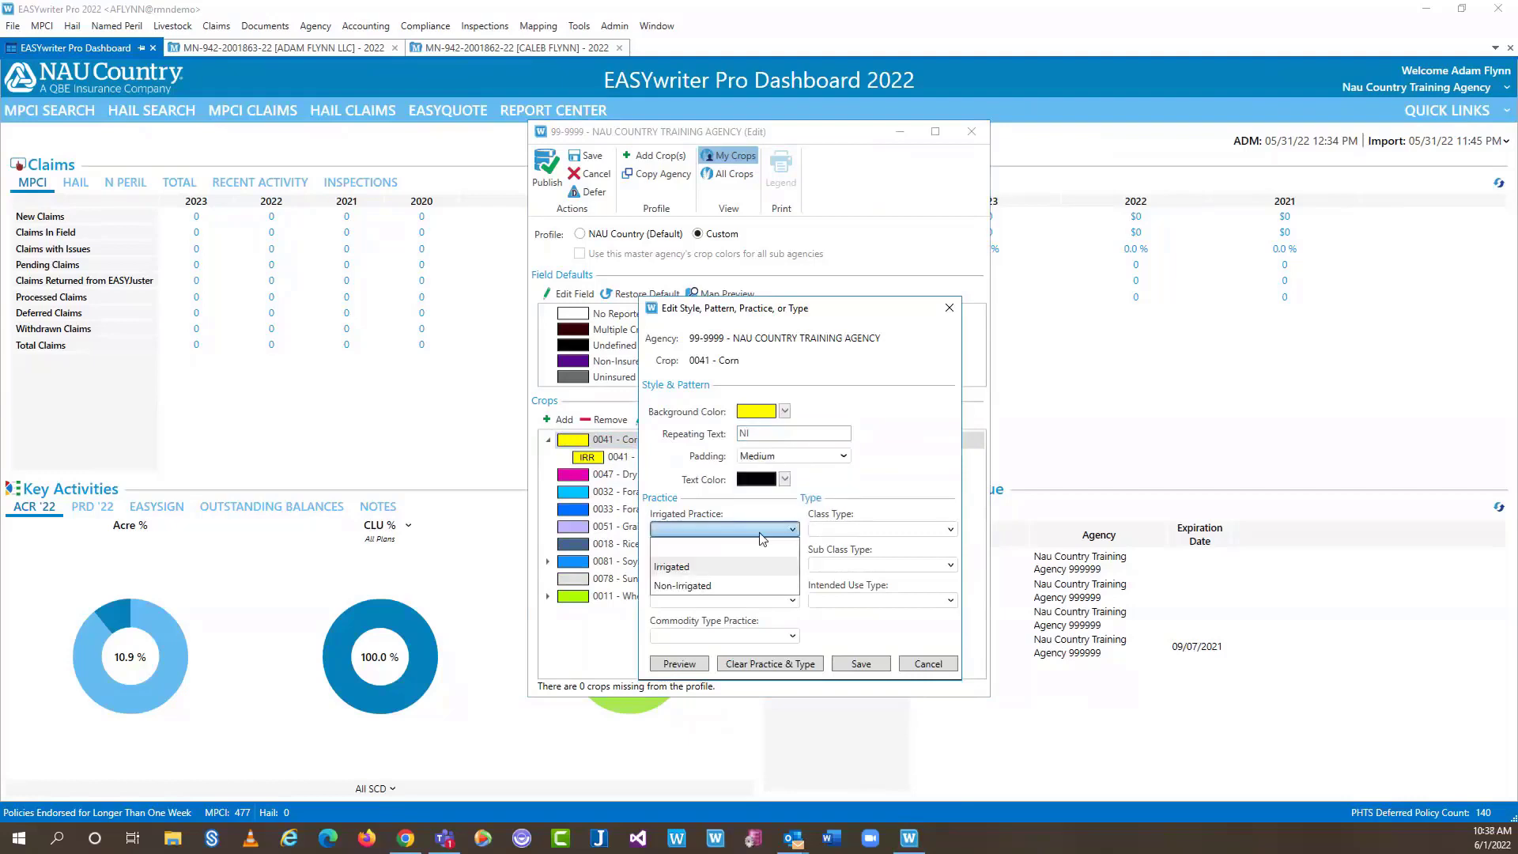
left_click(681, 586)
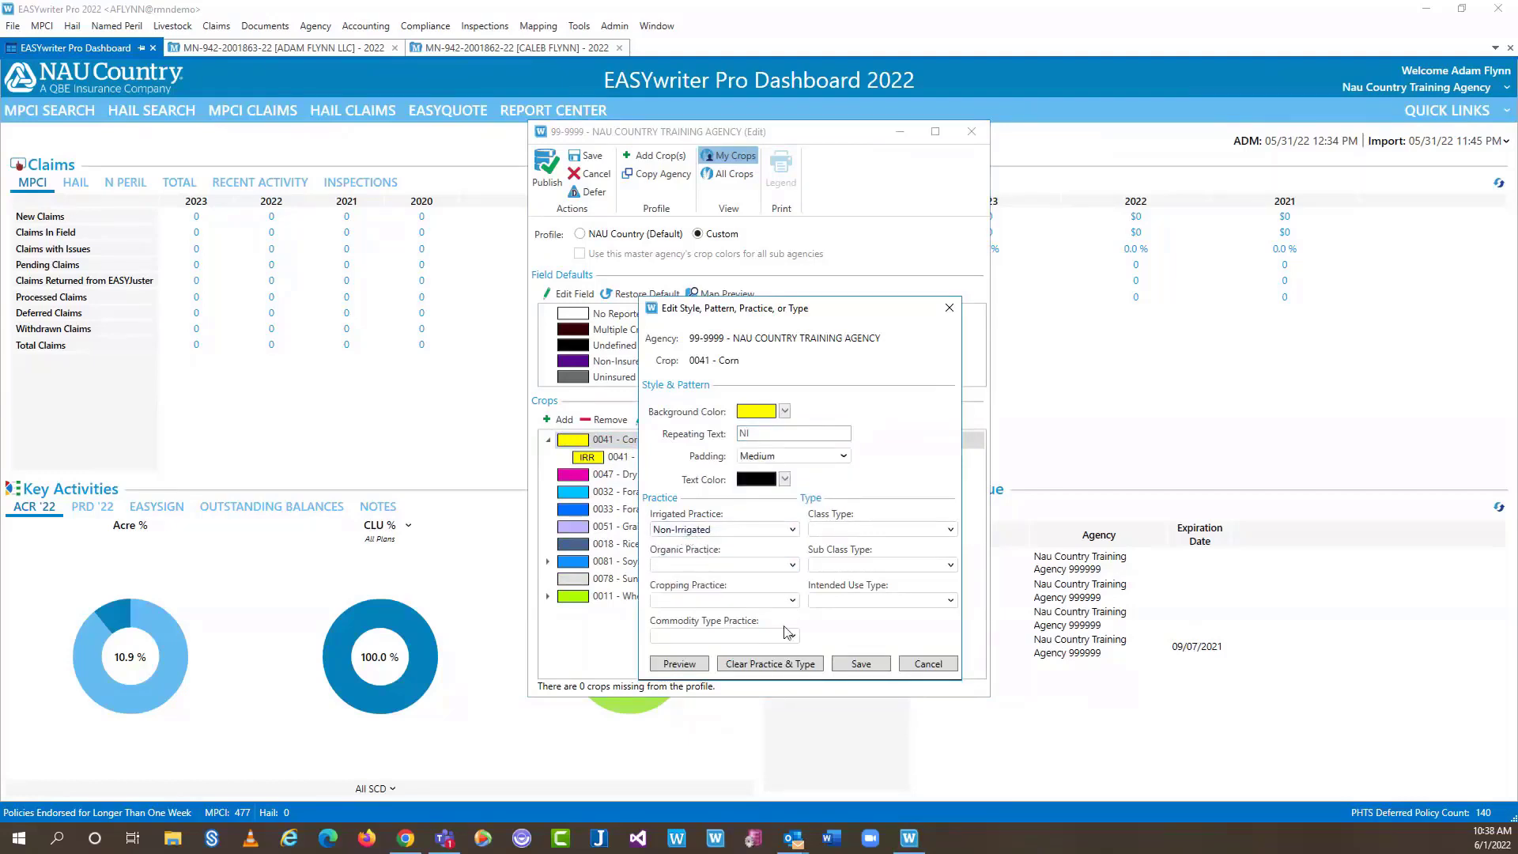
Save the NI style and expand 0041 - Corn to show the new NON-IRR entry
left_click(862, 664)
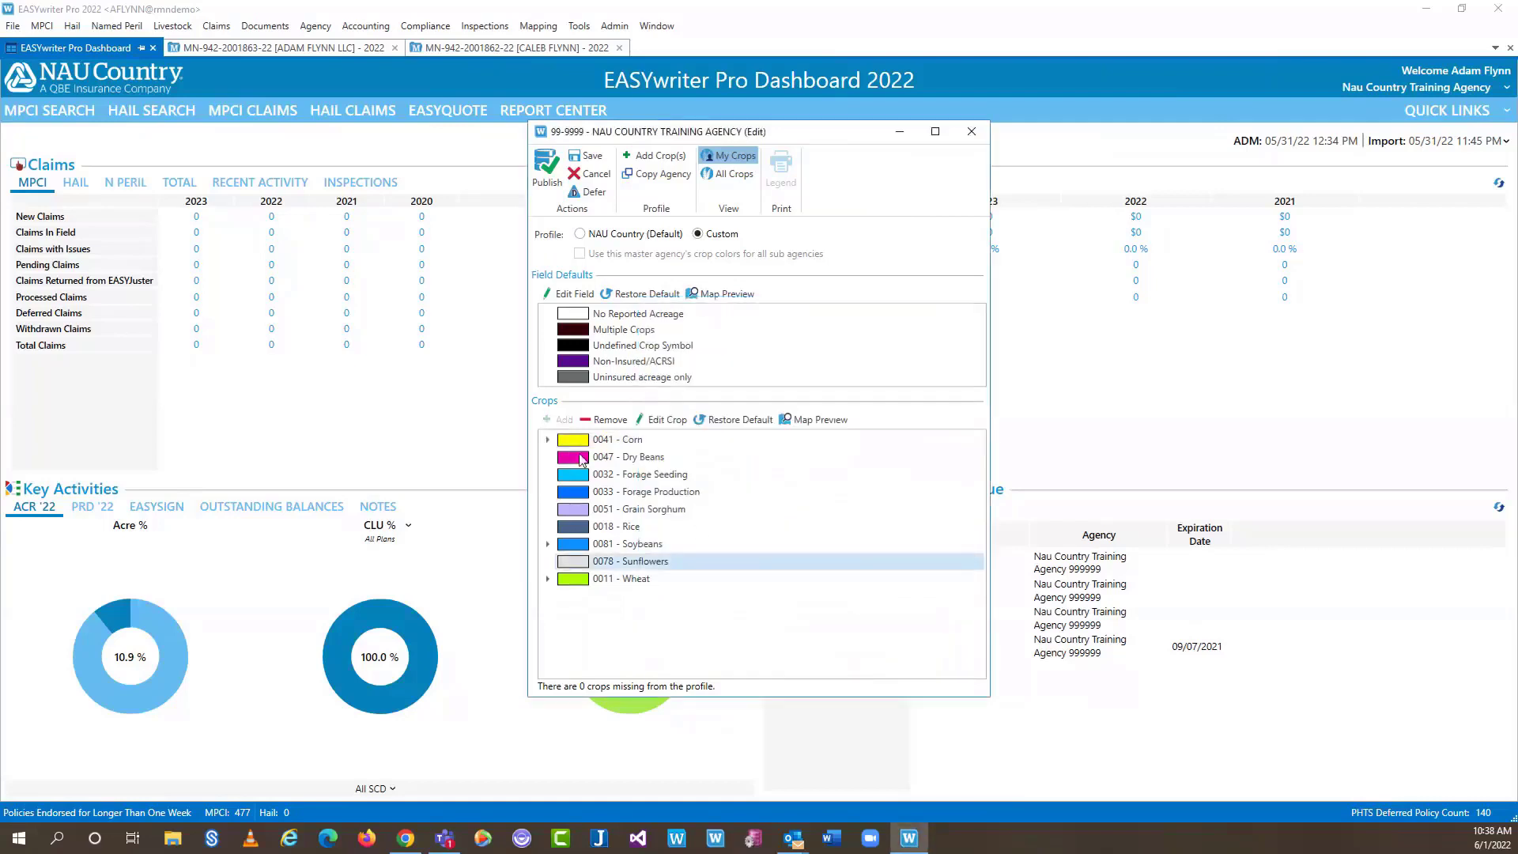
left_click(548, 440)
left_click(549, 440)
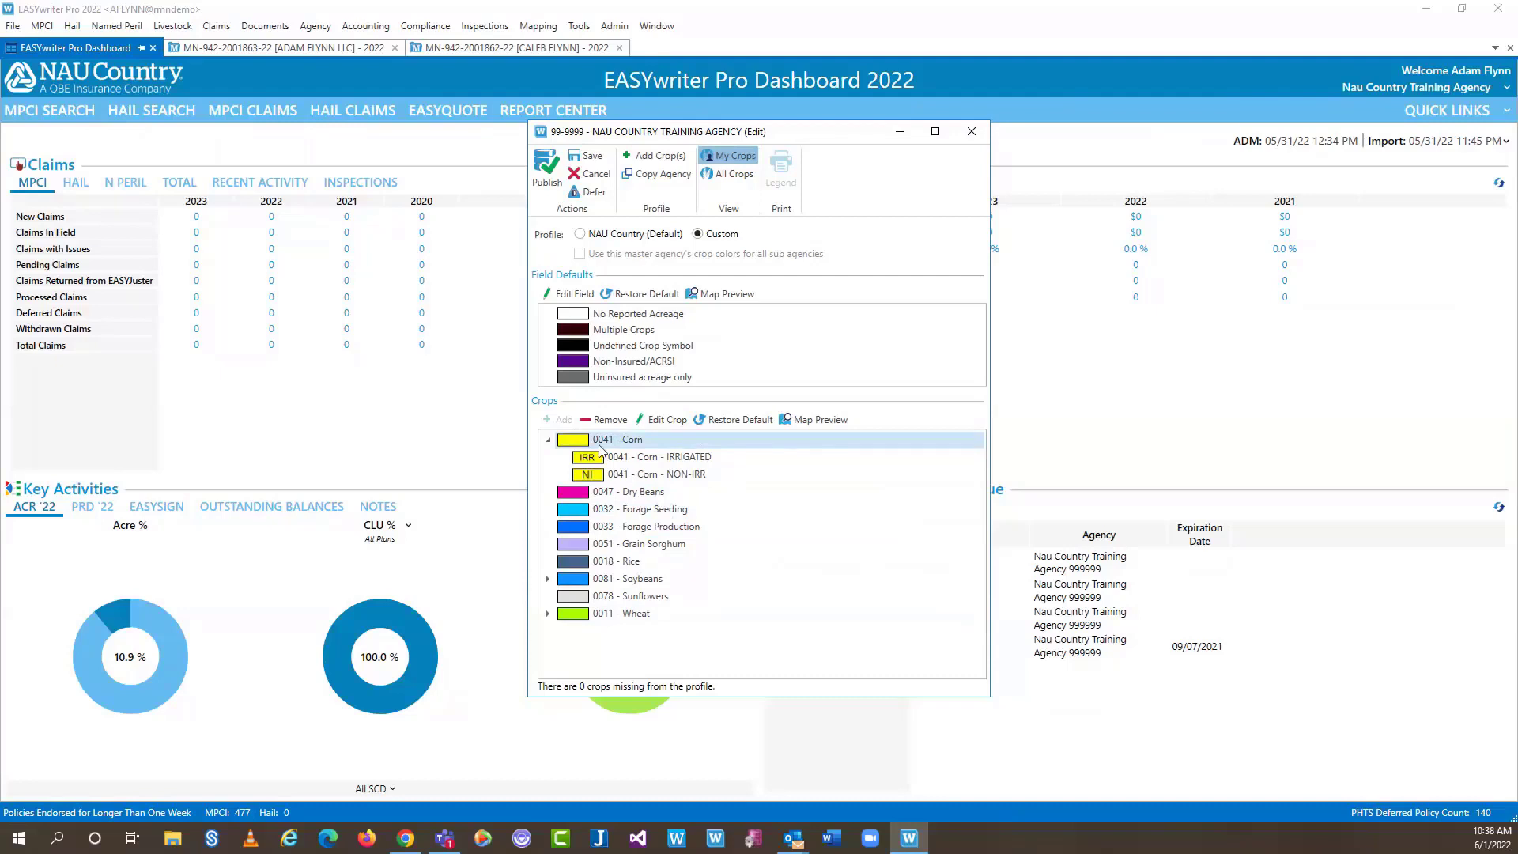
left_click(646, 525)
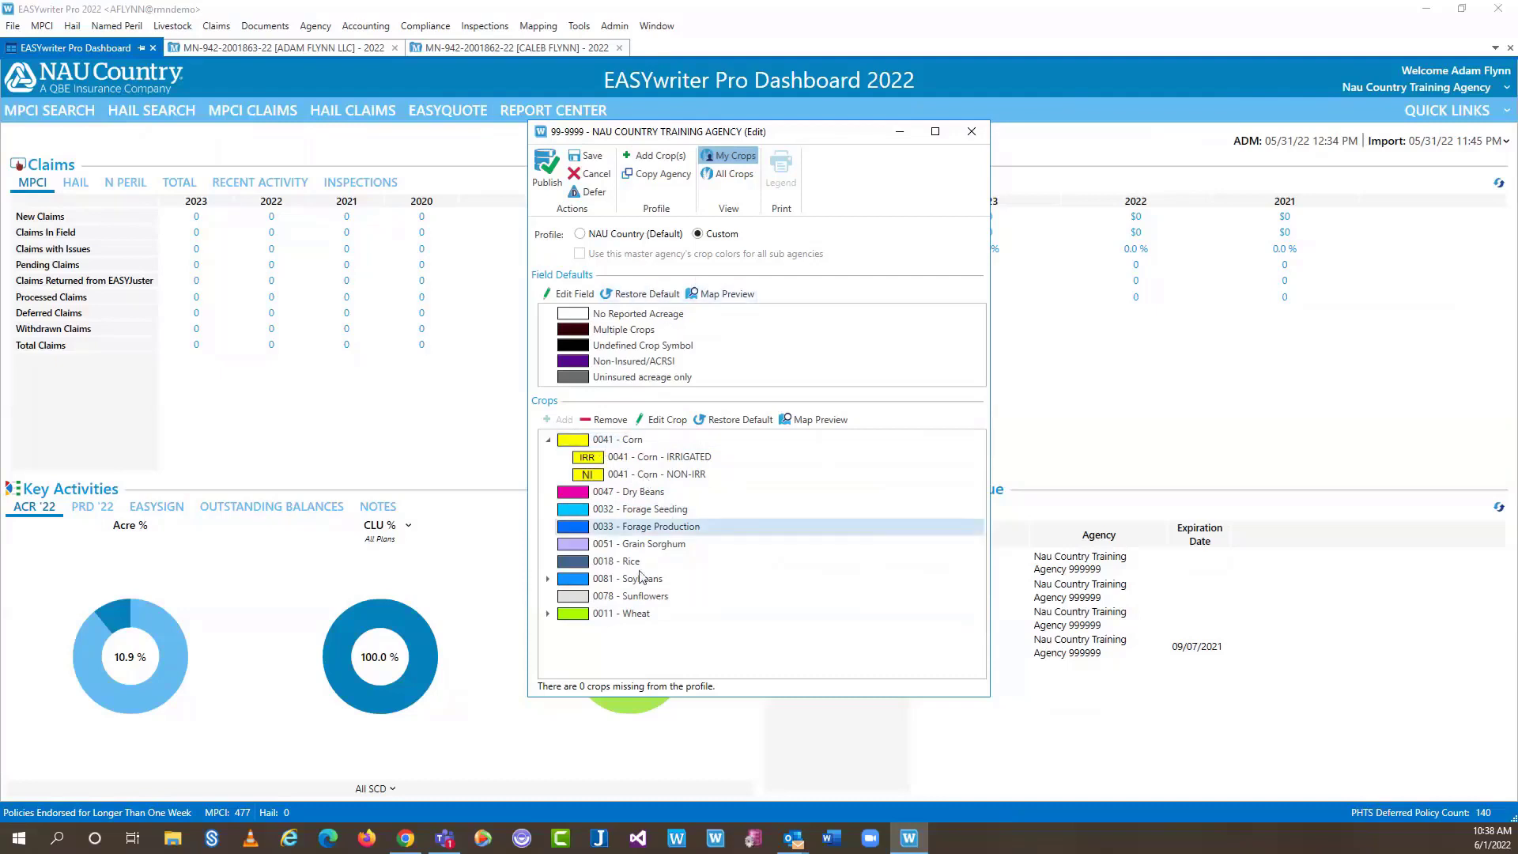
left_click(663, 578)
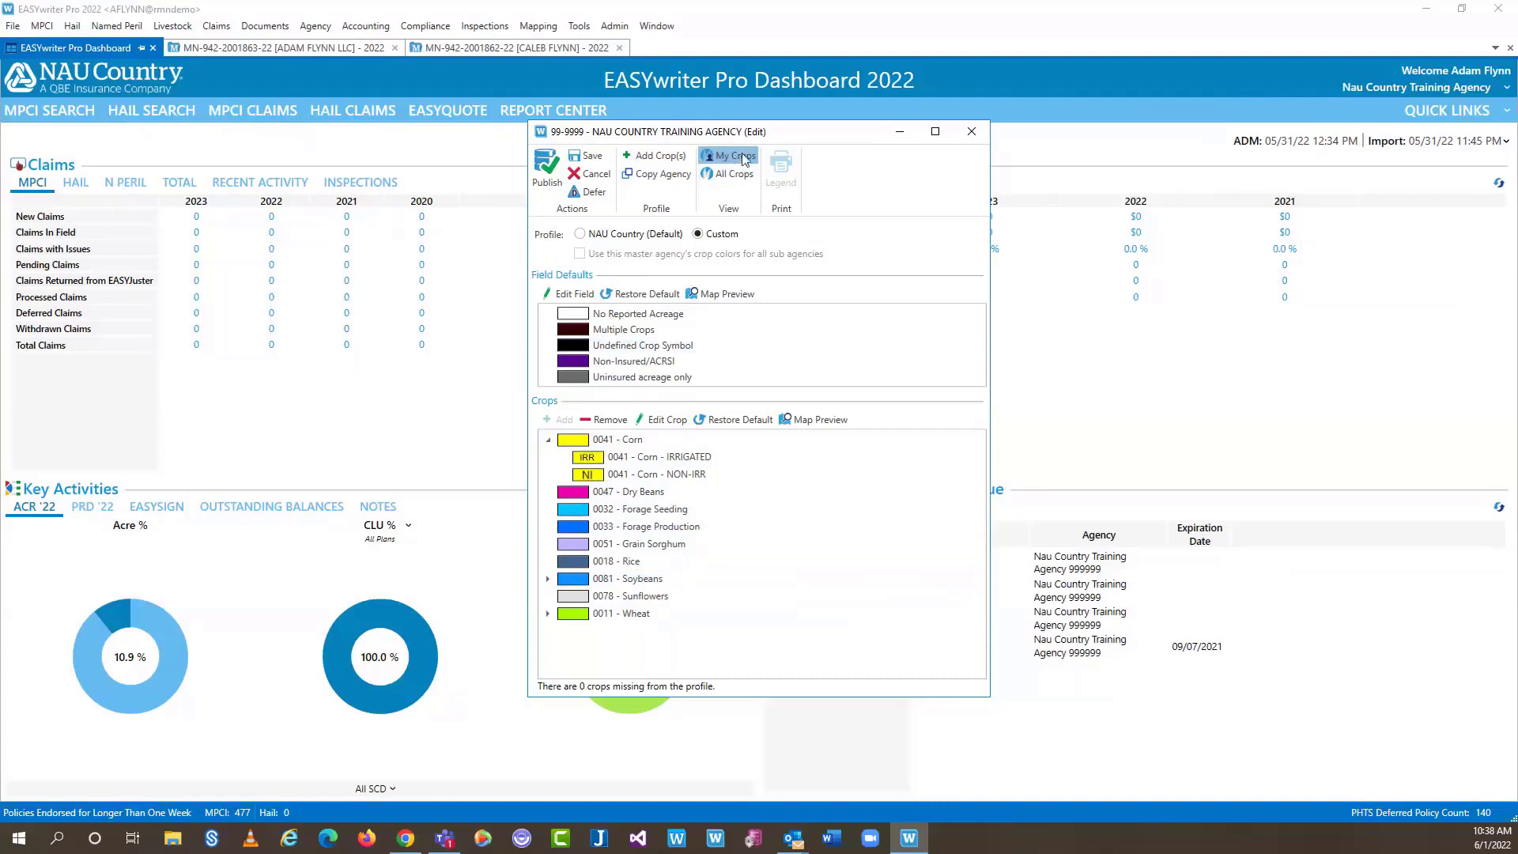
Toggle between All Crops and My Crops, then expand Corn to check its practice entries
left_click(733, 175)
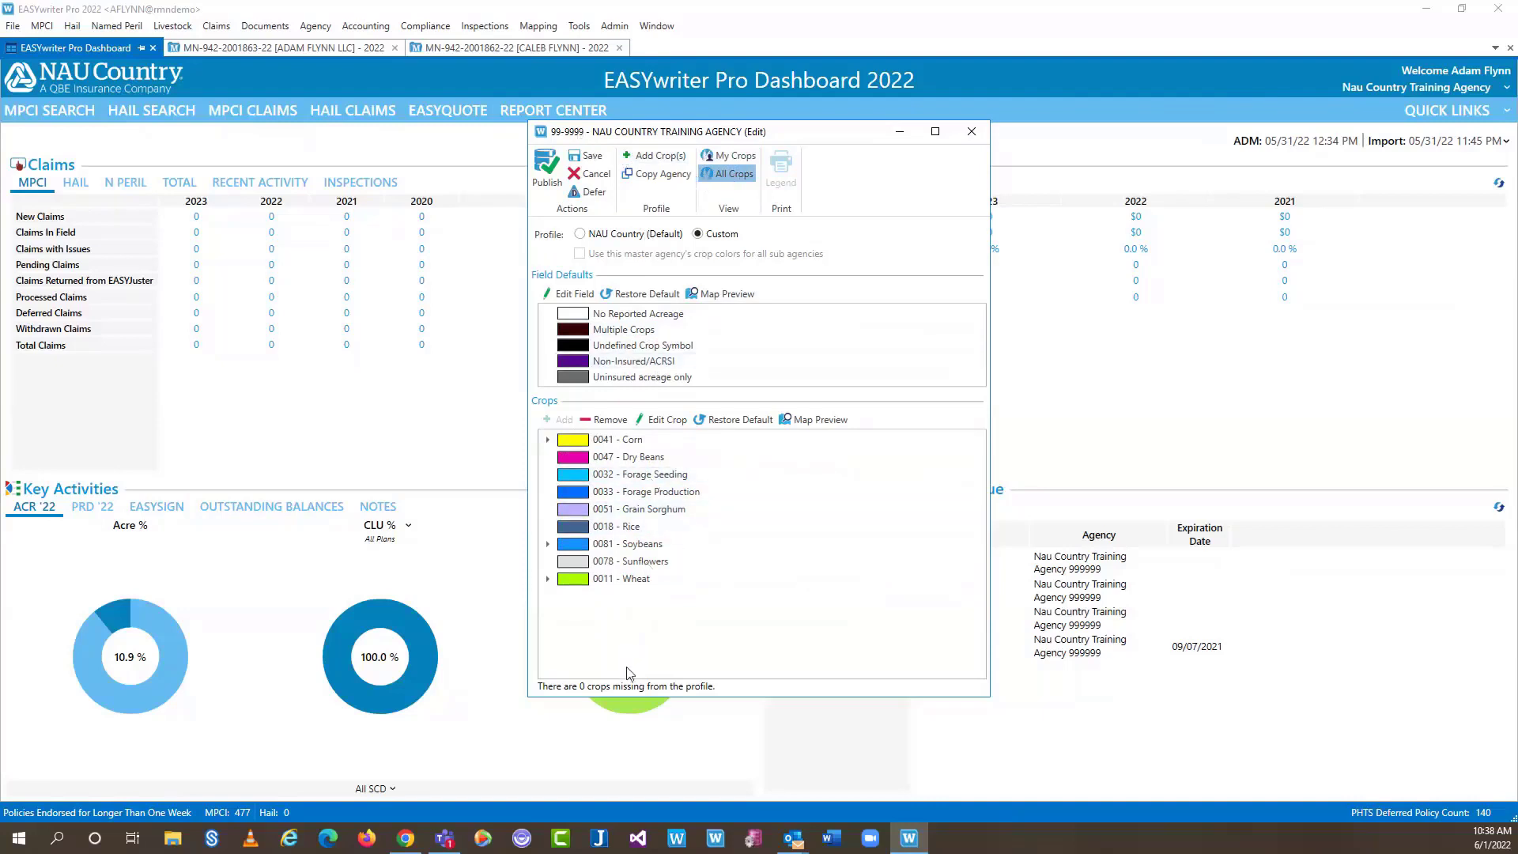
left_click(728, 156)
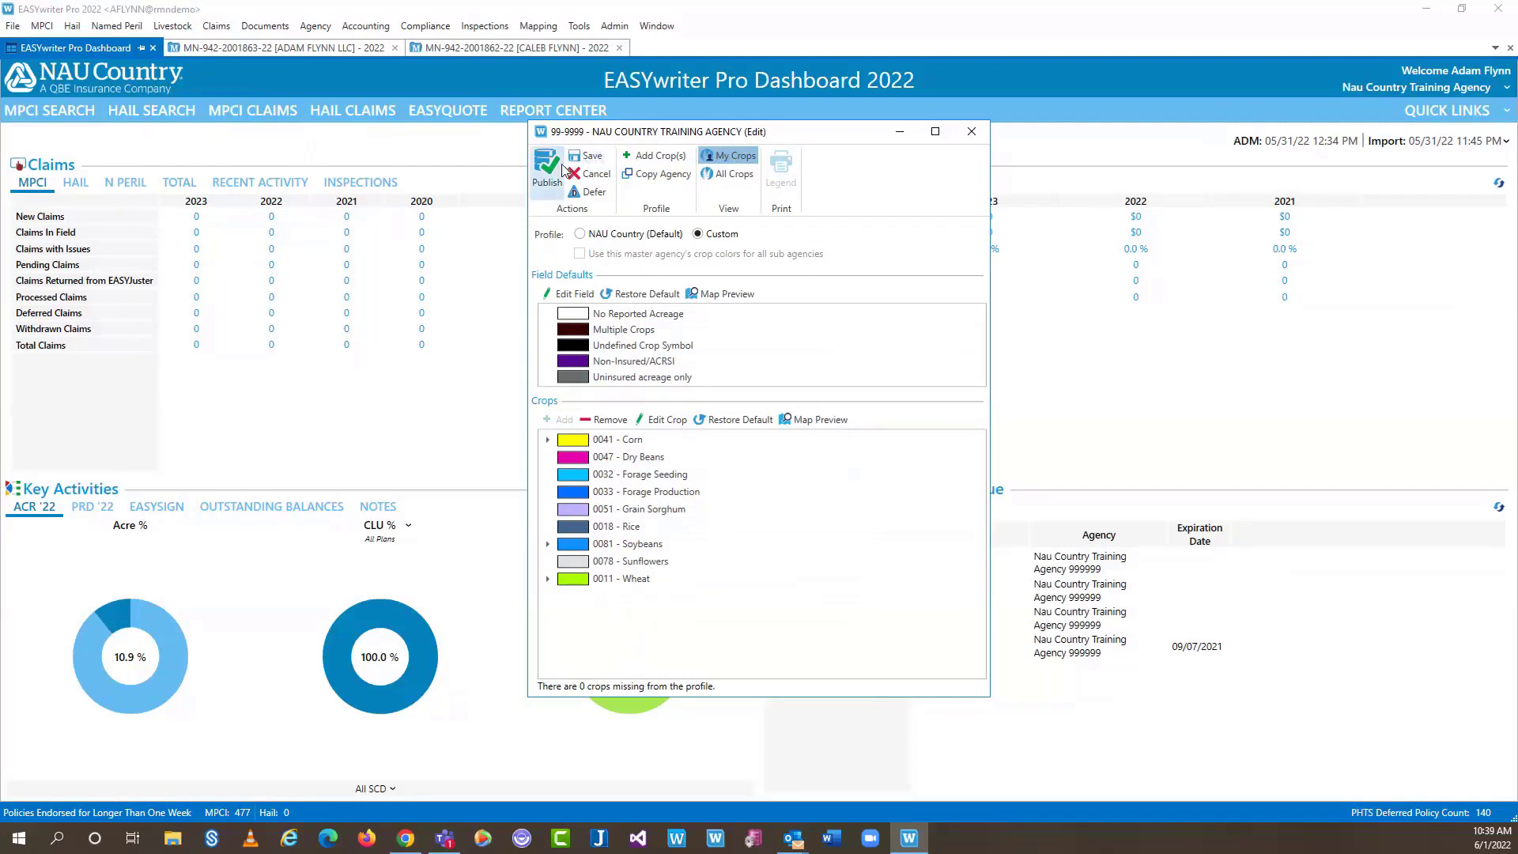
double_click(636, 440)
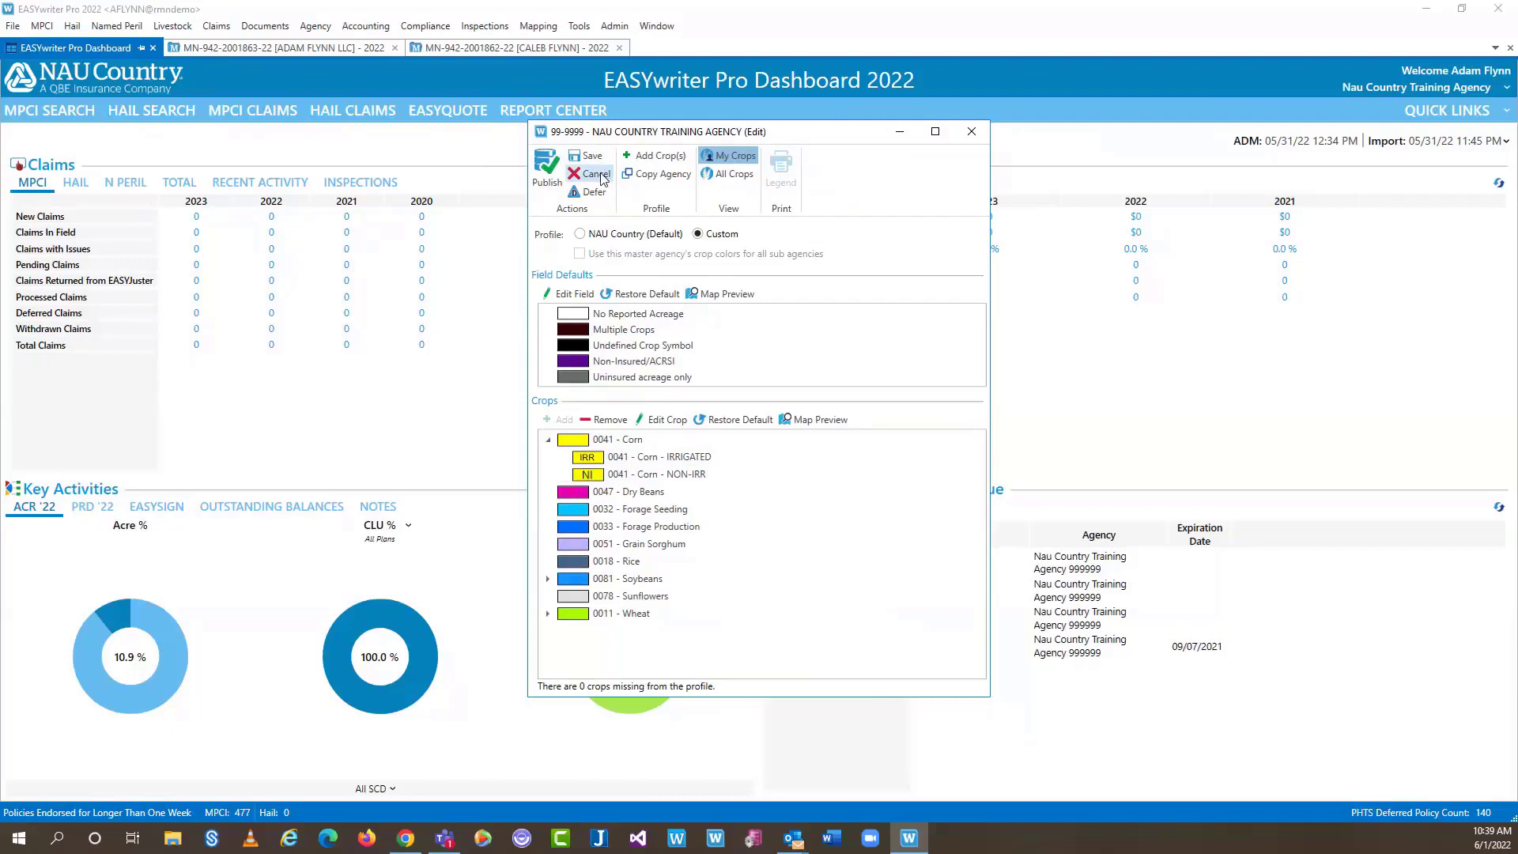
Cancel and discard the crop style changes, then close the crop profile window
left_click(600, 176)
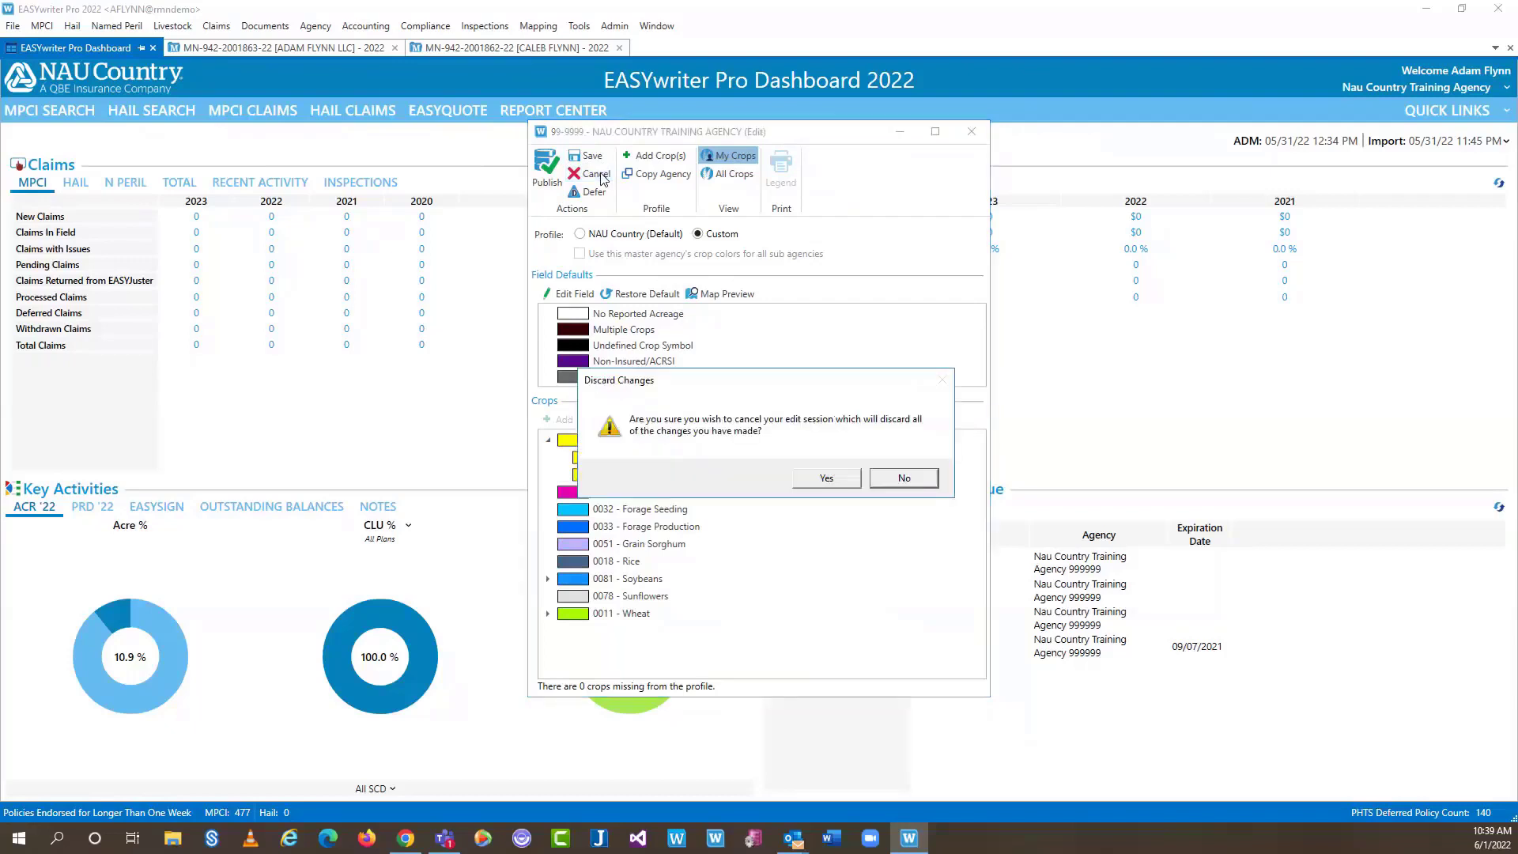
left_click(839, 487)
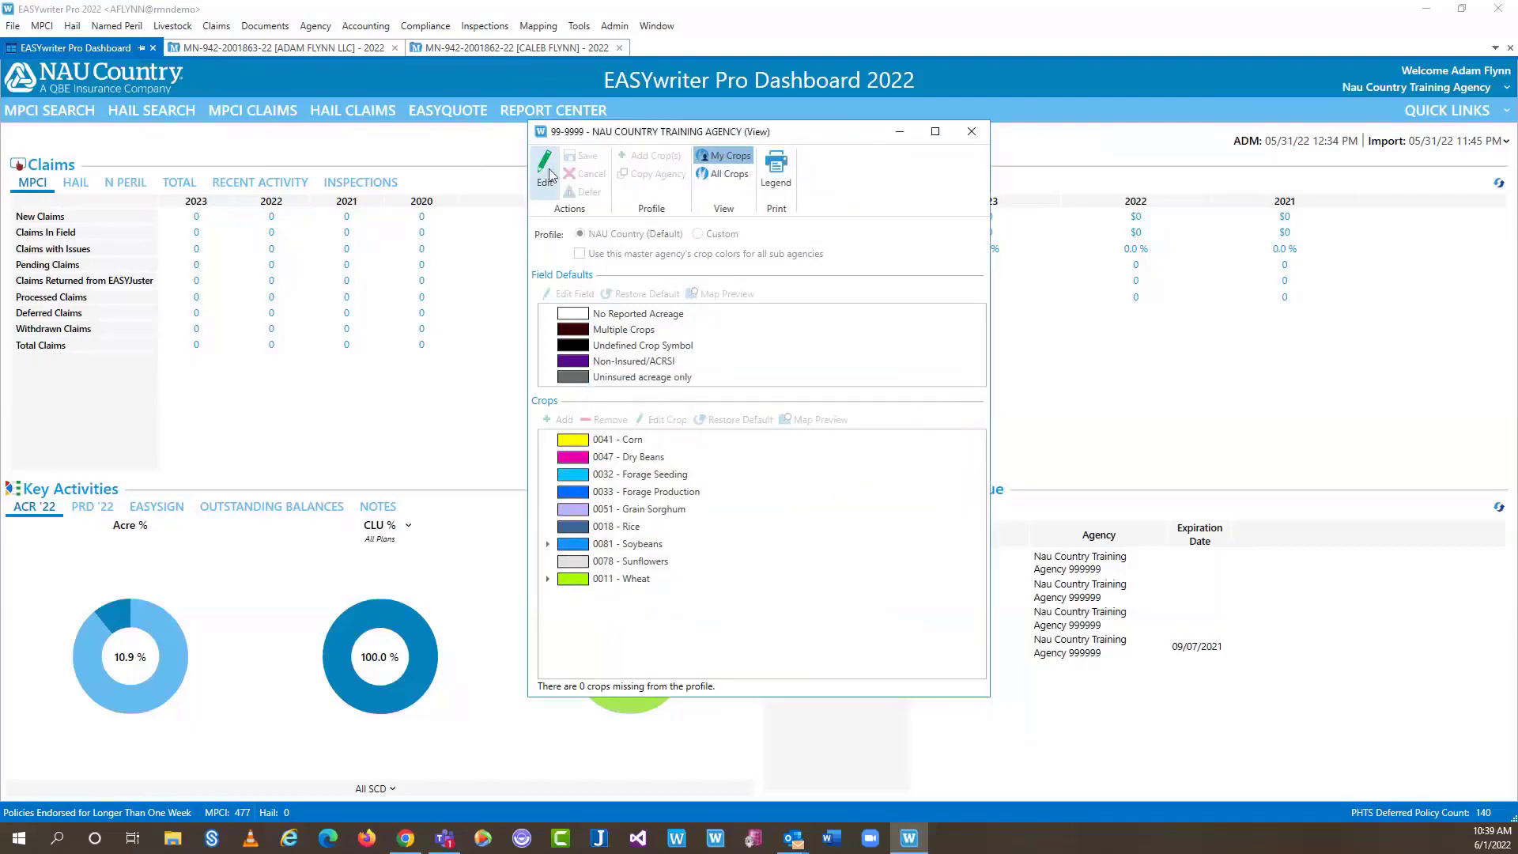
left_click(972, 131)
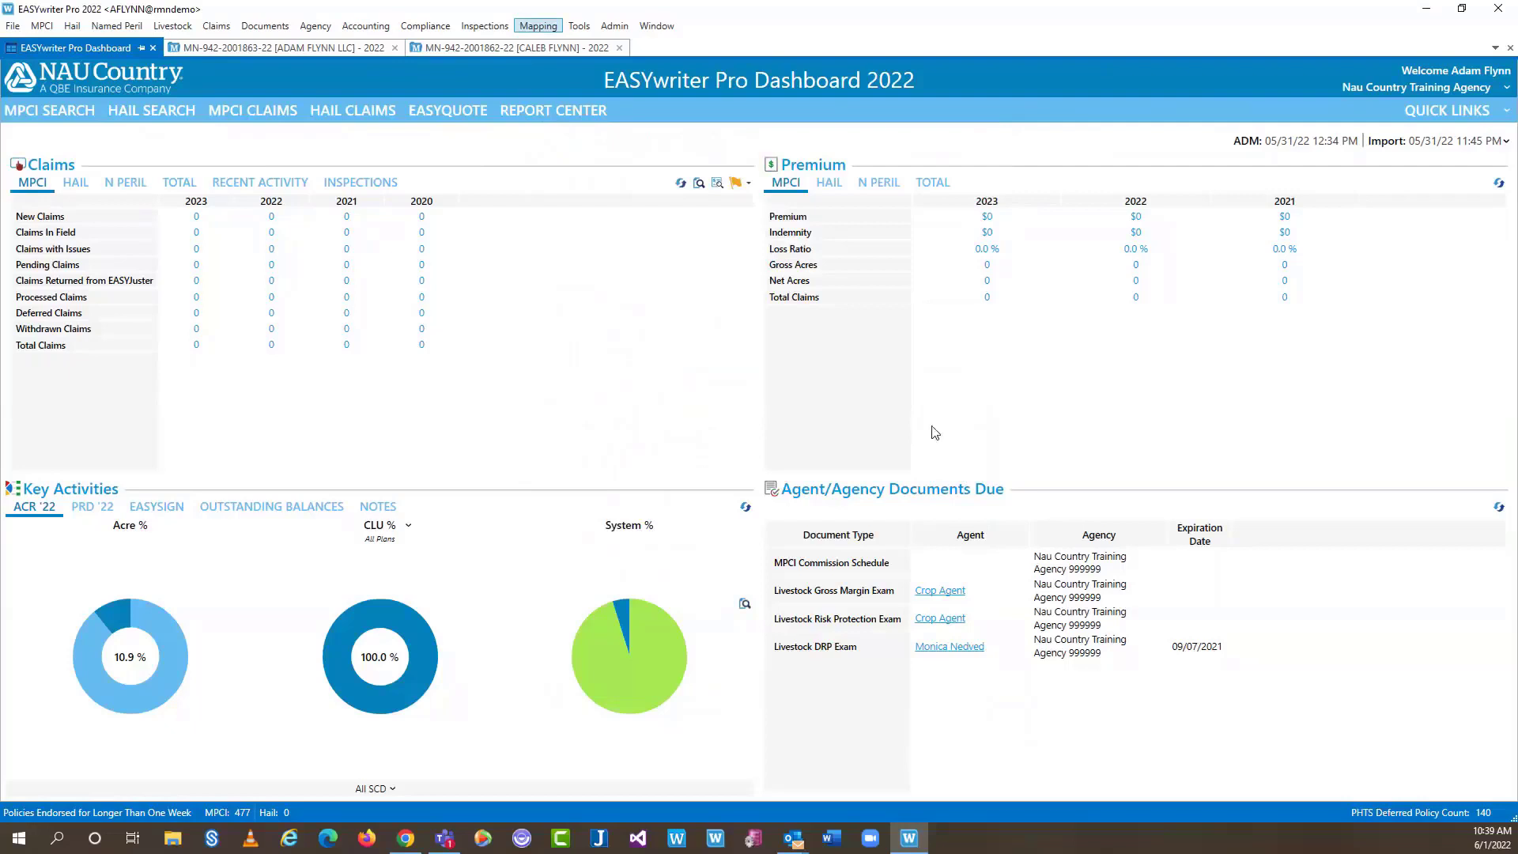
Endorse the first policy and open it in EASYmapping, leaving the companion policy out
left_click(280, 51)
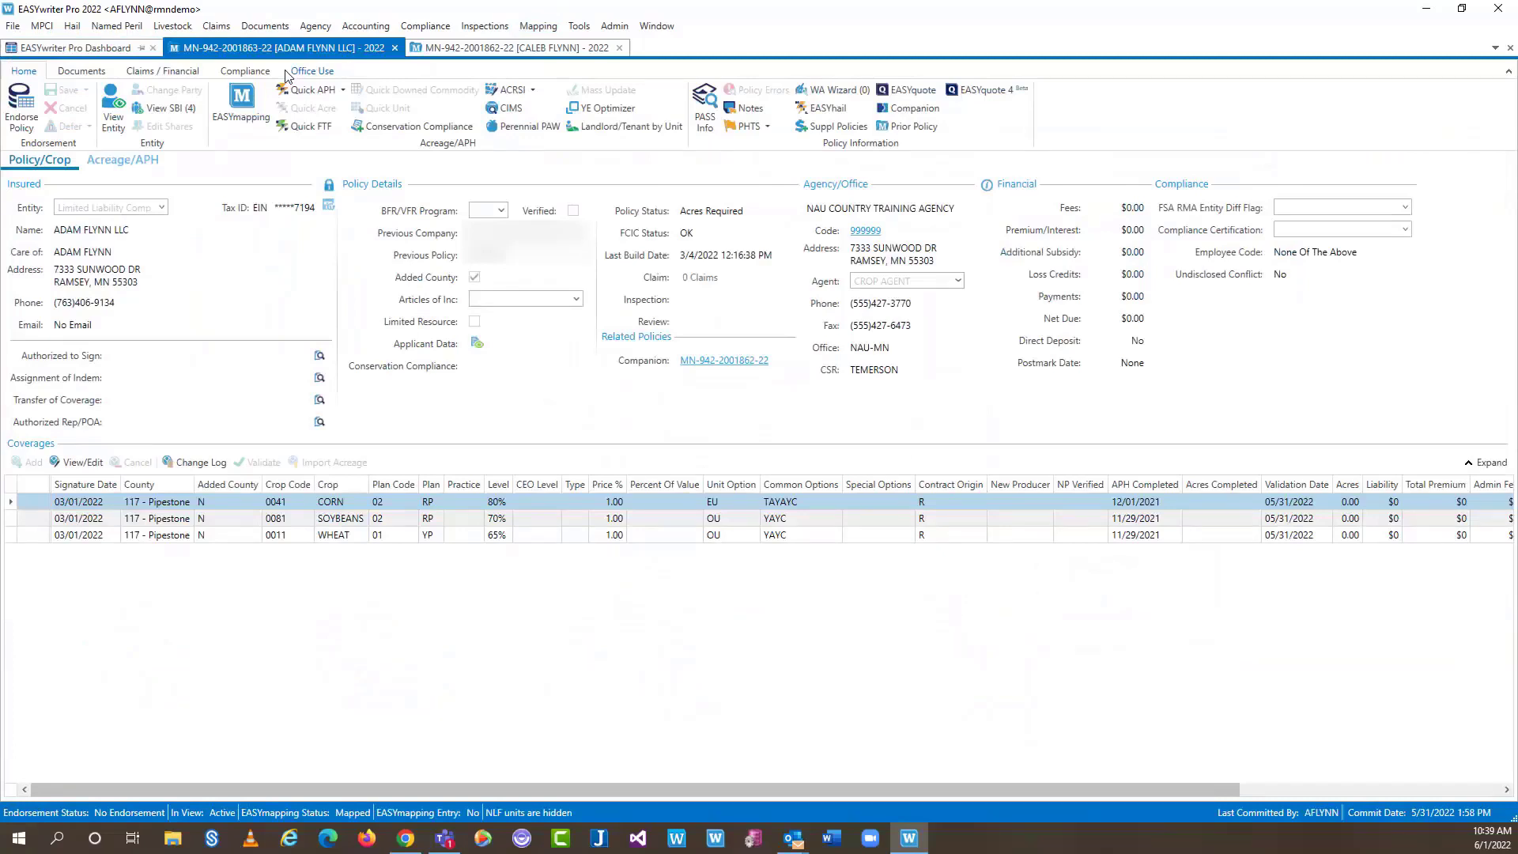
left_click(21, 110)
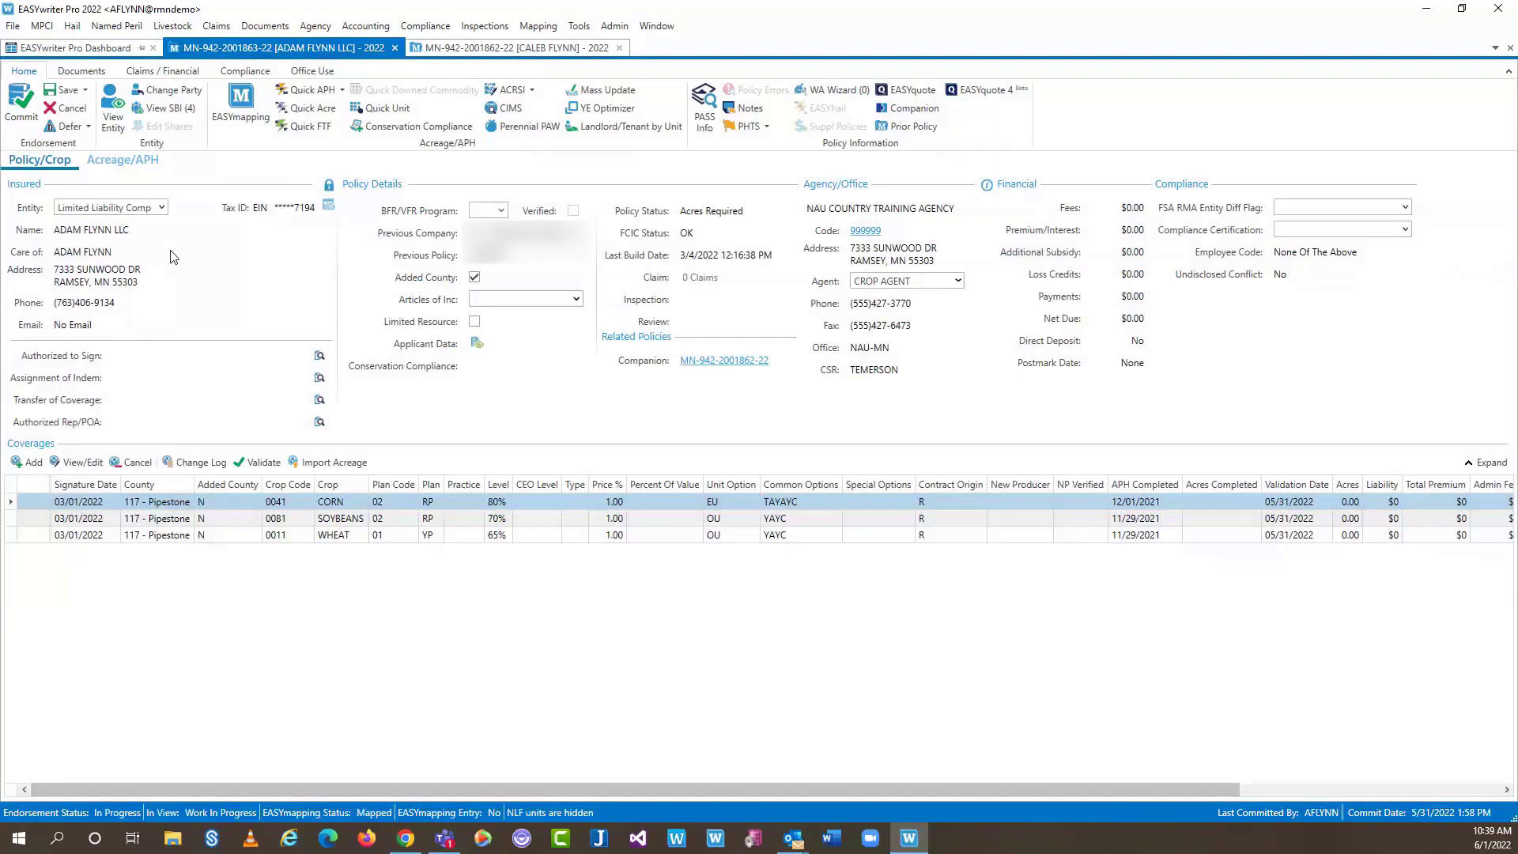
left_click(251, 116)
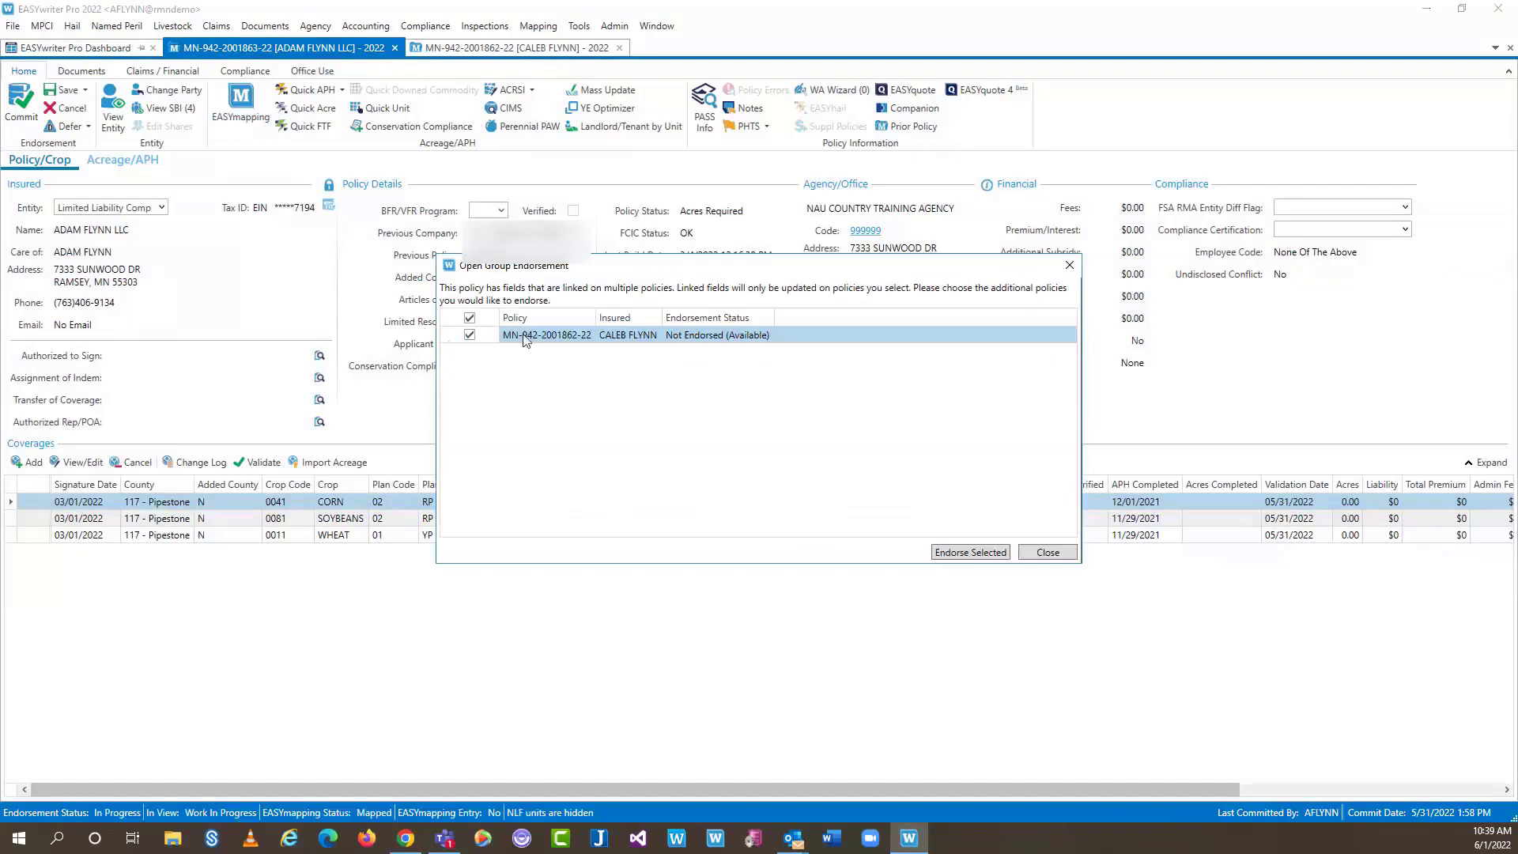
left_click(469, 318)
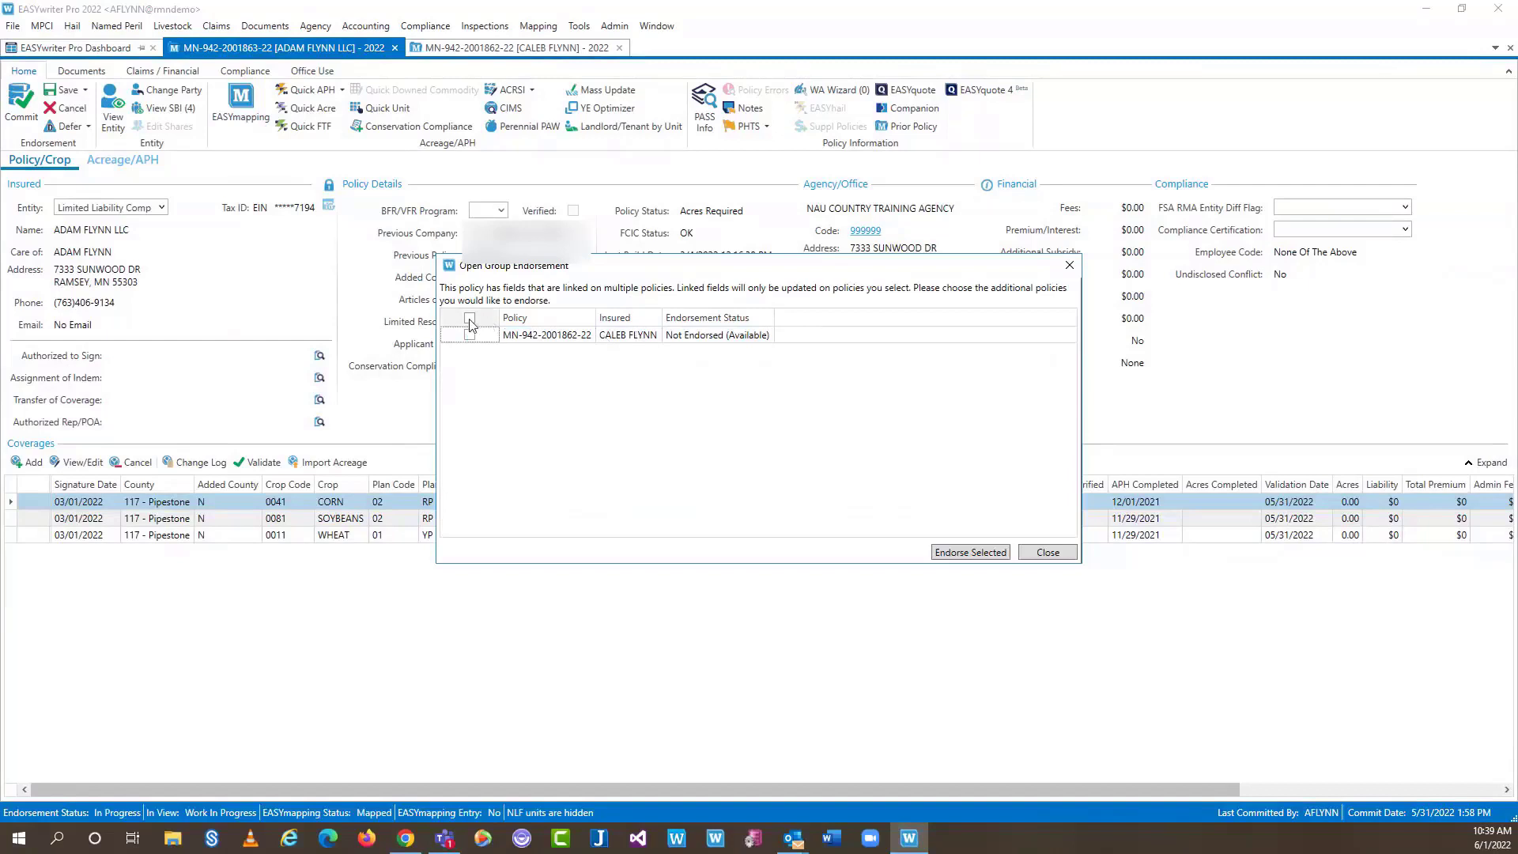
left_click(1048, 553)
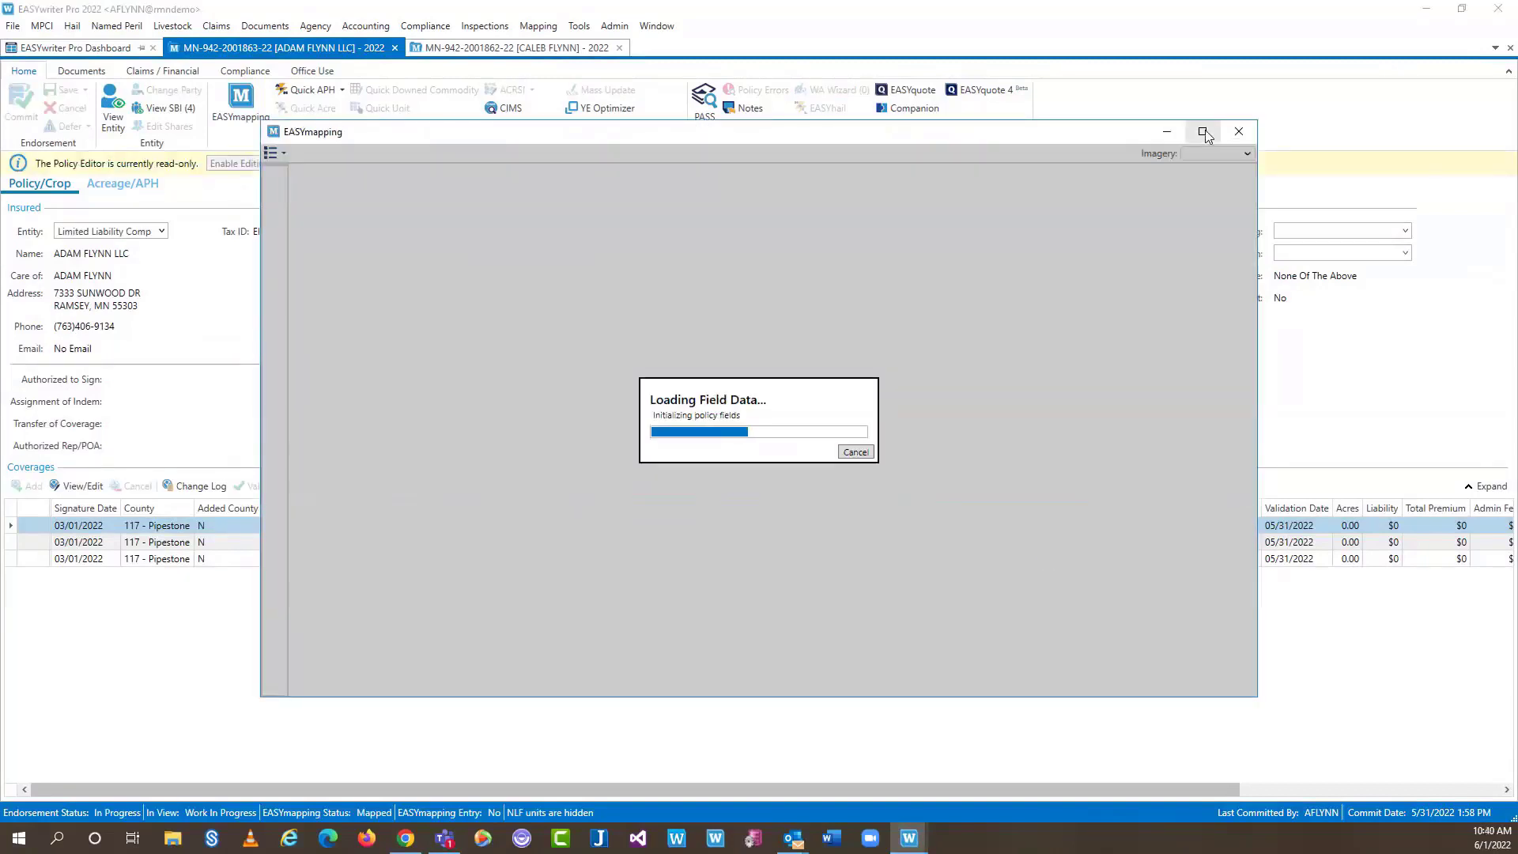
Maximize the EASYmapping window and, once the field map loads, open the main menu
left_click(1202, 131)
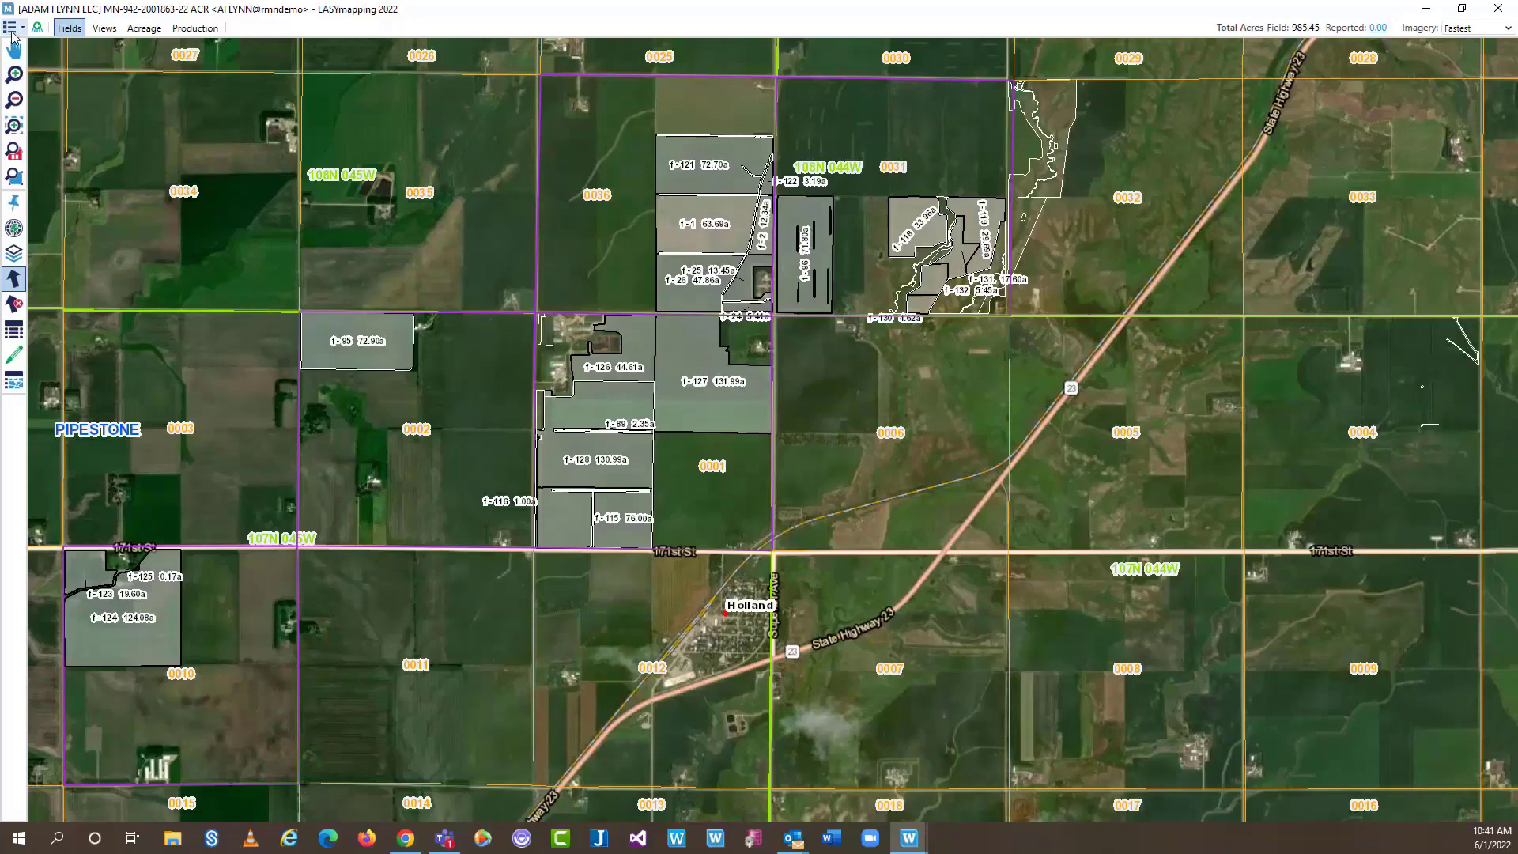
left_click(10, 27)
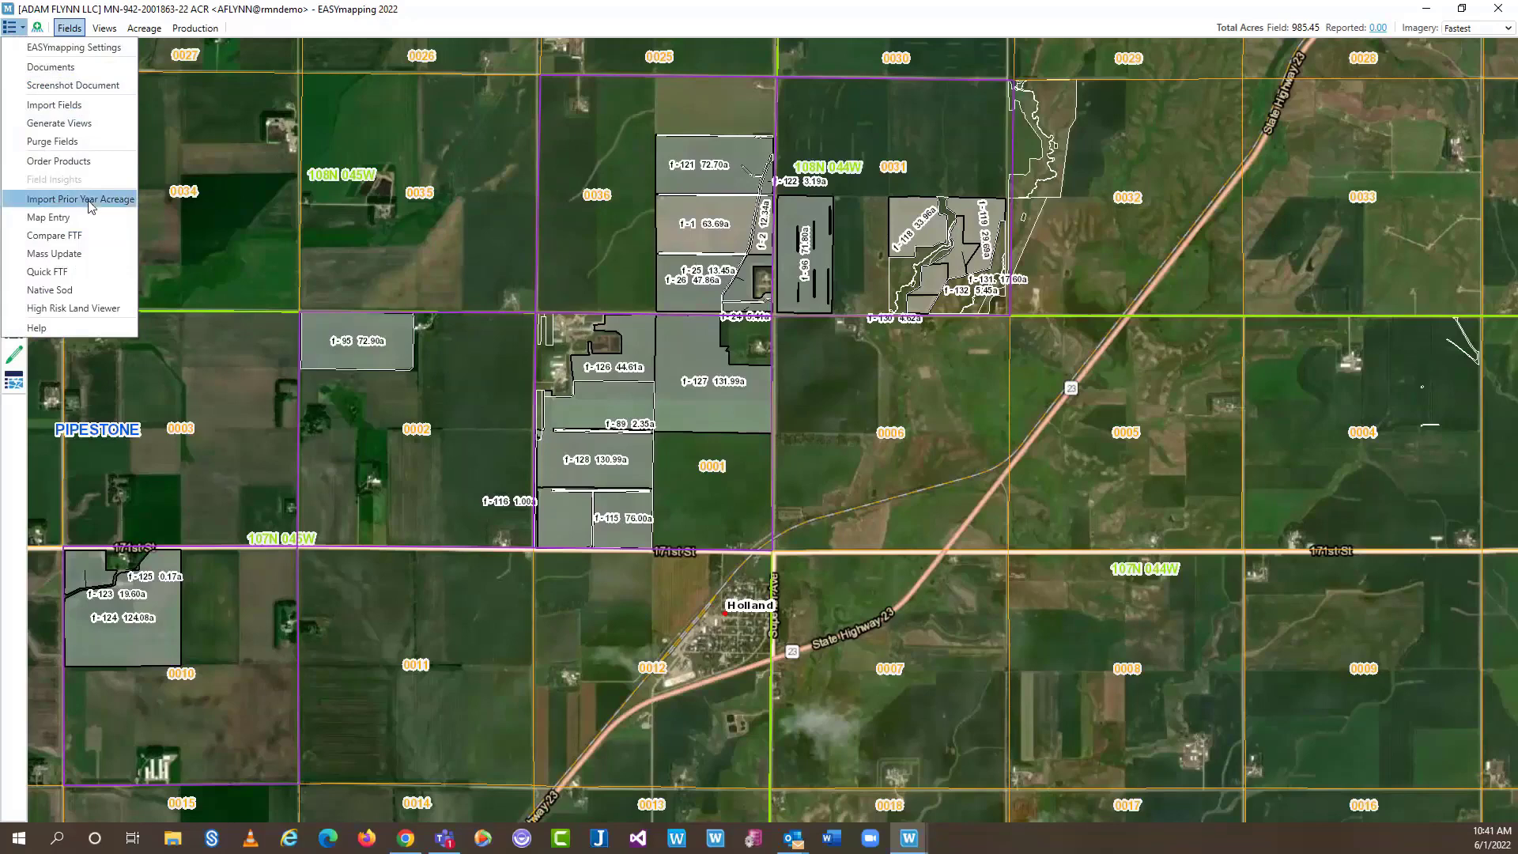
Start a Prior Year Acreage Import and load the 2020 Pipestone corn acreage rows
left_click(91, 206)
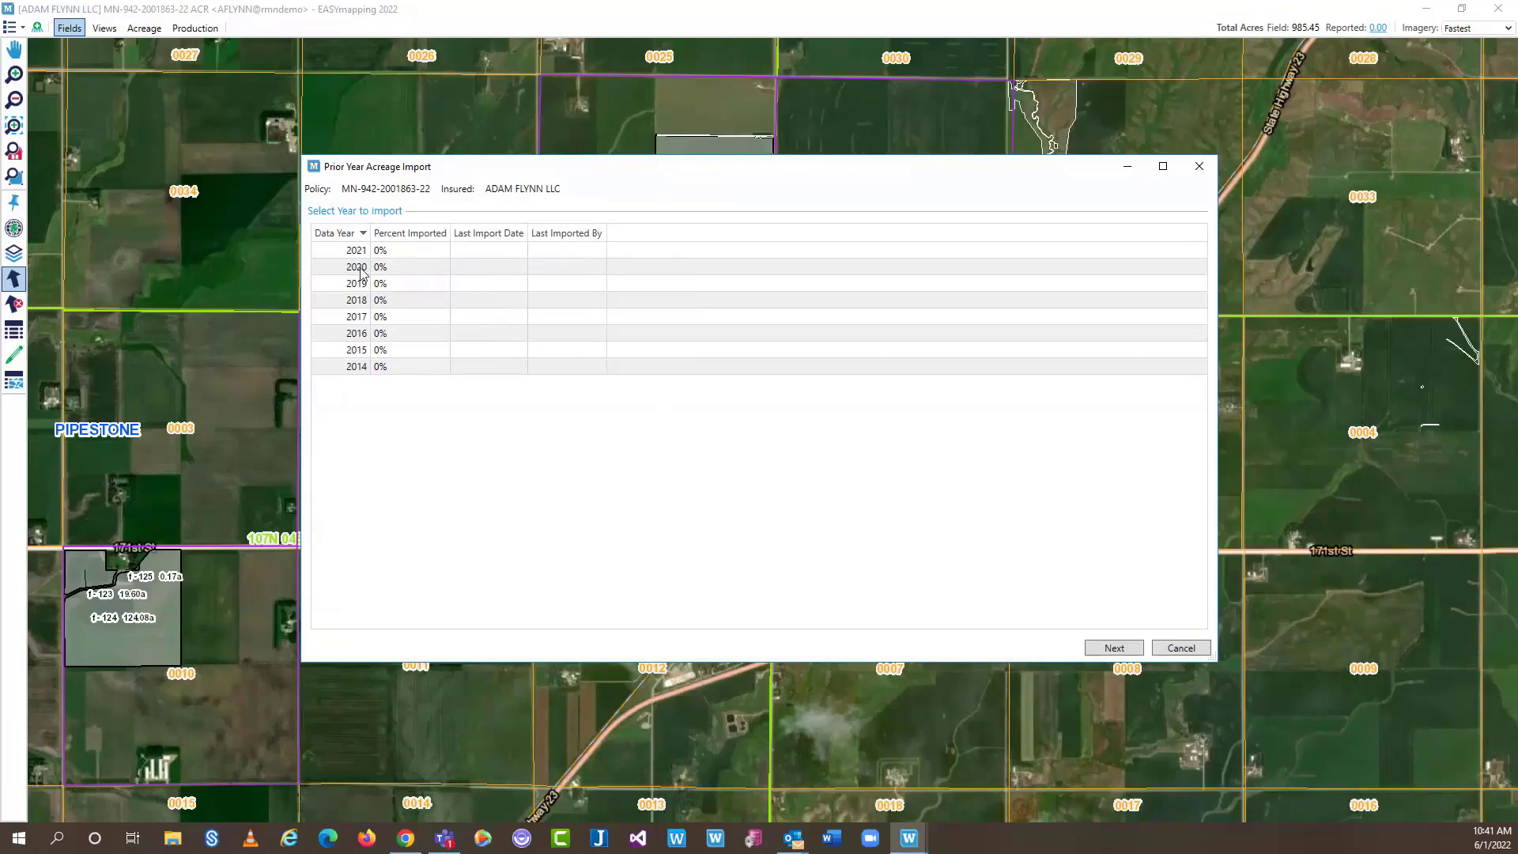
left_click(361, 272)
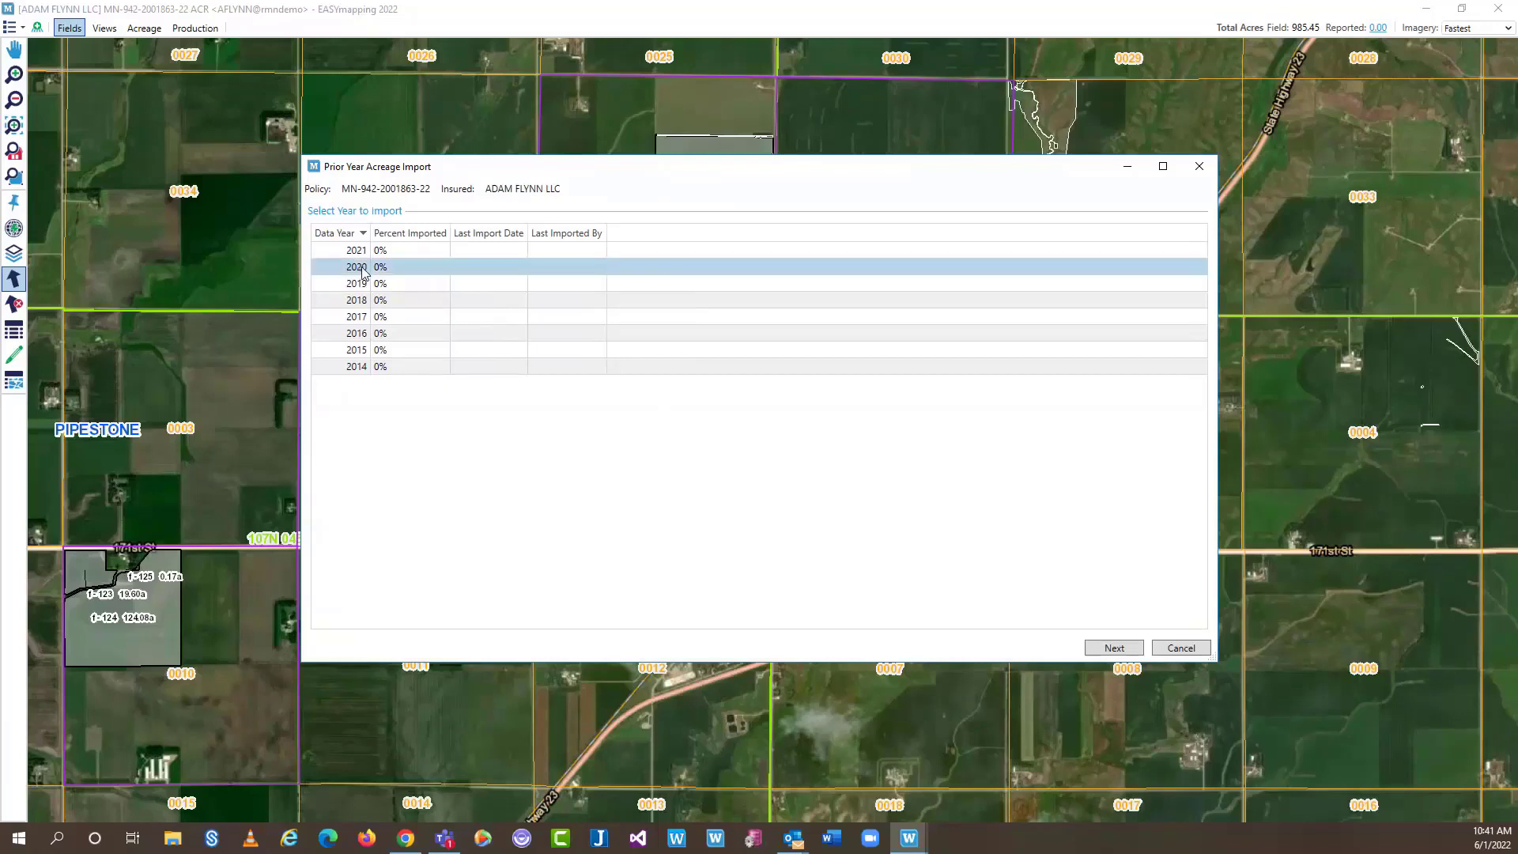
left_click(1114, 648)
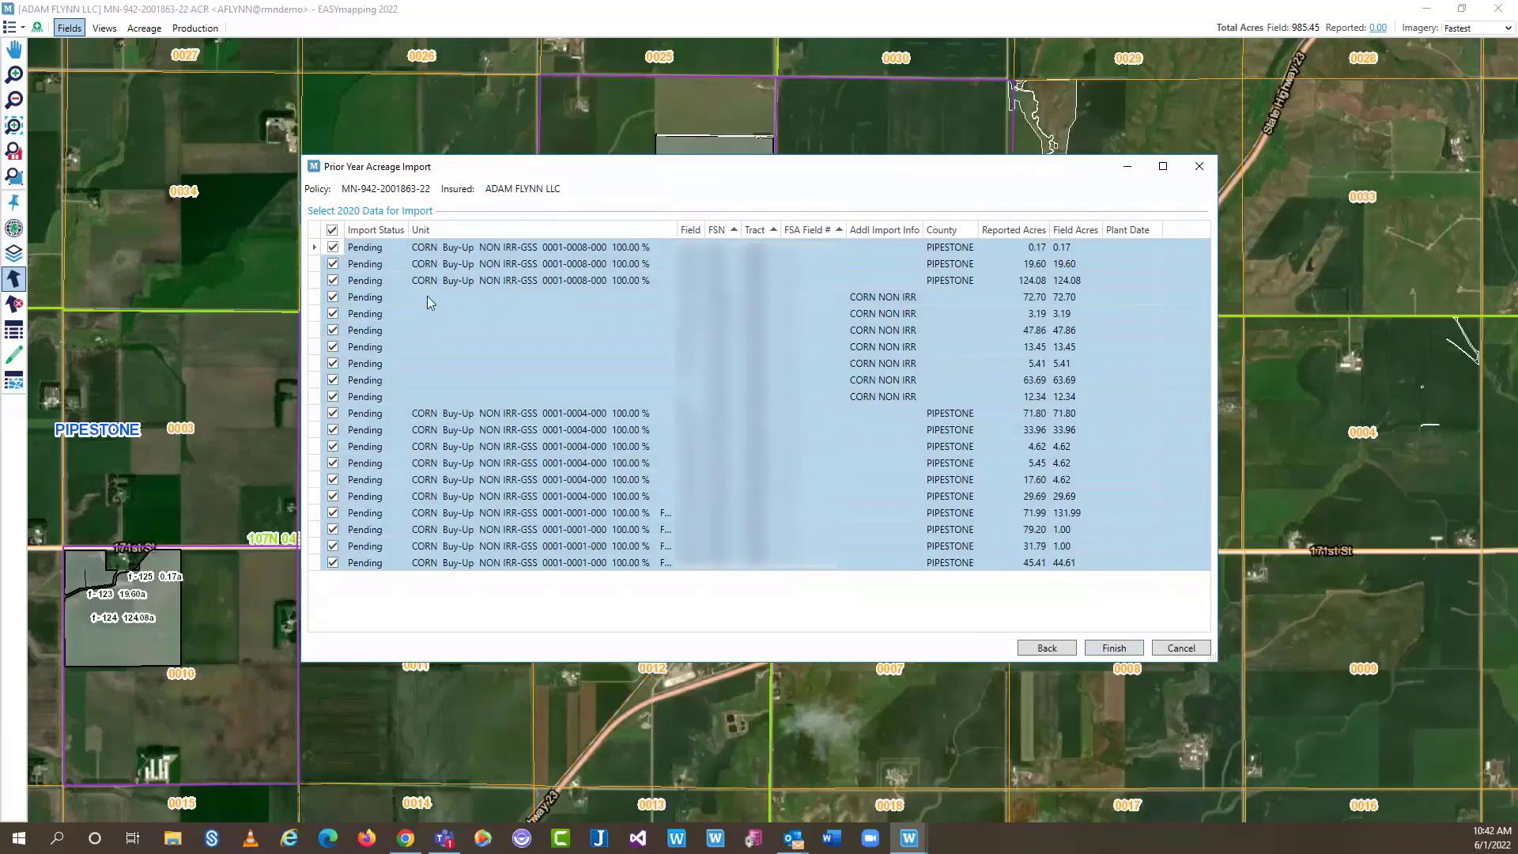
left_click(455, 297)
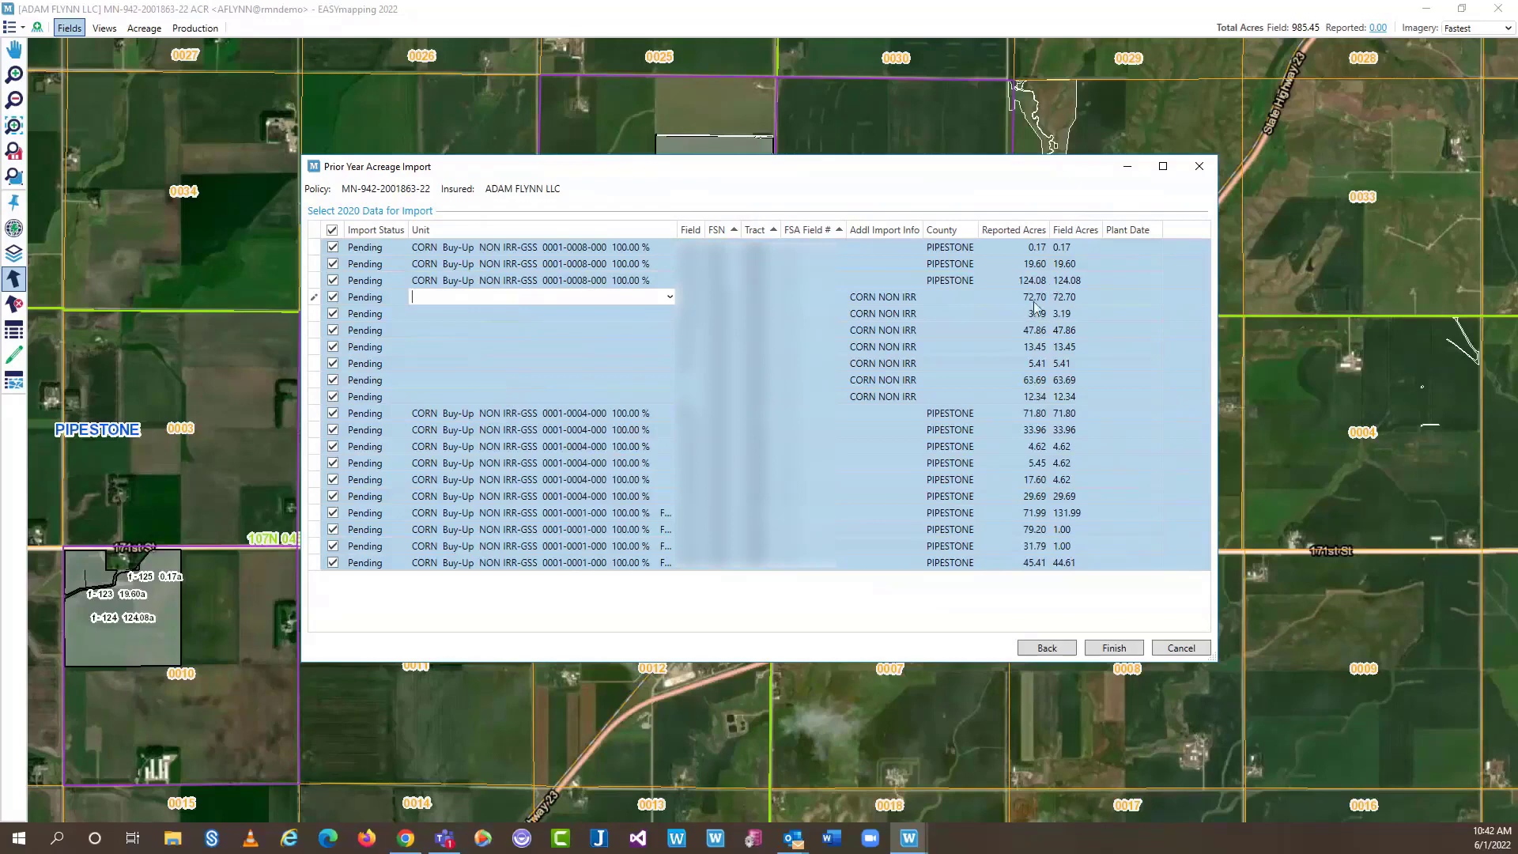
left_click(669, 298)
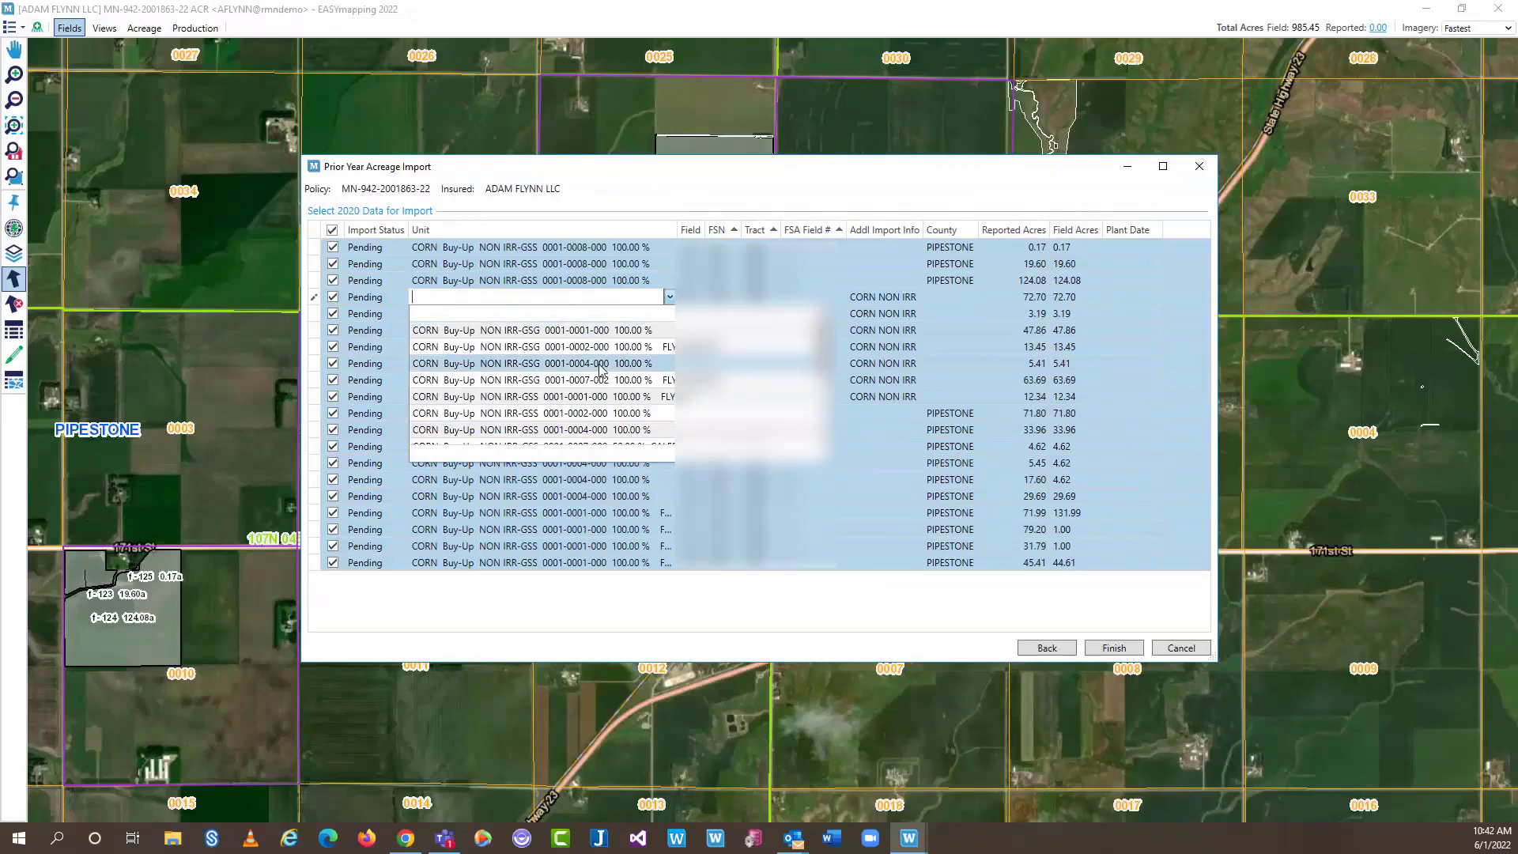
scroll(601, 369, "down", 1)
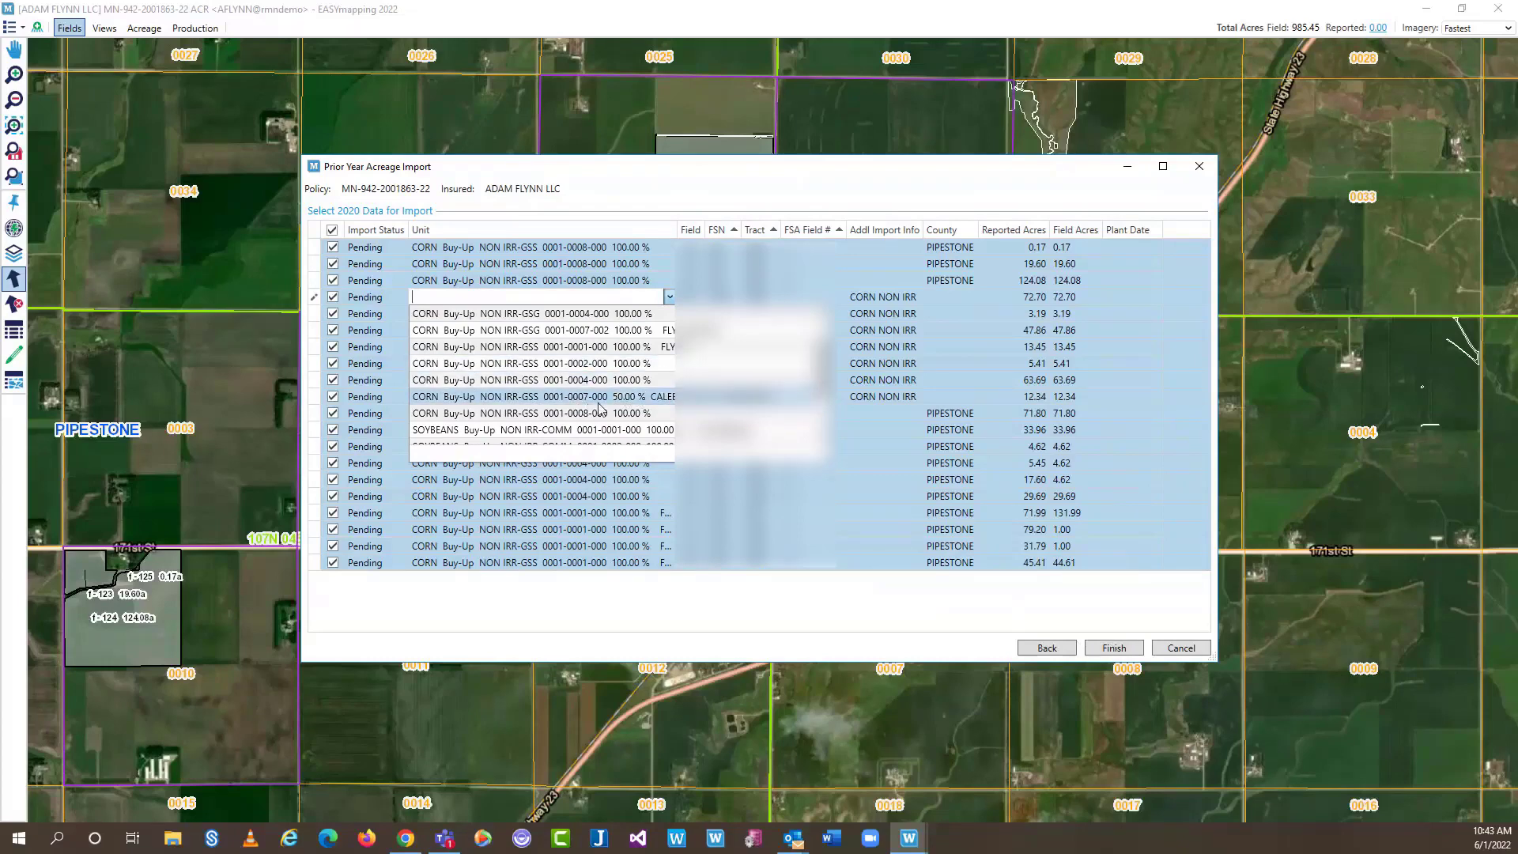
left_click(598, 399)
left_click(656, 315)
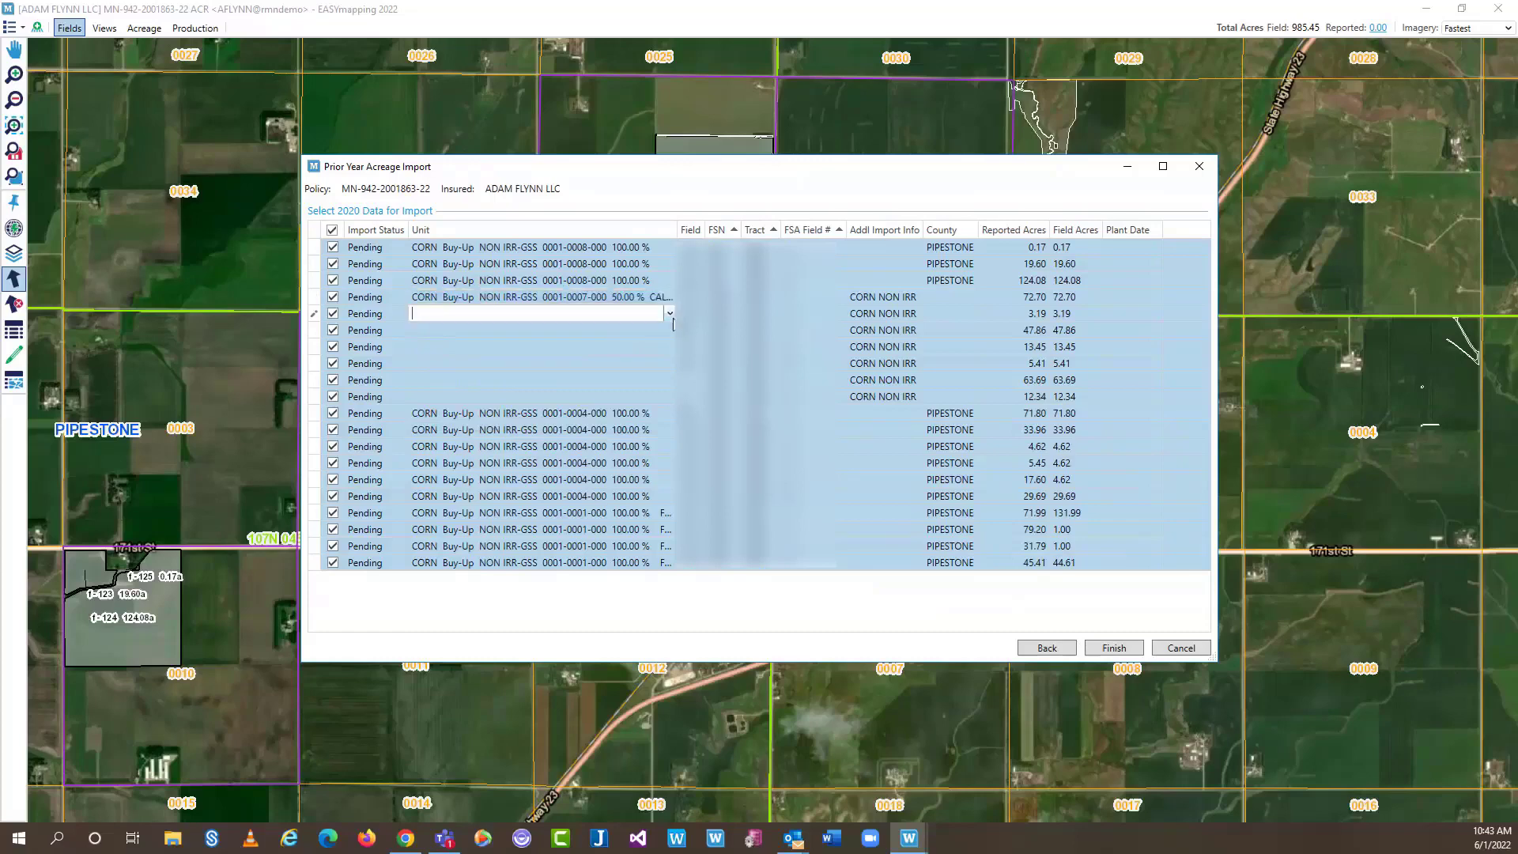
left_click(670, 313)
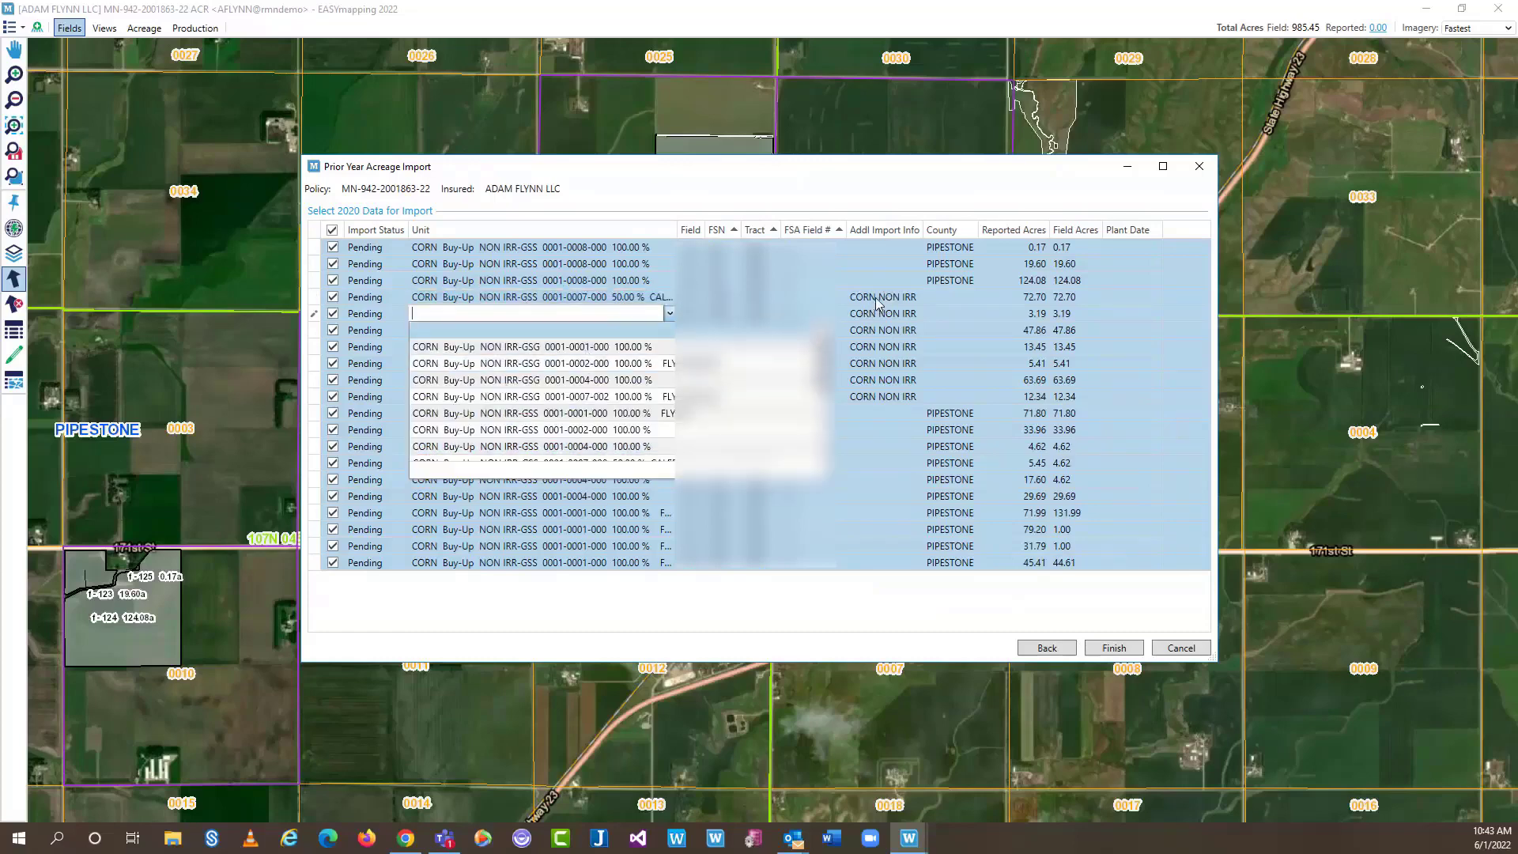
left_click(551, 362)
left_click(647, 330)
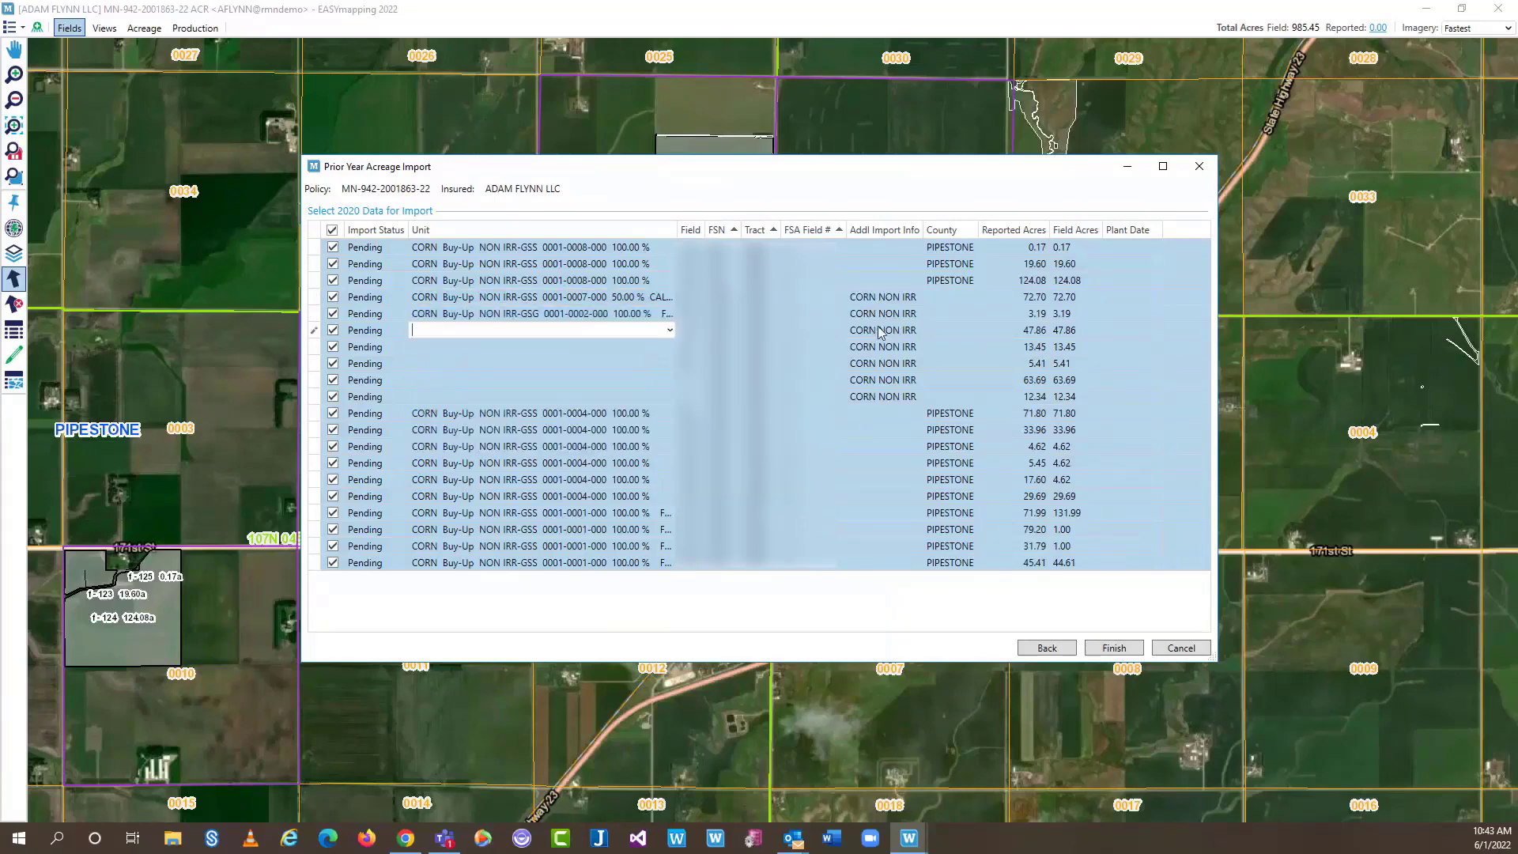
left_click(667, 330)
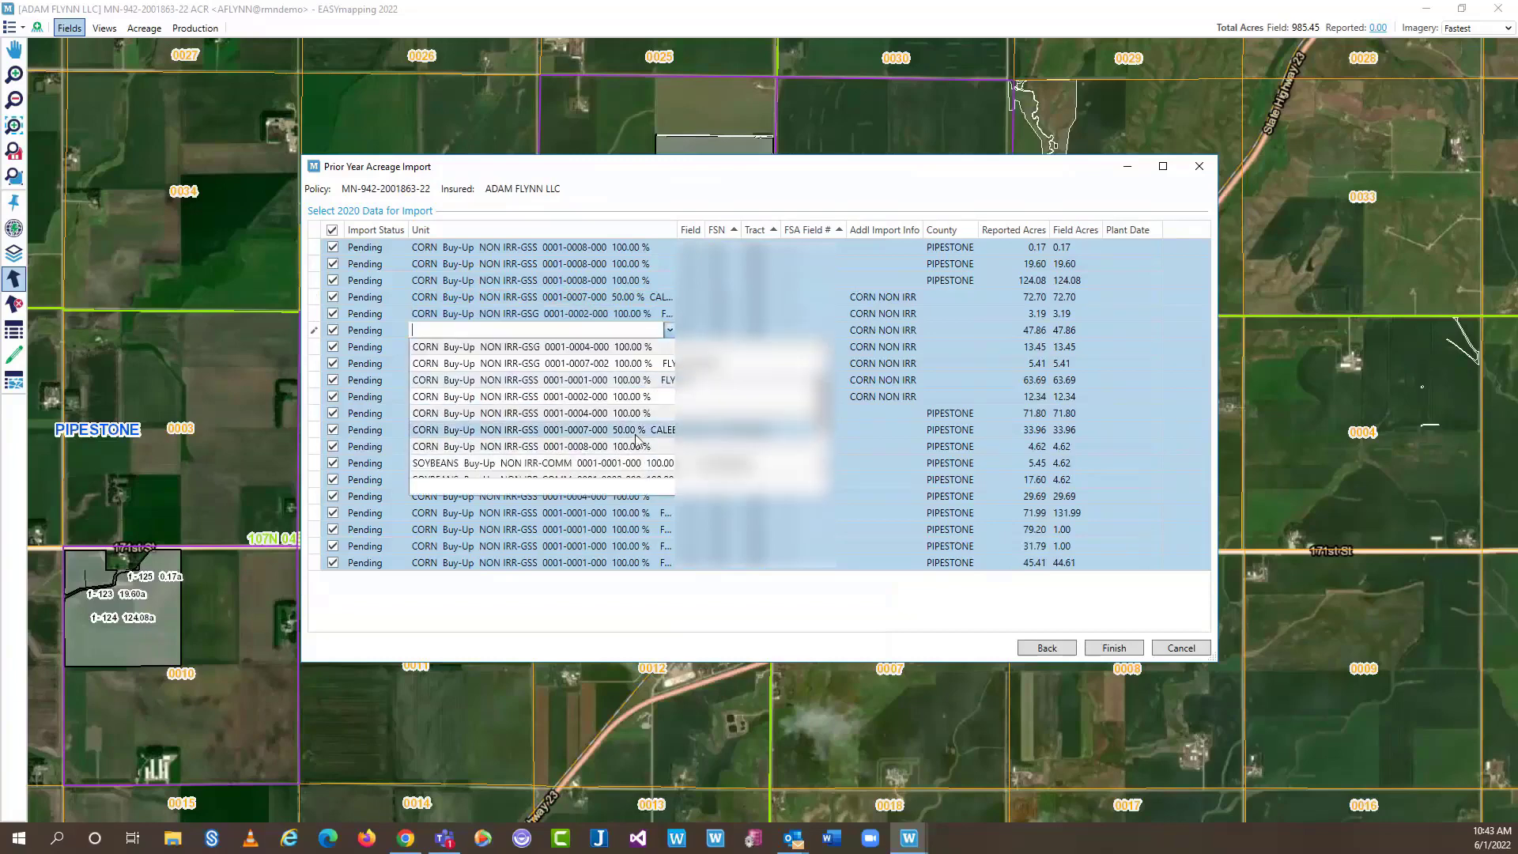
left_click(635, 434)
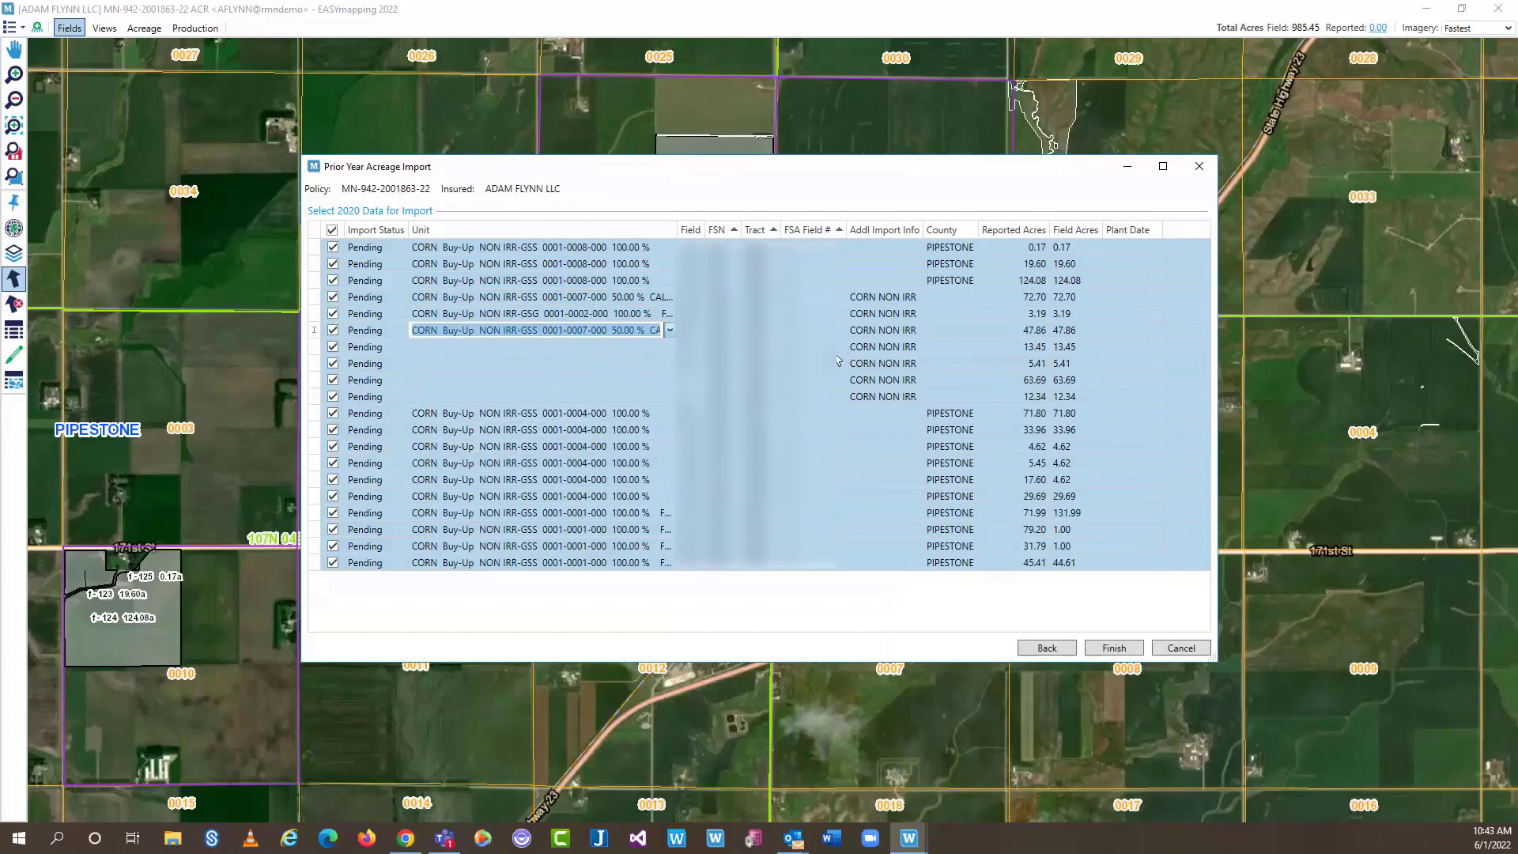
left_click(568, 352)
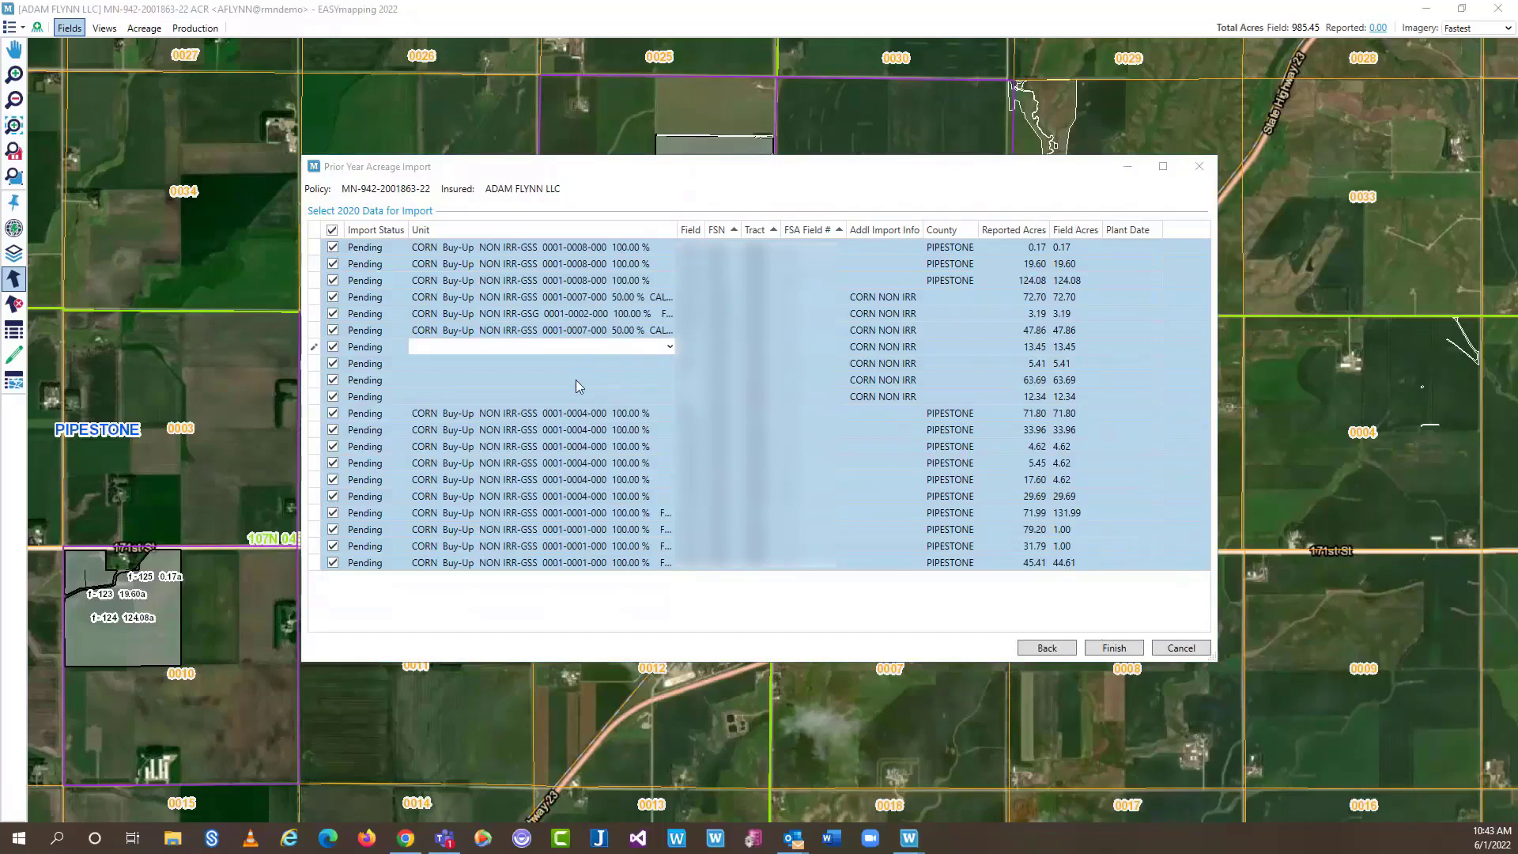
left_click(1113, 644)
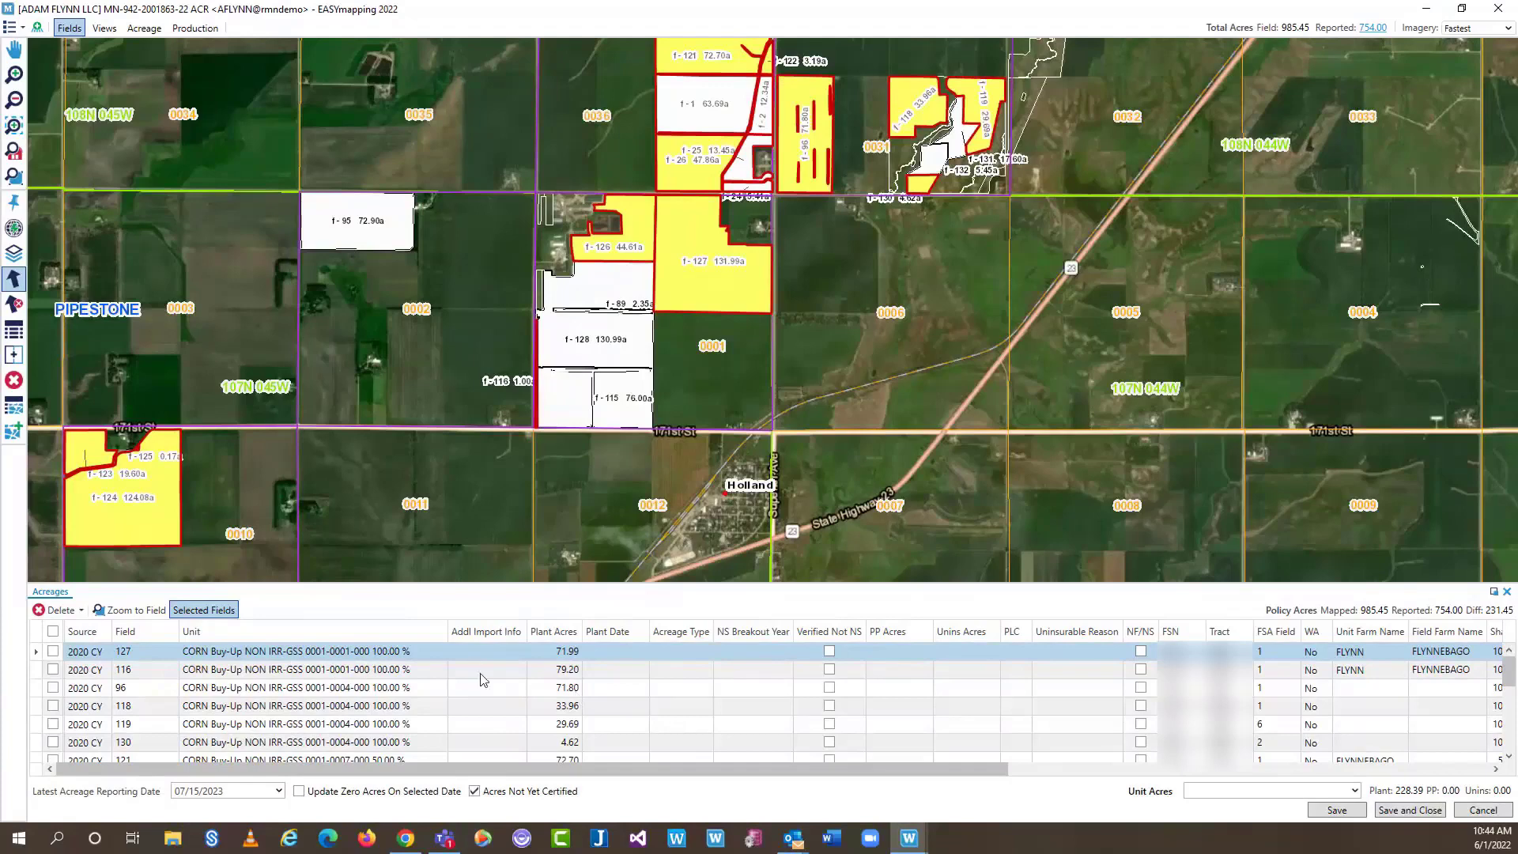
Scroll to field 2's 12.34-acre CORN NON IRR row and open its Unit dropdown
left_click_drag(1511, 676, 1510, 707)
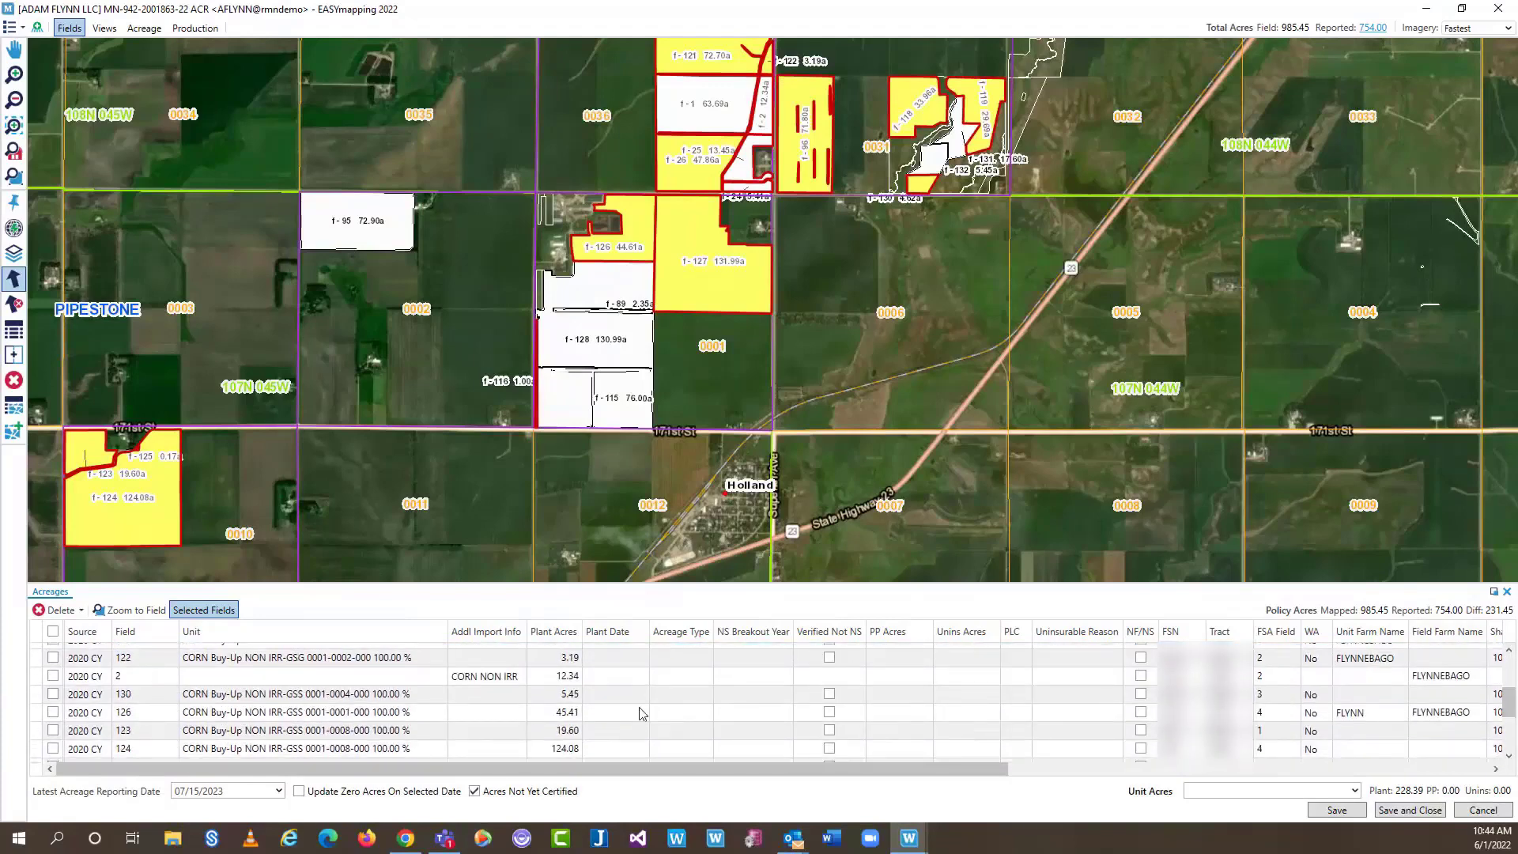
left_click(321, 674)
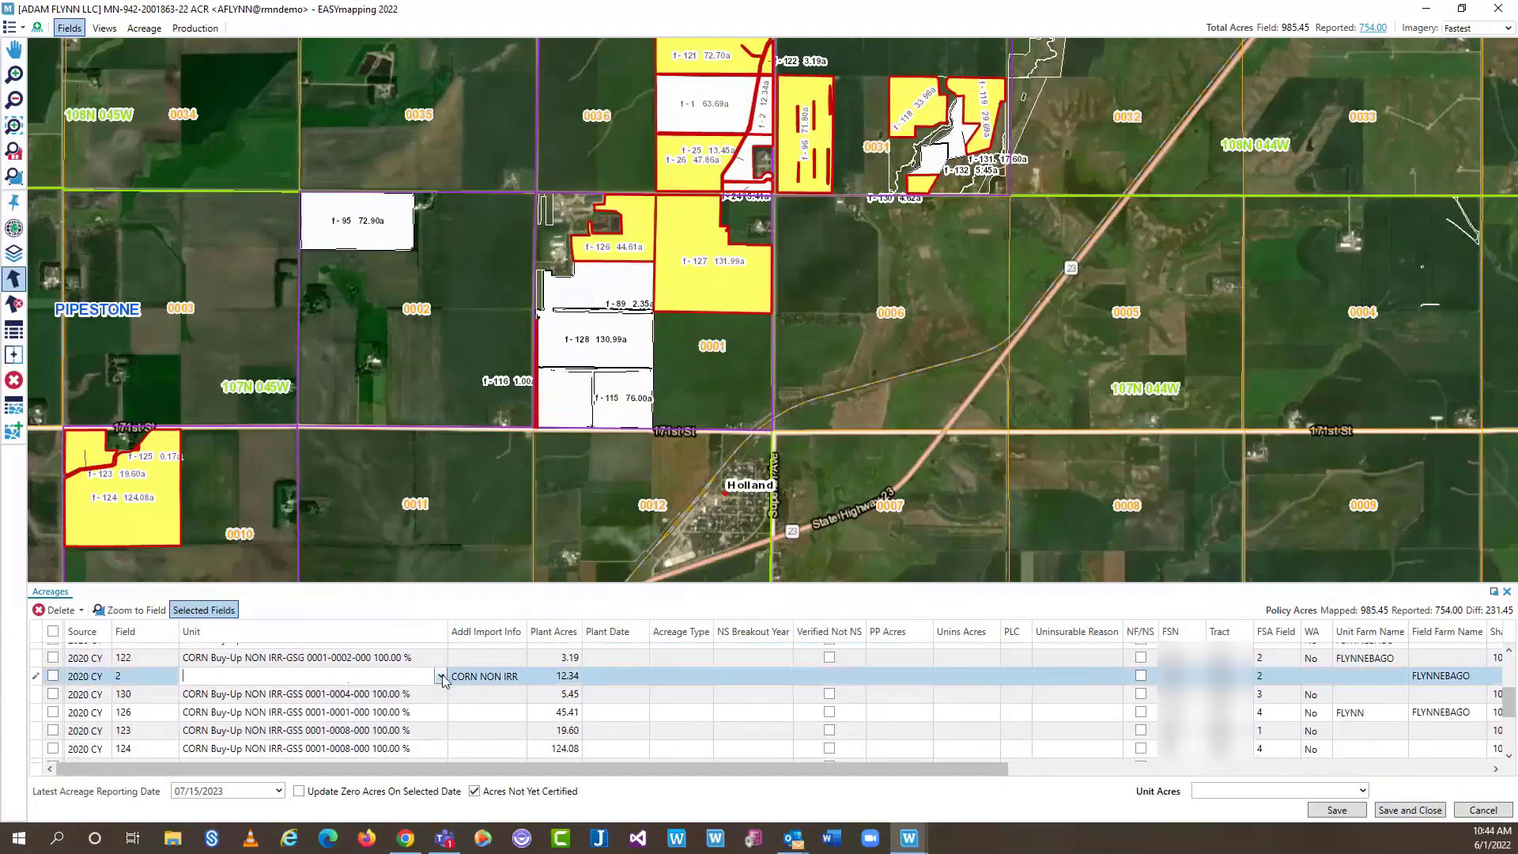
left_click(441, 676)
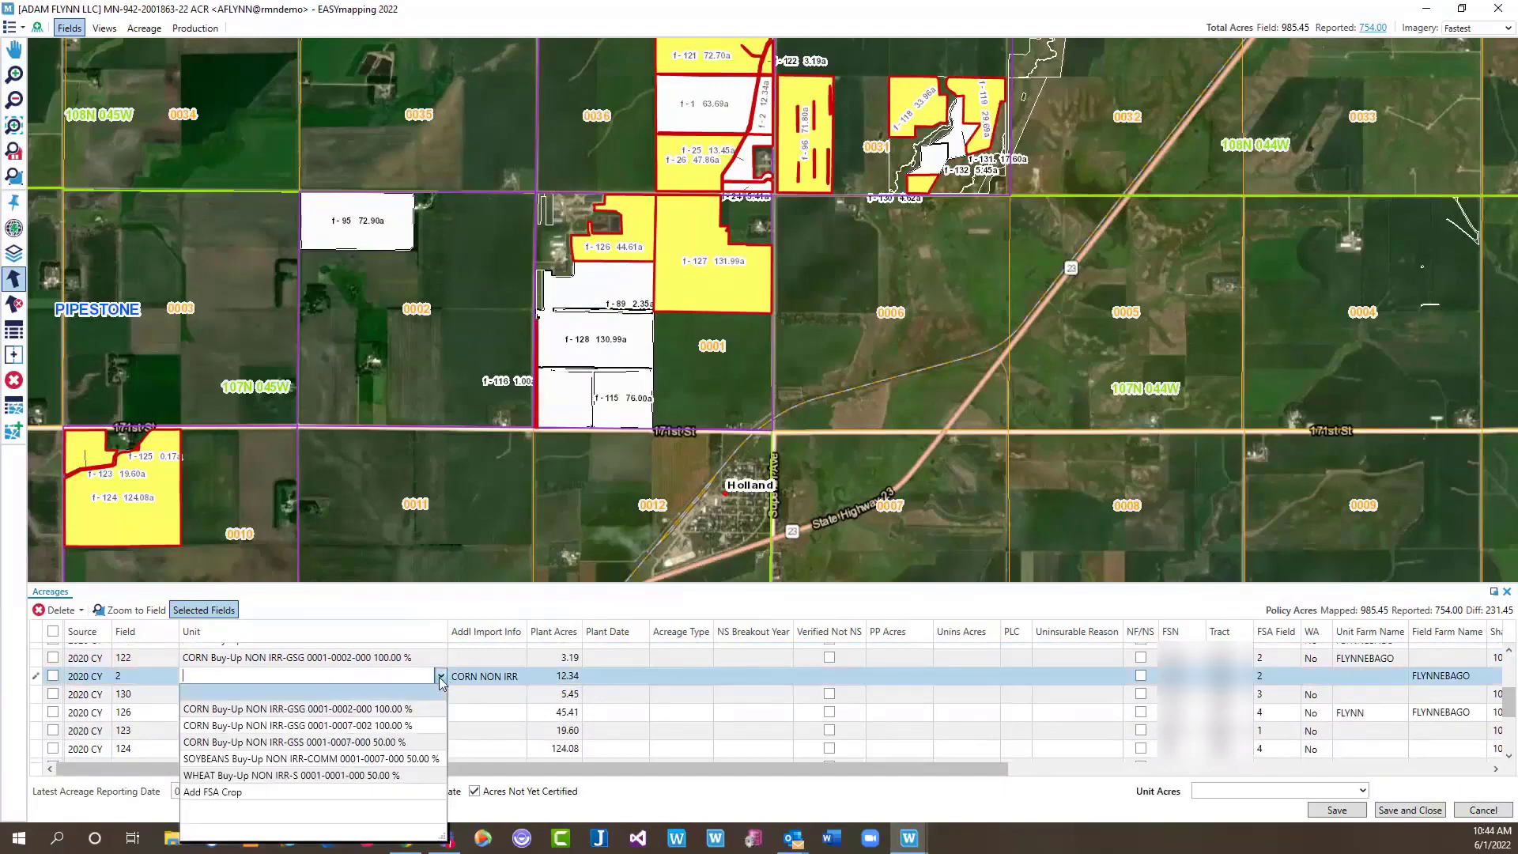
left_click(366, 743)
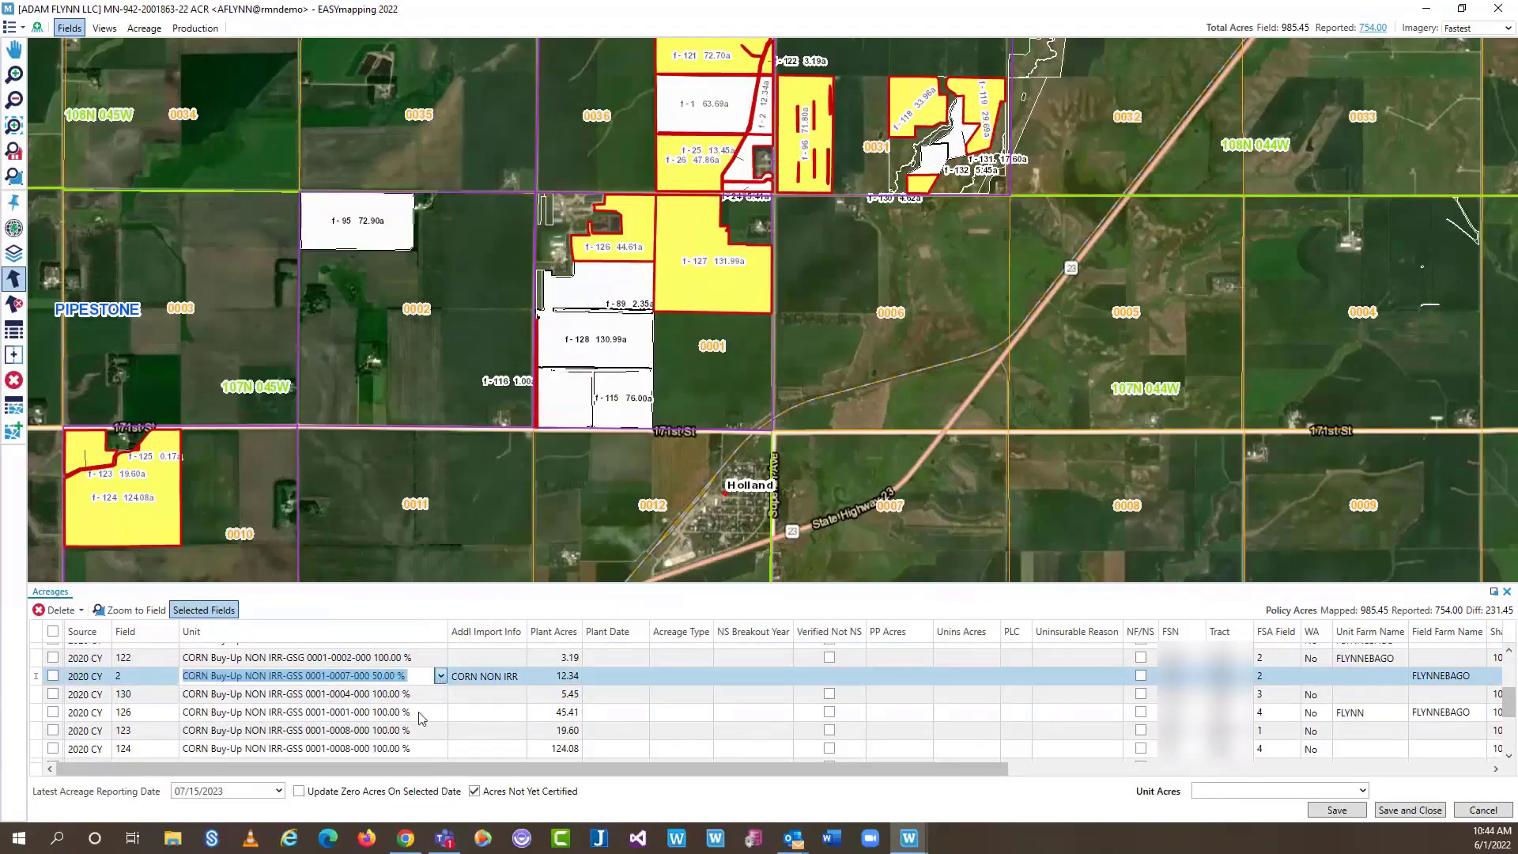
scroll(398, 700, "down", 3)
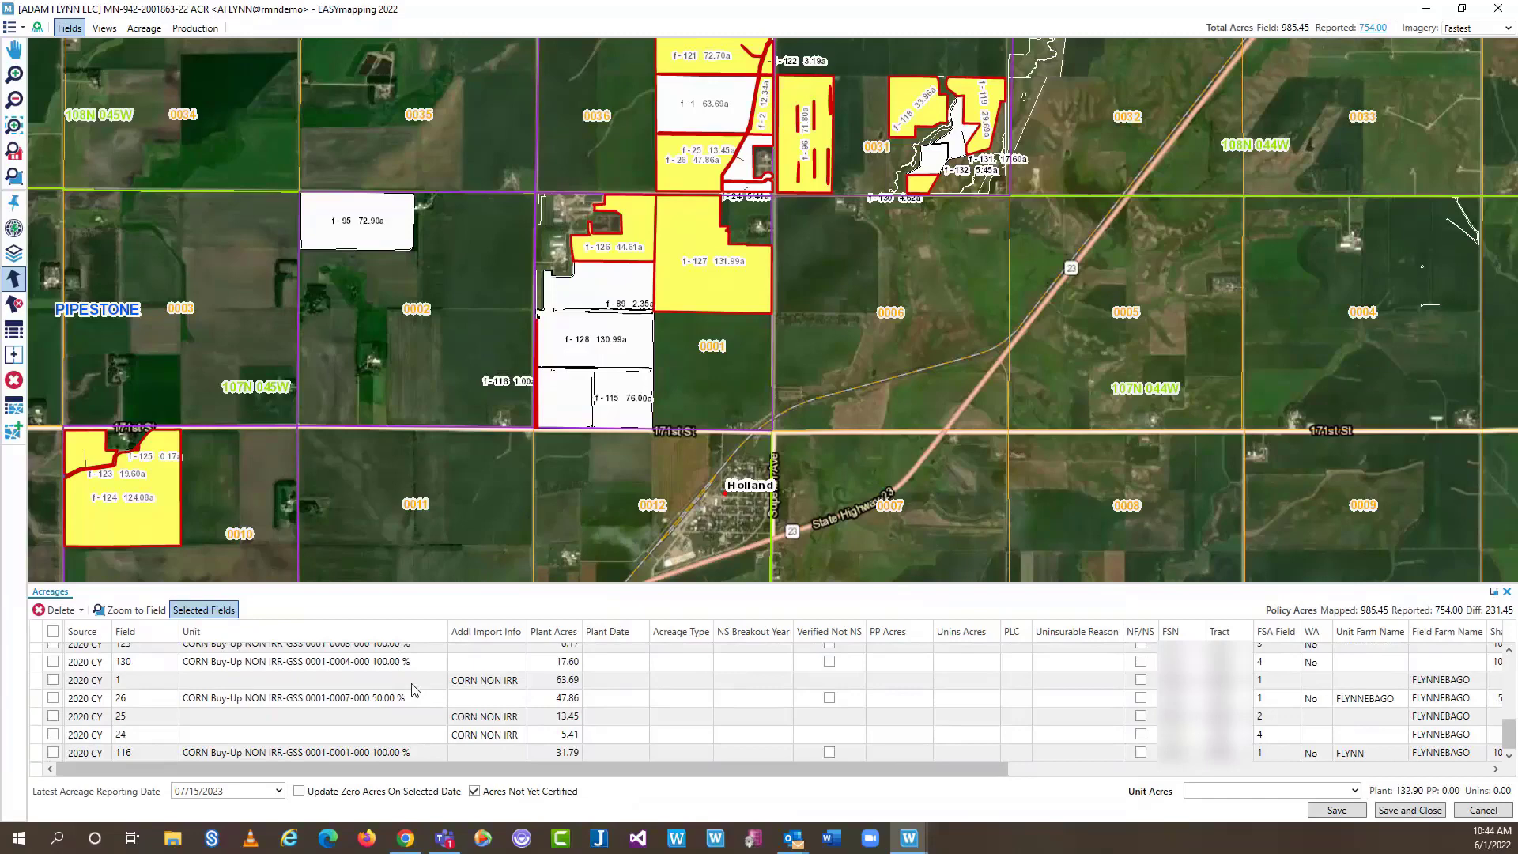
left_click(412, 685)
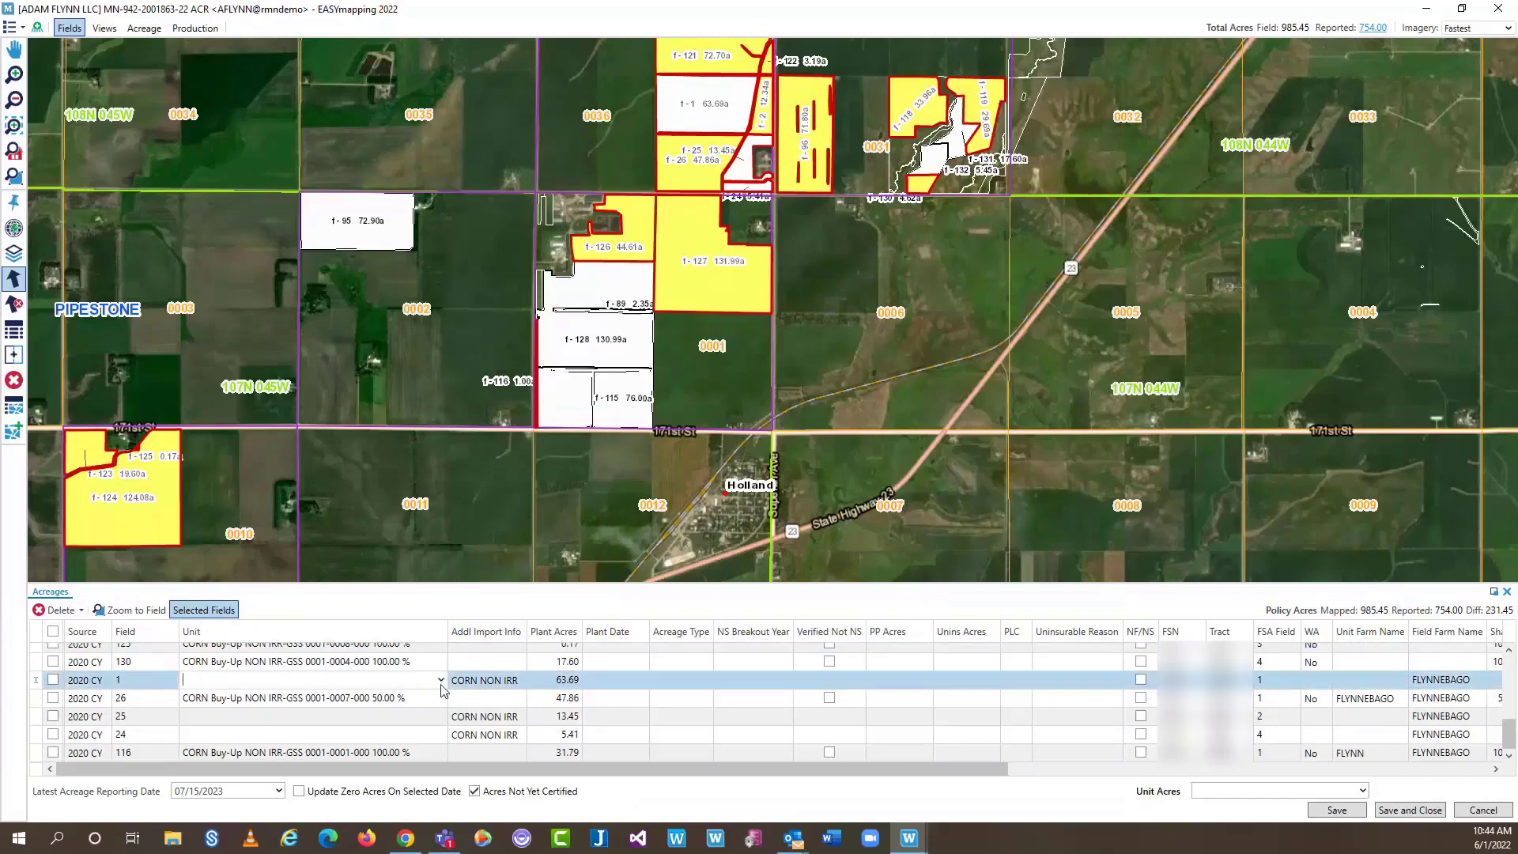
left_click(439, 680)
left_click(320, 730)
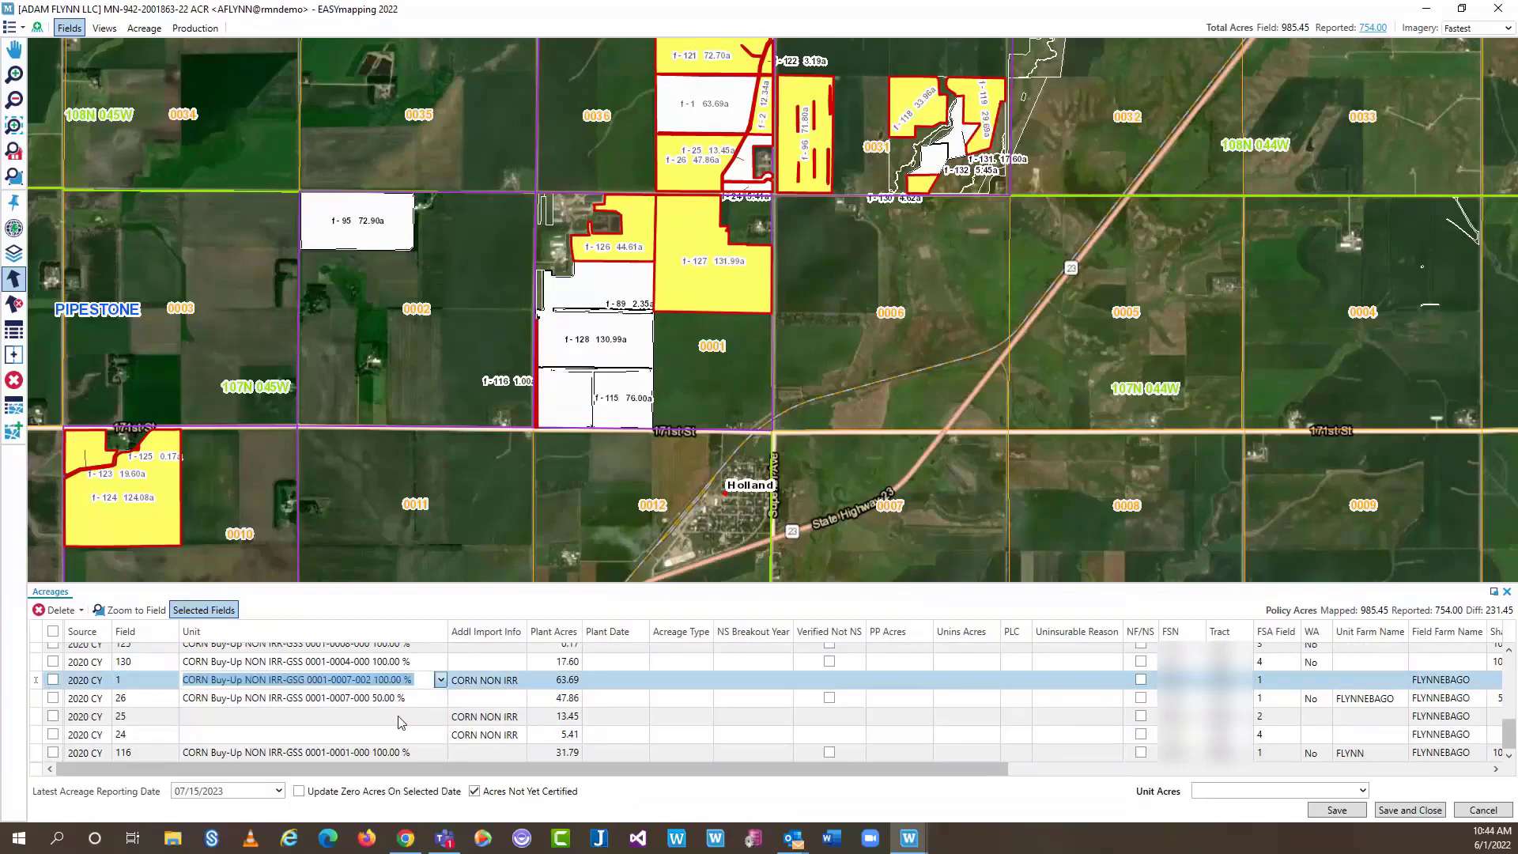
left_click(401, 722)
left_click(395, 720)
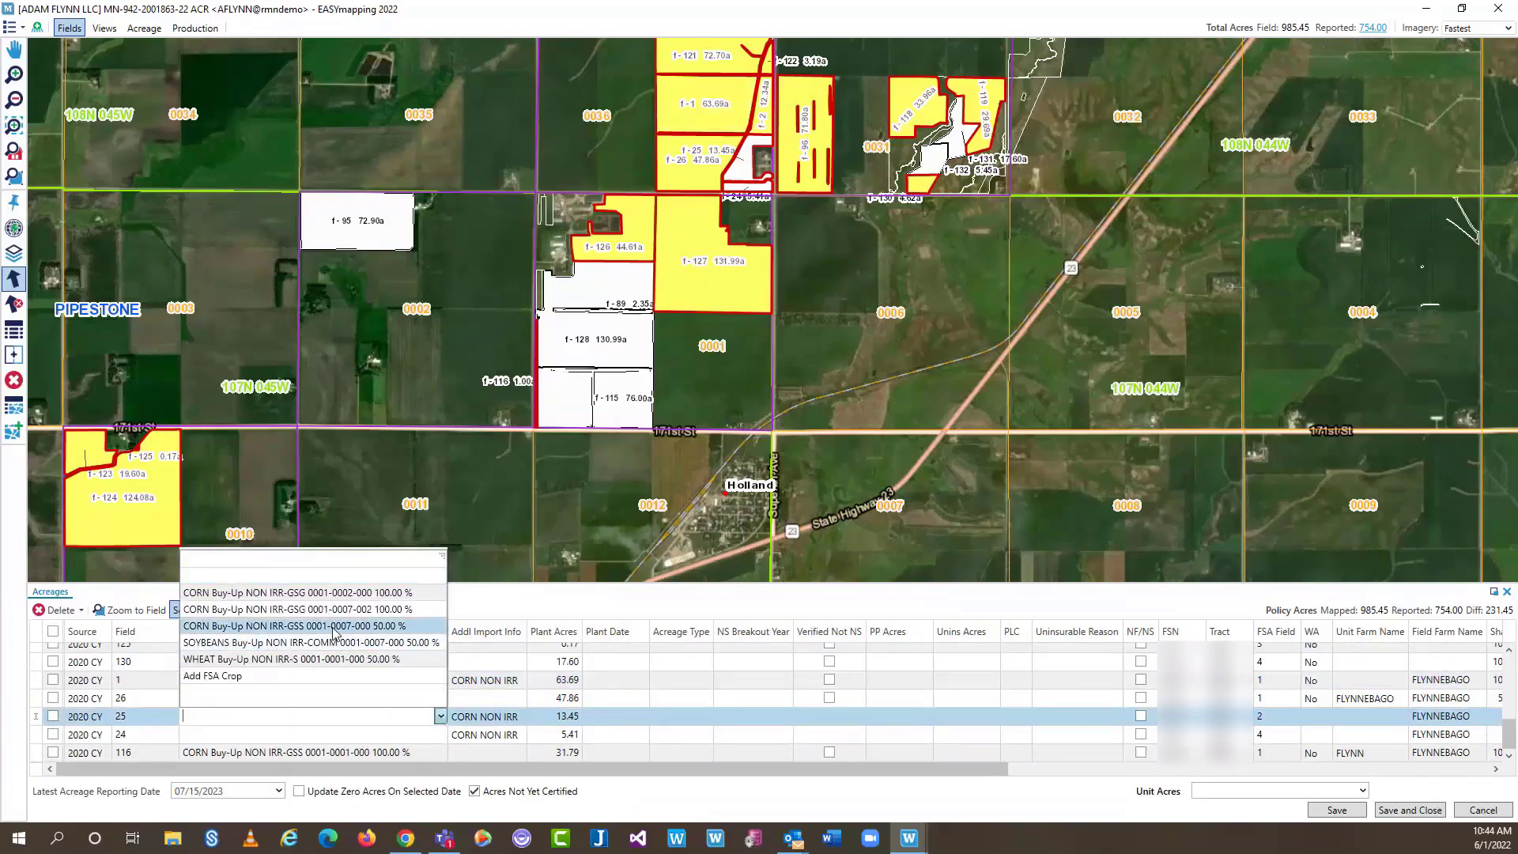
left_click(333, 625)
left_click(379, 734)
left_click(379, 735)
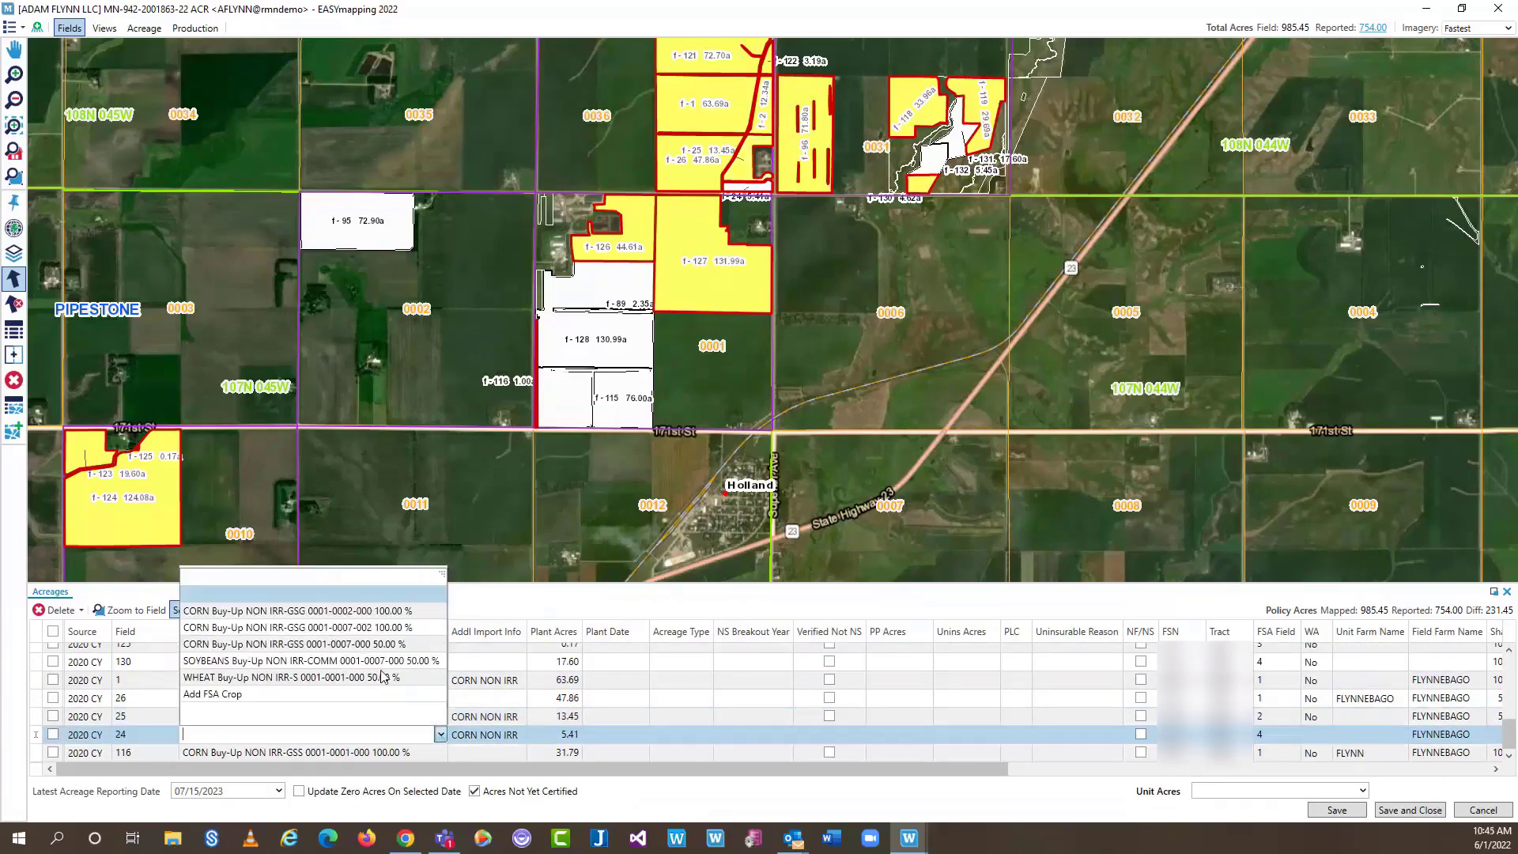
left_click(377, 647)
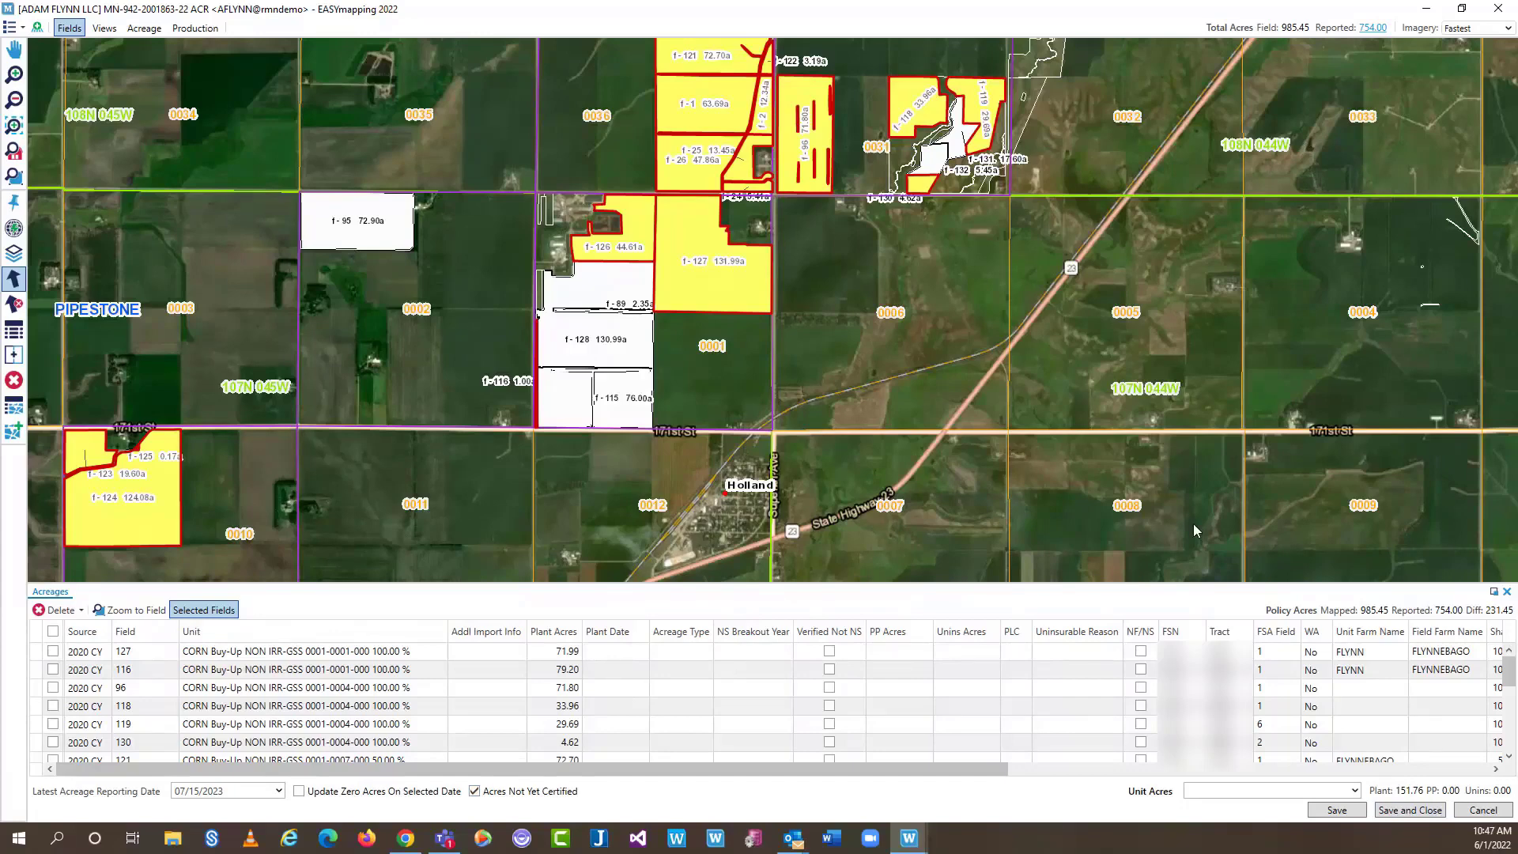
Select all 20 imported acreages and delete them
left_click(53, 630)
left_click(55, 610)
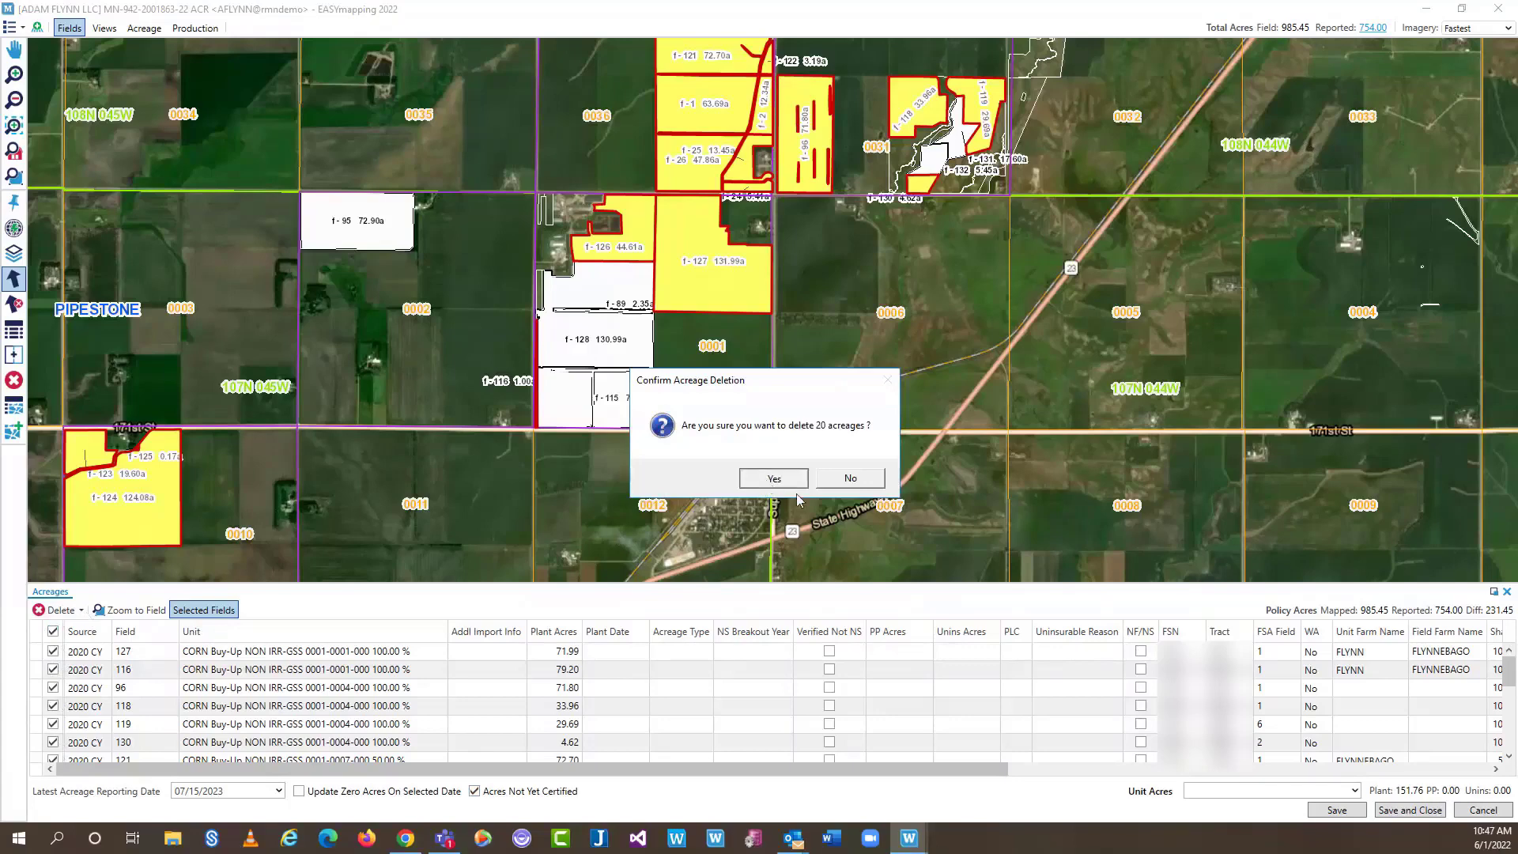
left_click(774, 479)
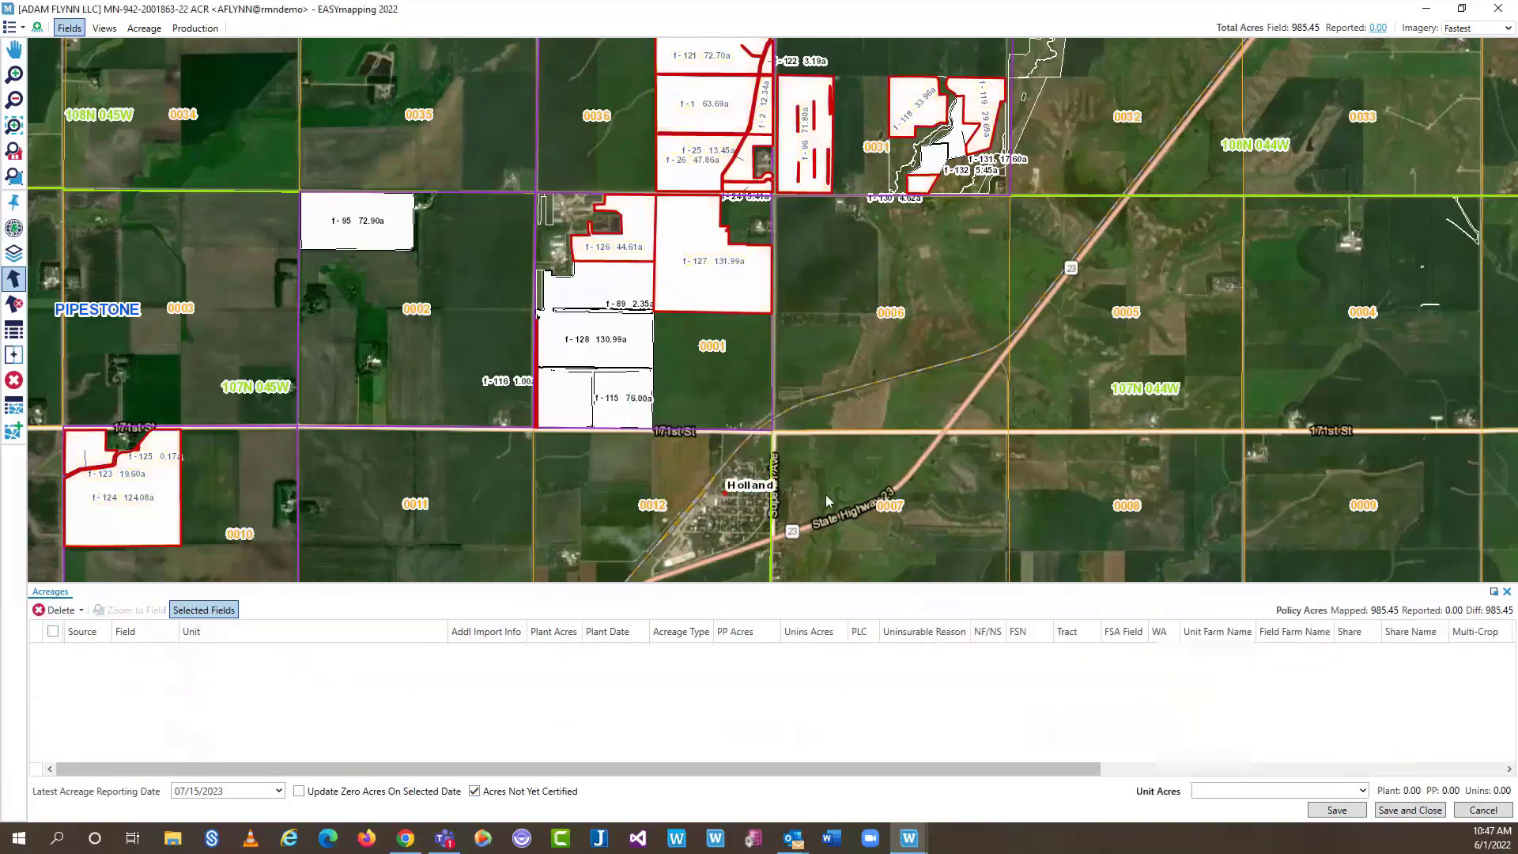
Save the acreage deletions and close the acreage list panel
left_click(13, 305)
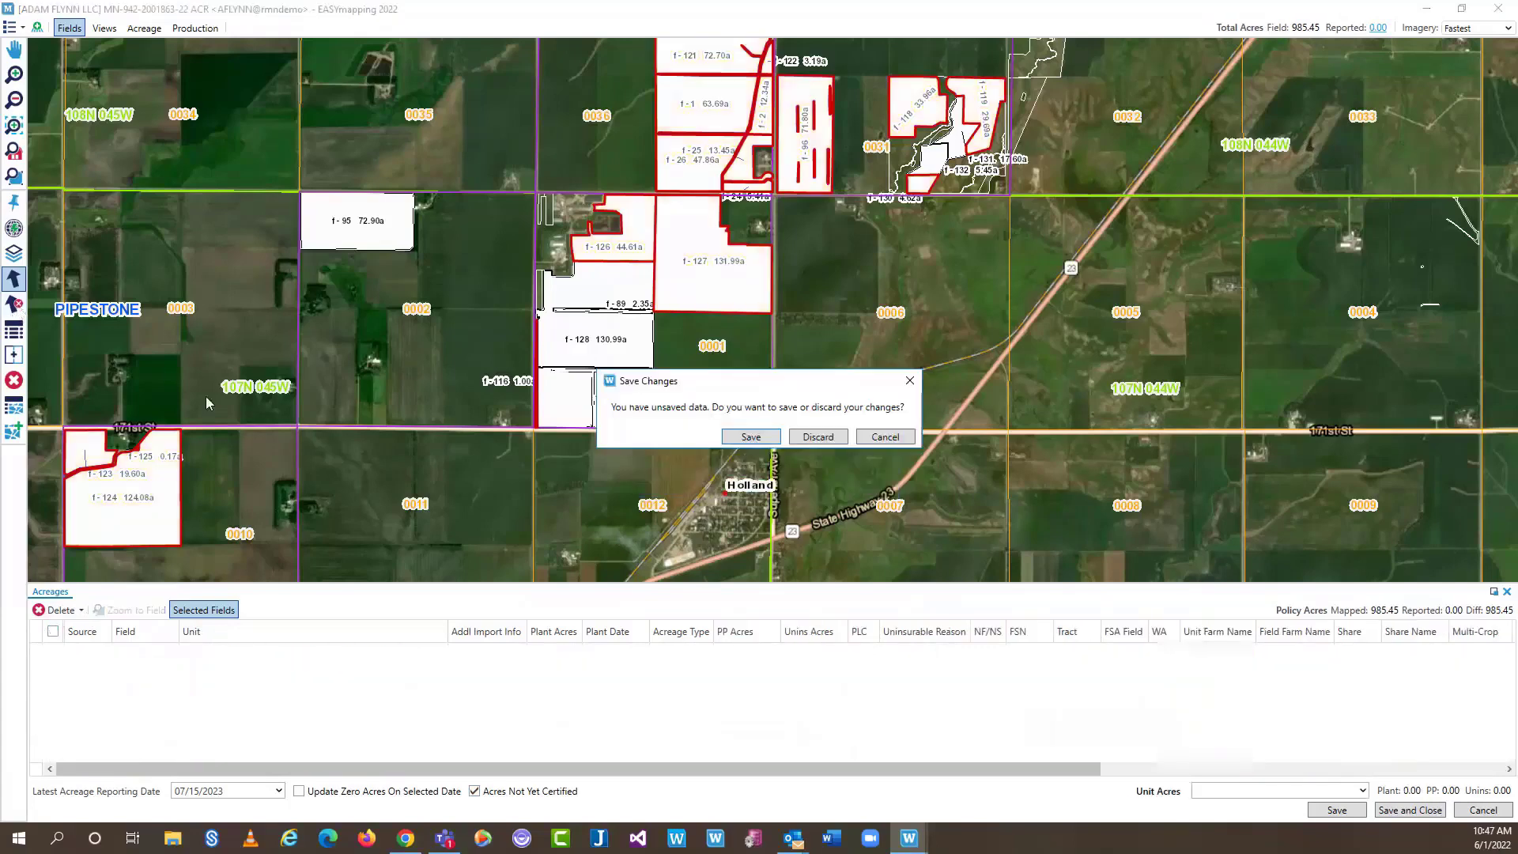
left_click(767, 437)
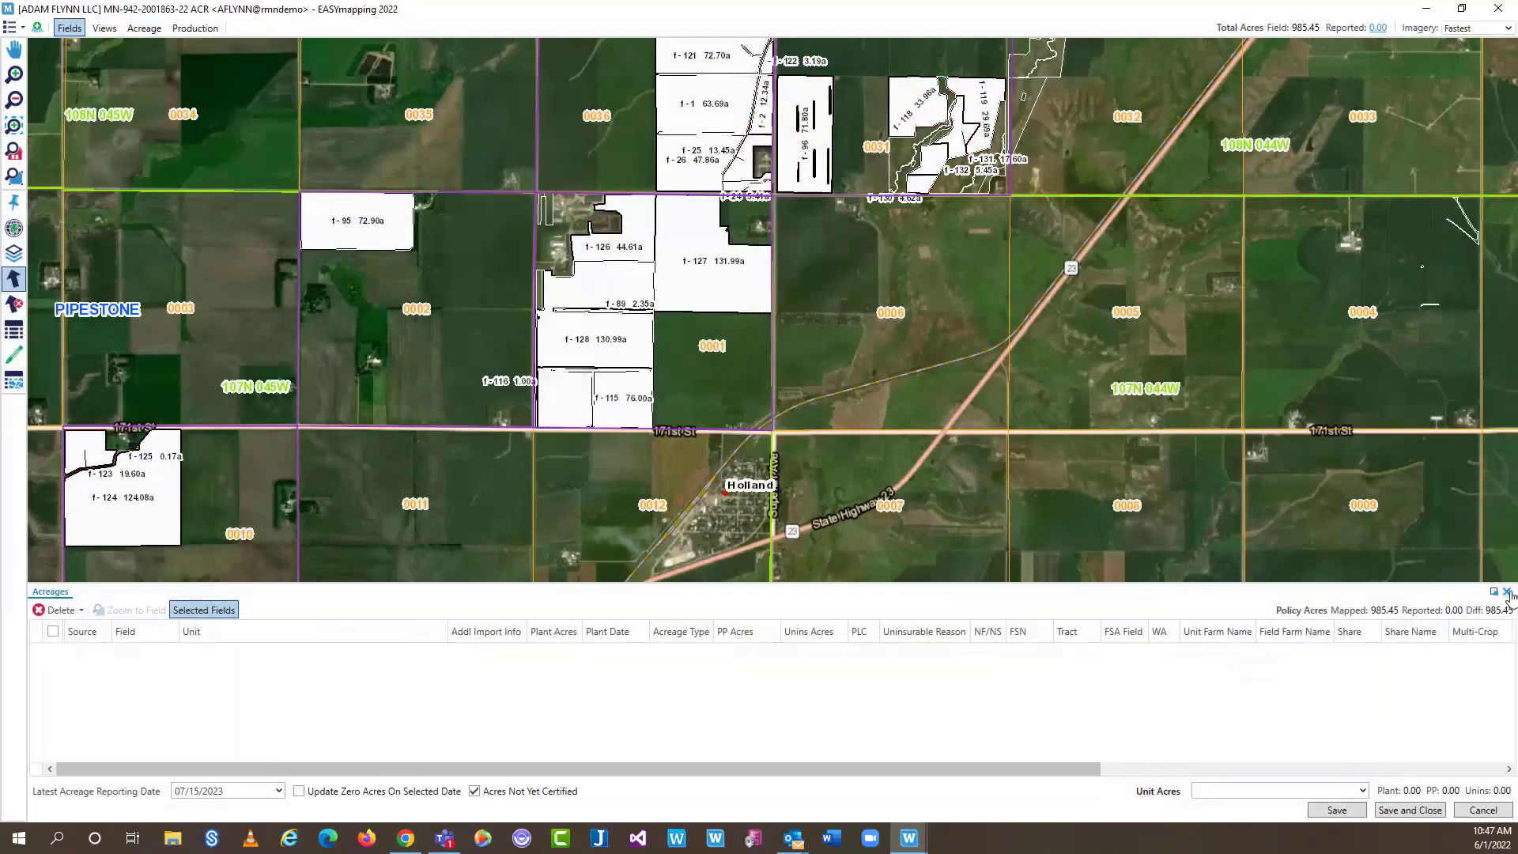
left_click(1506, 592)
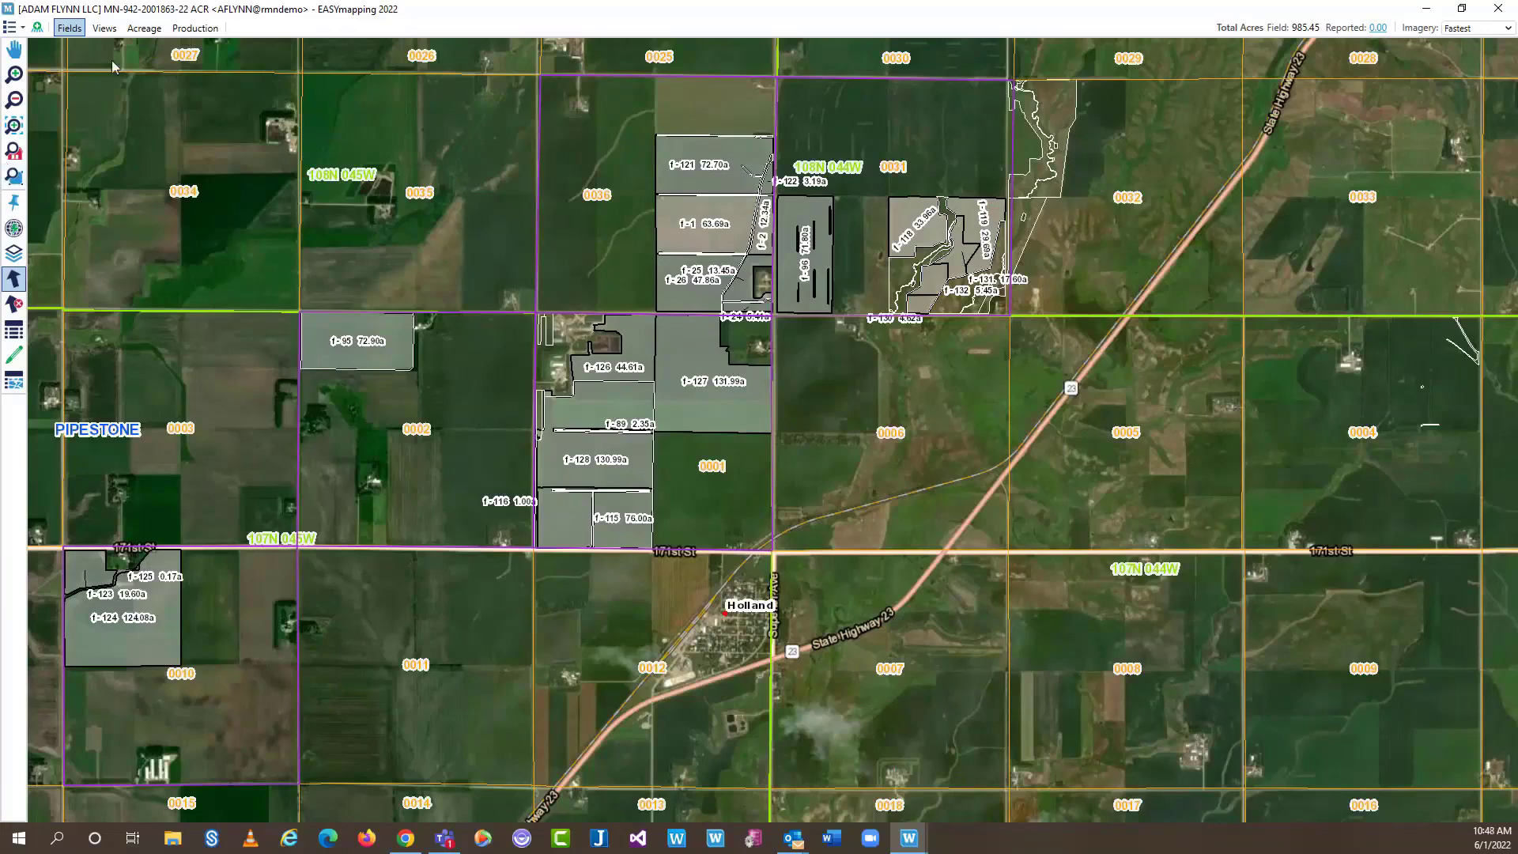
Switch to Acreage mode to show units VW 1 through VW 5
left_click(144, 29)
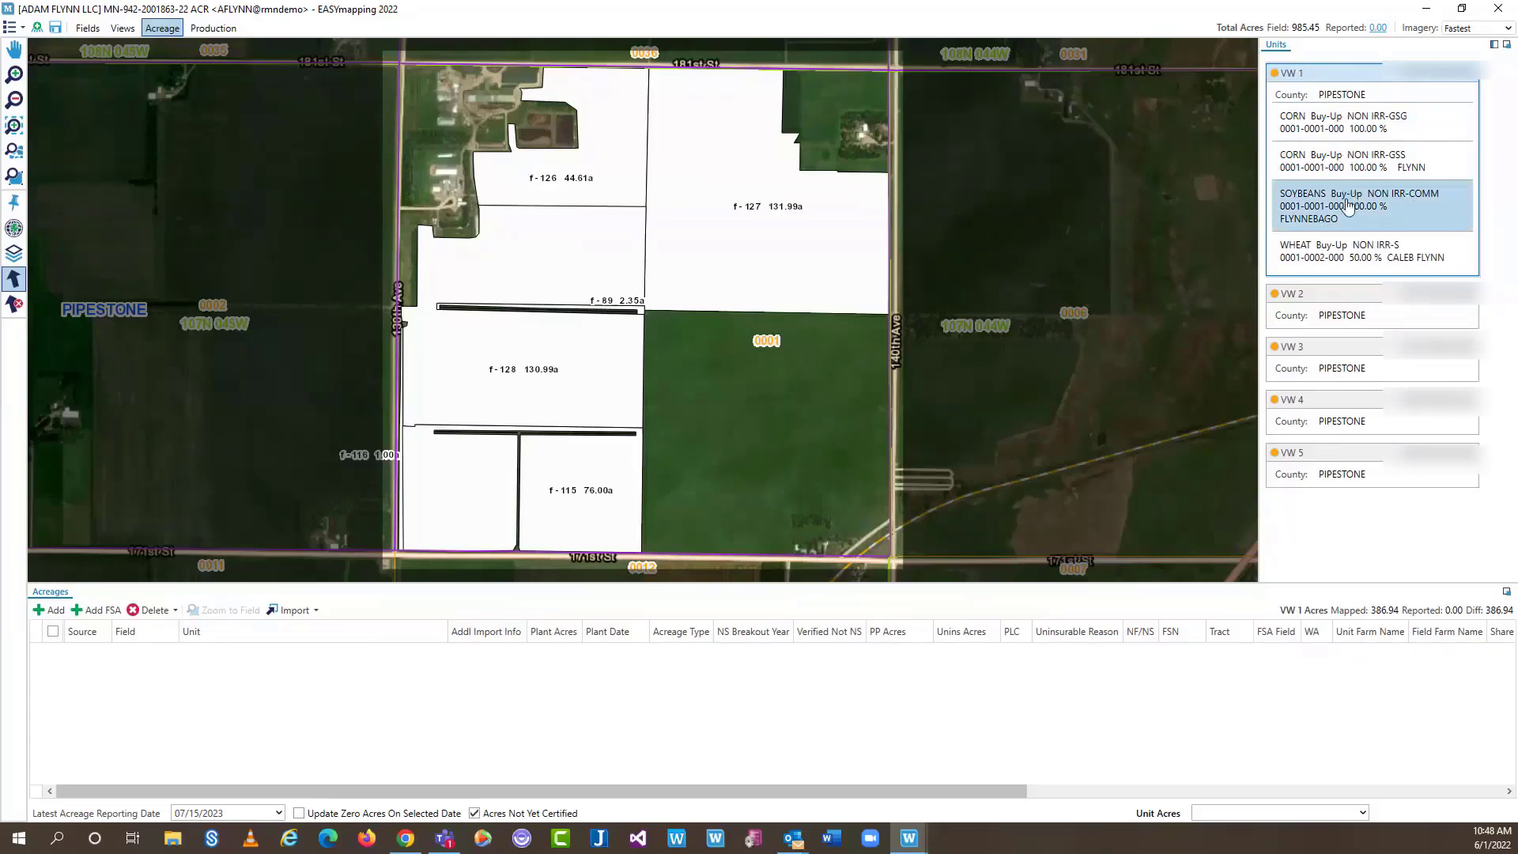
Report field 127 under the CORN NON IRR-GSG unit
left_click(739, 197)
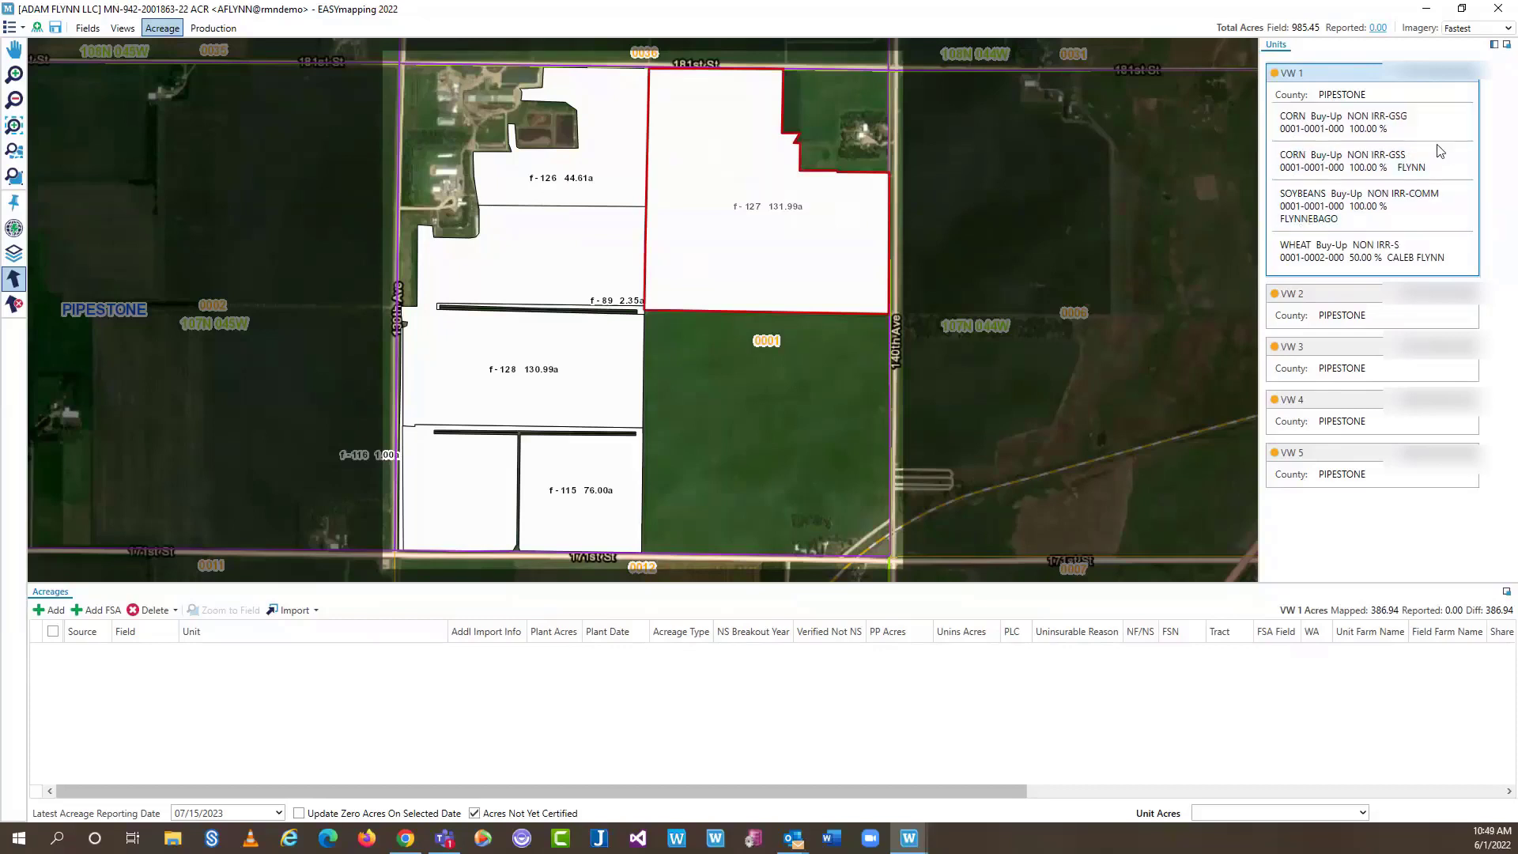
left_click(1367, 127)
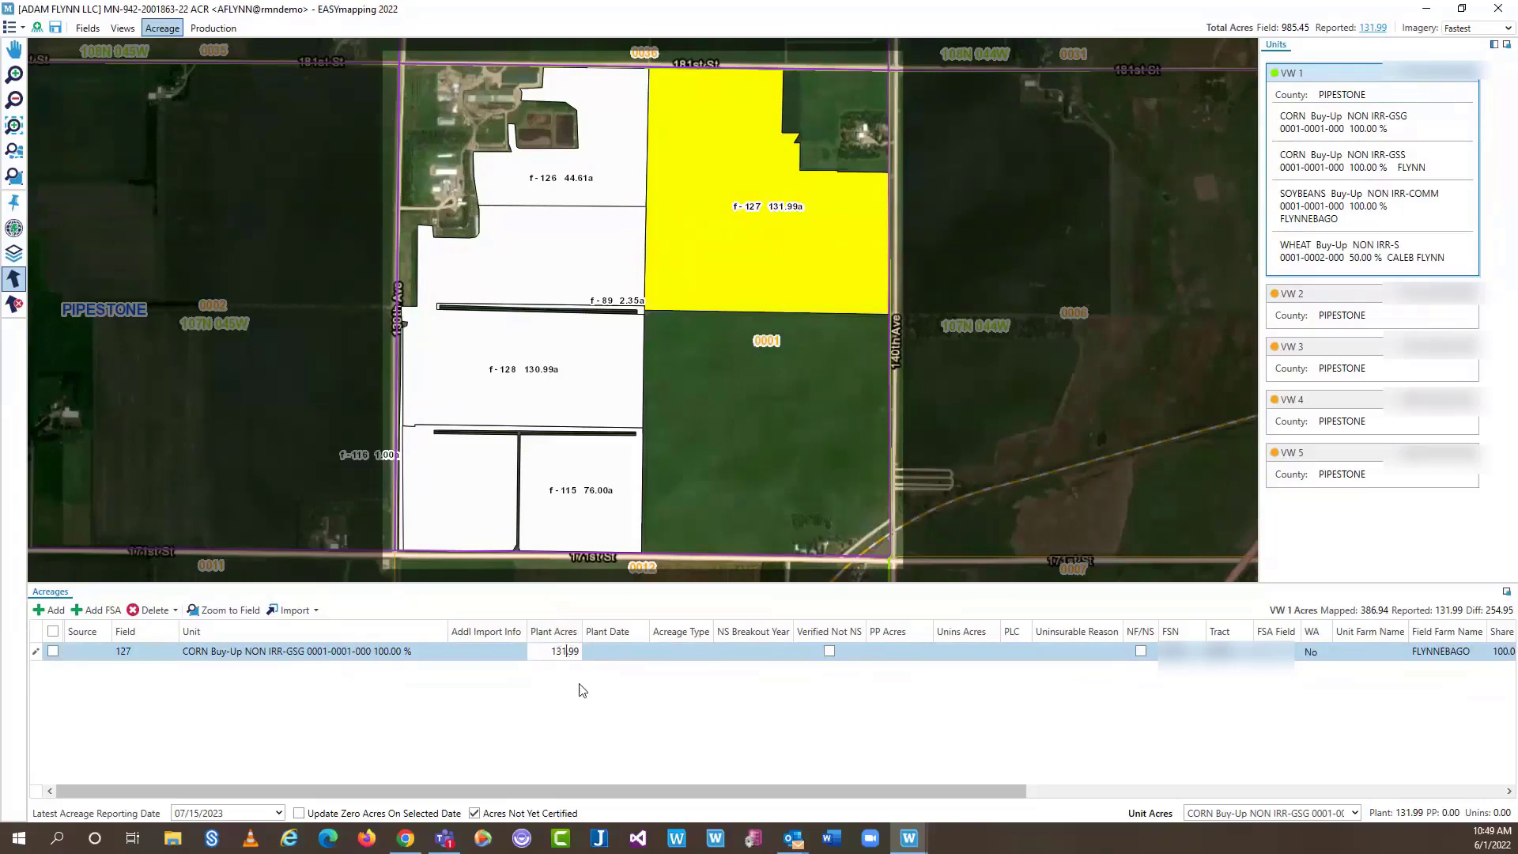
left_click(623, 653)
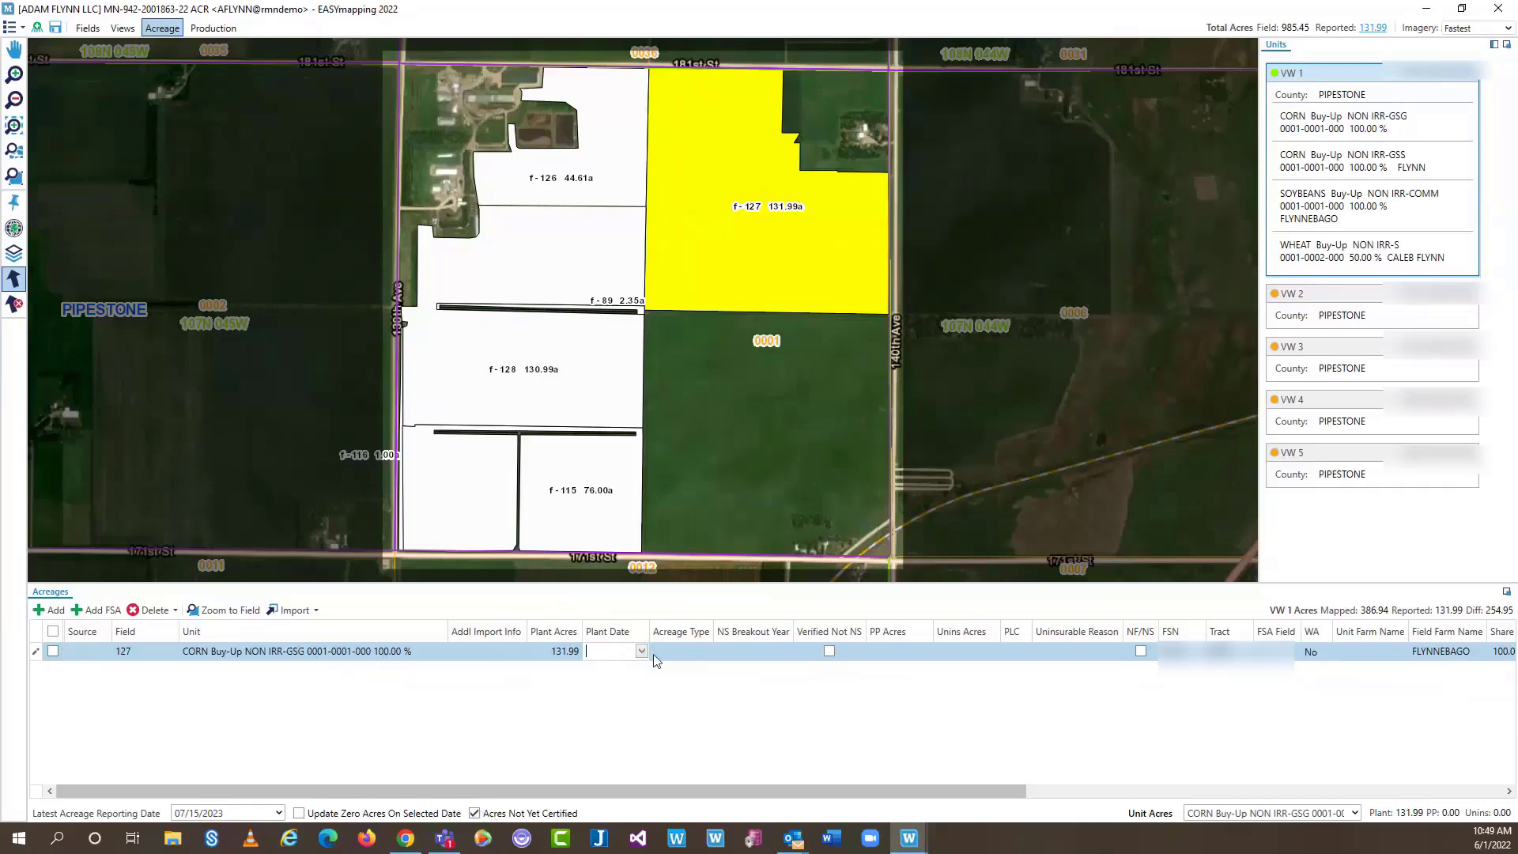
Report fields 126 and 128 under the SOYBEANS NON IRR-COMM unit
left_click(591, 171)
left_click(577, 252)
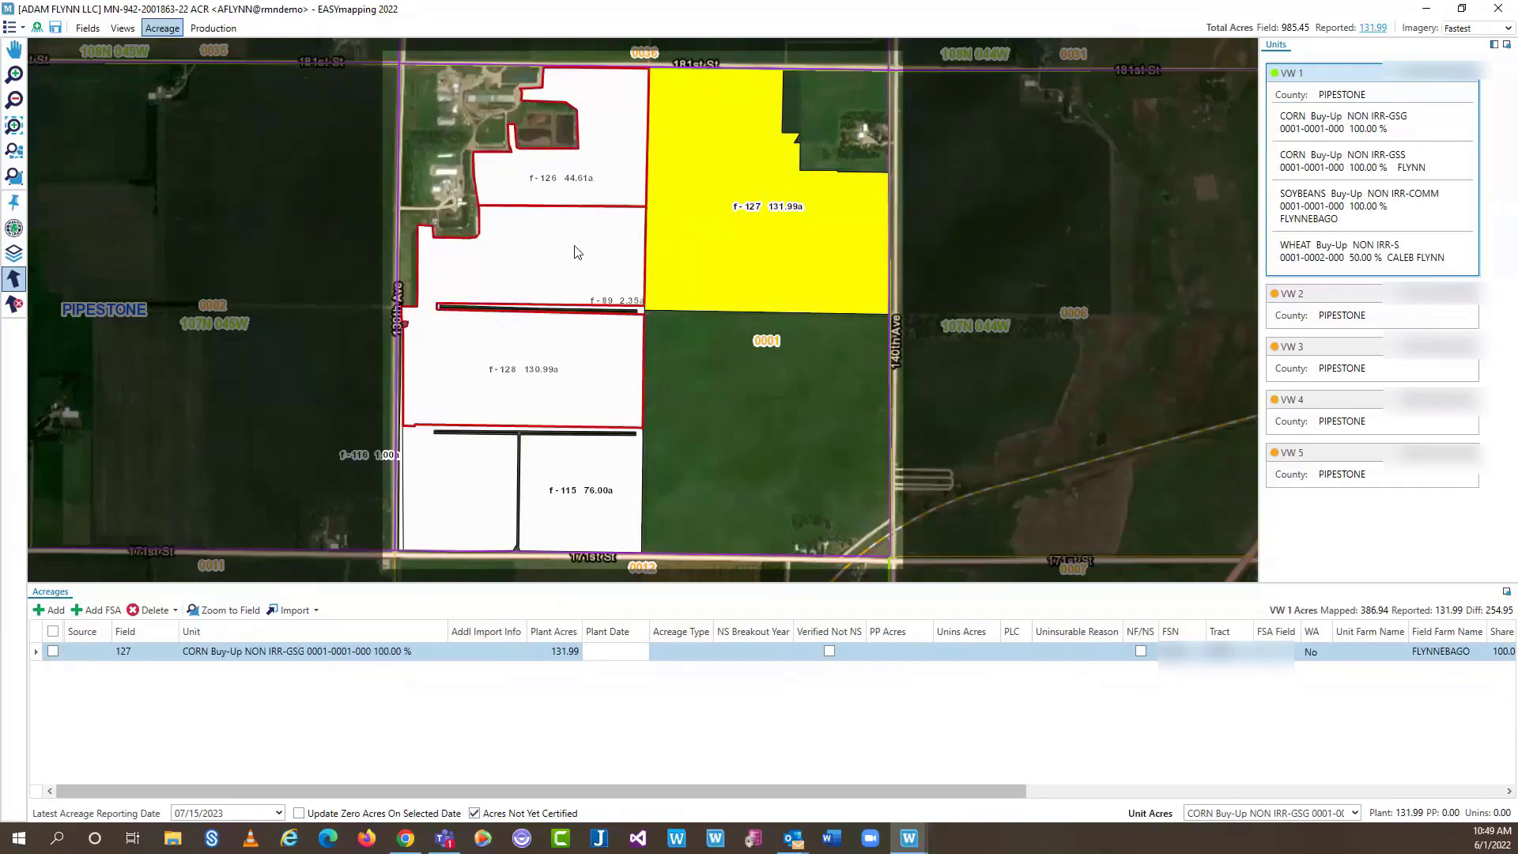
left_click(1341, 162)
left_click(1365, 206)
double_click(1365, 207)
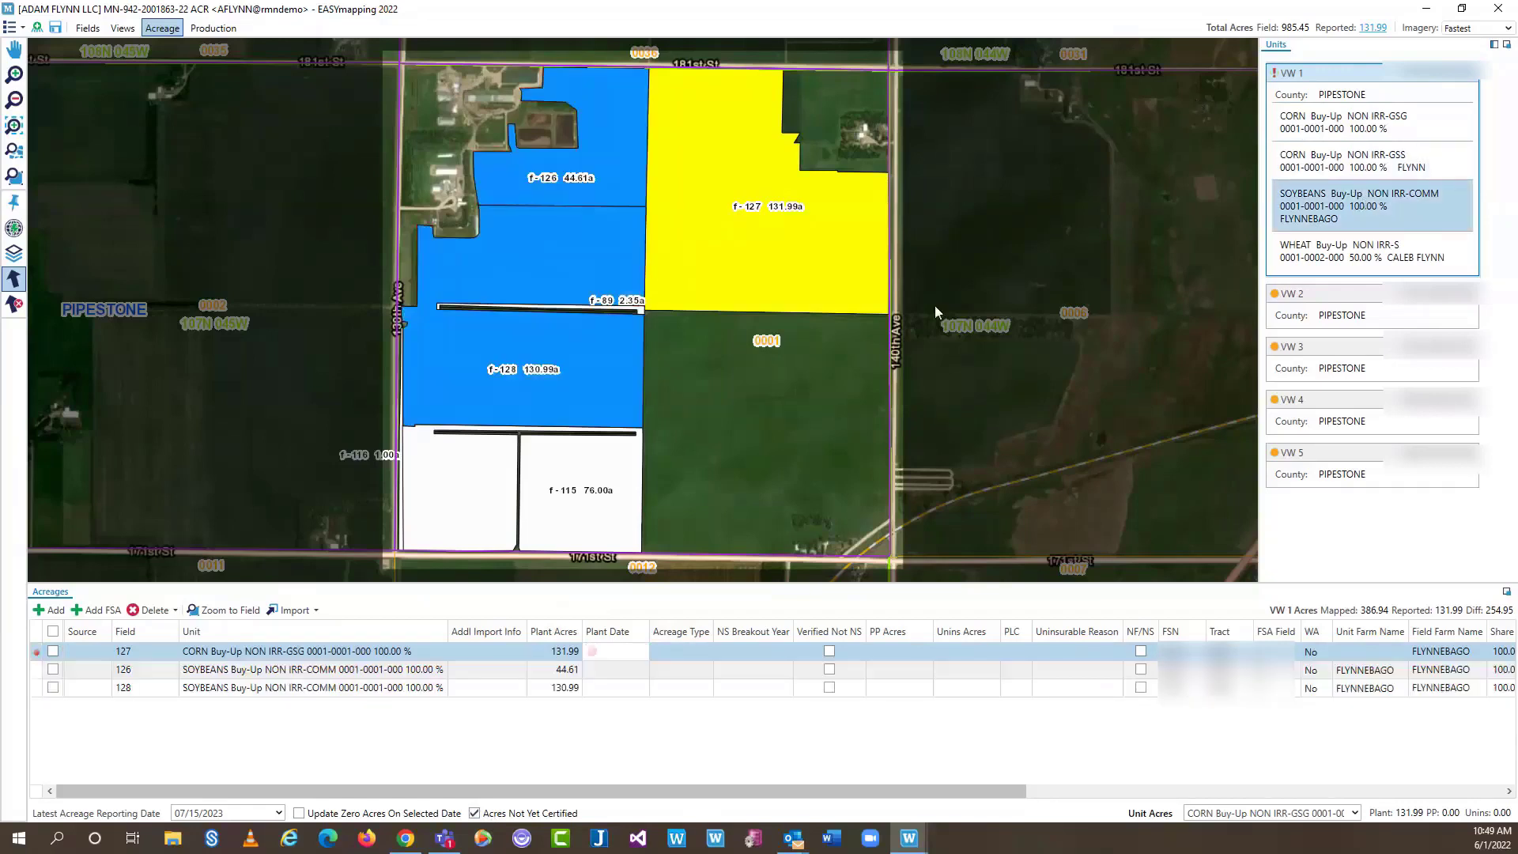
left_click(594, 686)
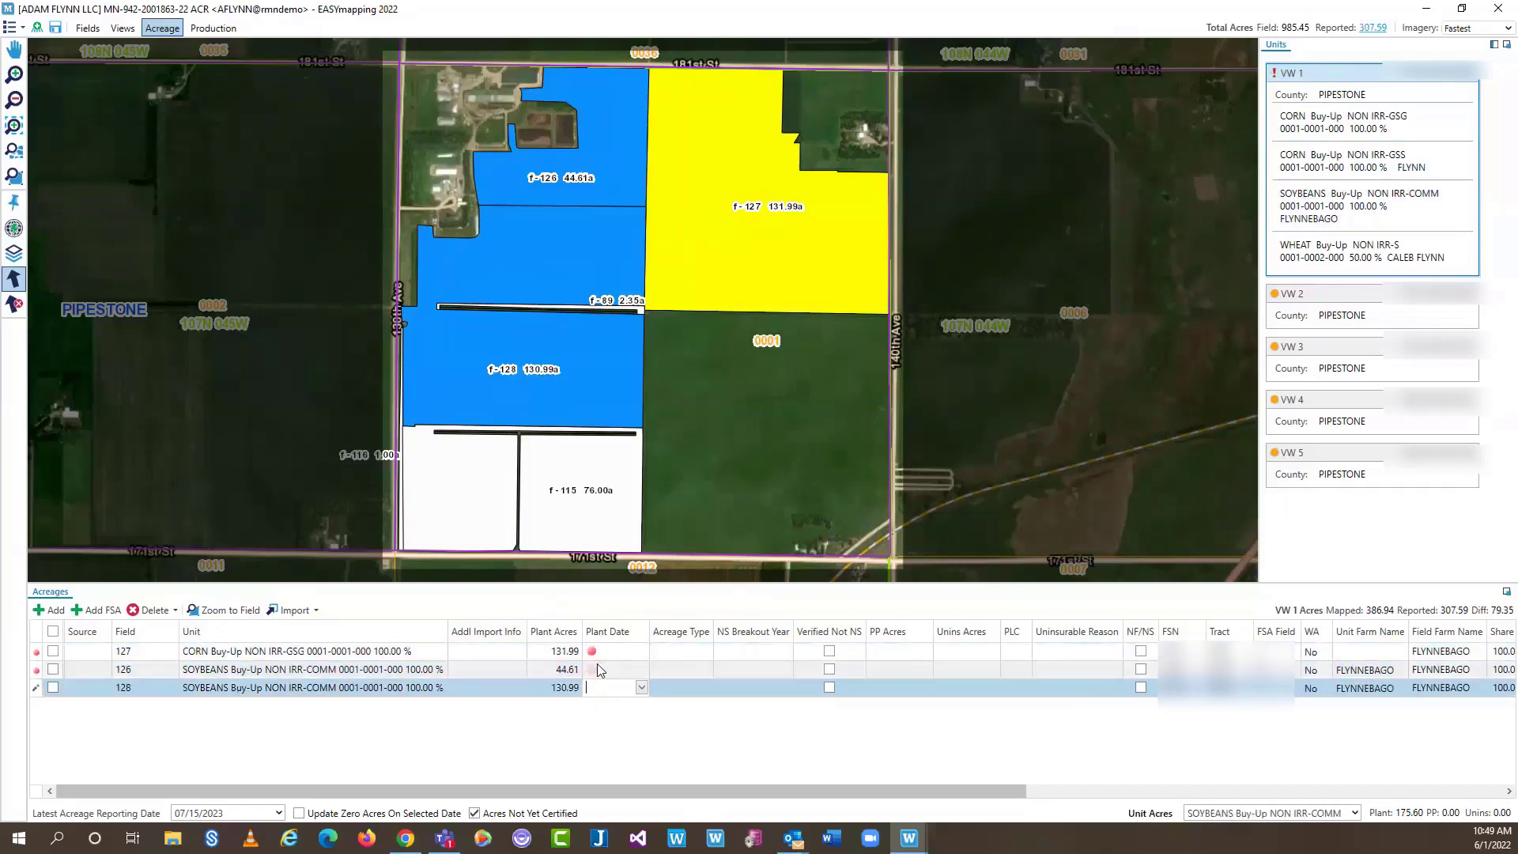
Mark the acres as certified and set field 127's plant date to 05/18/2022
left_click(521, 814)
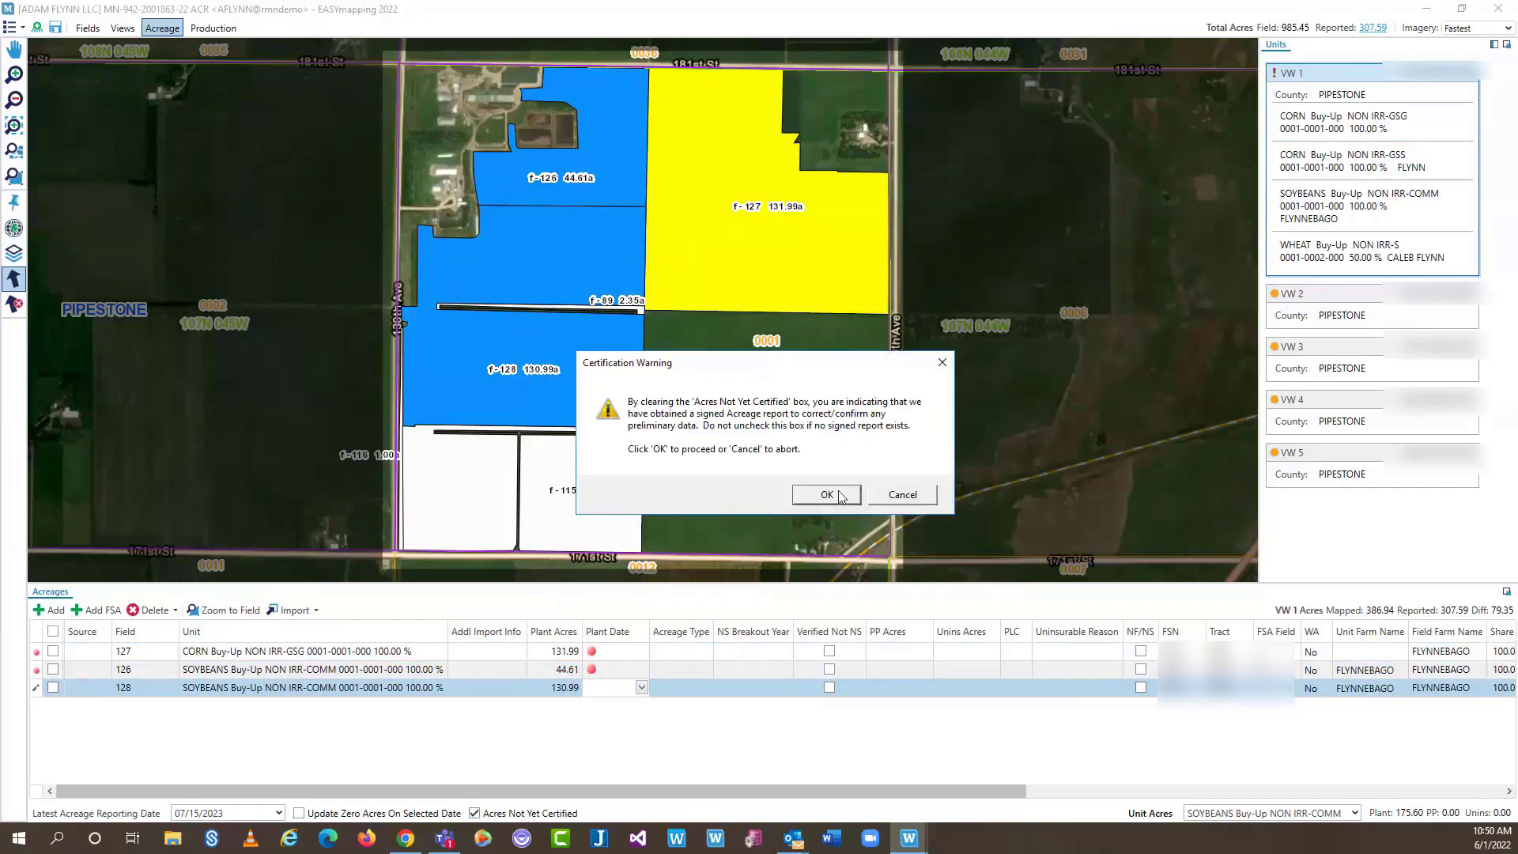
left_click(840, 493)
left_click(589, 653)
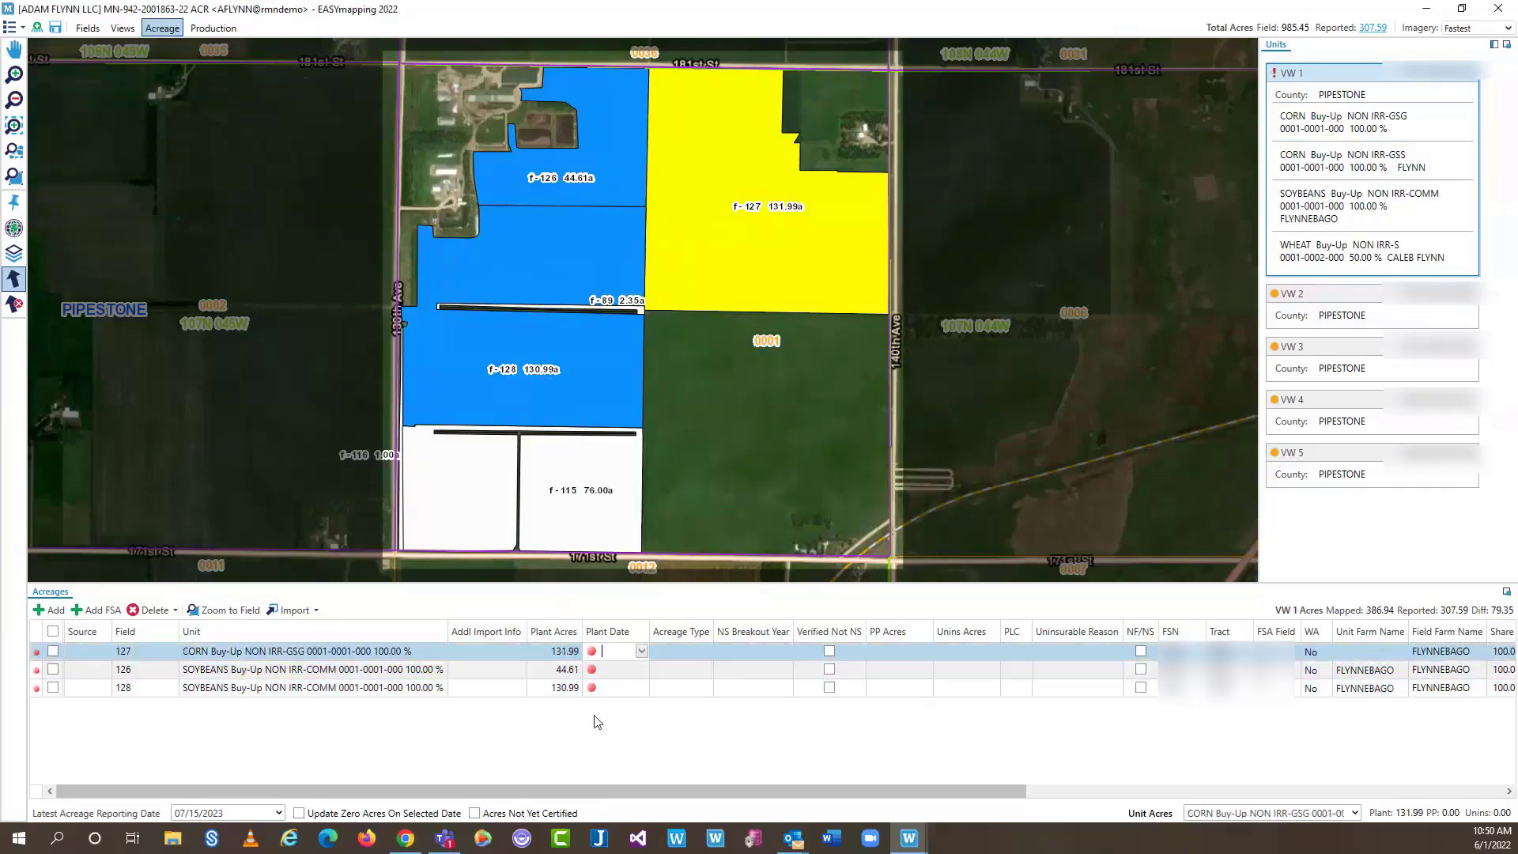
left_click(642, 651)
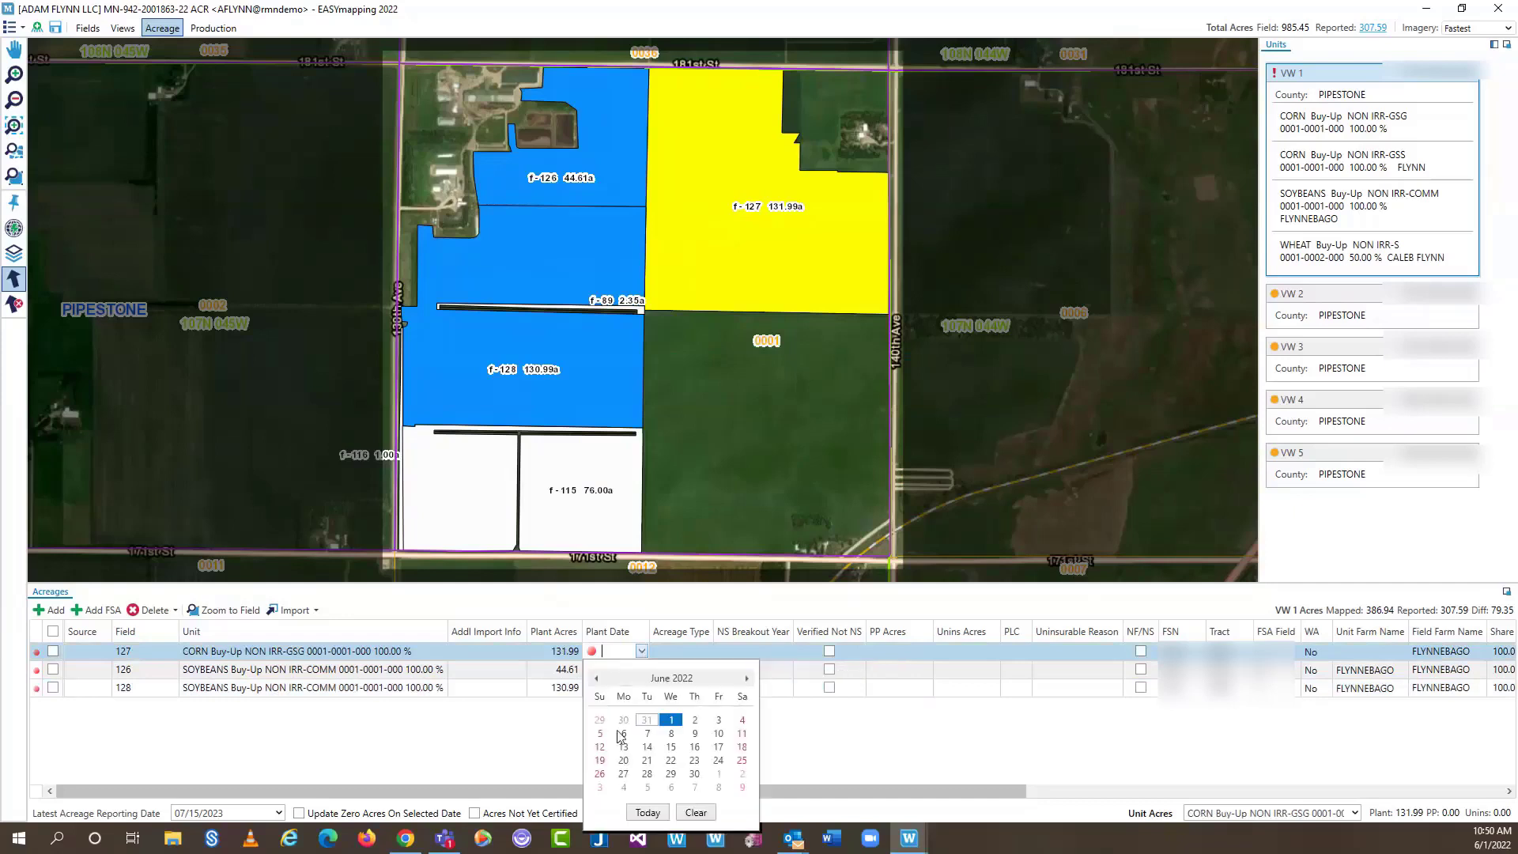
left_click(596, 679)
left_click(670, 763)
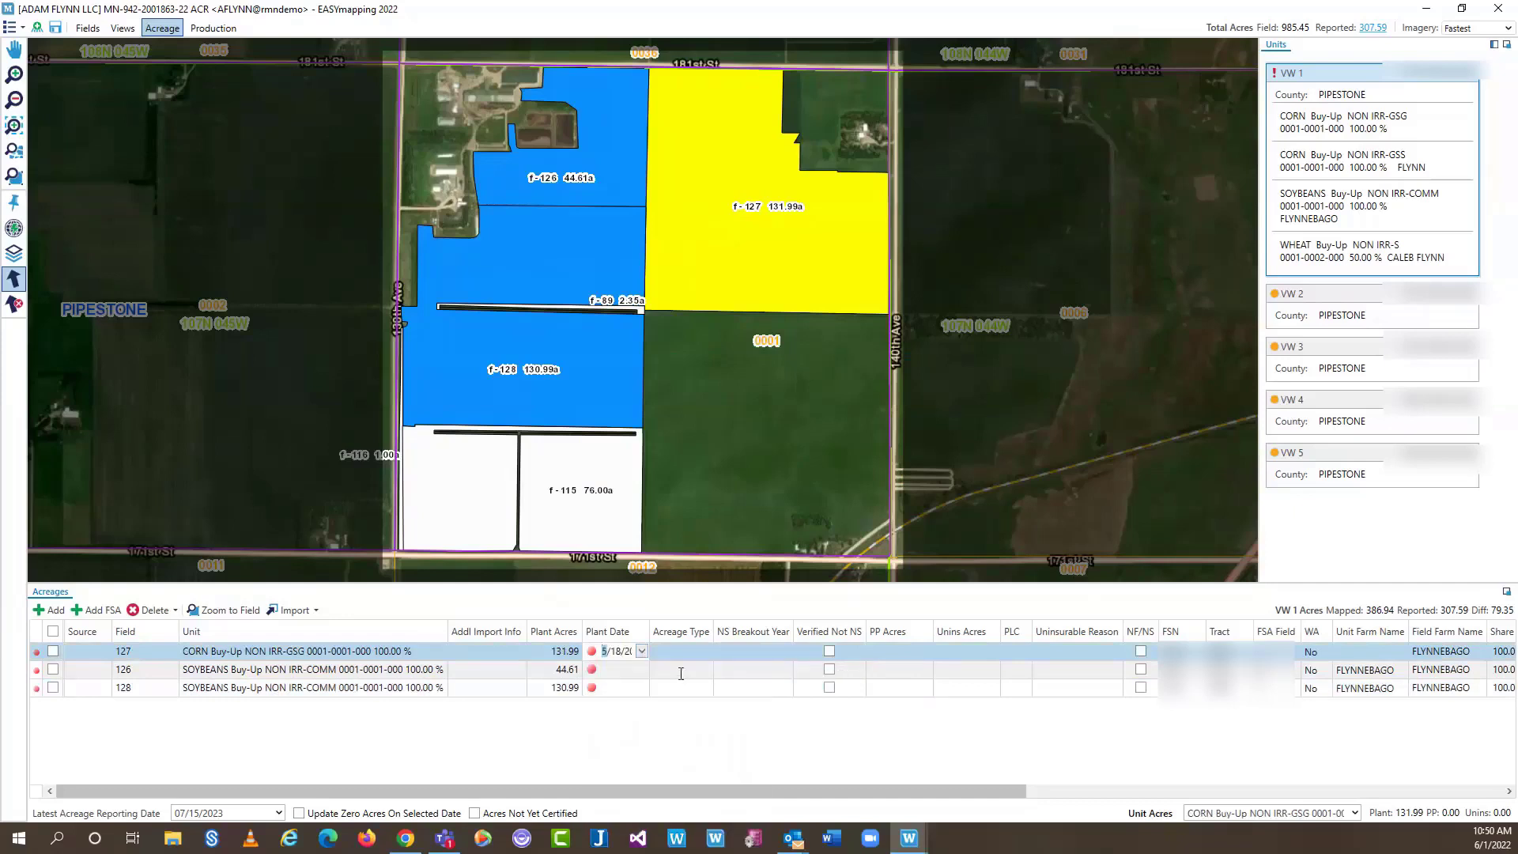
Set field 126's plant date to 05/18/2022 and add another SOYBEANS NON IRR-COMM row
left_click(683, 678)
left_click(637, 670)
left_click(643, 670)
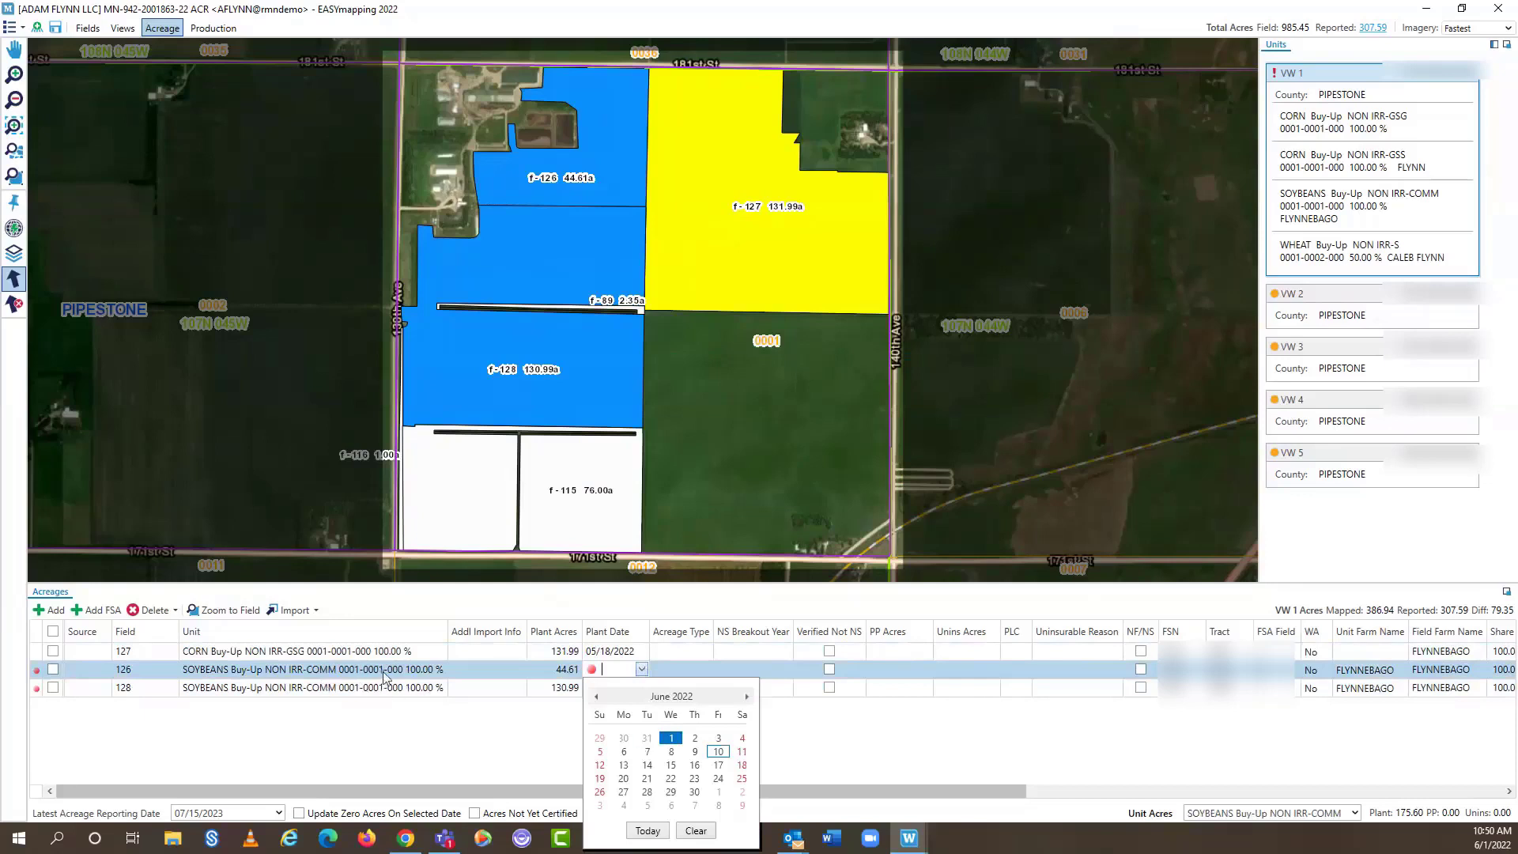
left_click(596, 696)
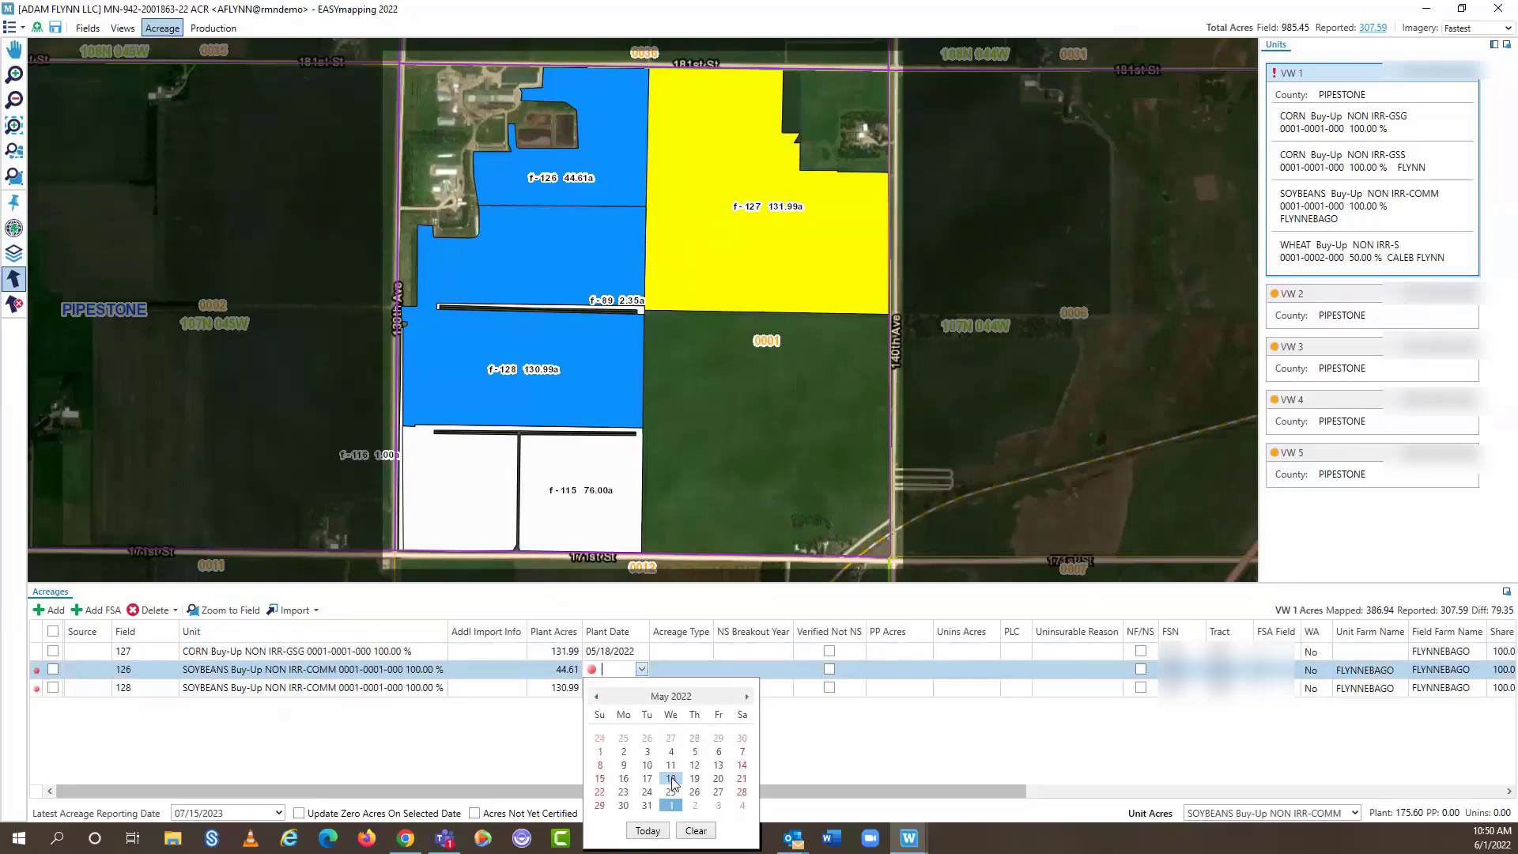
left_click(671, 778)
left_click(697, 673)
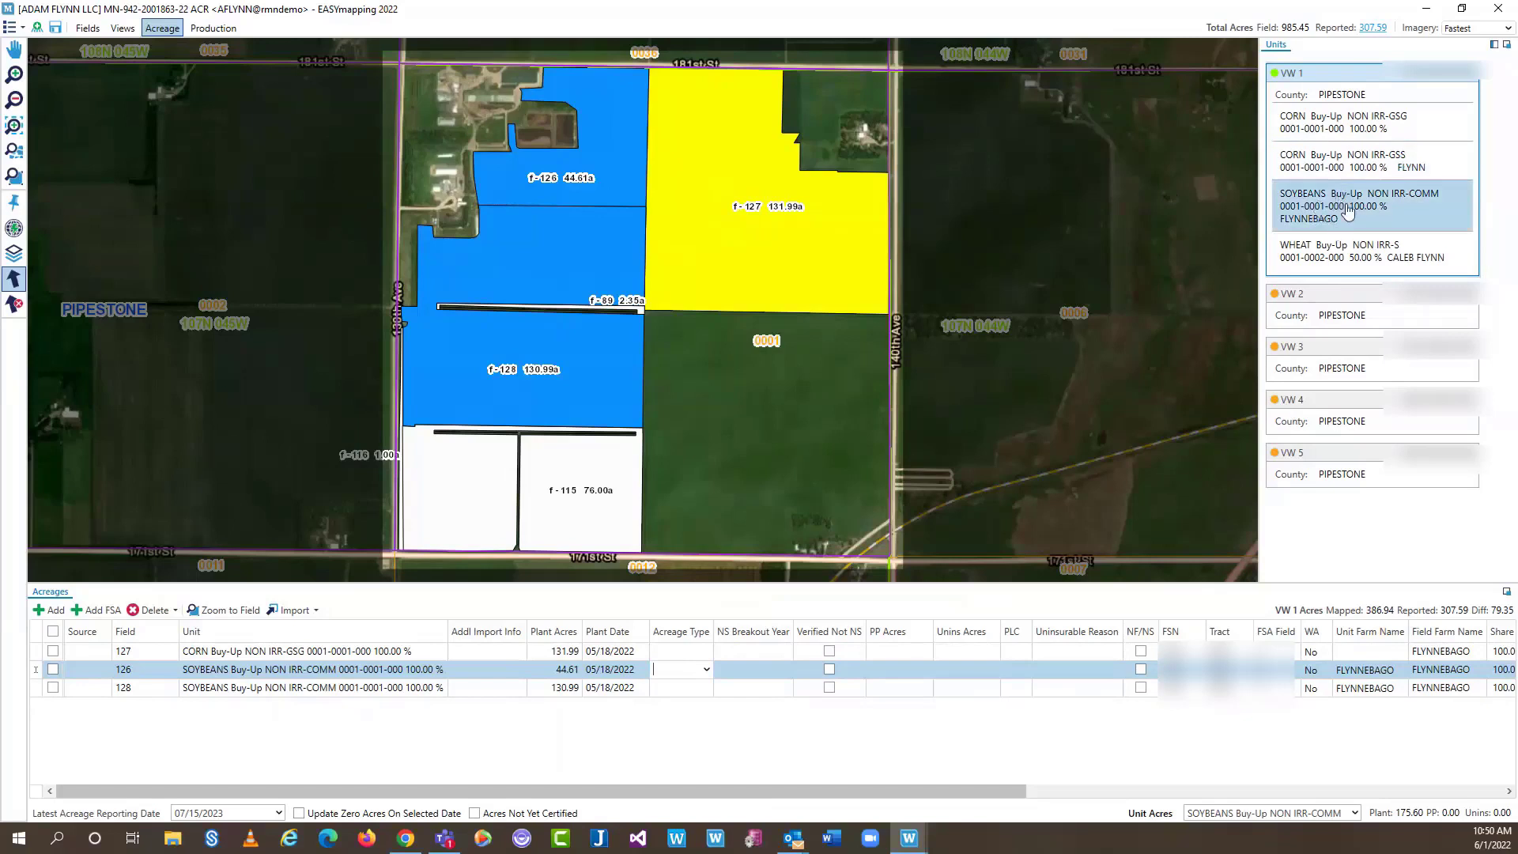
double_click(1351, 207)
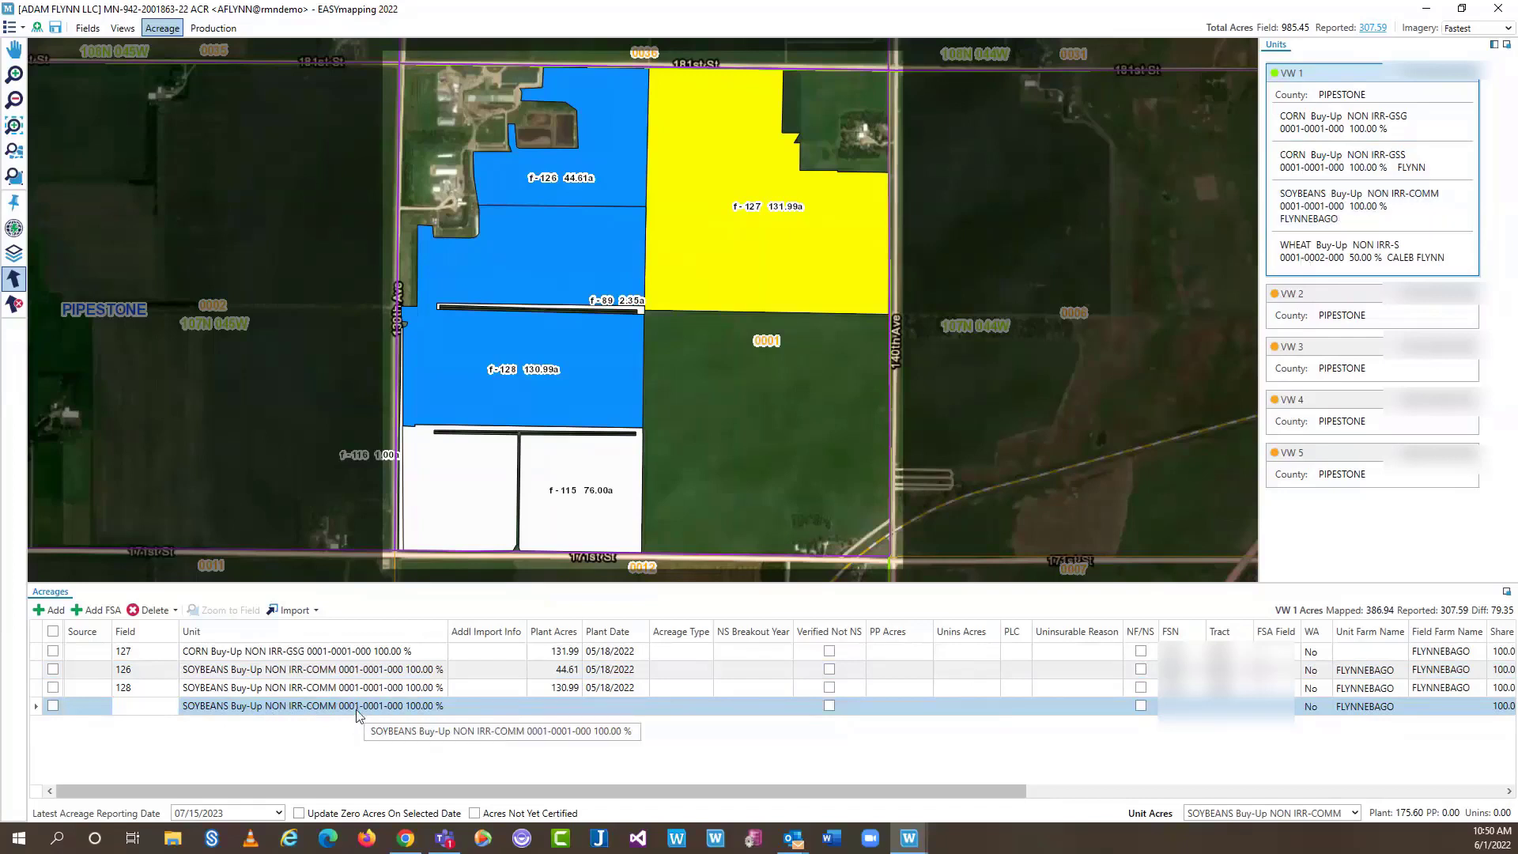
Set the new SOYBEANS row to field 115 (76.00 acres), then apply SOYBEANS to field 127
left_click(173, 710)
left_click(172, 707)
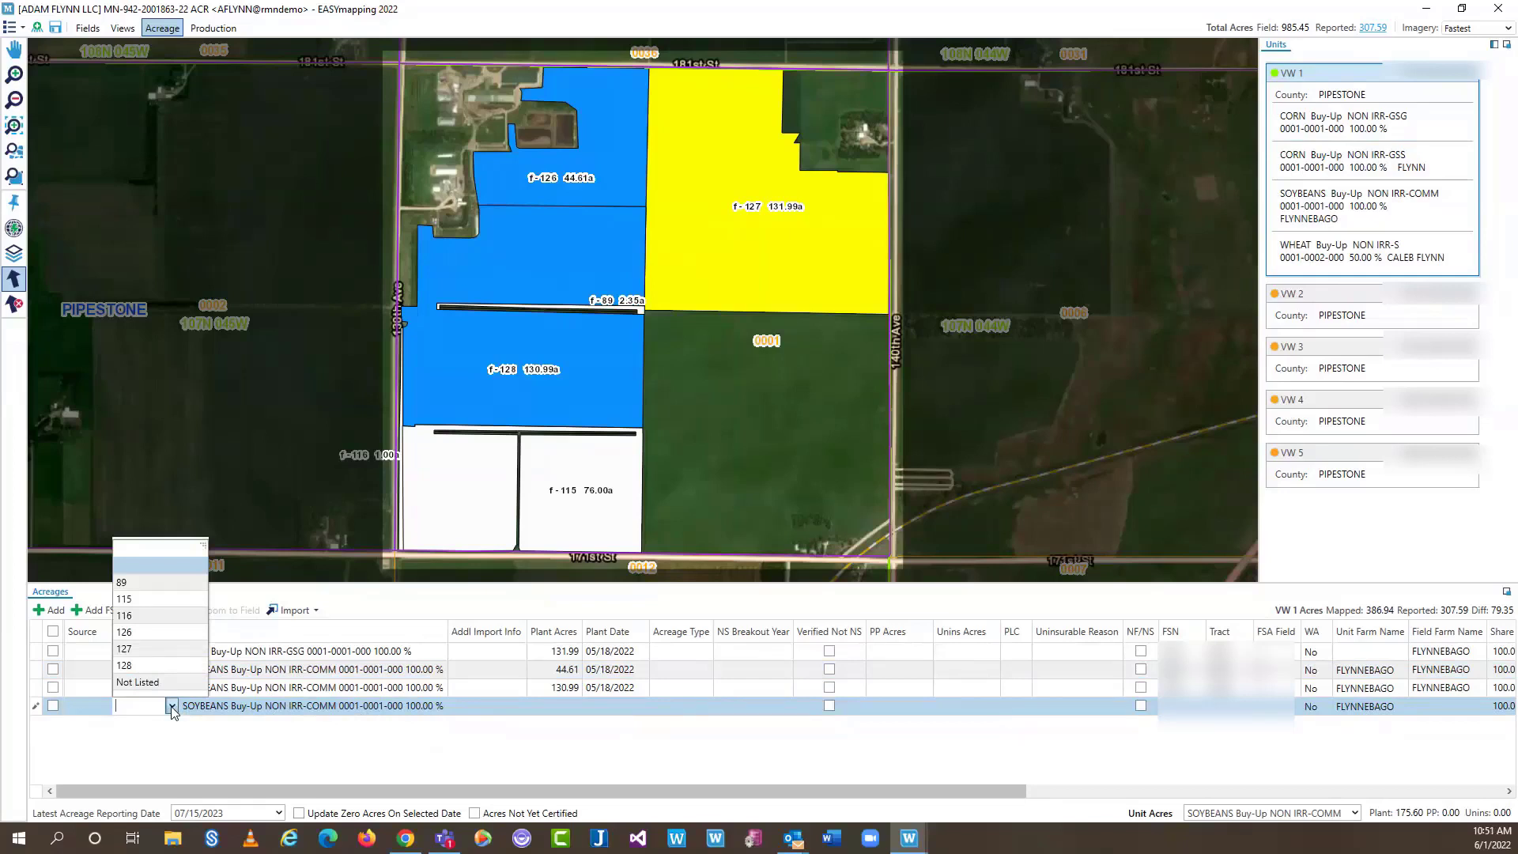
left_click(139, 734)
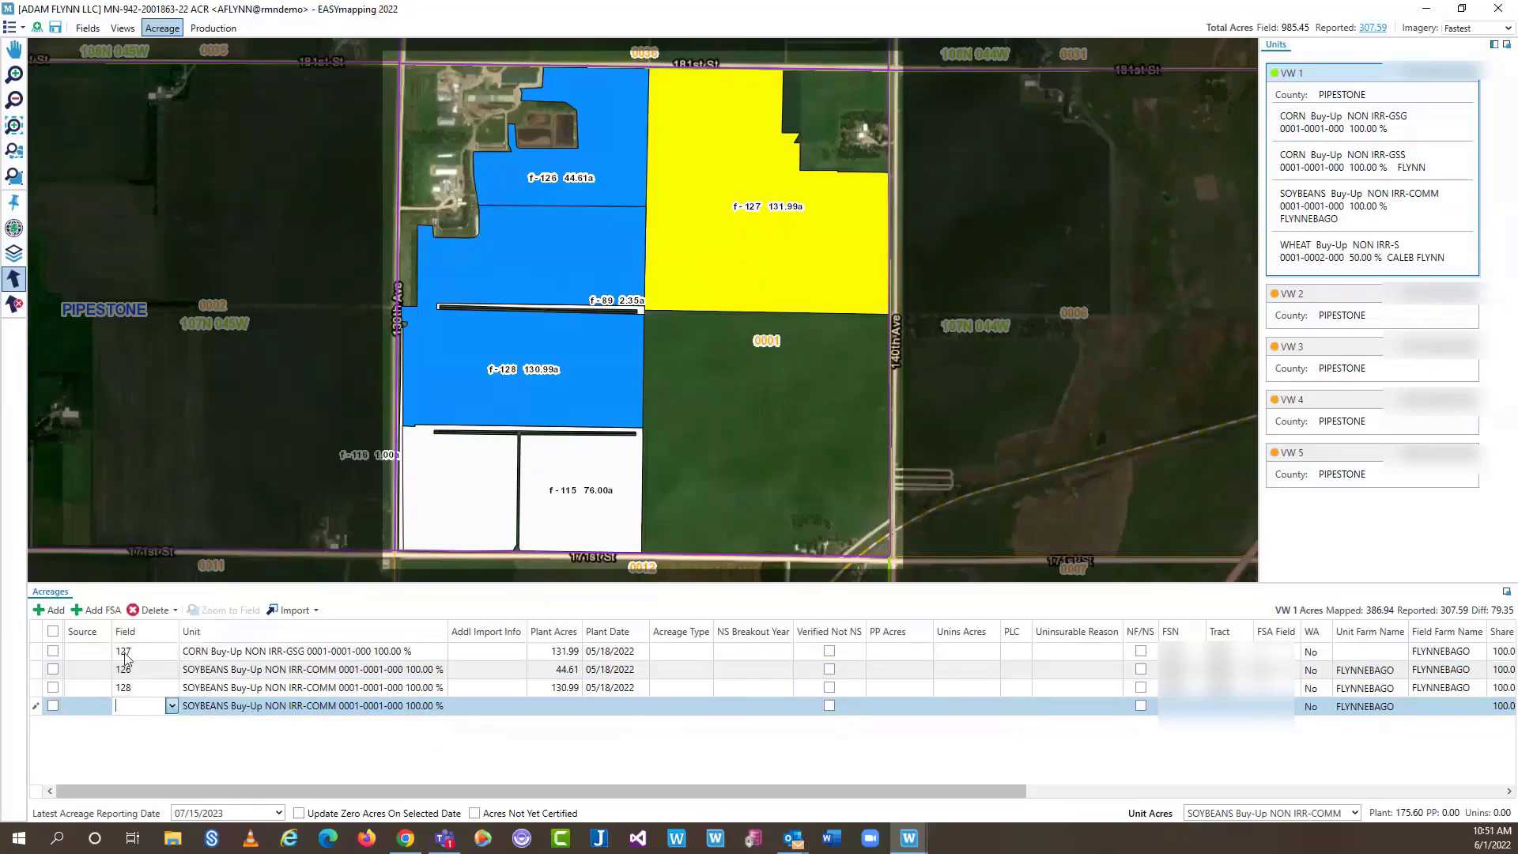
left_click(172, 708)
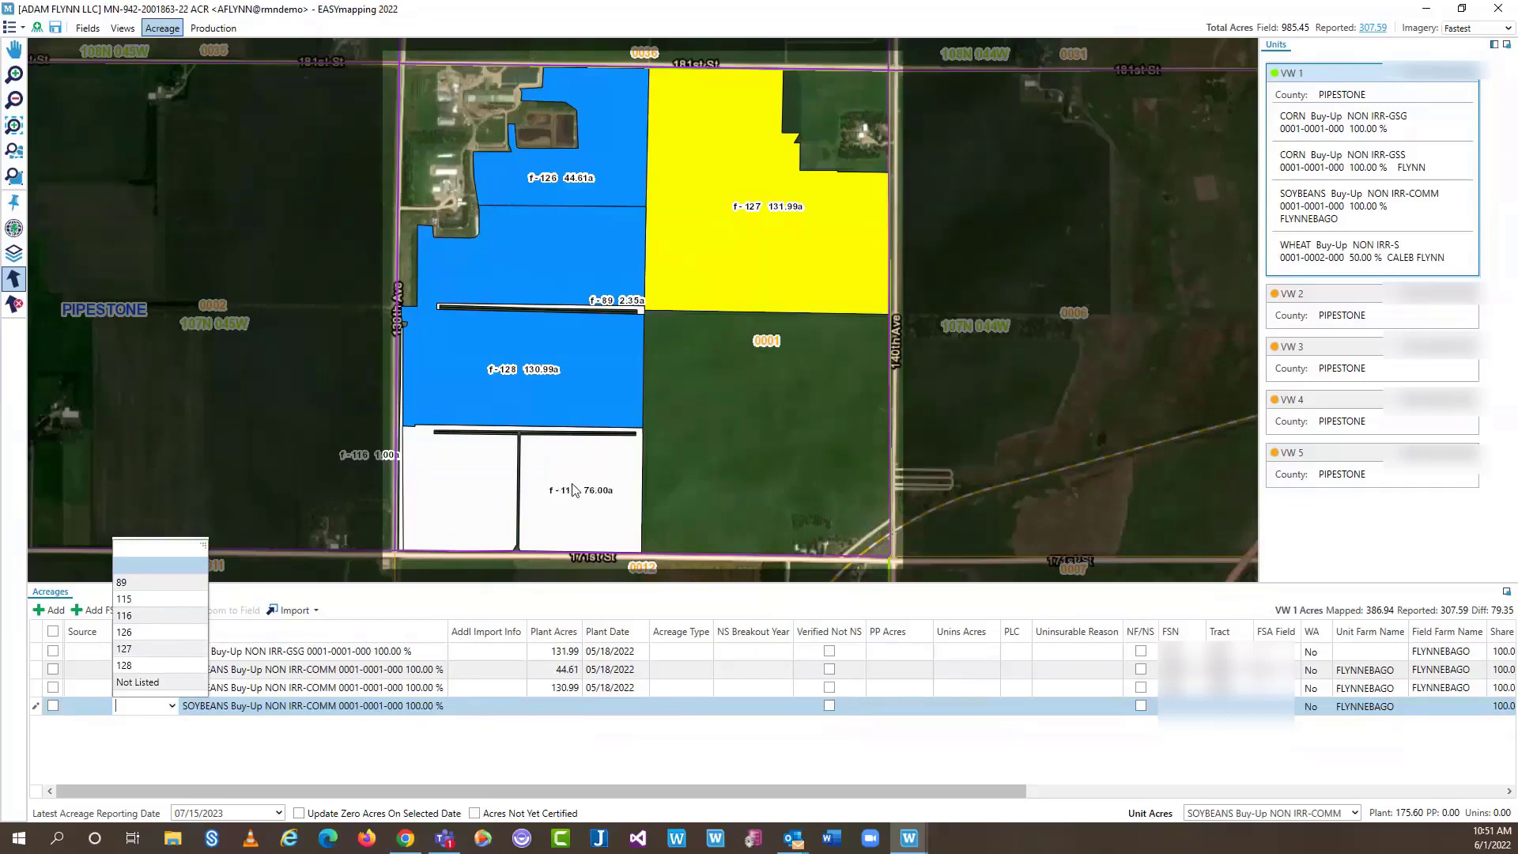
left_click(149, 599)
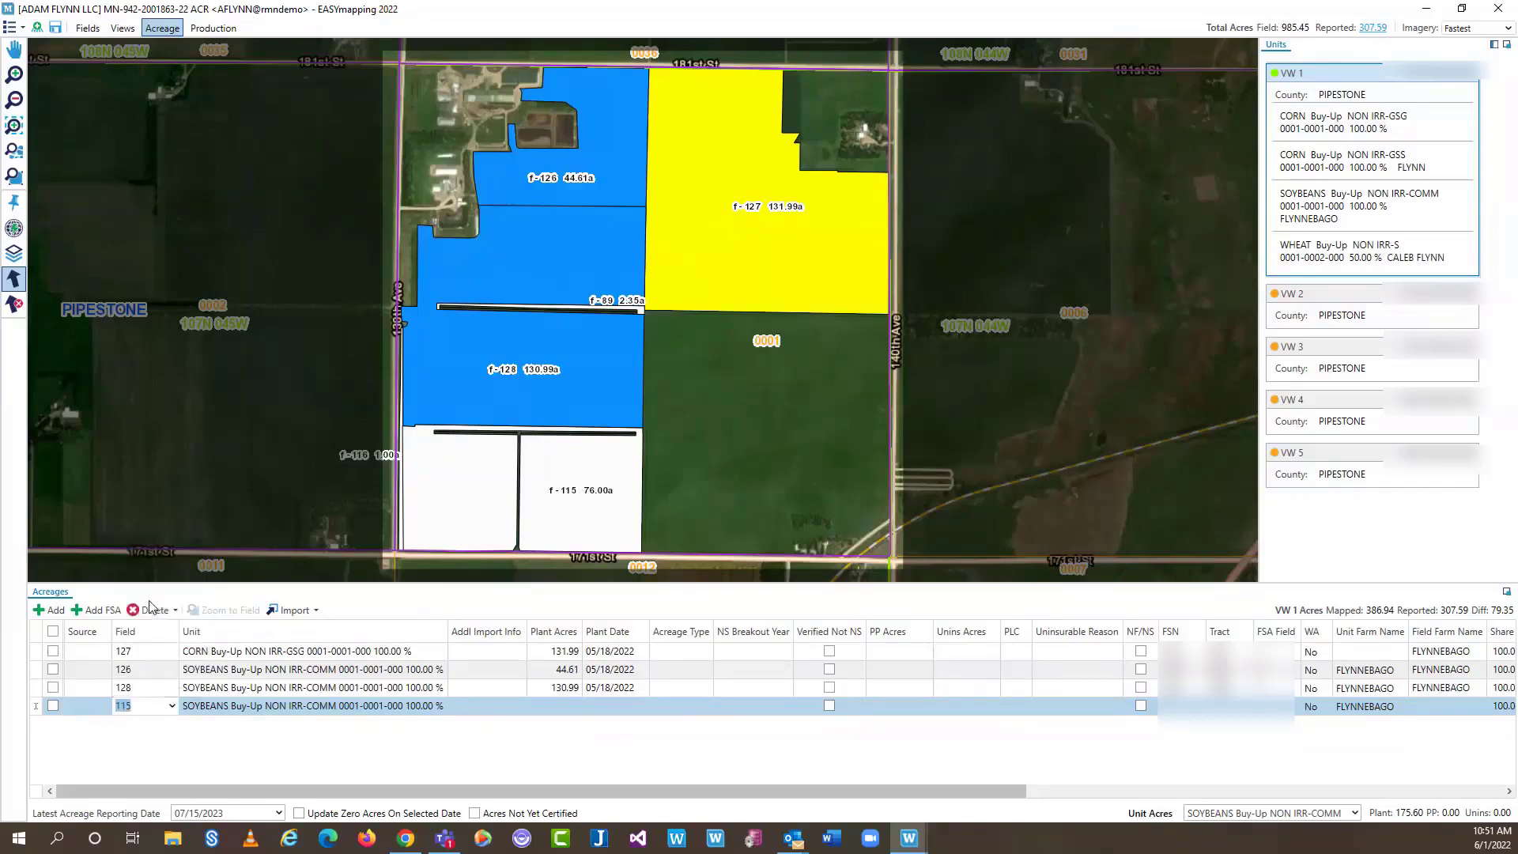
left_click(489, 751)
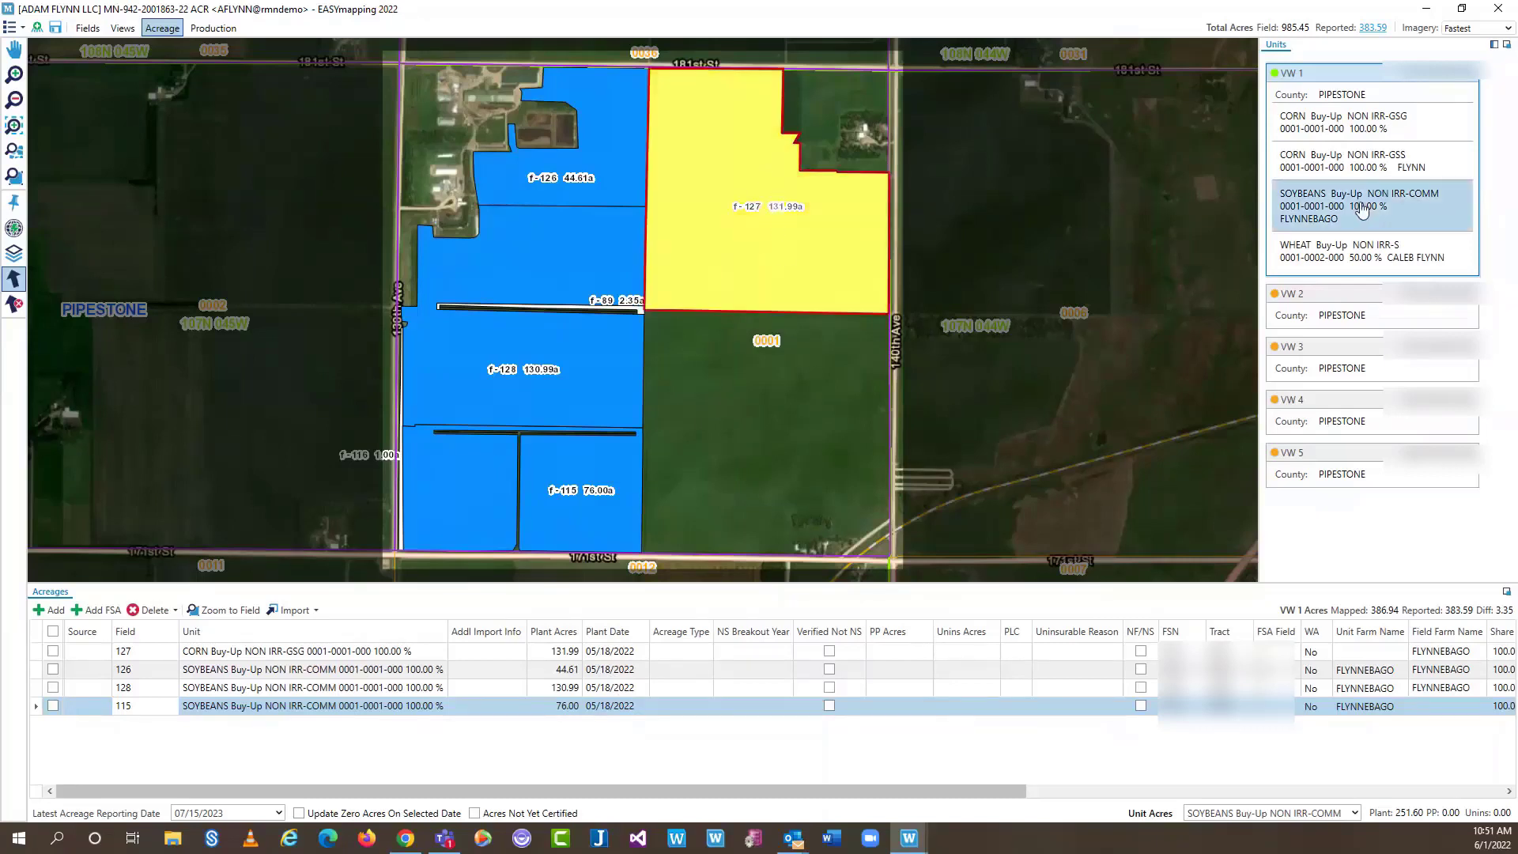
left_click_drag(1359, 208, 795, 186)
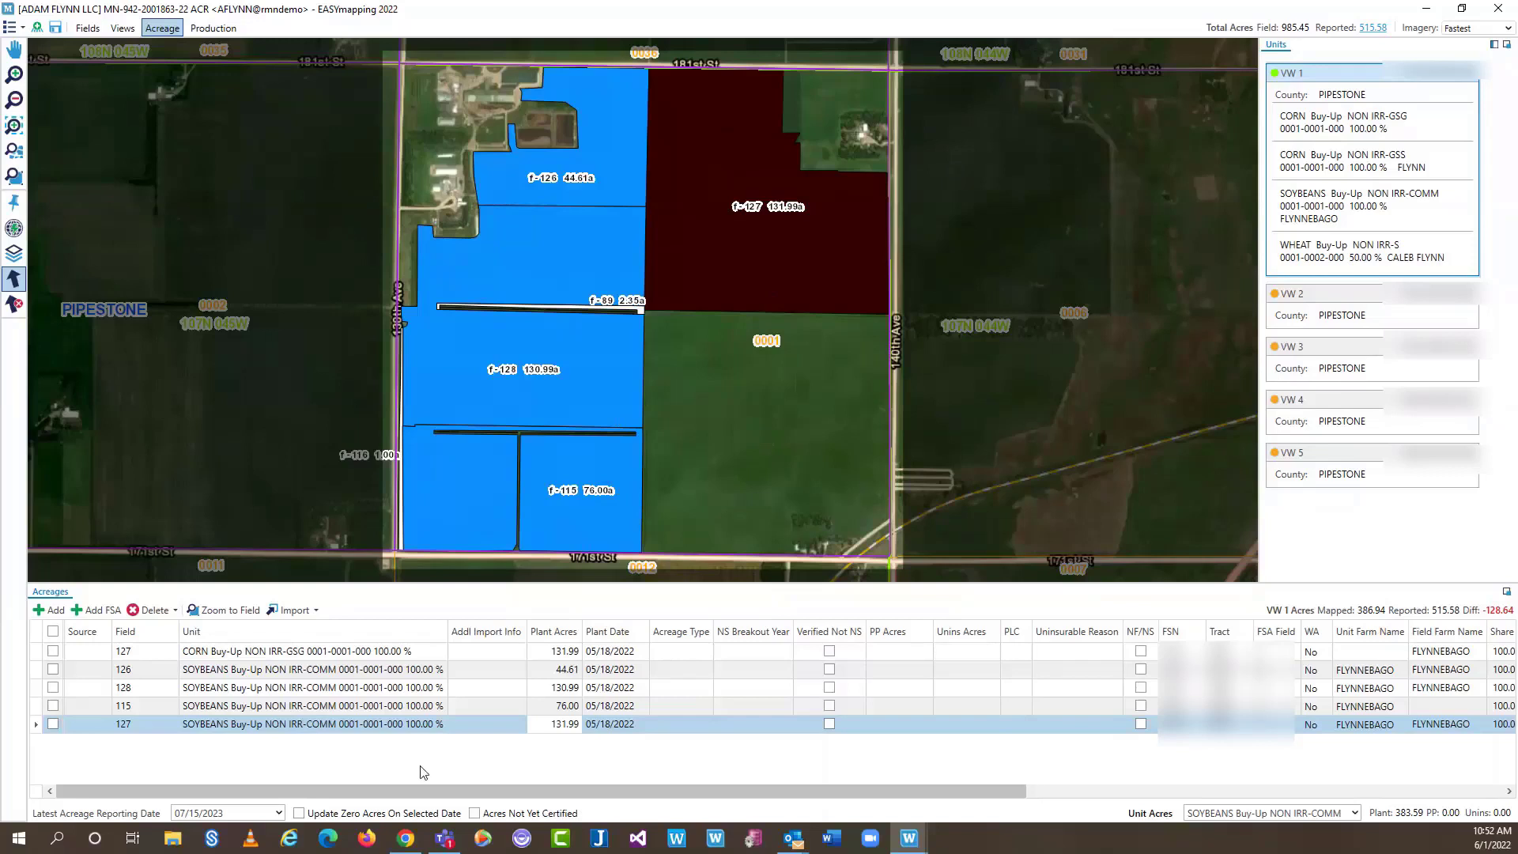
Delete the second field 127 SOYBEANS acreage row and confirm the deletion
left_click(51, 724)
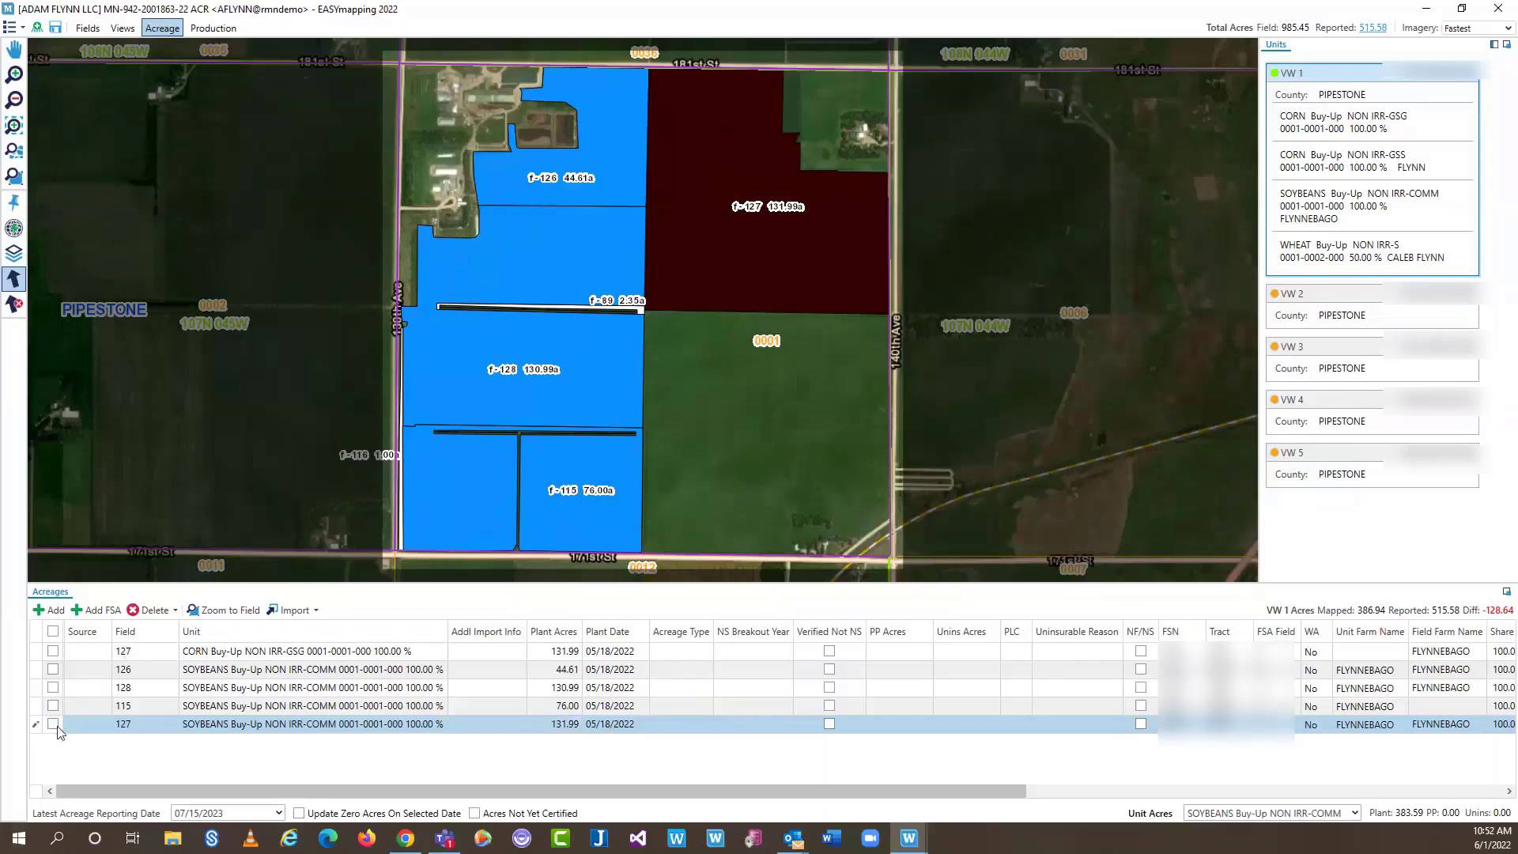
left_click(53, 724)
left_click(145, 613)
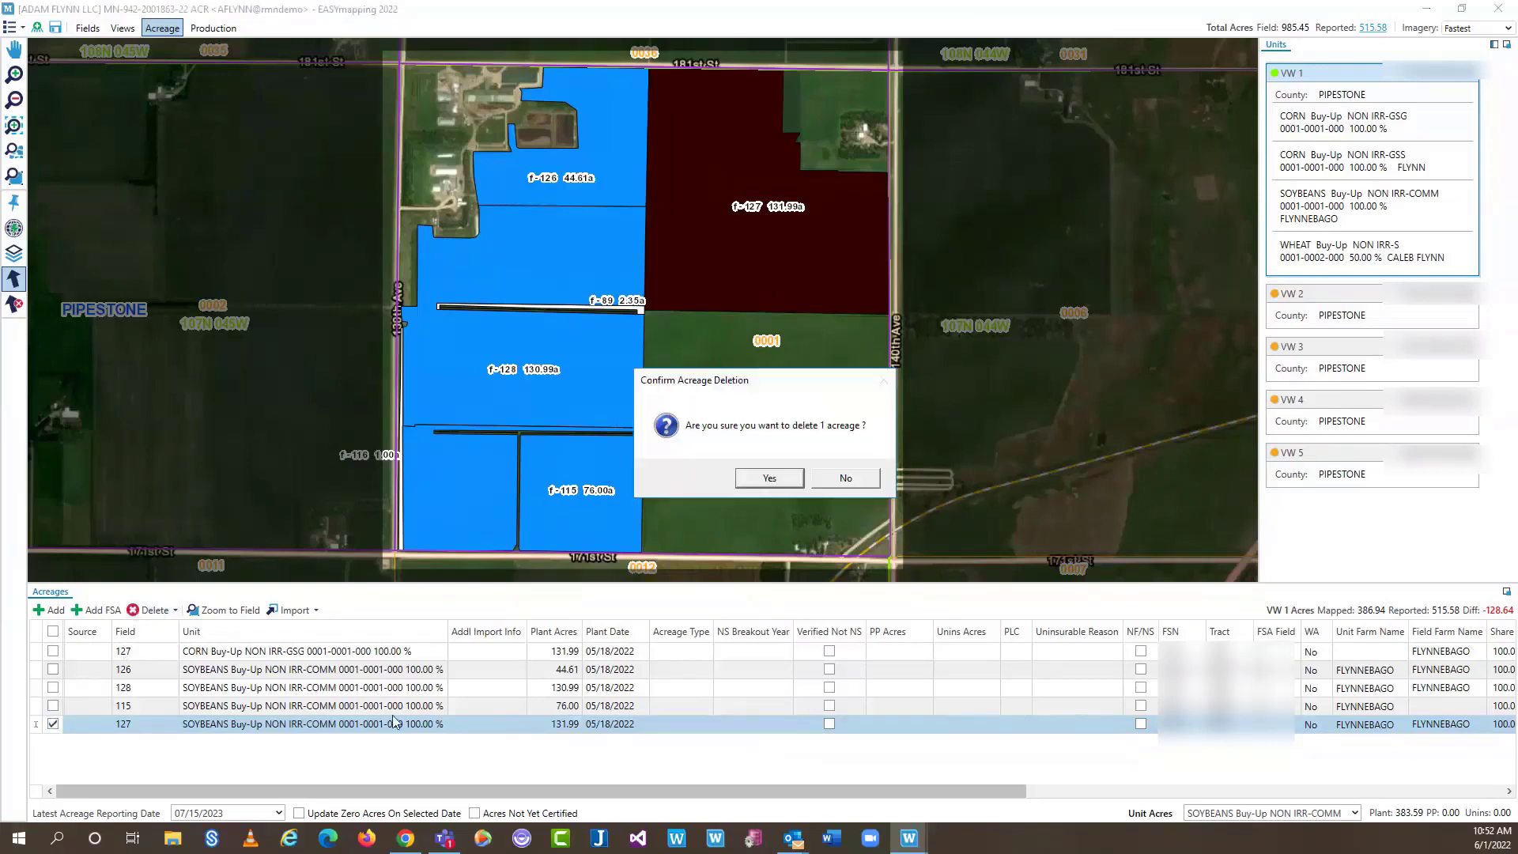
left_click(776, 478)
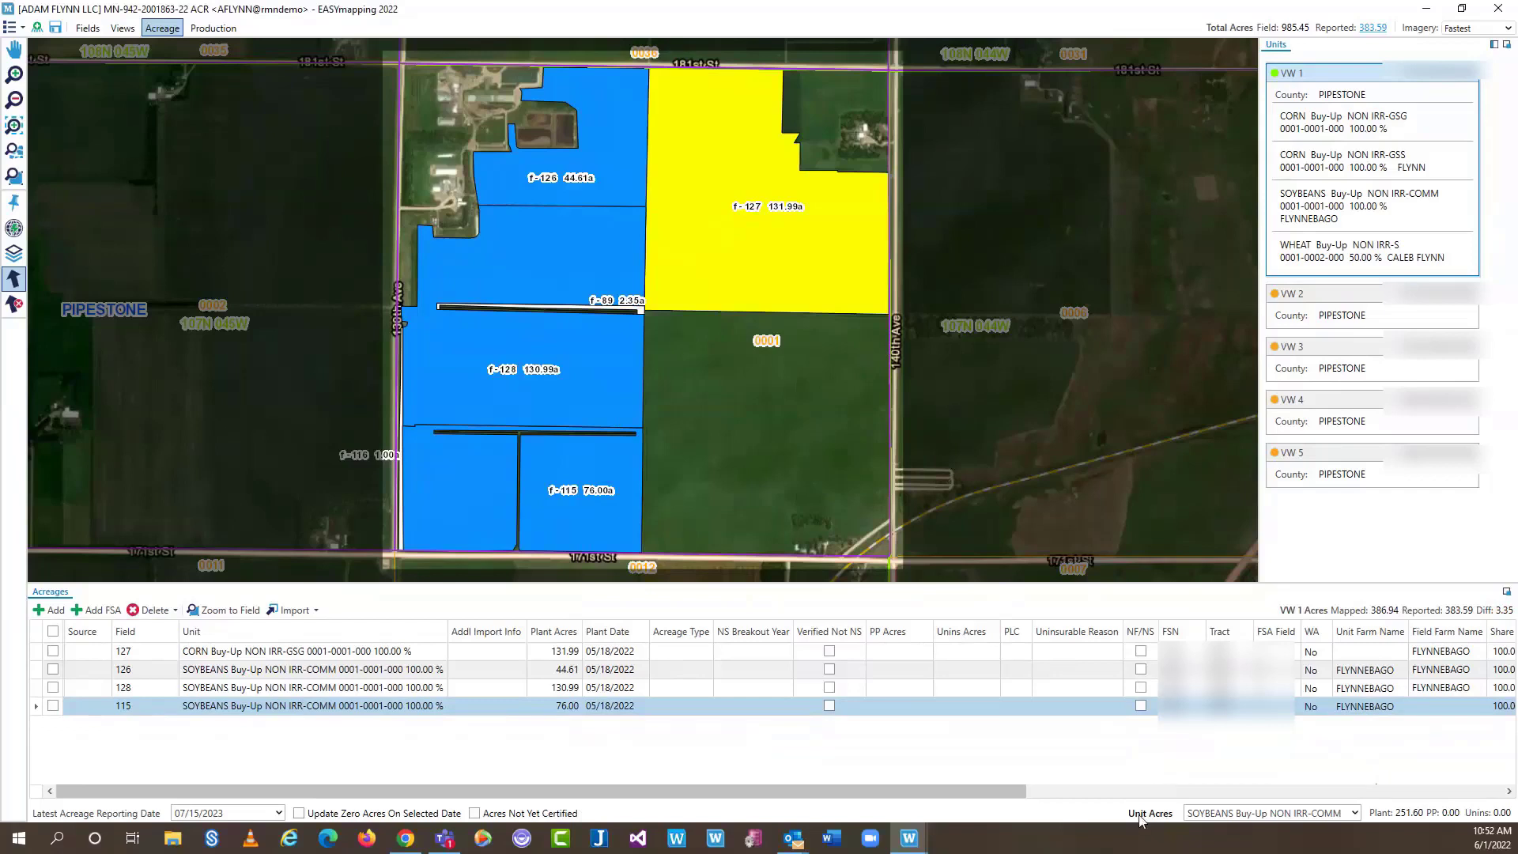
Show SOYBEANS NON IRR-COMM unit acres, then the Reported Acres breakdown by crop (corn 131.99, soybeans 251.60)
left_click(1354, 813)
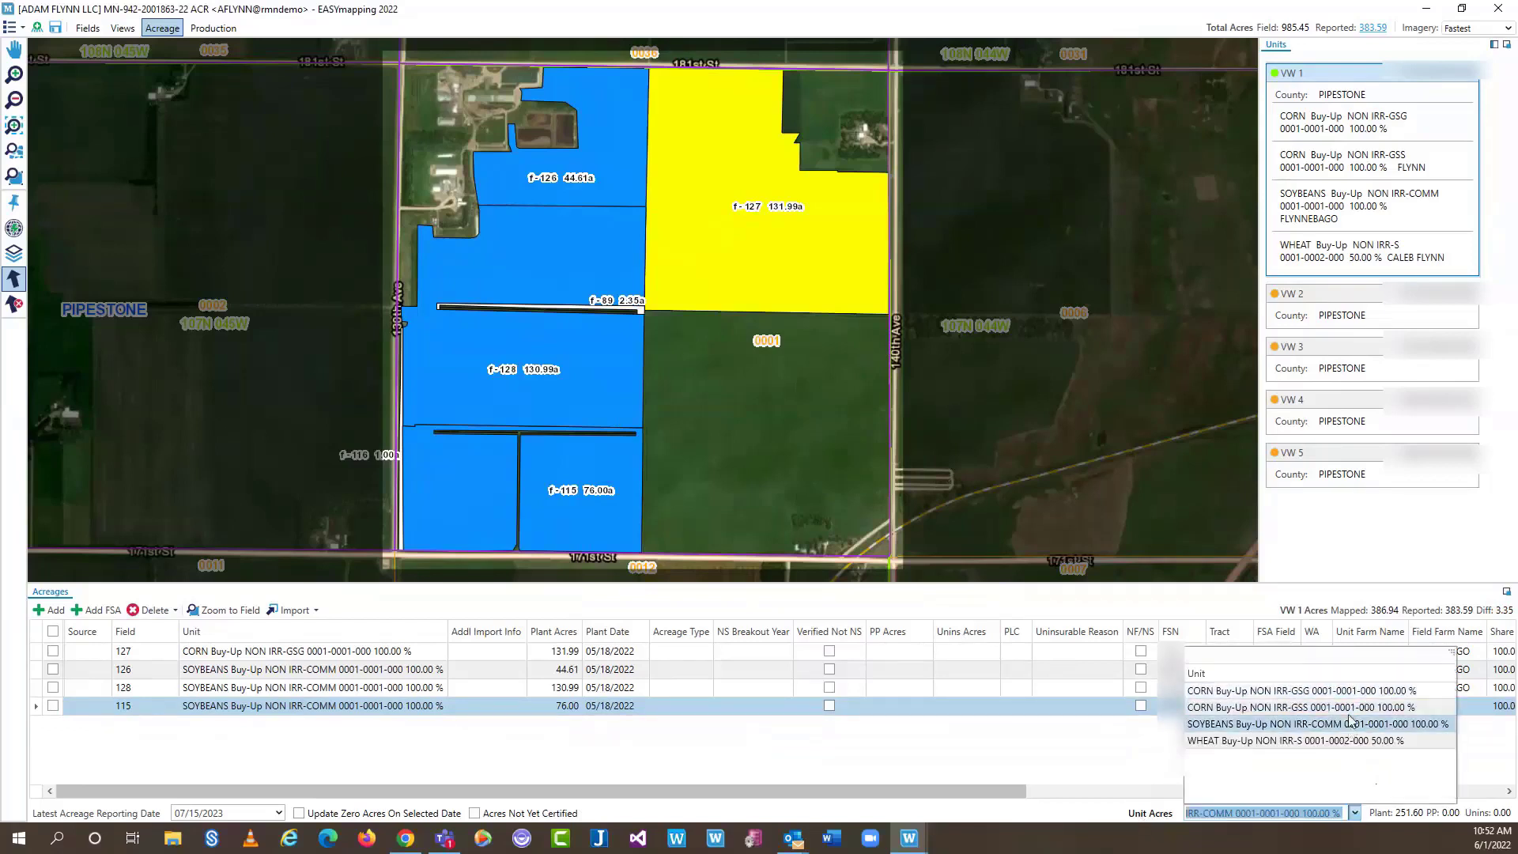
left_click(1316, 724)
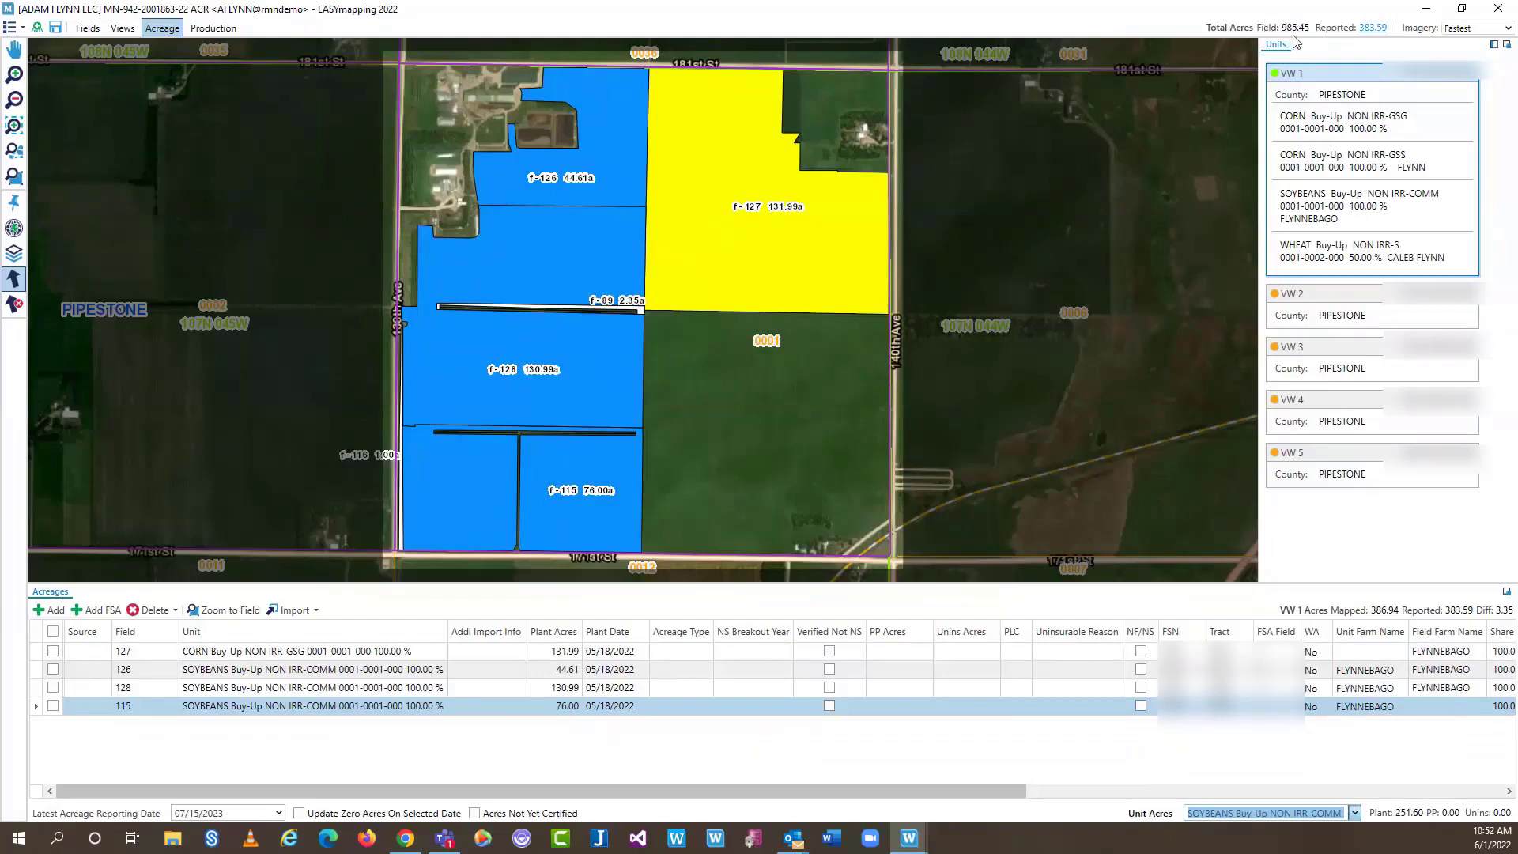
mouse_move(1369, 37)
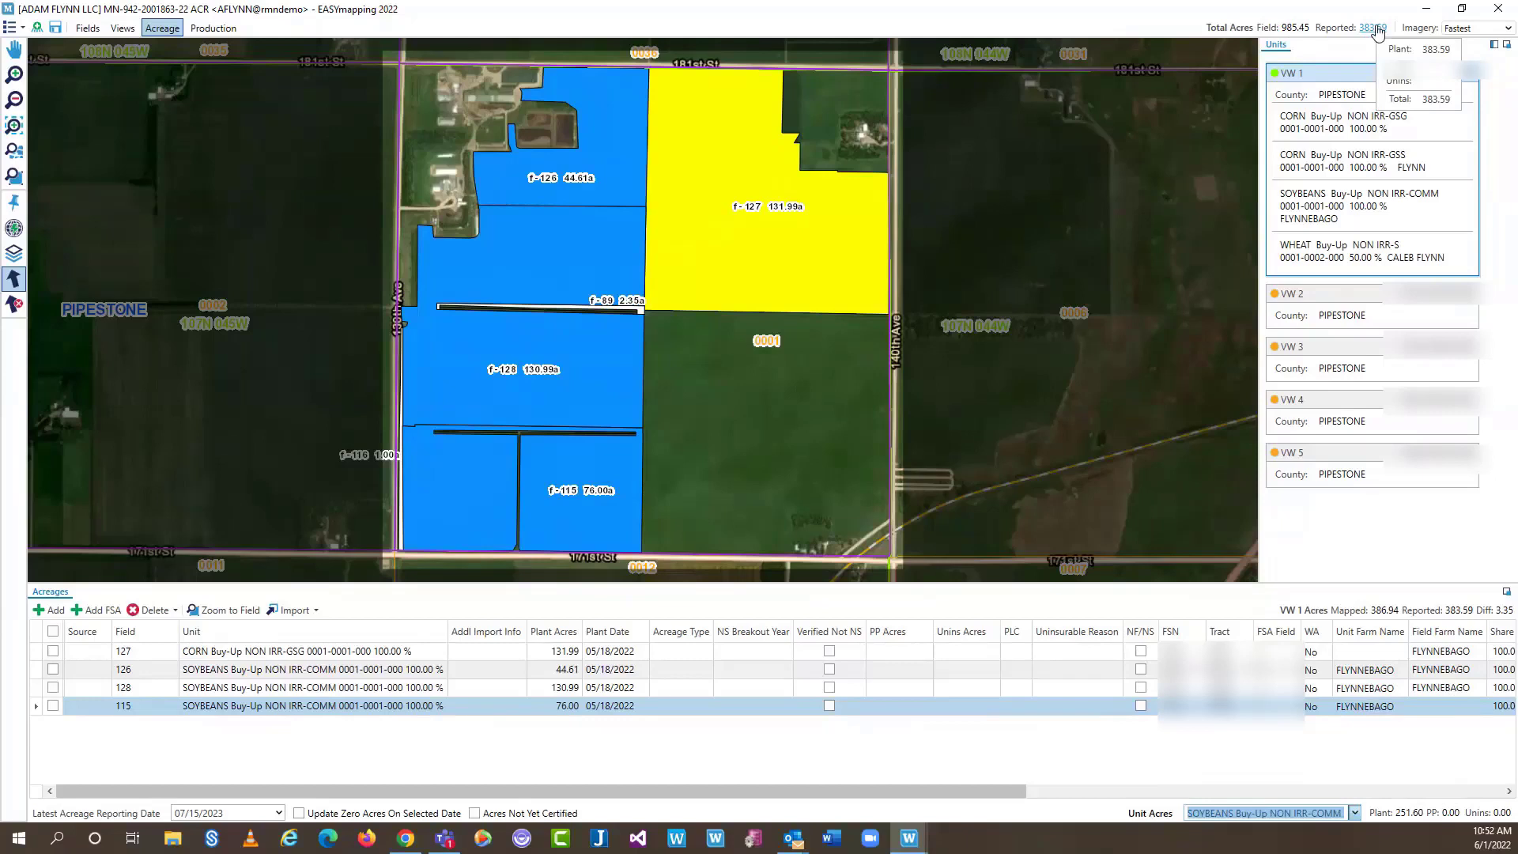
left_click(1375, 30)
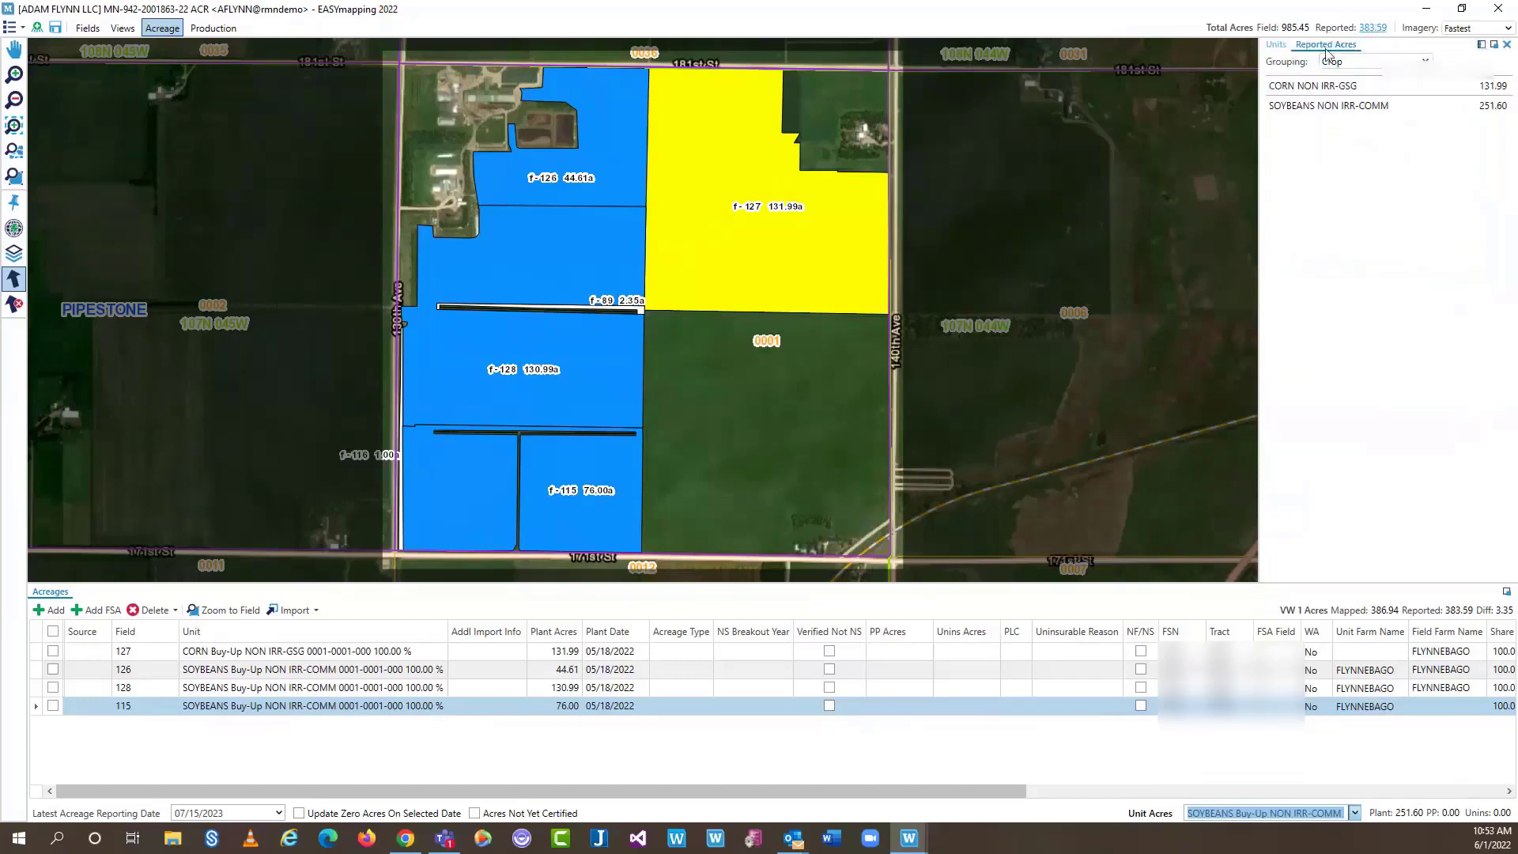
Dock the Reported Acres summary on the left and group it by FSN
left_click(1481, 44)
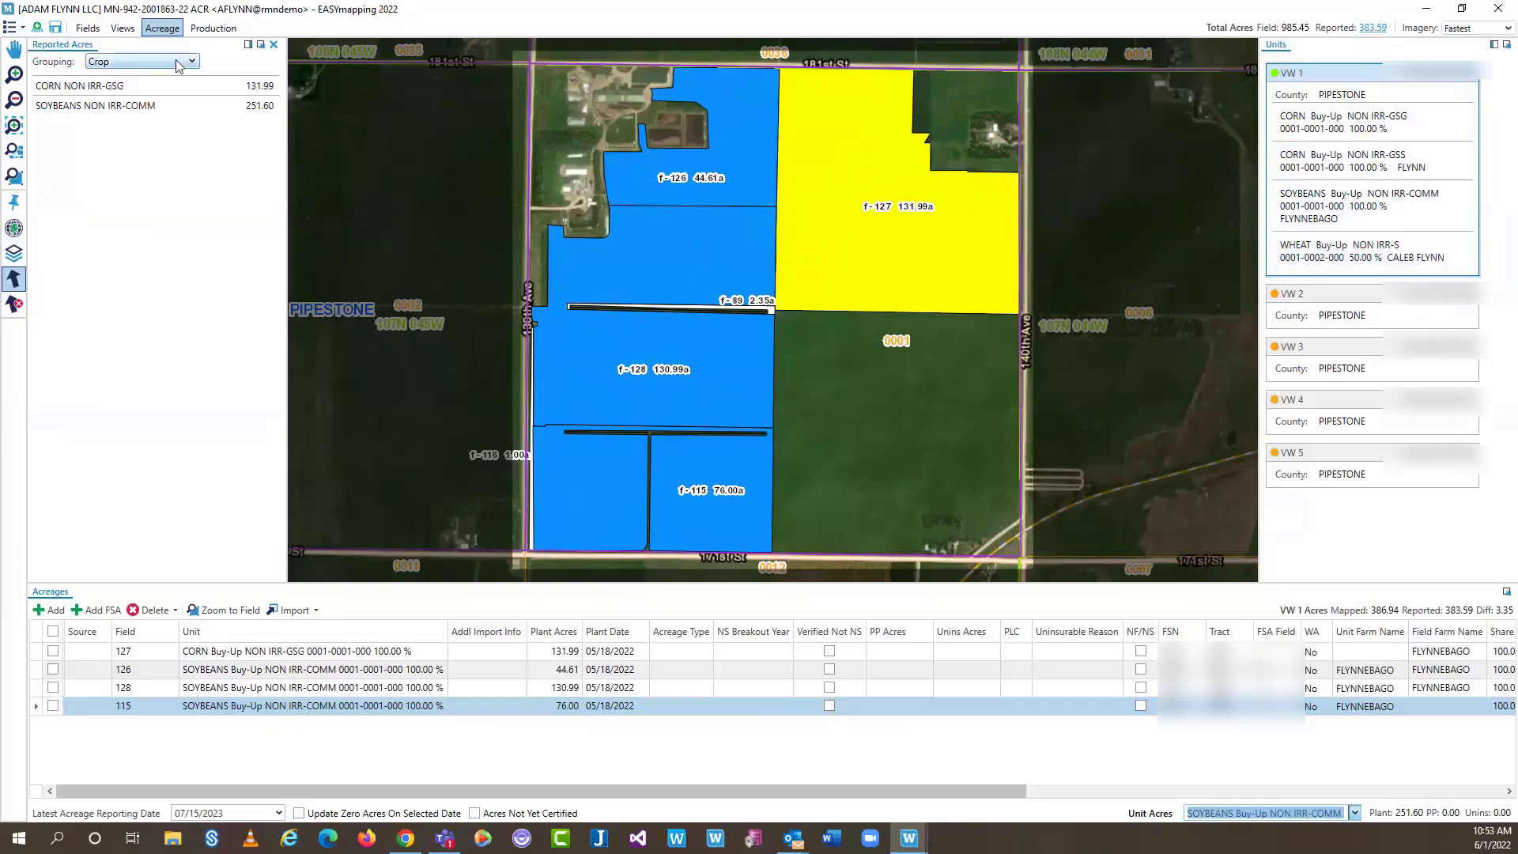
mouse_move(1372, 37)
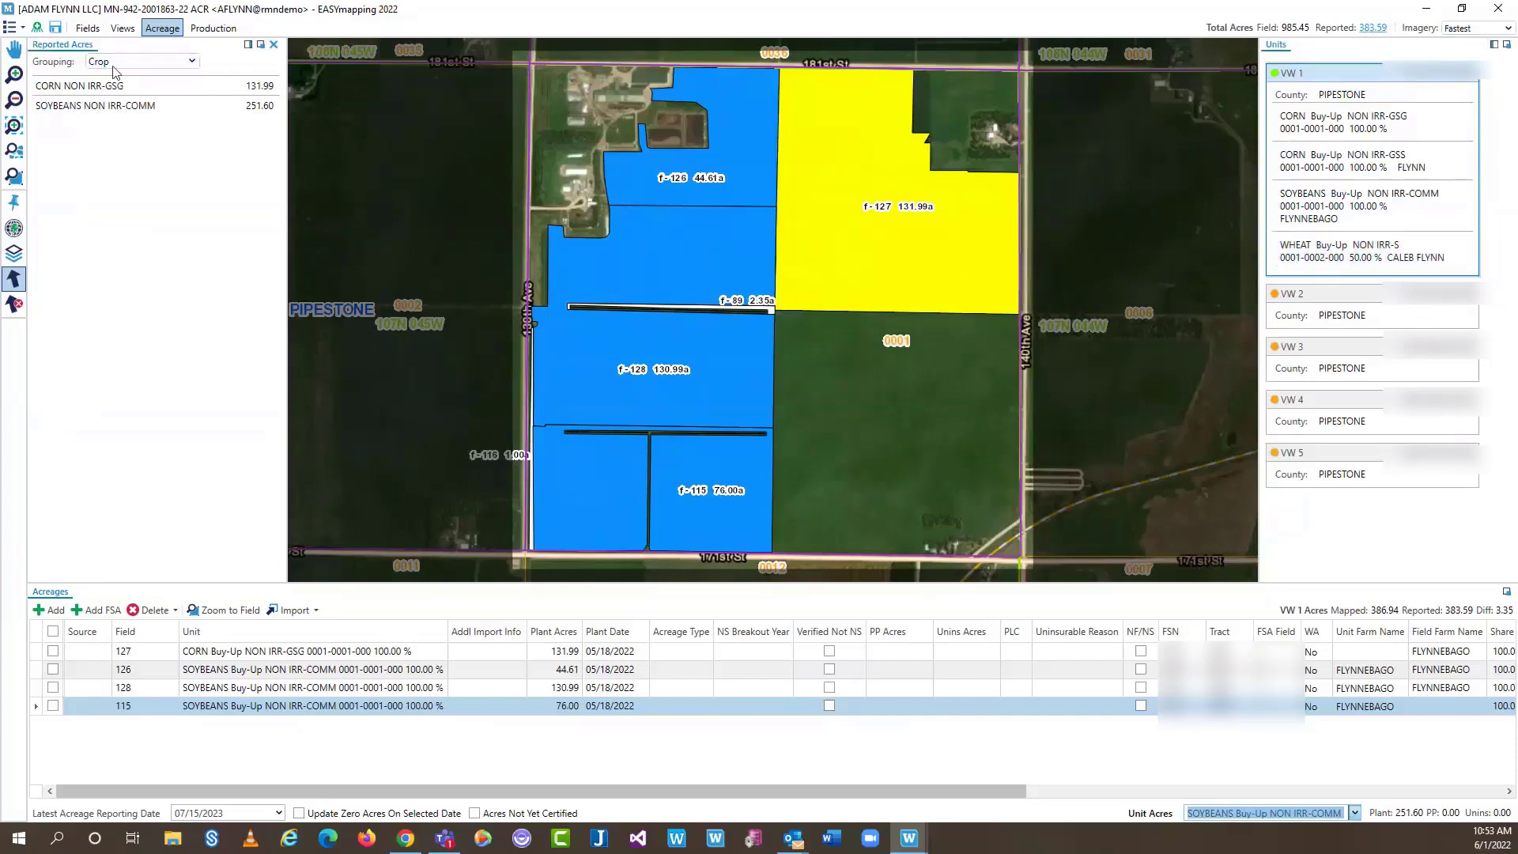
left_click(193, 61)
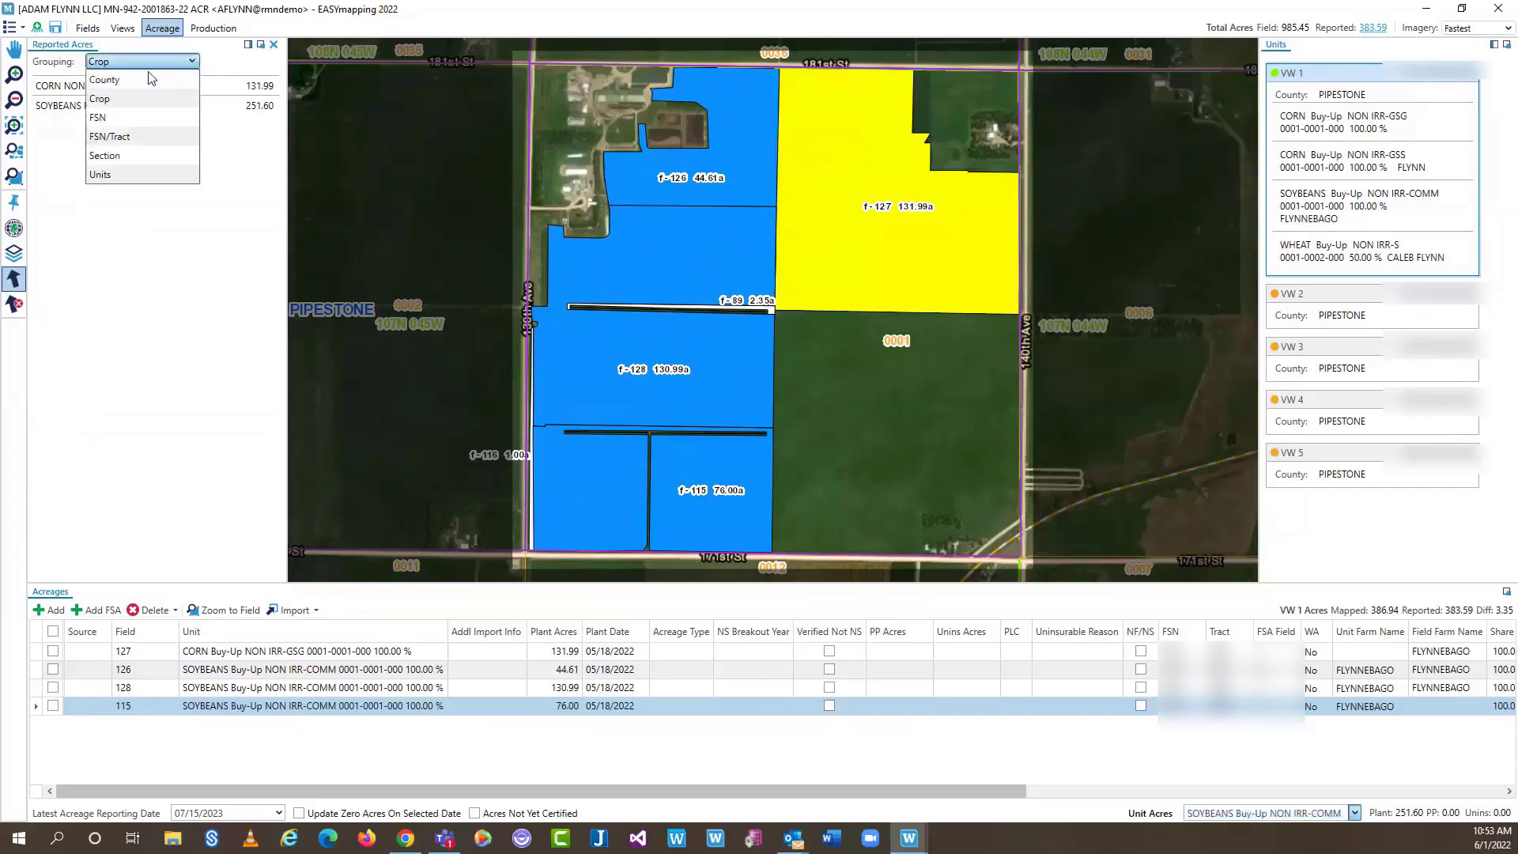
left_click(116, 105)
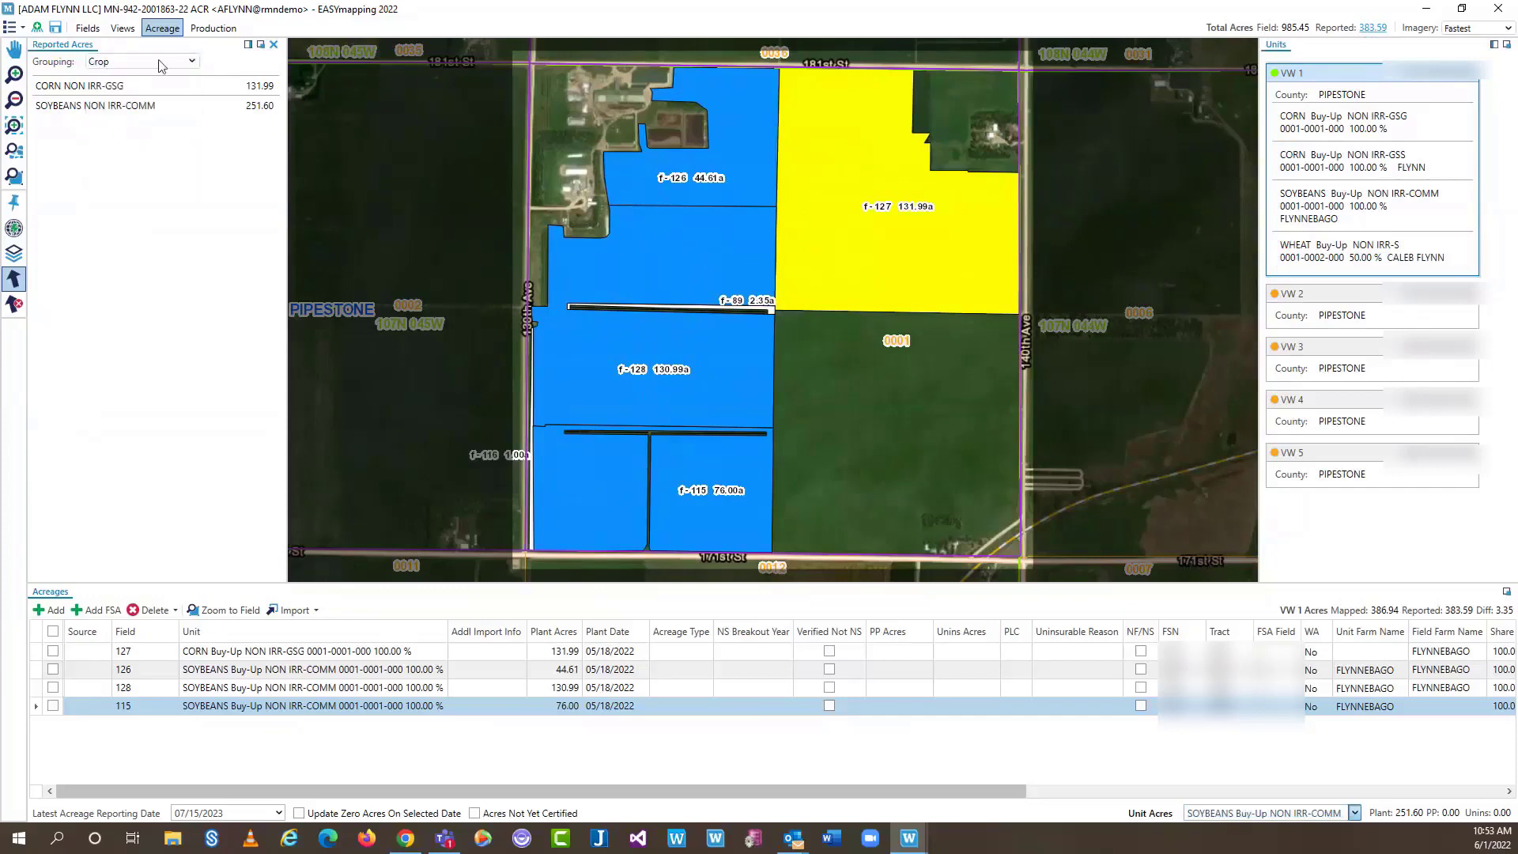
left_click(162, 62)
left_click(125, 119)
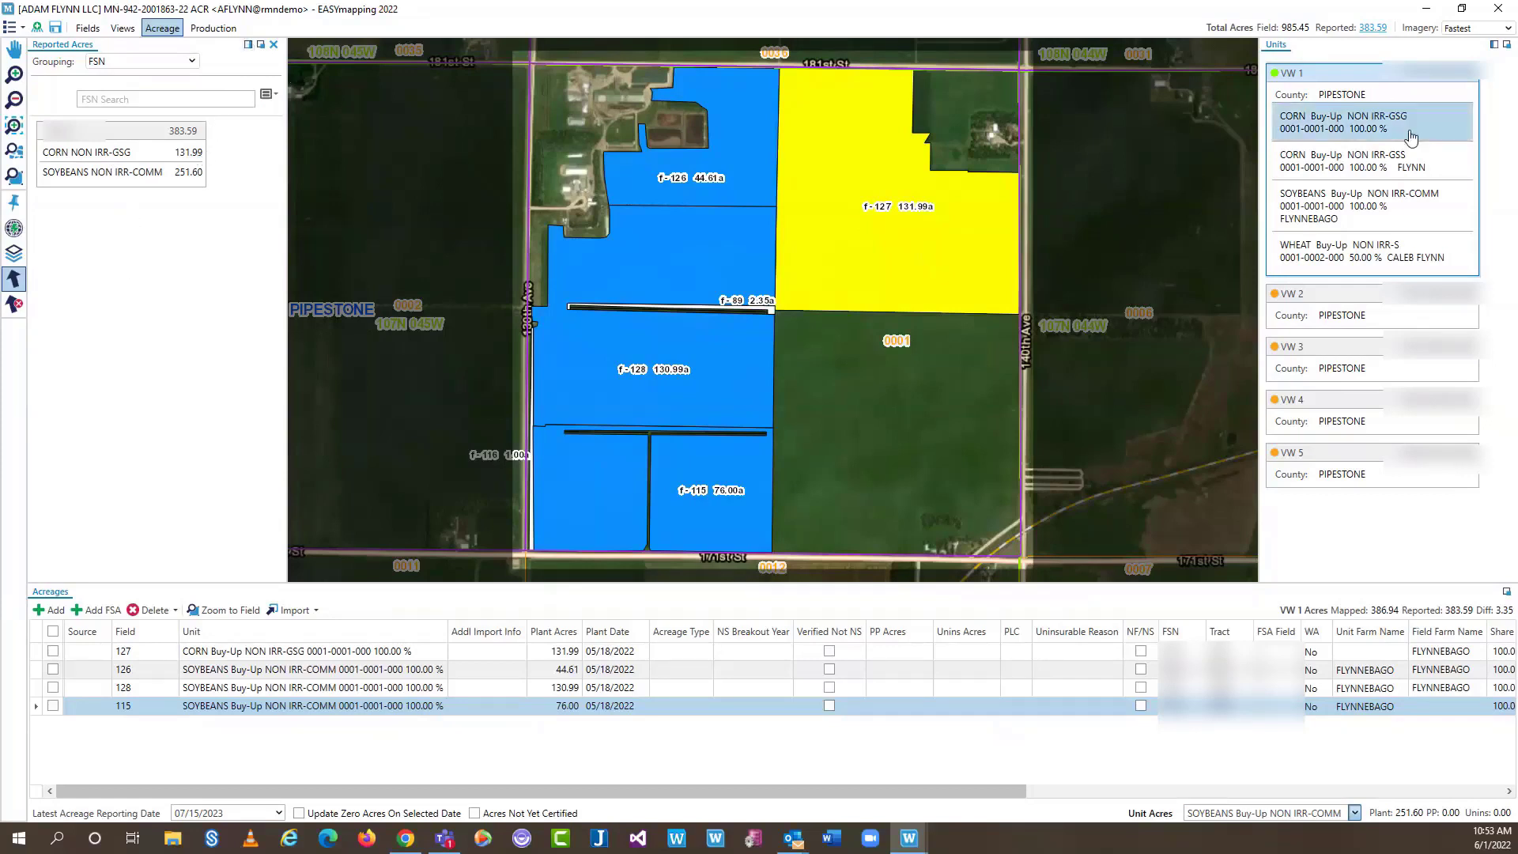
Regroup the reported acres by Section, then by Units
left_click(190, 63)
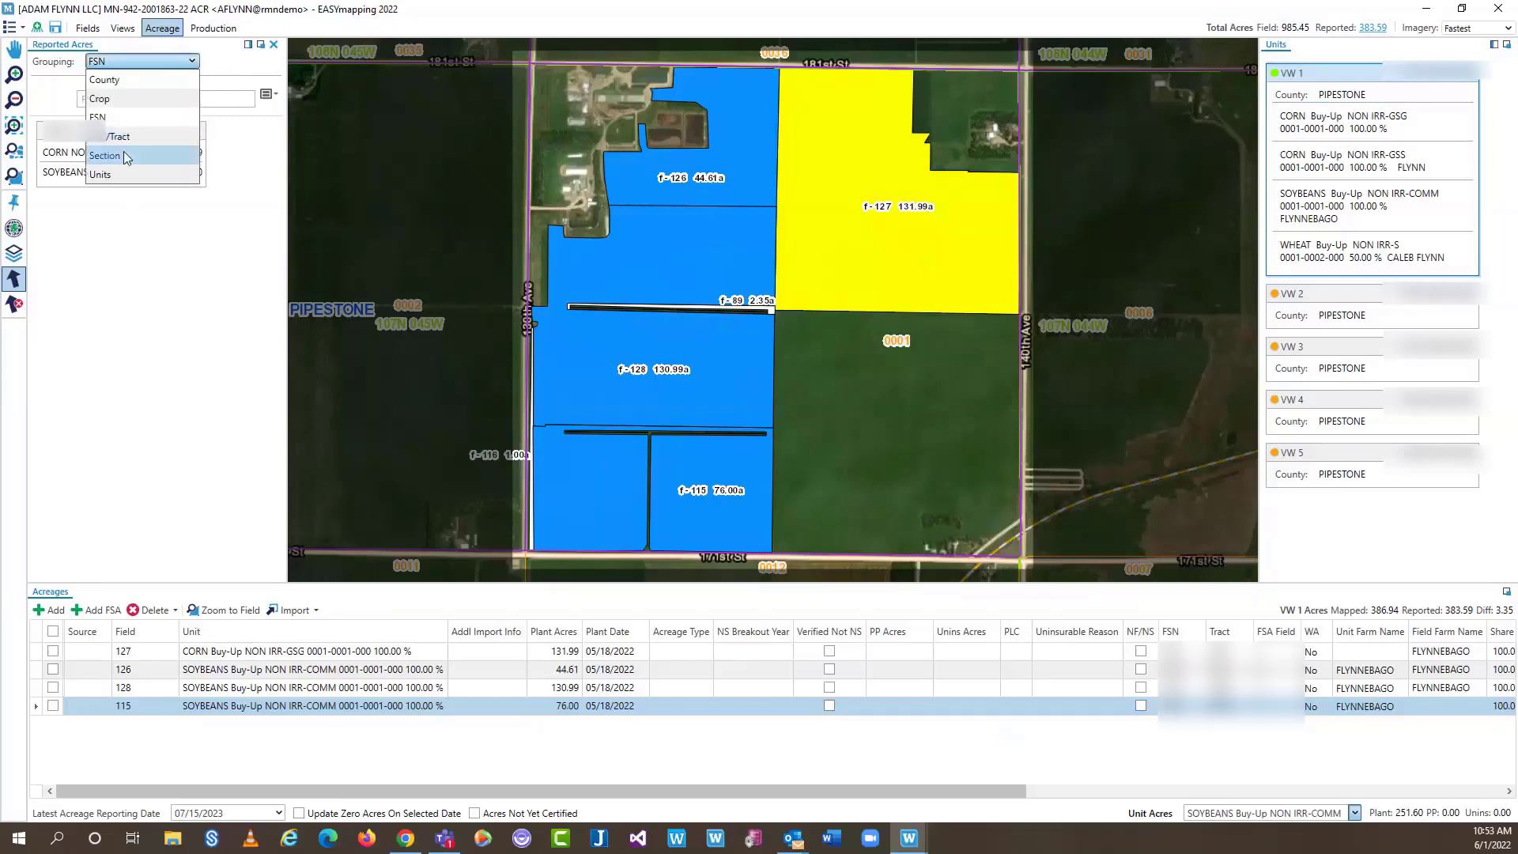
left_click(104, 155)
left_click(174, 63)
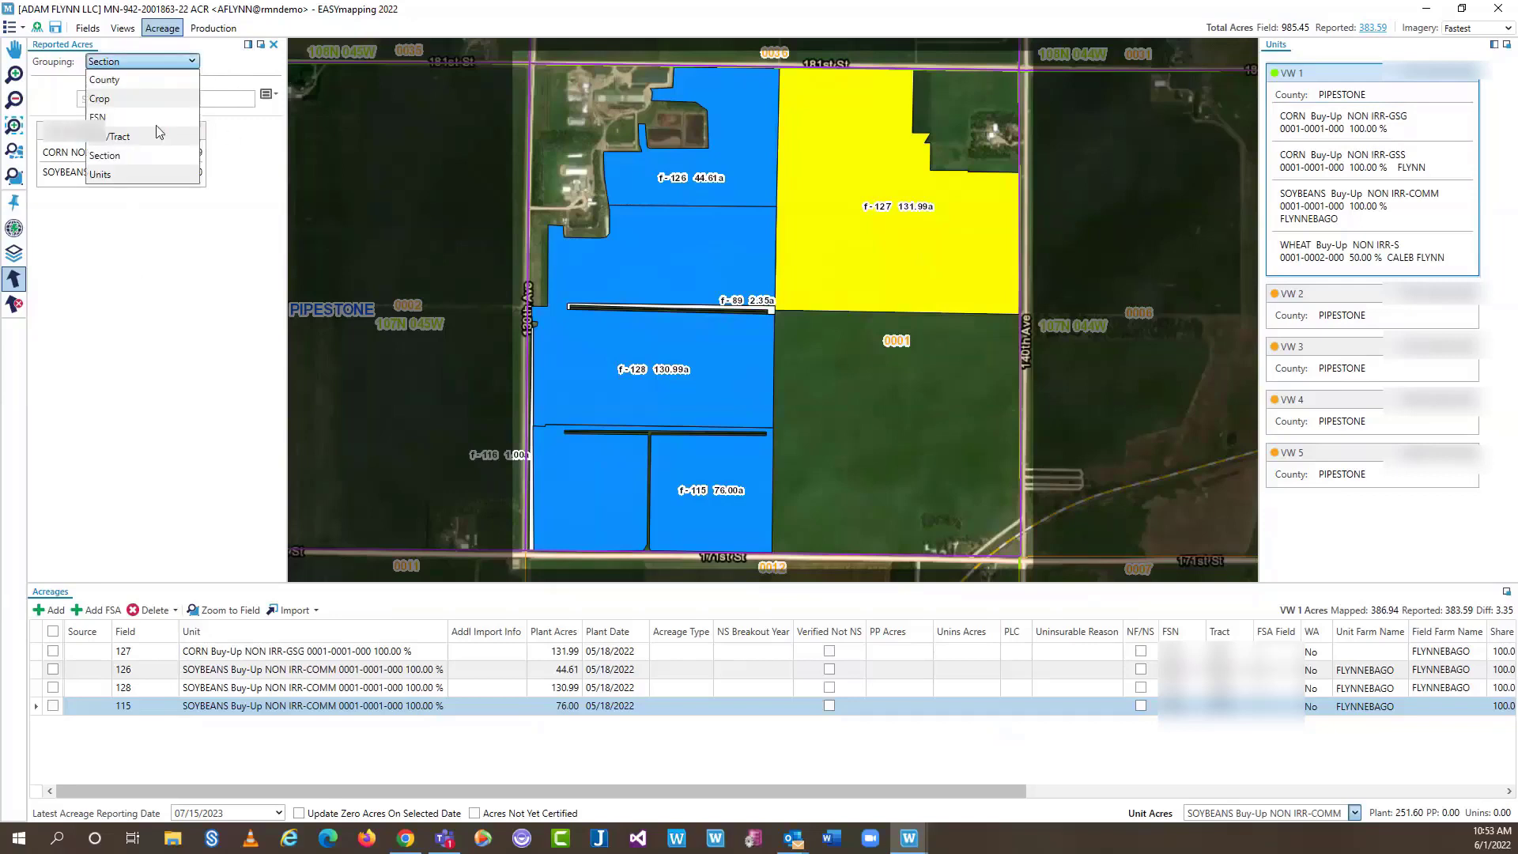
left_click(128, 173)
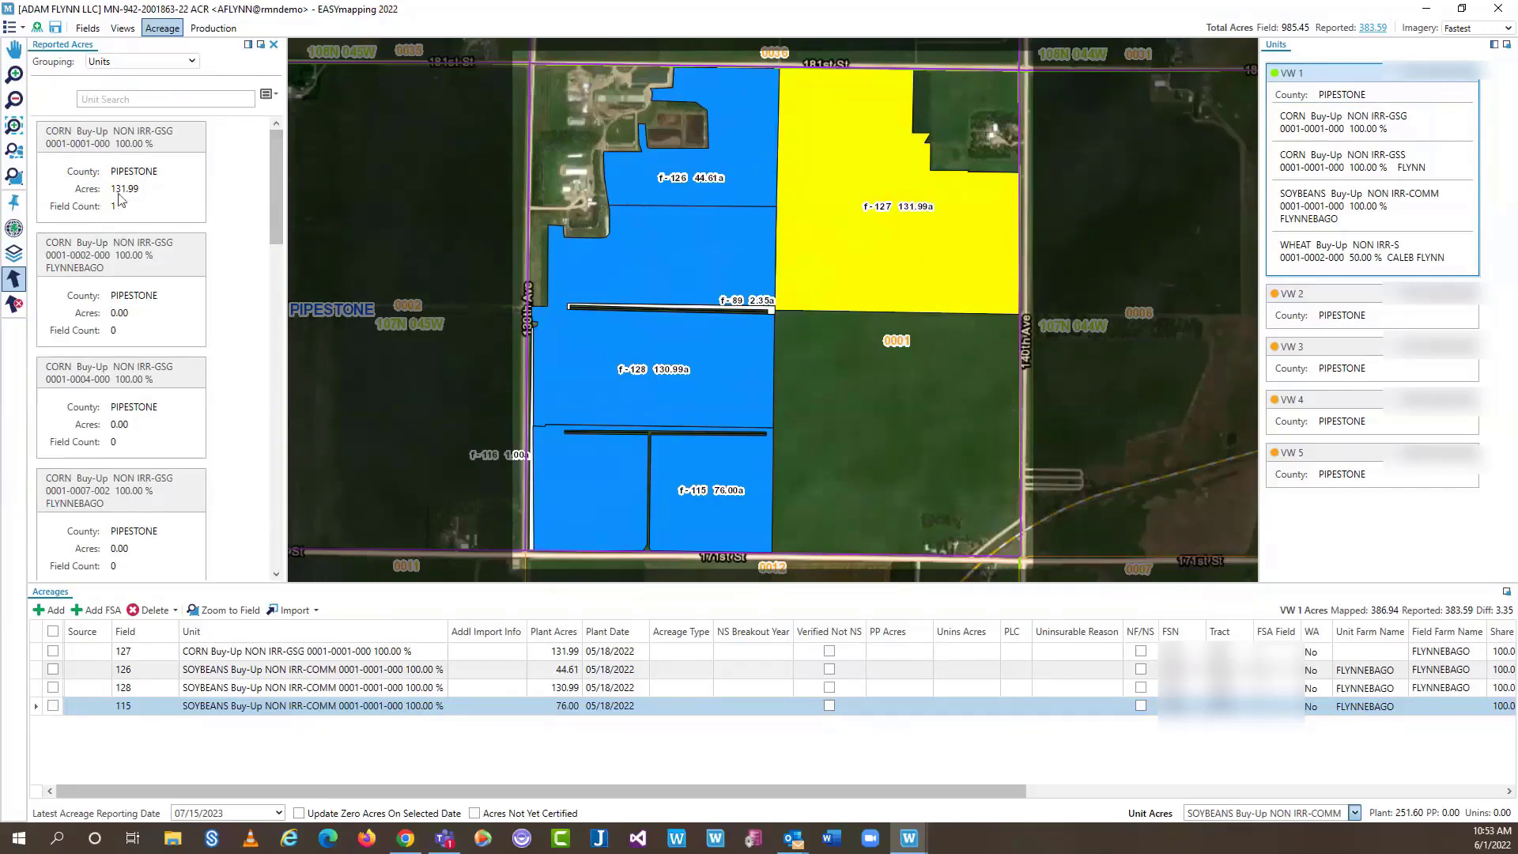
mouse_move(120, 198)
left_click_drag(273, 178, 275, 251)
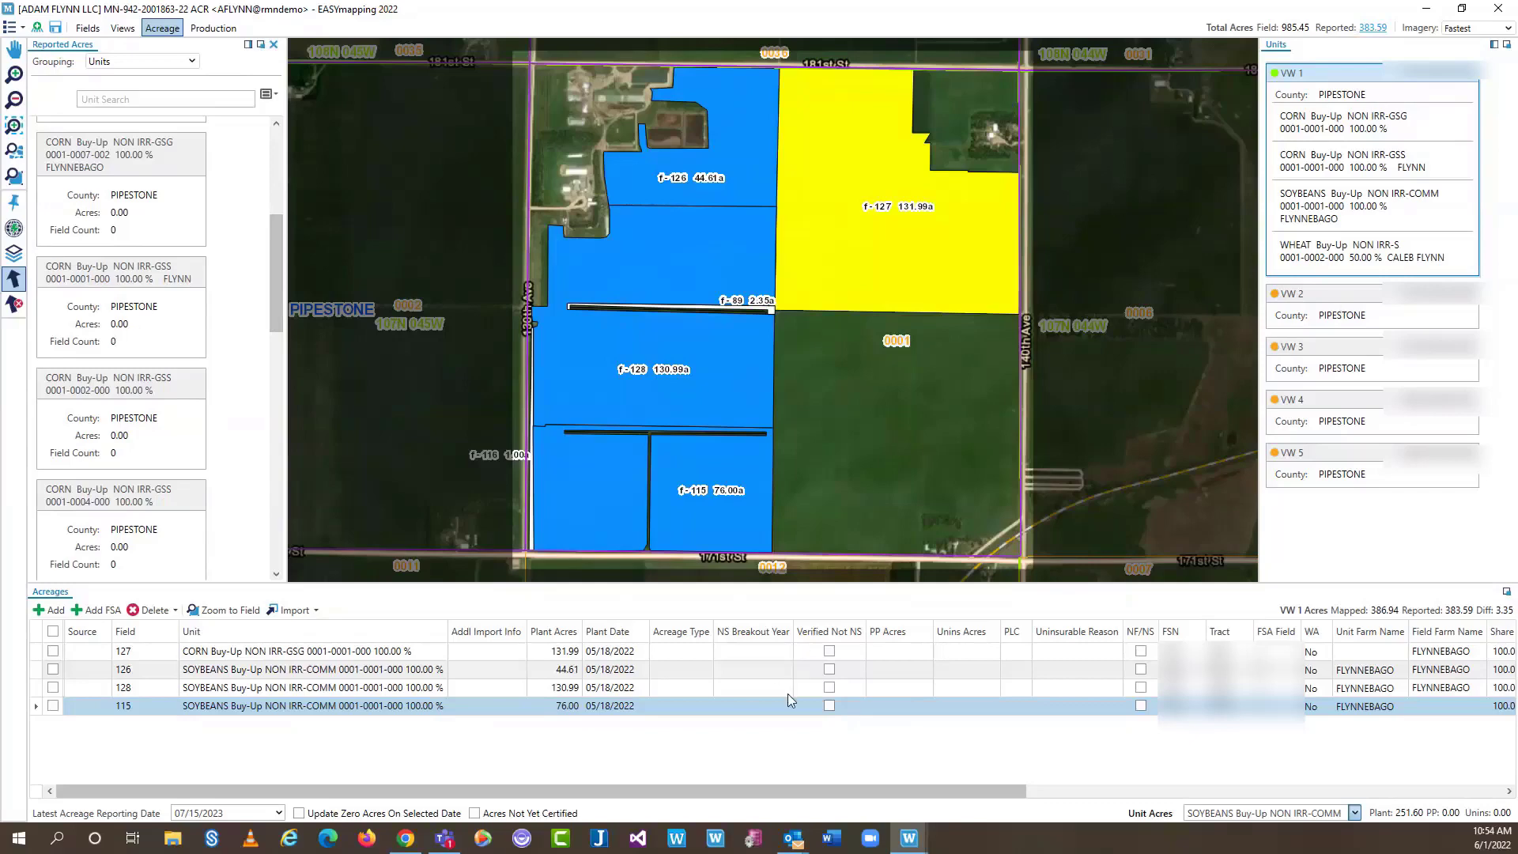
left_click(259, 45)
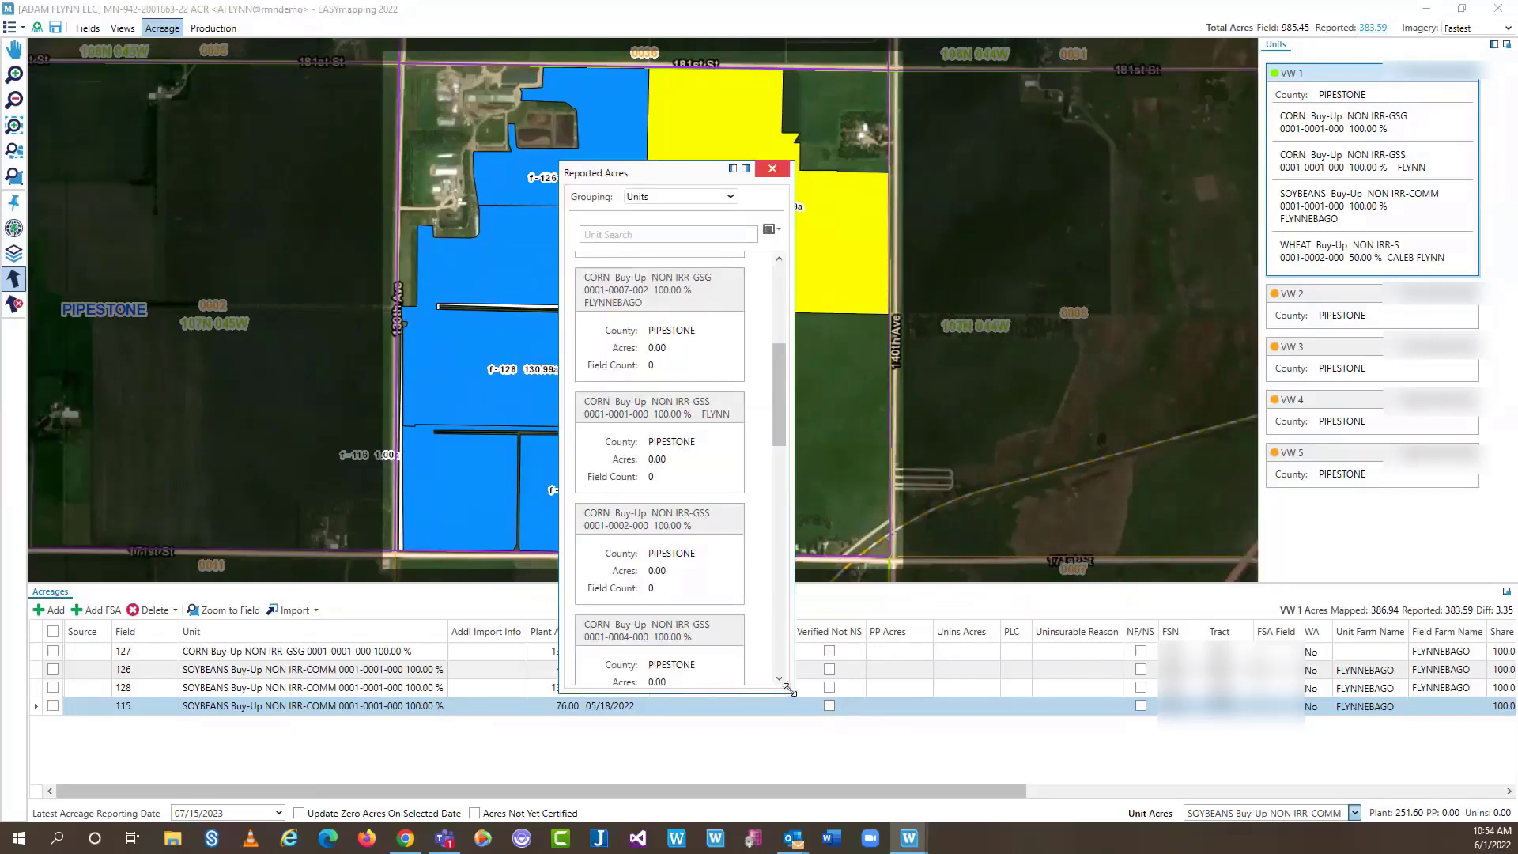
left_click_drag(788, 689, 828, 800)
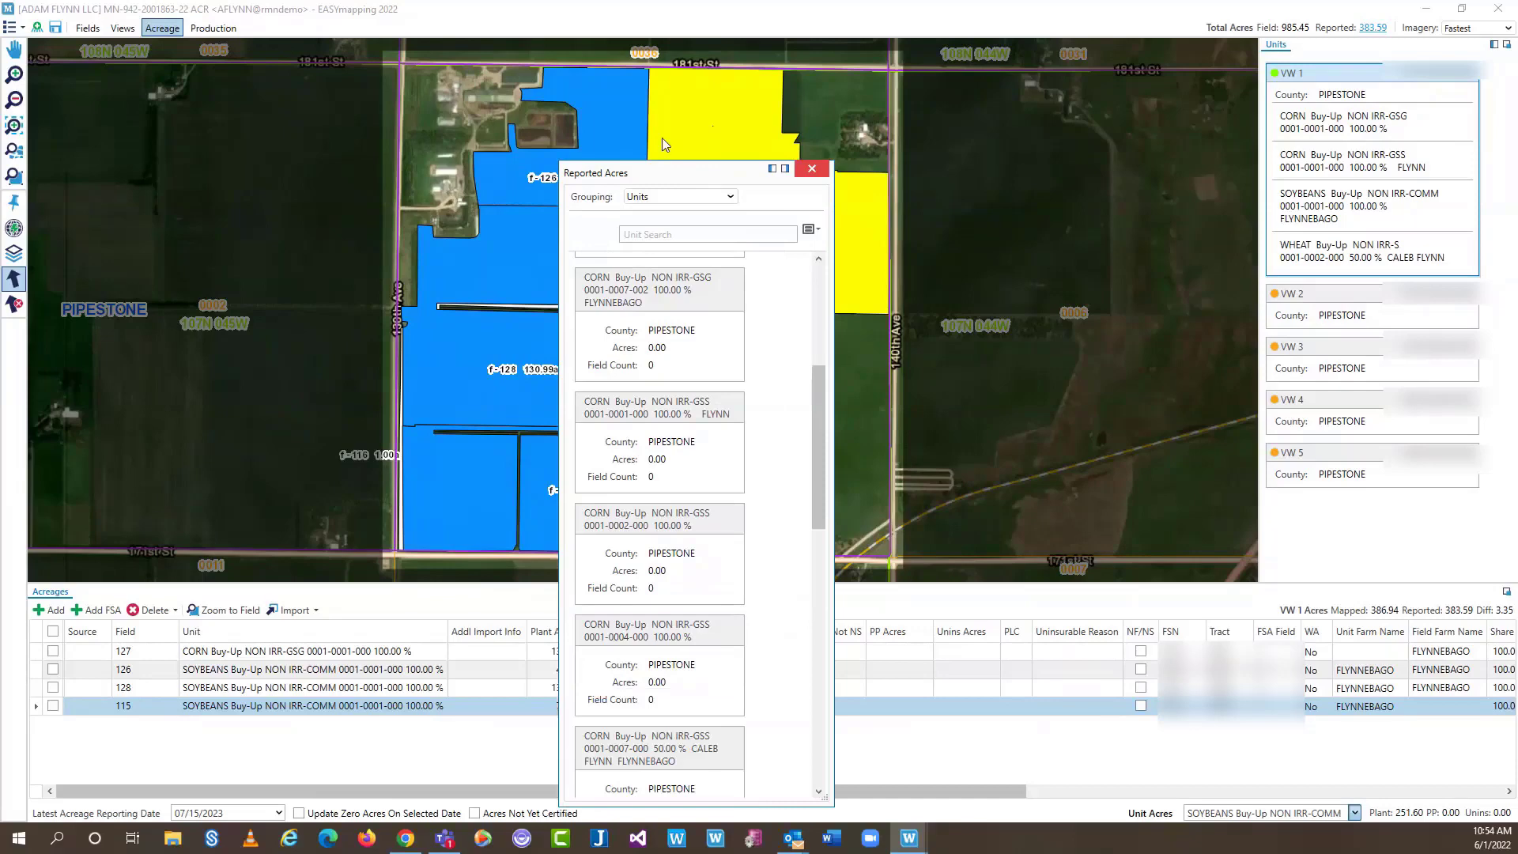
left_click_drag(664, 172, 522, 6)
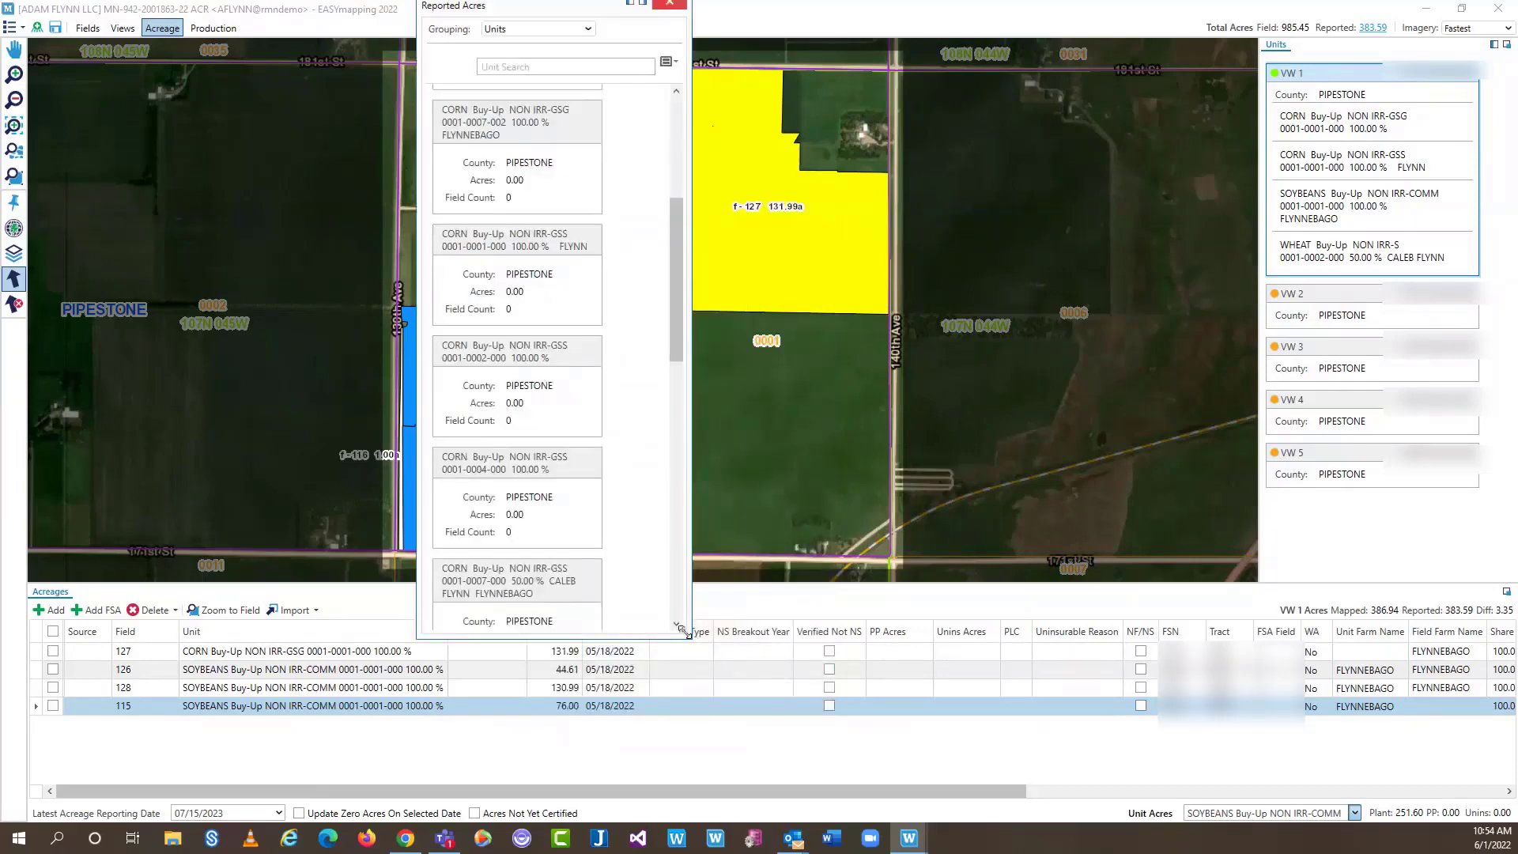
left_click_drag(684, 630, 685, 780)
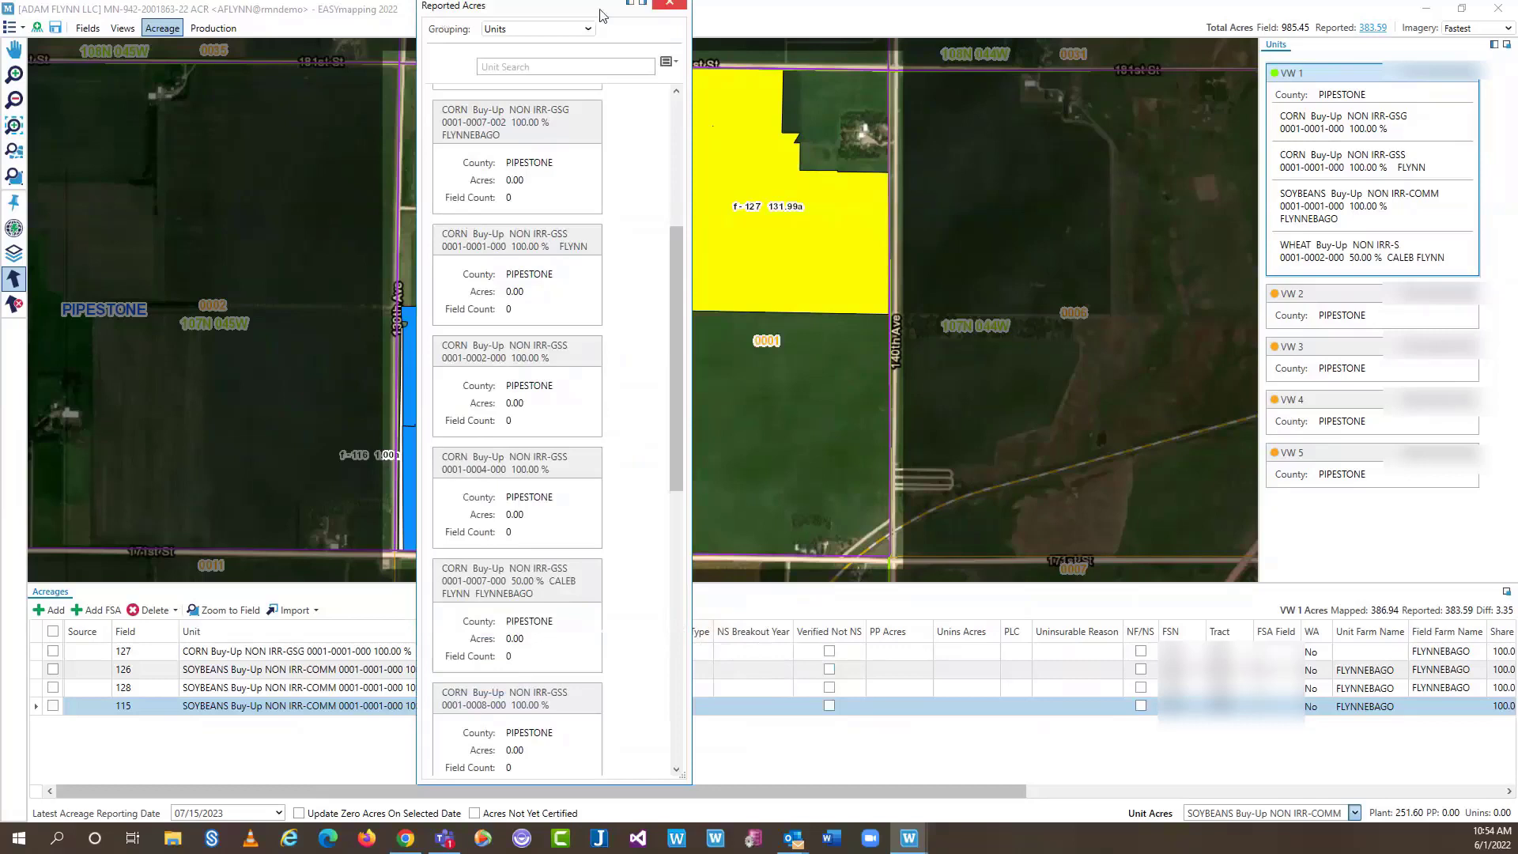
left_click_drag(600, 16, 543, 45)
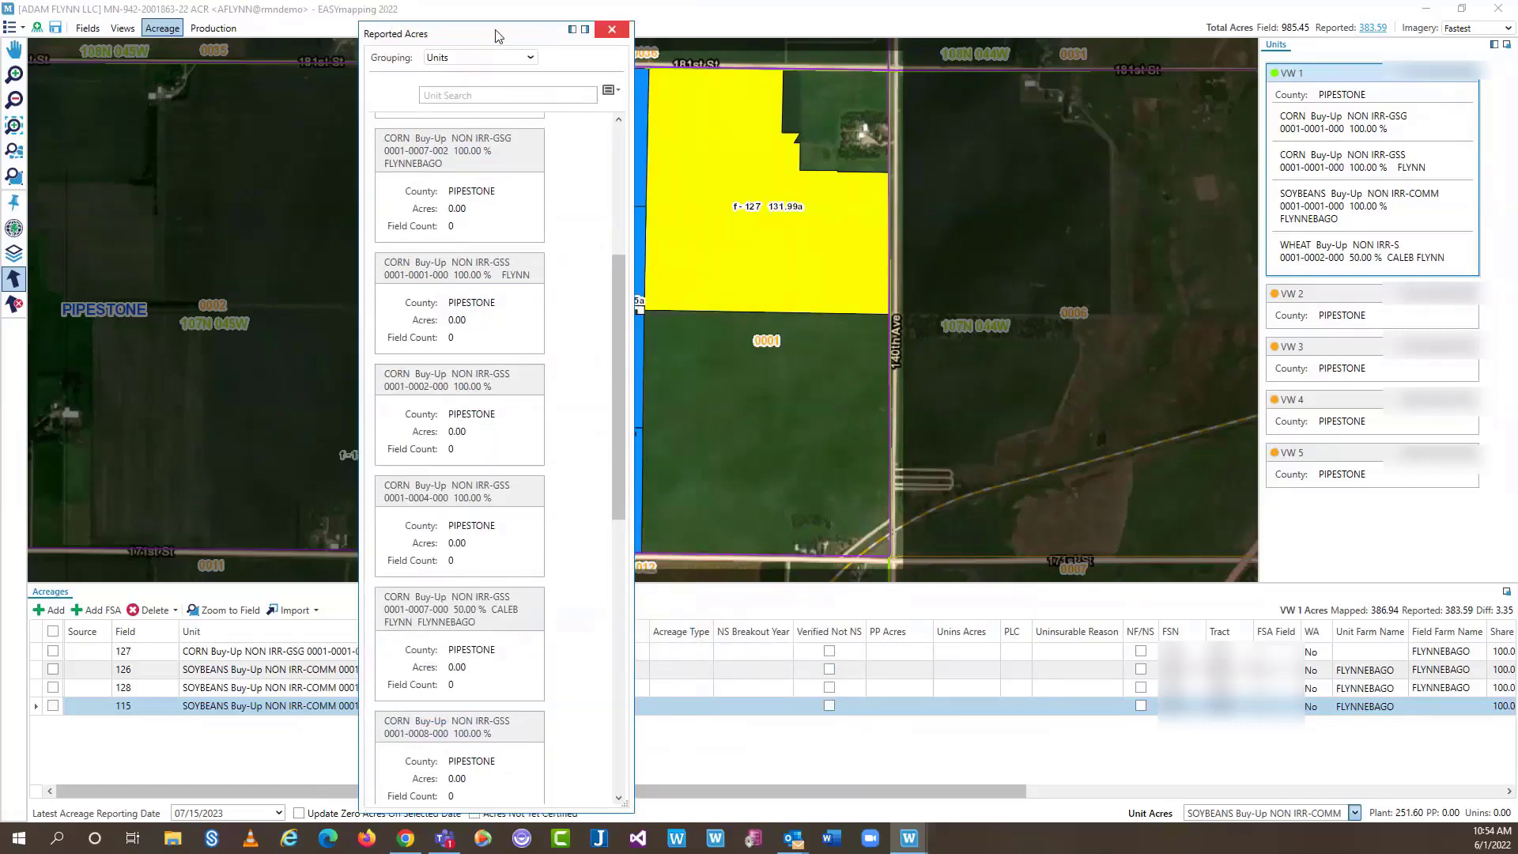
left_click(611, 29)
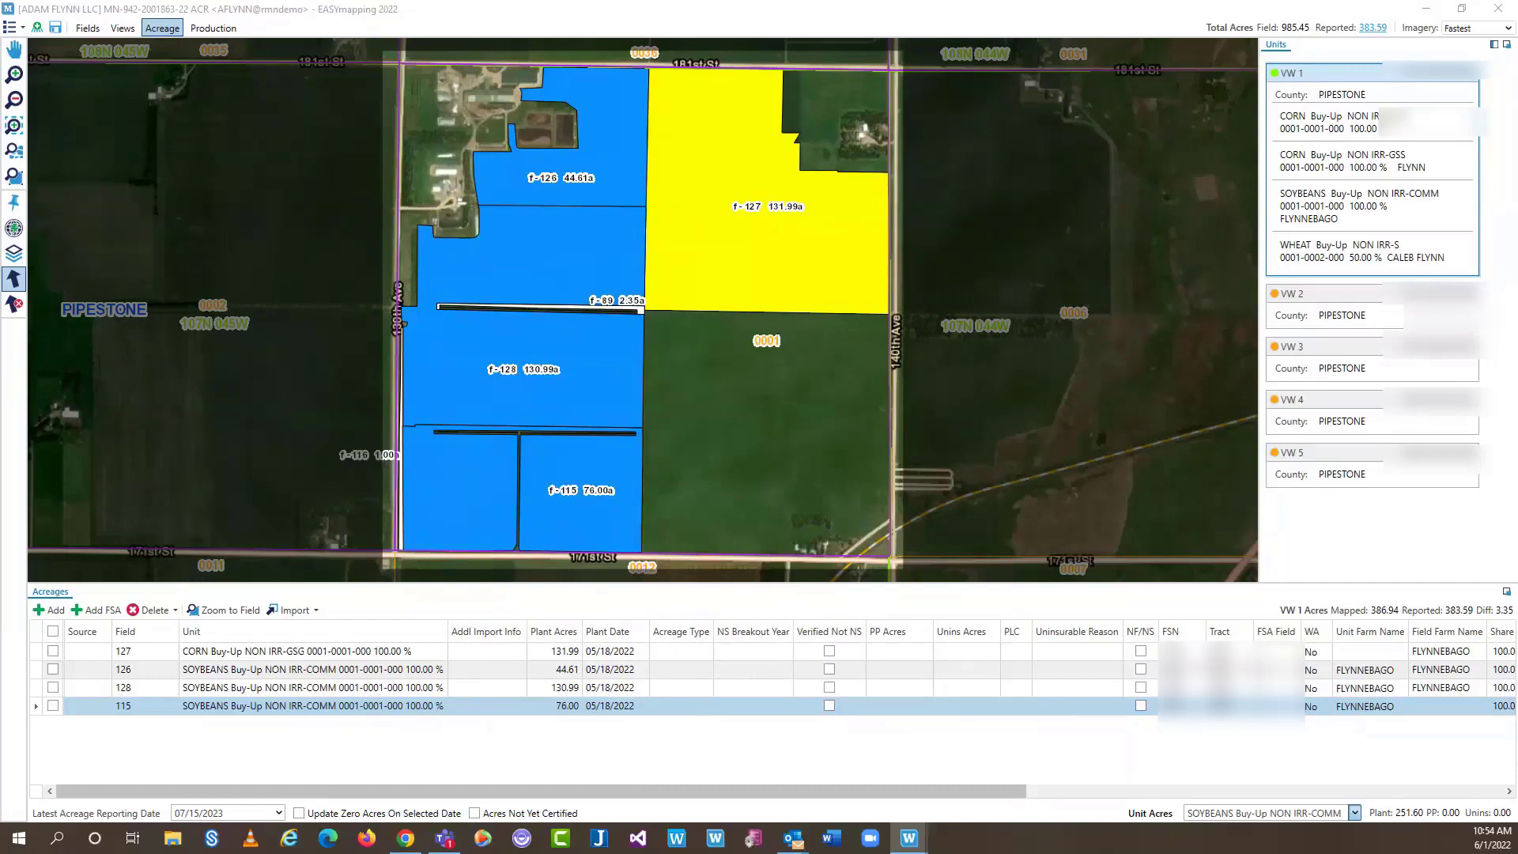
left_click_drag(611, 29, 93, 348)
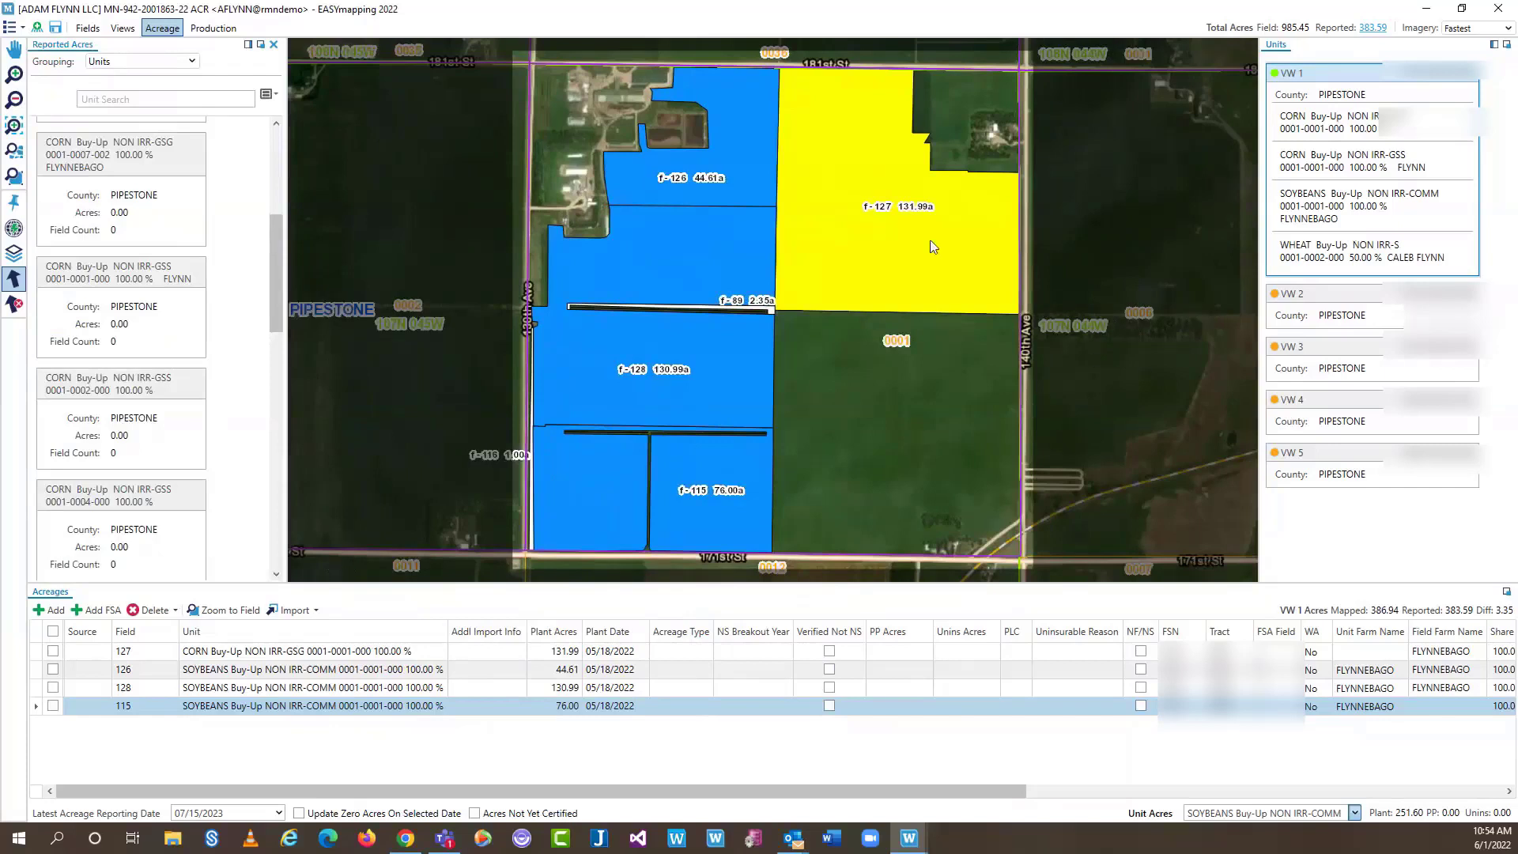
left_click(1370, 300)
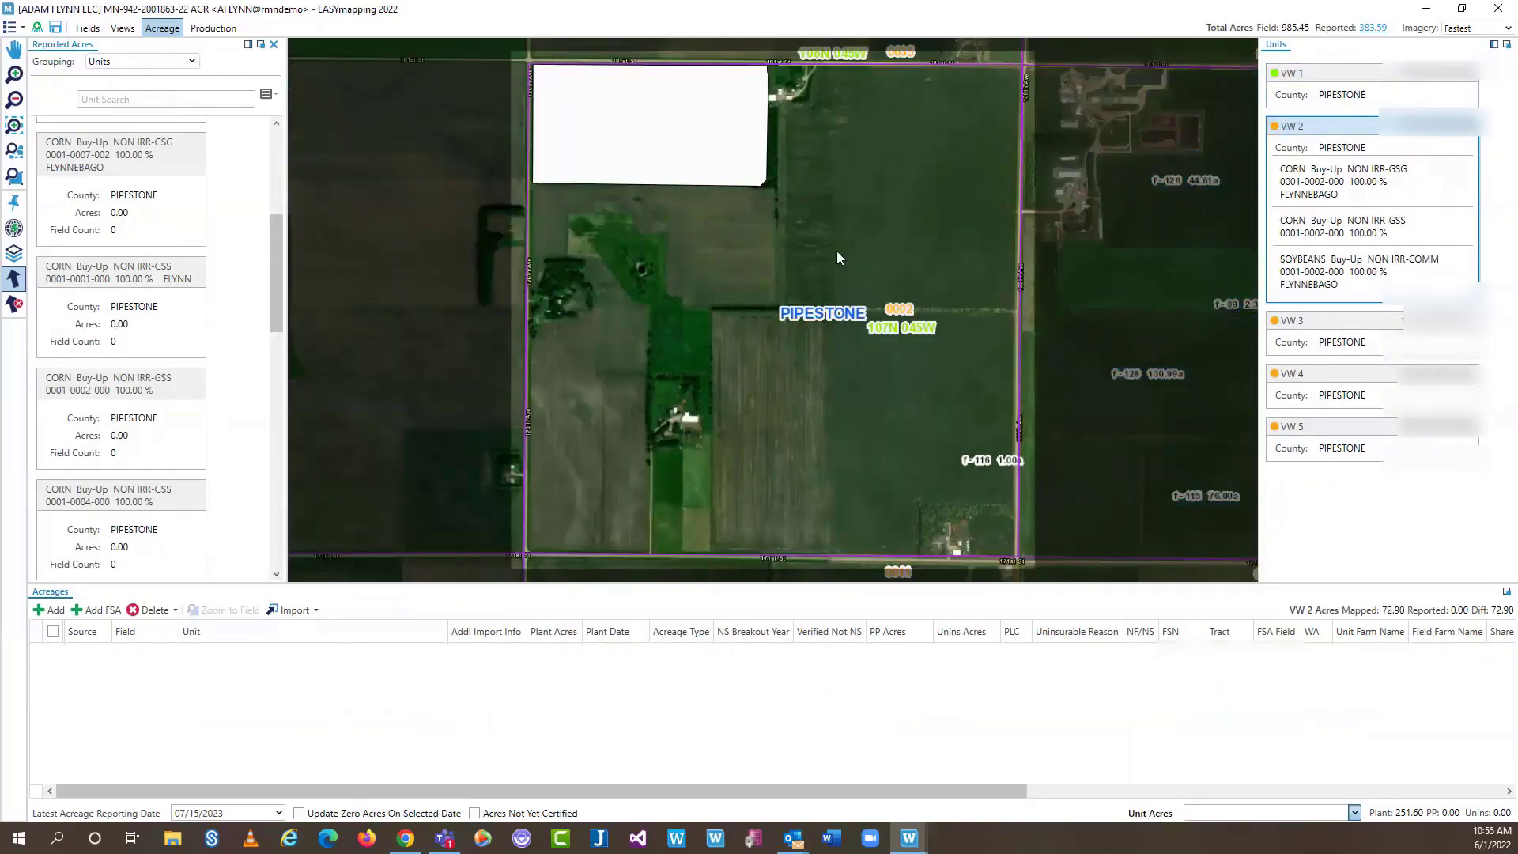
left_click(1356, 79)
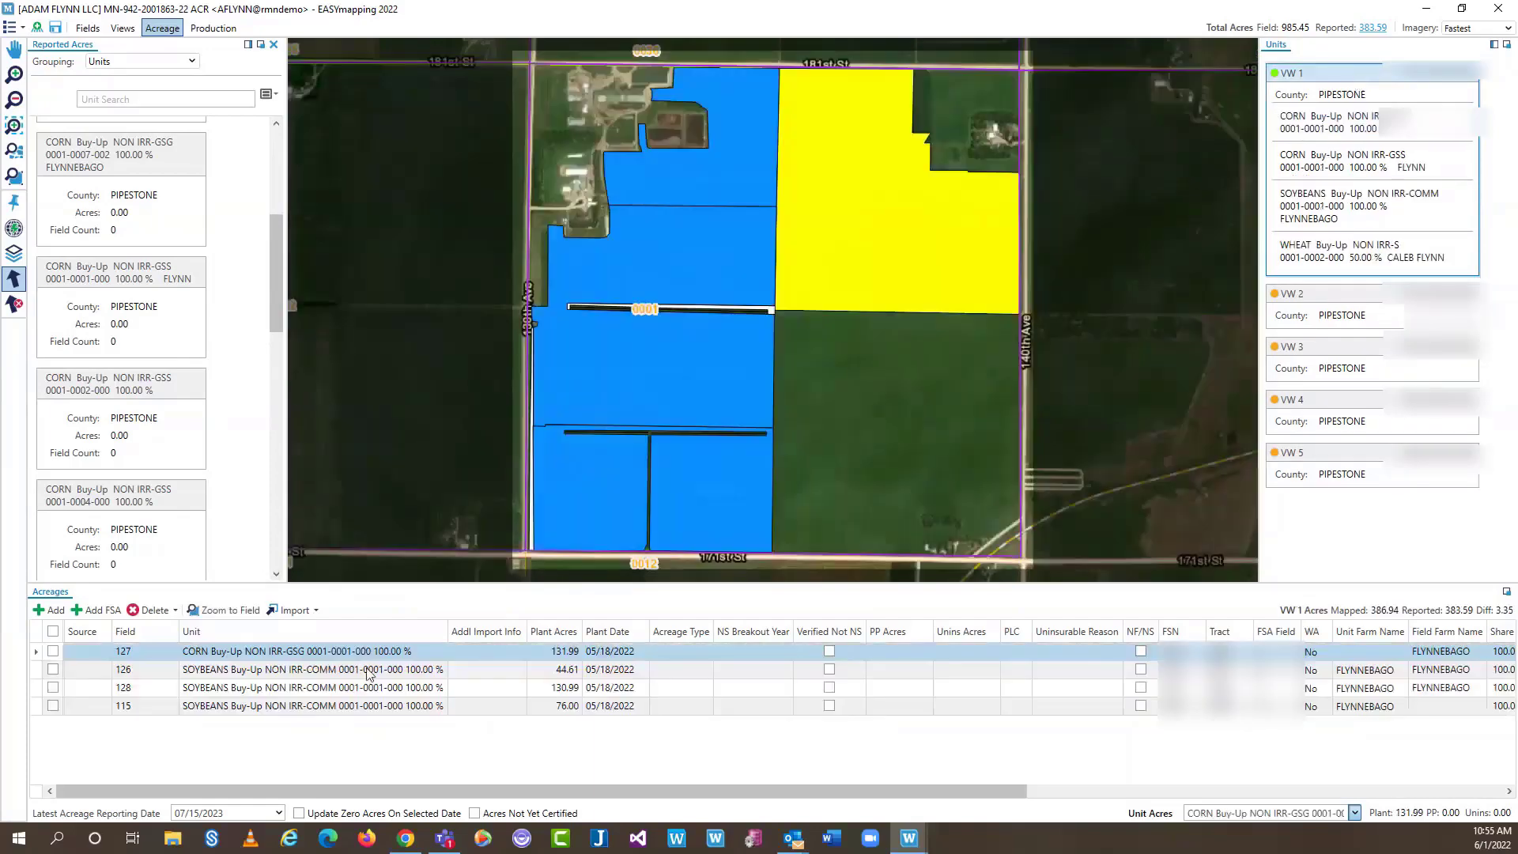
Delete all four VW 1 acreage records and close the Reported Acres panel
left_click(53, 631)
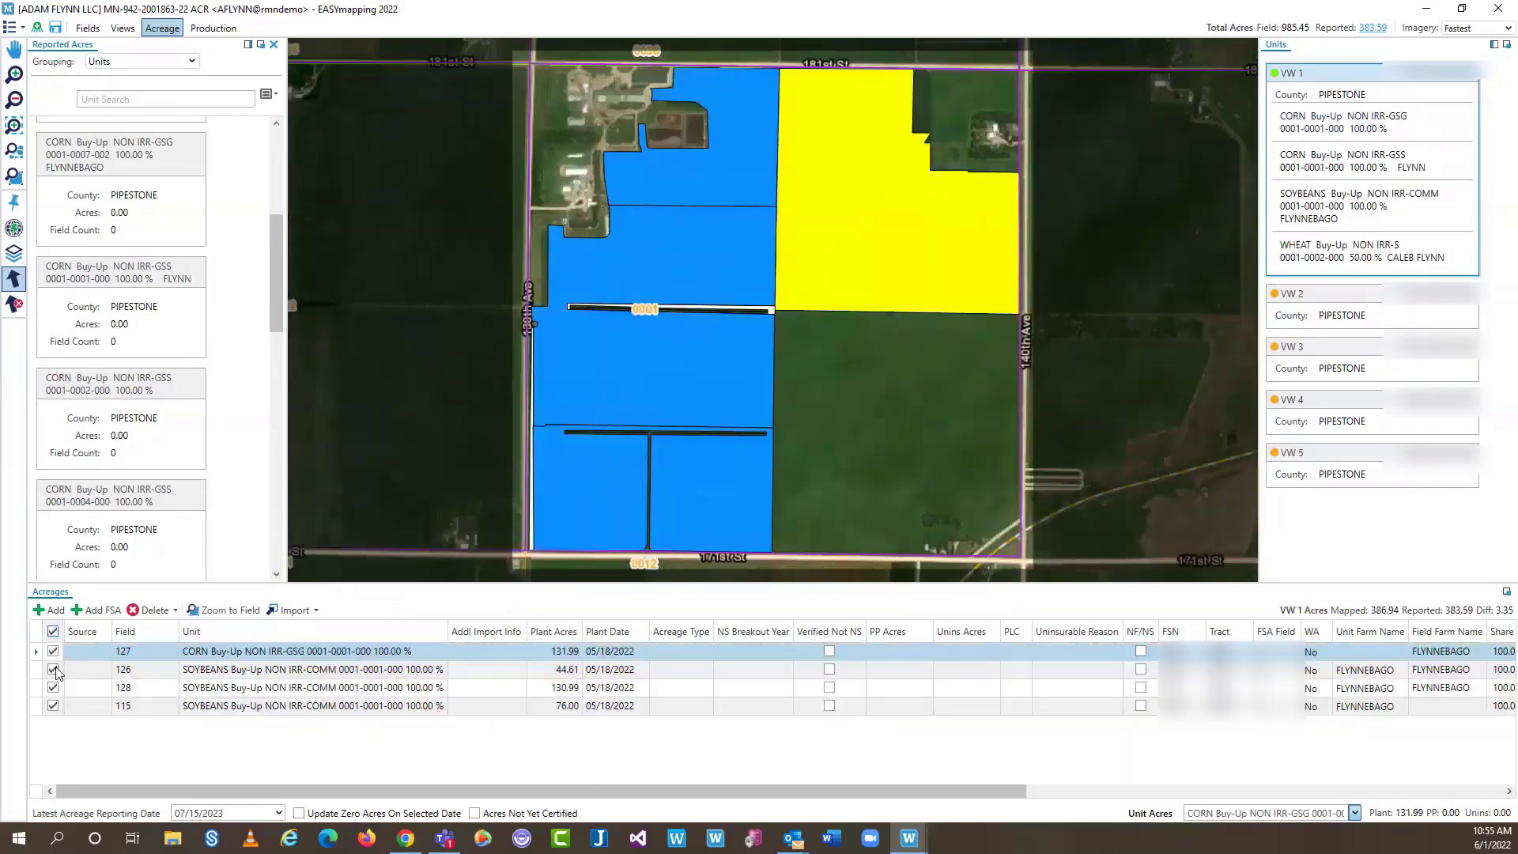
left_click(150, 609)
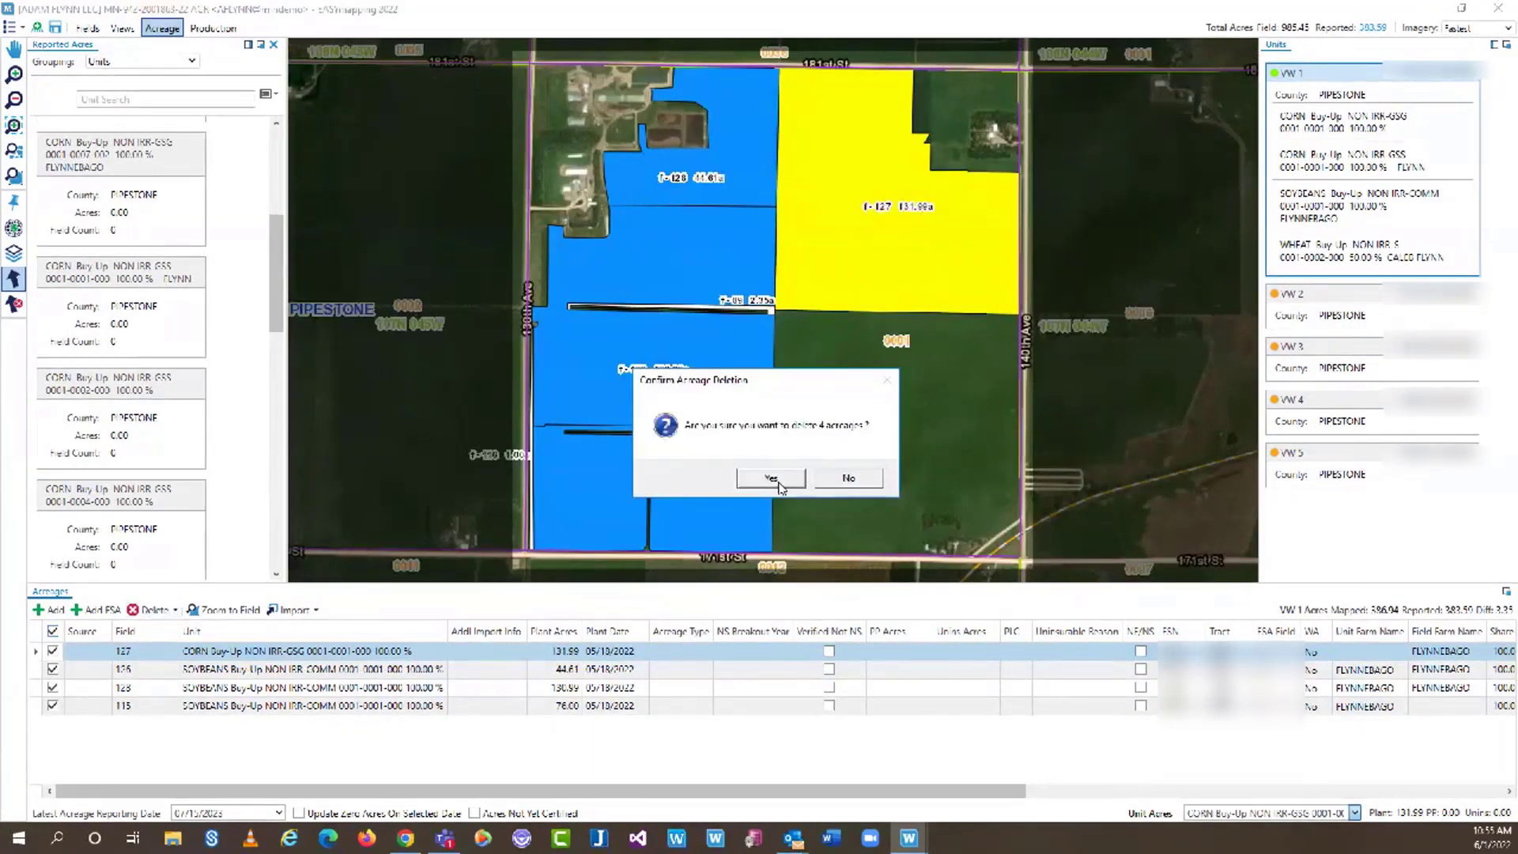
left_click(781, 479)
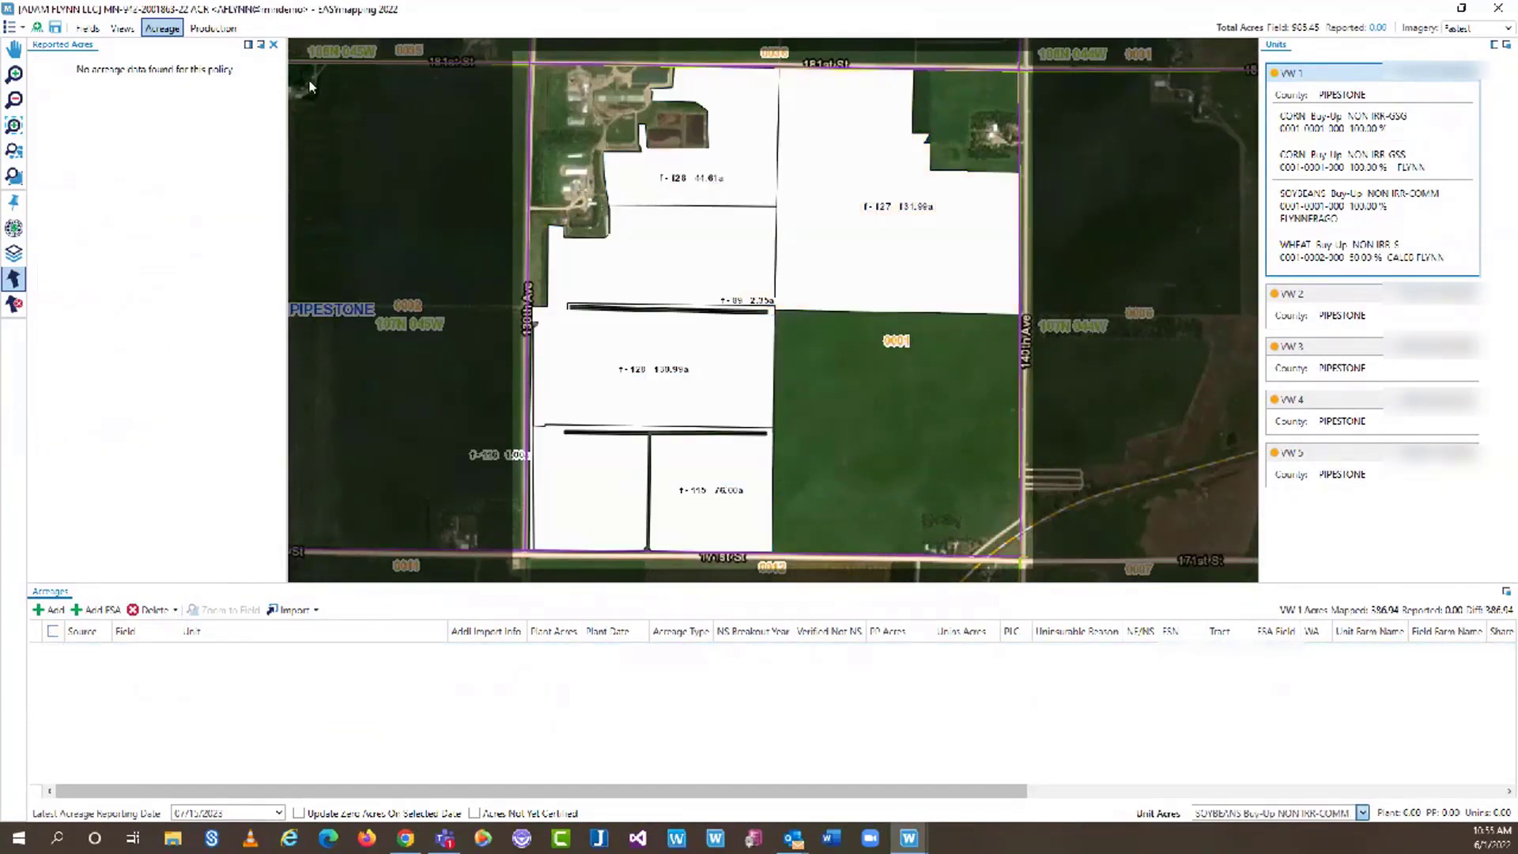
left_click(273, 44)
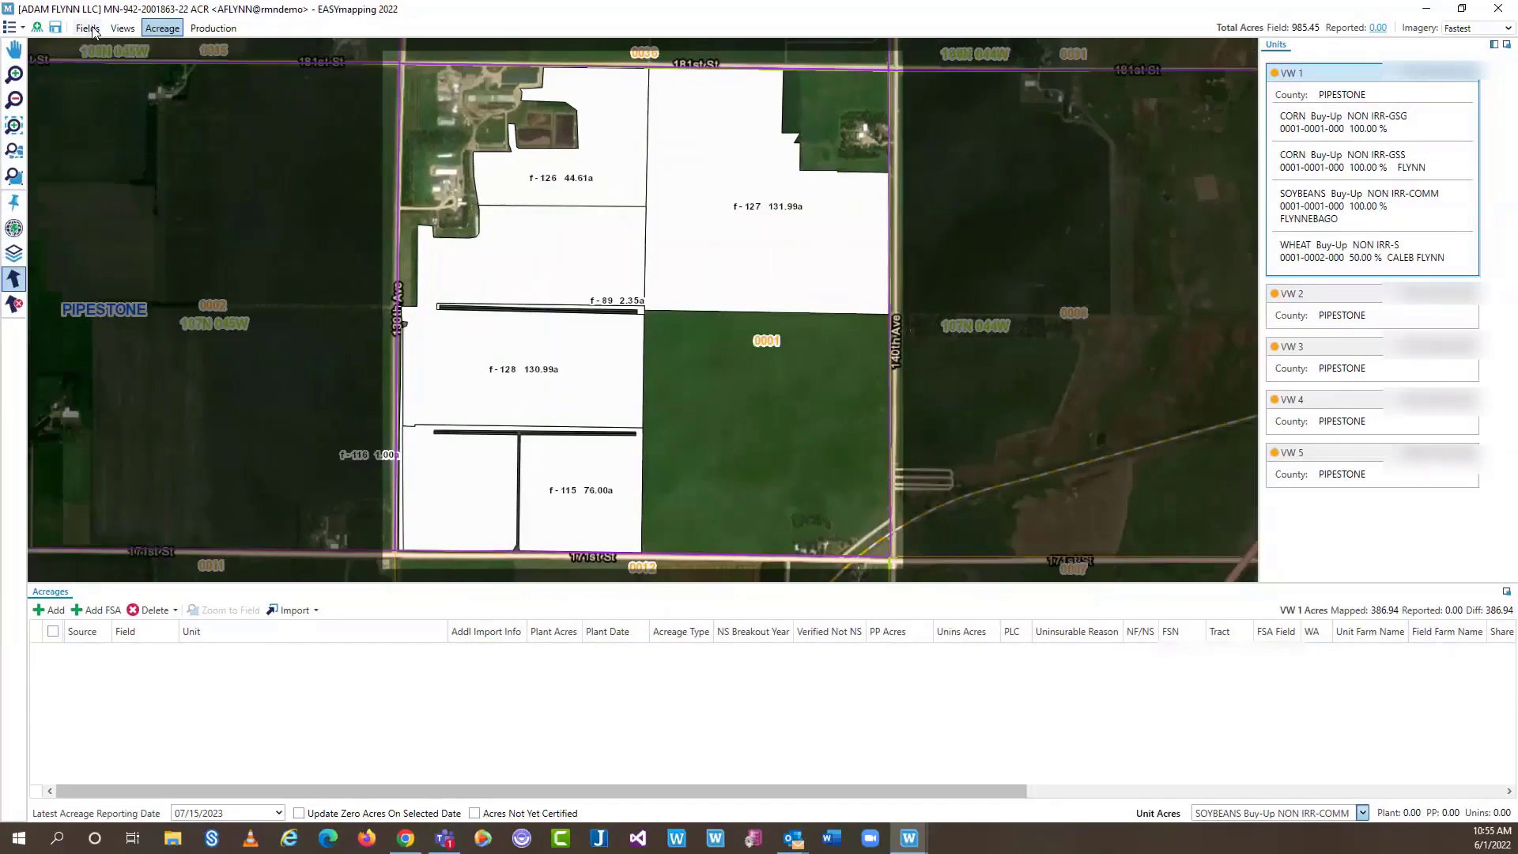
left_click(88, 29)
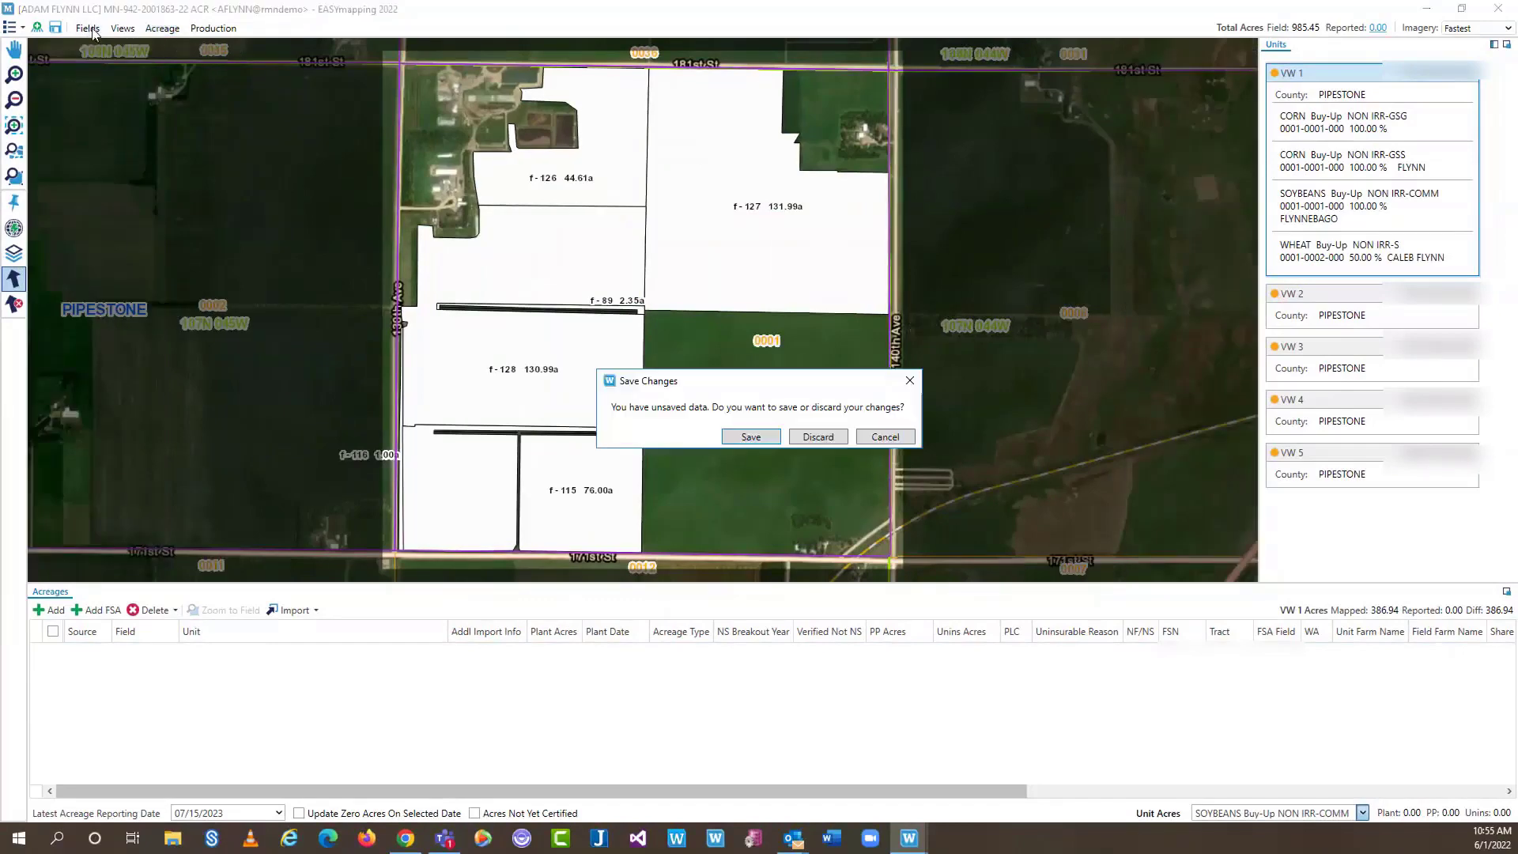
Answer the unsaved-changes prompt and select field f-95 (72.90 acres) on the field map
left_click(765, 440)
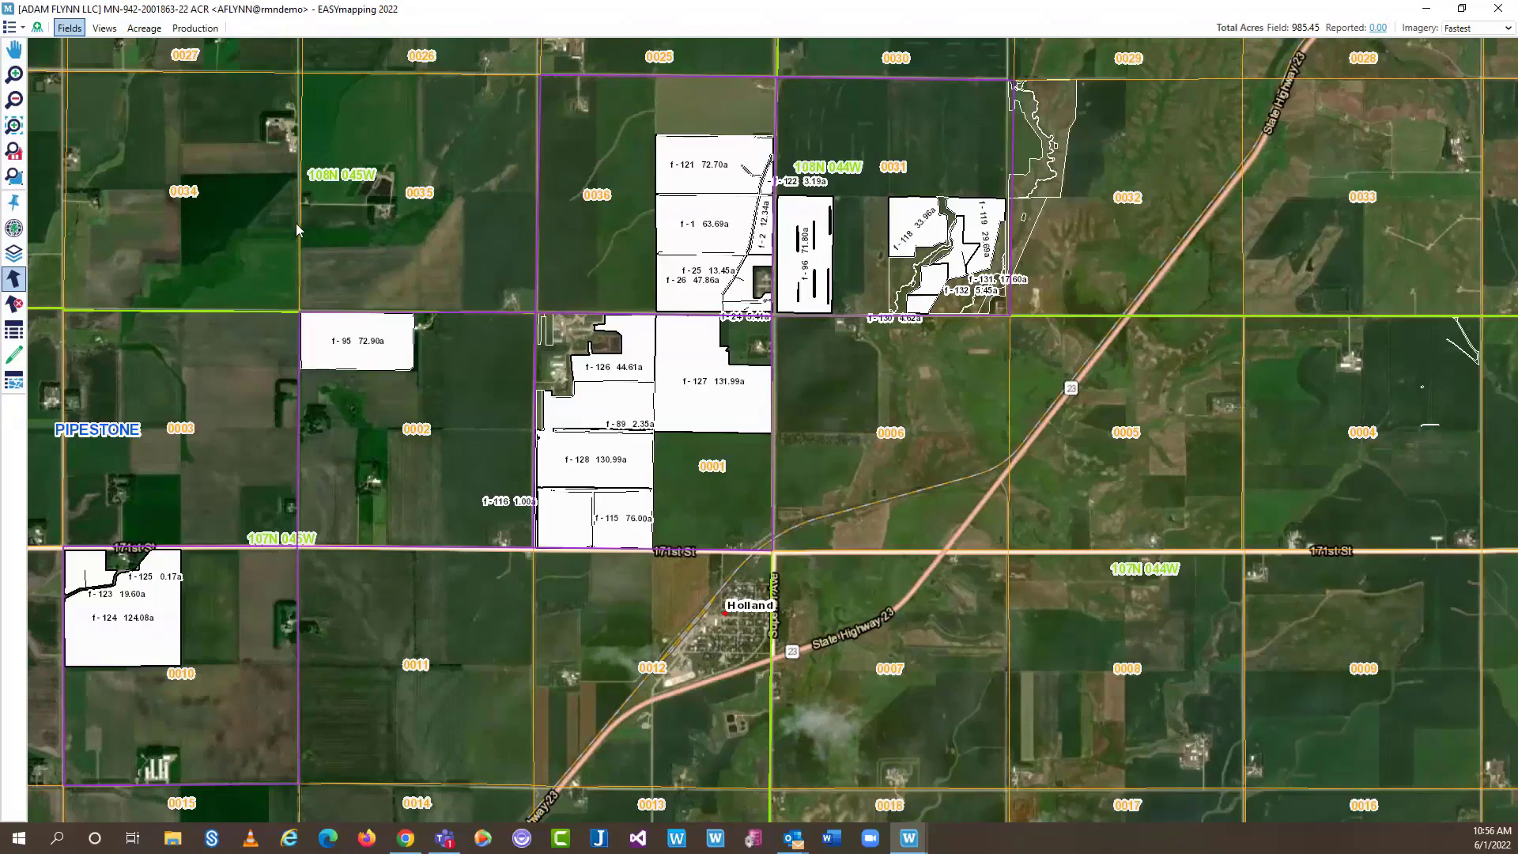
left_click(342, 333)
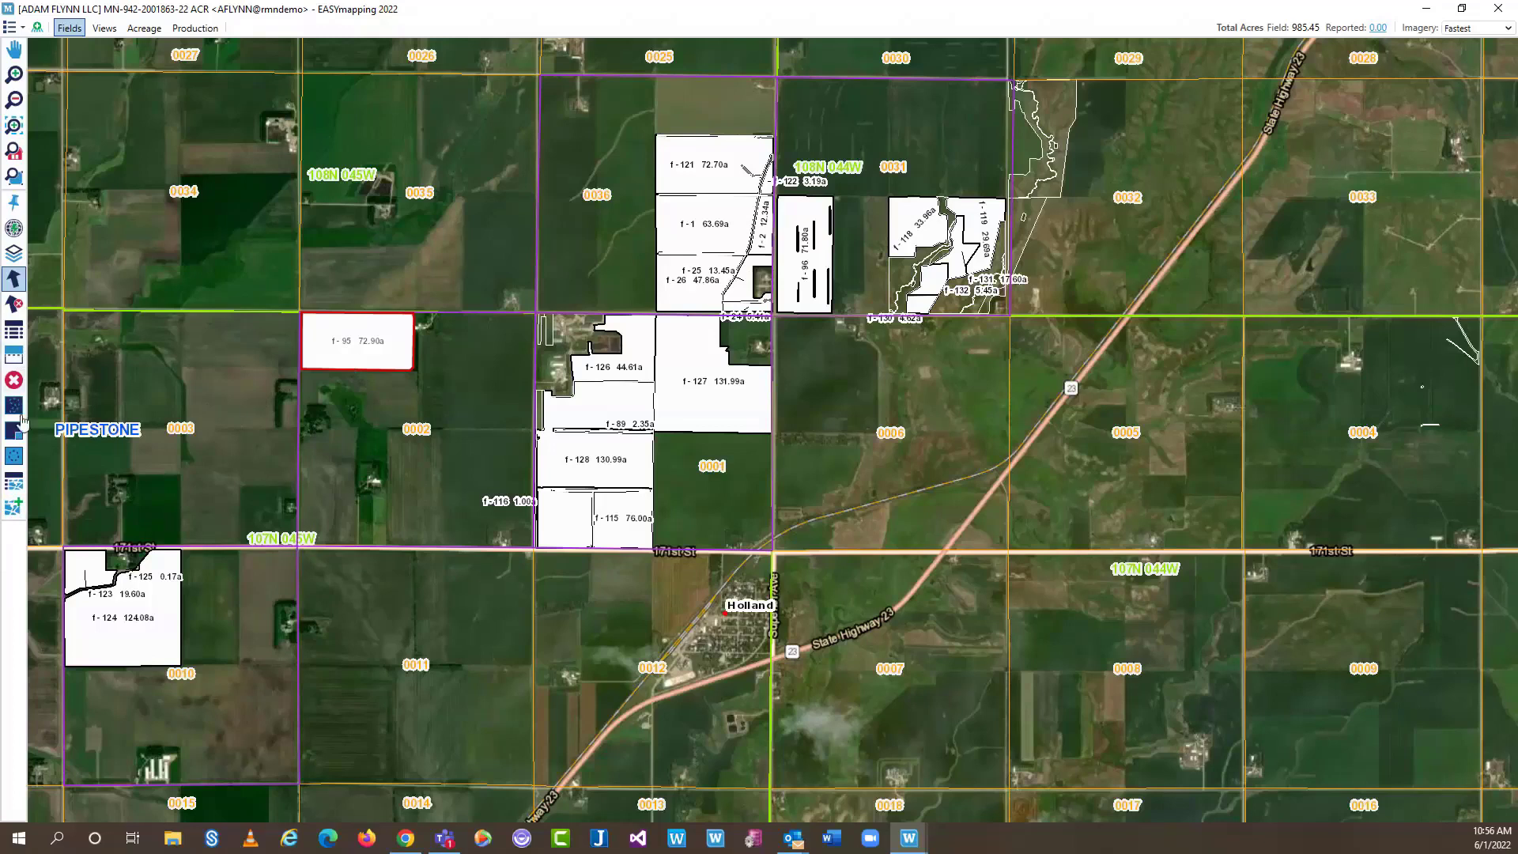
Try the Add Acreage command on field f-95, then select every field on the map with Ctrl+A
right_click(365, 363)
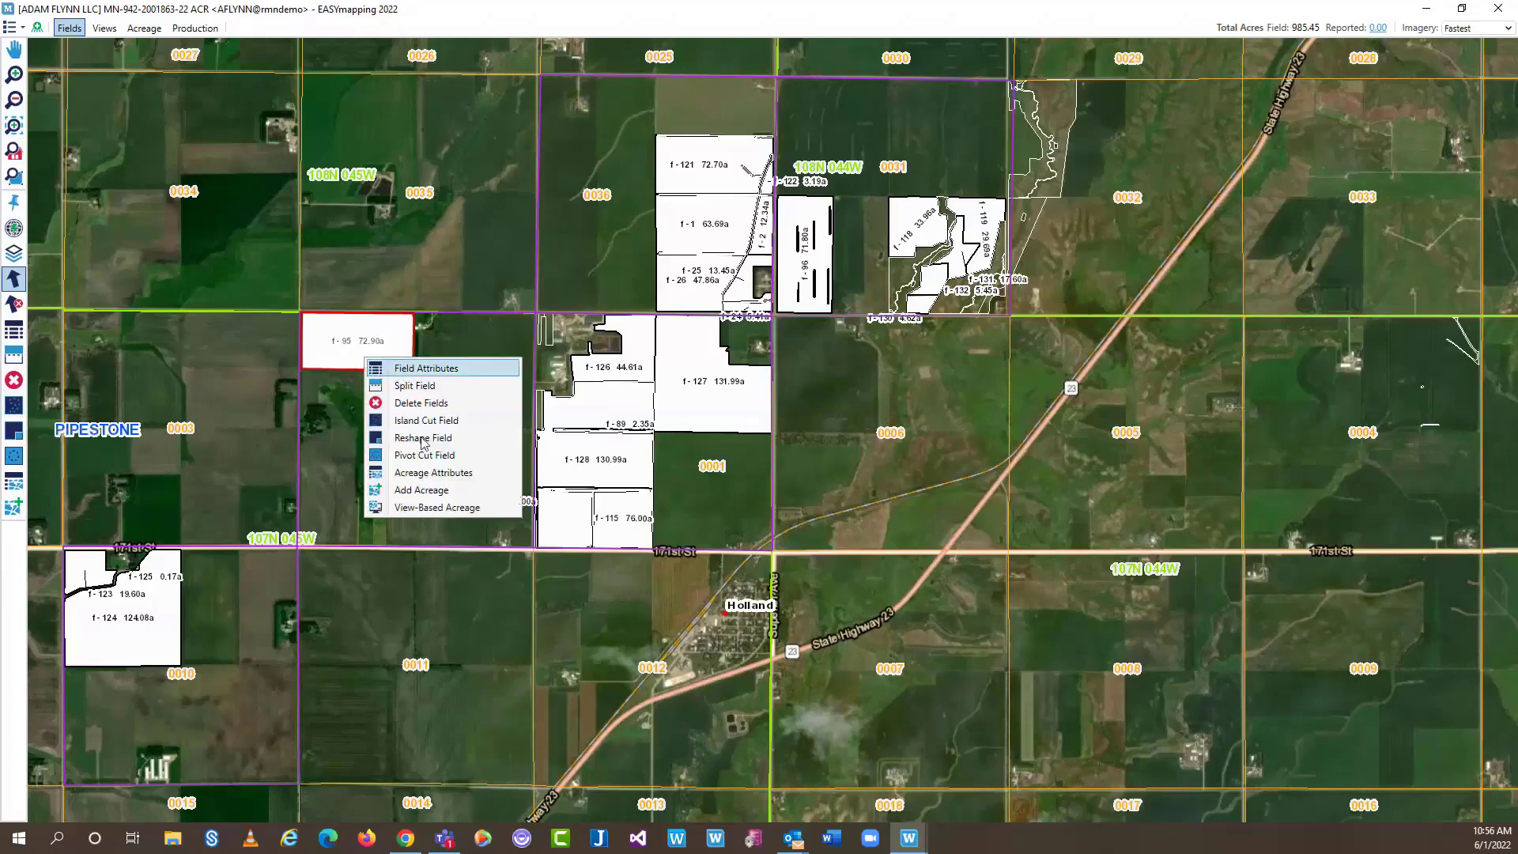
left_click(440, 492)
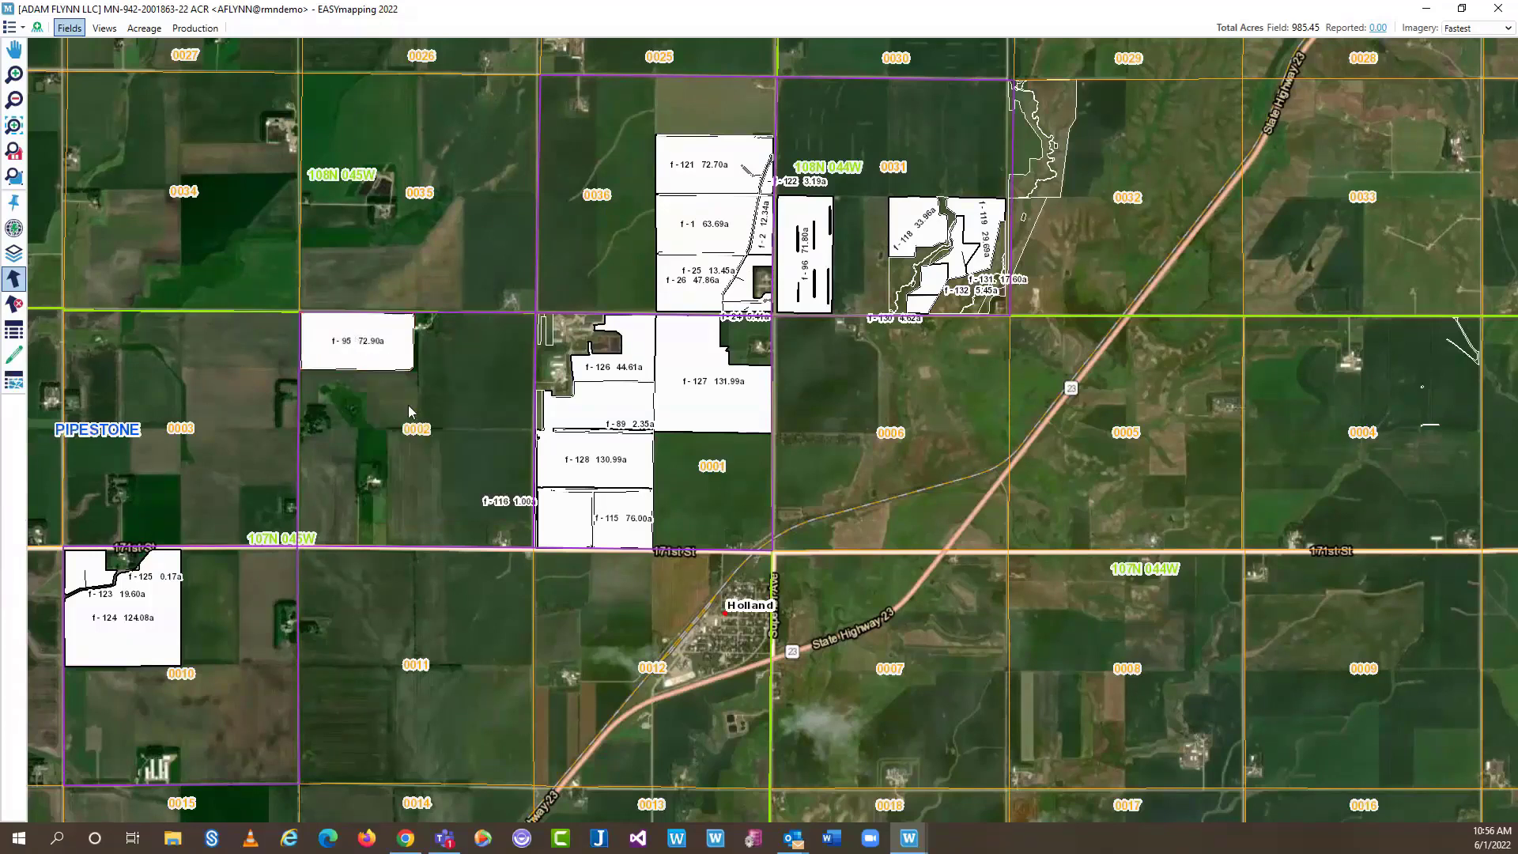
right_click(409, 411)
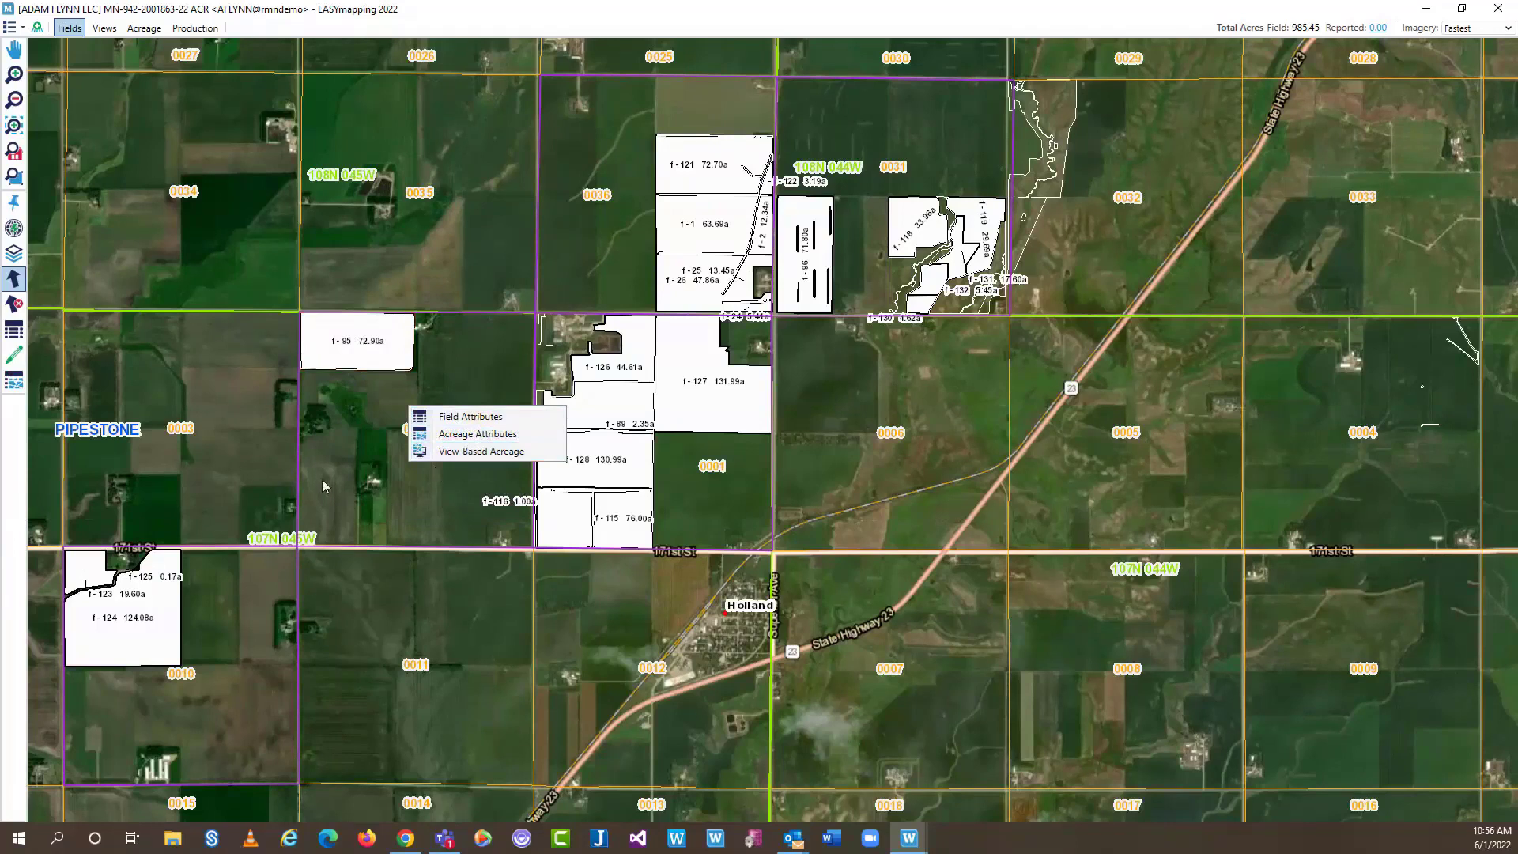
left_click(375, 355)
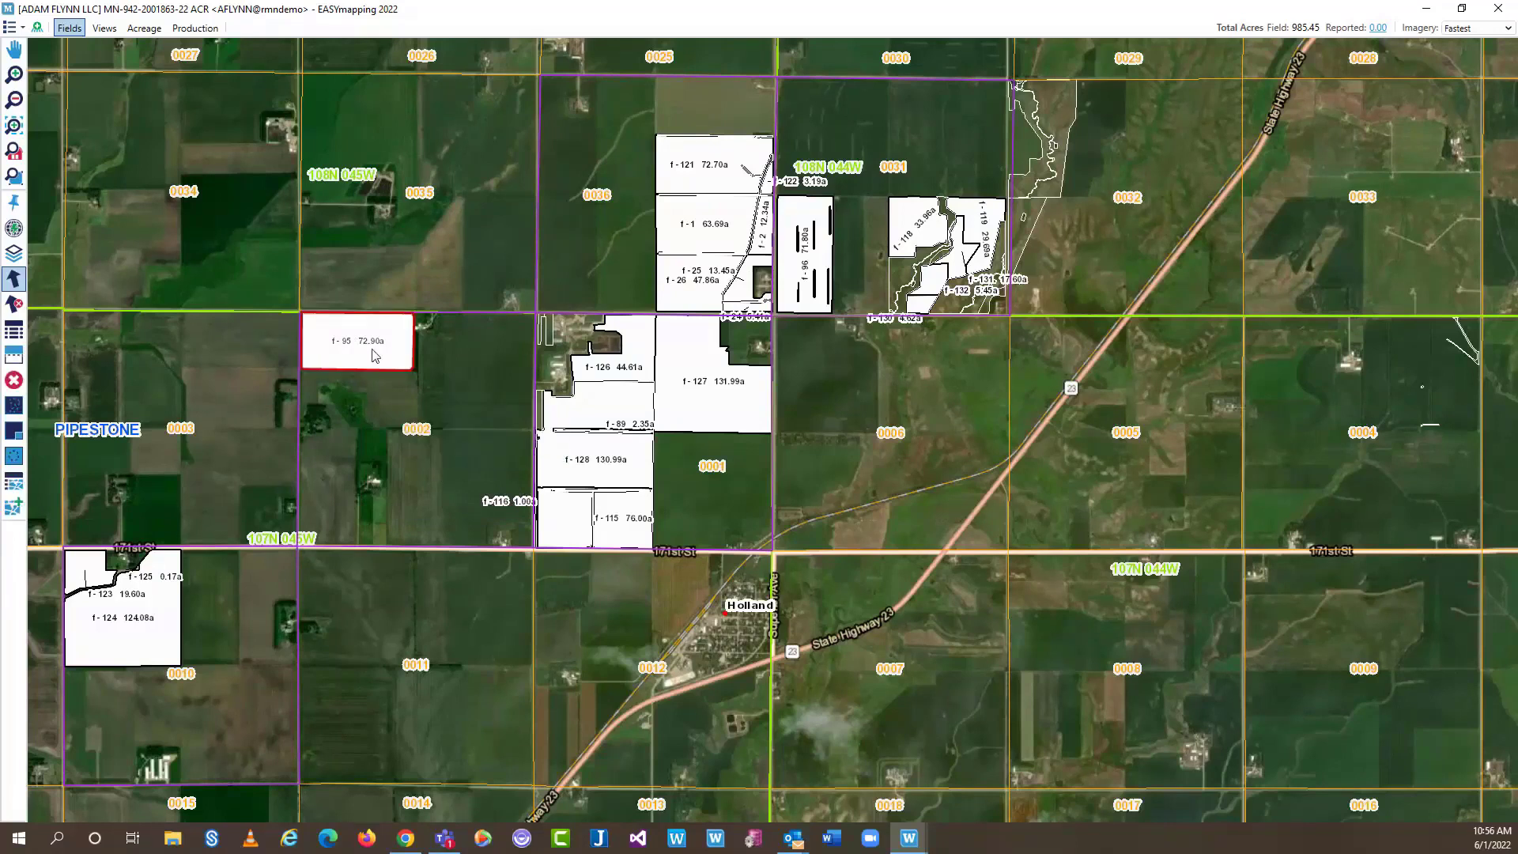
right_click(375, 355)
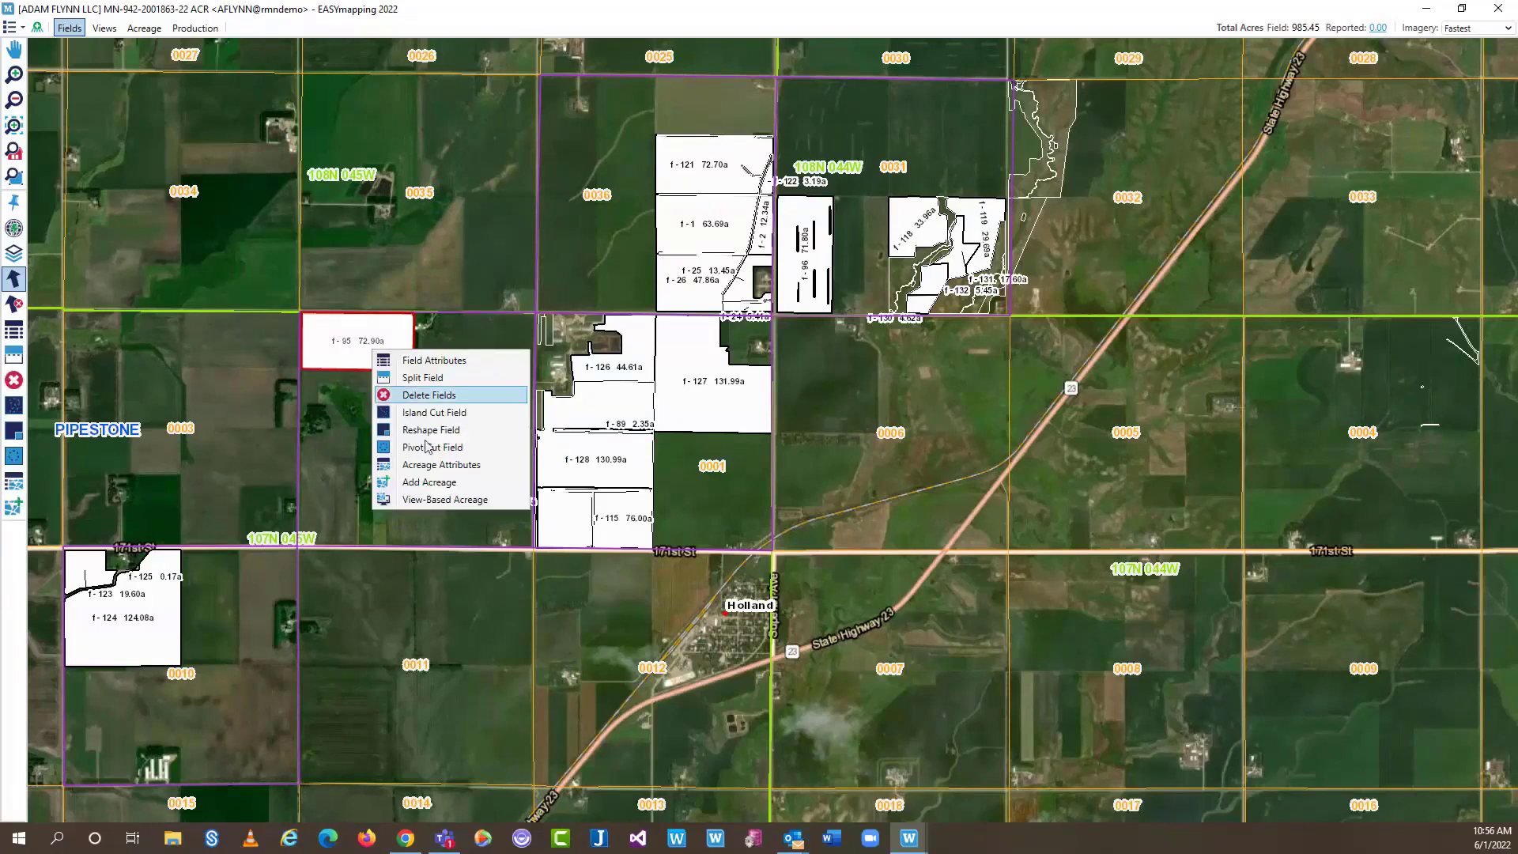
left_click(439, 482)
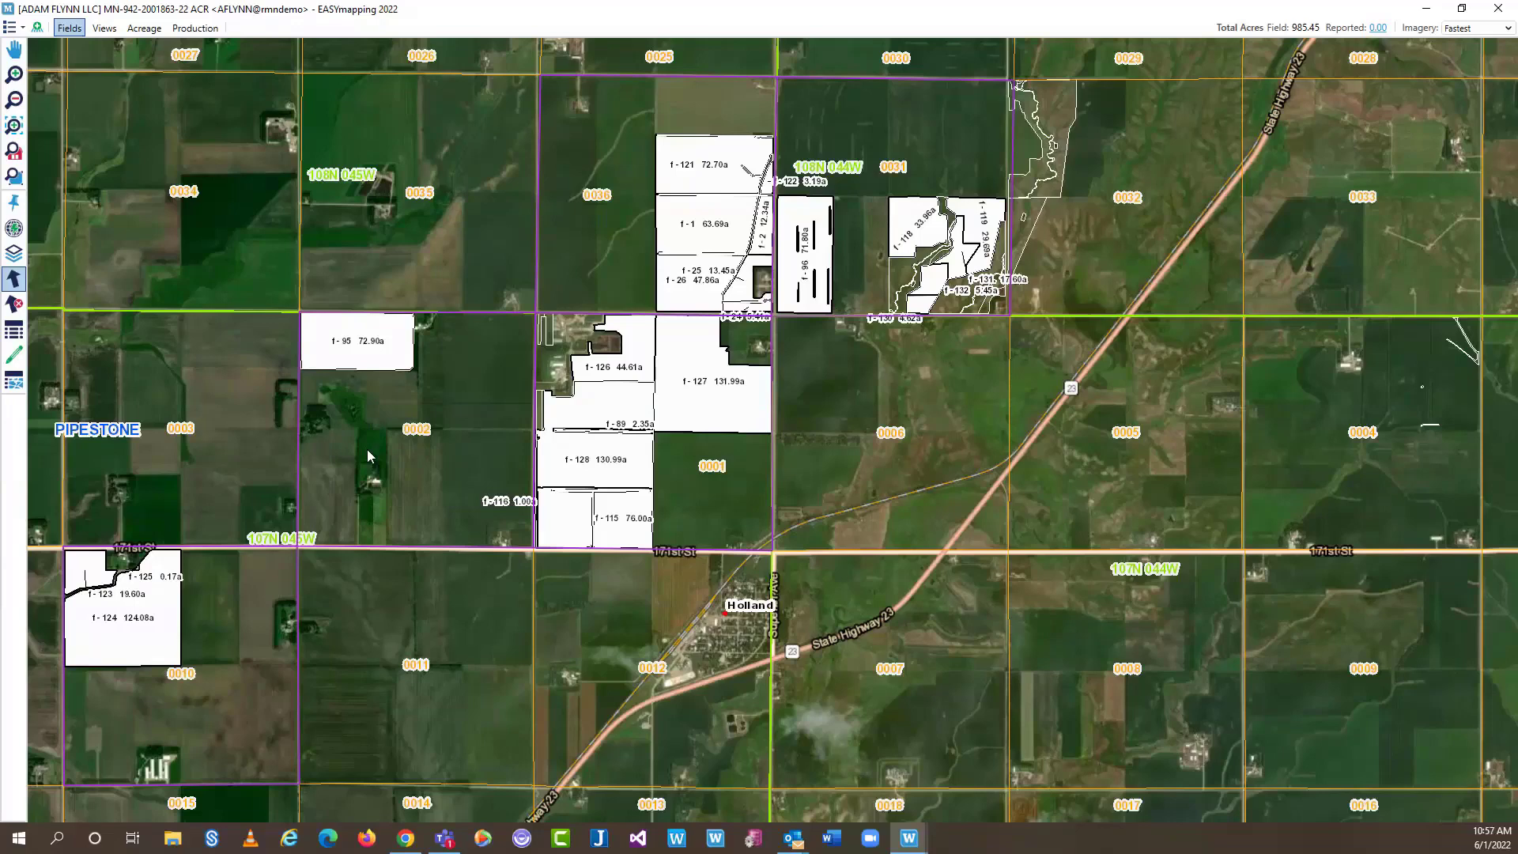
key("ctrl+a")
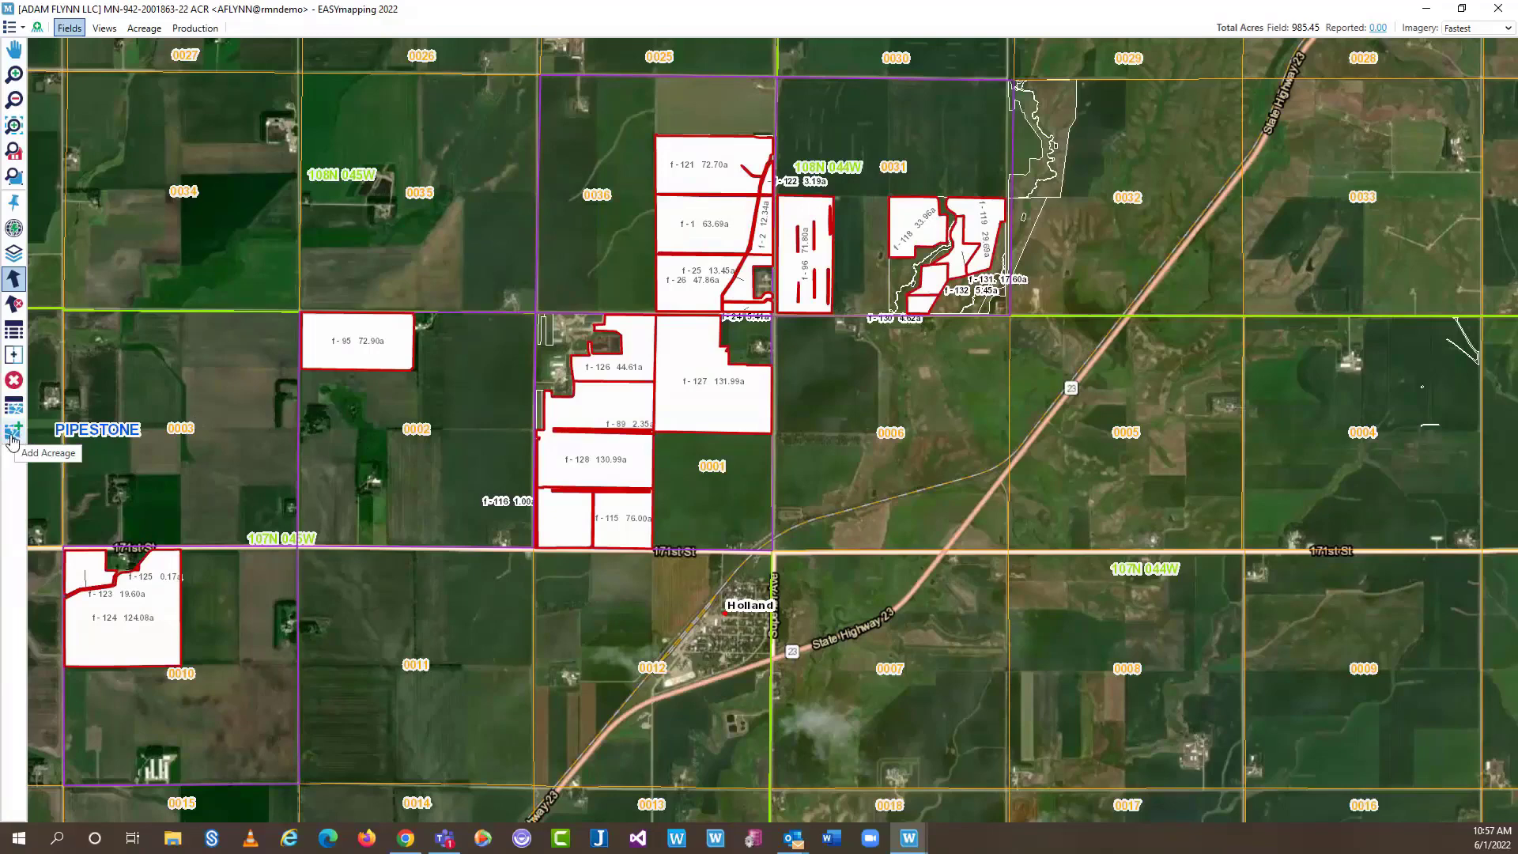
Open the Add Acreage tool to show the Units and Acreages panels for the selected fields
left_click(11, 437)
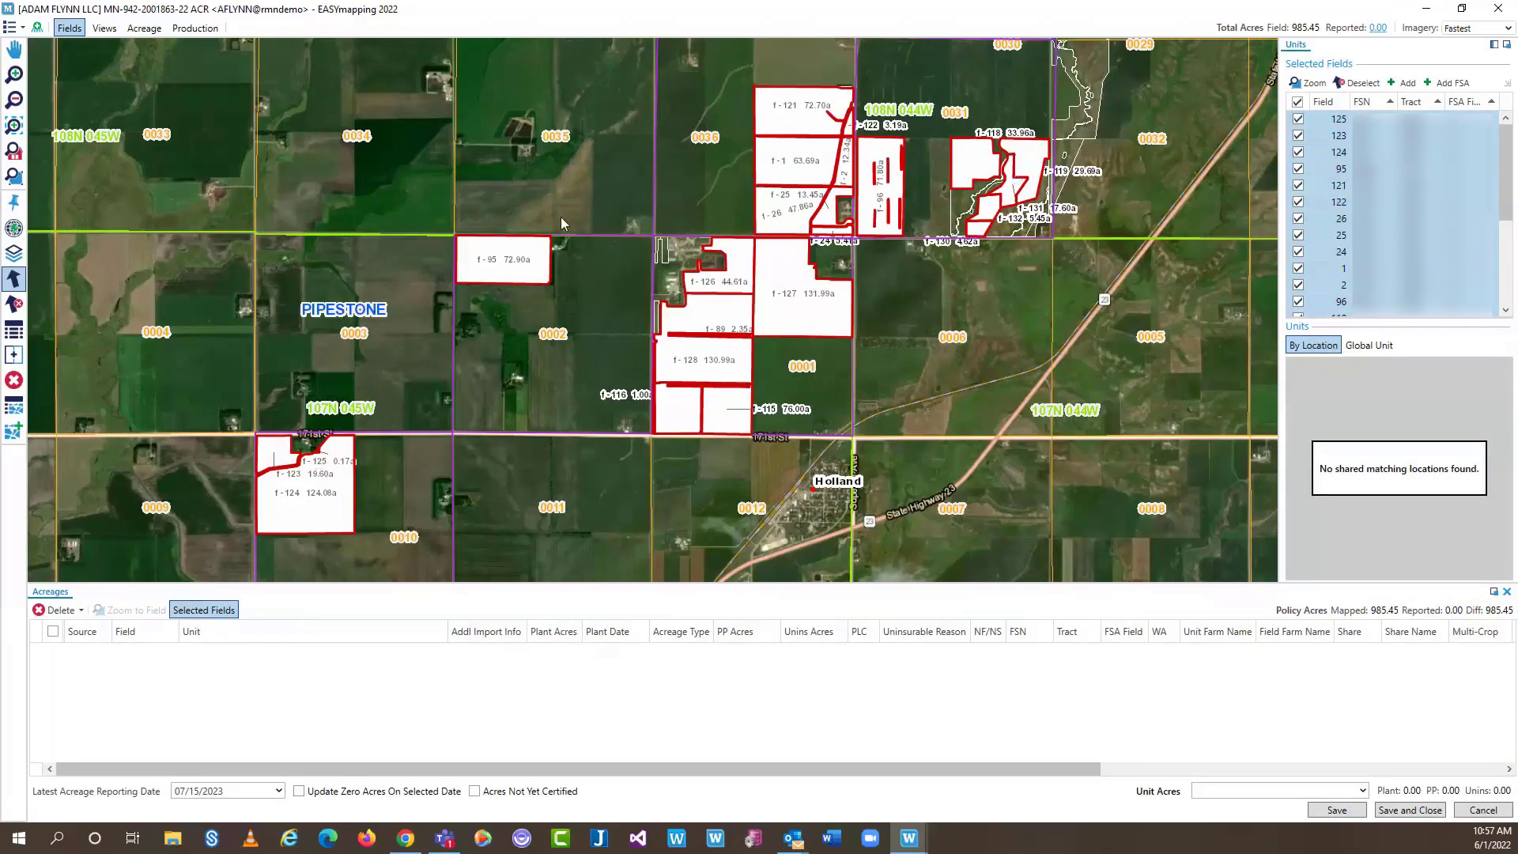
Reselect all mapped fields, then uncheck every field in the Selected Fields list
left_click(13, 305)
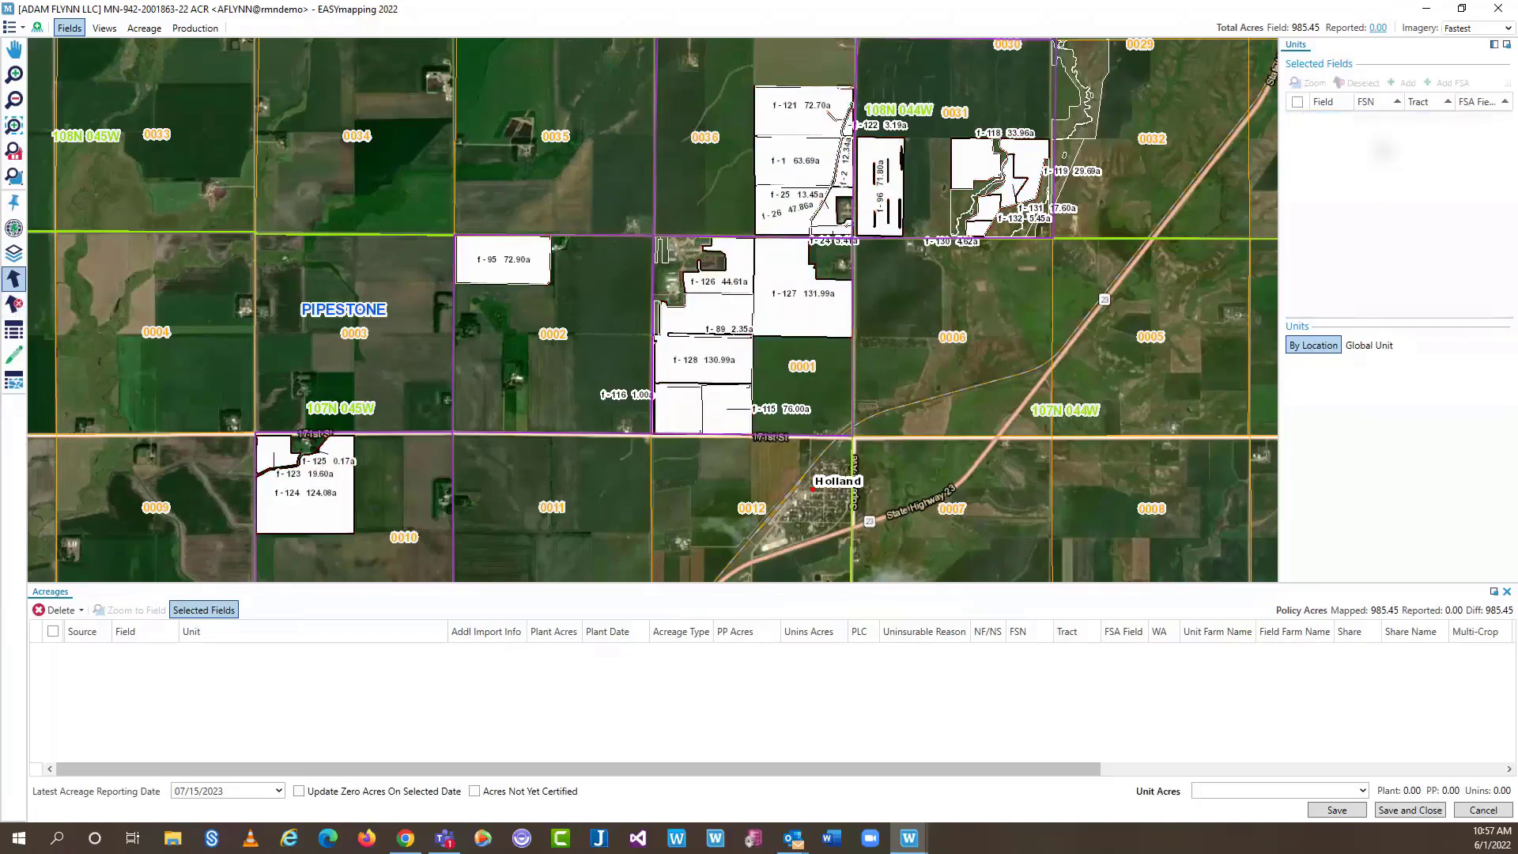
left_click(503, 269)
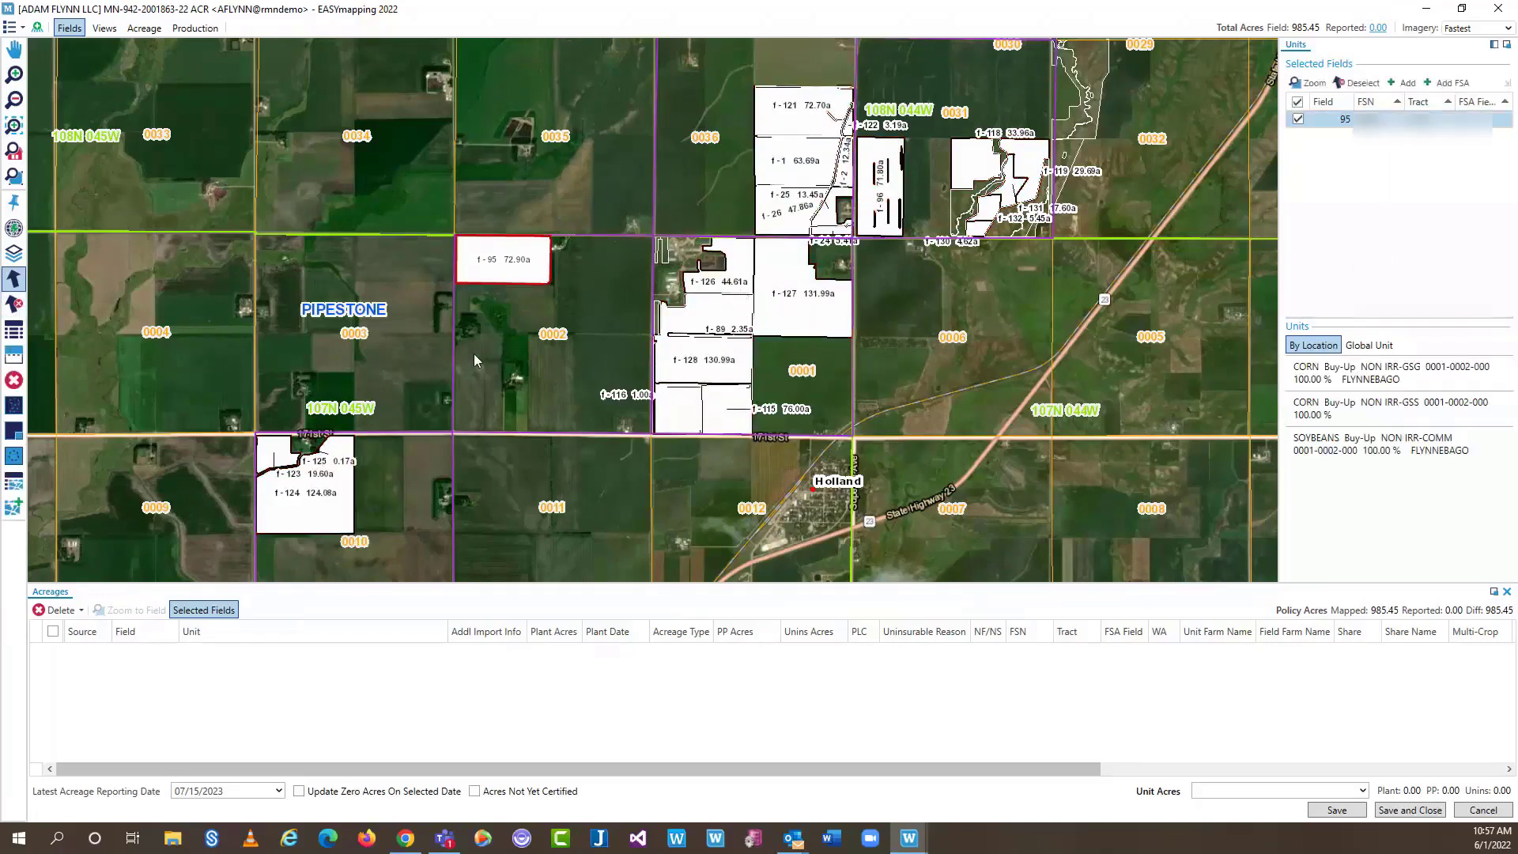
key("ctrl+a")
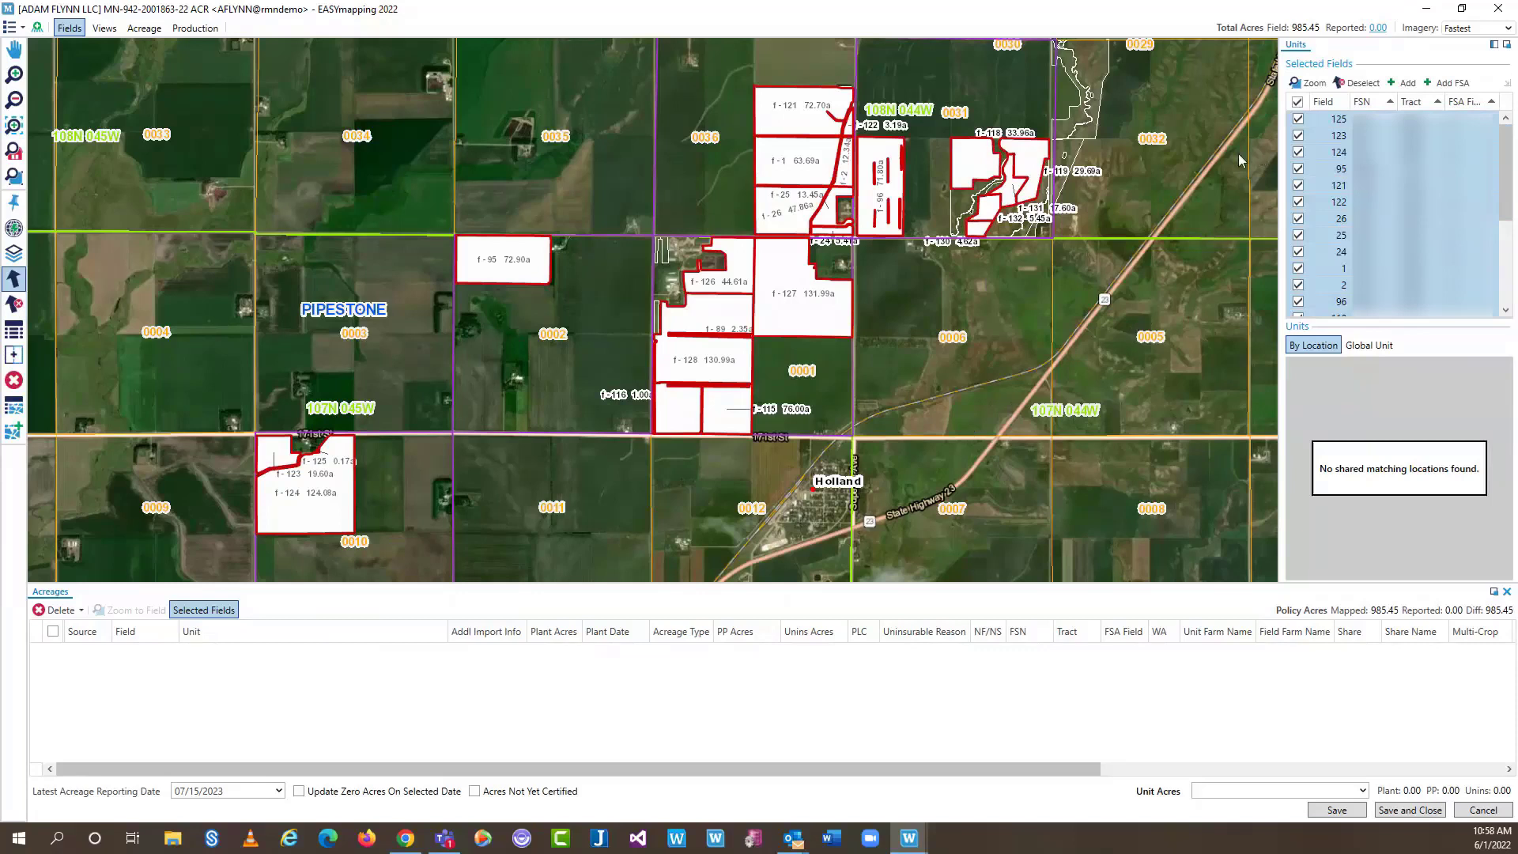
left_click(1297, 102)
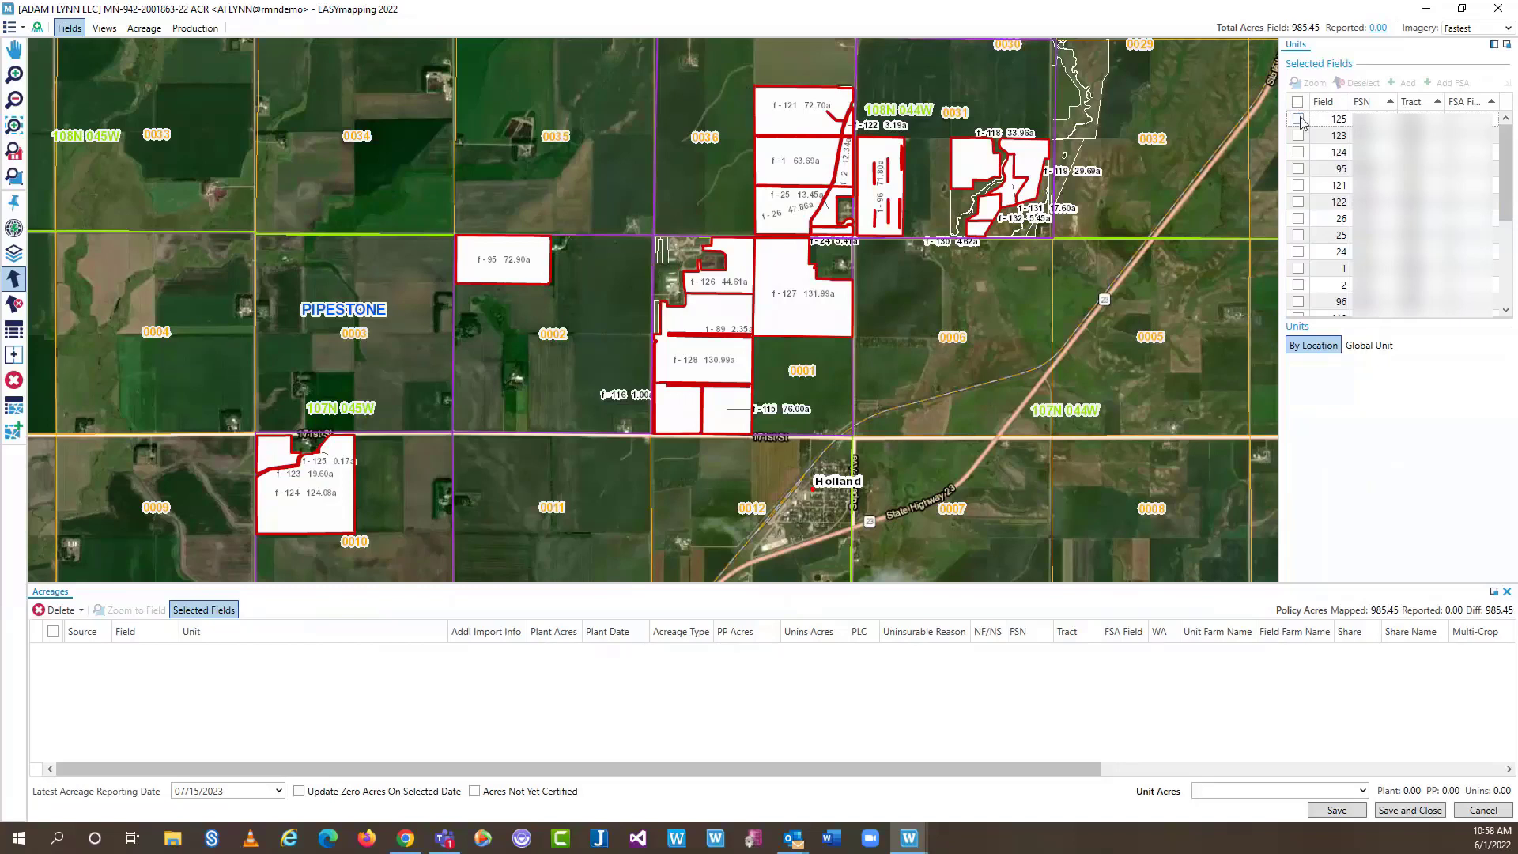
Trial-check and uncheck fields 125, 123, 124, 95, 121 and 122 in Selected Fields
left_click(1298, 120)
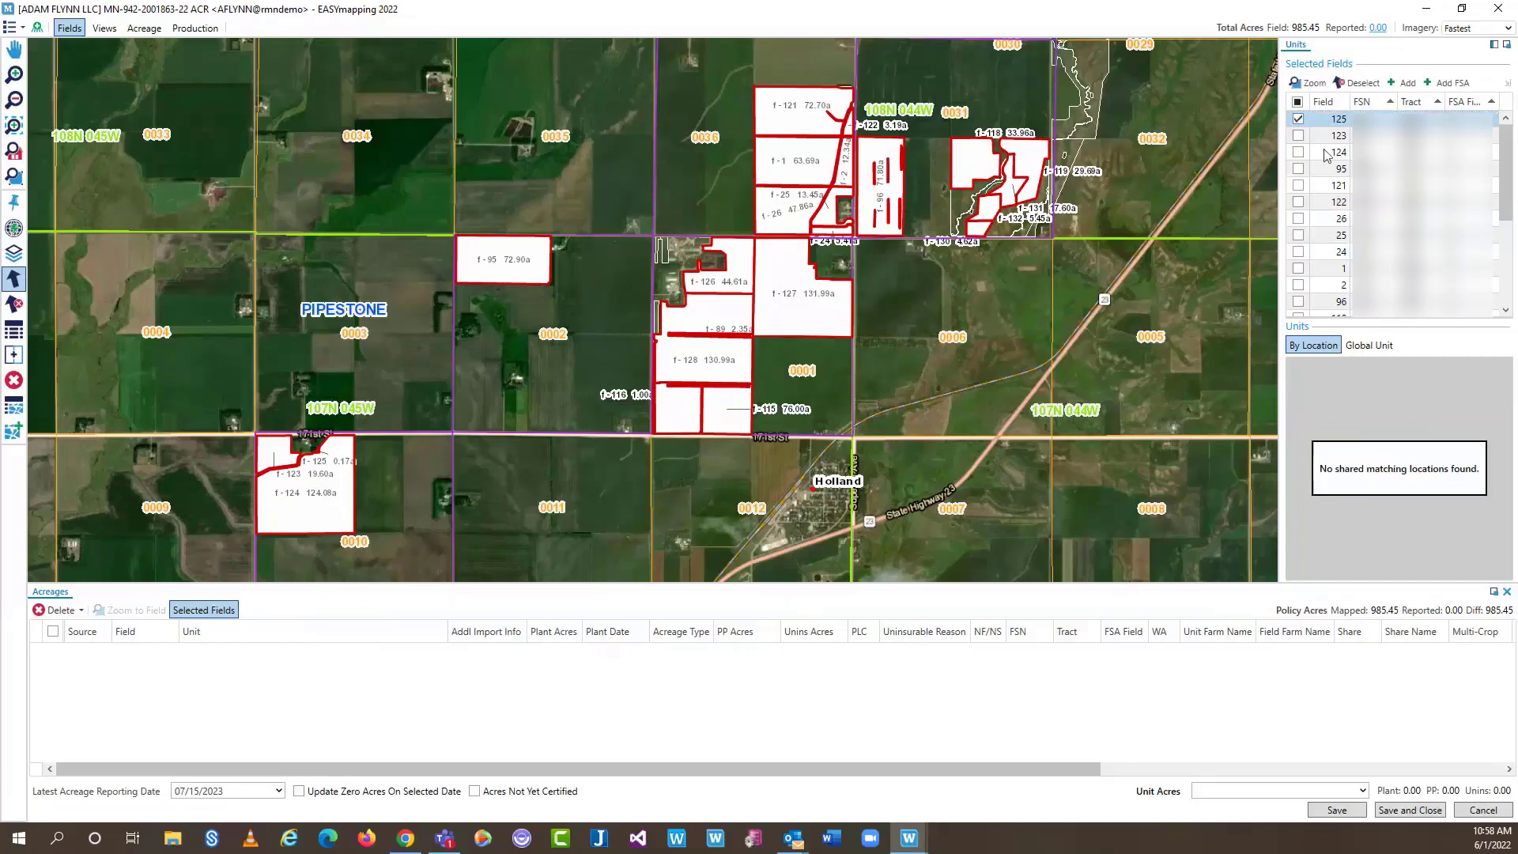
left_click(1298, 135)
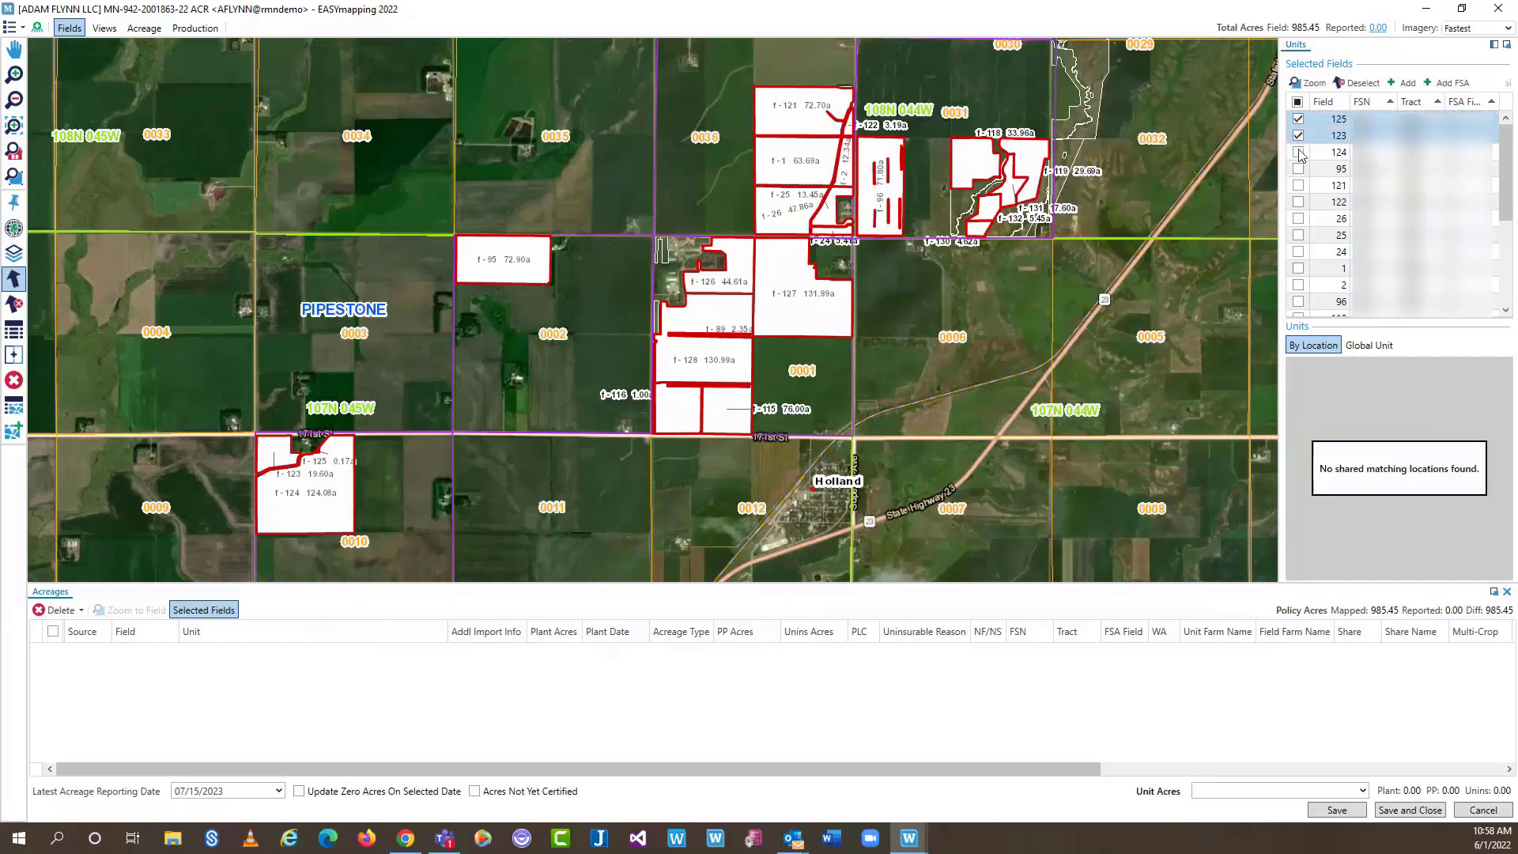
left_click(1298, 152)
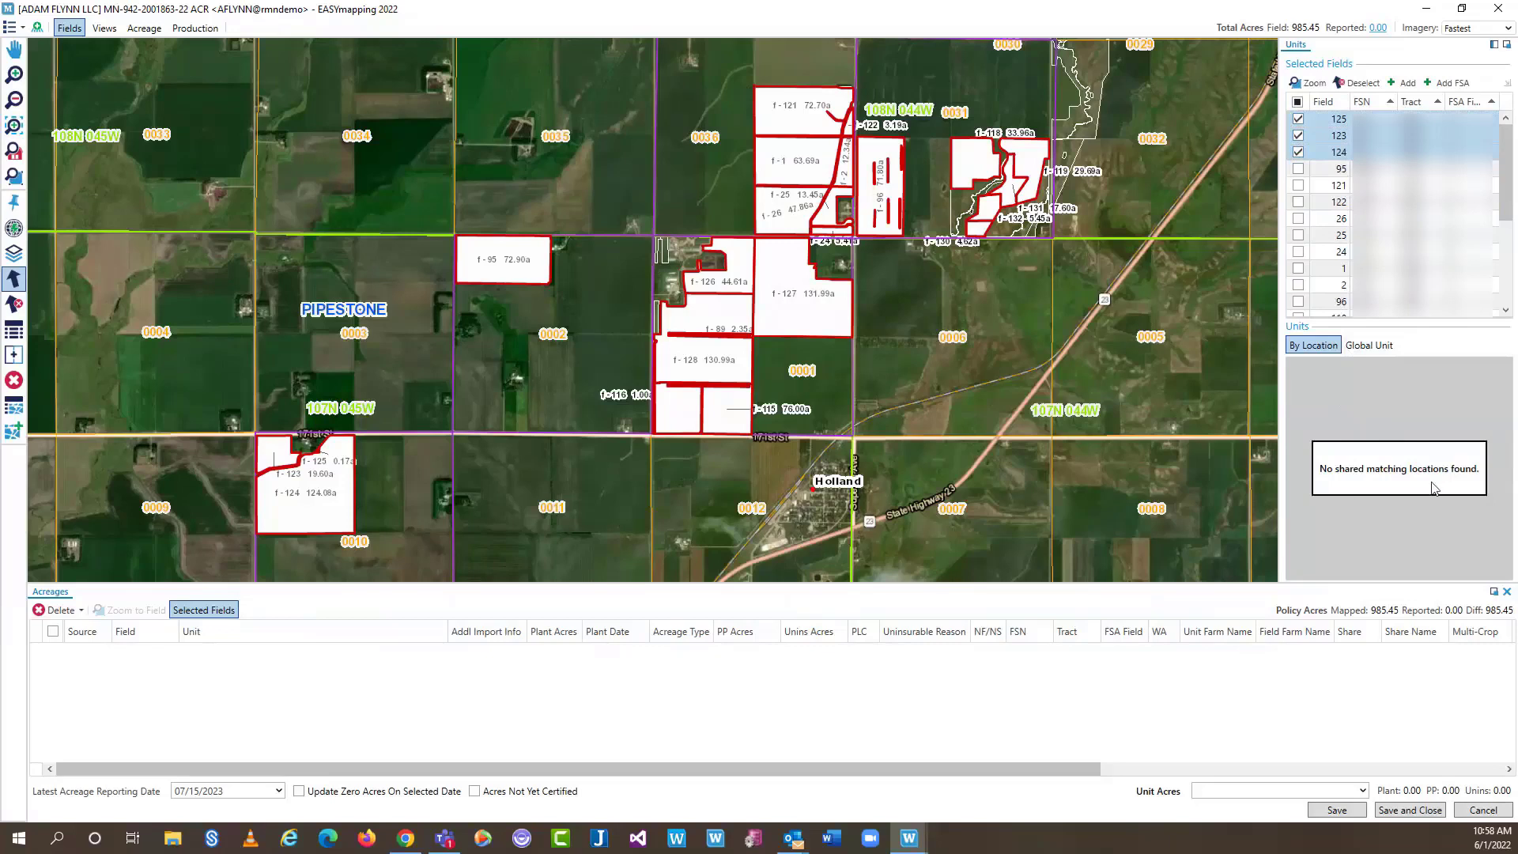
left_click(1297, 152)
left_click(1297, 136)
left_click(1298, 119)
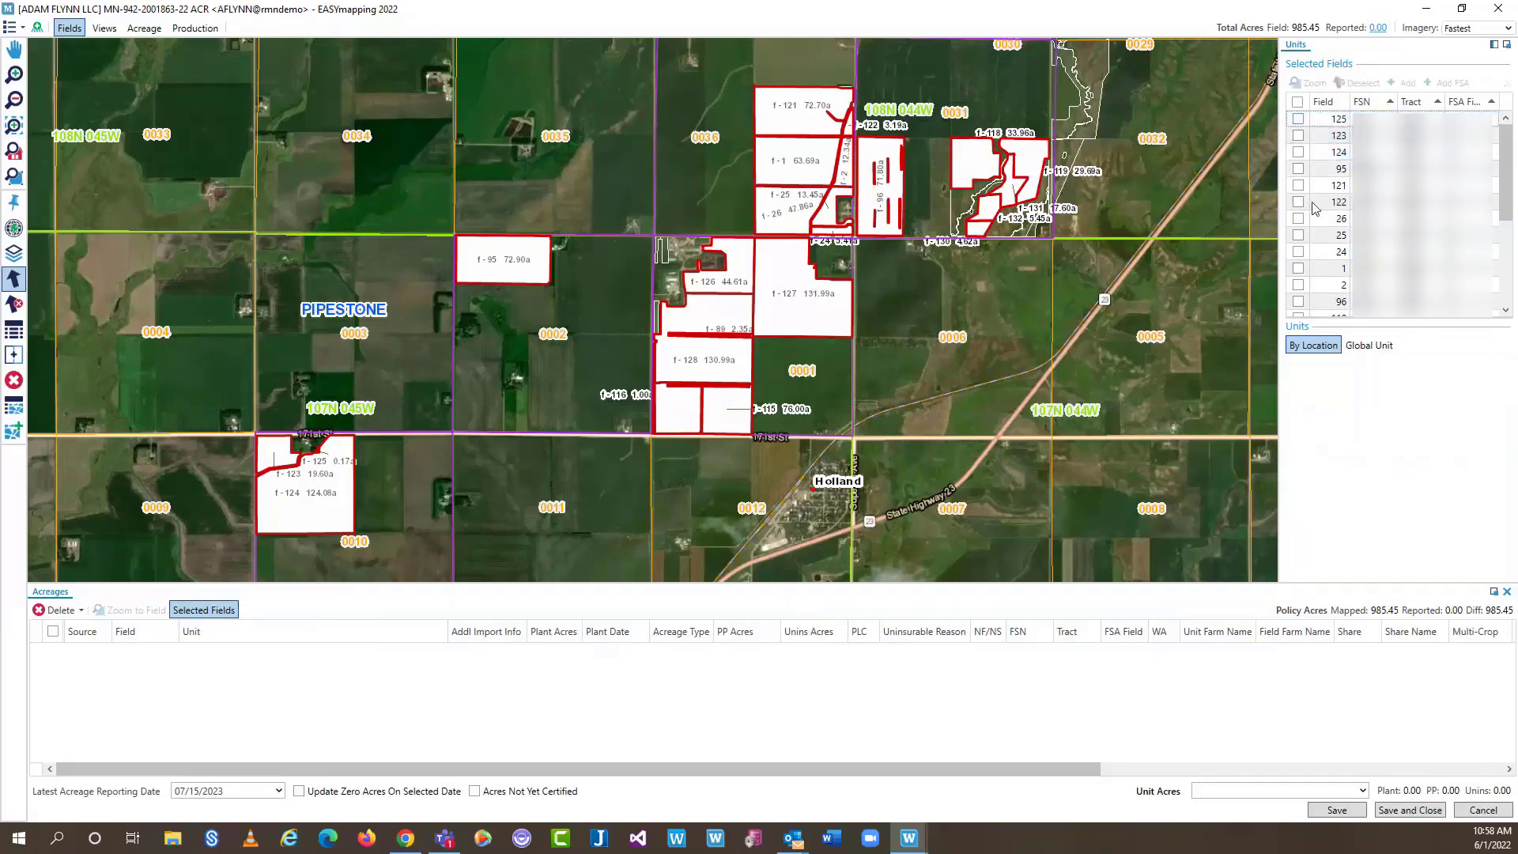
left_click(1297, 168)
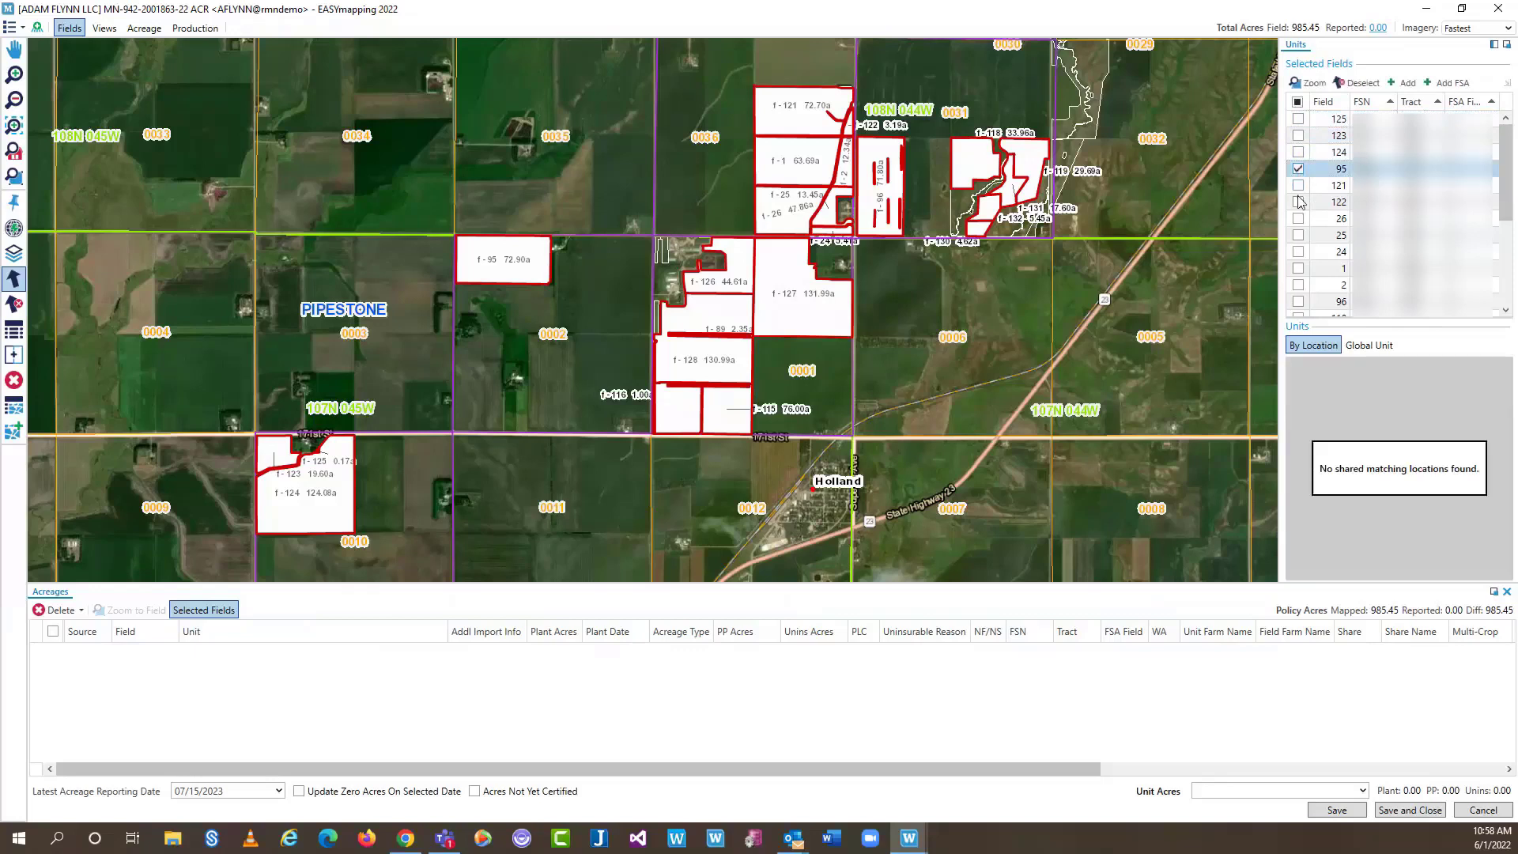
left_click(1297, 188)
left_click(1298, 202)
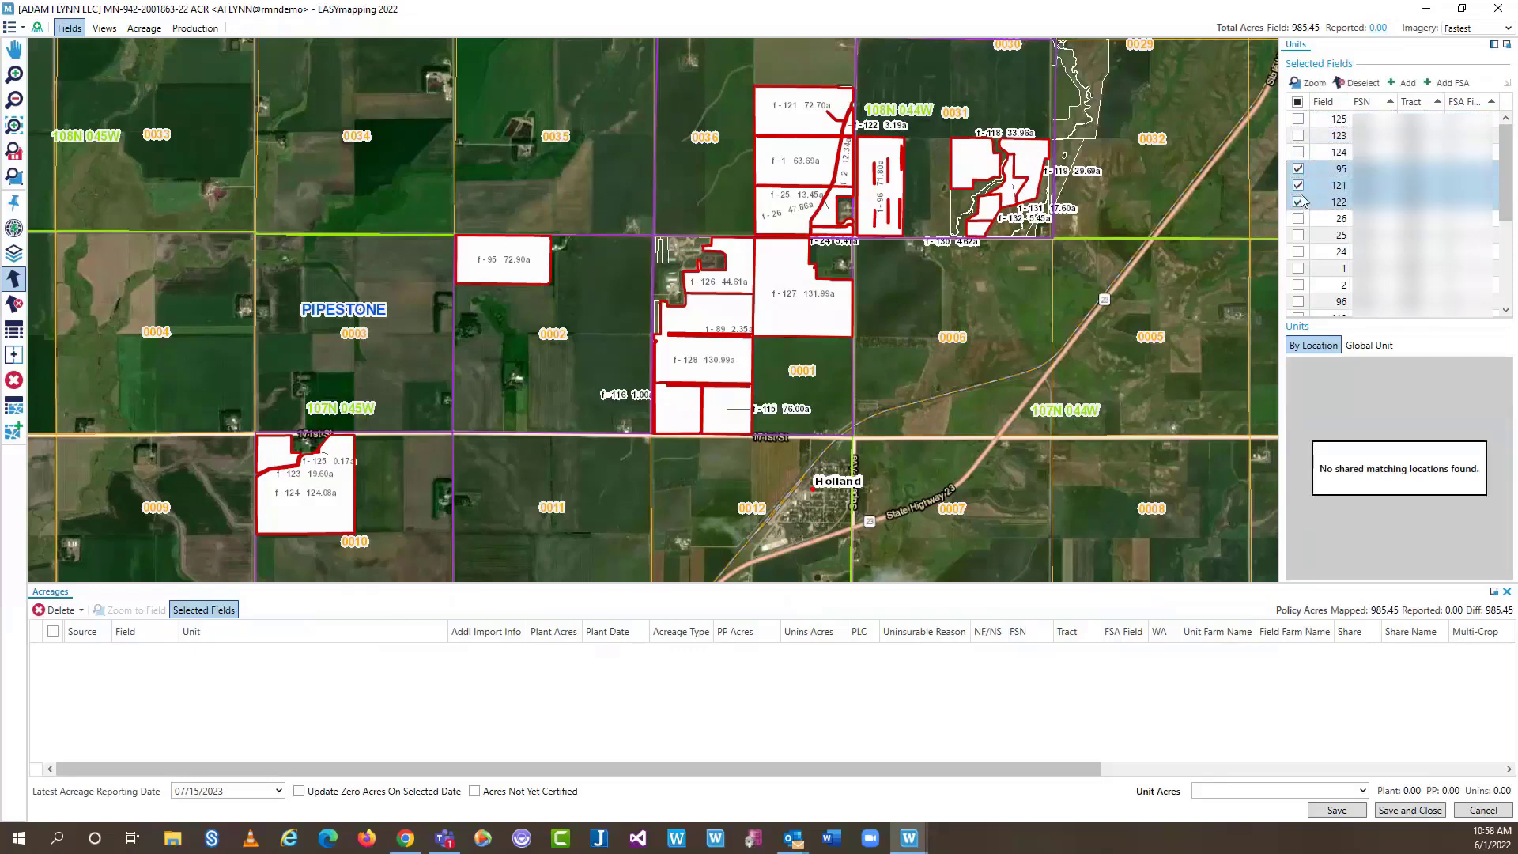
left_click(1298, 202)
left_click(1297, 184)
left_click(1297, 168)
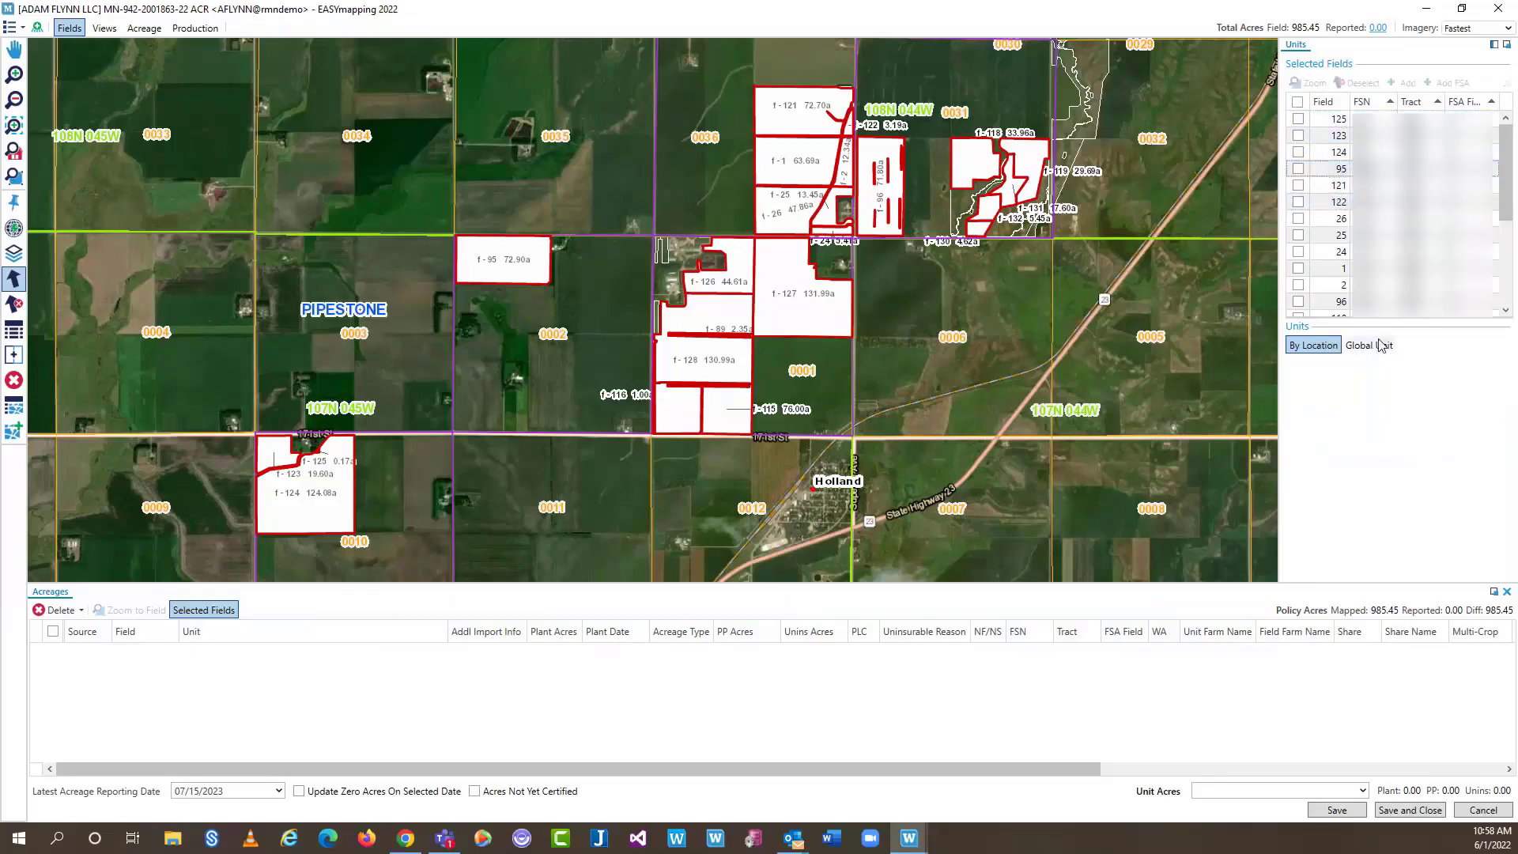
Recheck fields 125, 123 and 124, then clear the whole field selection with Deselect
scroll(1494, 266, "down", 4)
scroll(1494, 266, "up", 4)
left_click(1297, 118)
left_click(1298, 136)
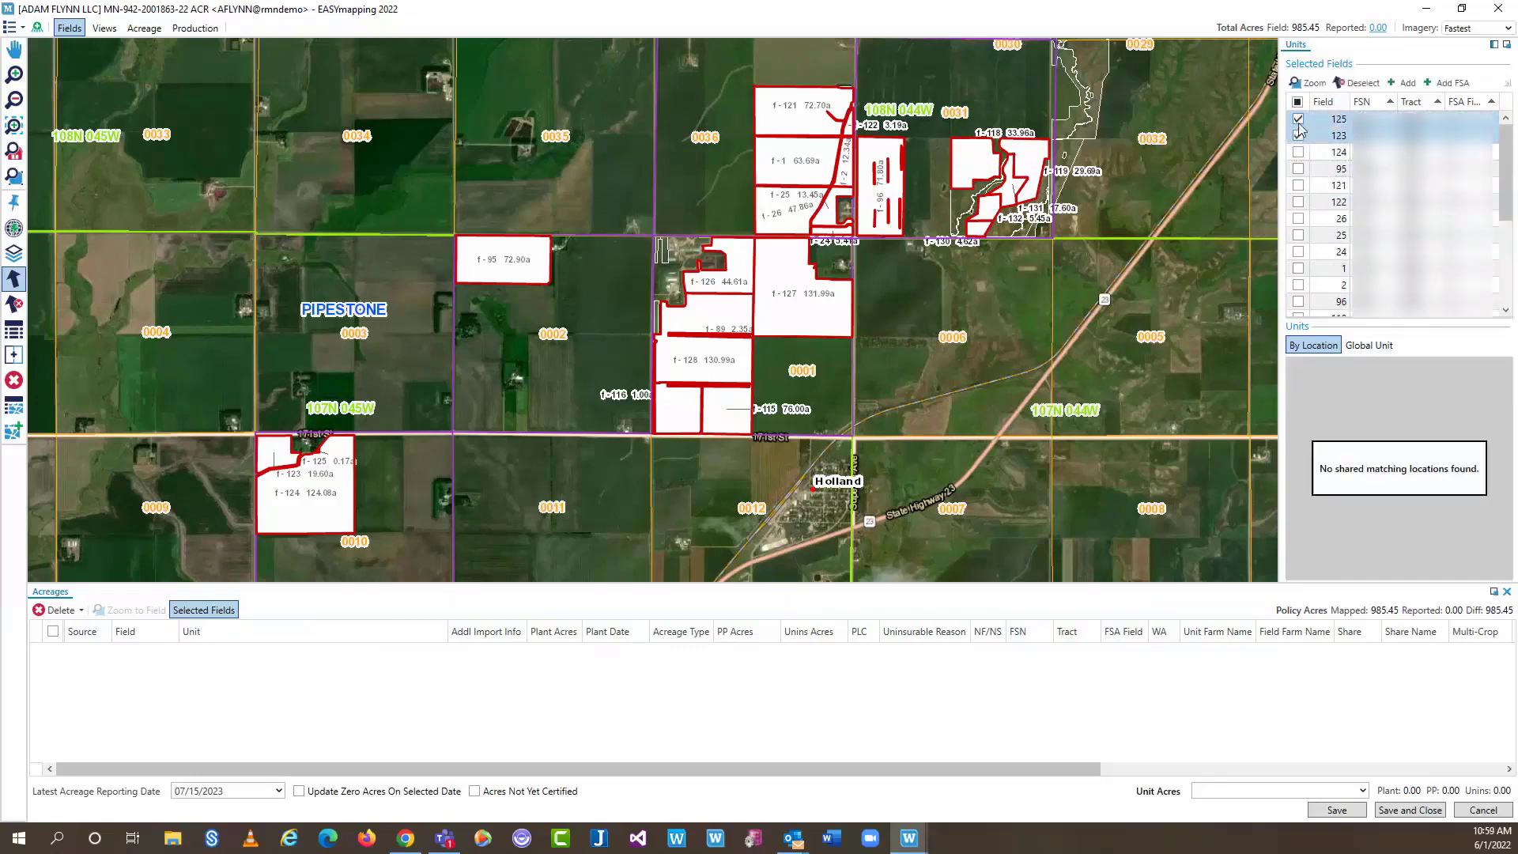
left_click(1297, 152)
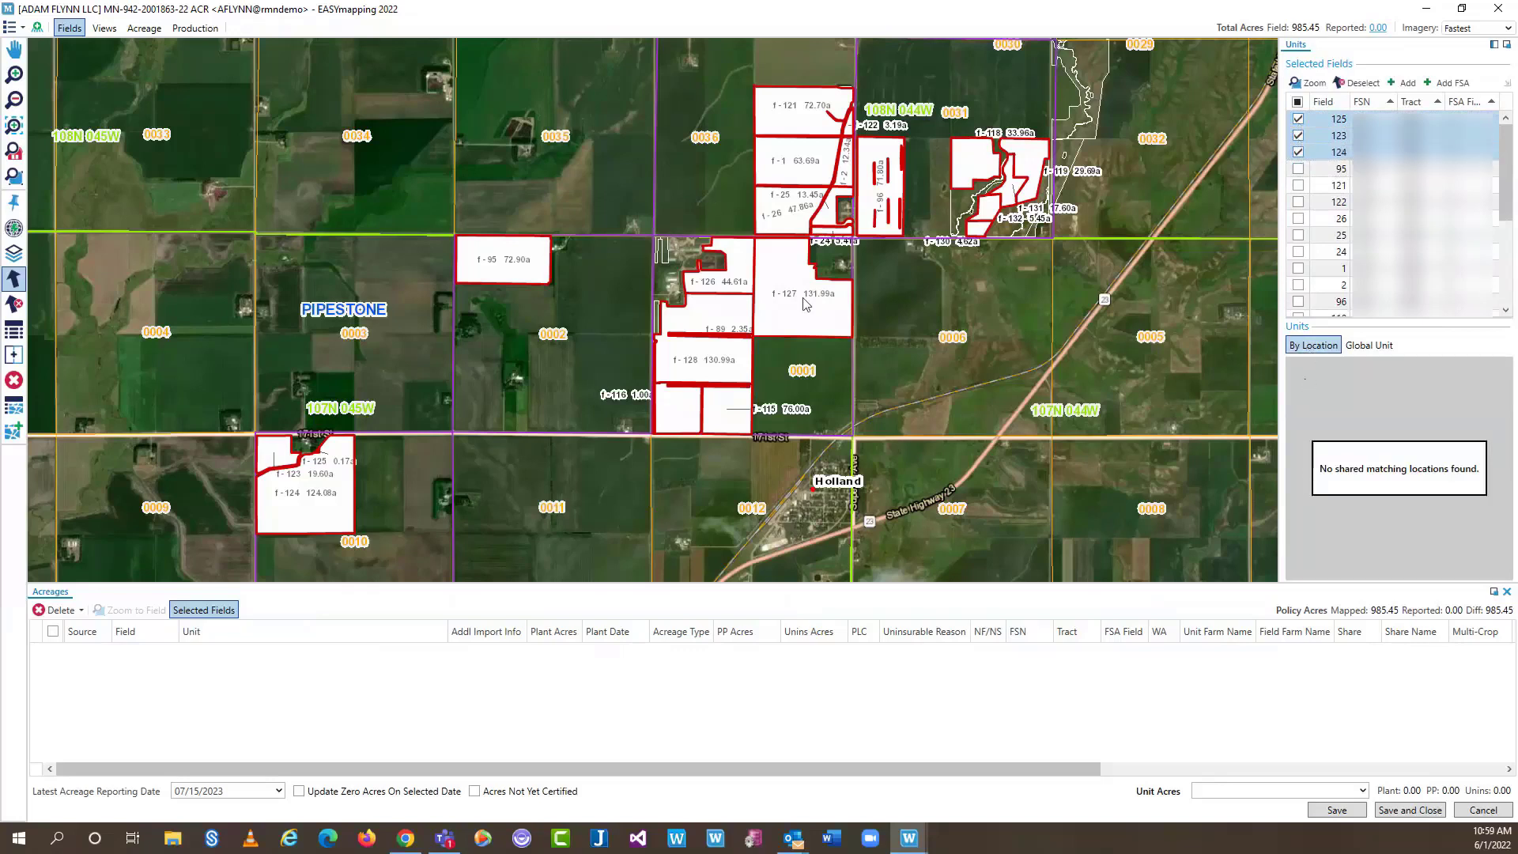
left_click(13, 303)
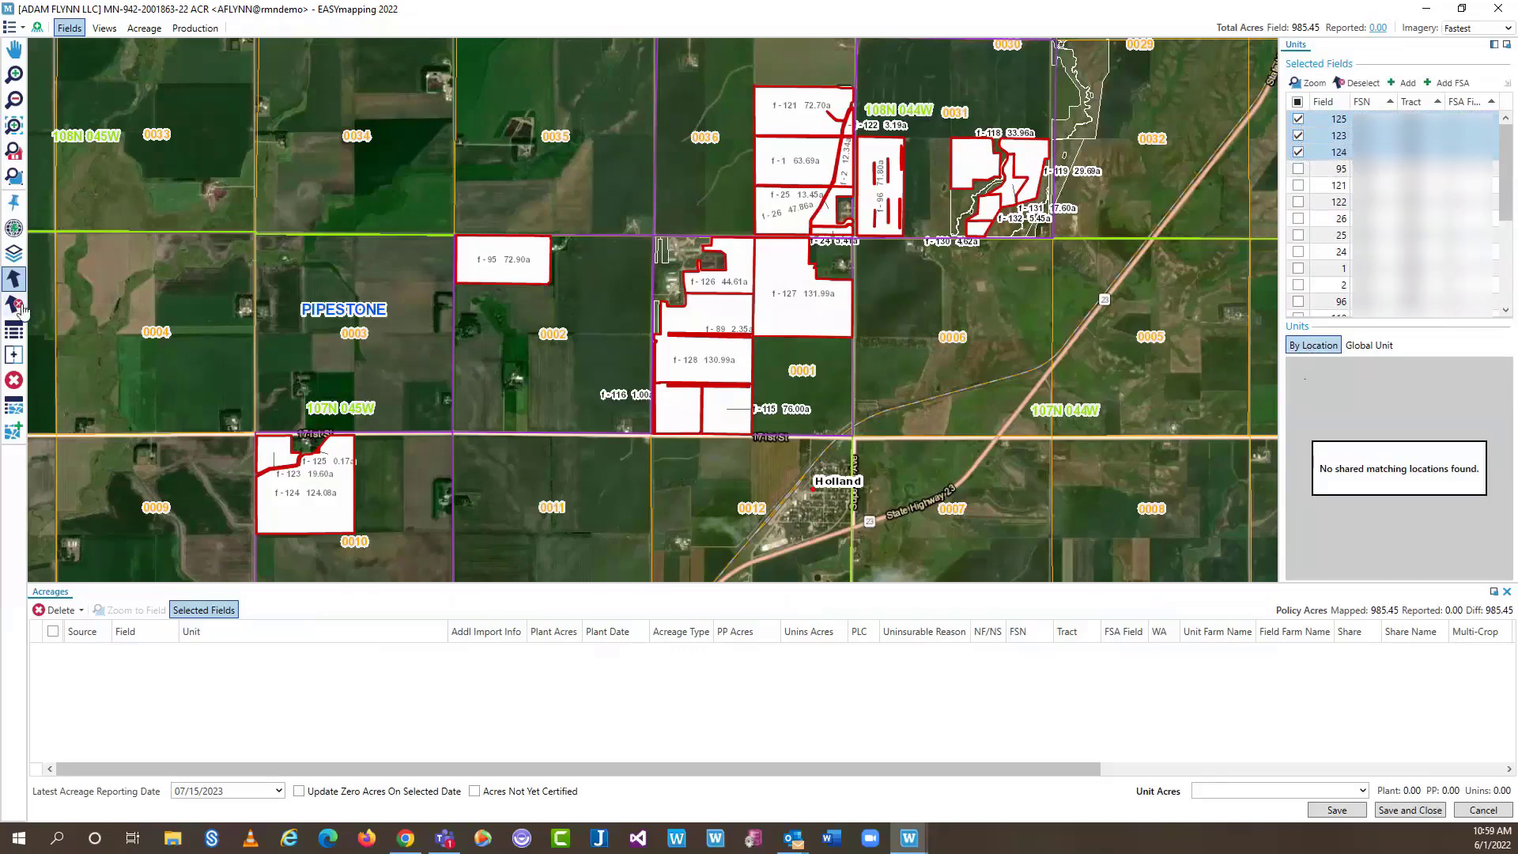
Pick the CORN NON IRR-GSS unit for field 95, then check only fields 125, 123 and 124 for Global Unit entry
left_click(517, 259)
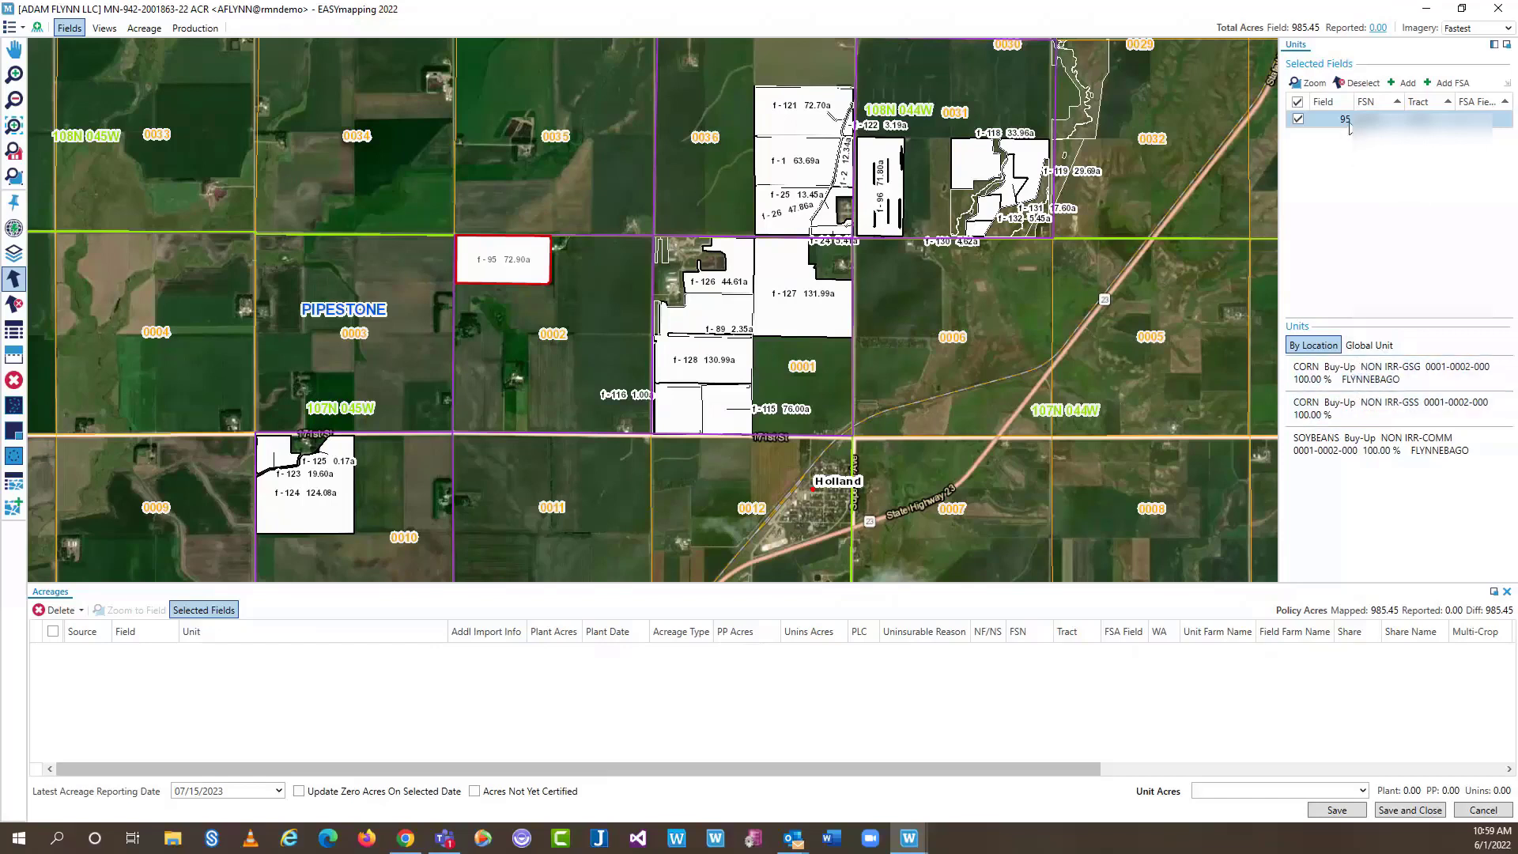
left_click(1383, 408)
left_click(1297, 101)
left_click(1297, 118)
left_click(1297, 135)
left_click(1297, 152)
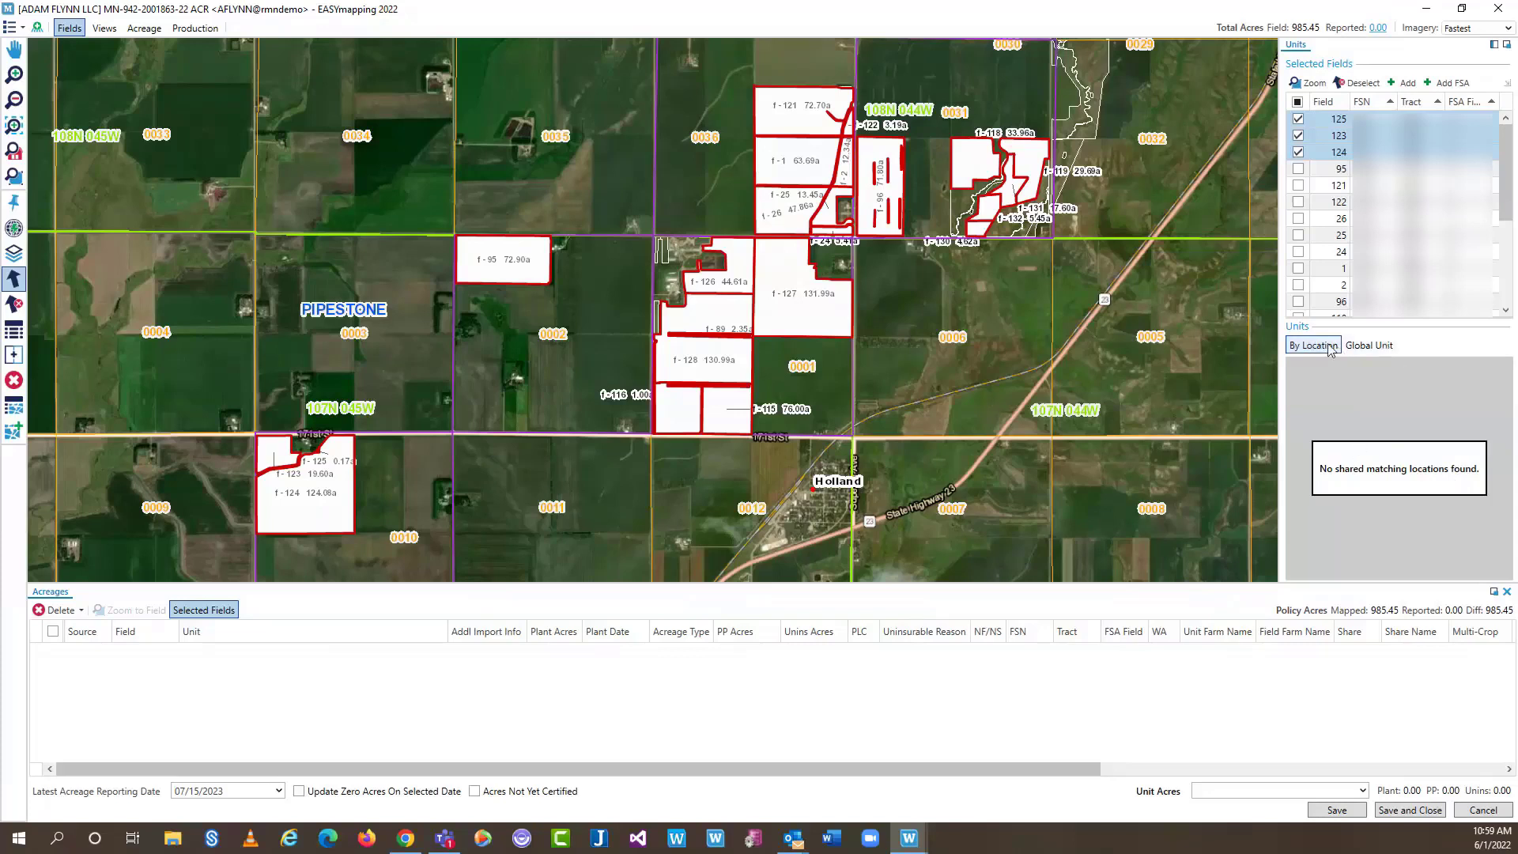
left_click(1387, 349)
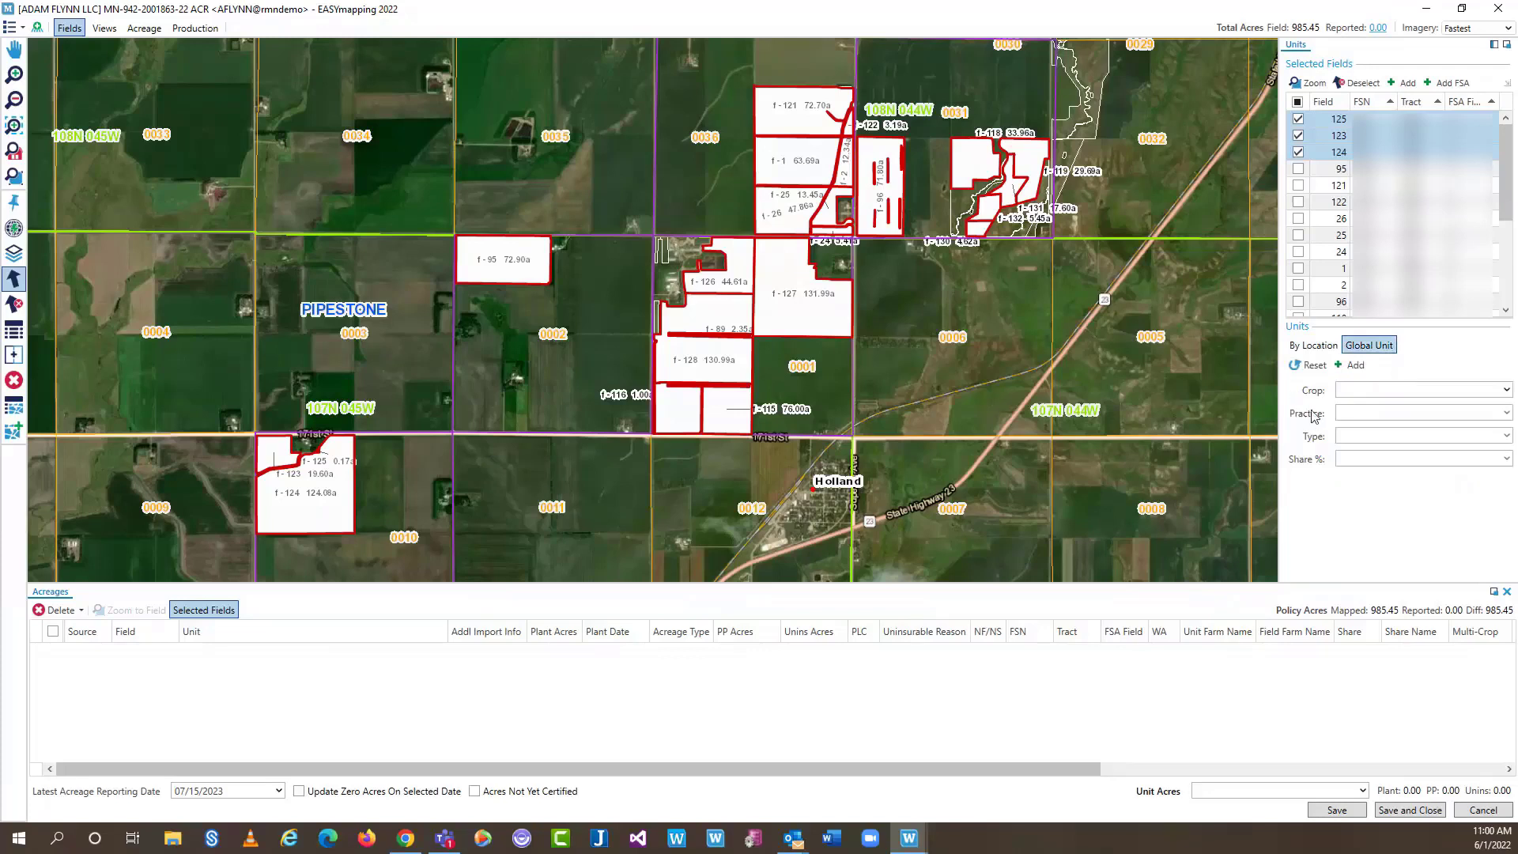
Set CORN as the global crop and add acreage rows for fields 125, 123 and 124
left_click(1504, 389)
left_click(1376, 459)
left_click(1355, 364)
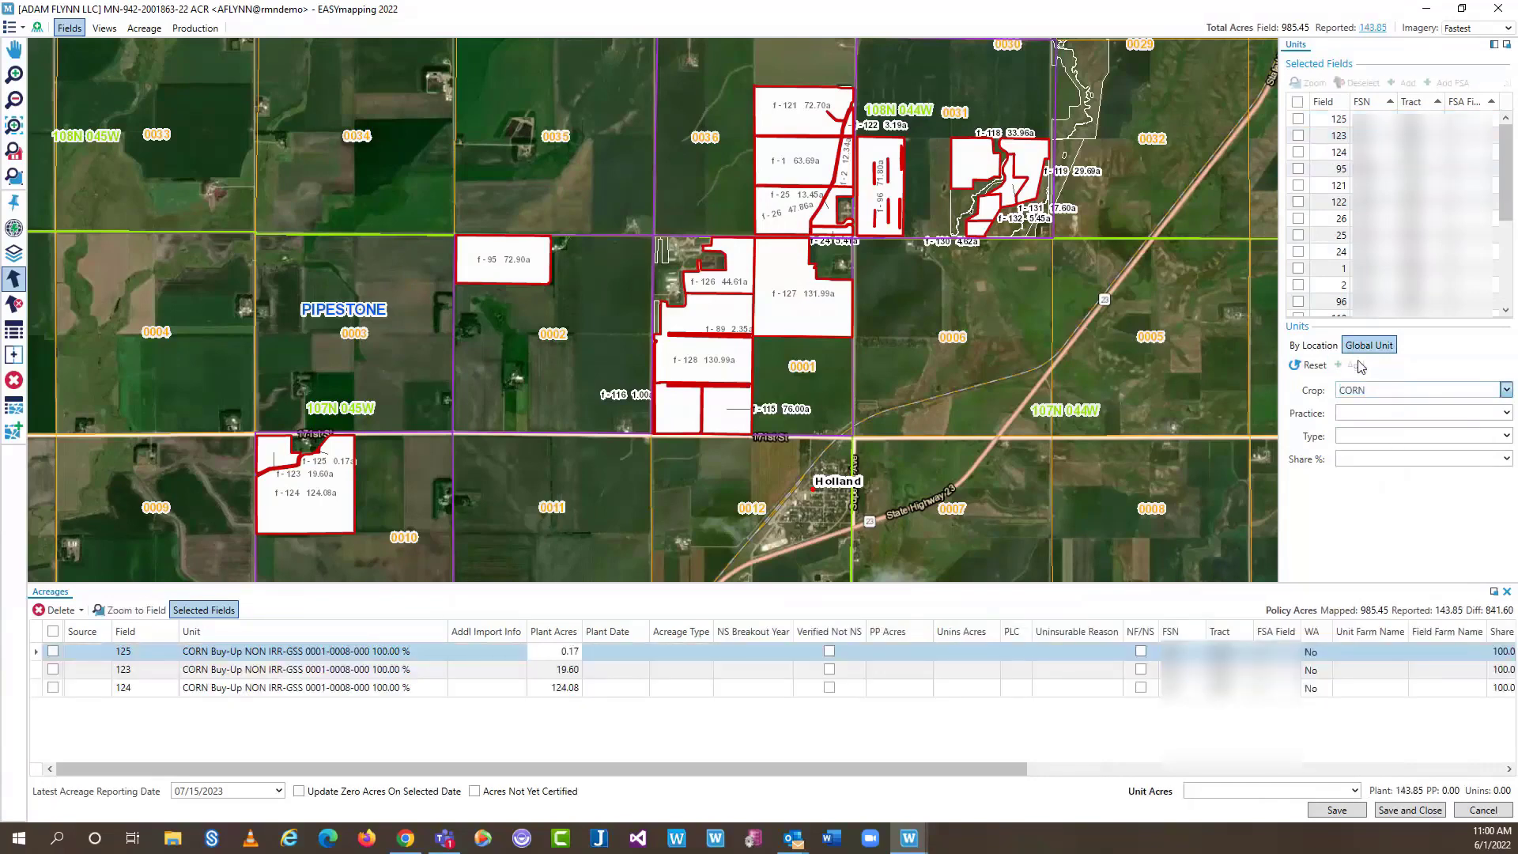
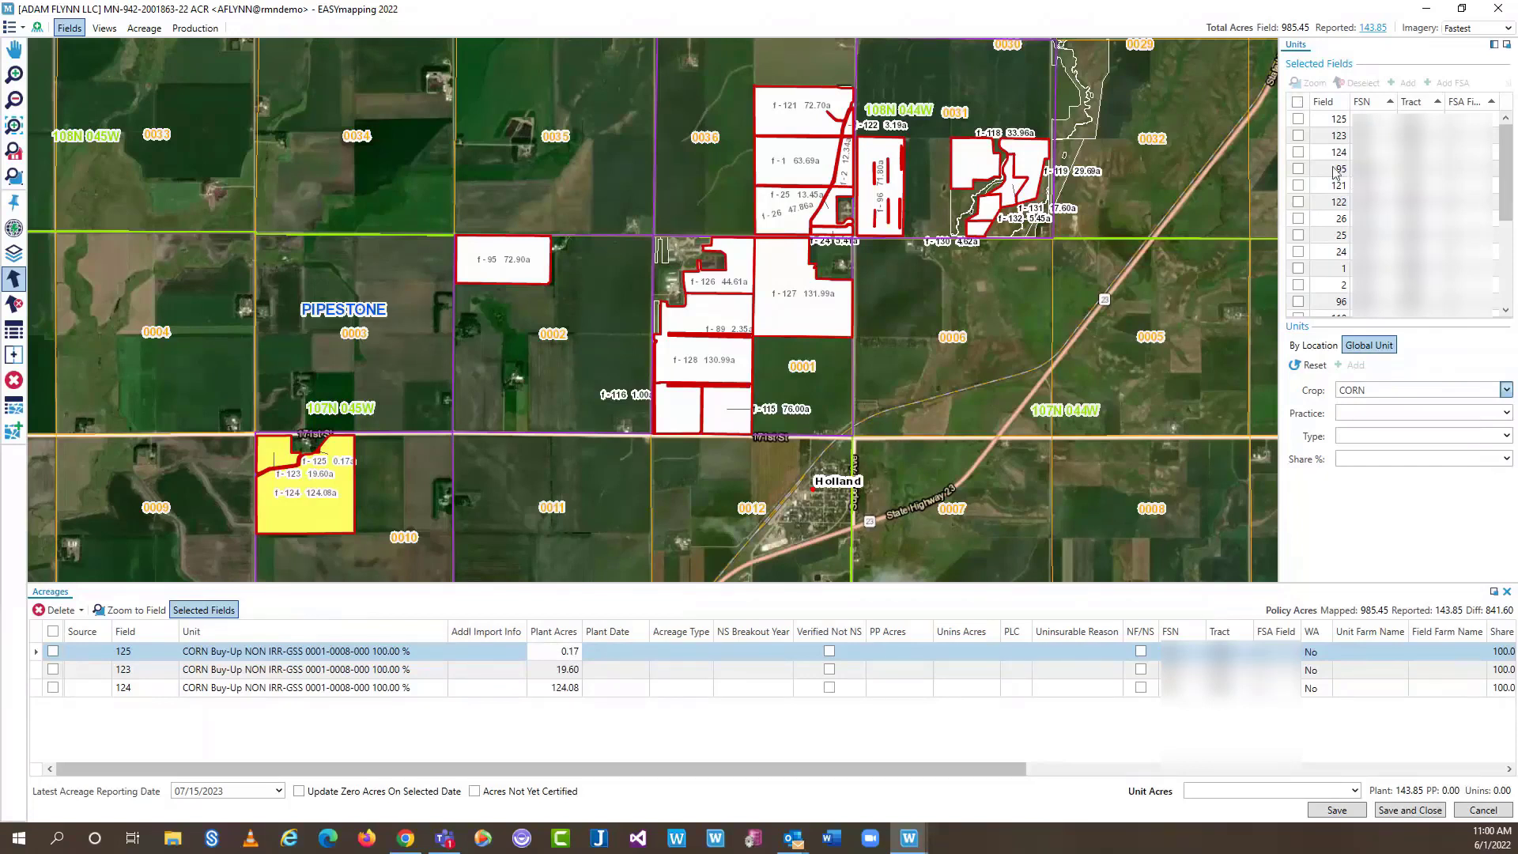
Add fields 95, 121 and 122 to the acreage report with SOYBEANS as the crop
left_click(1297, 169)
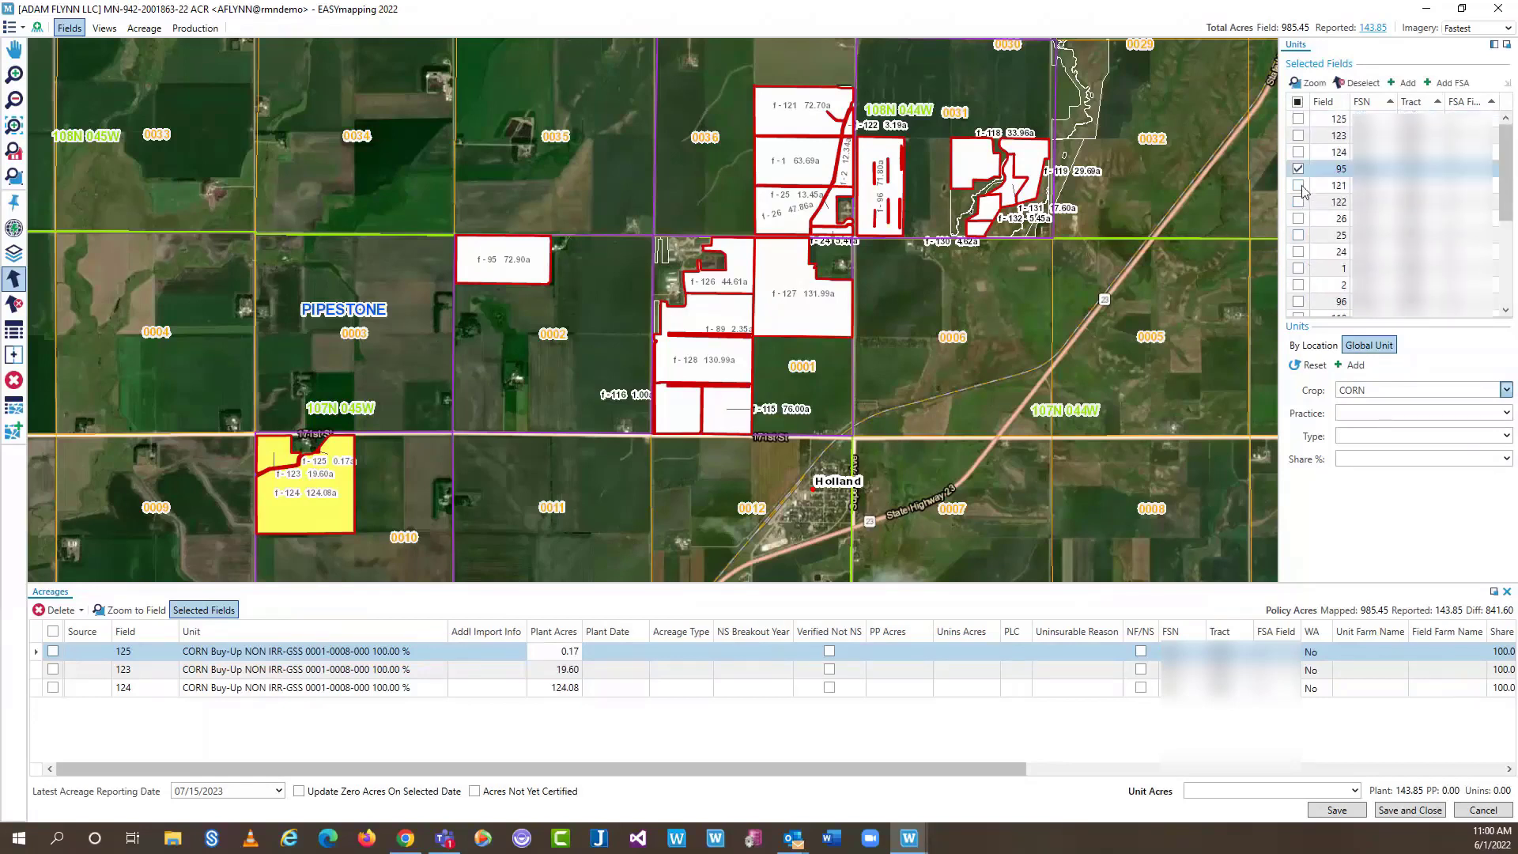
left_click(1297, 185)
left_click(1297, 201)
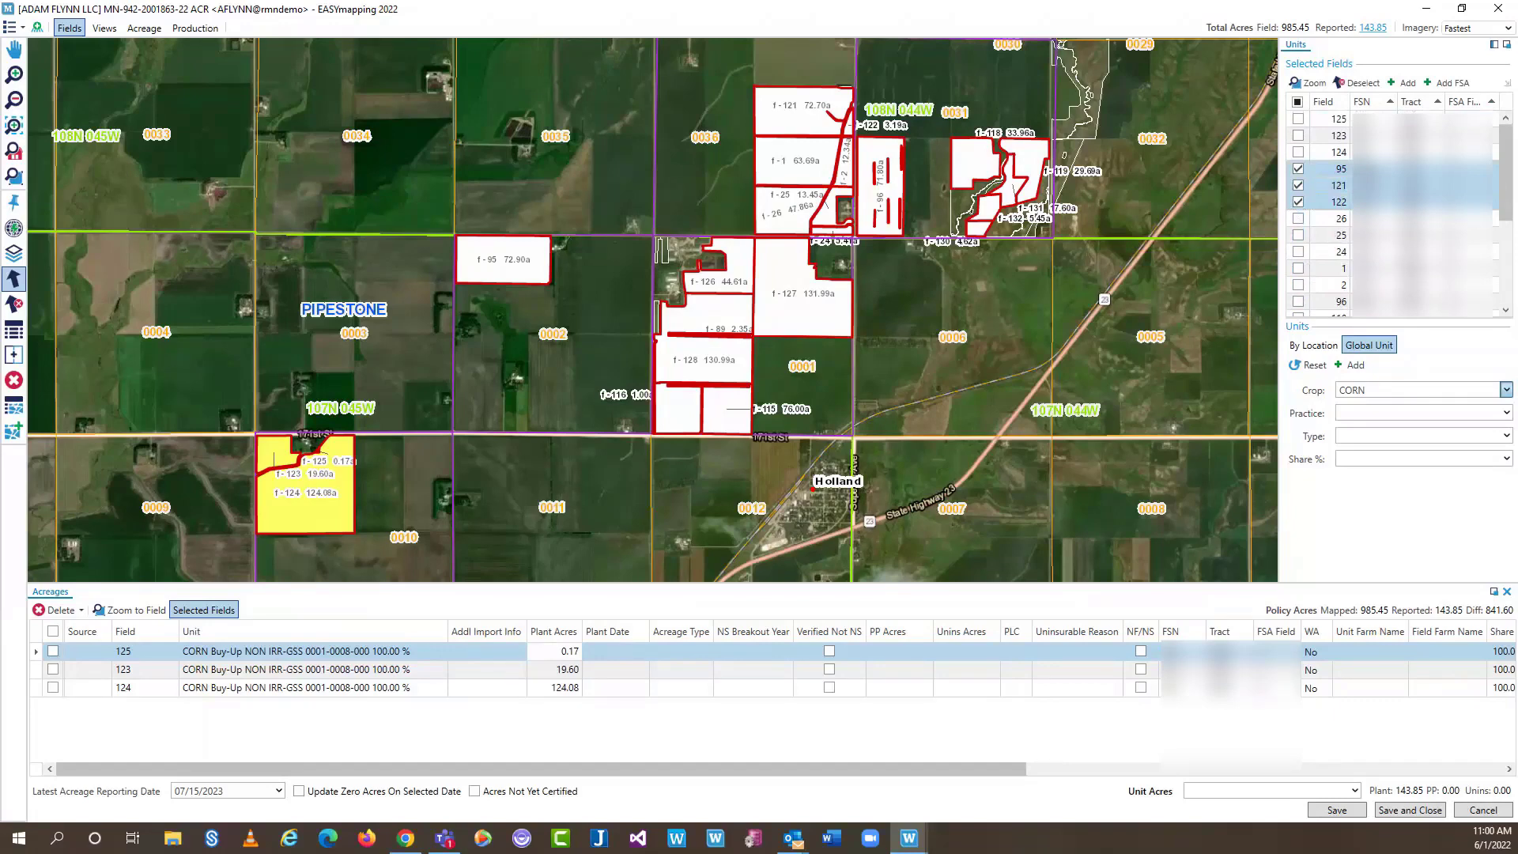
left_click(1505, 389)
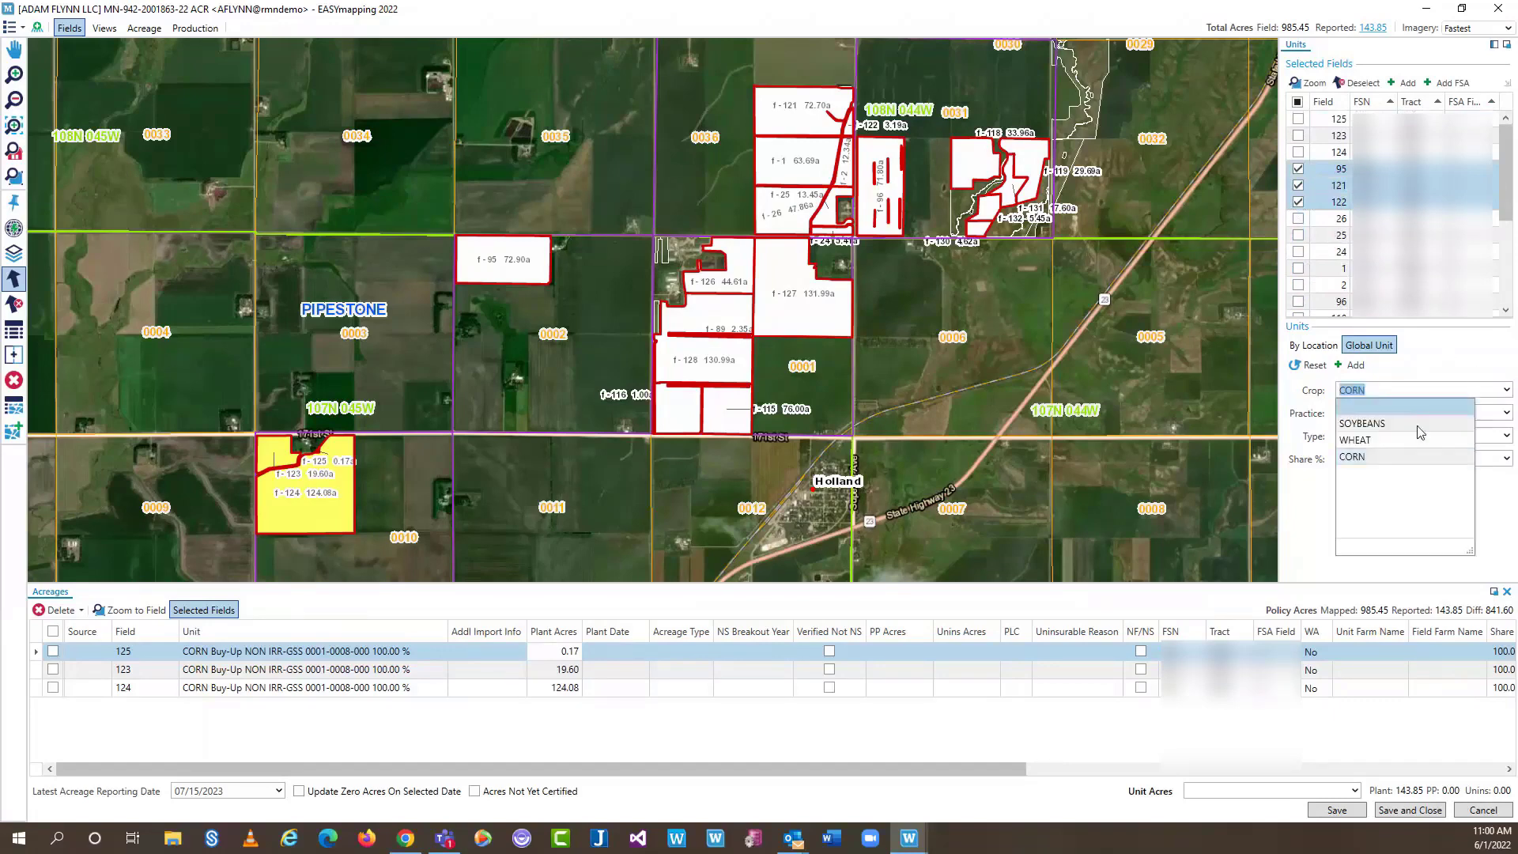
left_click(1414, 431)
left_click(1352, 364)
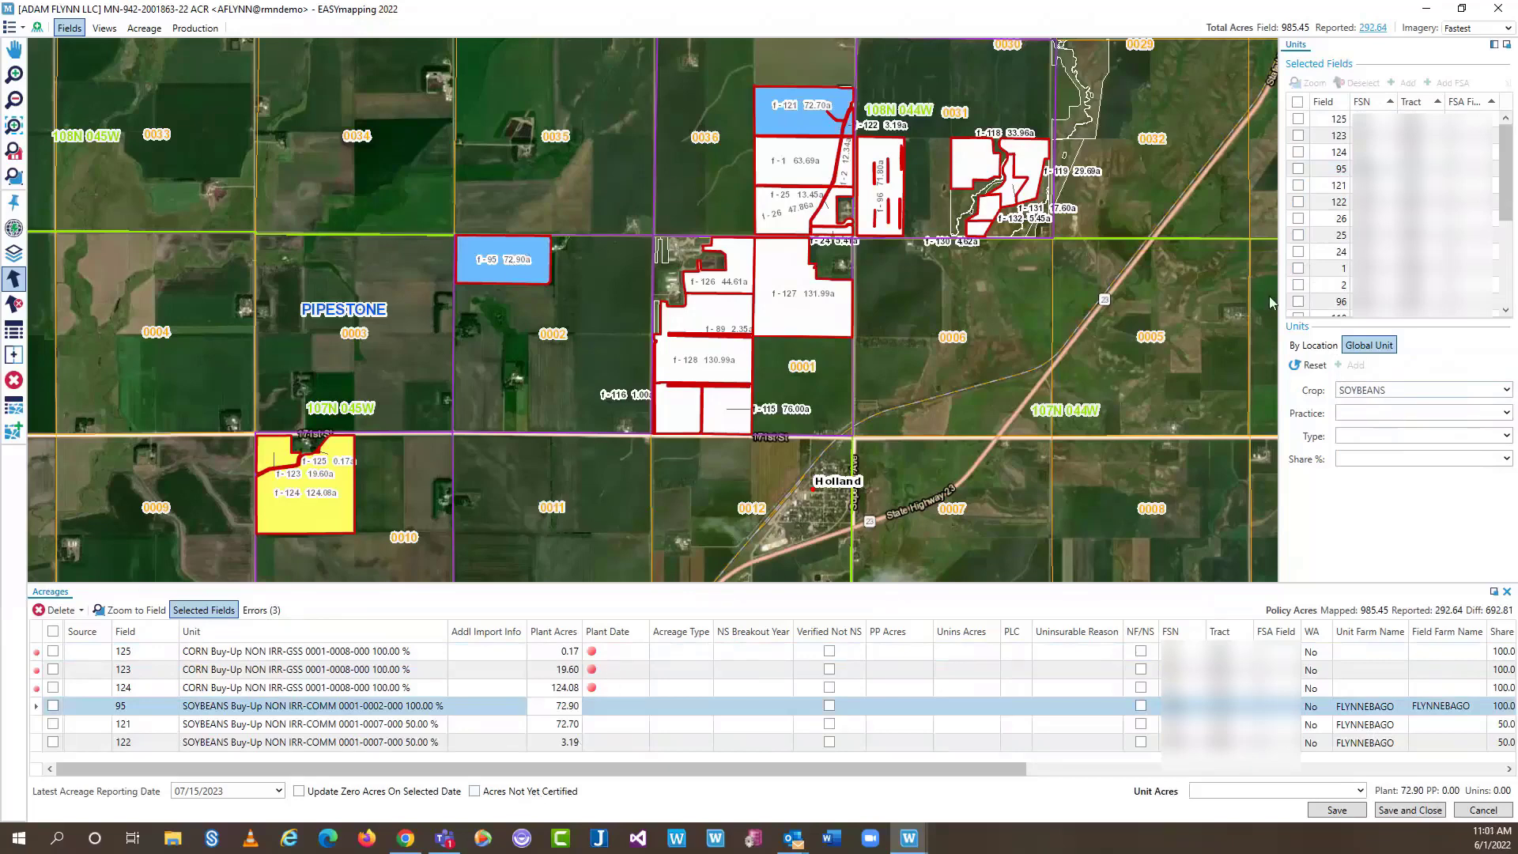
Select fields 122, 26, 24, 132, 118 and 119 and set their crop to CORN
left_click(1299, 251)
left_click(1299, 219)
left_click(1301, 202)
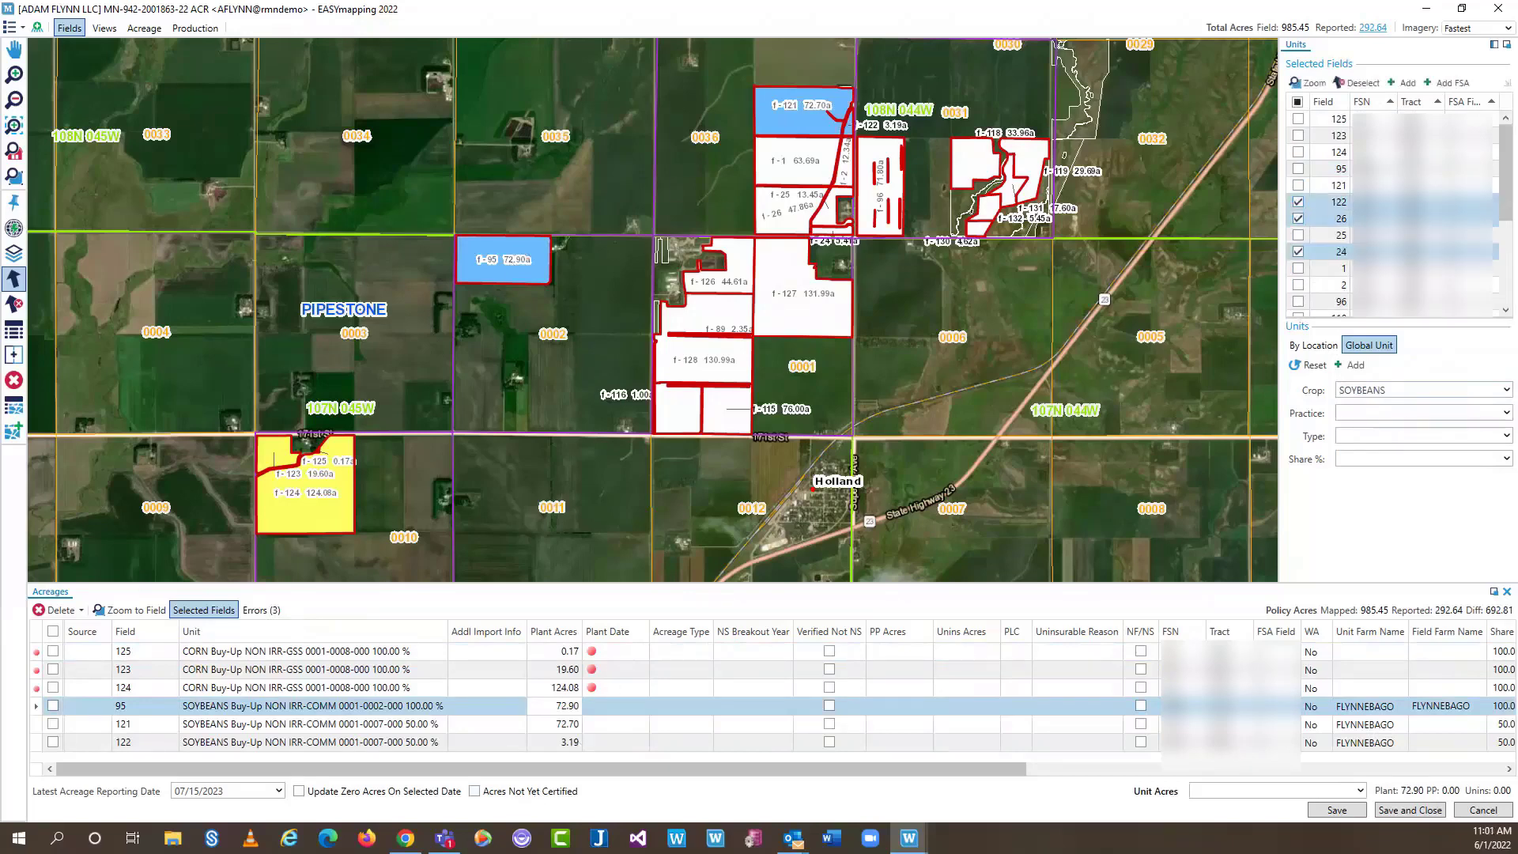
scroll(1311, 292, "down", 2)
left_click(1300, 250)
left_click(1298, 220)
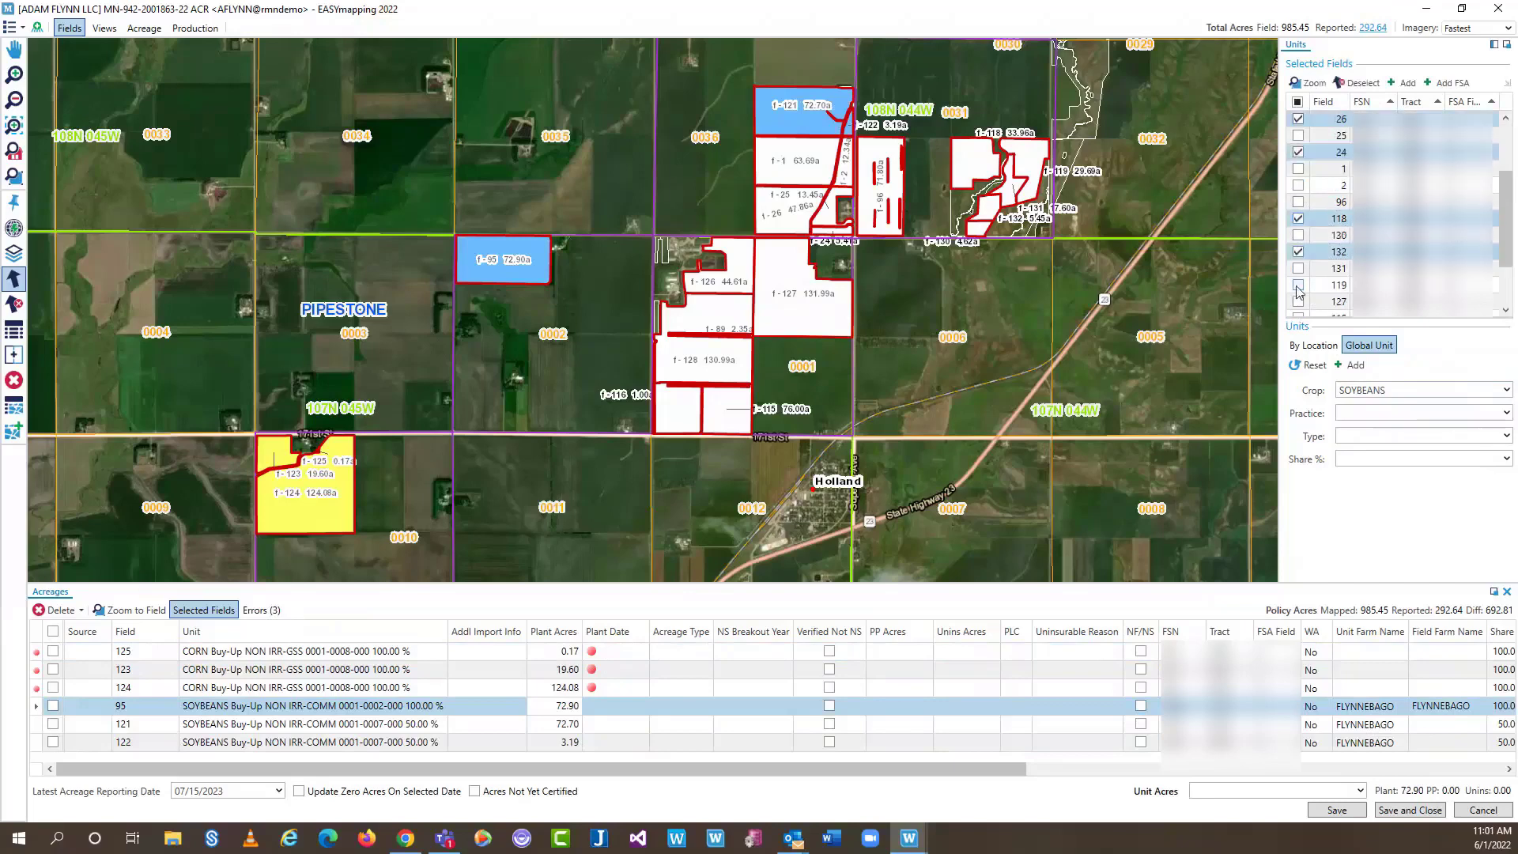
left_click(1299, 286)
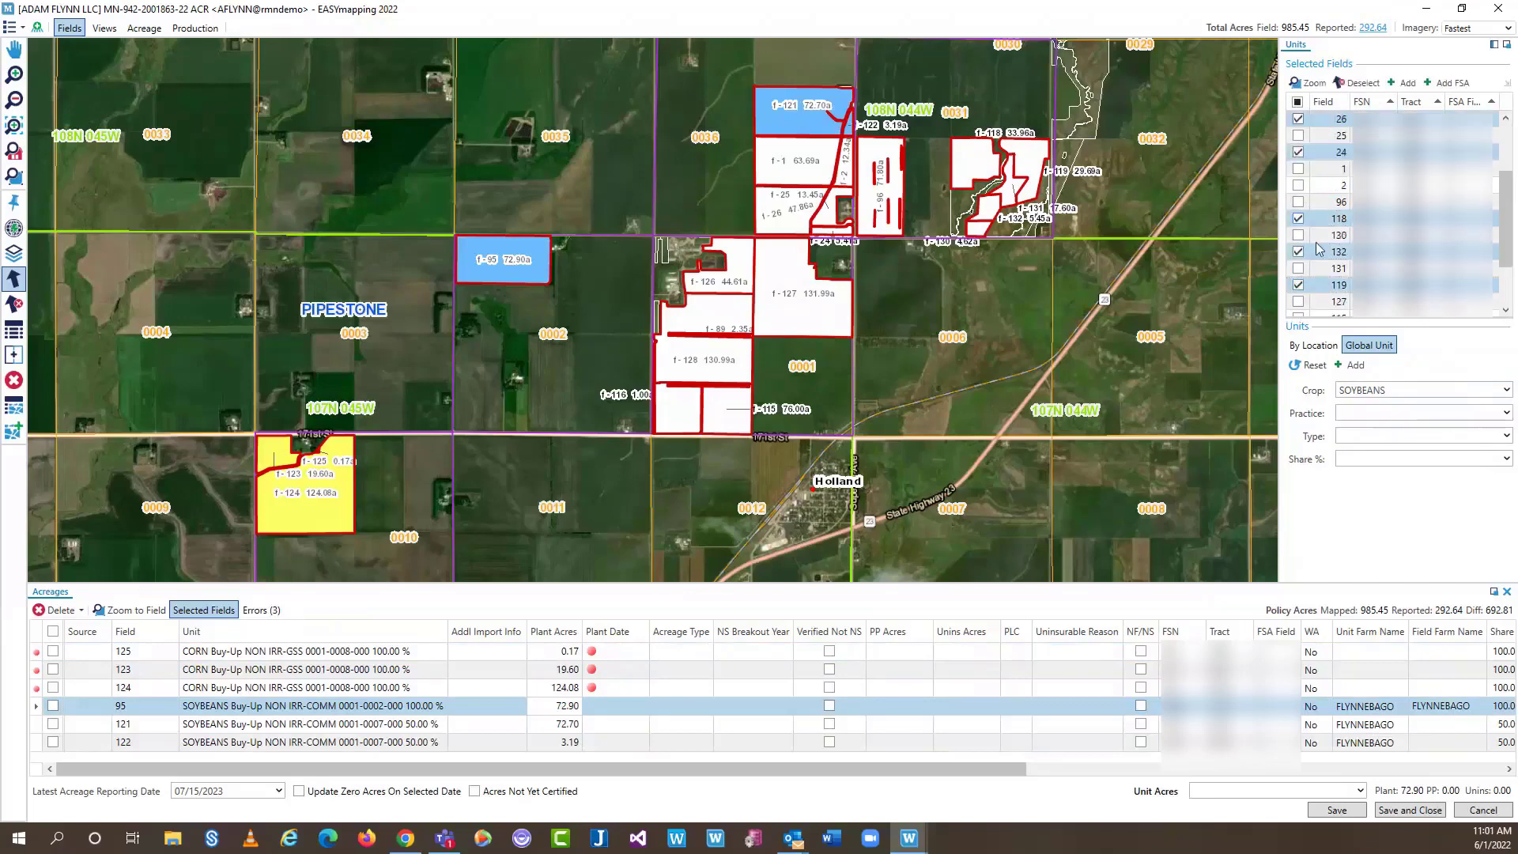
left_click(1507, 391)
left_click(1367, 414)
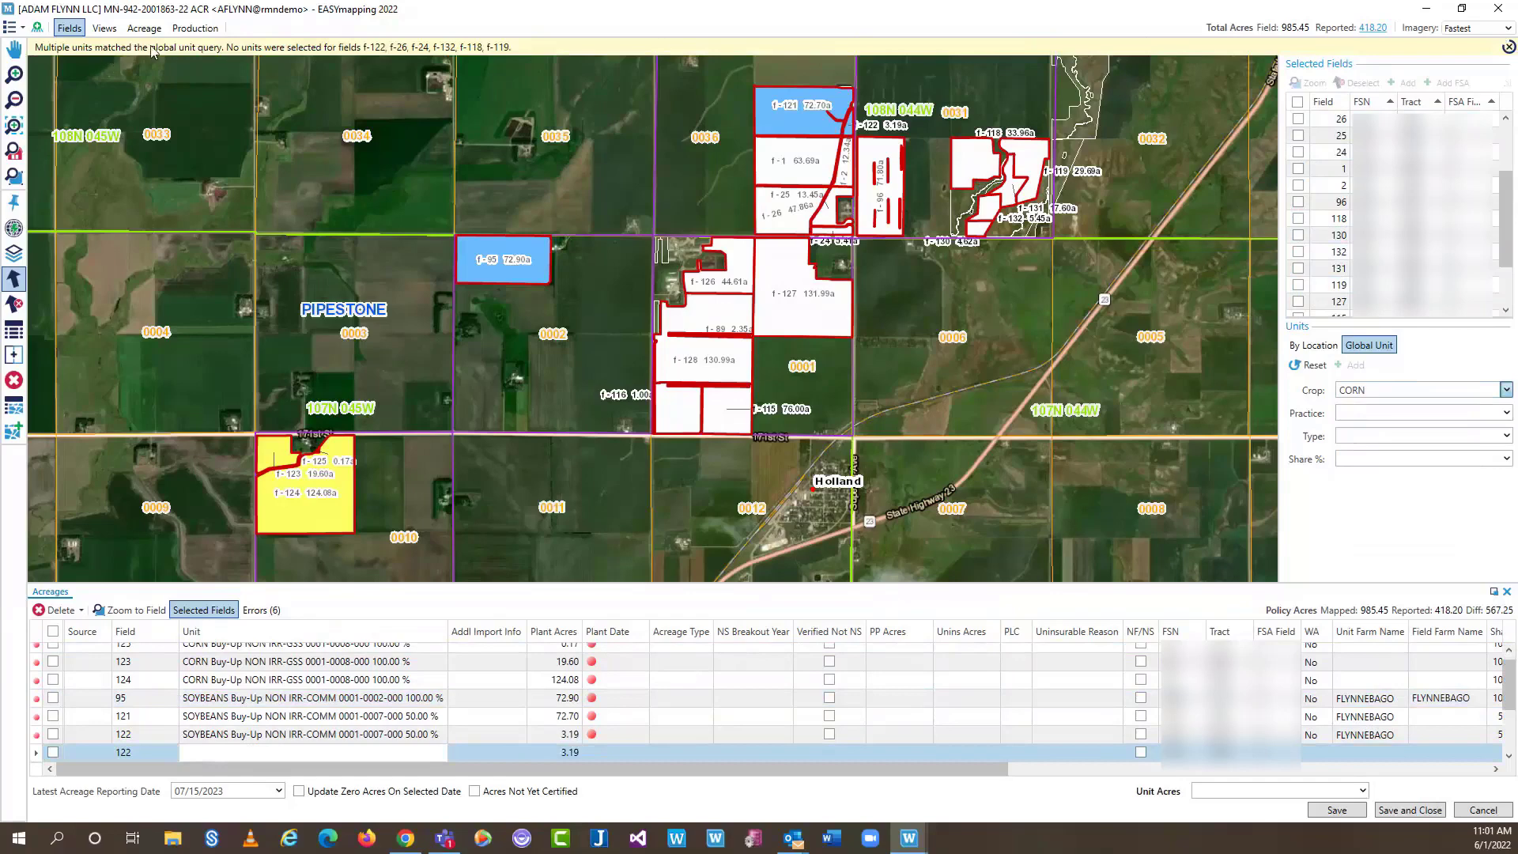
scroll(399, 715, "down", 2)
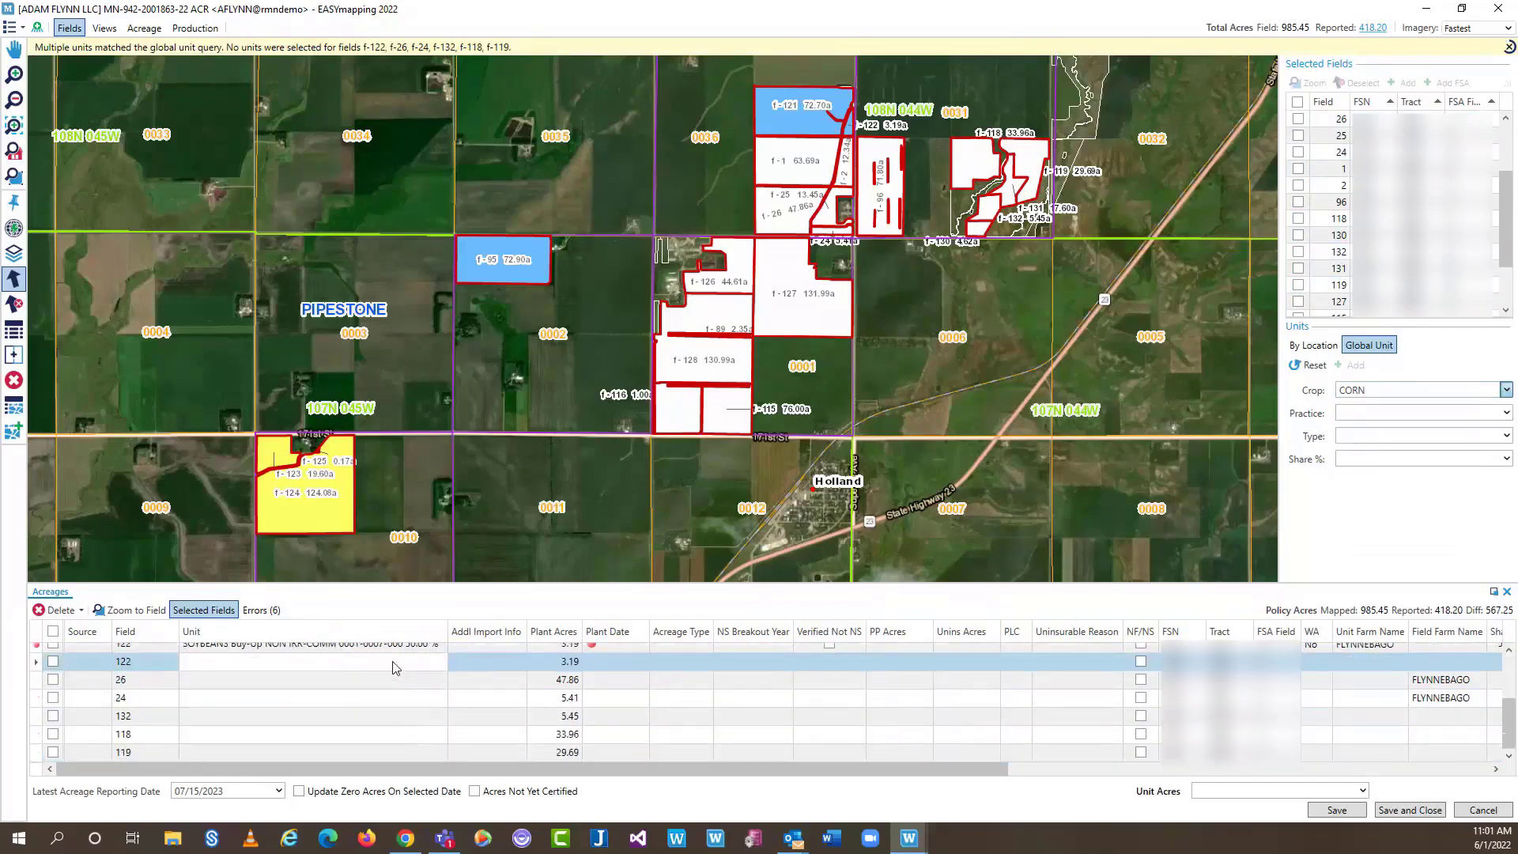
left_click(387, 667)
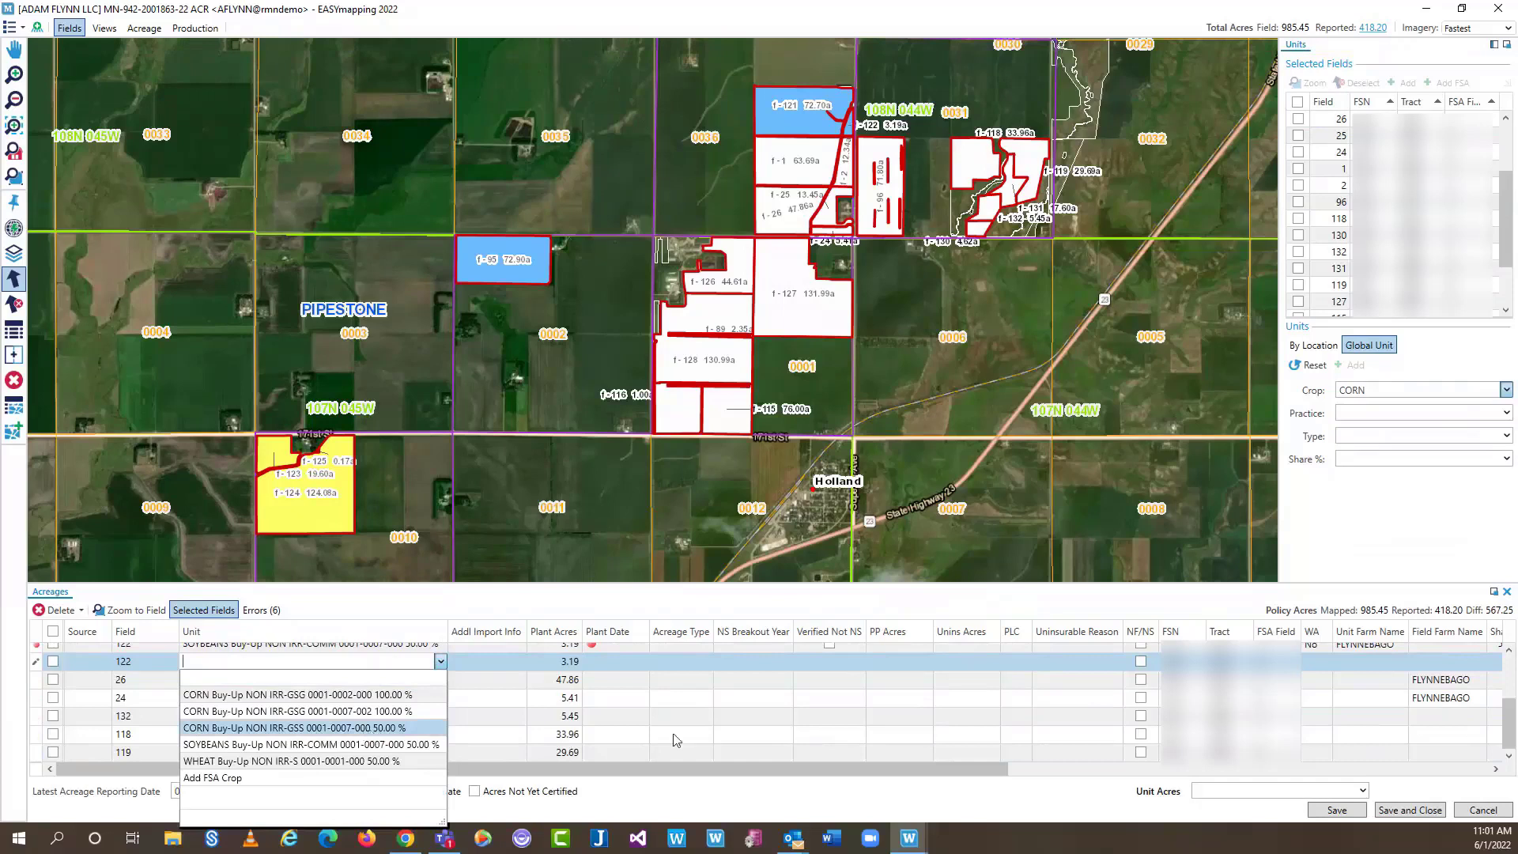
left_click(708, 589)
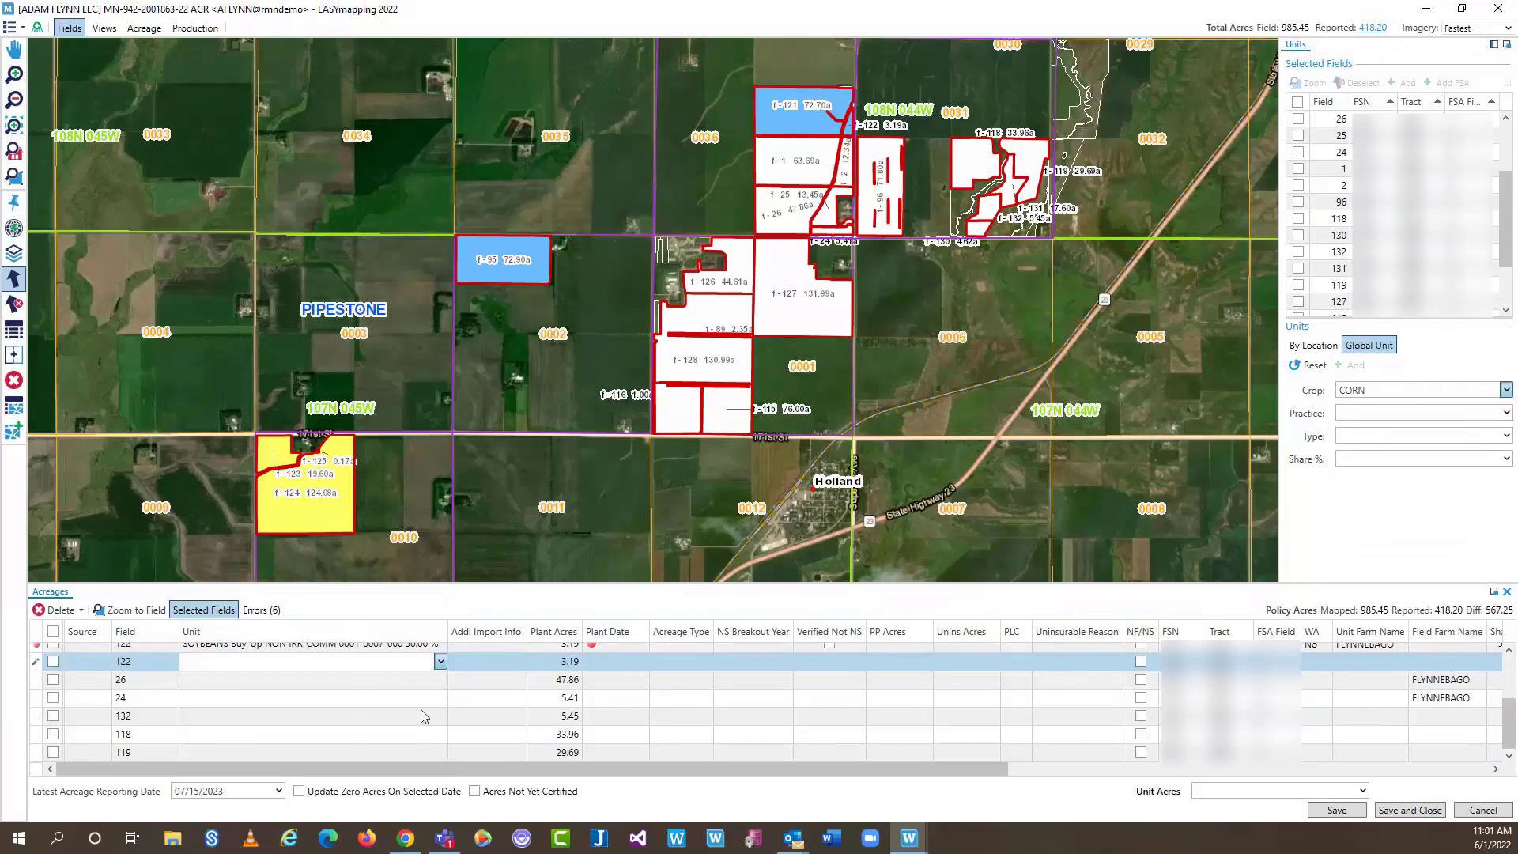
left_click(440, 662)
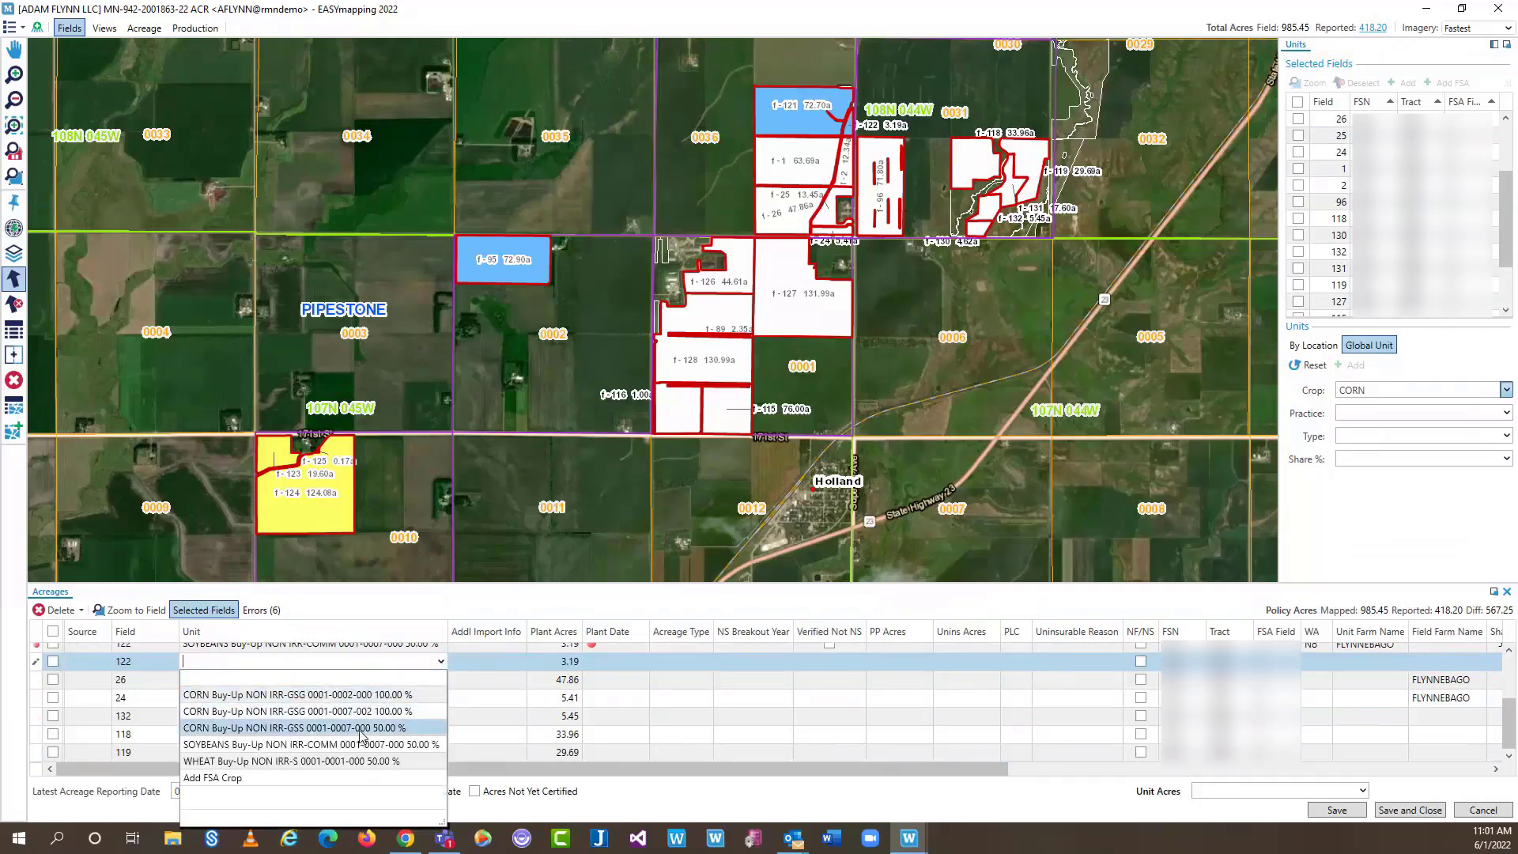
left_click(363, 728)
left_click(440, 680)
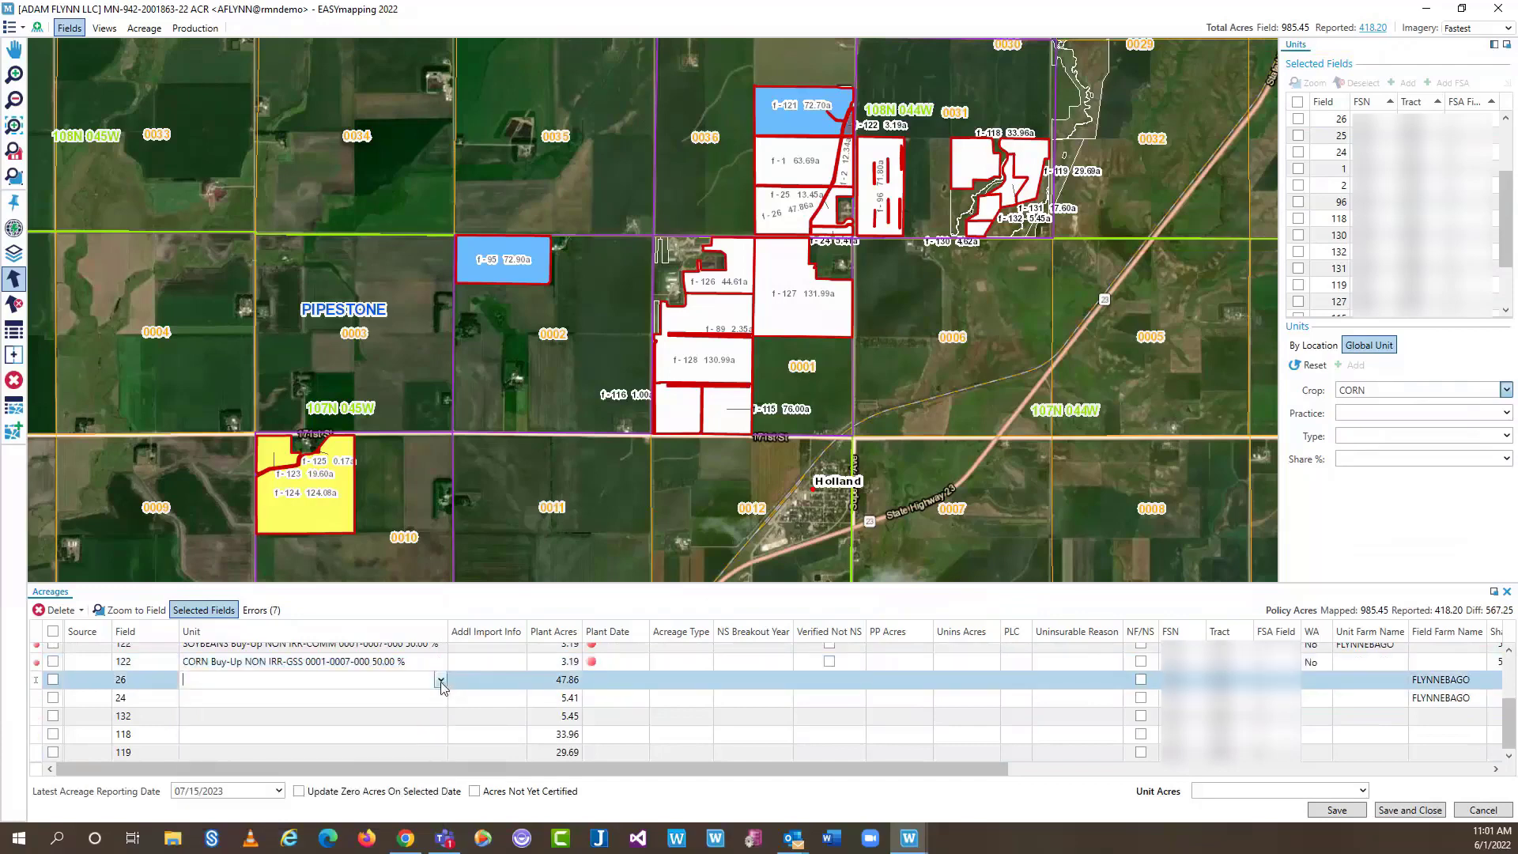
left_click(363, 747)
left_click(436, 699)
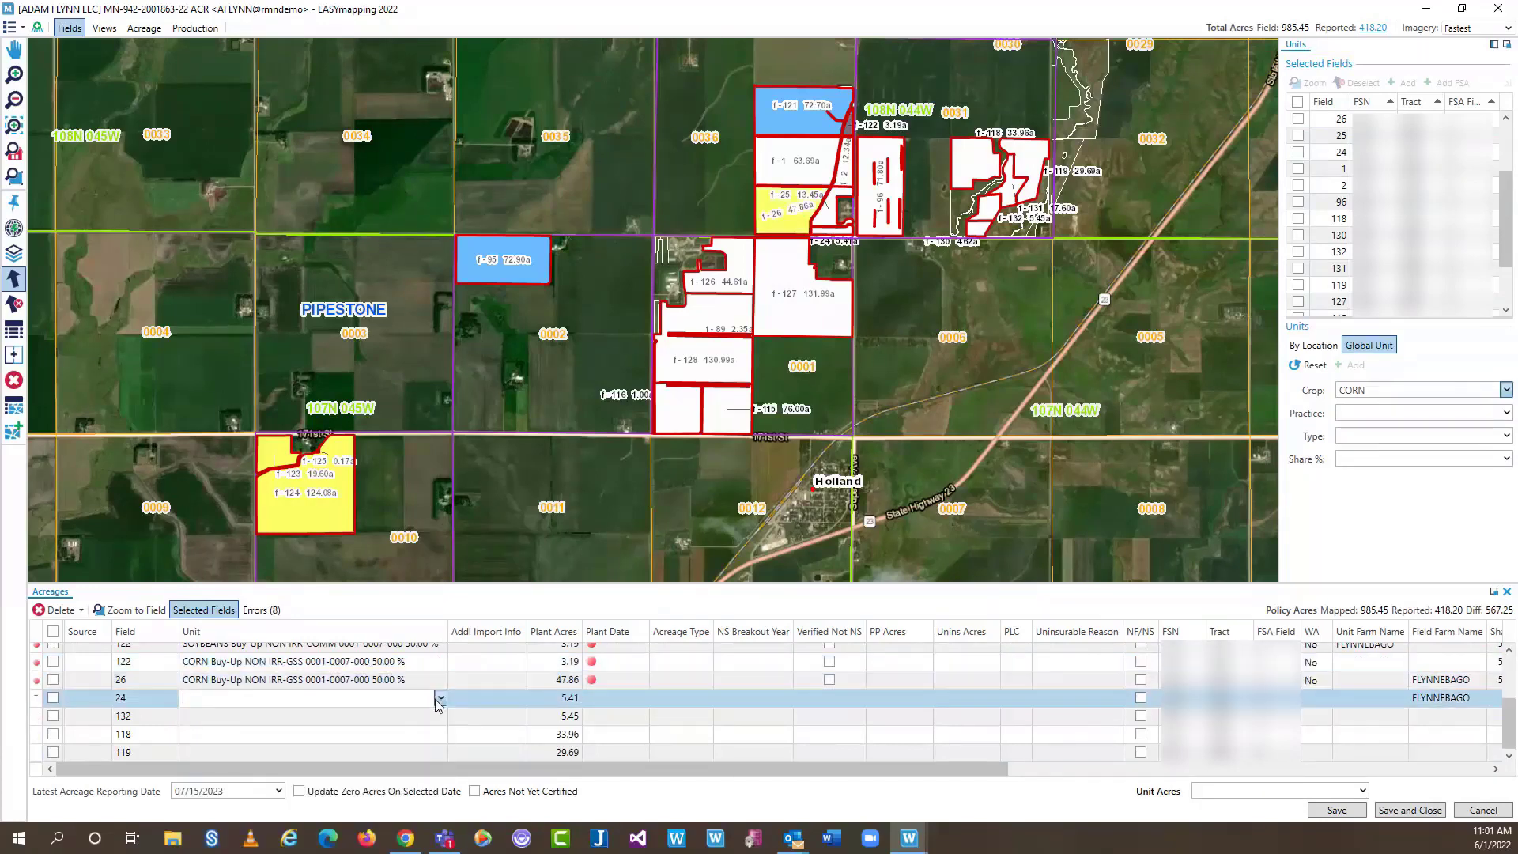
left_click(440, 698)
left_click(355, 620)
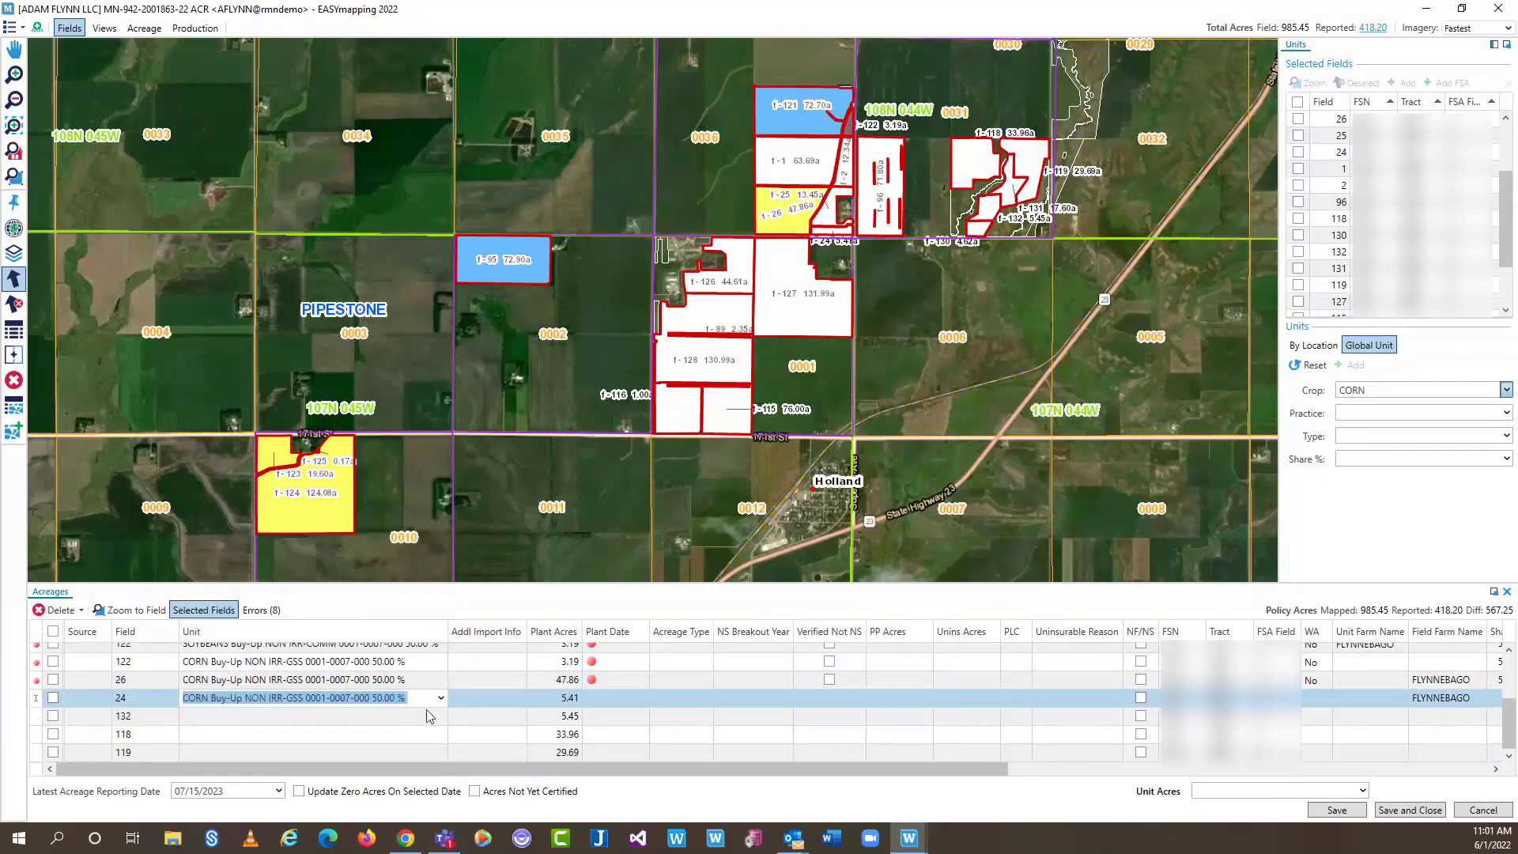
left_click(437, 722)
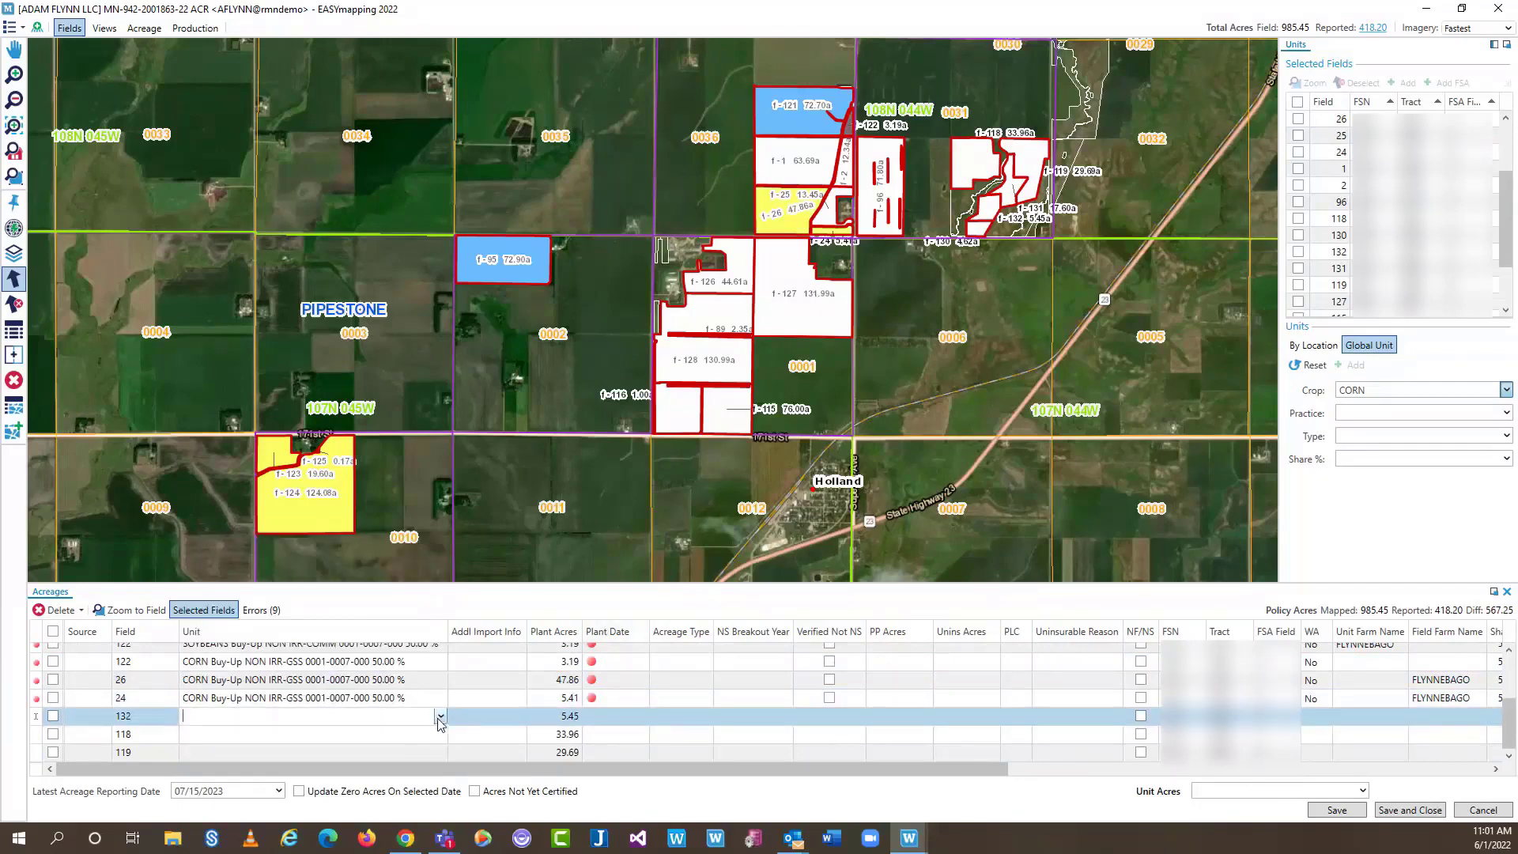
left_click(440, 715)
left_click(385, 610)
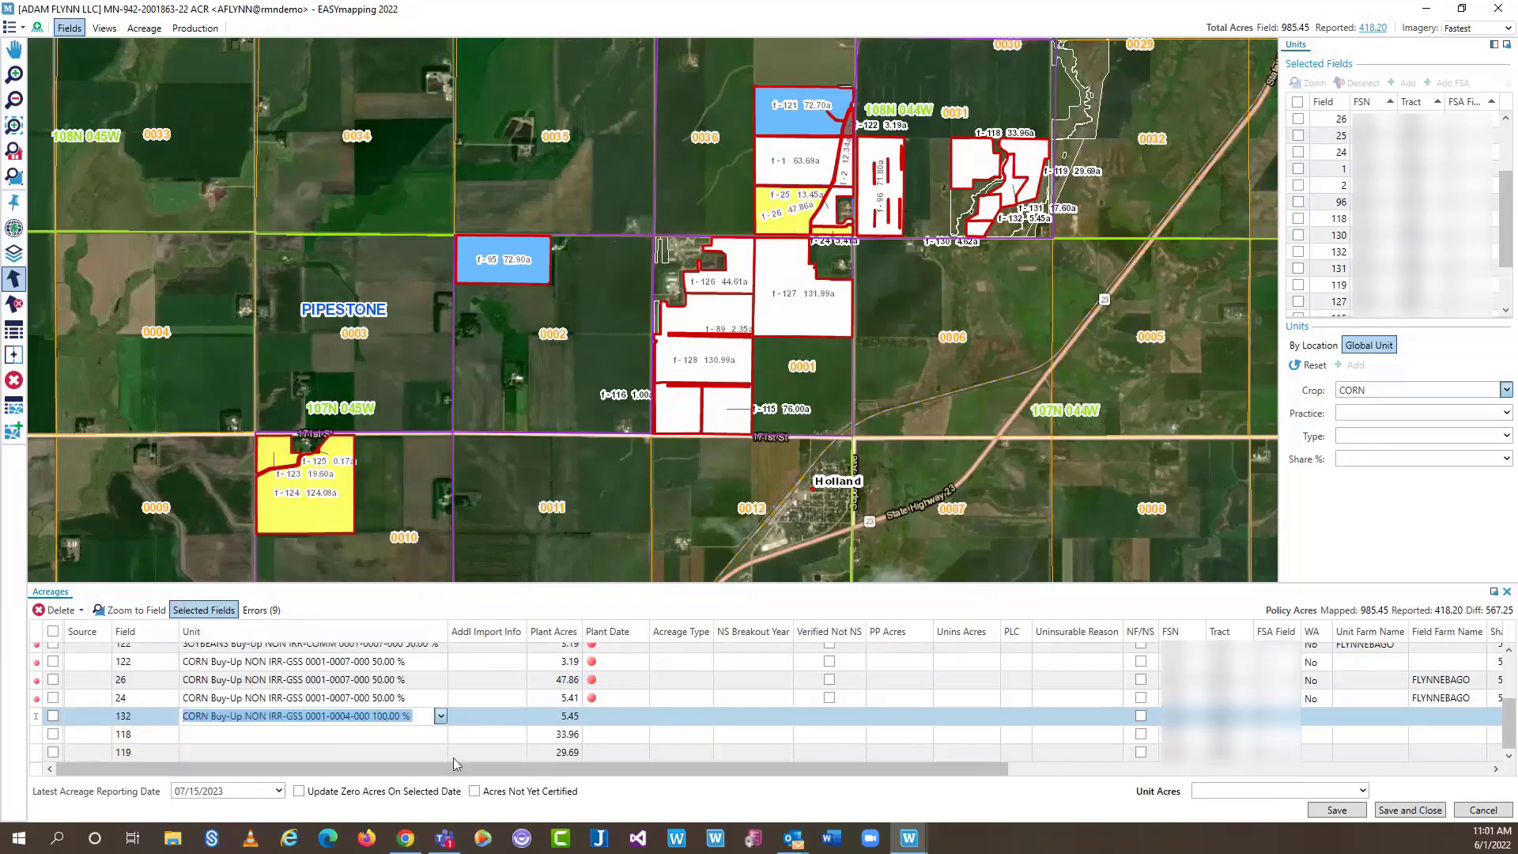
left_click(439, 735)
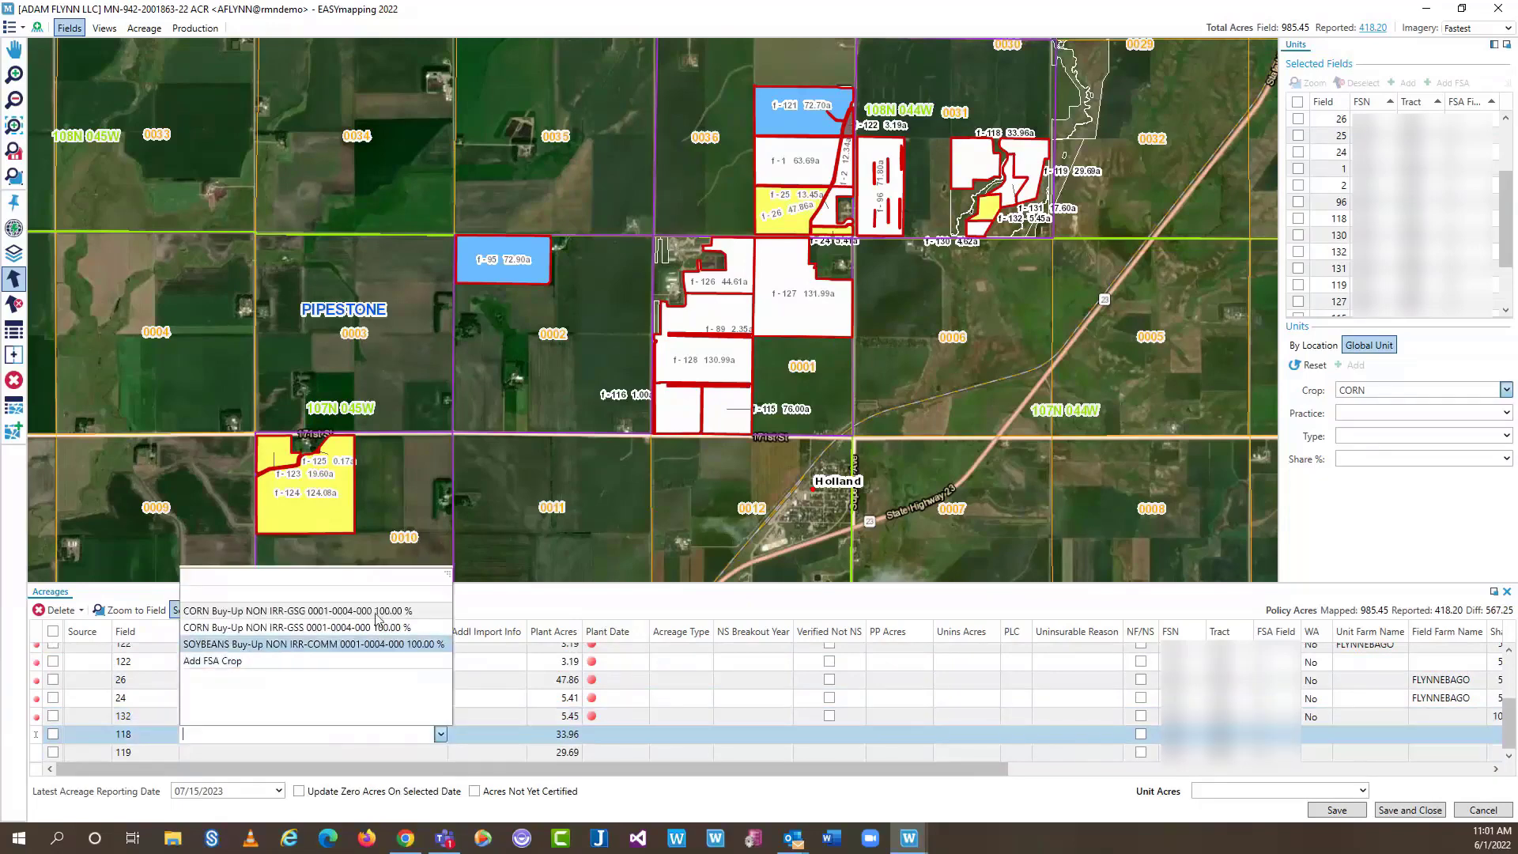
left_click(379, 624)
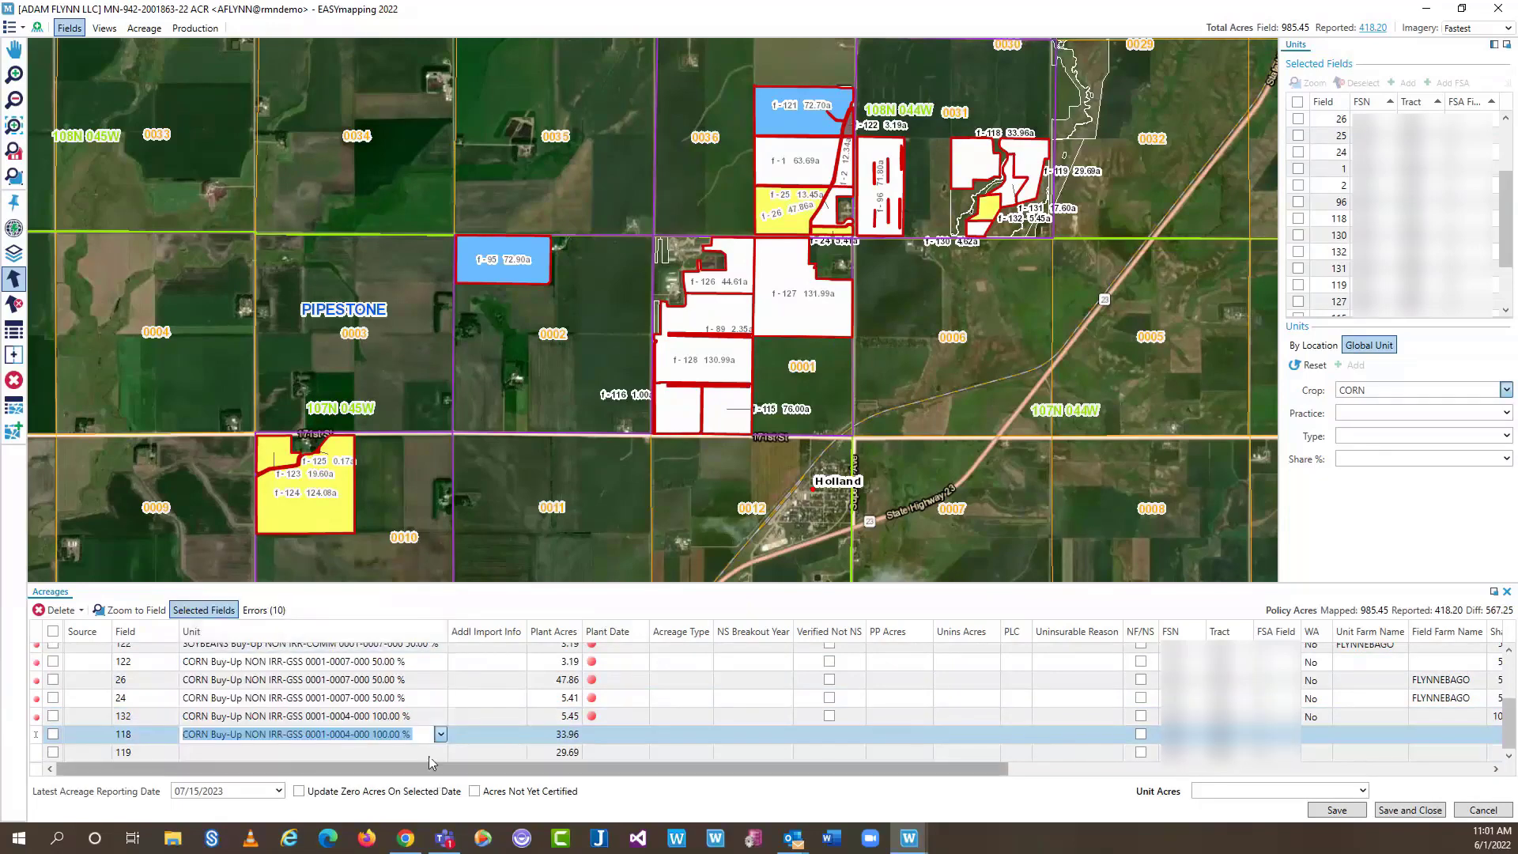
left_click(440, 753)
left_click(370, 645)
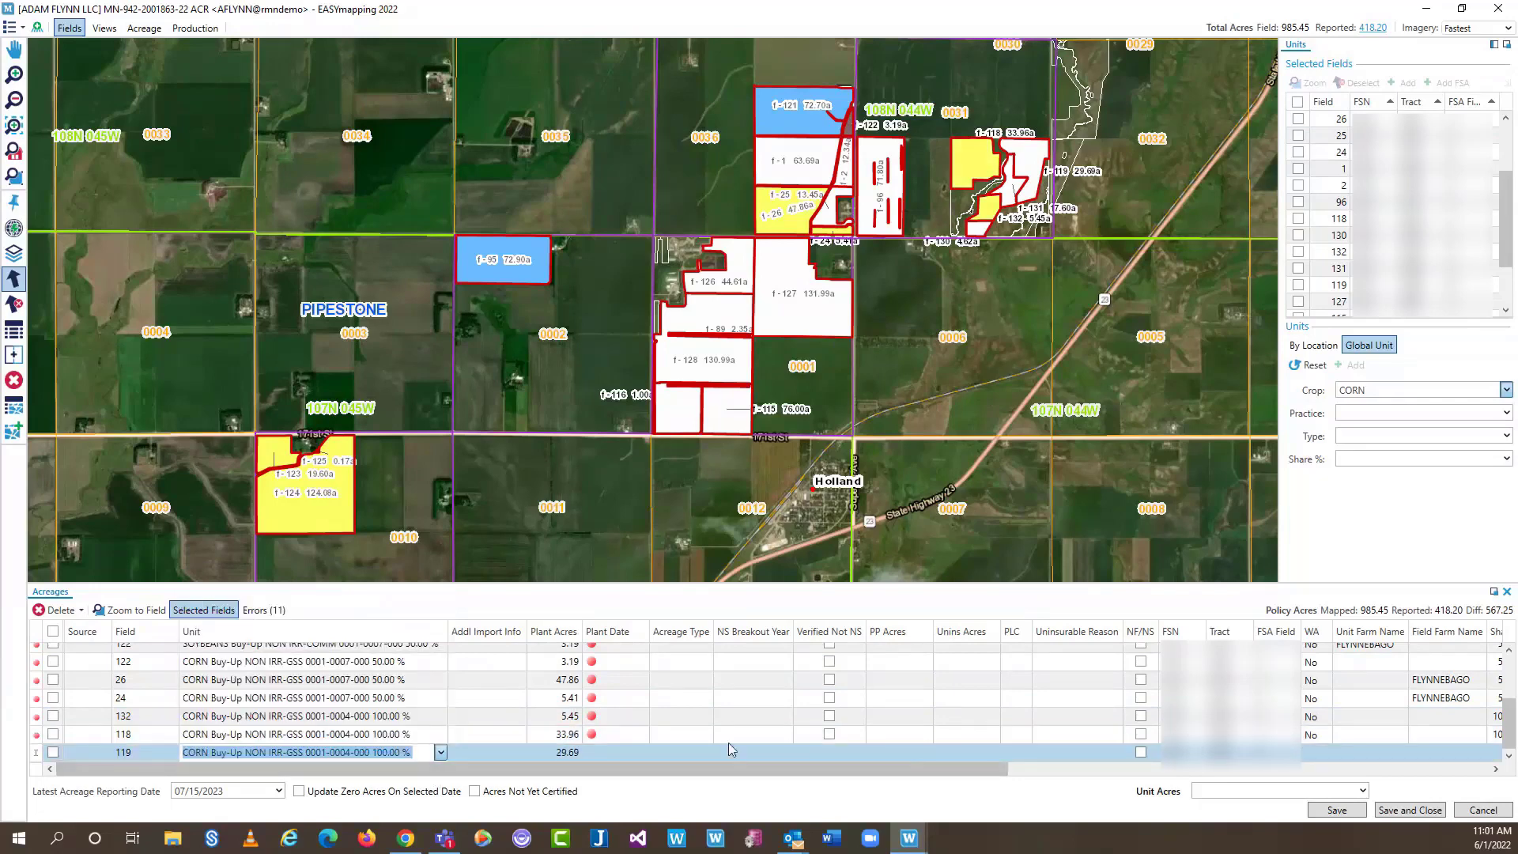
left_click(727, 738)
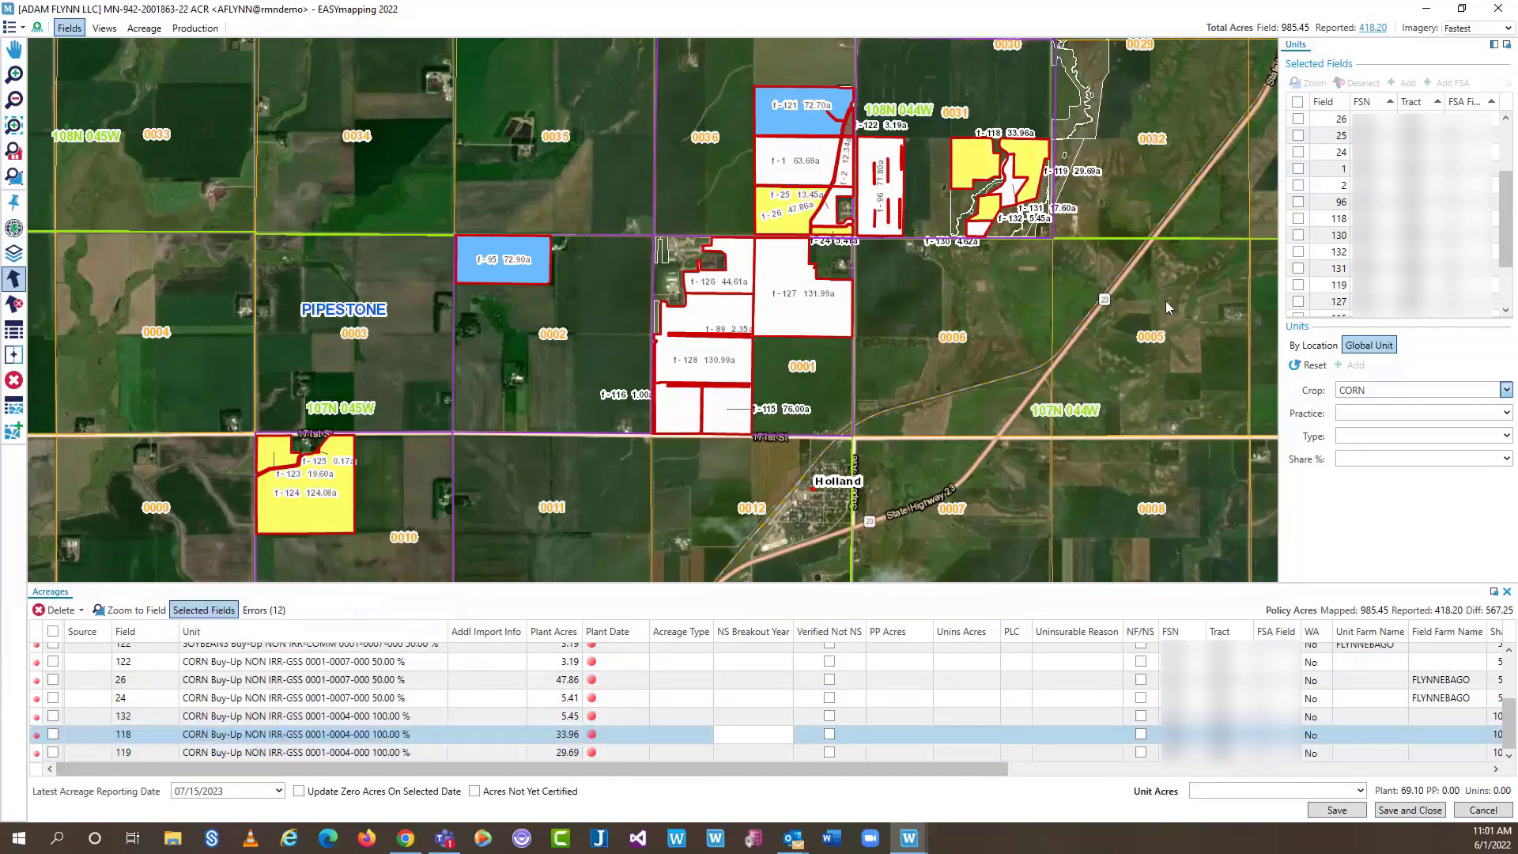
scroll(722, 686, "up", 1)
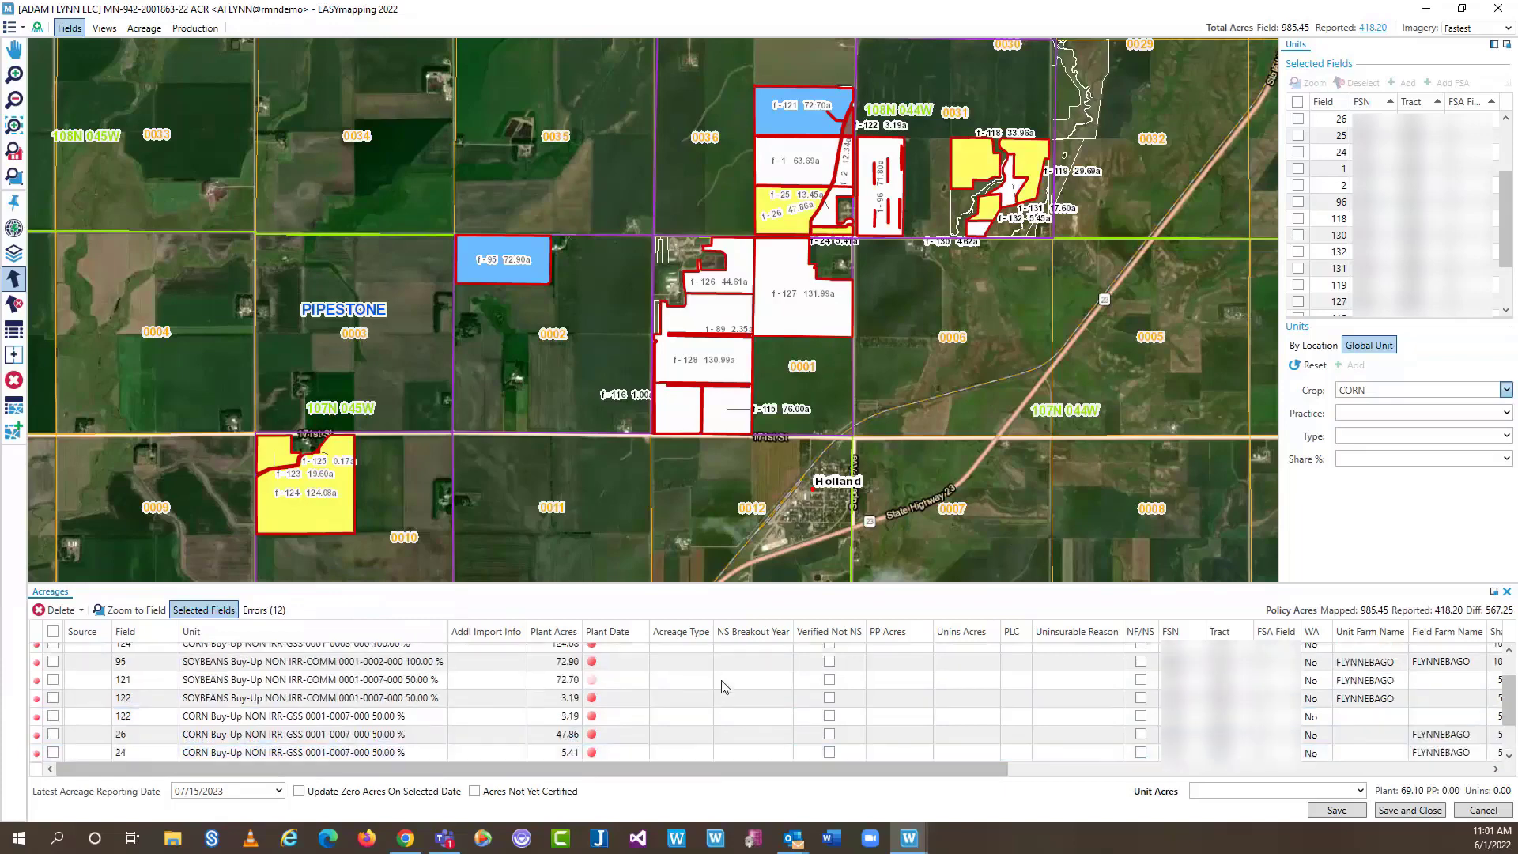
scroll(725, 686, "up", 1)
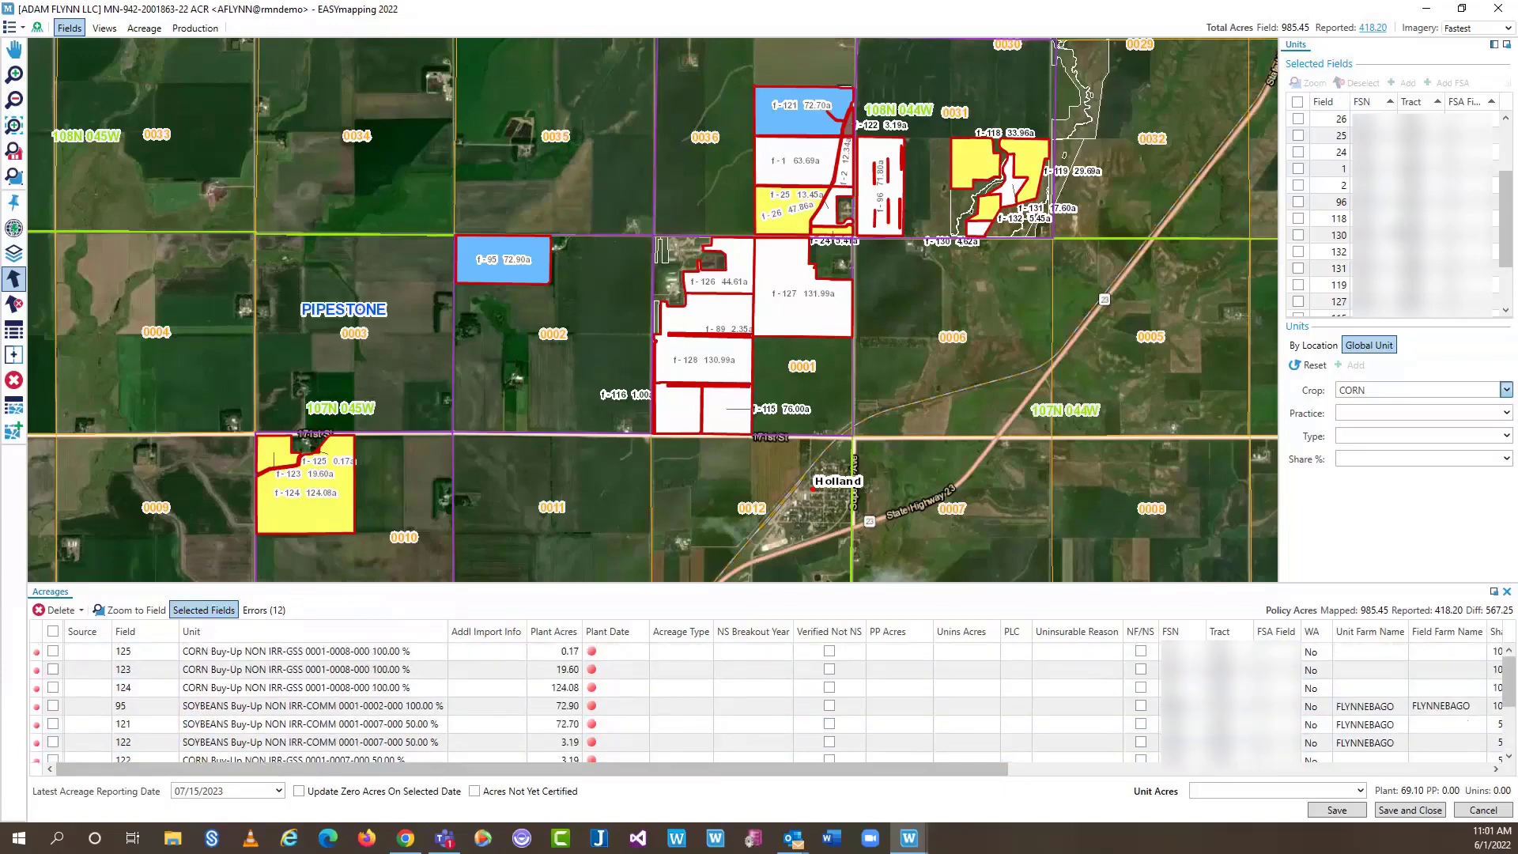
scroll(1397, 278, "down", 2)
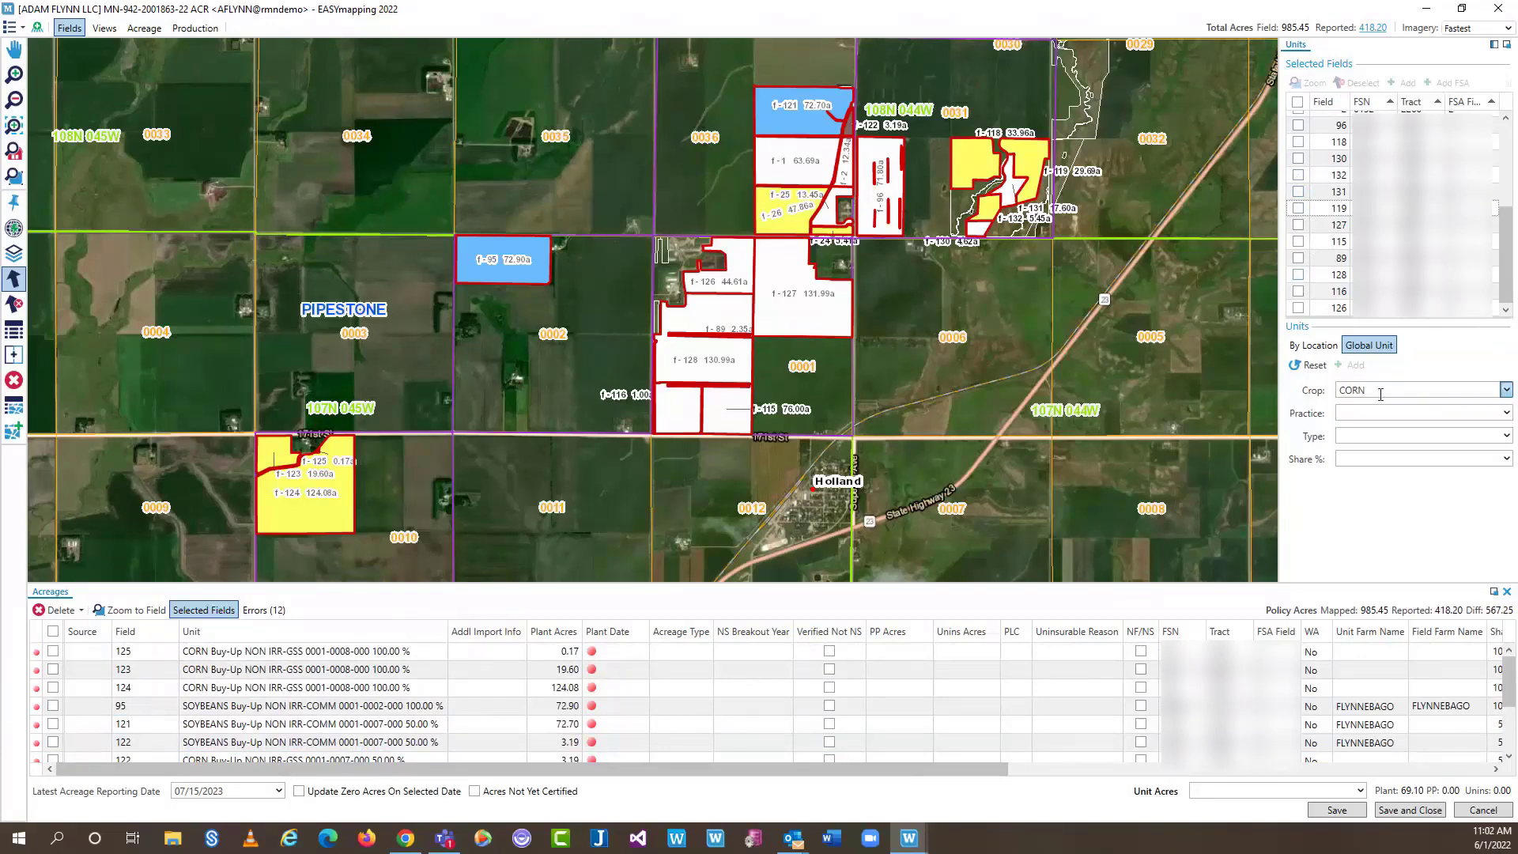
Add fields 128 and 116 to the report as corn acreage lines
left_click(1299, 275)
left_click(1299, 292)
left_click(1352, 366)
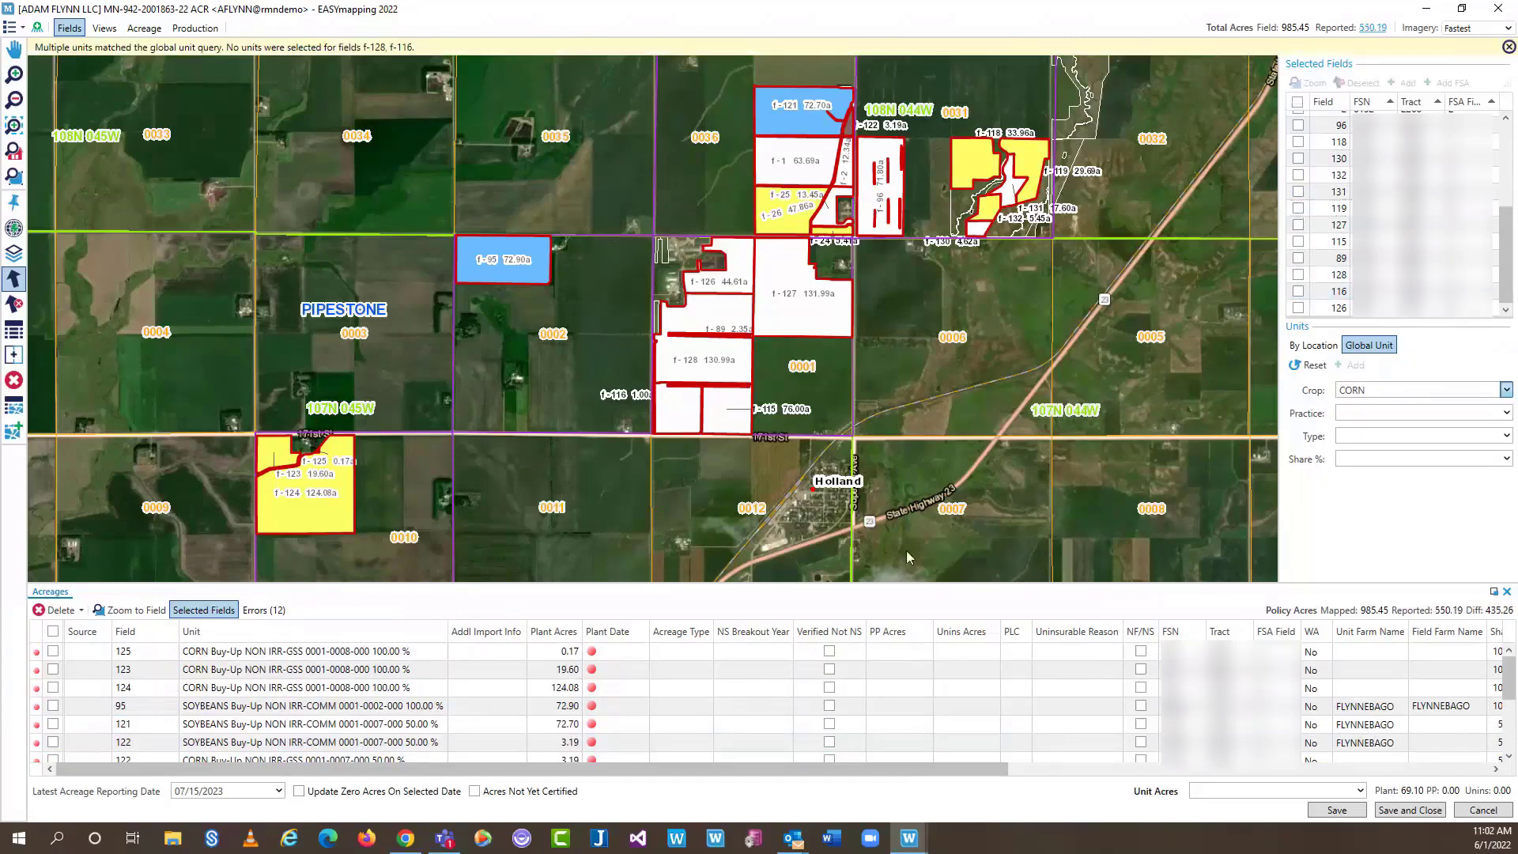
left_click(425, 739)
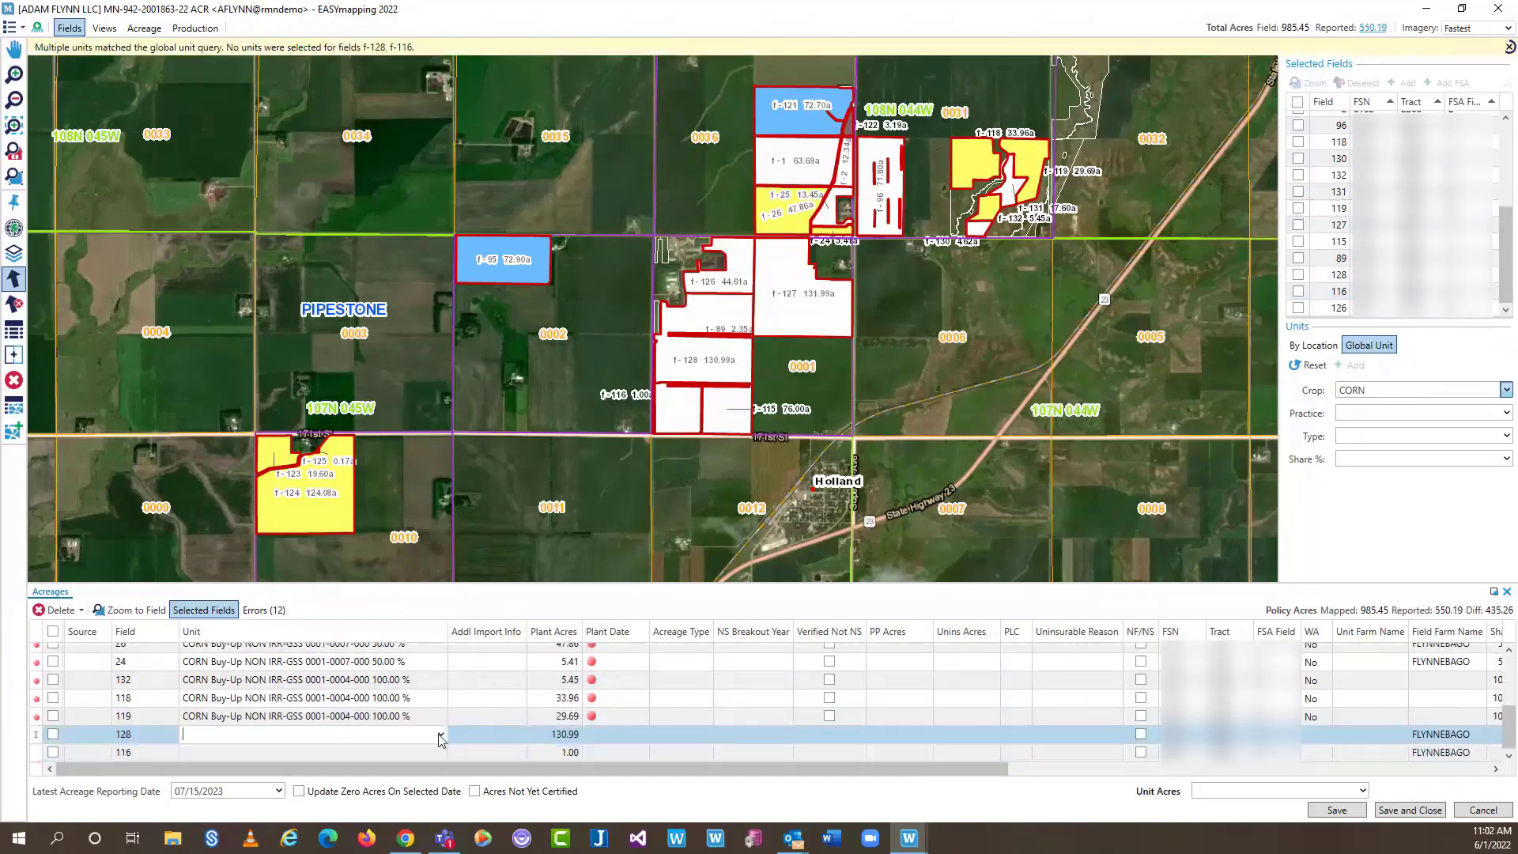
left_click(425, 739)
left_click(372, 627)
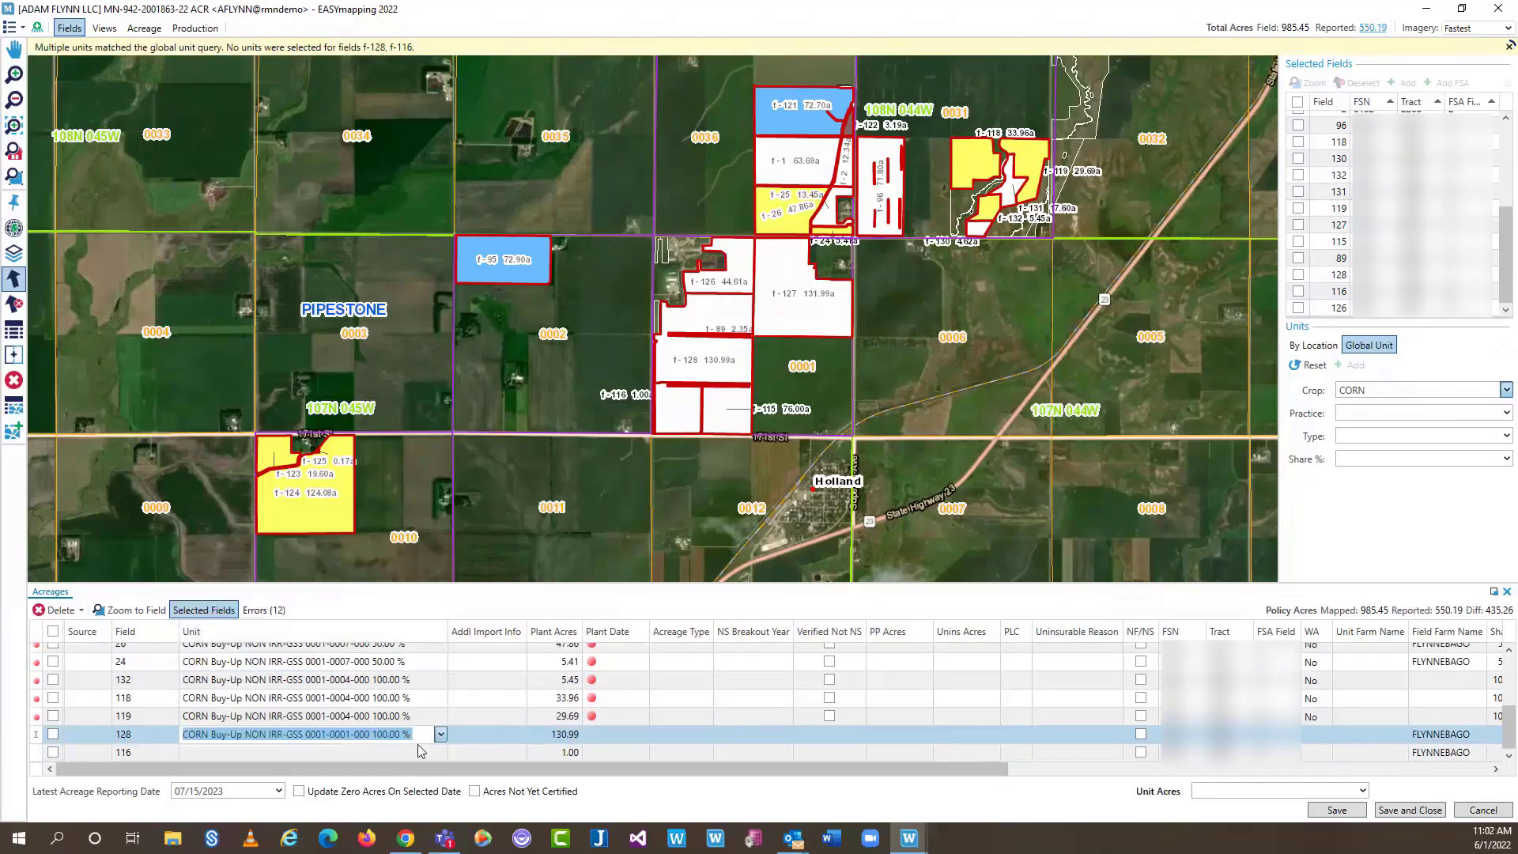
left_click(431, 753)
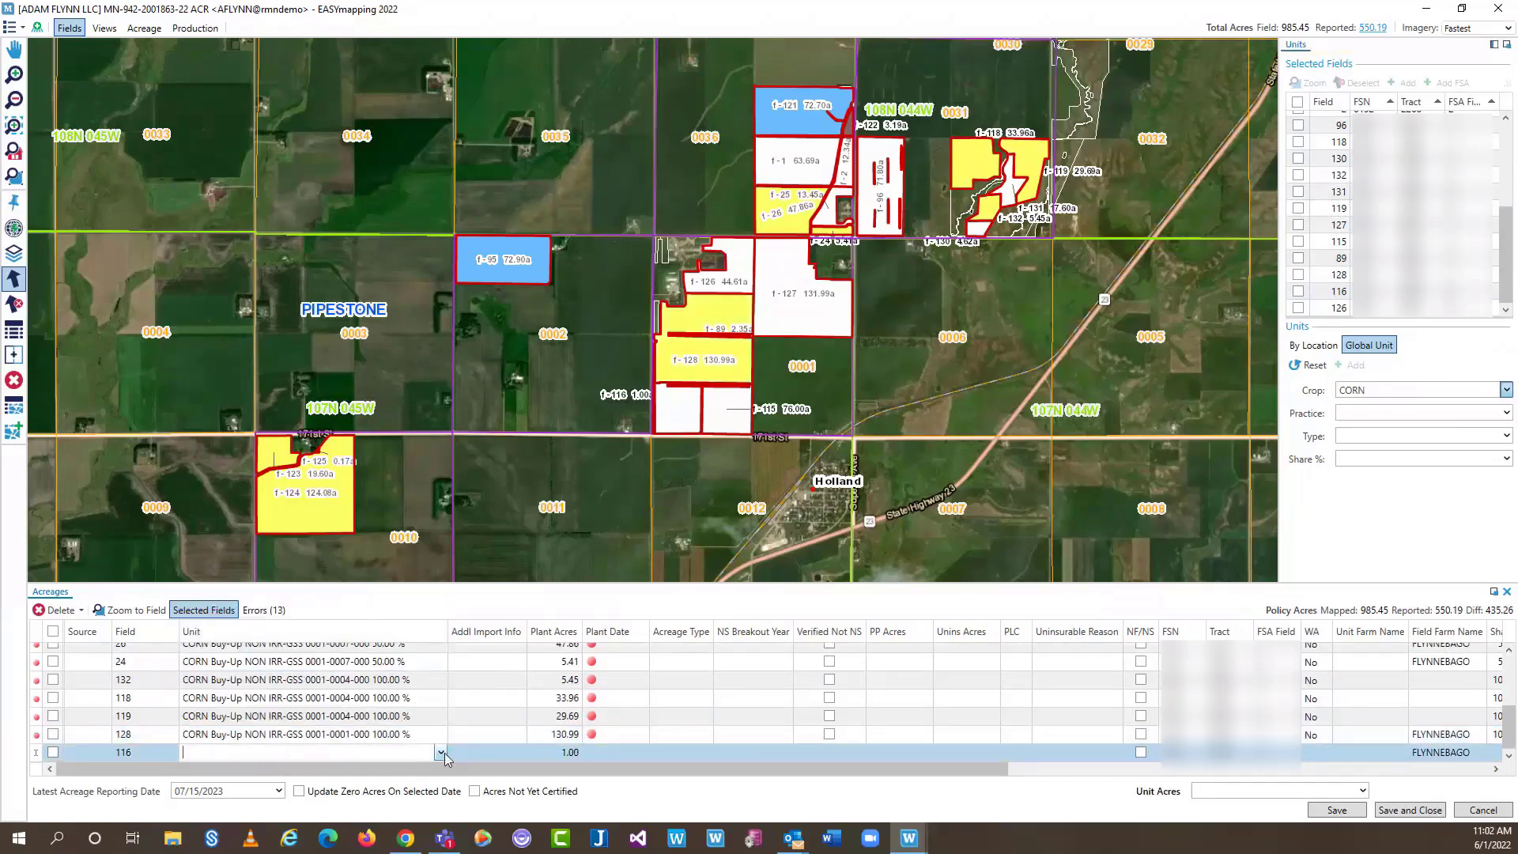
left_click(440, 753)
left_click(372, 639)
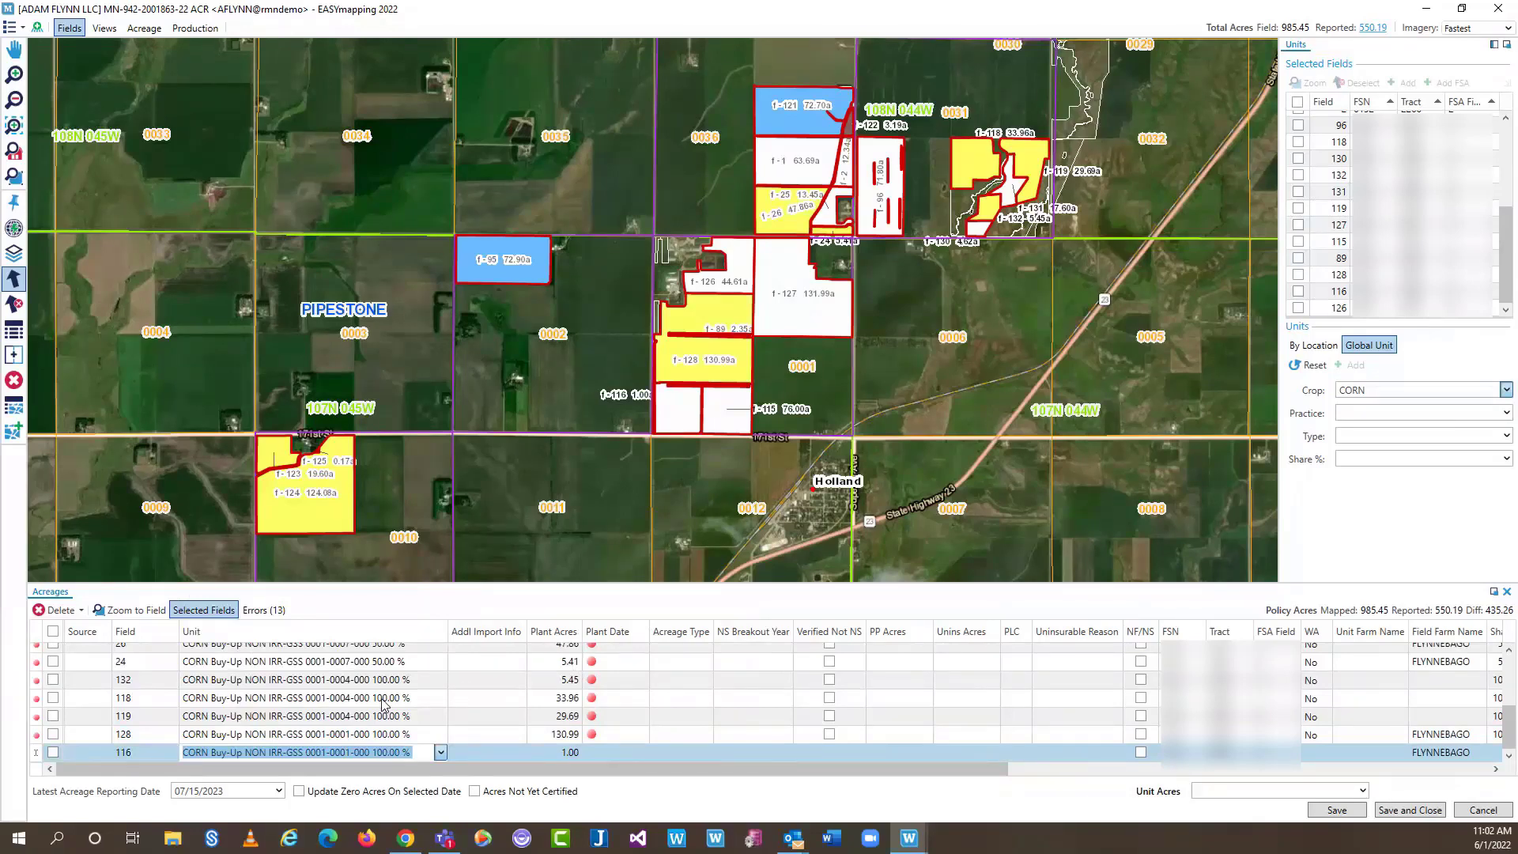
left_click_drag(1508, 235, 1481, 136)
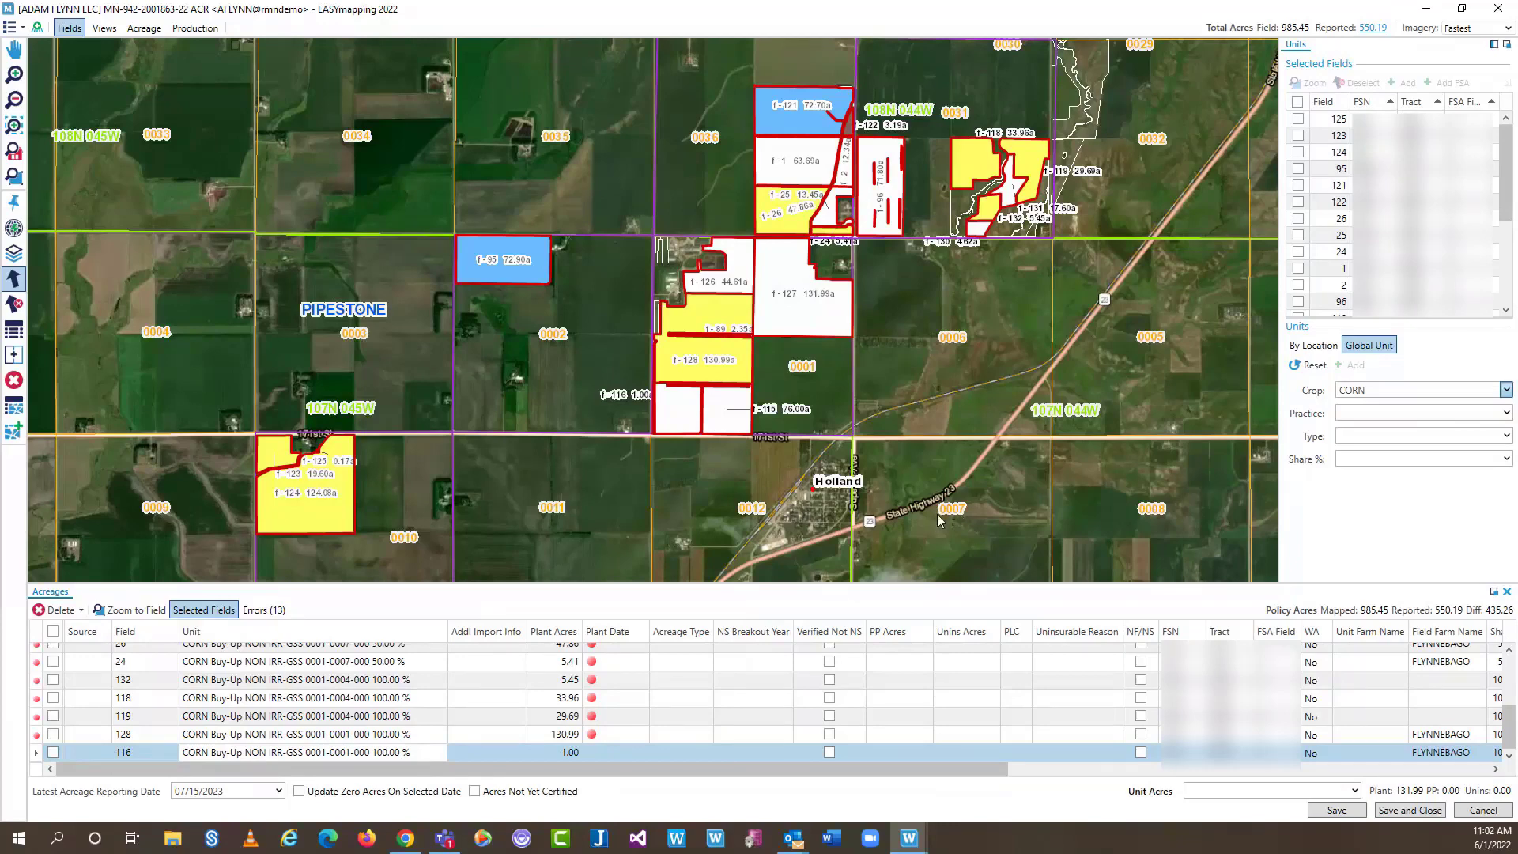
scroll(583, 761, "up", 3)
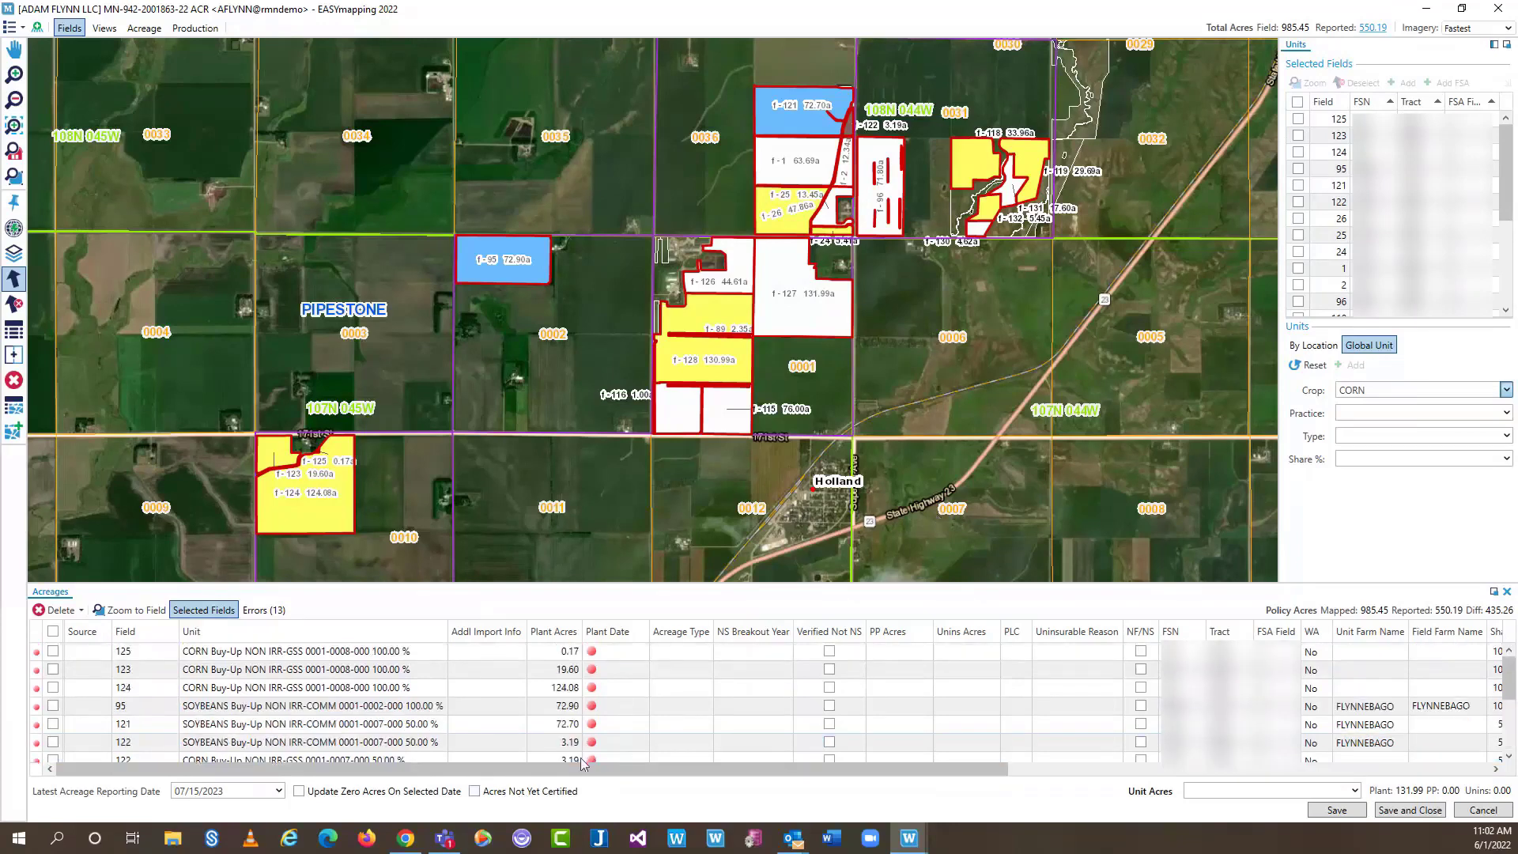
Mark the acres as not yet certified, attempt to save, and dismiss the validation errors
left_click(497, 792)
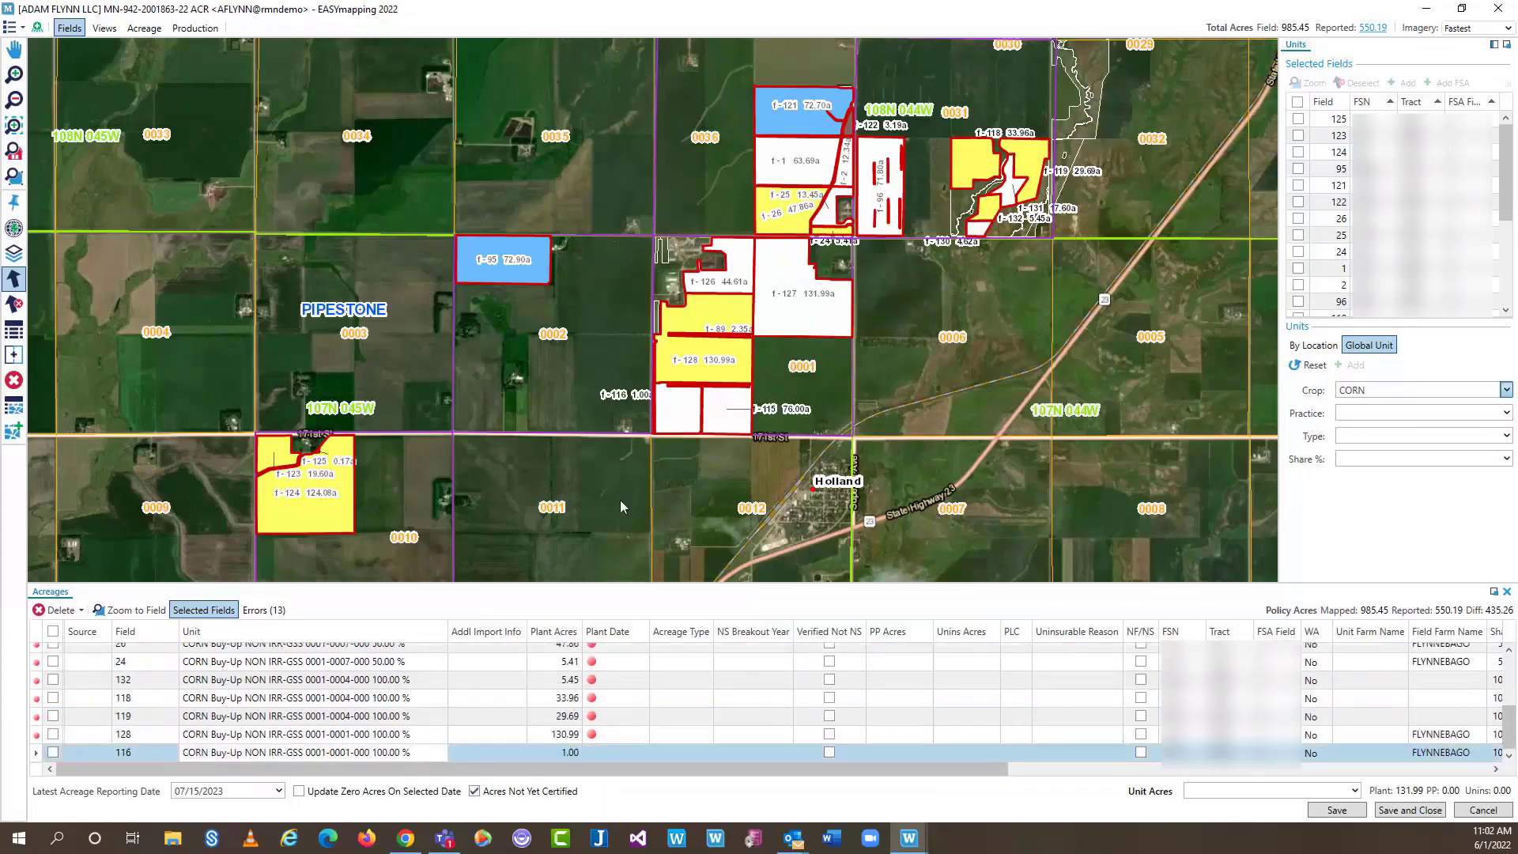
left_click(1409, 810)
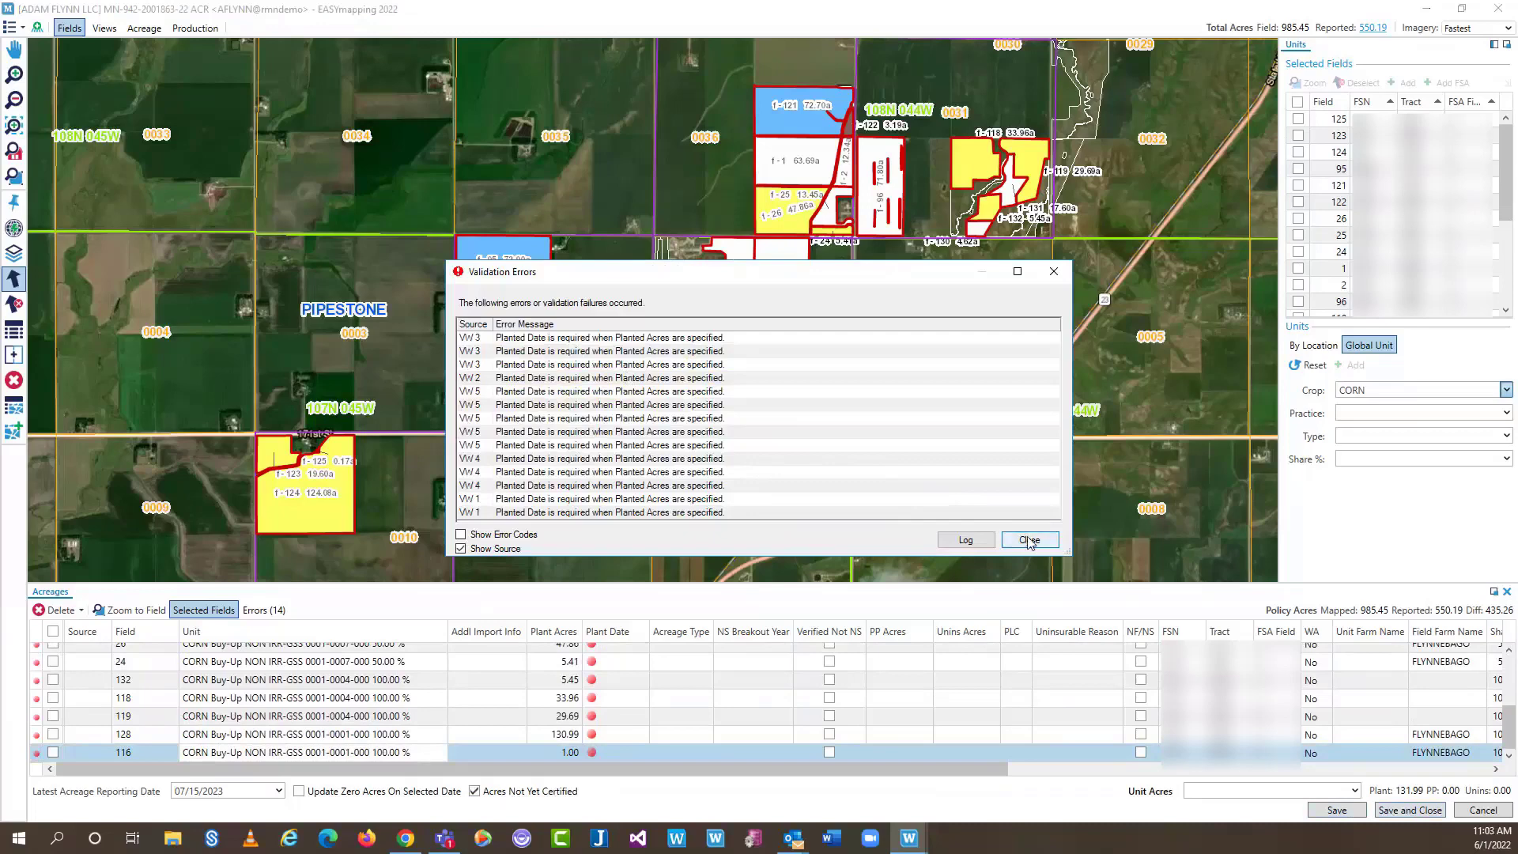
left_click(1028, 541)
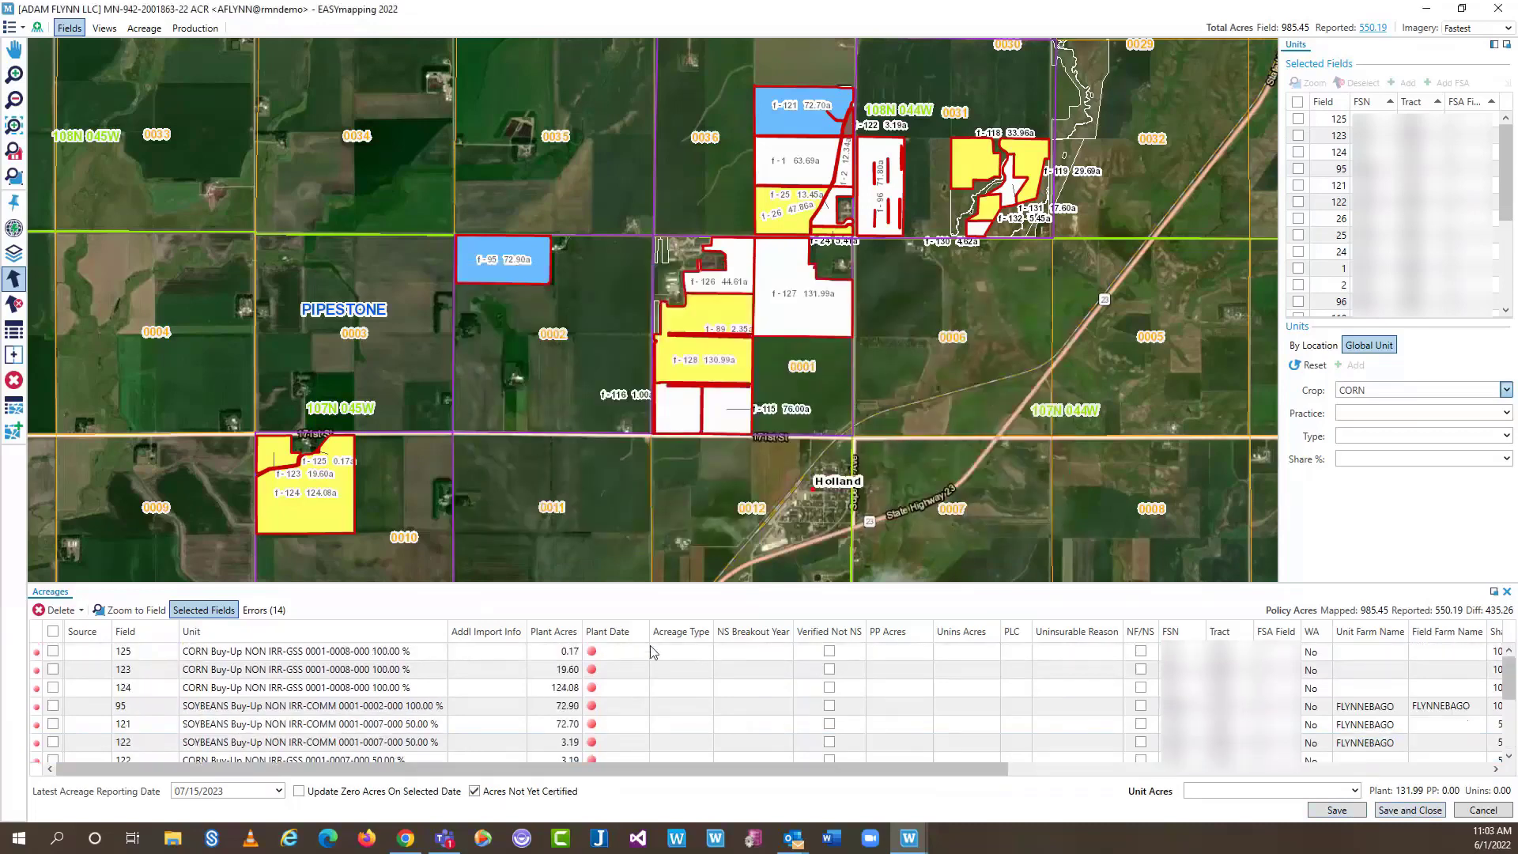
Set planting dates: field 125 May 24, field 95 May 17, field 121 May 16, 2022
left_click(653, 652)
left_click(597, 678)
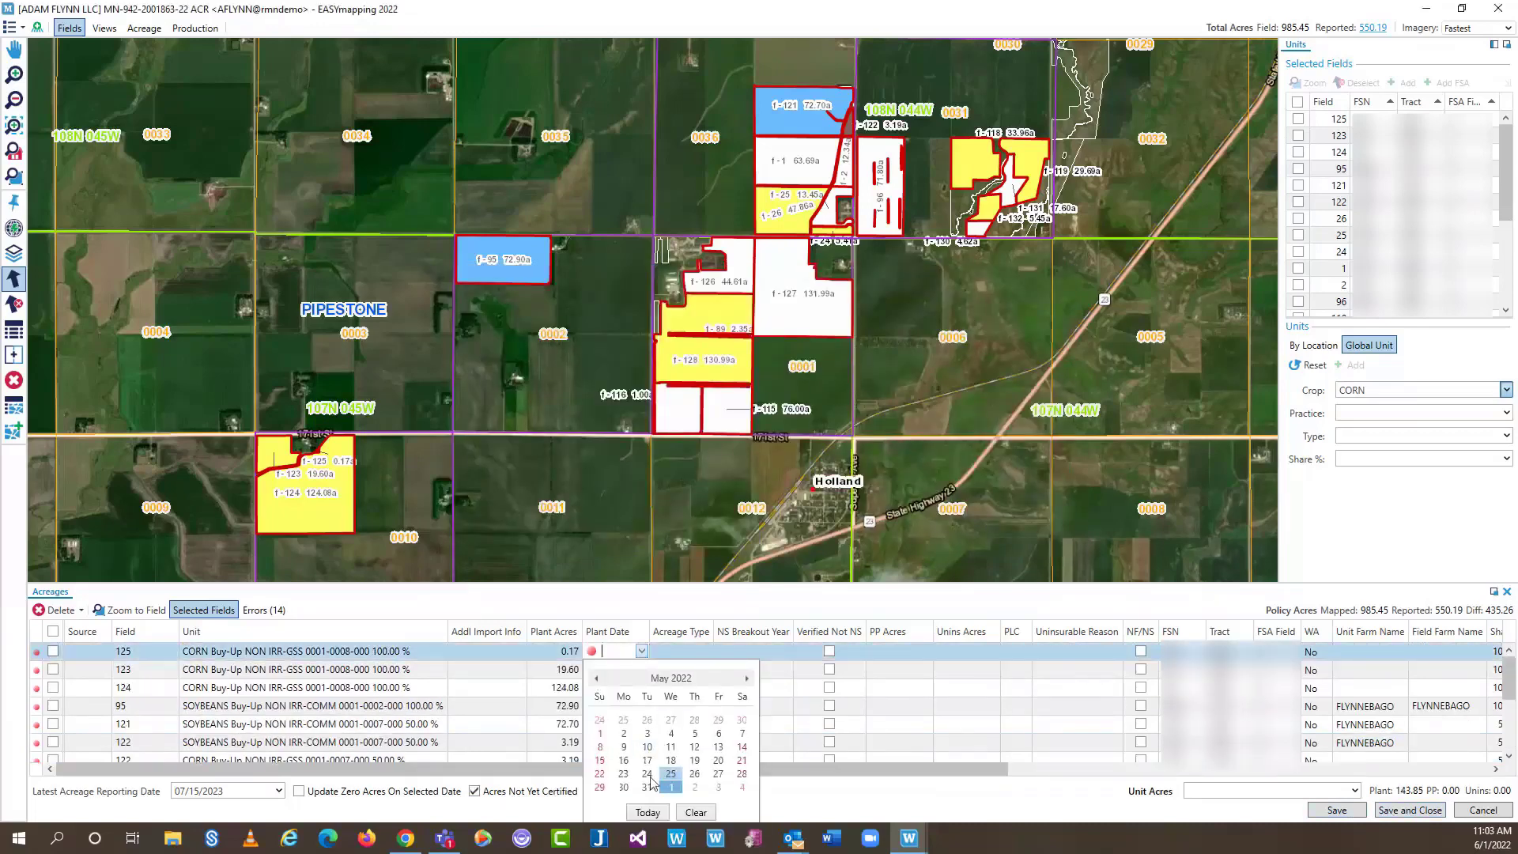
left_click(648, 773)
left_click(627, 704)
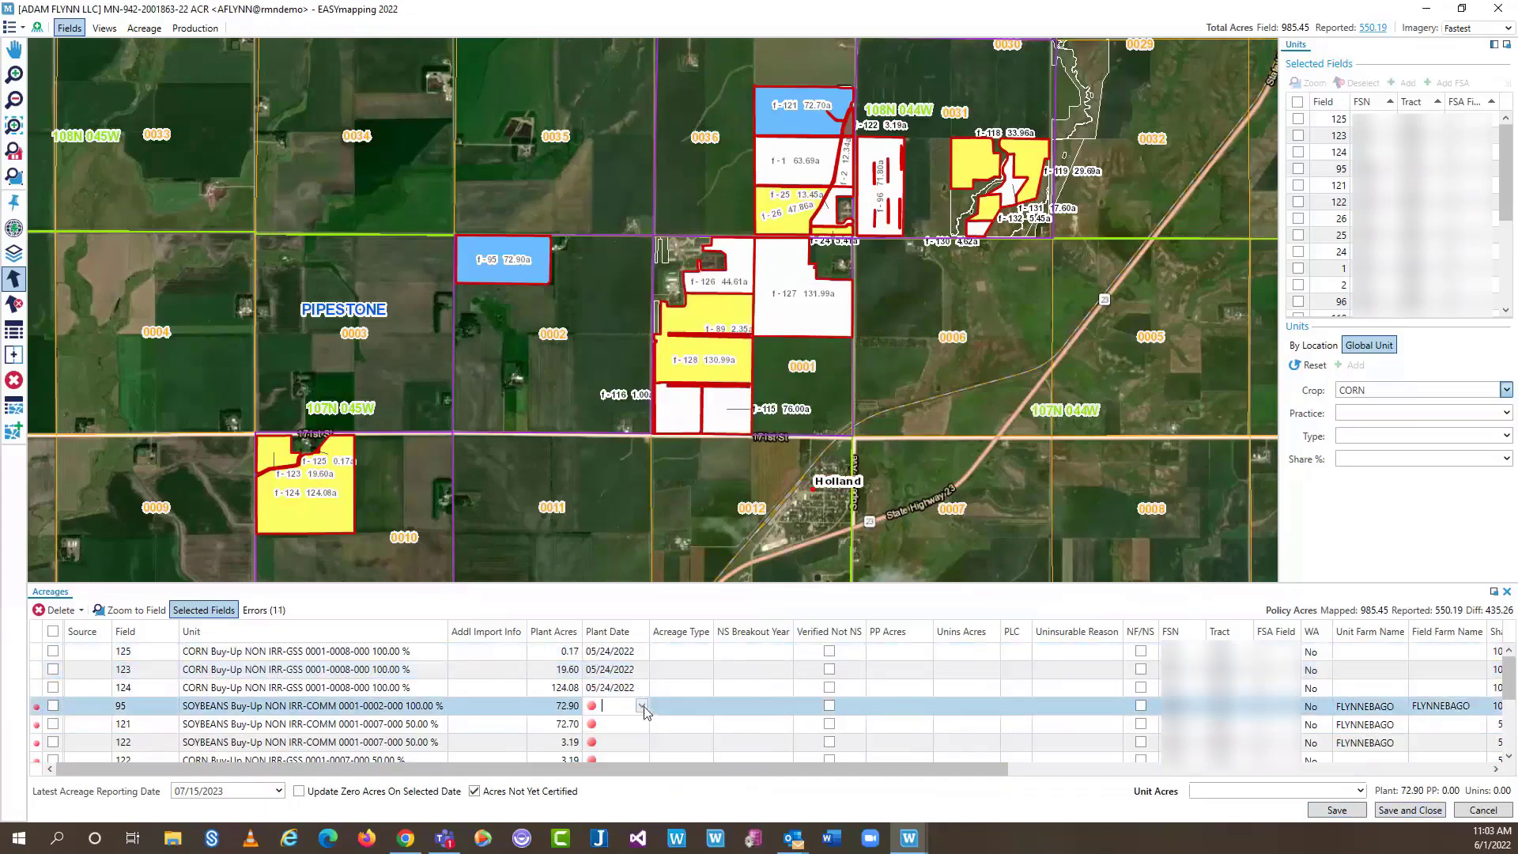
left_click(596, 545)
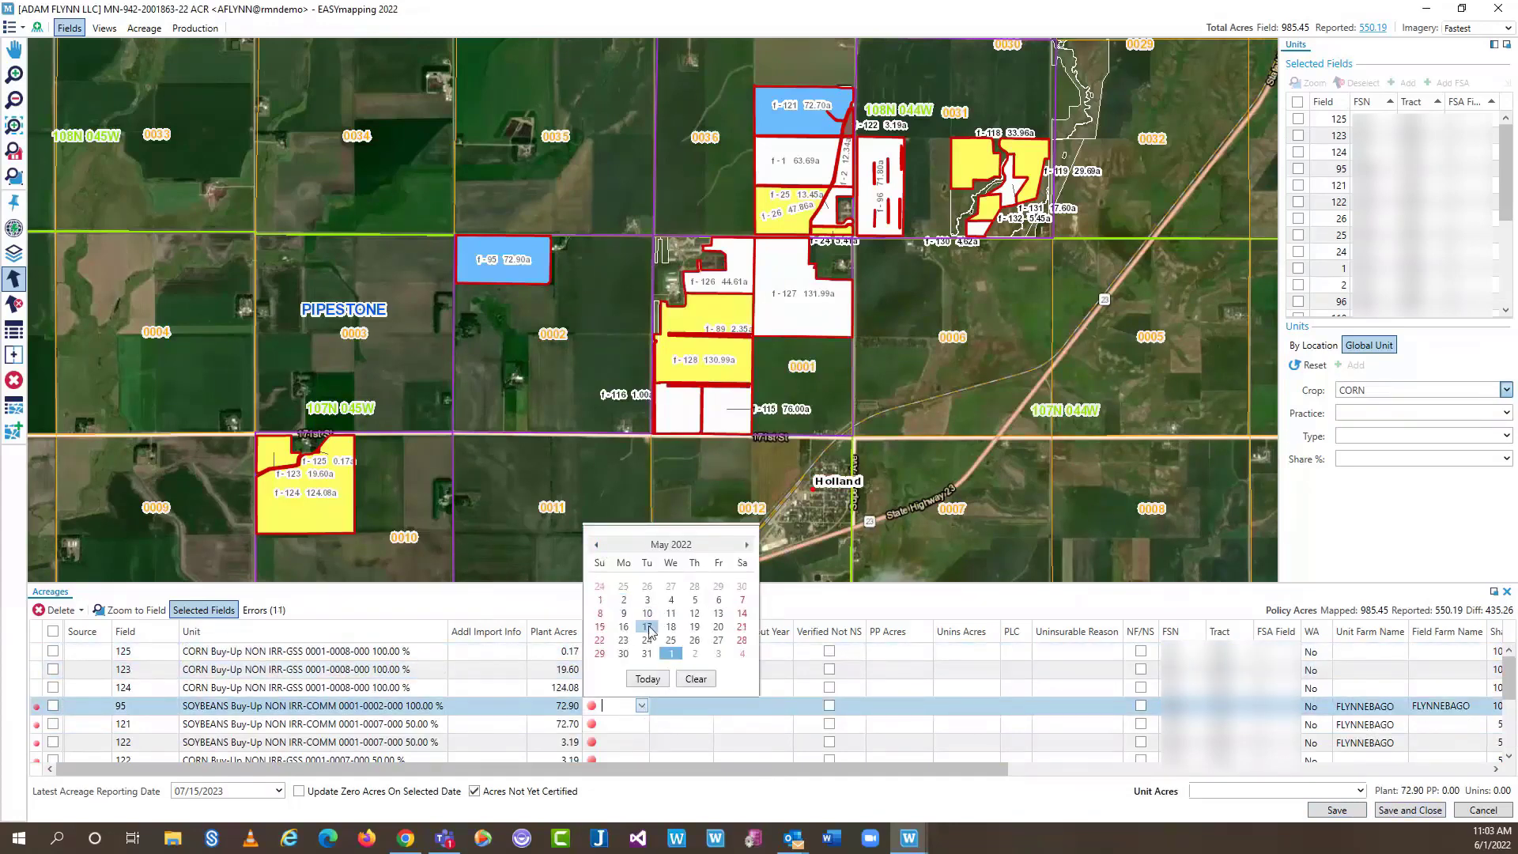
left_click(647, 626)
left_click(705, 721)
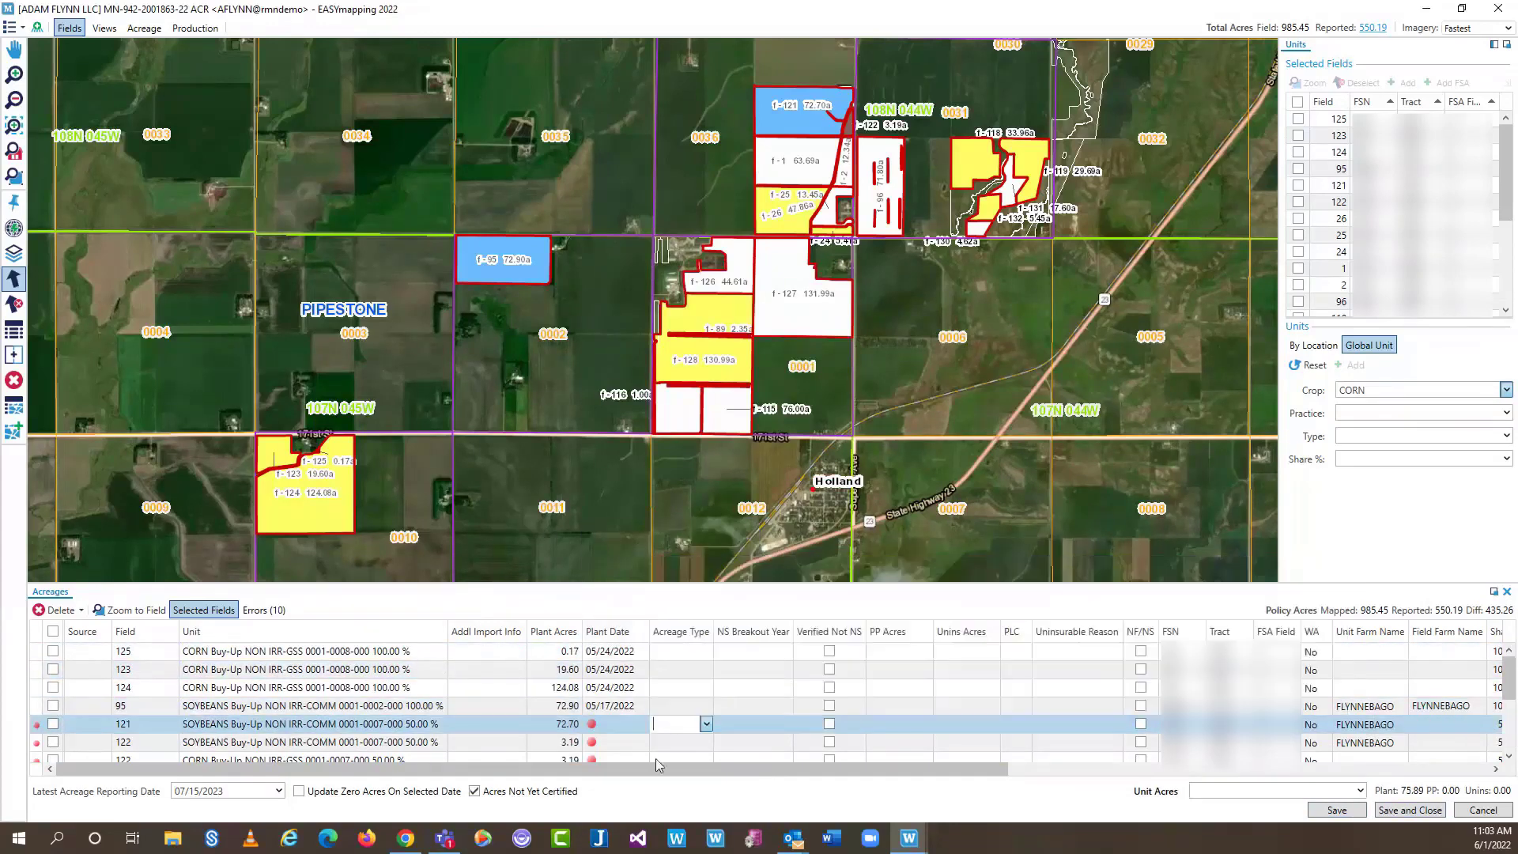
left_click(642, 724)
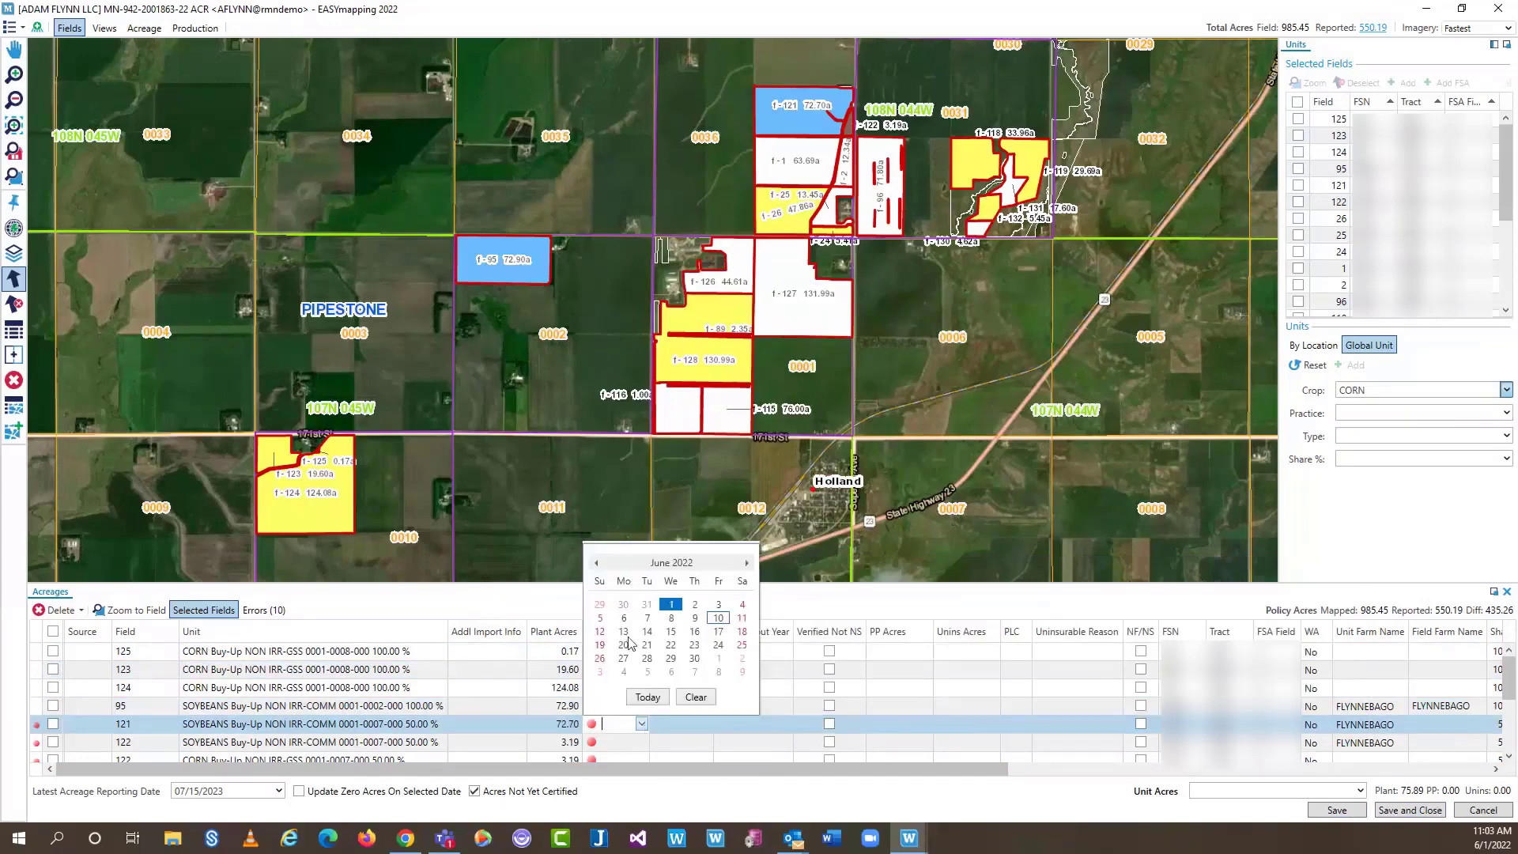
scroll(633, 630, "up", 1)
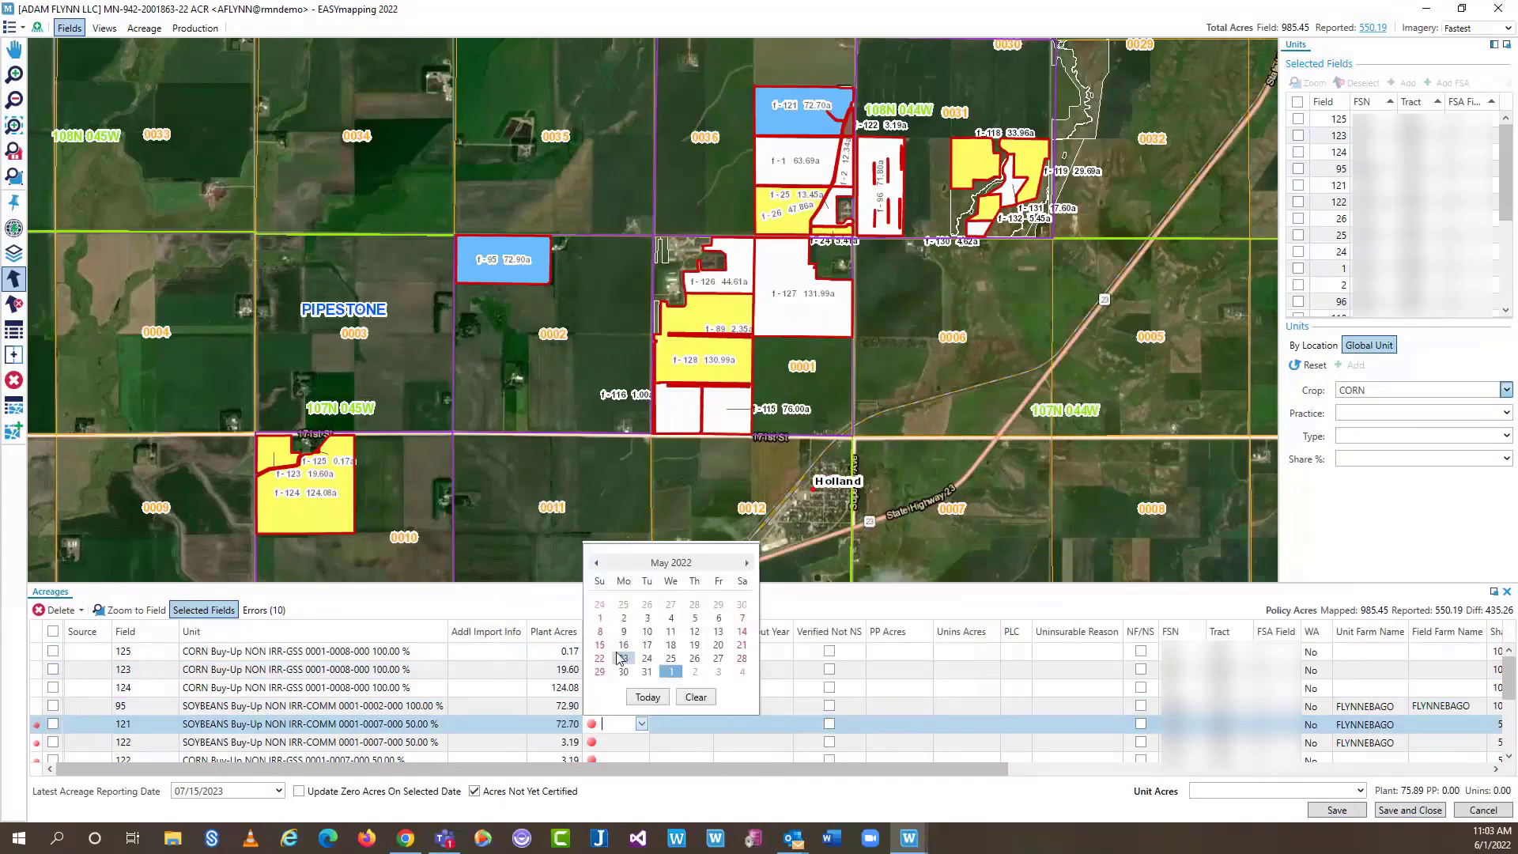
left_click(624, 647)
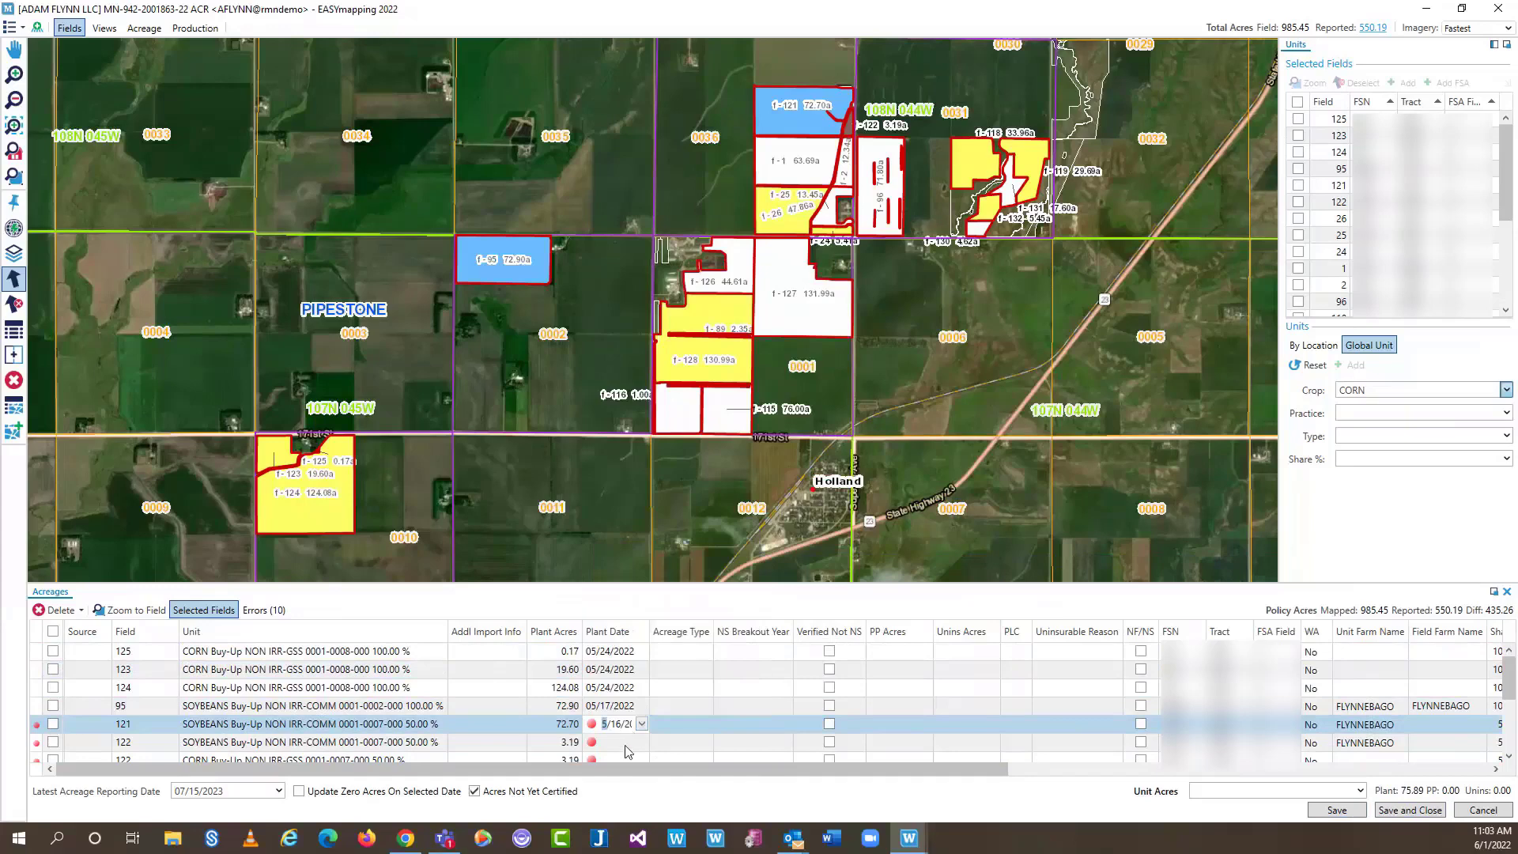
left_click(628, 742)
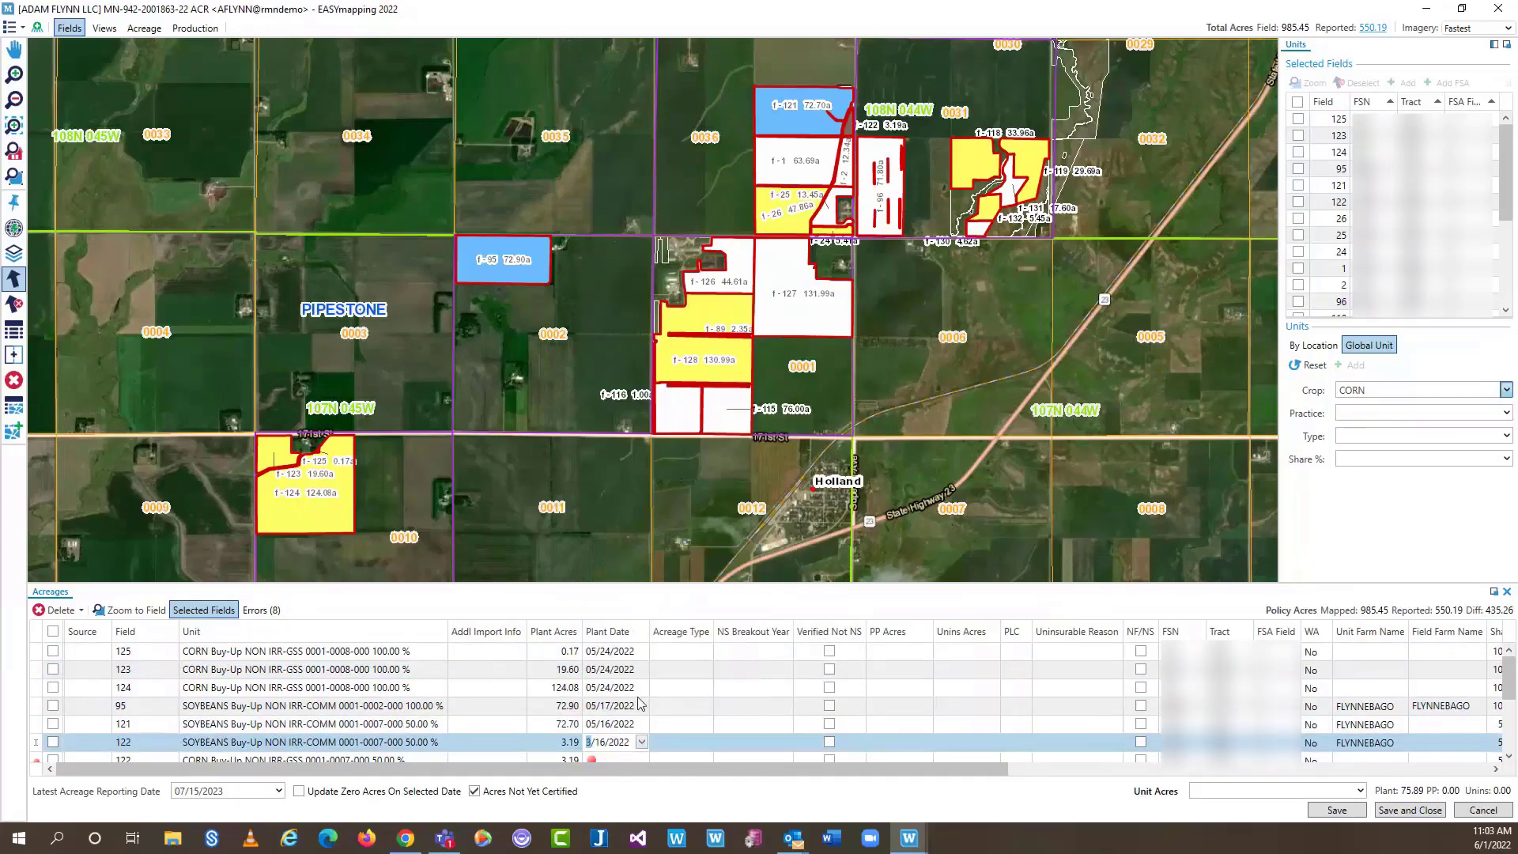
Date corn fields 122 May 10, 132 and 128 May 24, 2022, then save the acreage
scroll(639, 705, "down", 2)
left_click(641, 680)
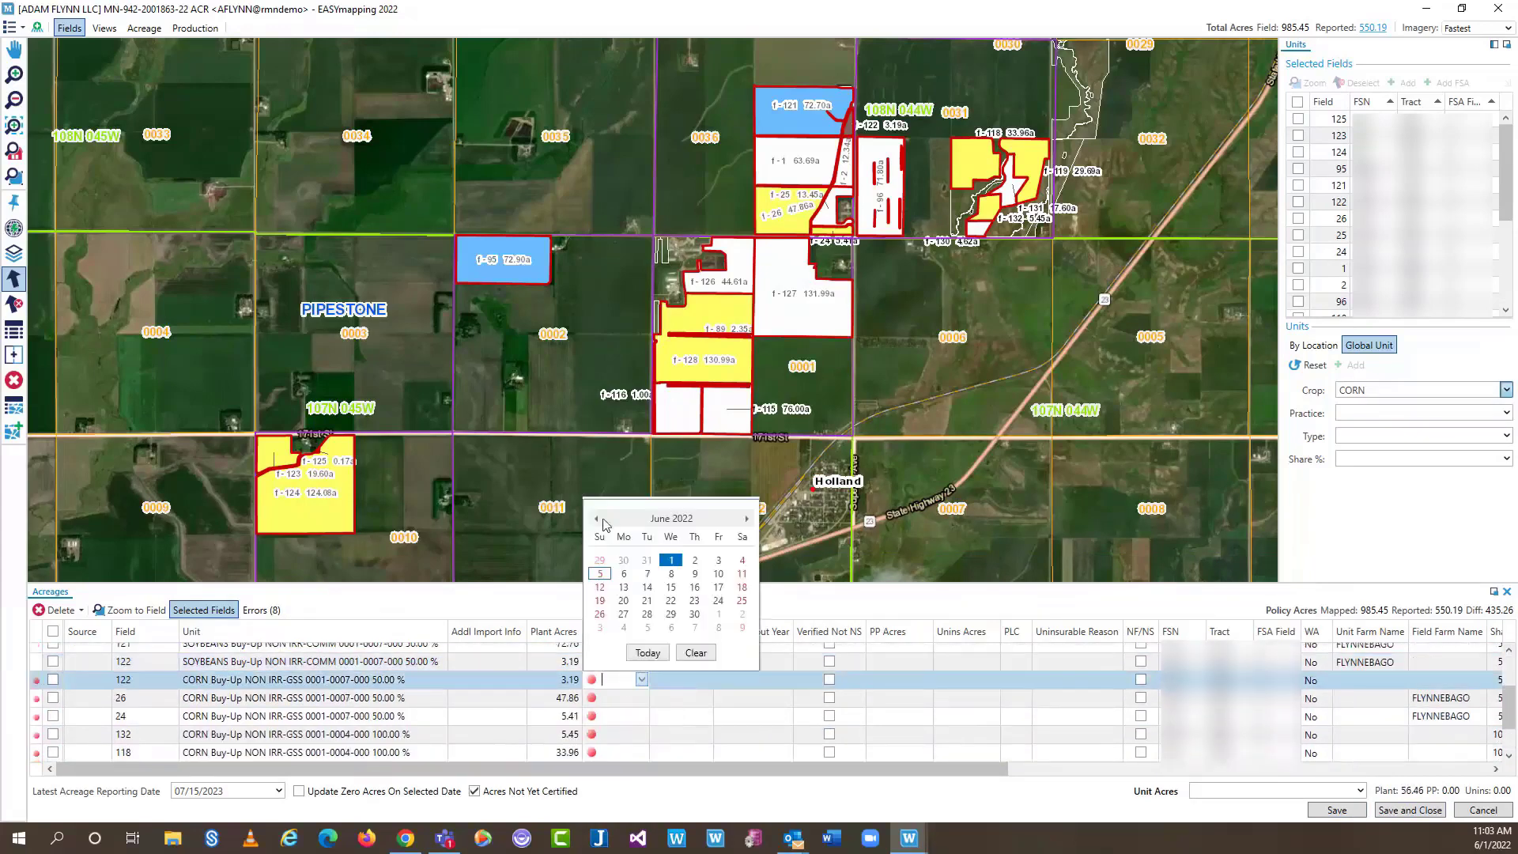
left_click(598, 519)
left_click(647, 573)
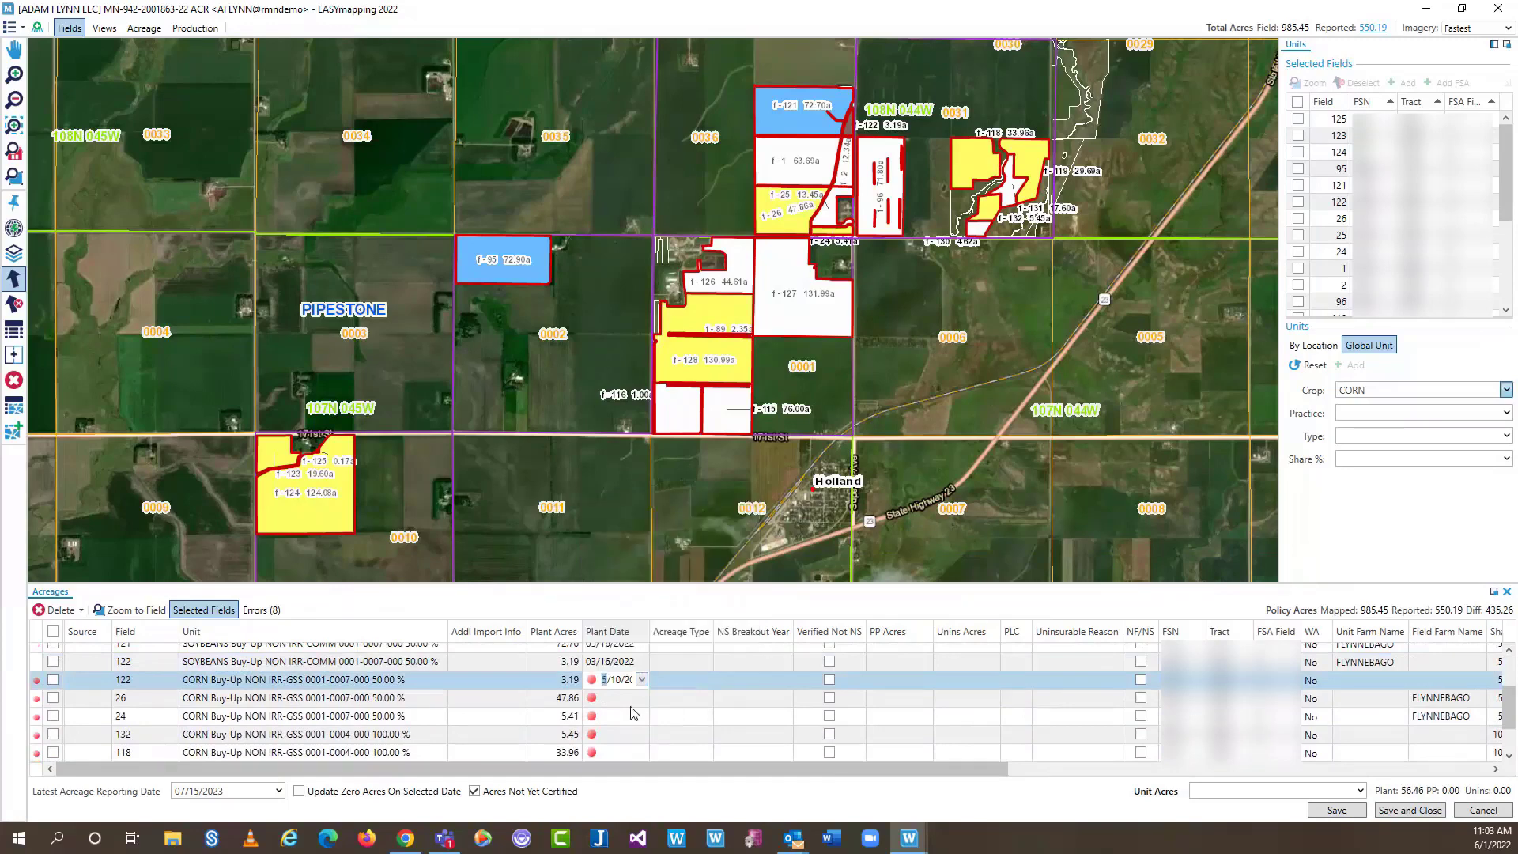
left_click(629, 734)
left_click(641, 734)
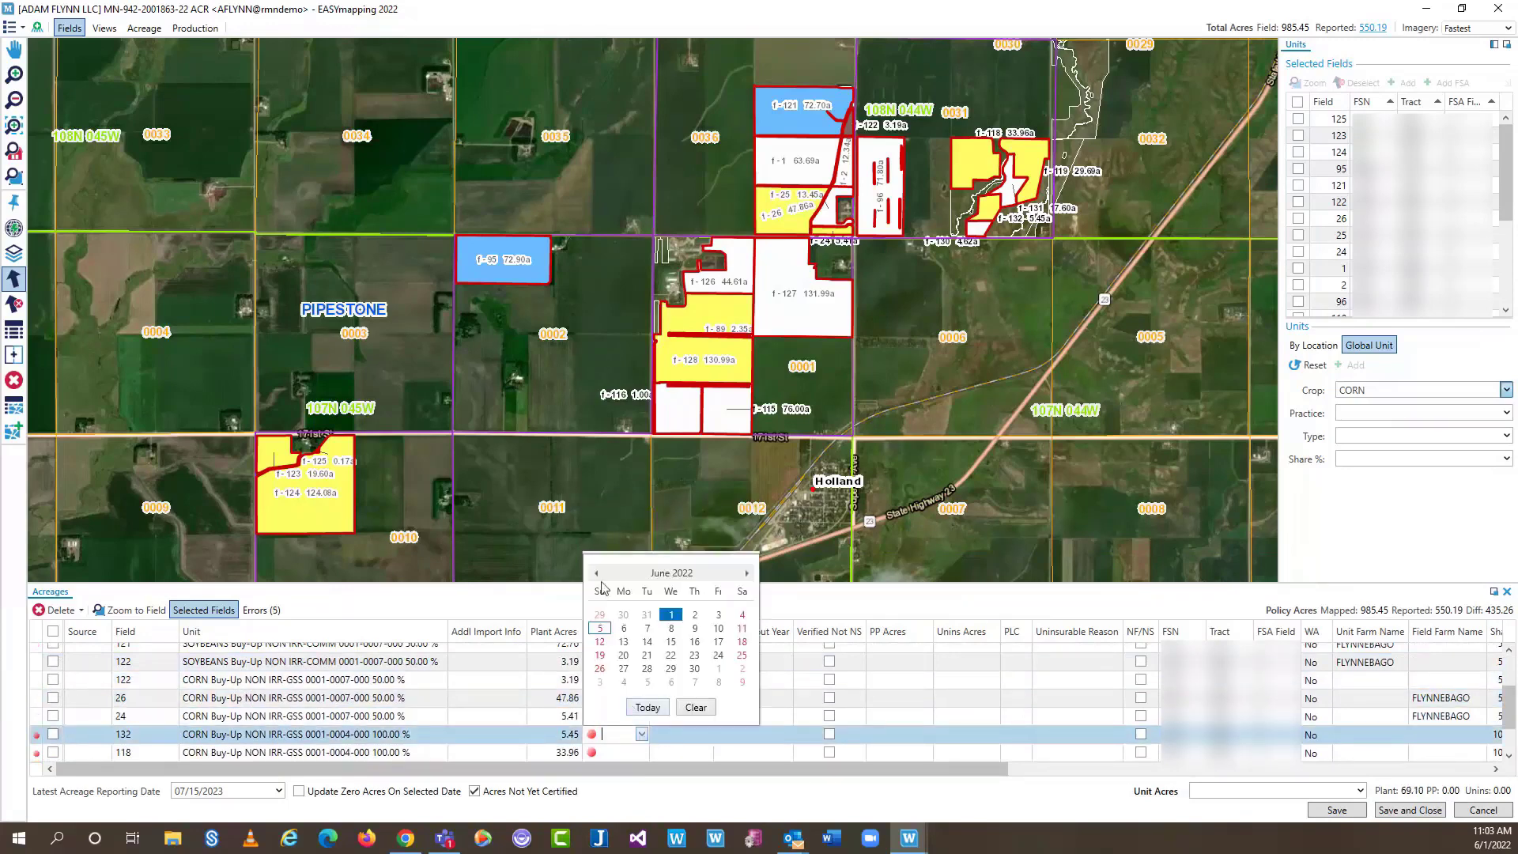
left_click(596, 572)
left_click(646, 654)
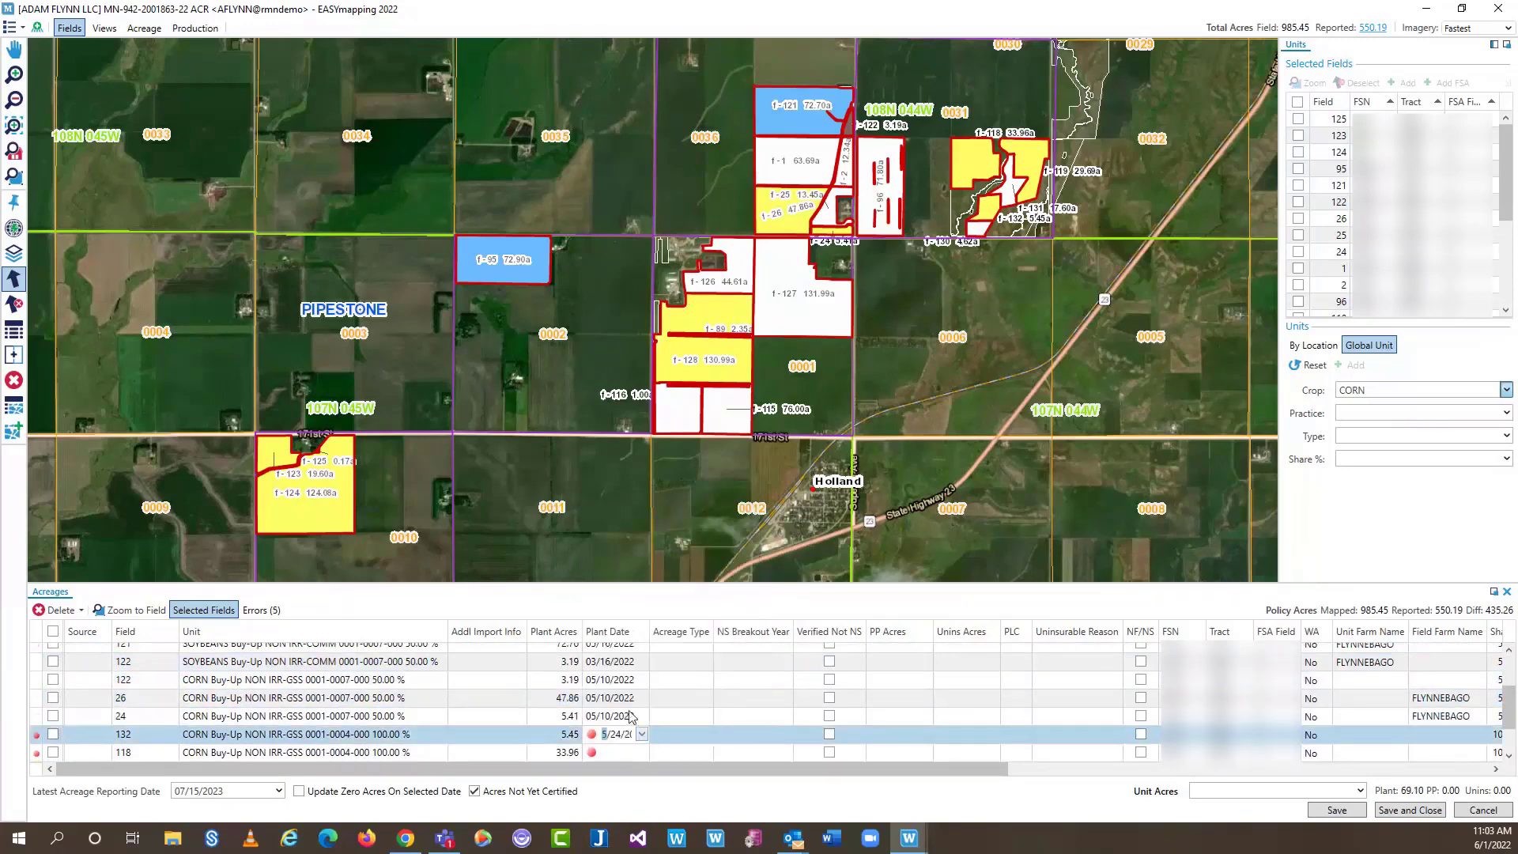
left_click(630, 734)
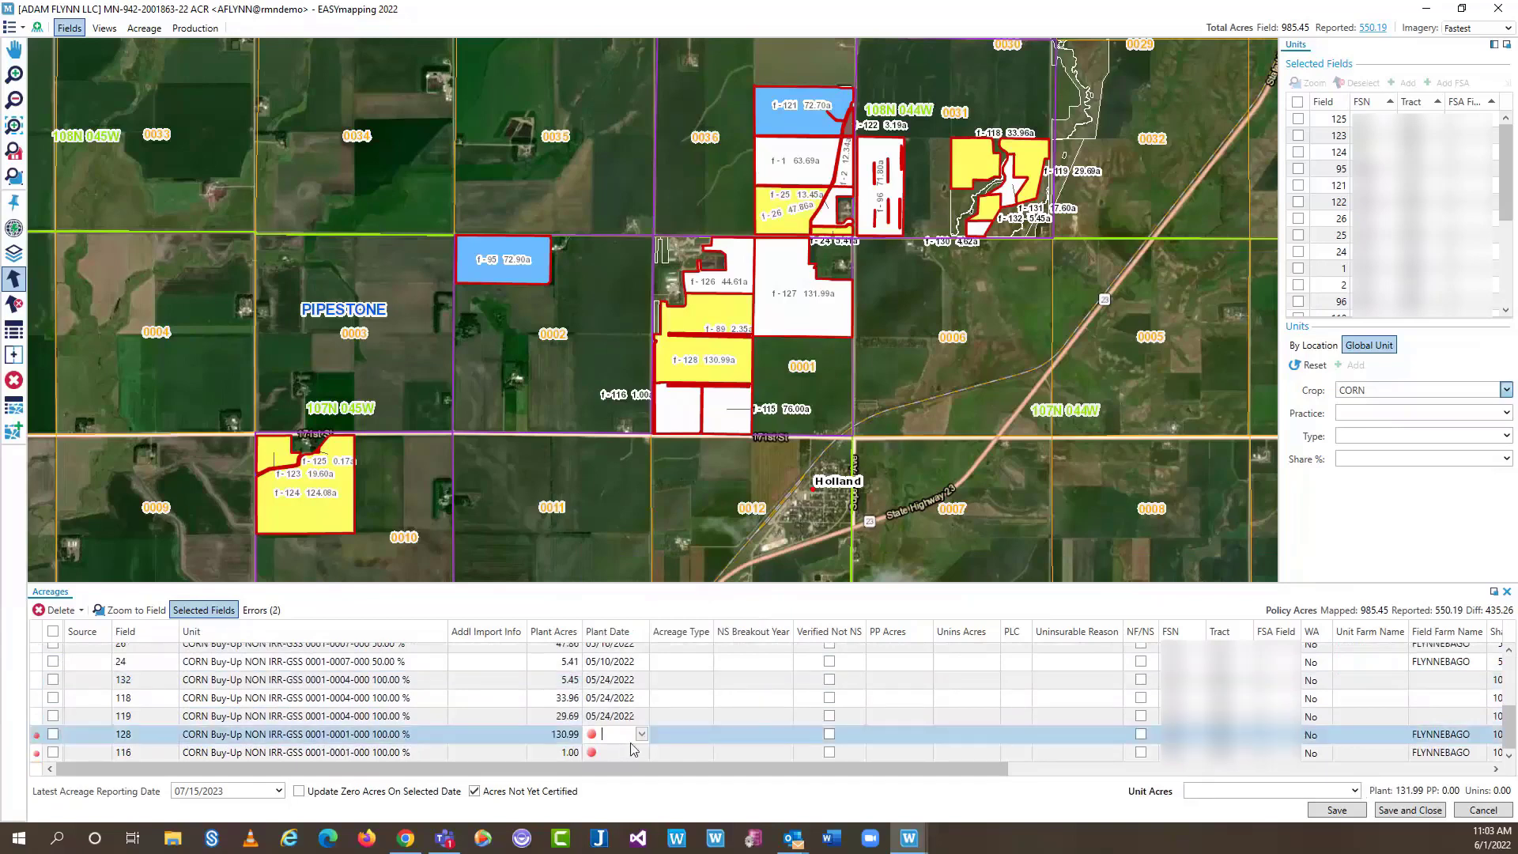
left_click(641, 734)
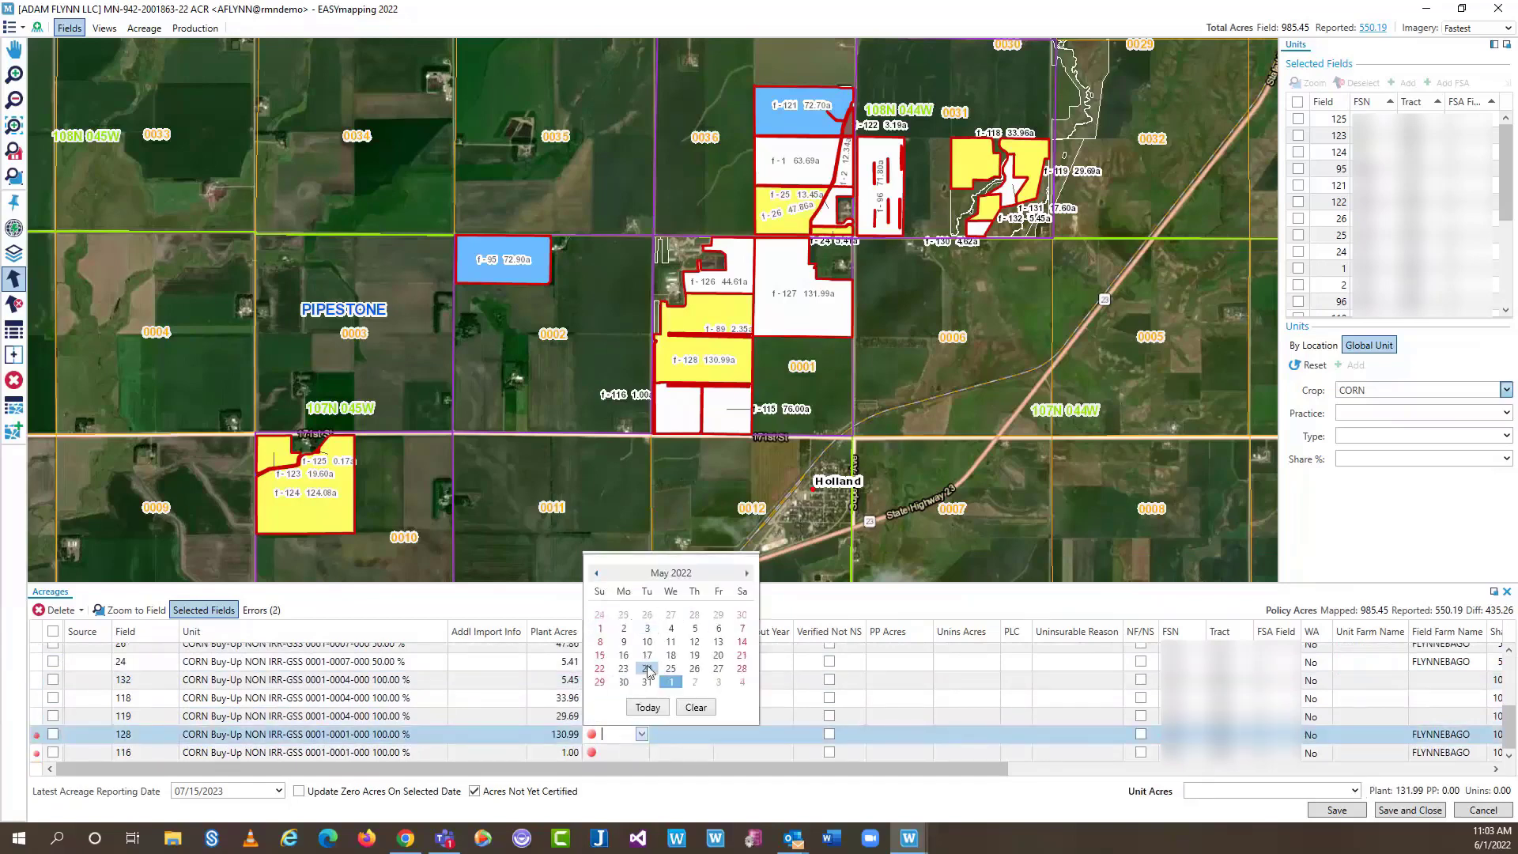
left_click(646, 668)
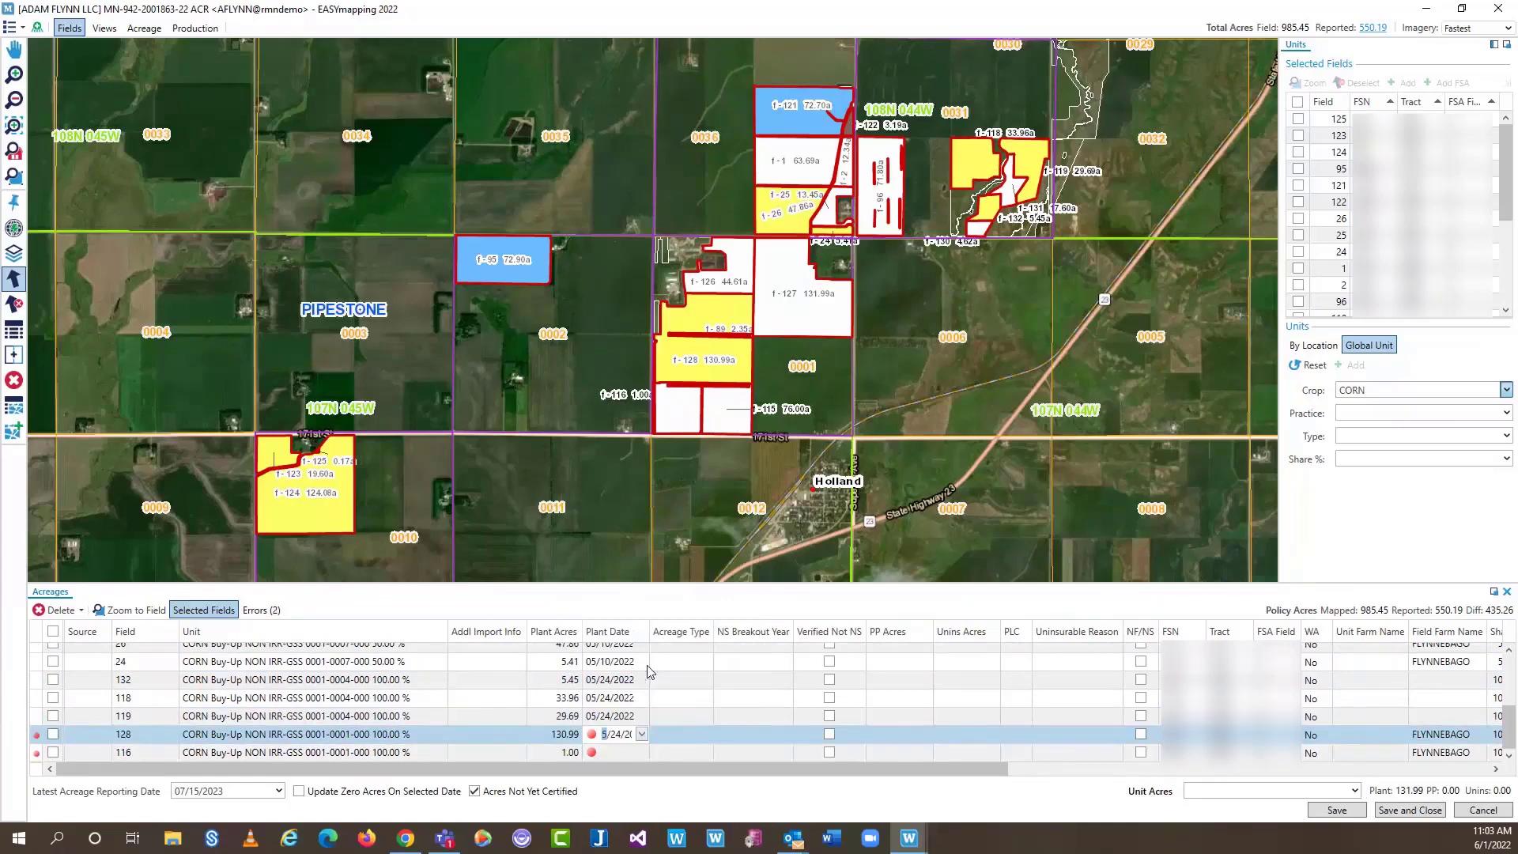
left_click(627, 751)
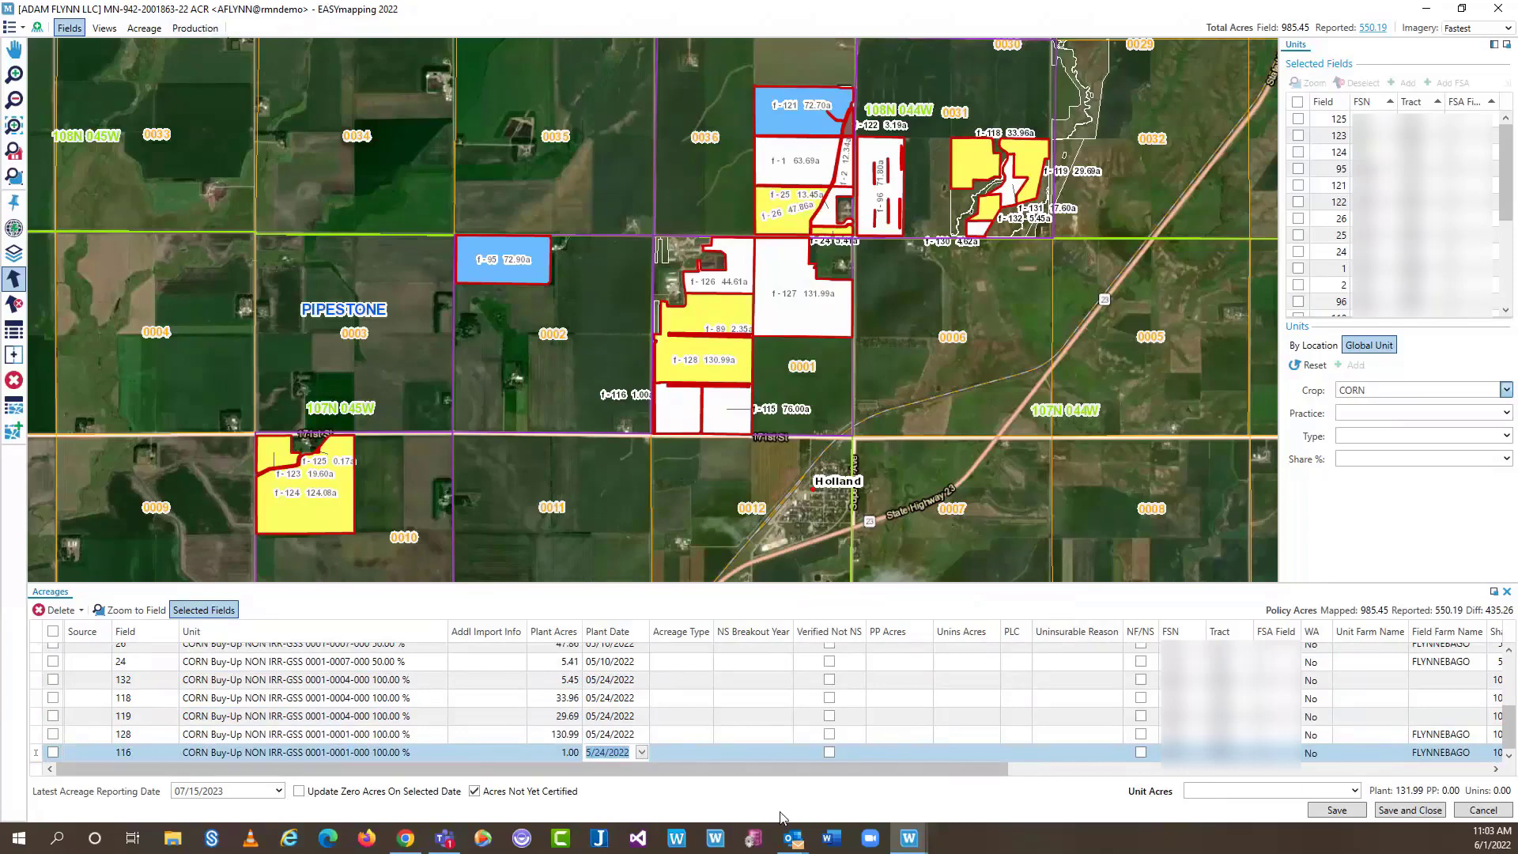
left_click(1426, 810)
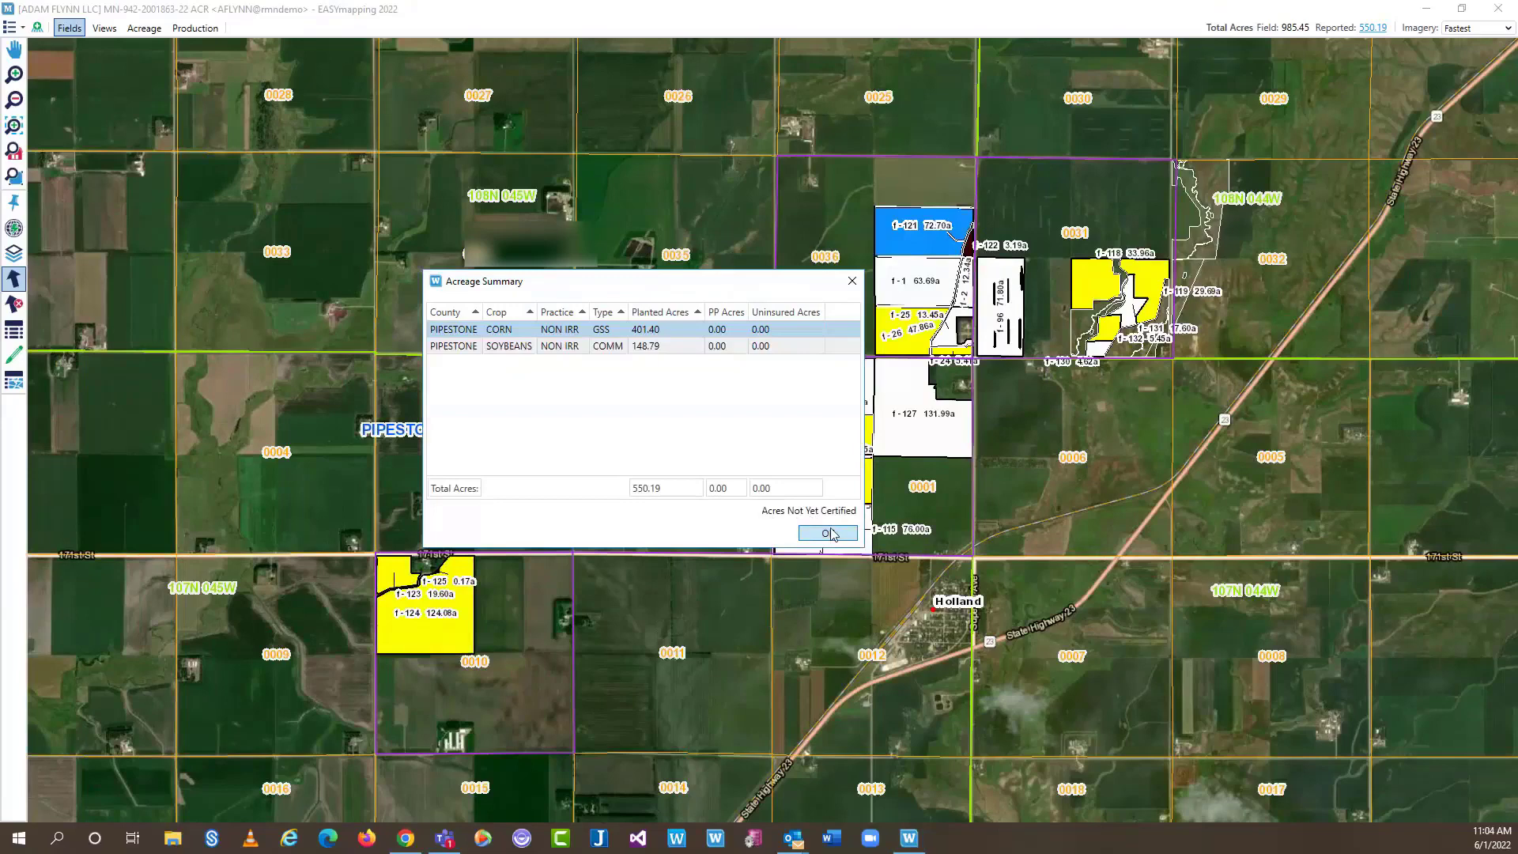
Accept the 550.19-acre summary (401.40 corn, 148.79 soybeans) and return to the policy
left_click(828, 534)
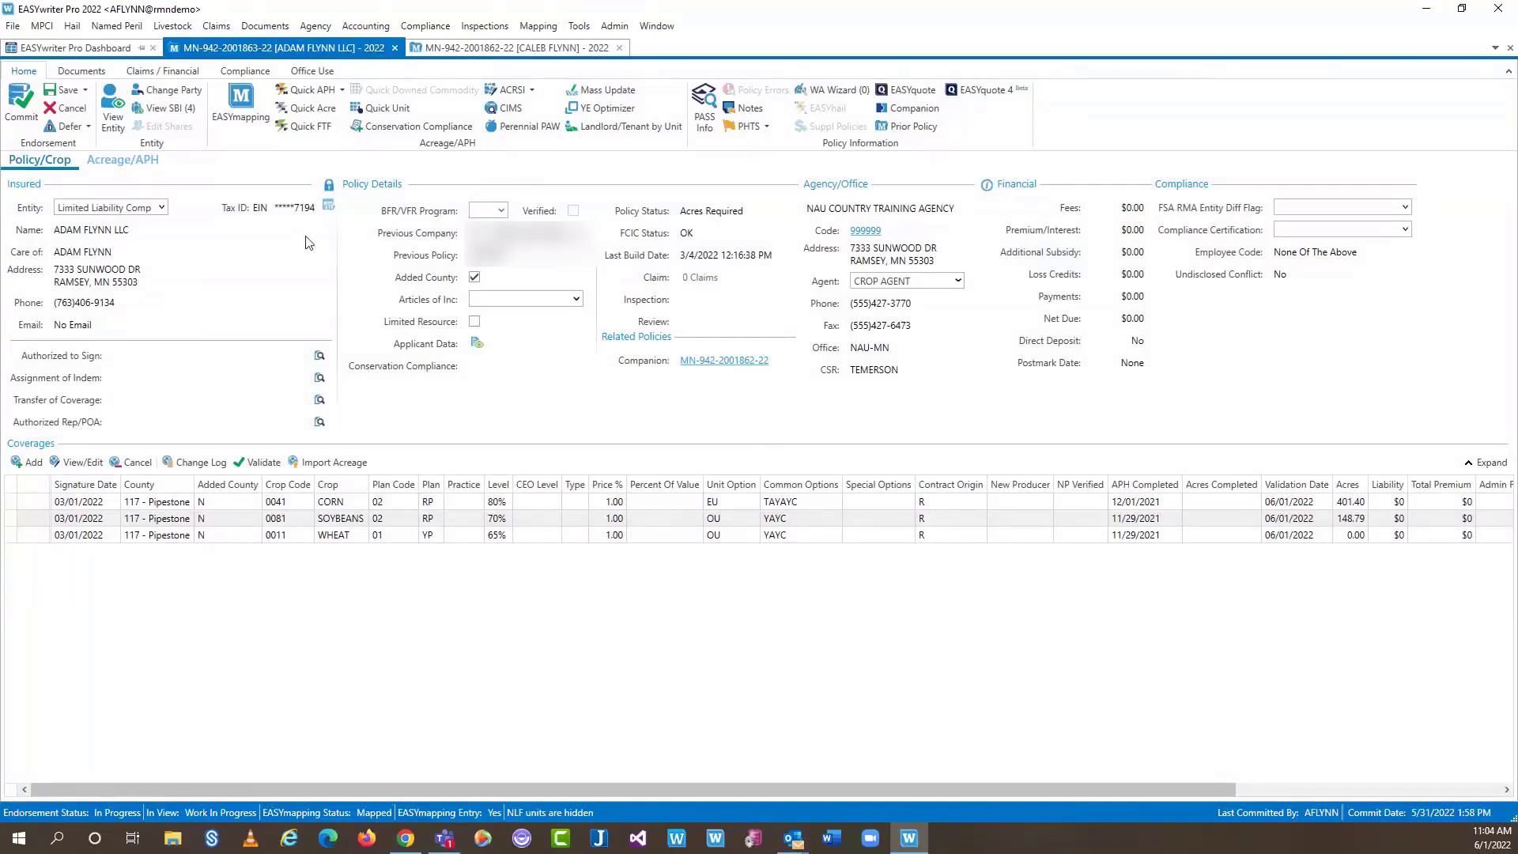
Save and commit the endorsement past the incomplete-acreage and signer warnings, keeping acres preliminary
left_click(70, 91)
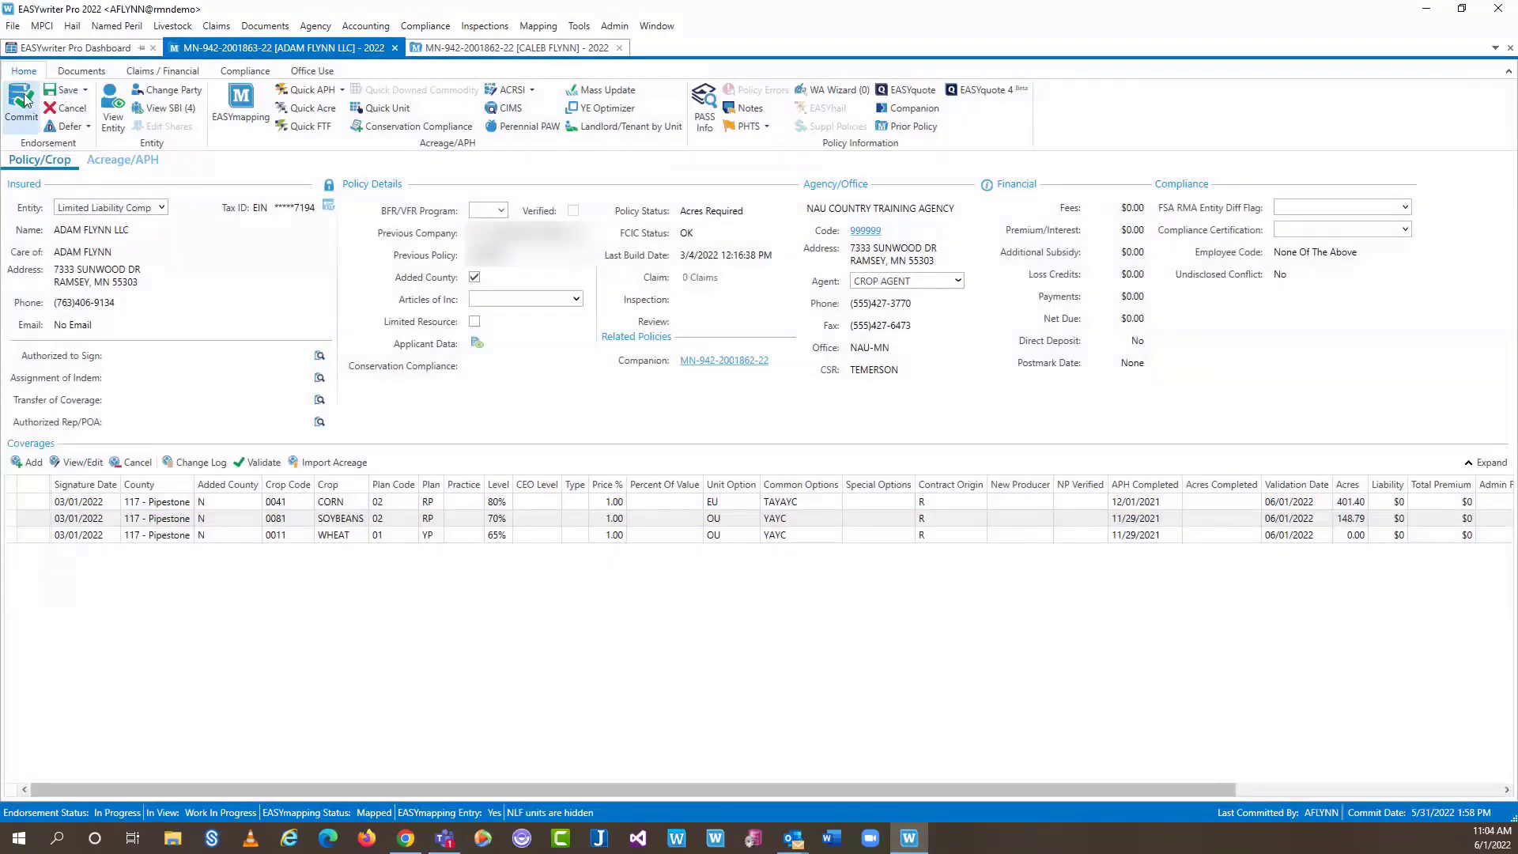
left_click(23, 99)
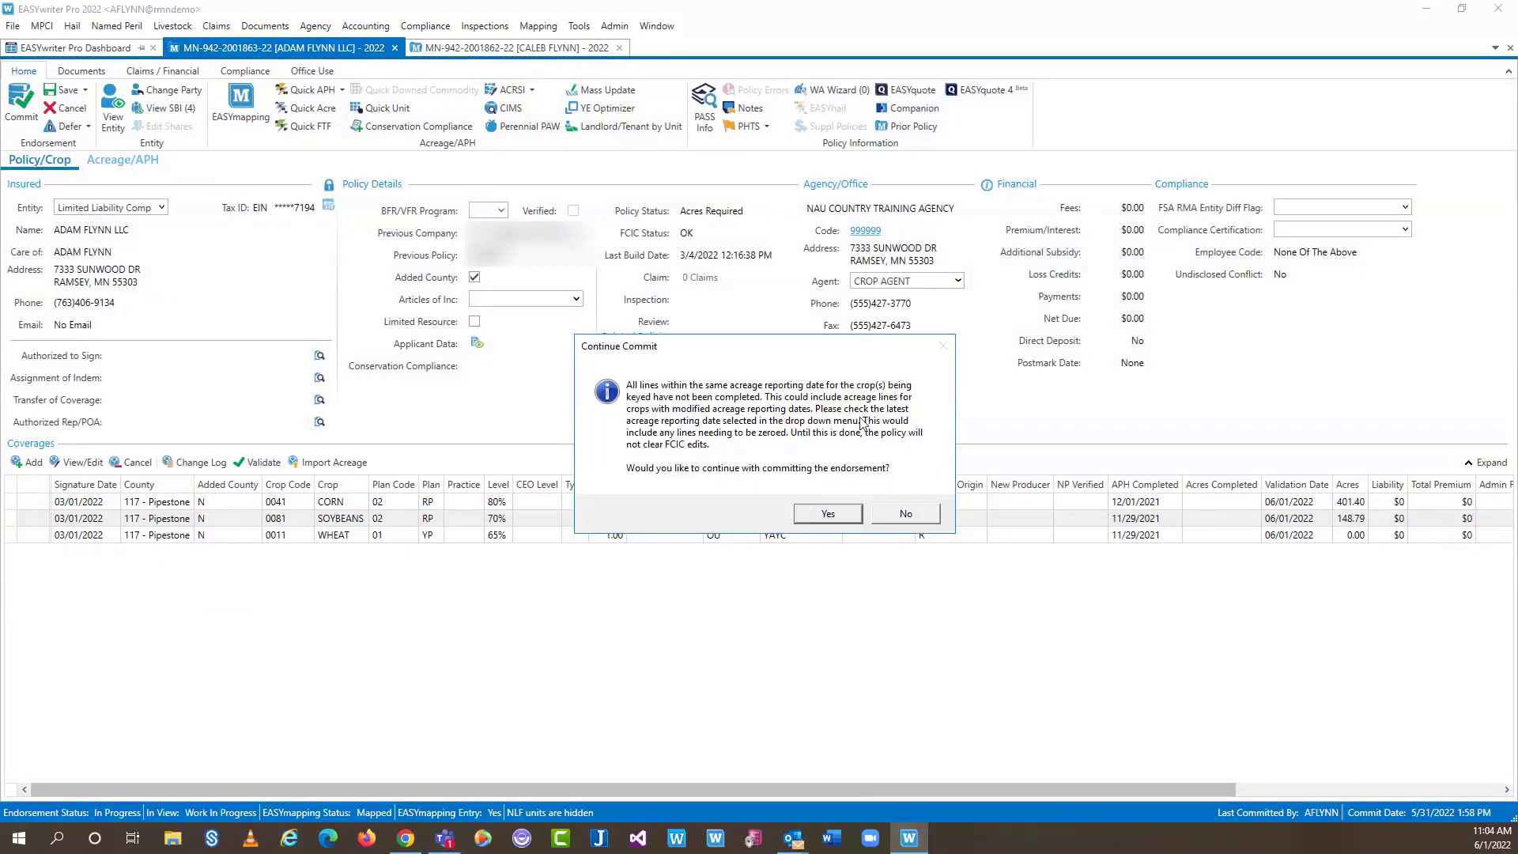
left_click(819, 512)
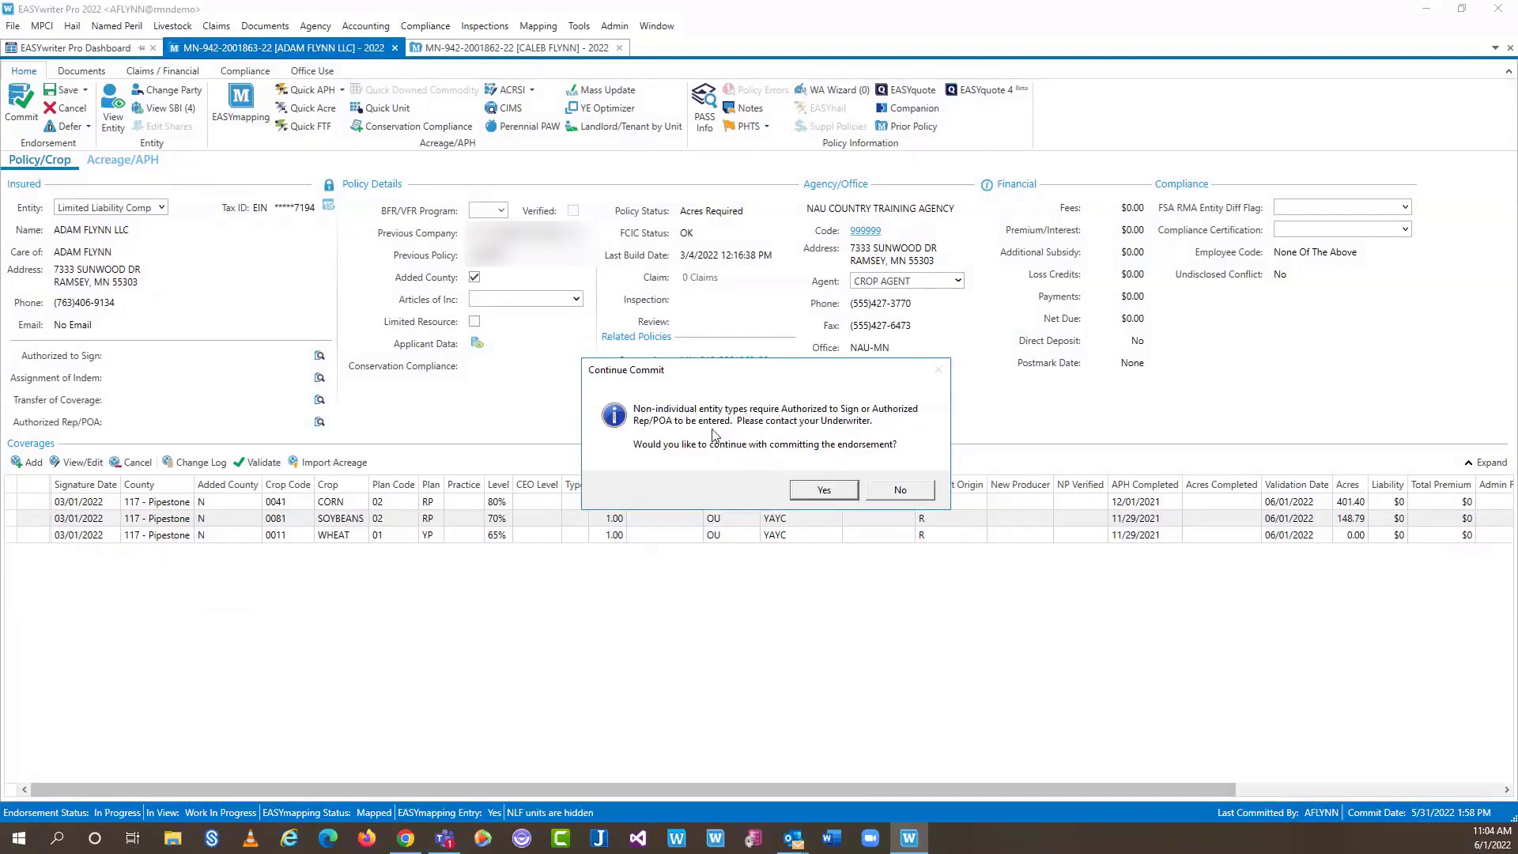
left_click(825, 491)
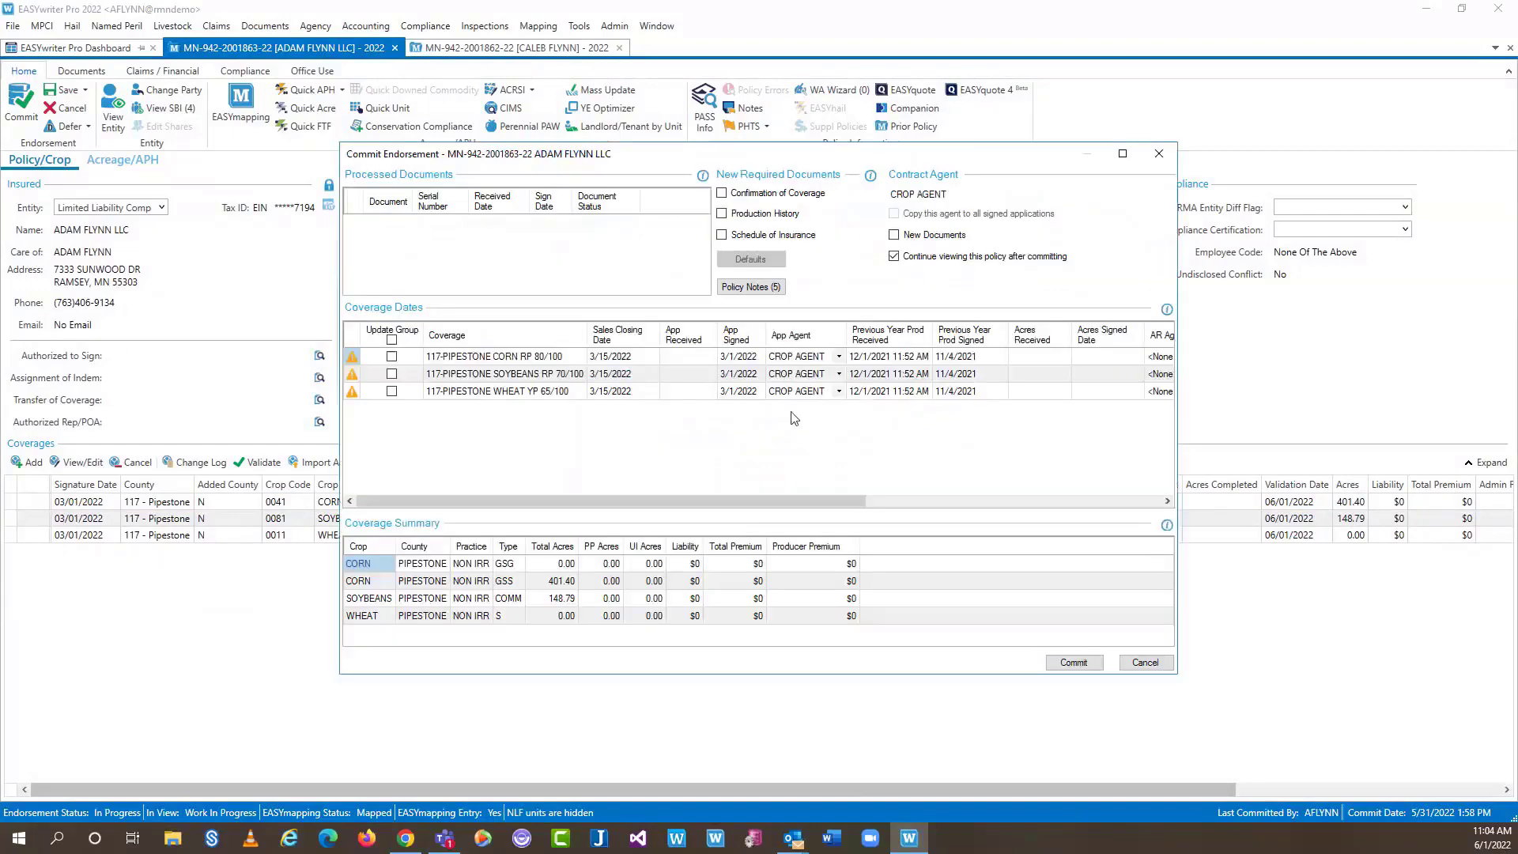
left_click(1076, 668)
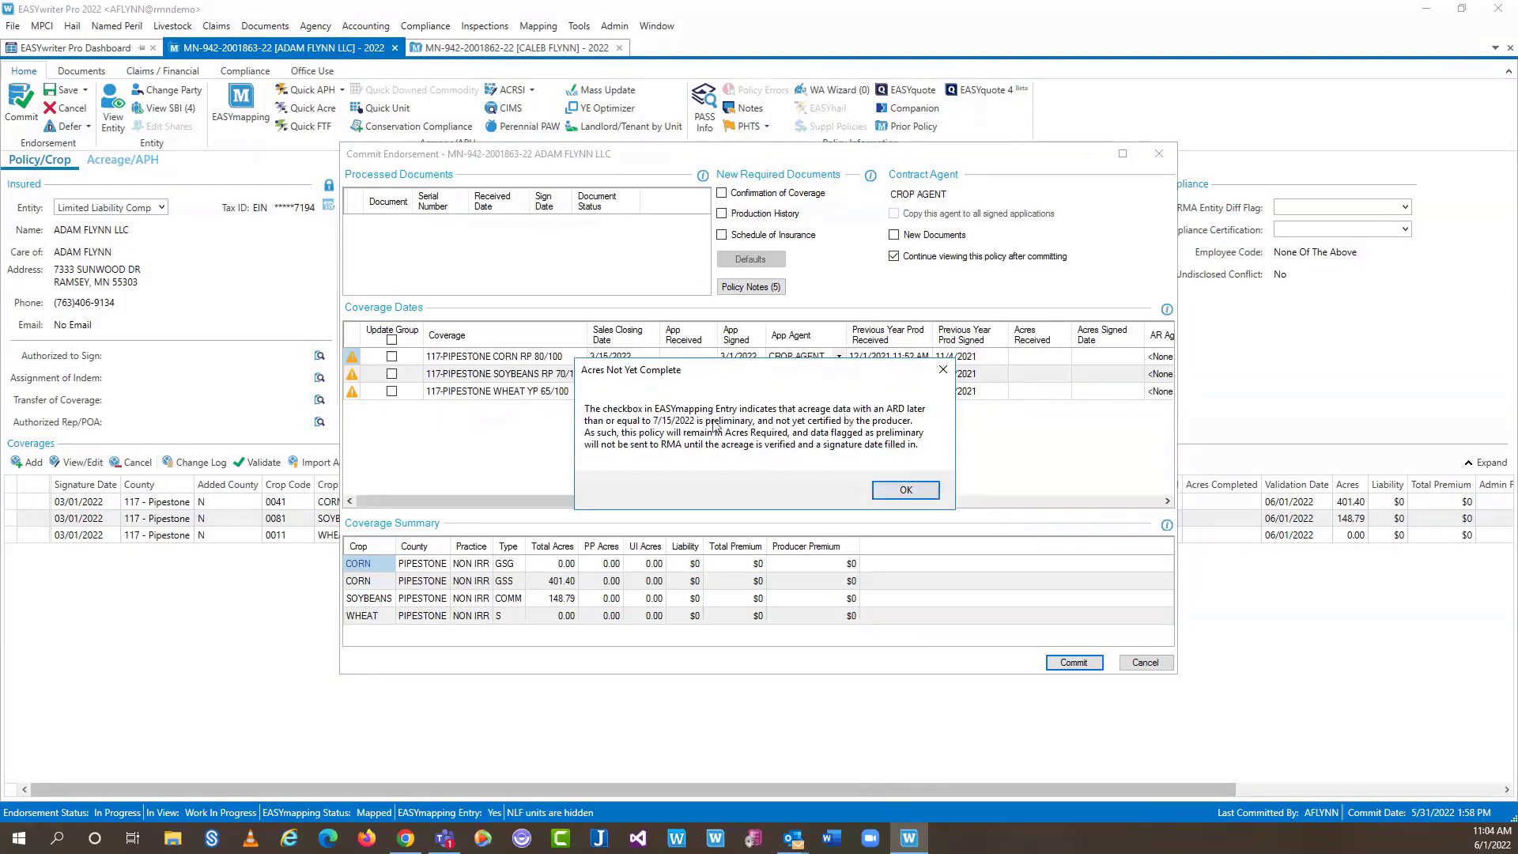
left_click(900, 493)
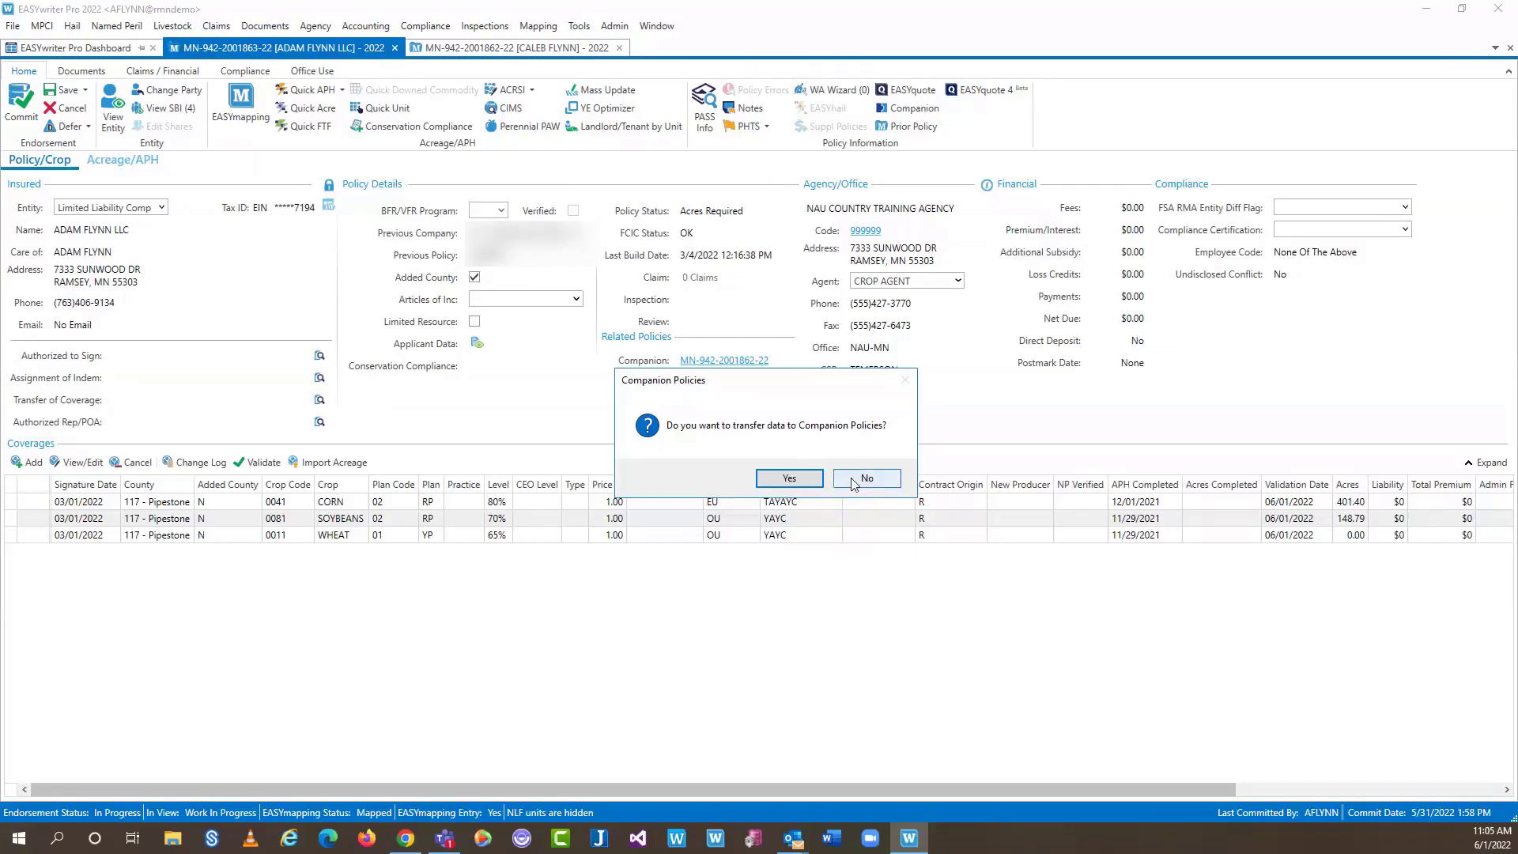
Agree to transfer data and mark the corn and soybean acreage lines for the companion policy
left_click(790, 478)
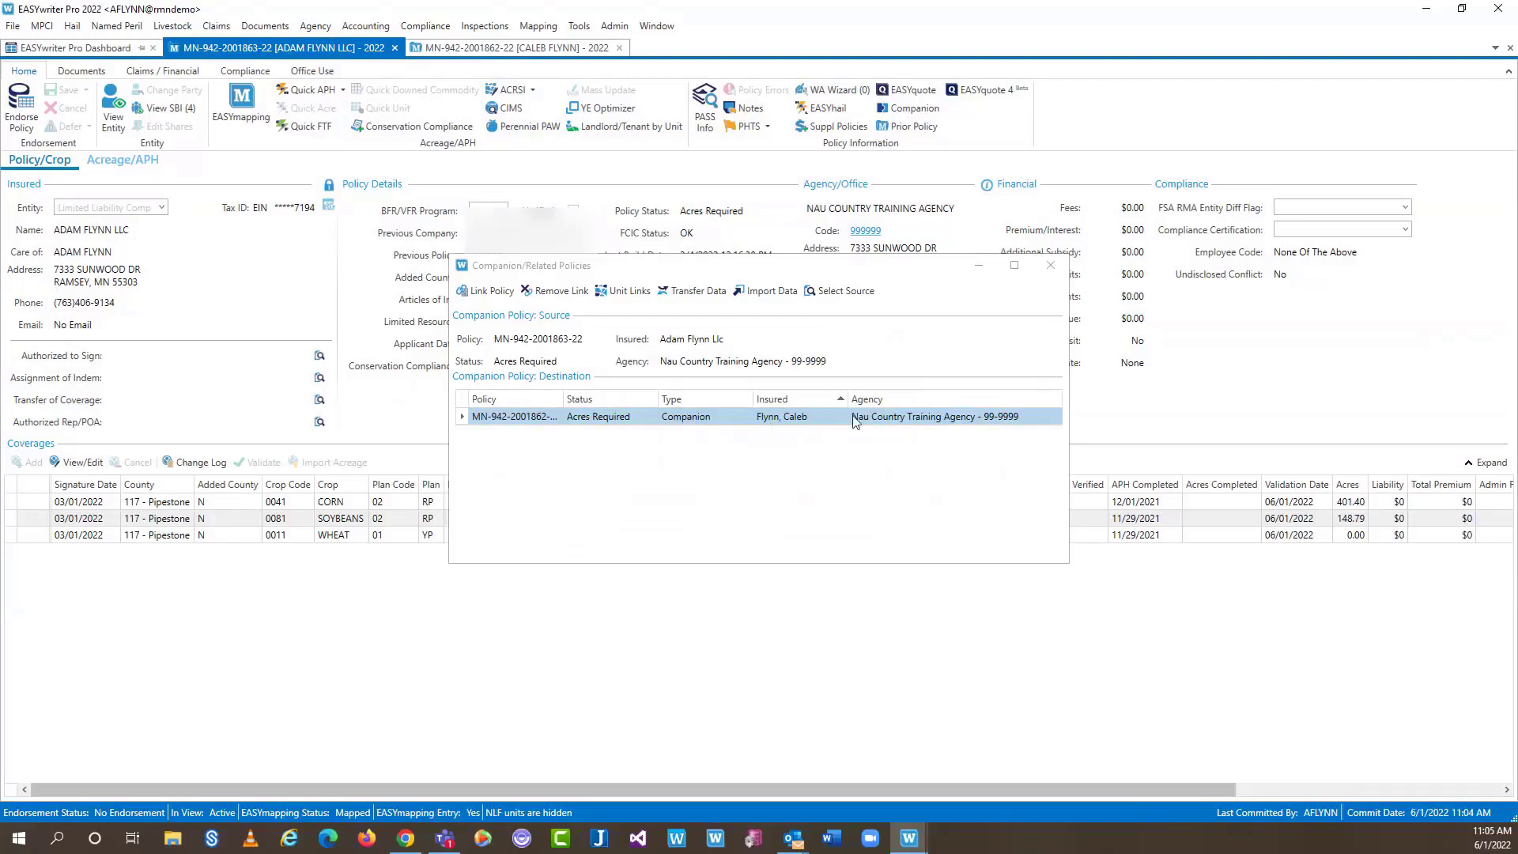
left_click(701, 291)
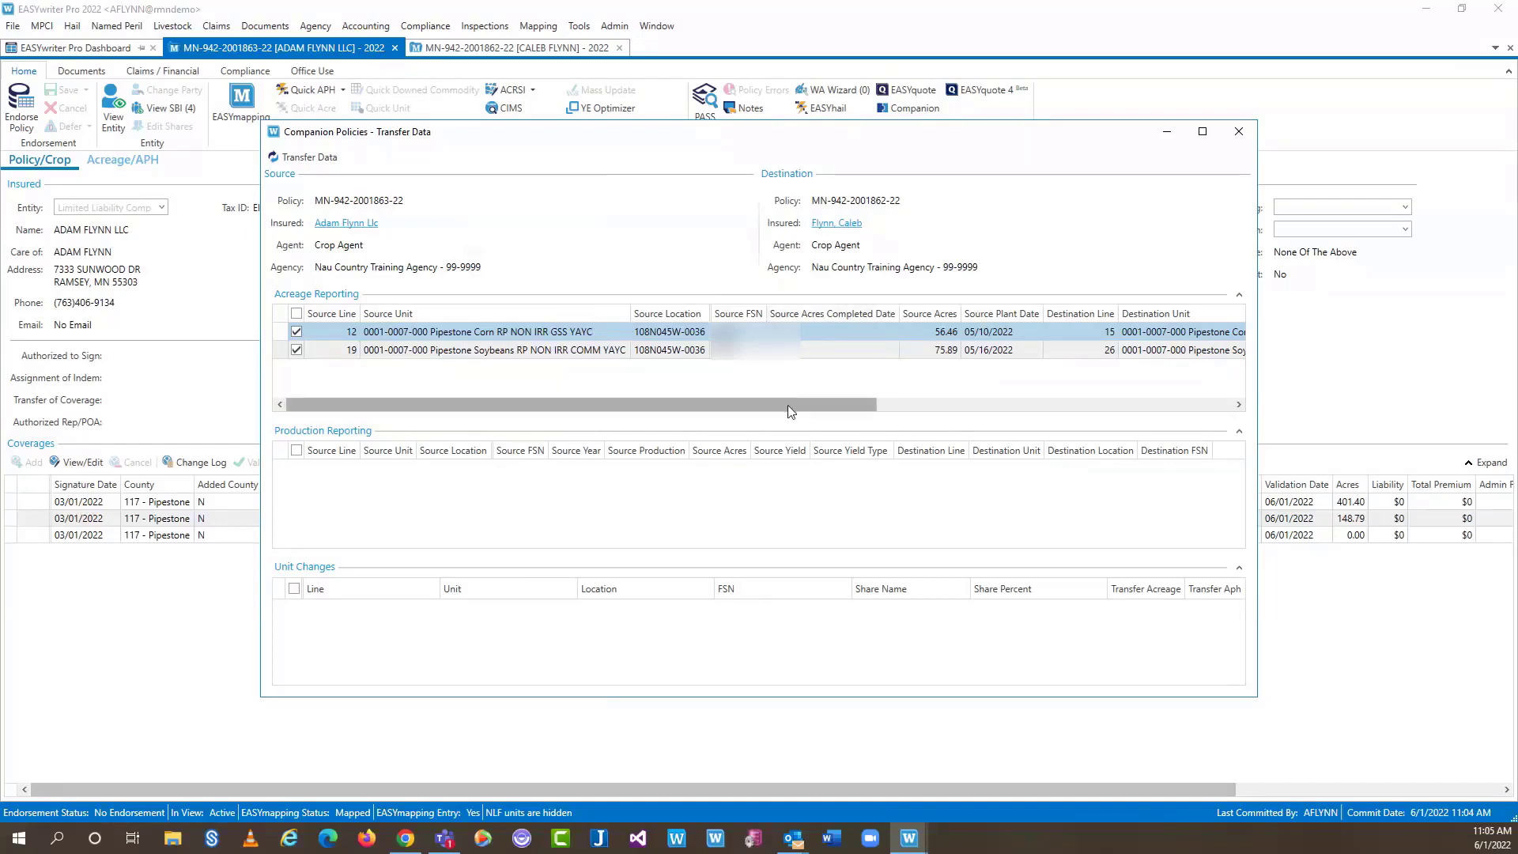
left_click_drag(788, 410, 819, 401)
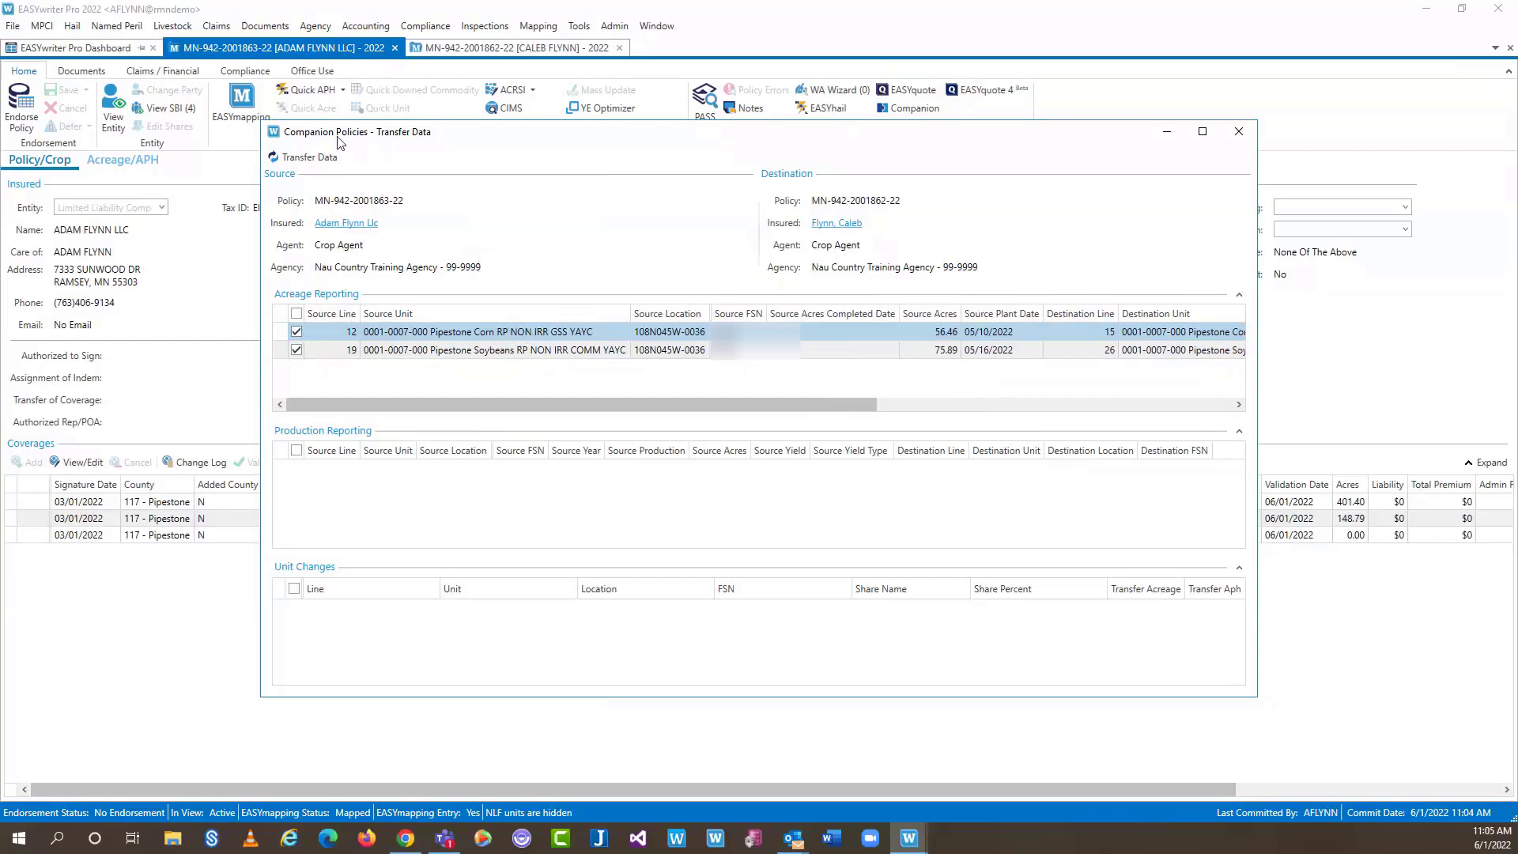
Transfer 56.46 corn and 75.89 soybean acres to the companion policy, then cancel its endorsement
left_click(313, 157)
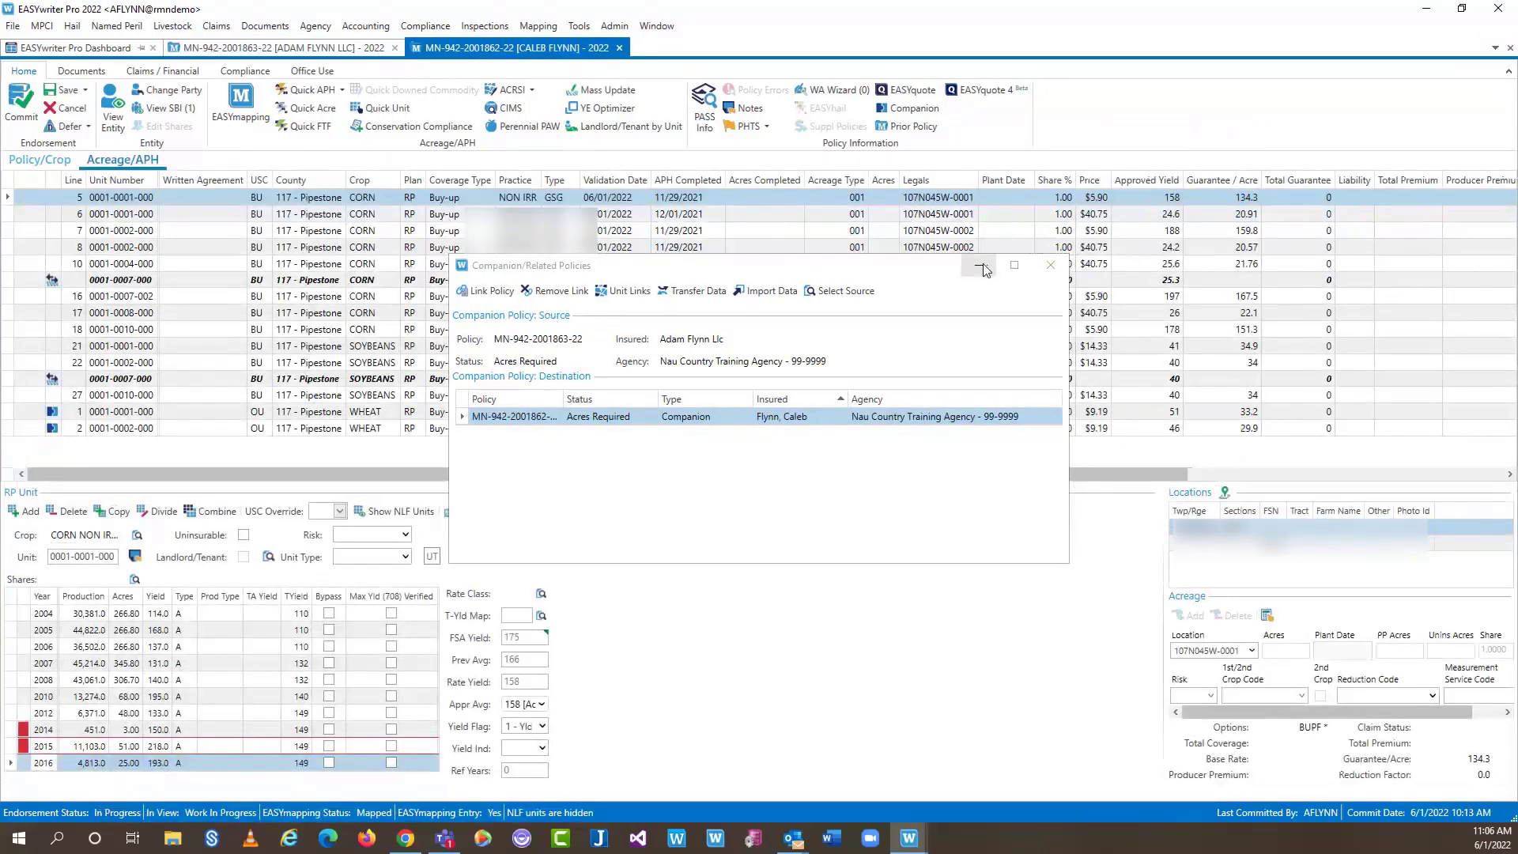
left_click(1050, 266)
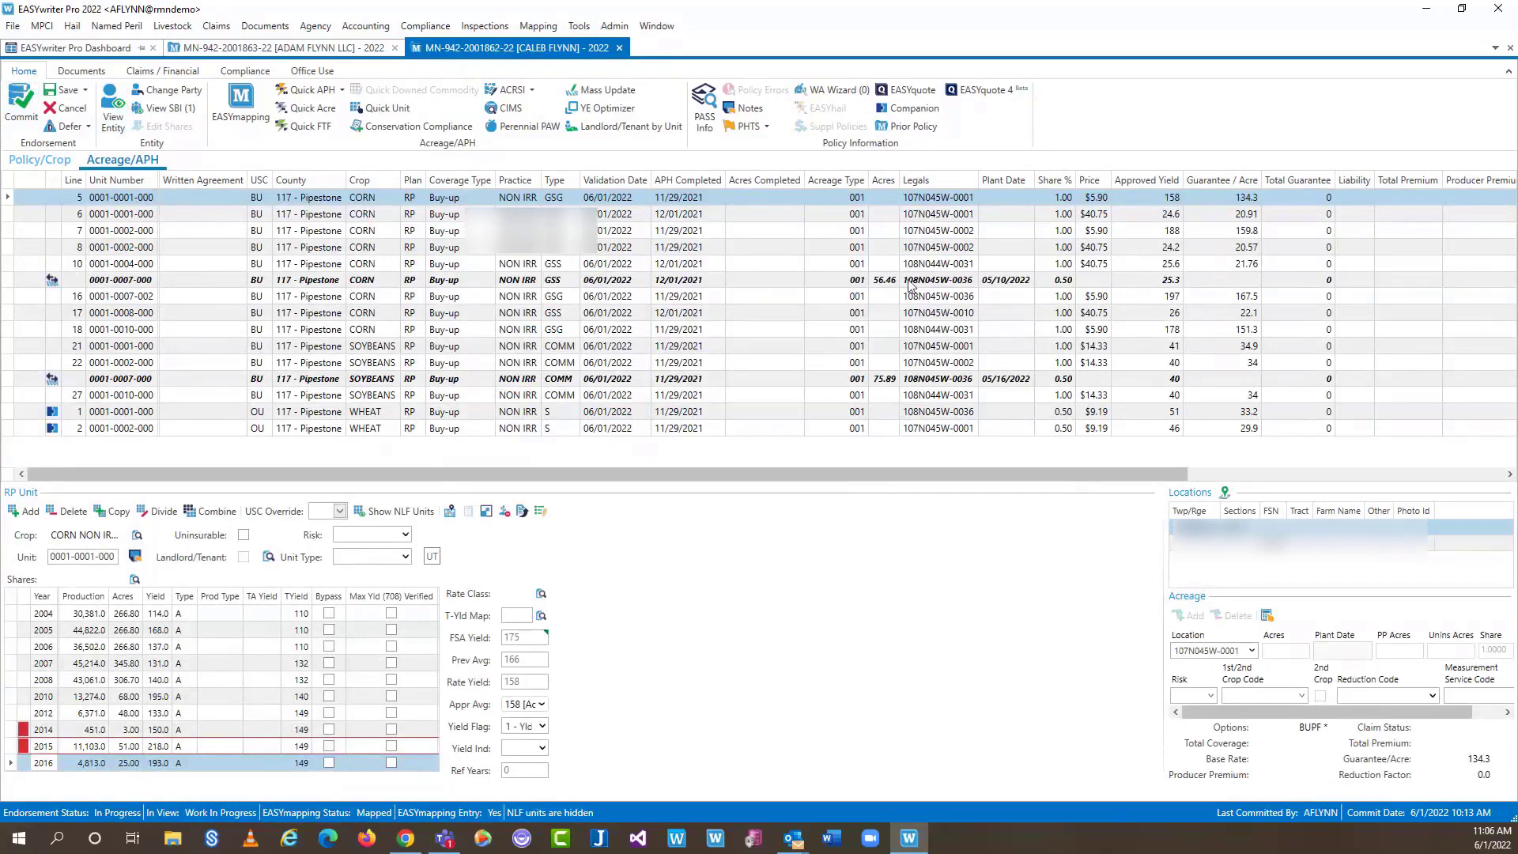
left_click(901, 283)
left_click(891, 380)
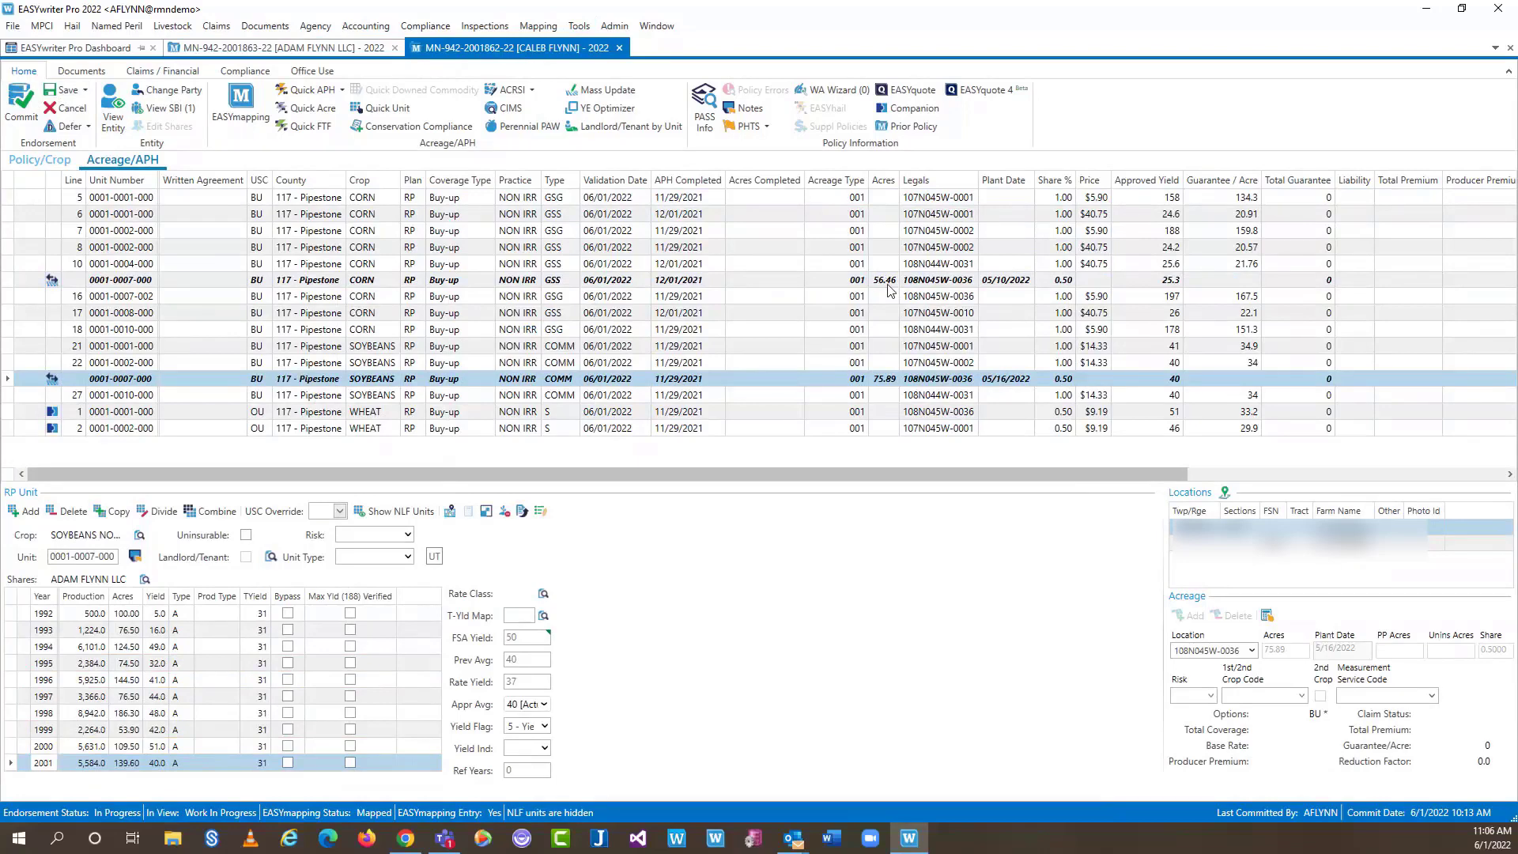
left_click(62, 96)
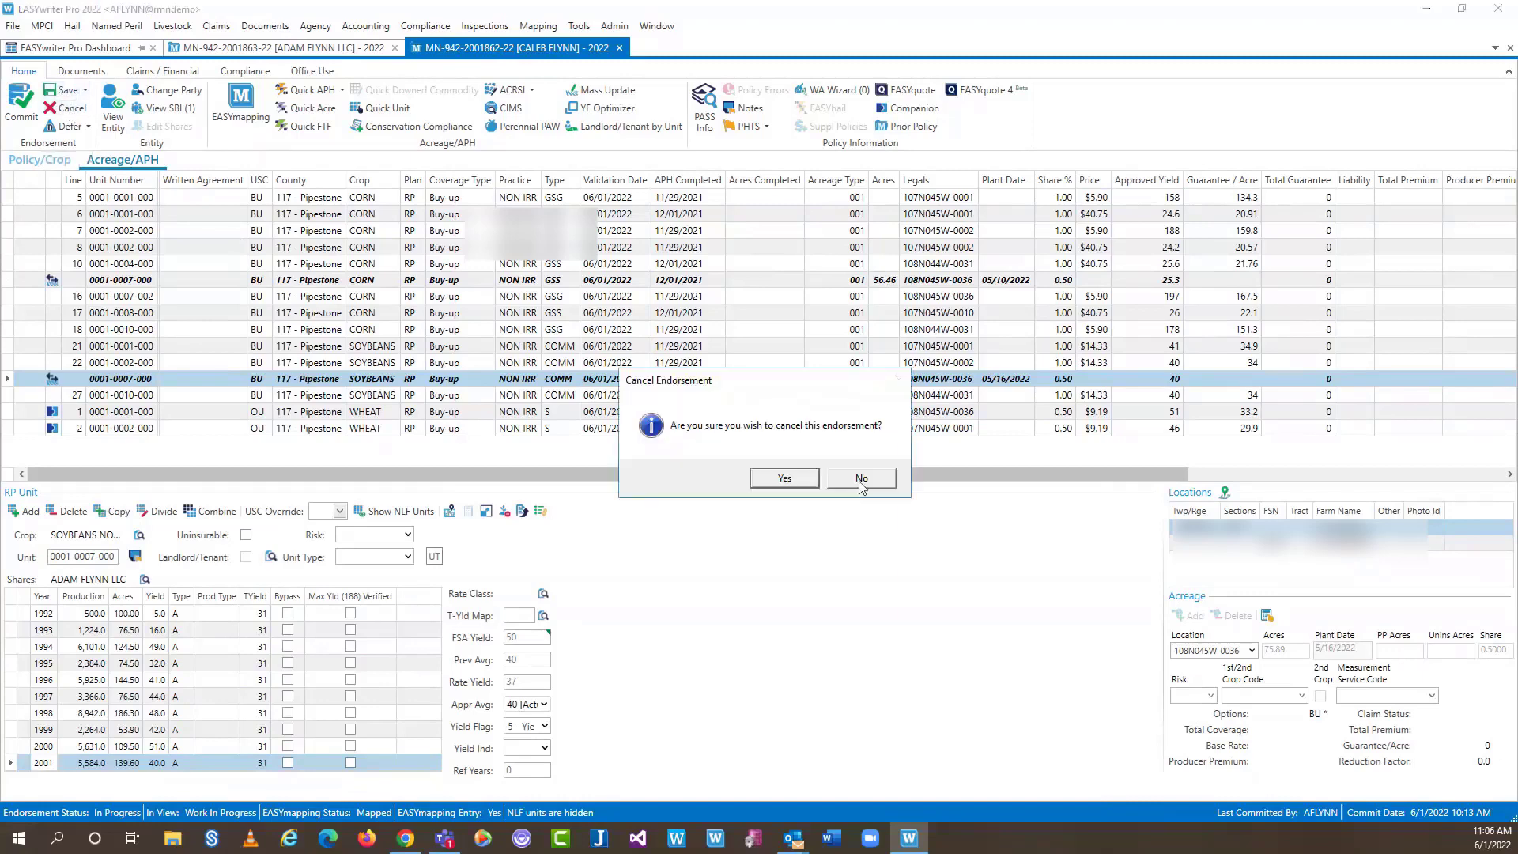
left_click(792, 484)
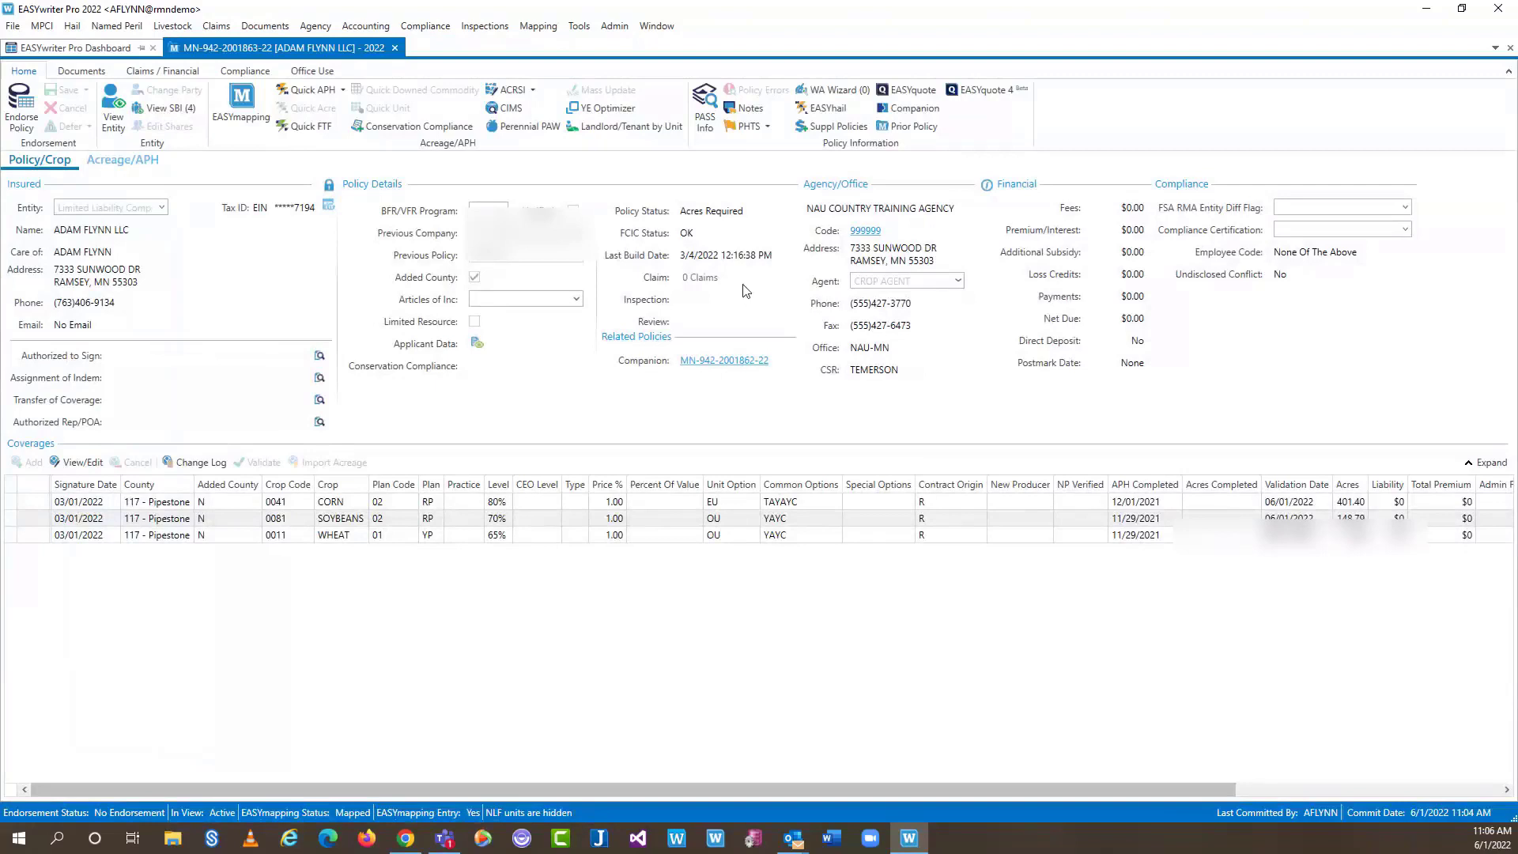
Open Companion Unit Links and review the linked soybeans and wheat units at 0.50 share
left_click(909, 109)
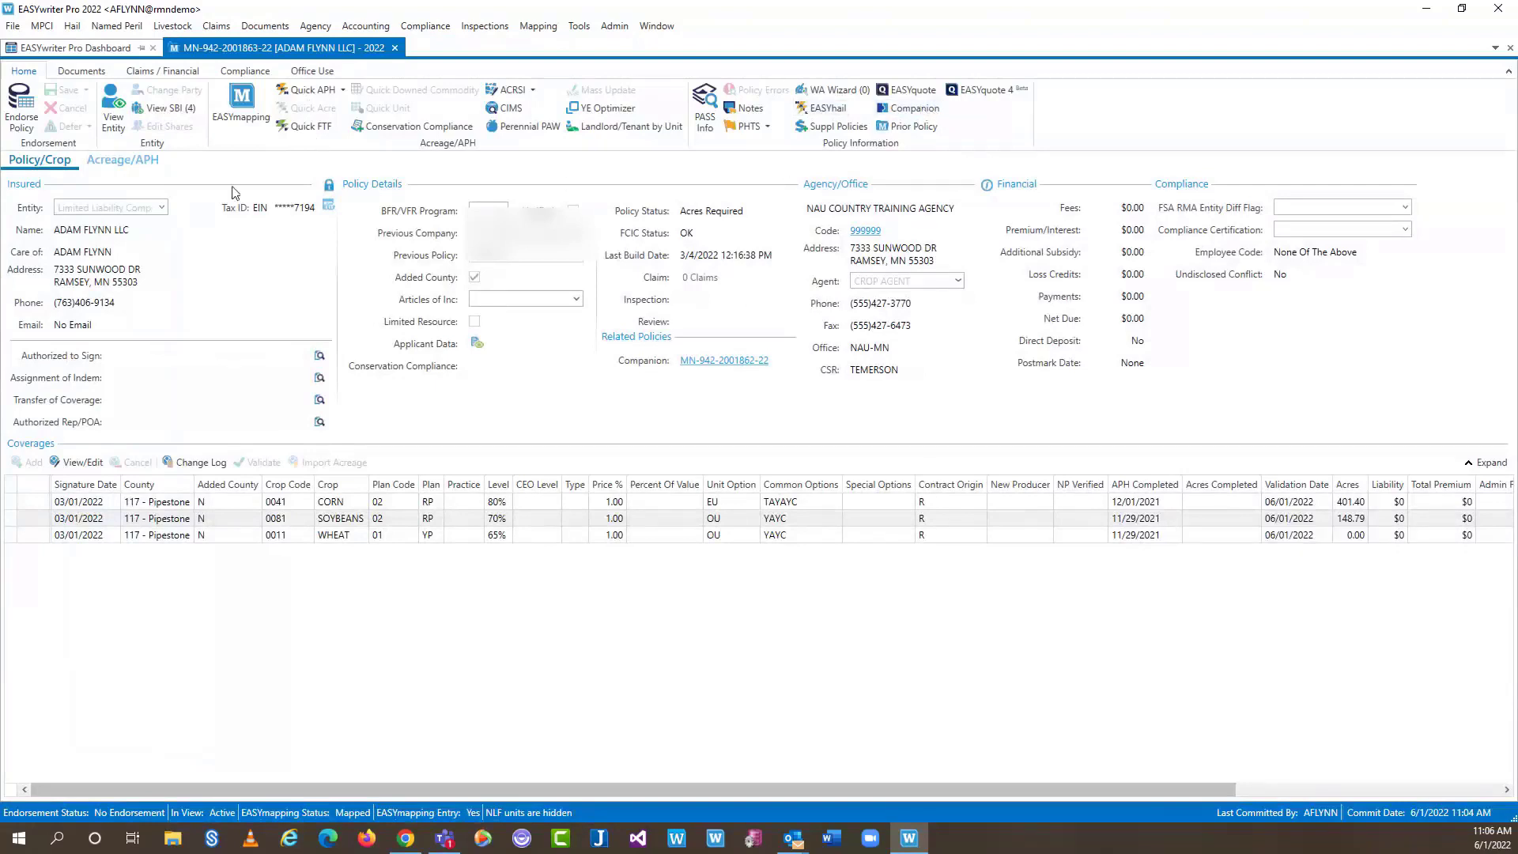
left_click(917, 115)
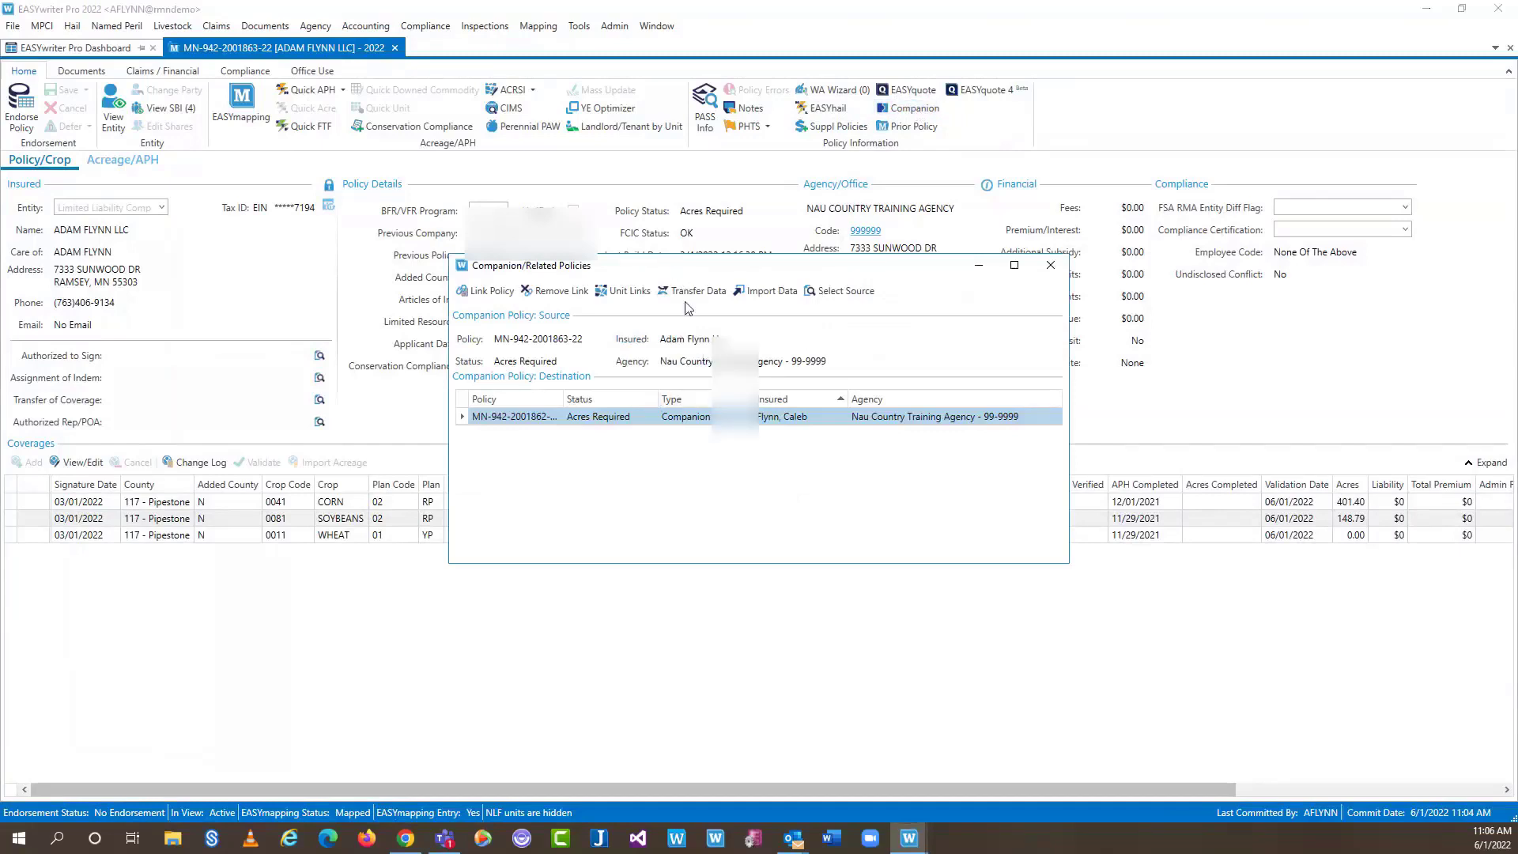
left_click(622, 291)
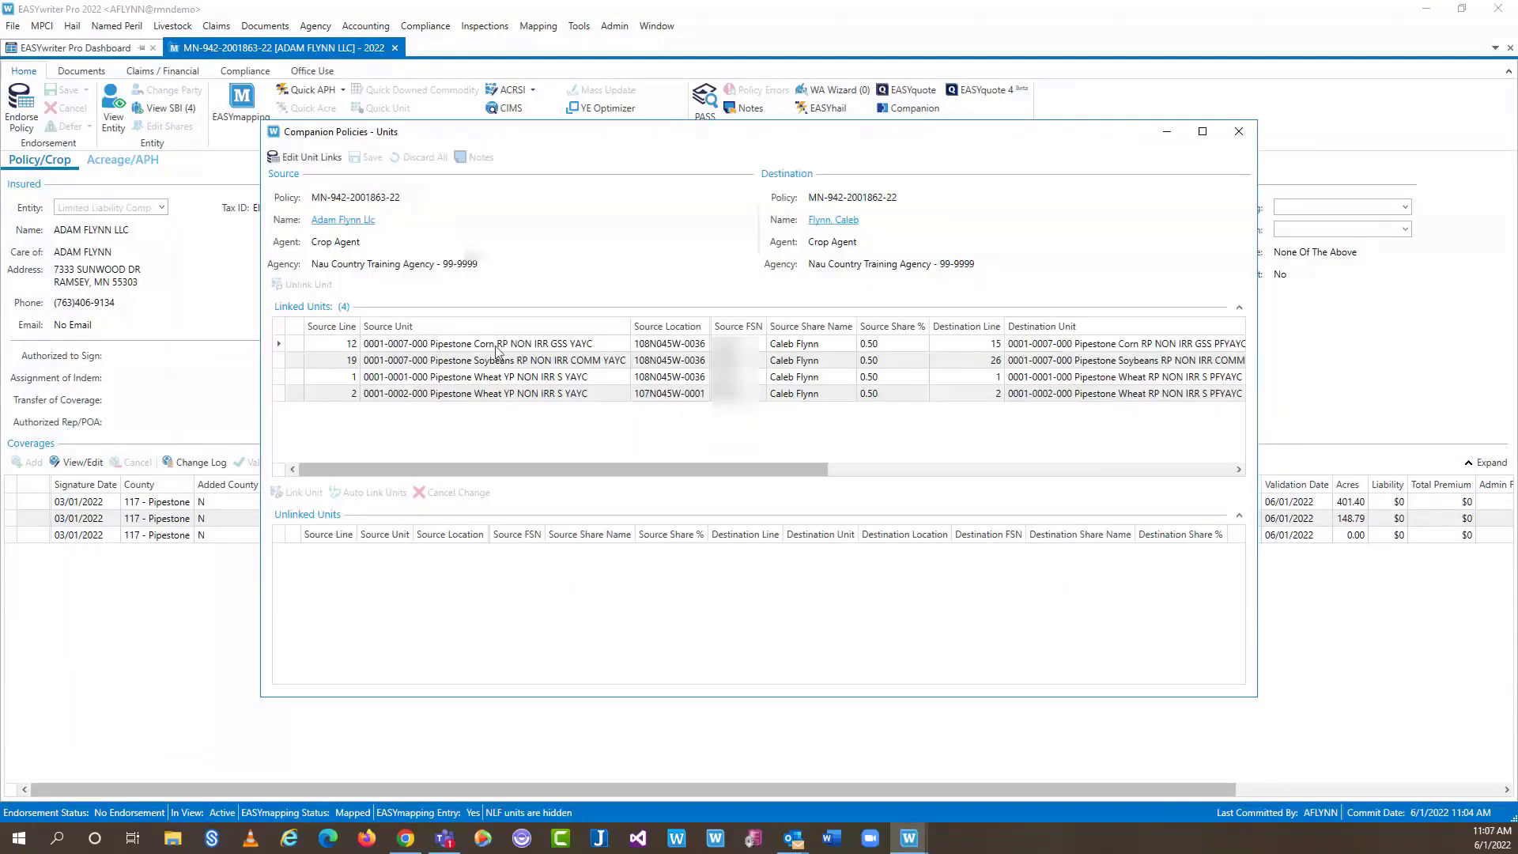
left_click(495, 360)
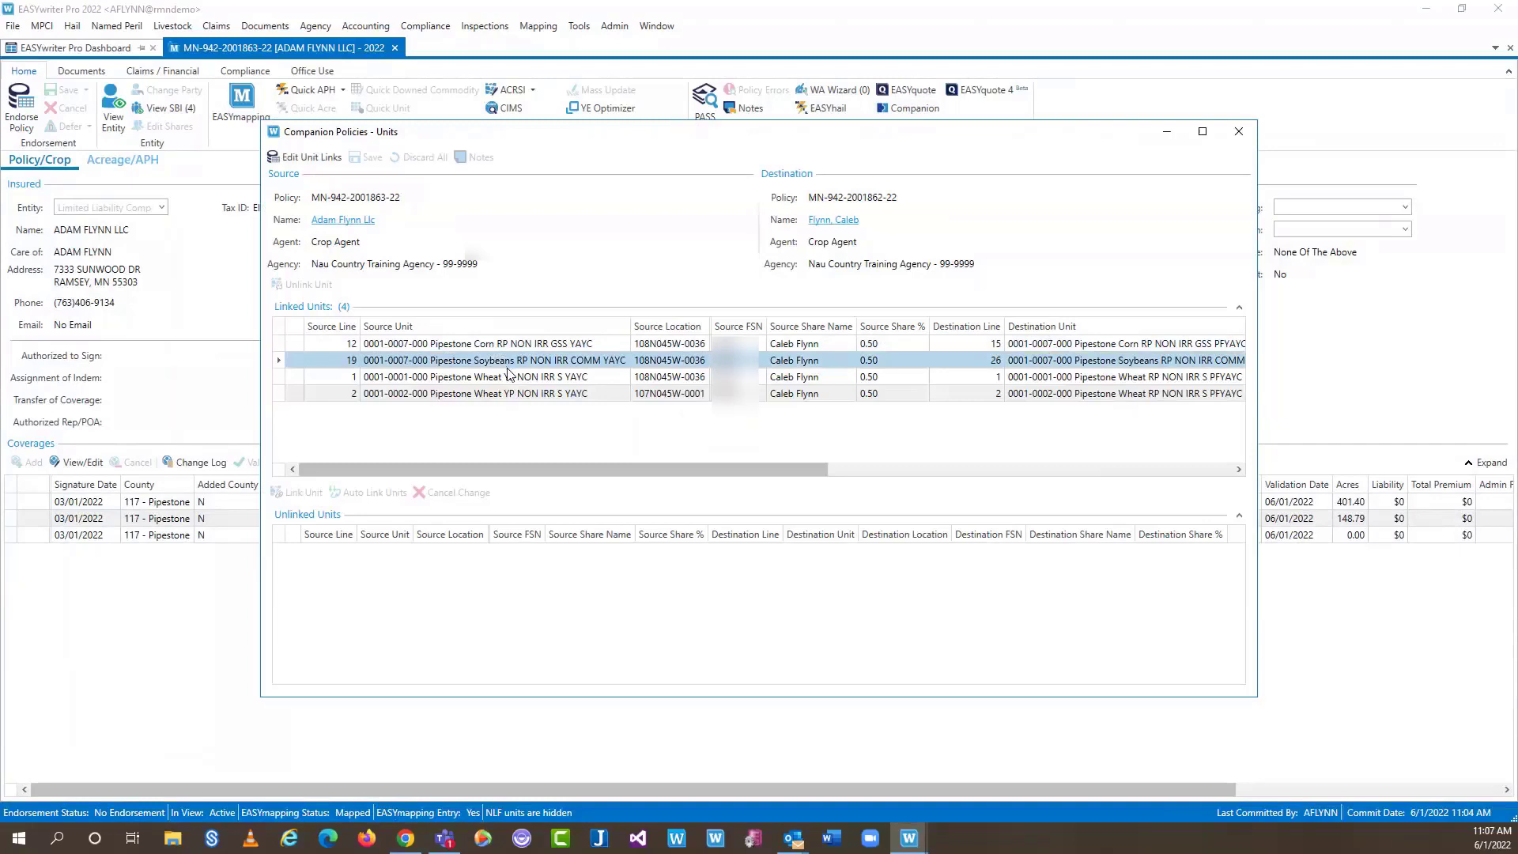
left_click(557, 394)
left_click(558, 360)
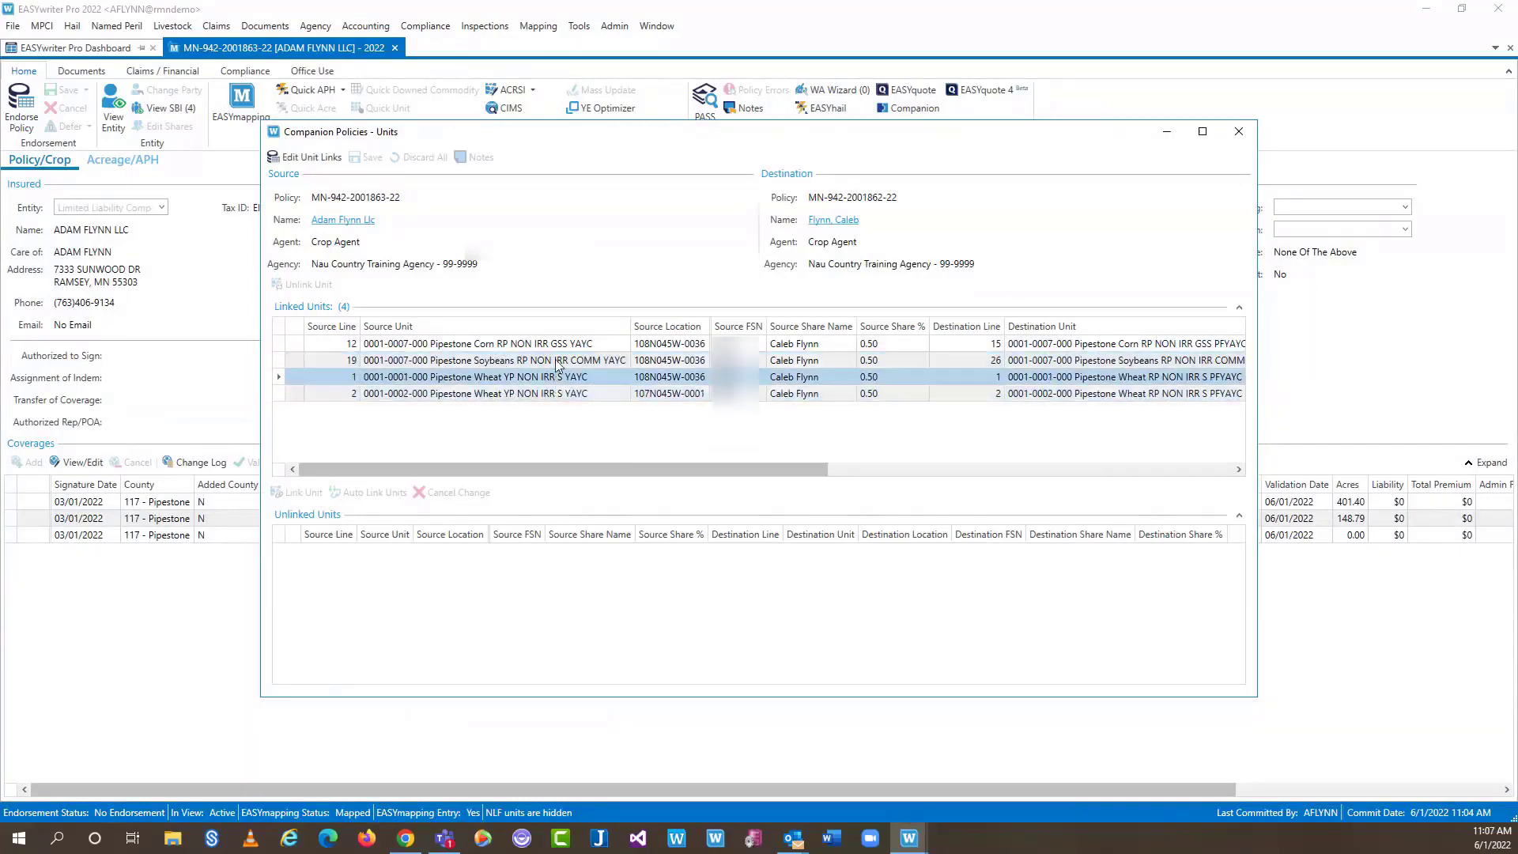
Check the linked corn unit, close Unit Links, and remove the companion policy link
left_click(557, 345)
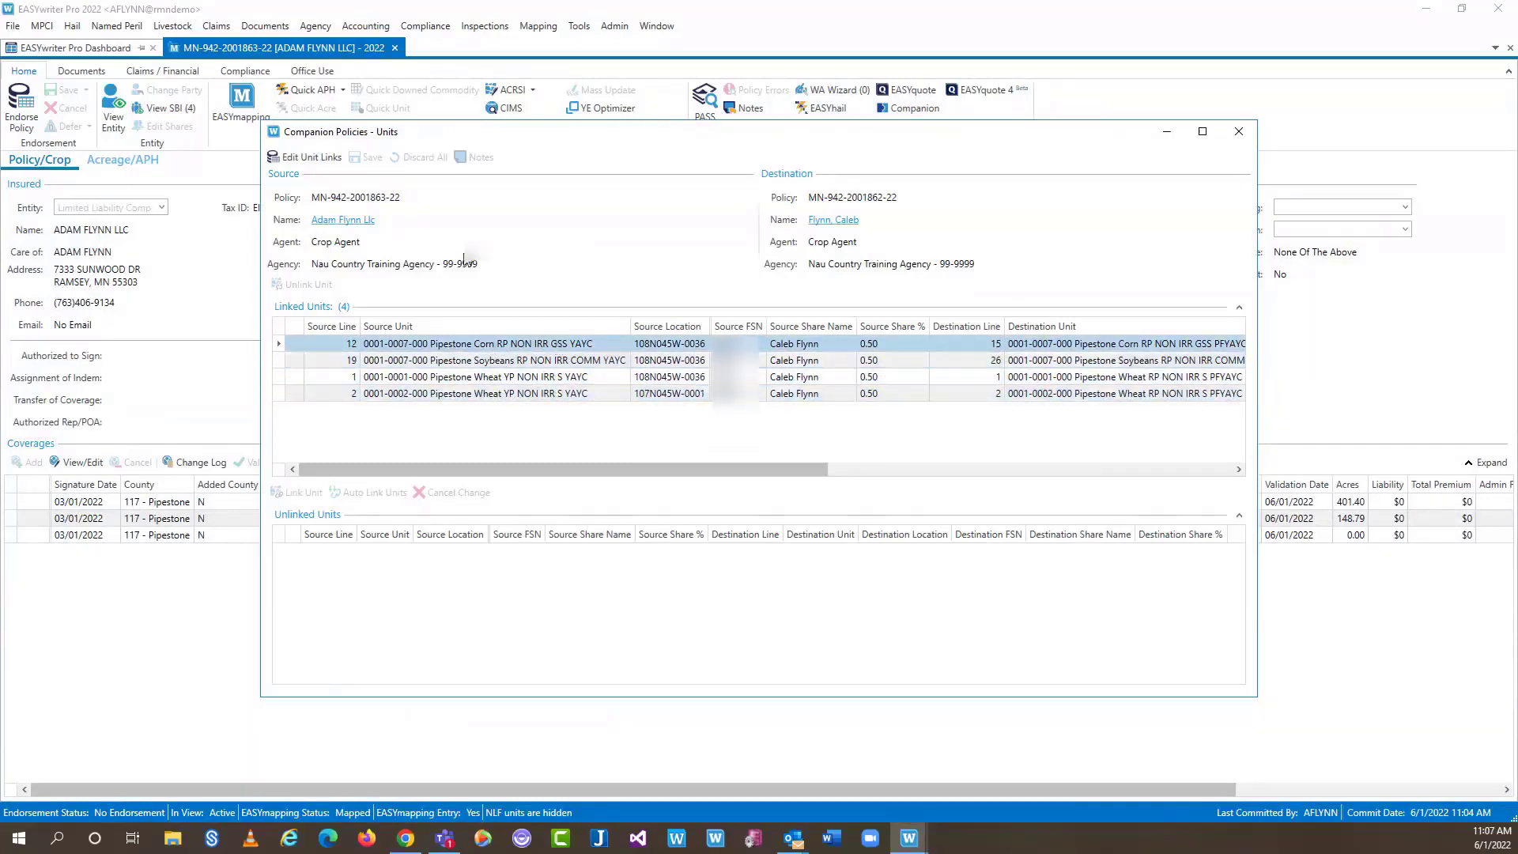
left_click(1238, 133)
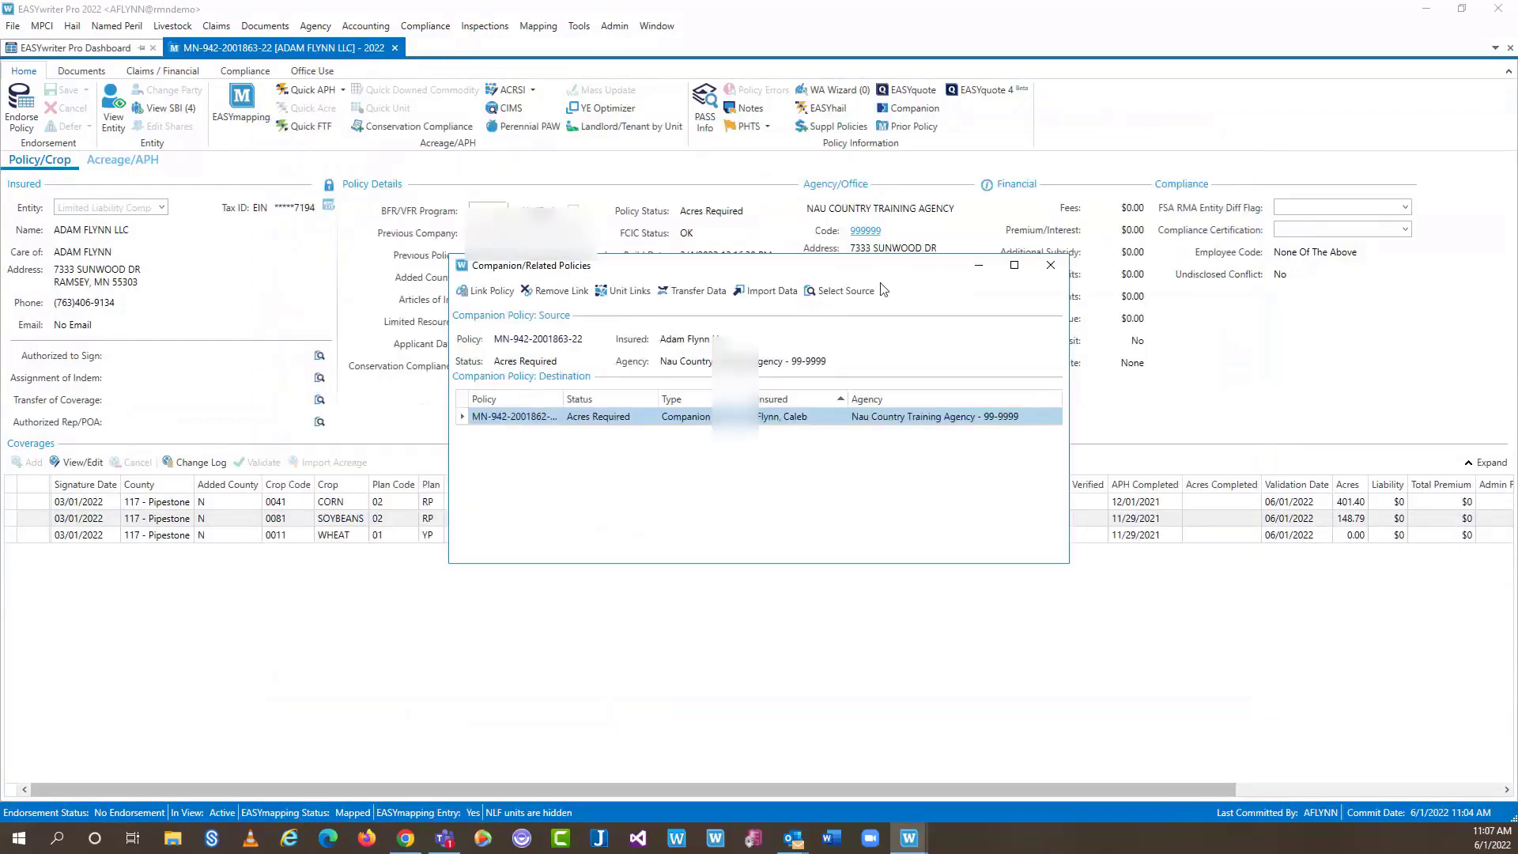
left_click(571, 291)
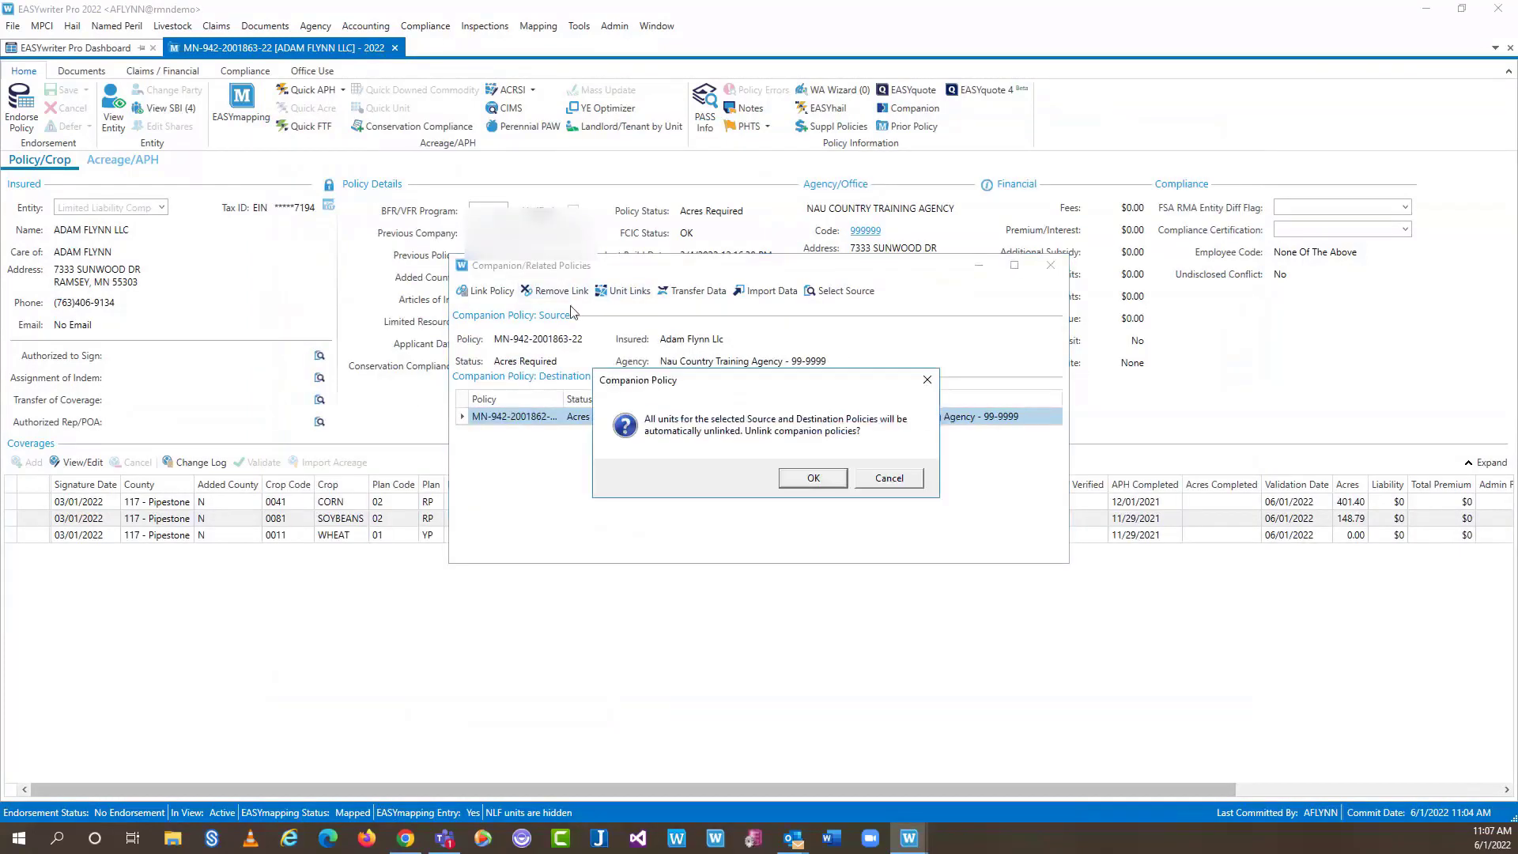
left_click(814, 478)
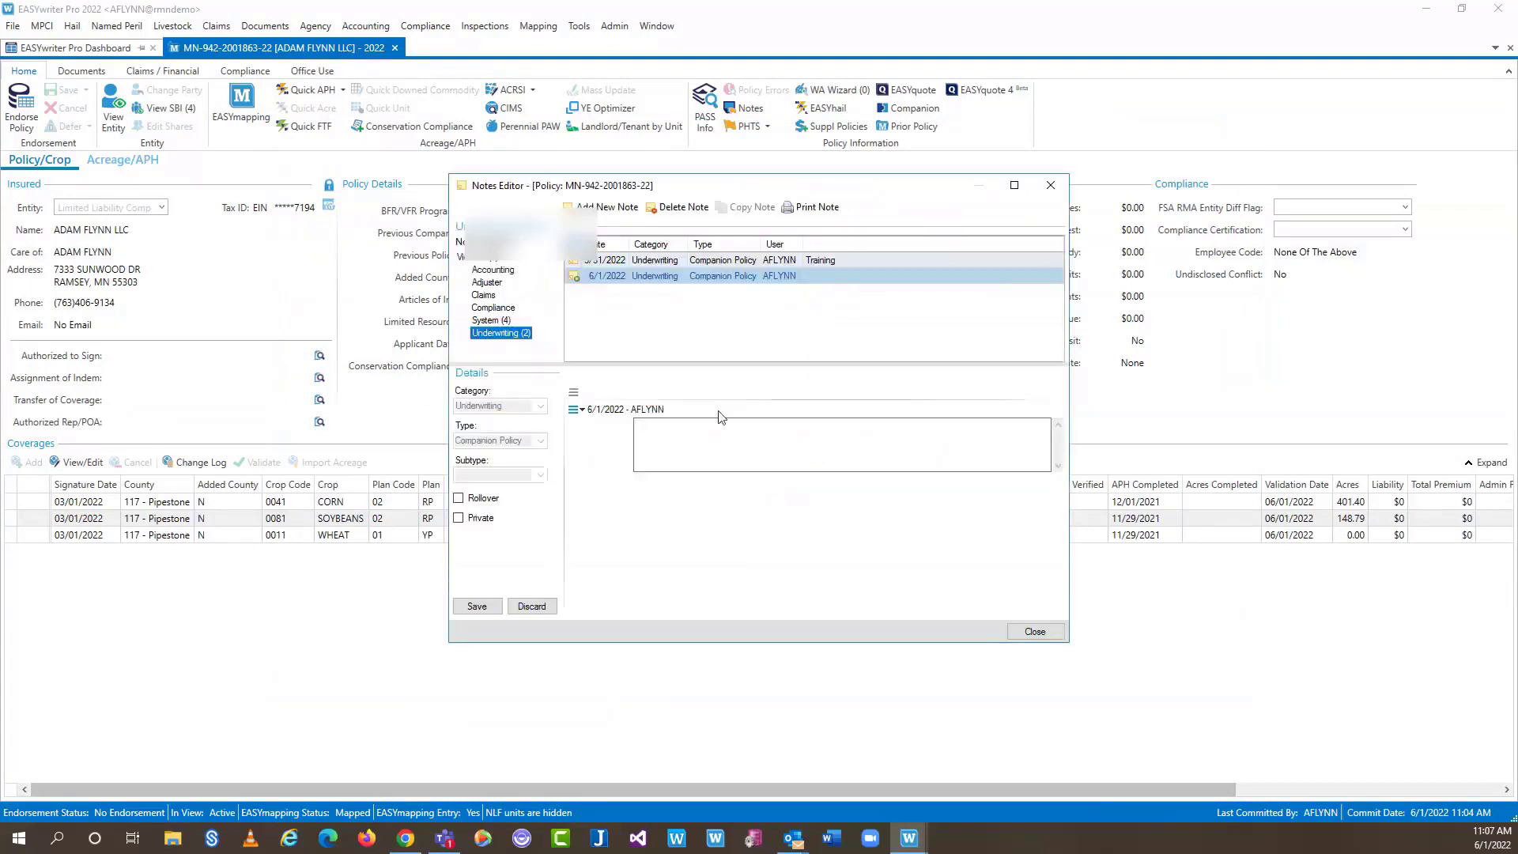
Save an underwriting note reading 'training' and close the Notes Editor
left_click(707, 427)
type("training")
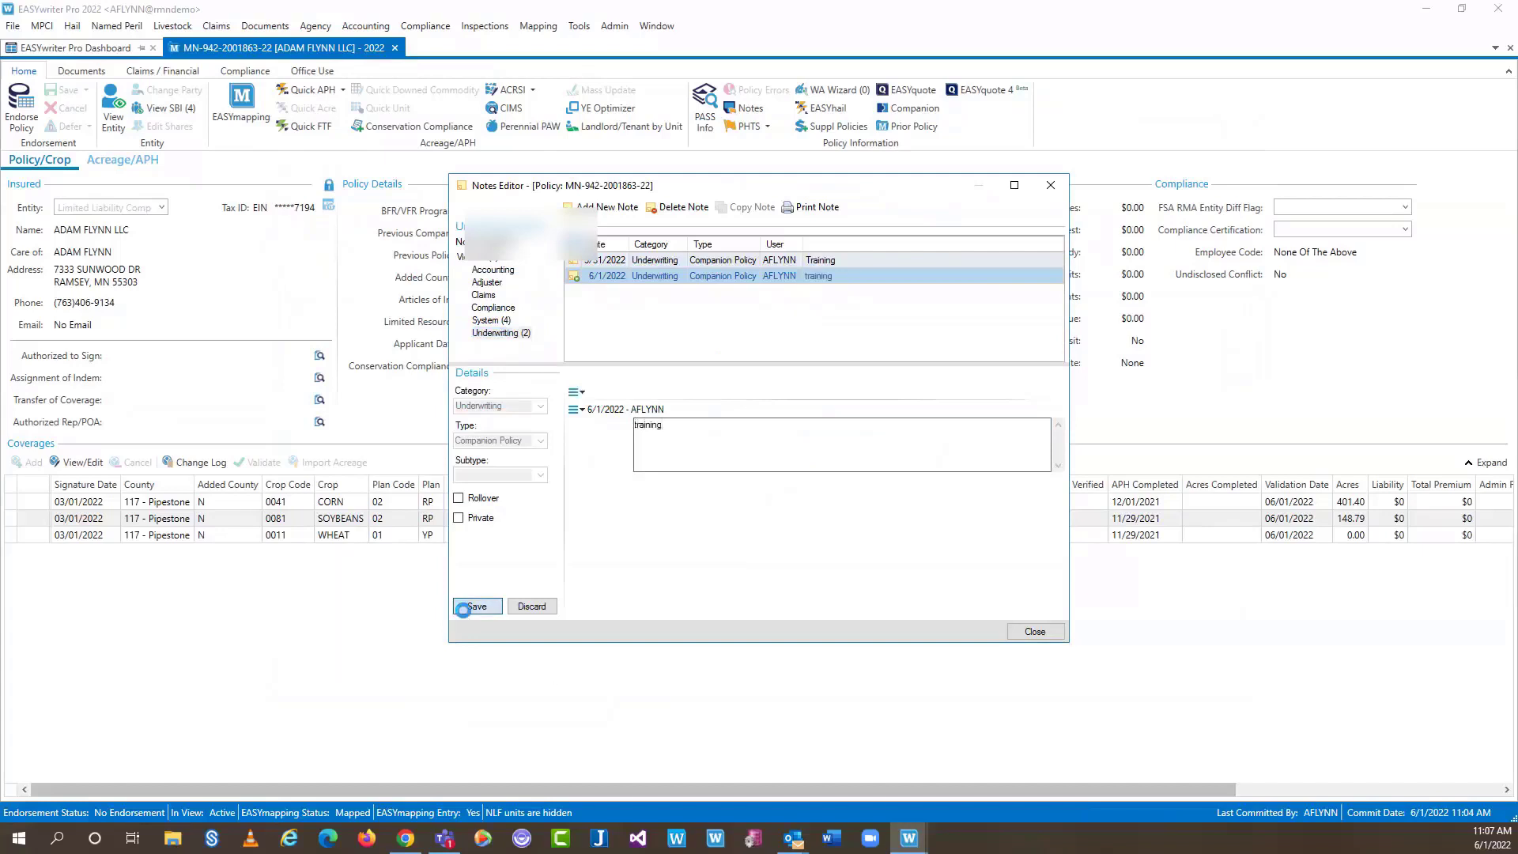
left_click(472, 607)
left_click(1034, 631)
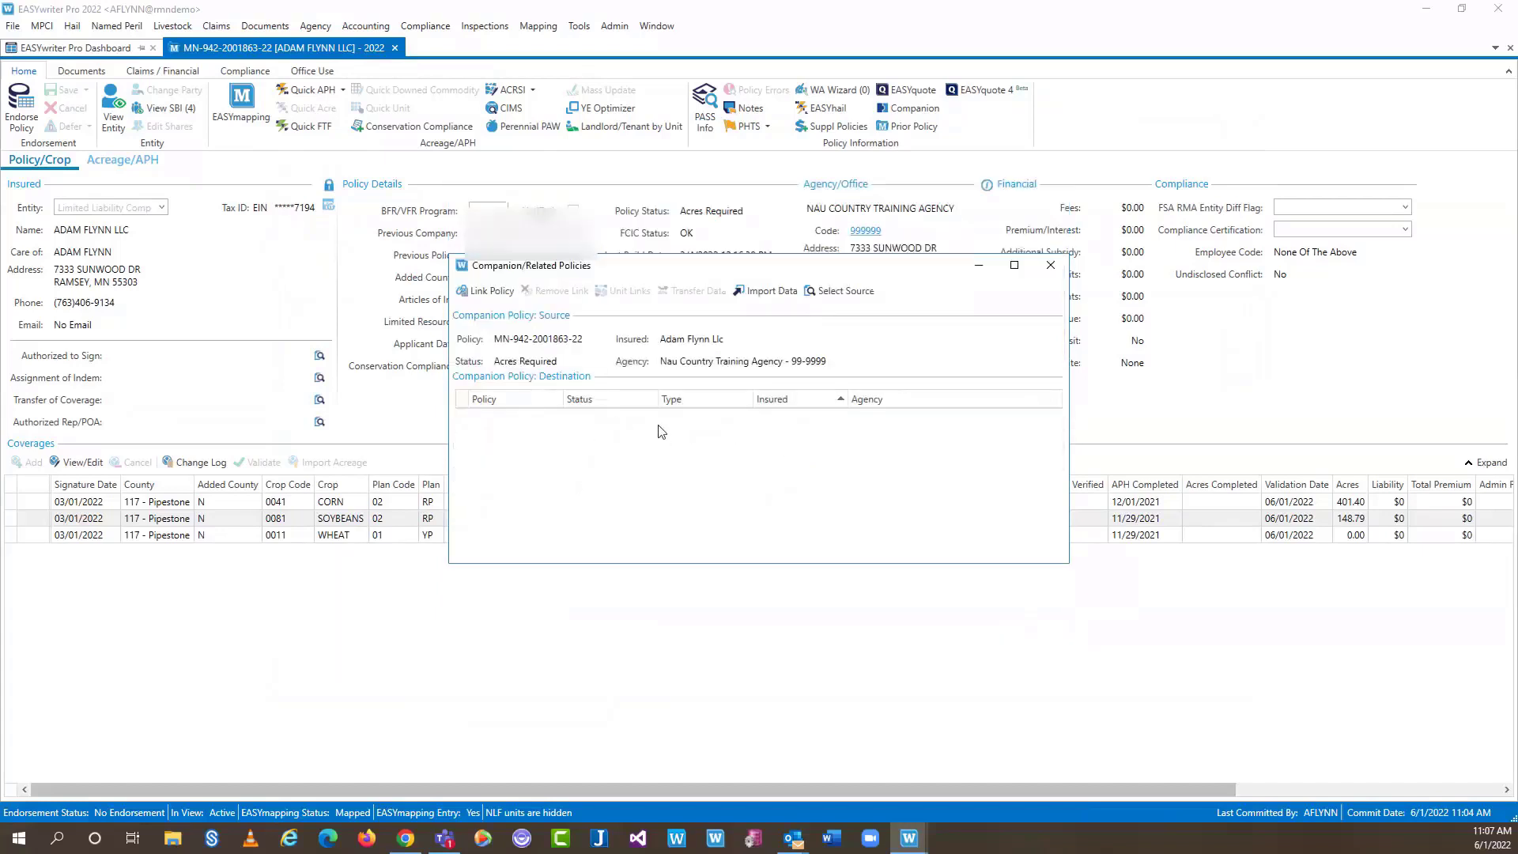
left_click(490, 292)
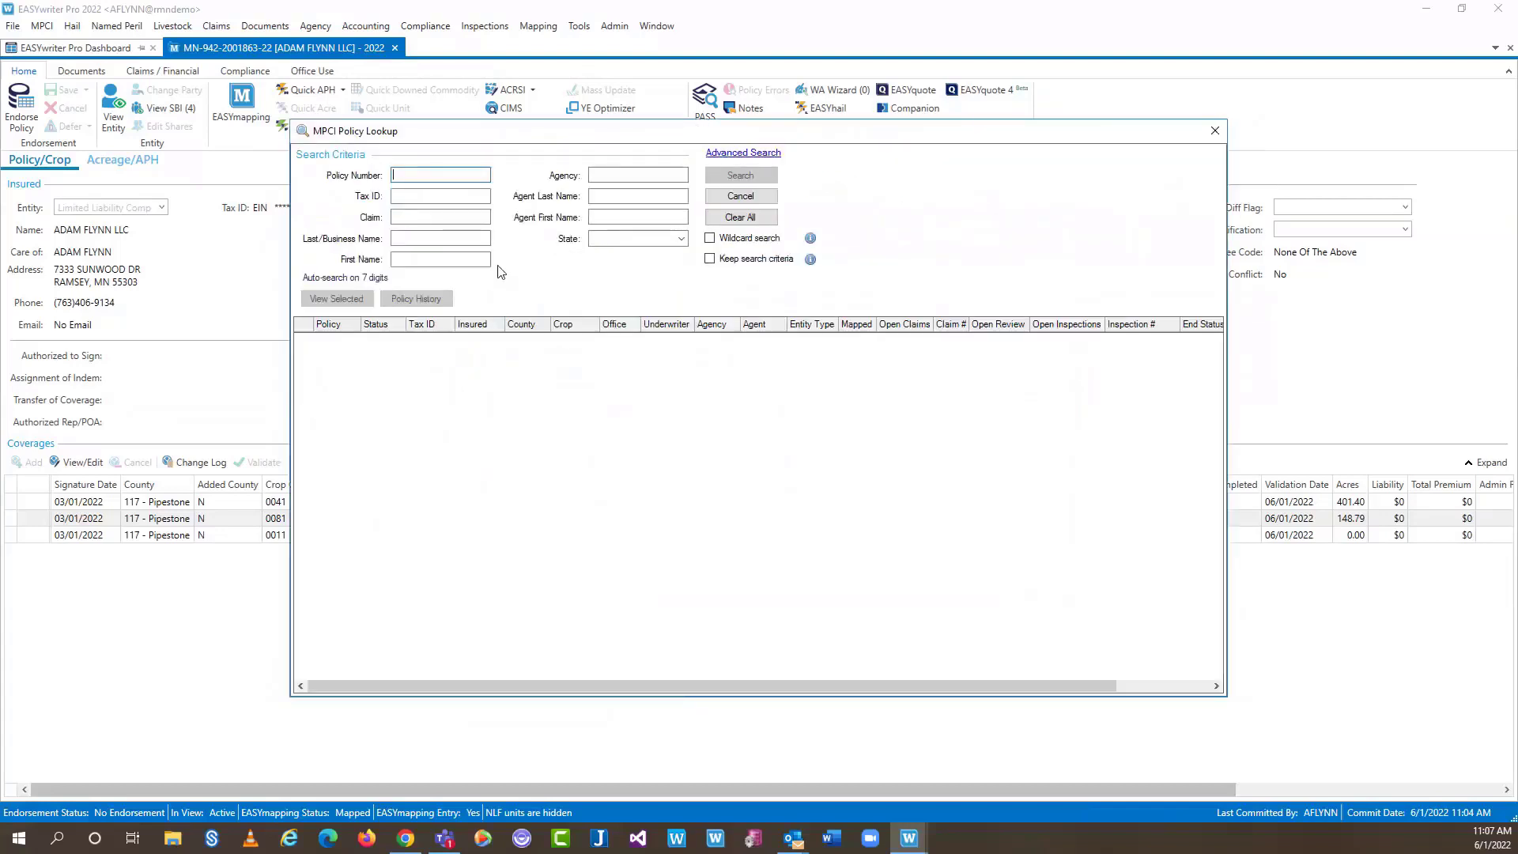
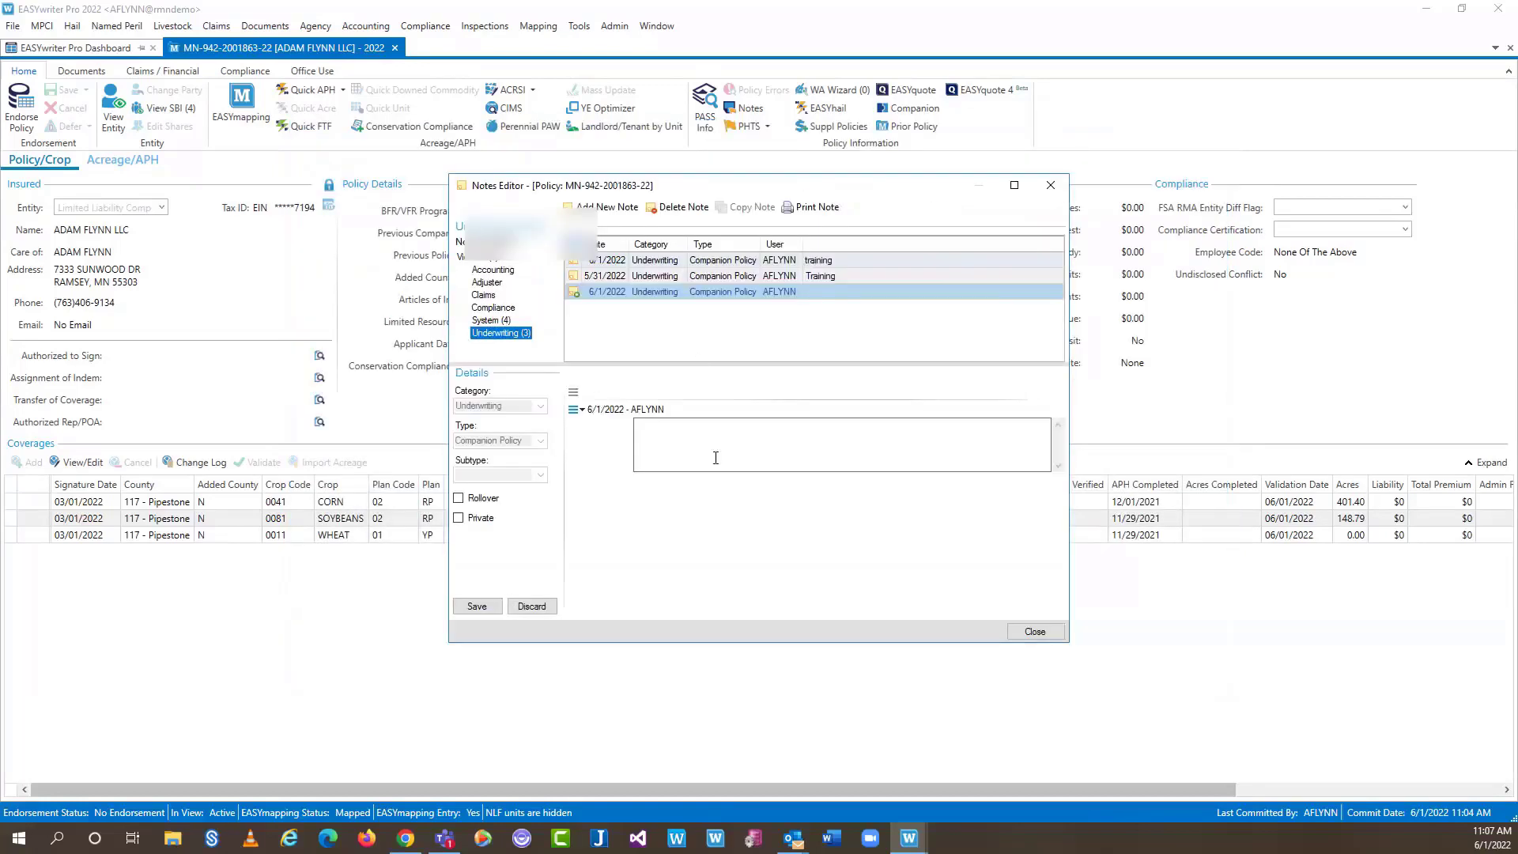
left_click(487, 607)
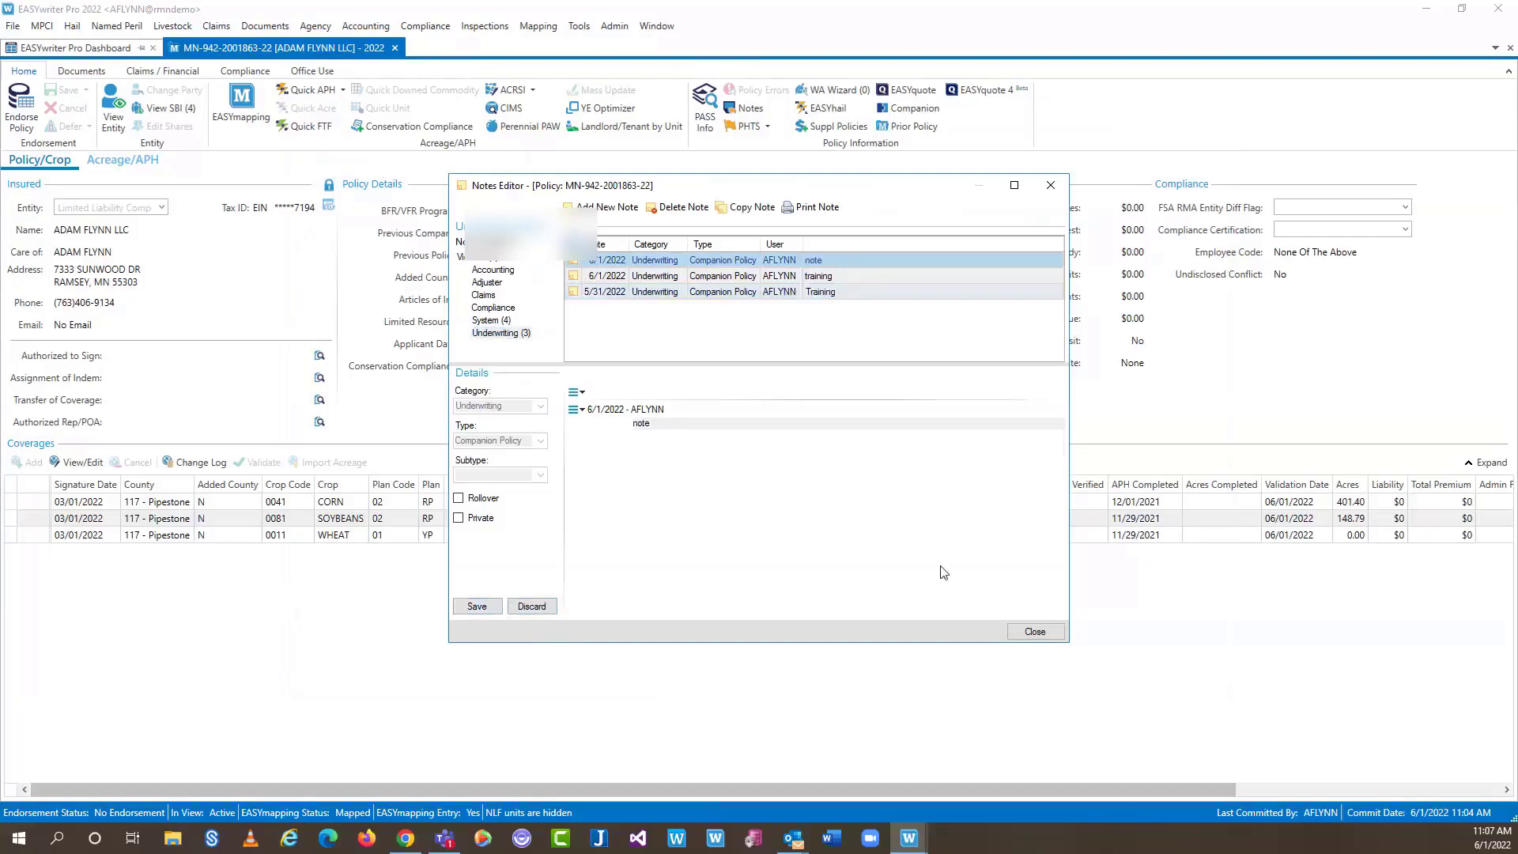
left_click(1031, 630)
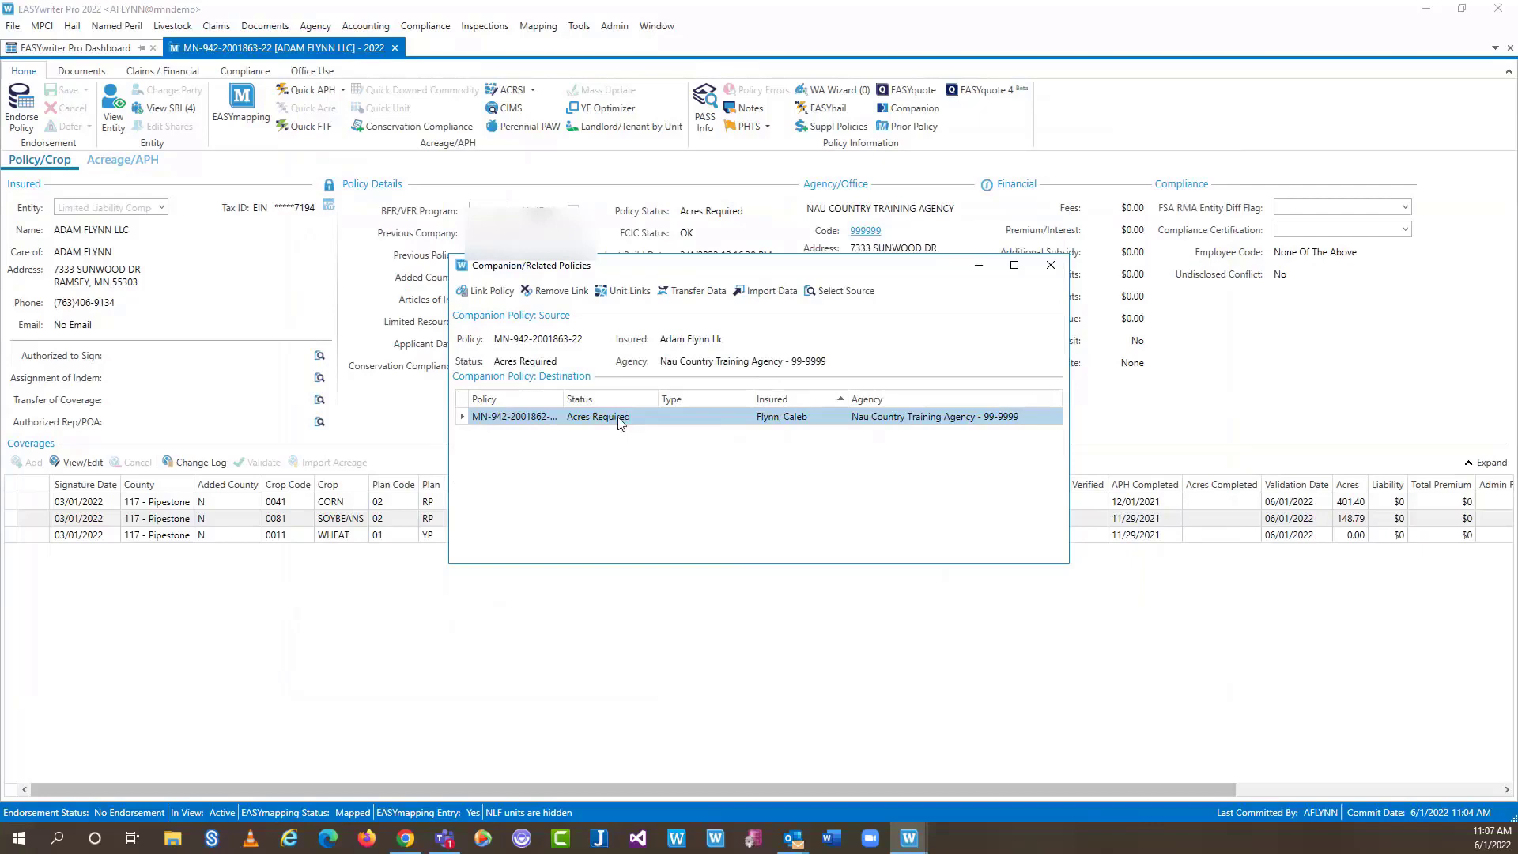
Auto-link the four corn, soybean and wheat units to the companion policy, then save and commit
left_click(629, 292)
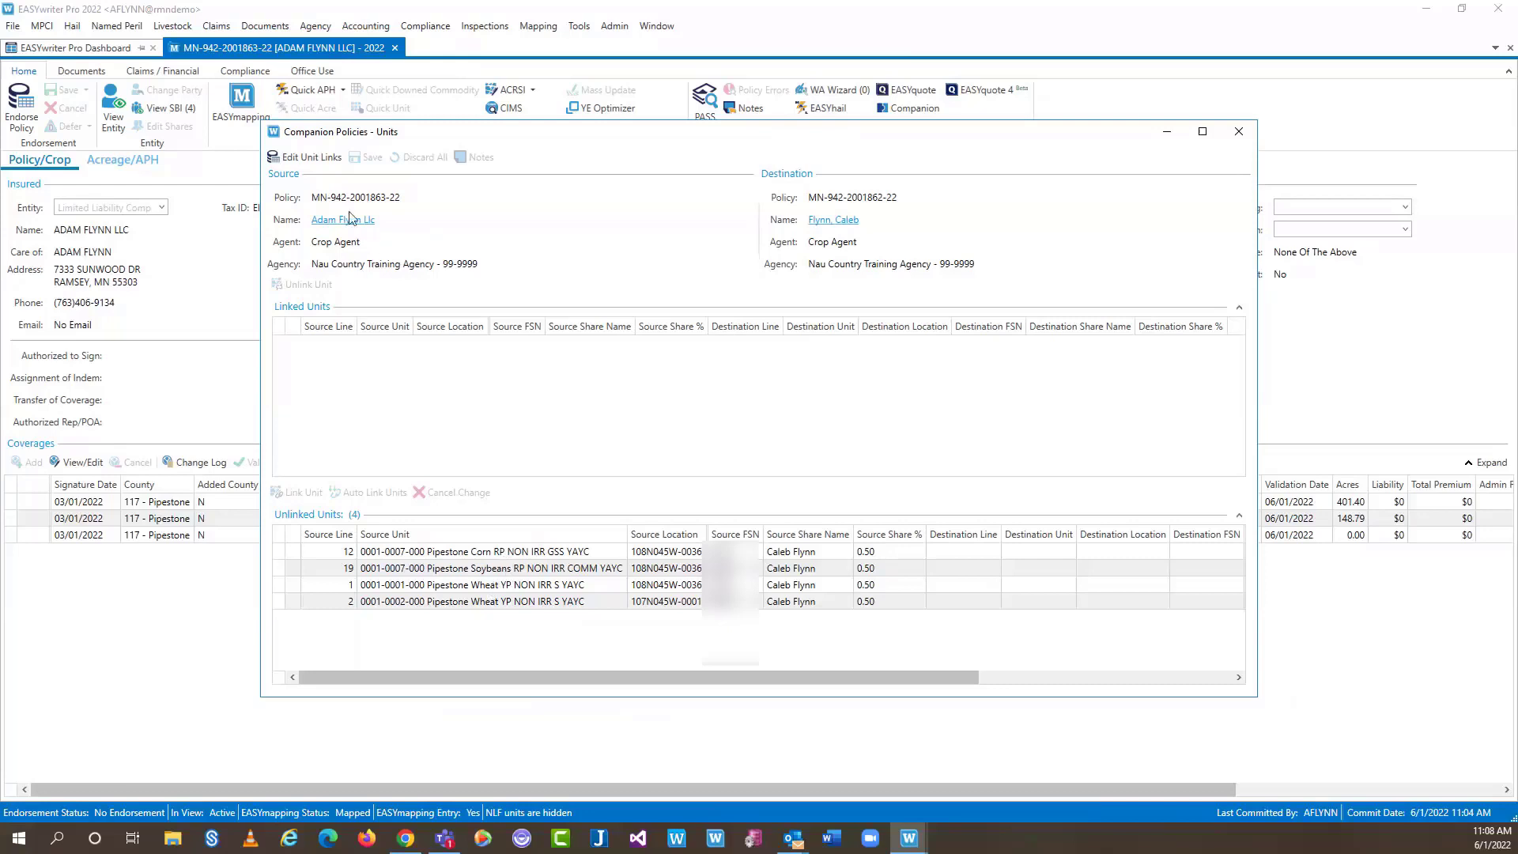
left_click(294, 159)
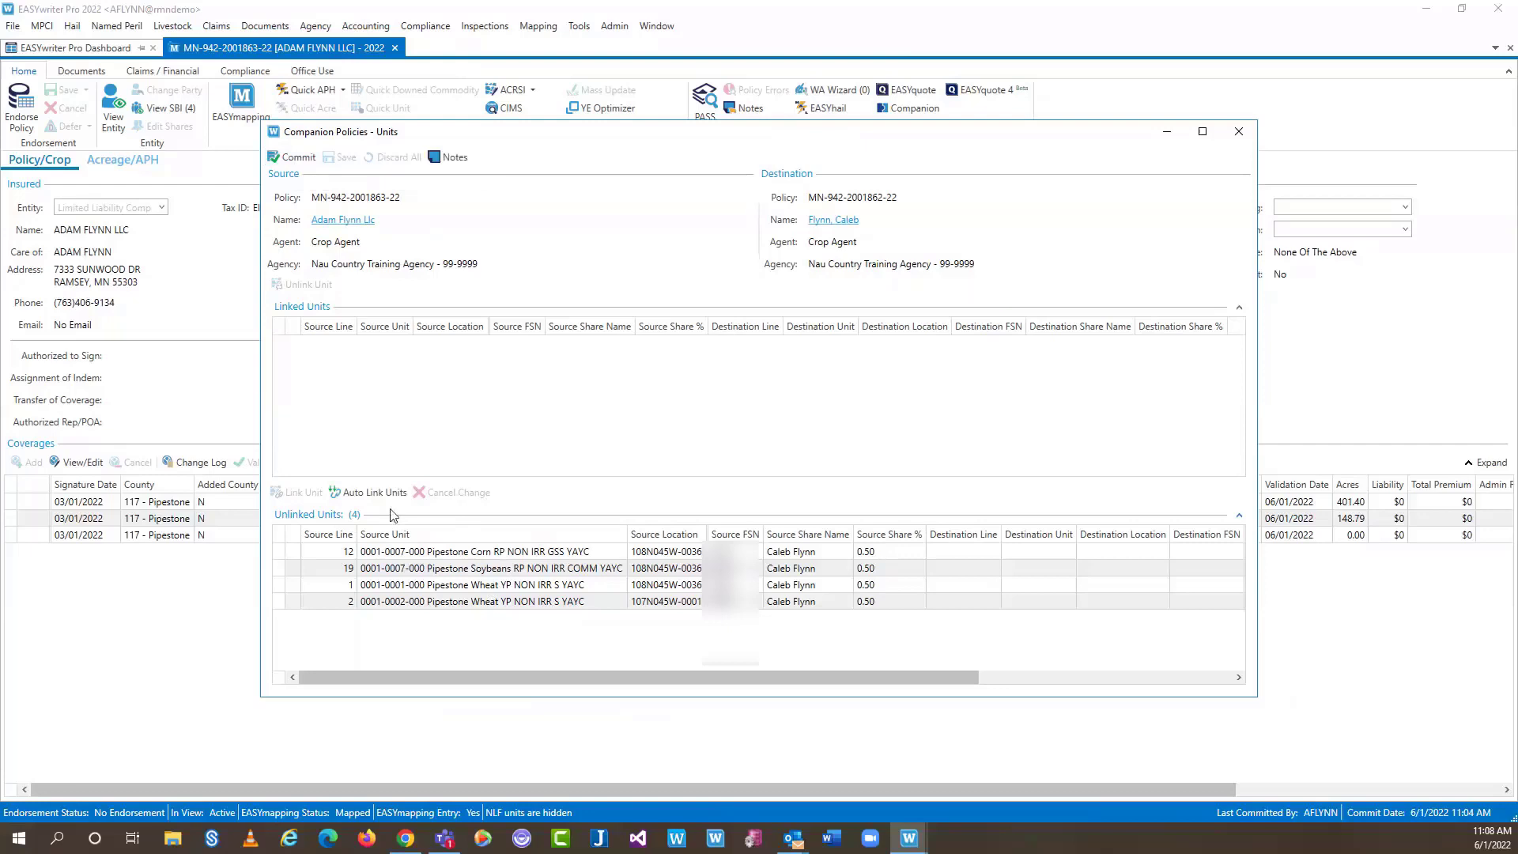
left_click(392, 553)
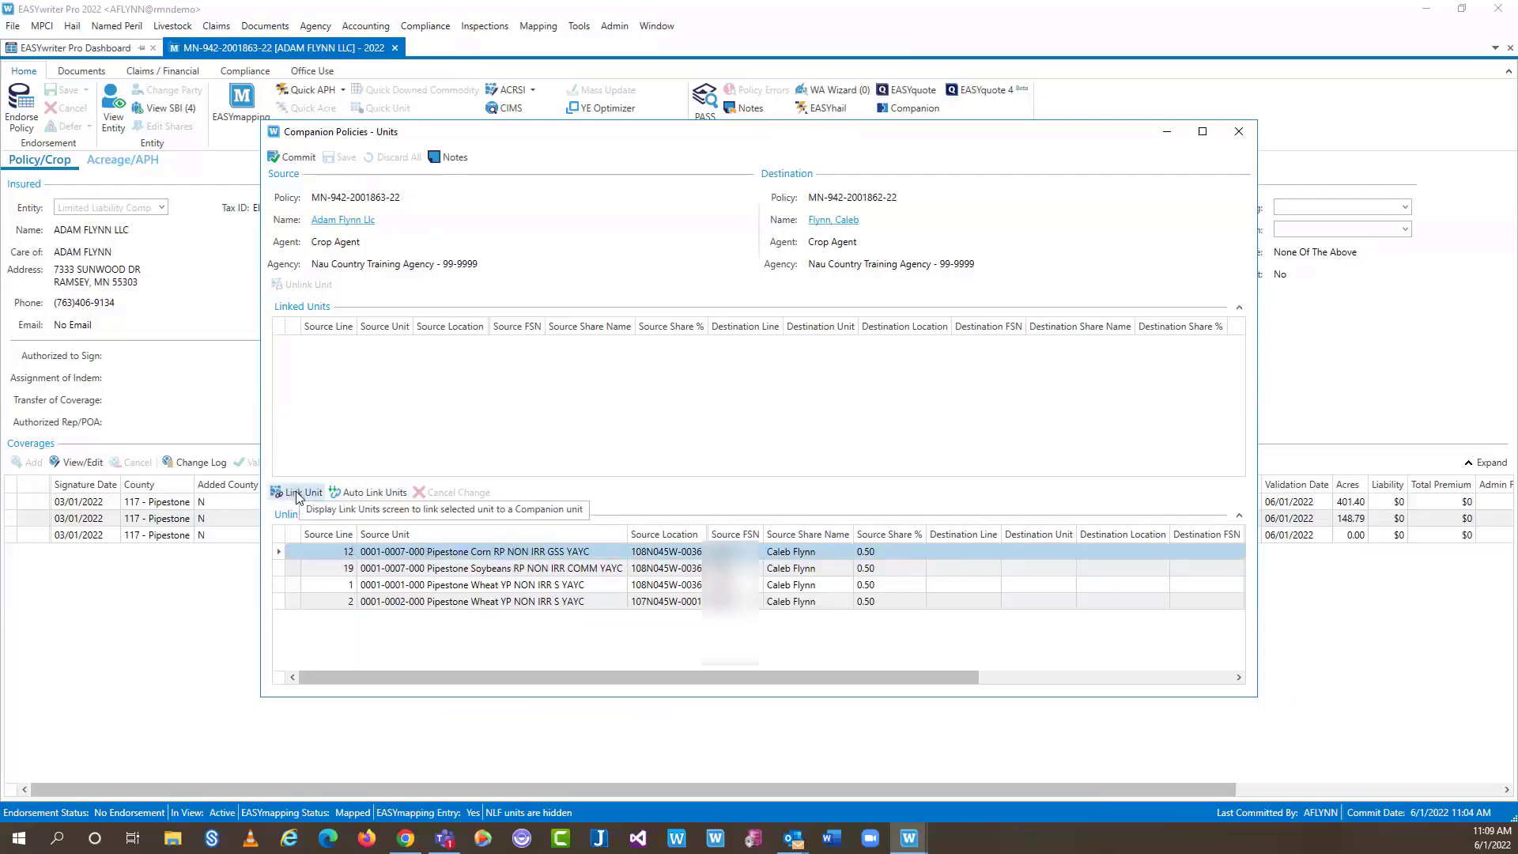
left_click(370, 493)
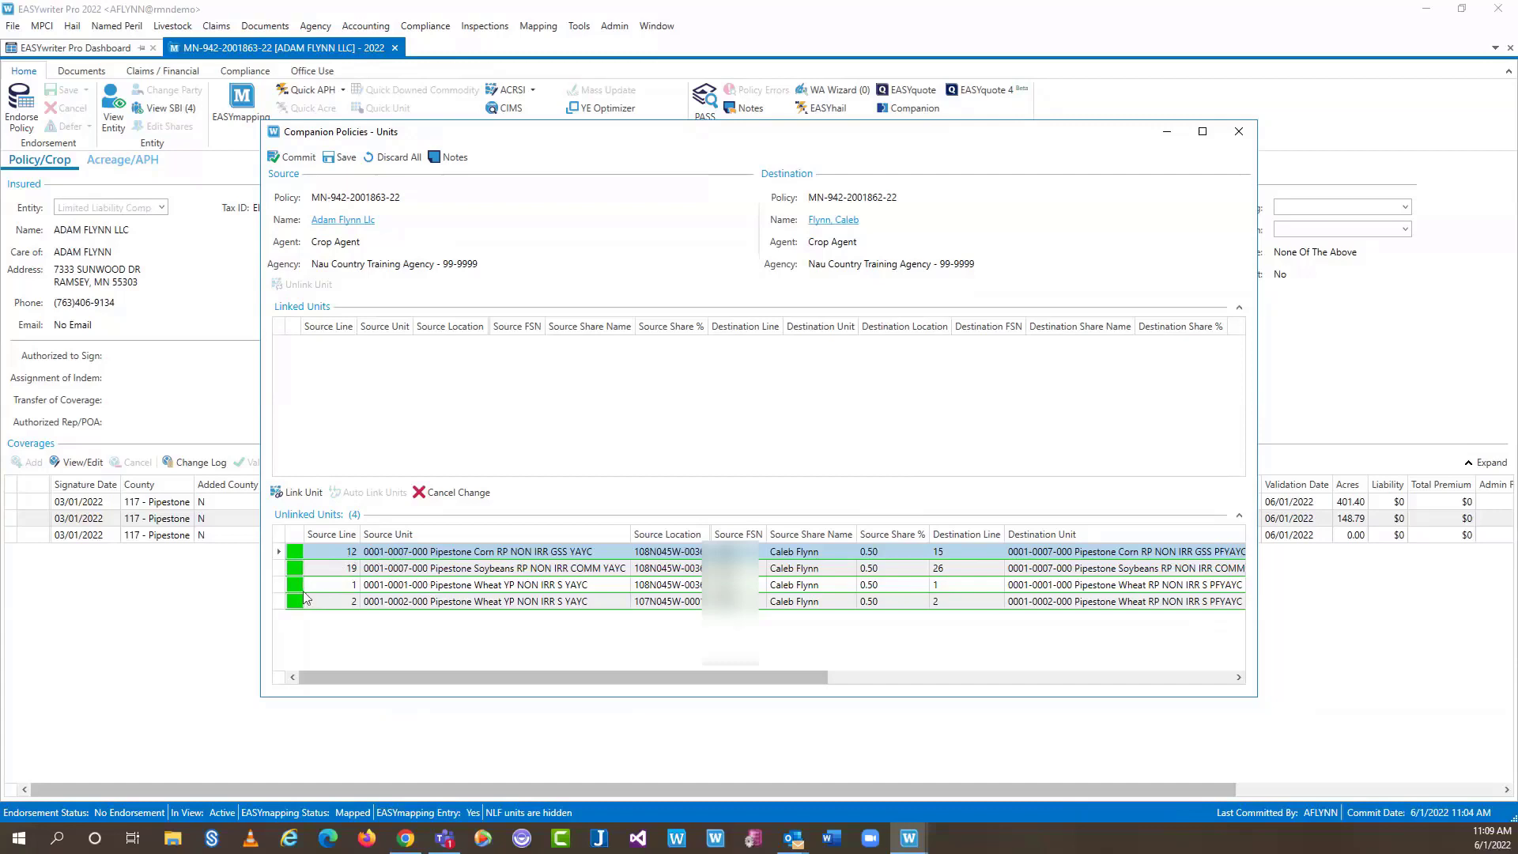
left_click(340, 156)
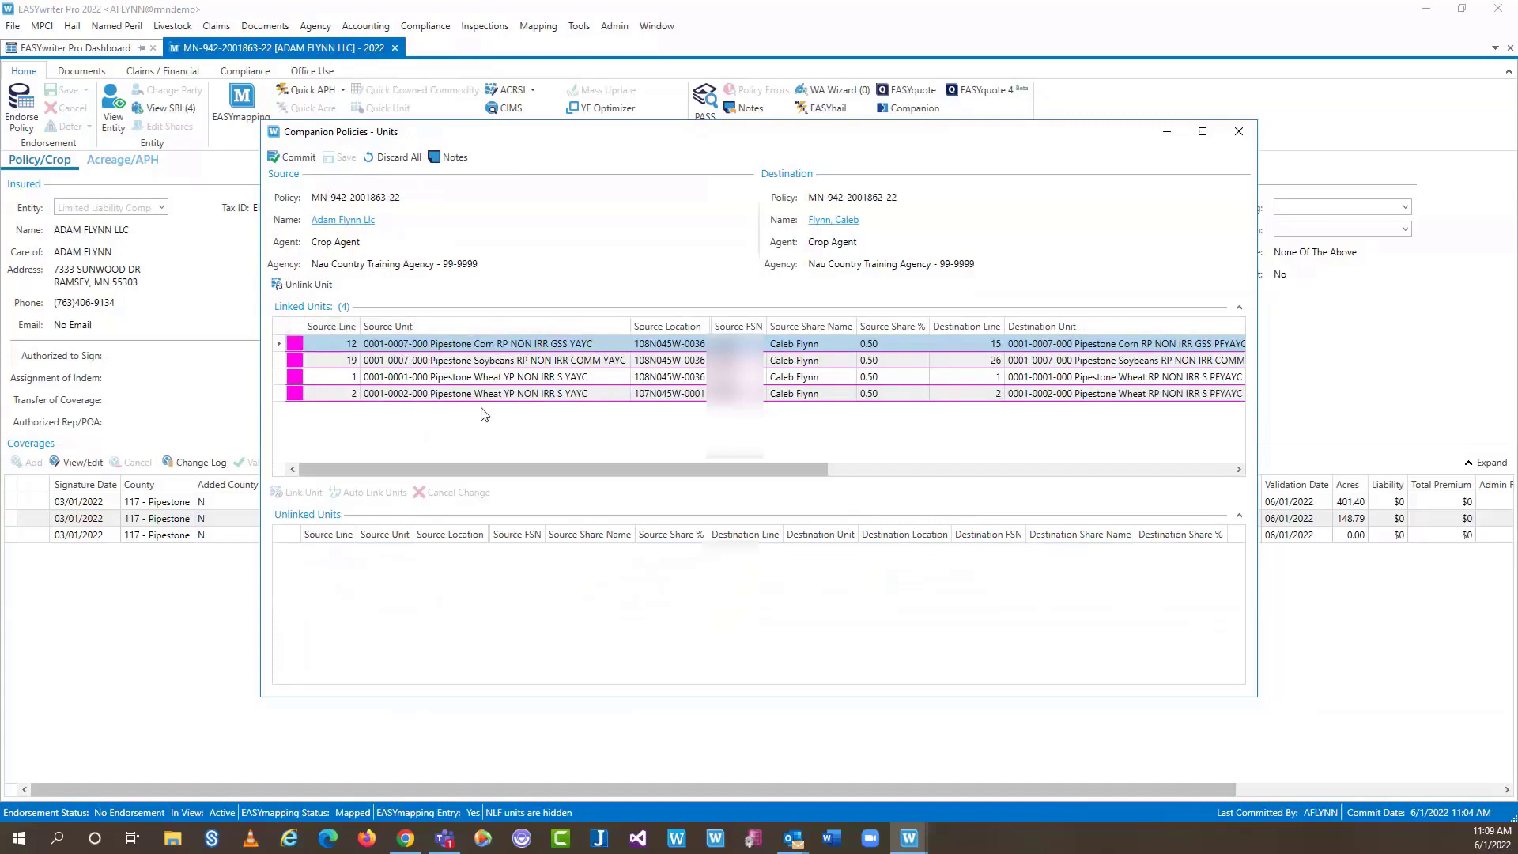
left_click(298, 159)
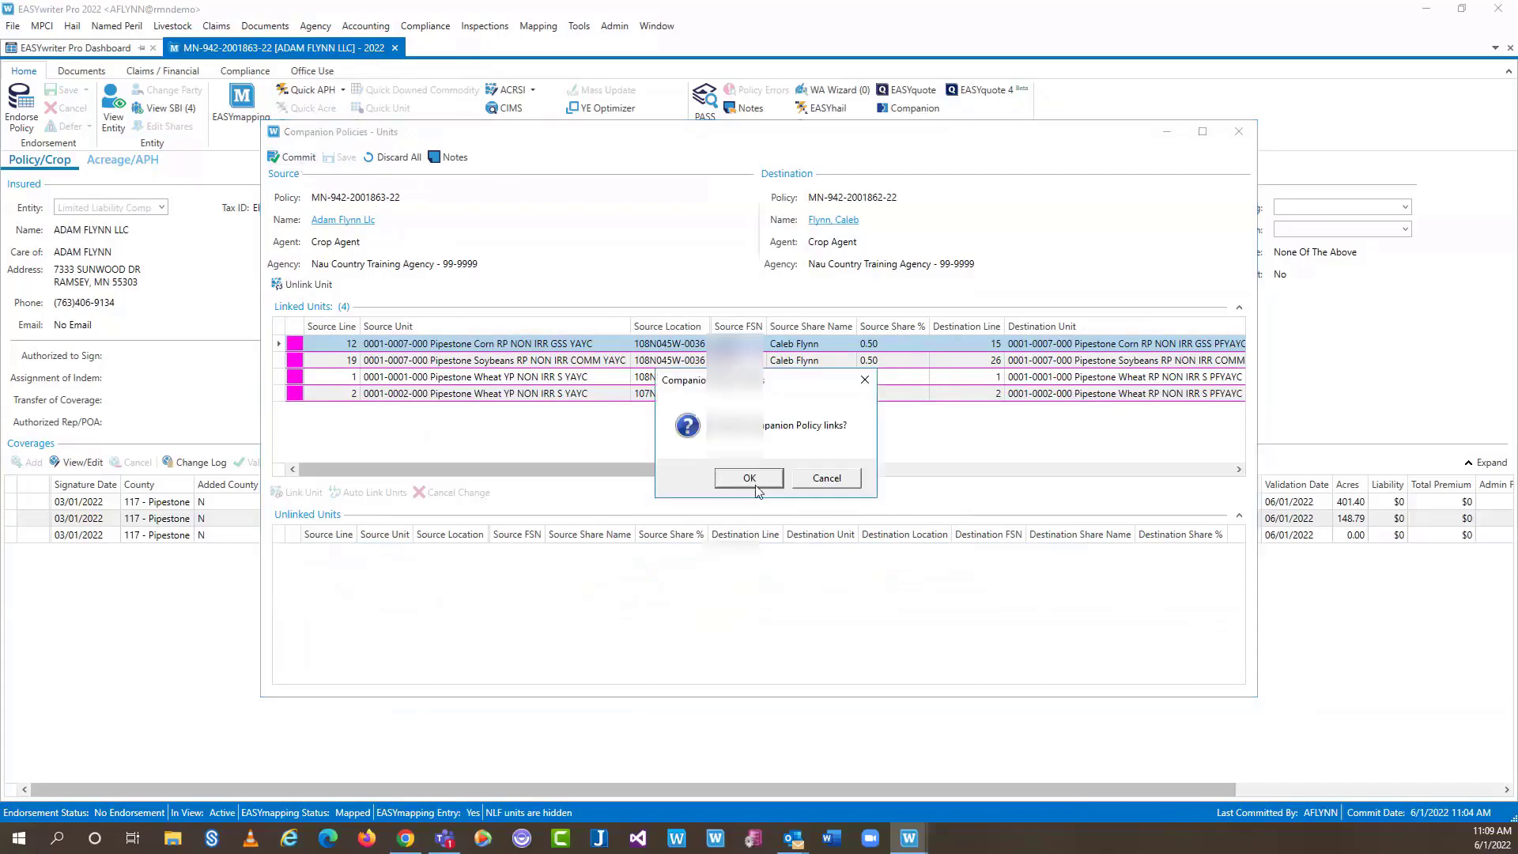
left_click(763, 481)
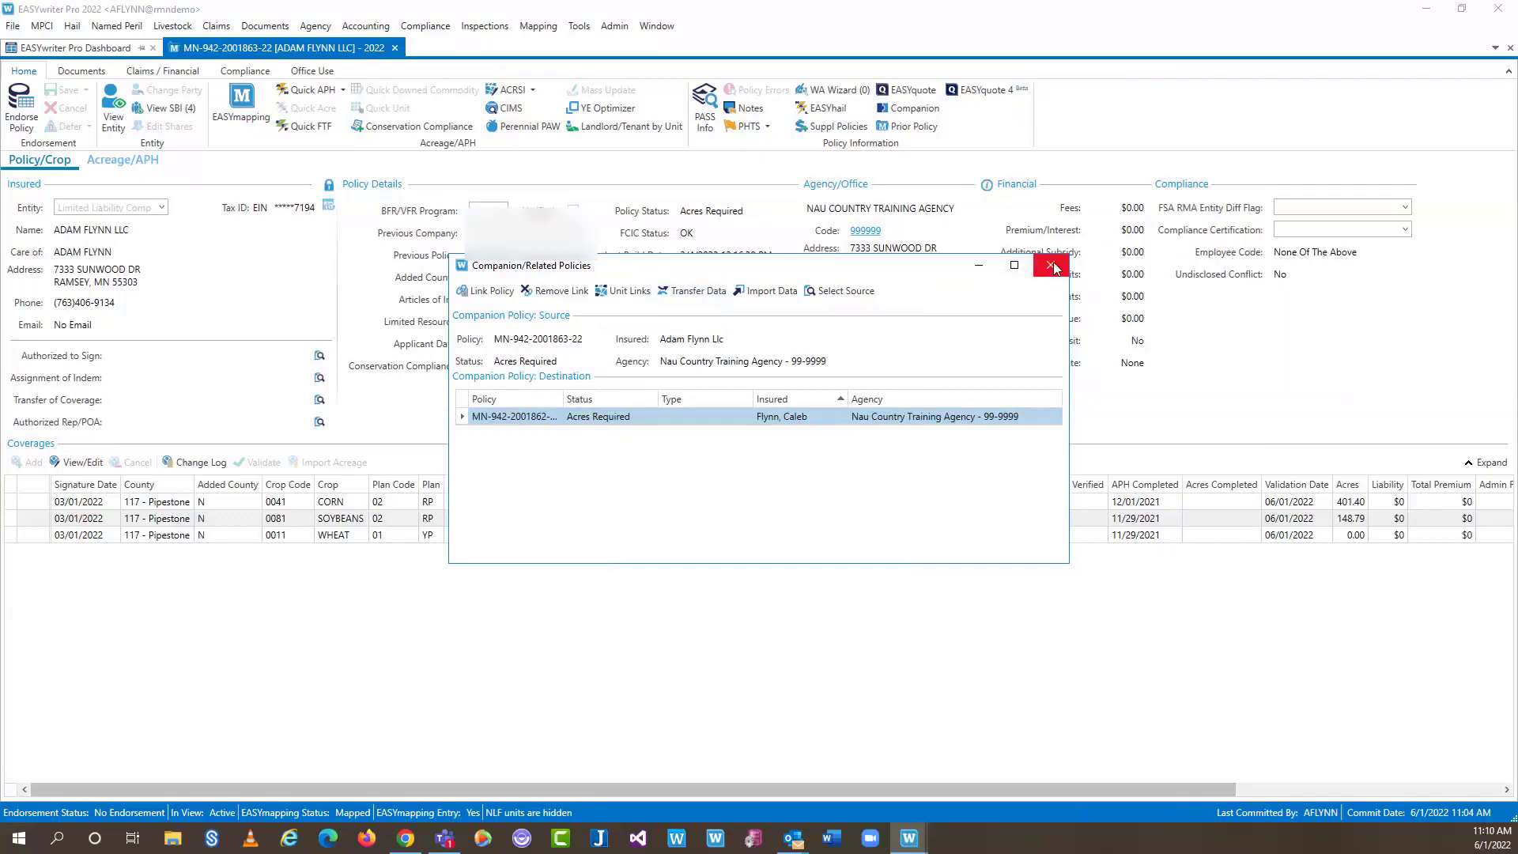
Close the companion policies window, start an endorsement, and bring up the Quick FTF grid
left_click(1053, 267)
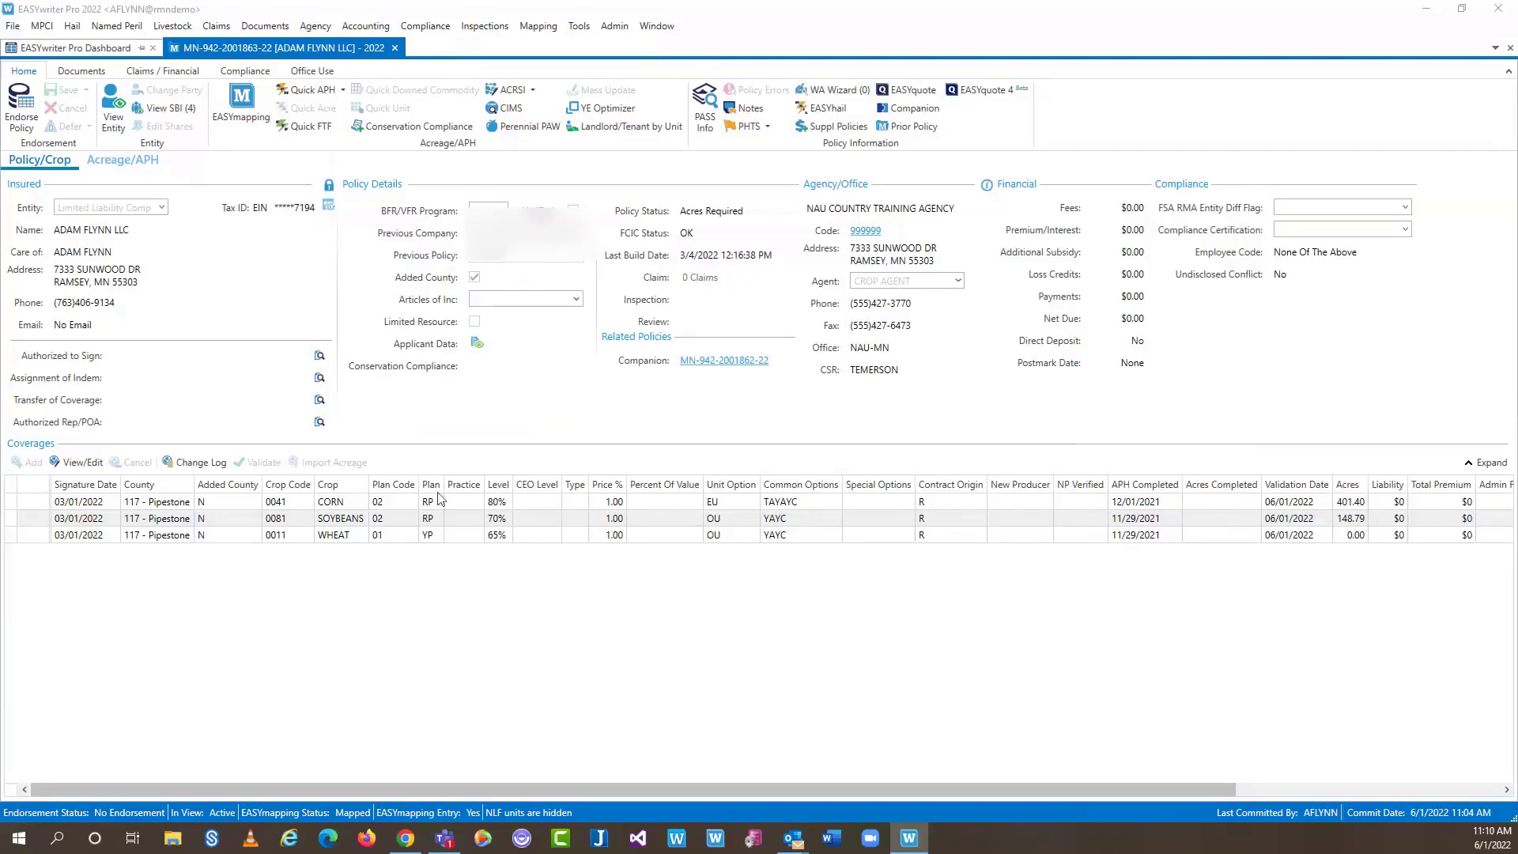
left_click(28, 97)
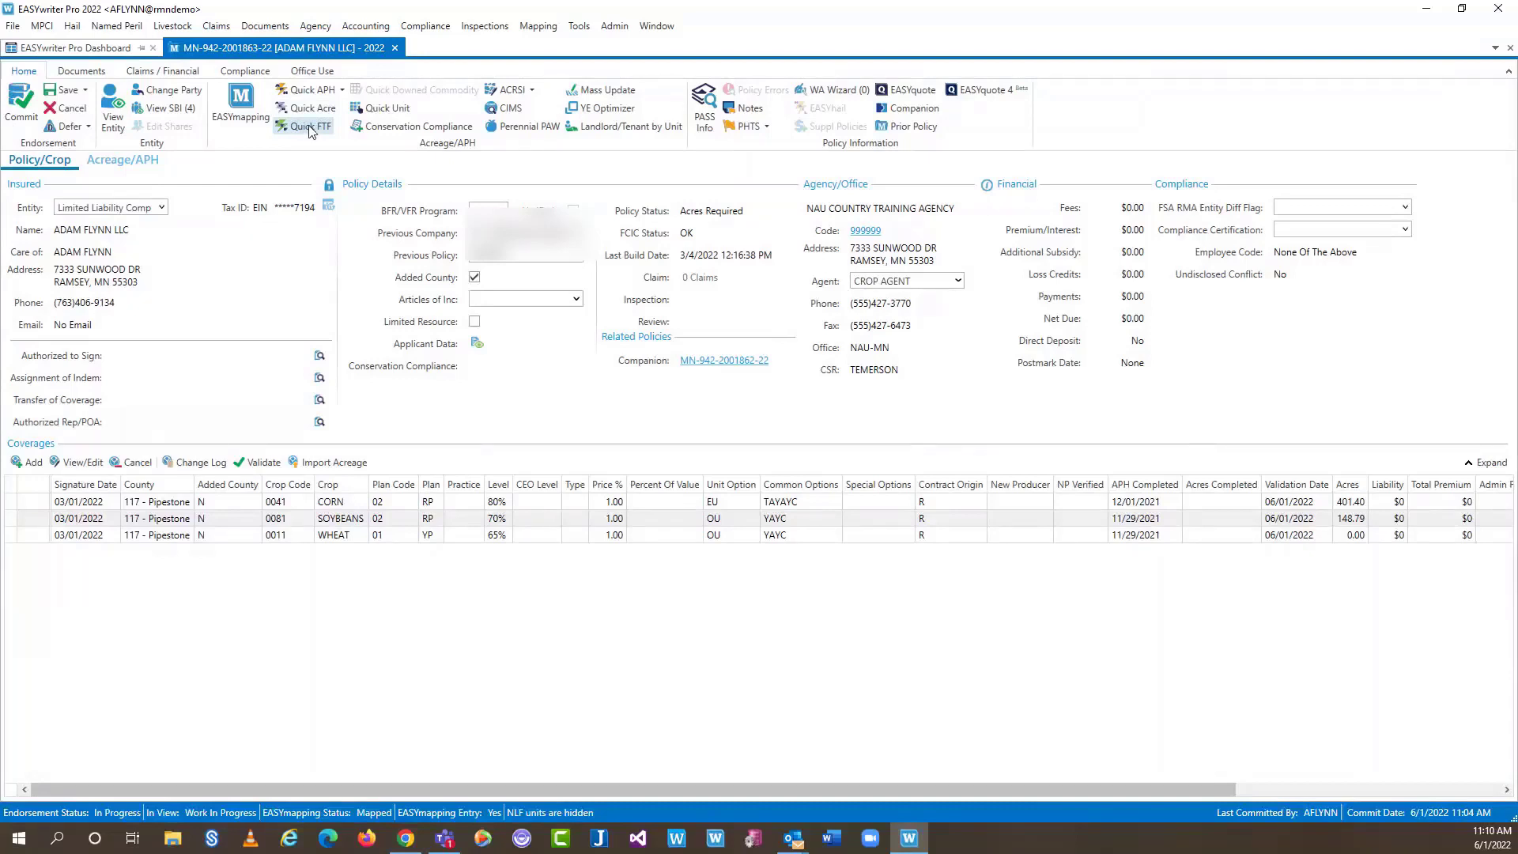
left_click(309, 129)
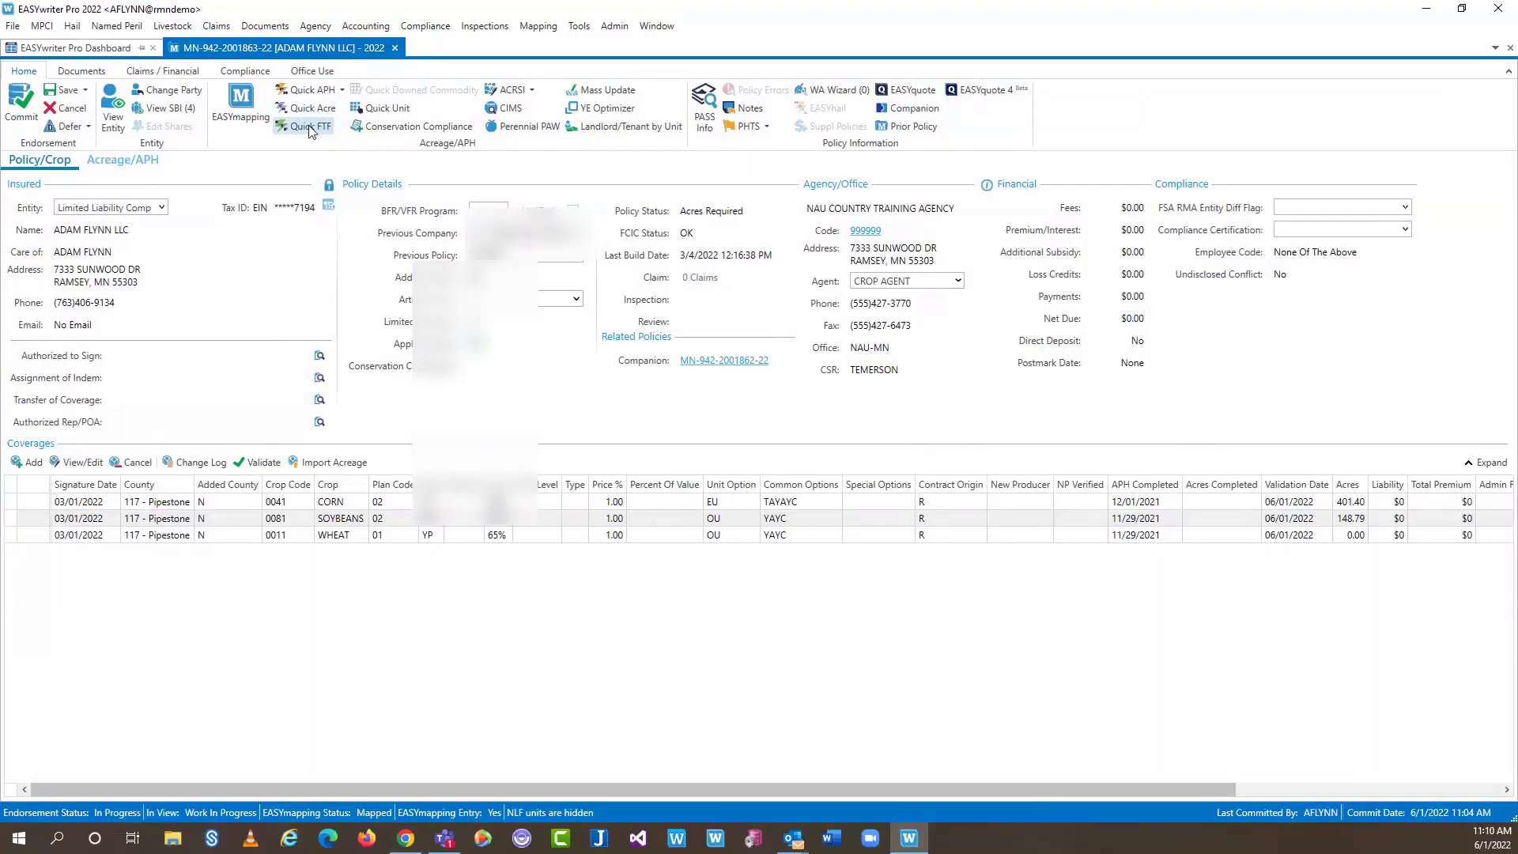
left_click(309, 129)
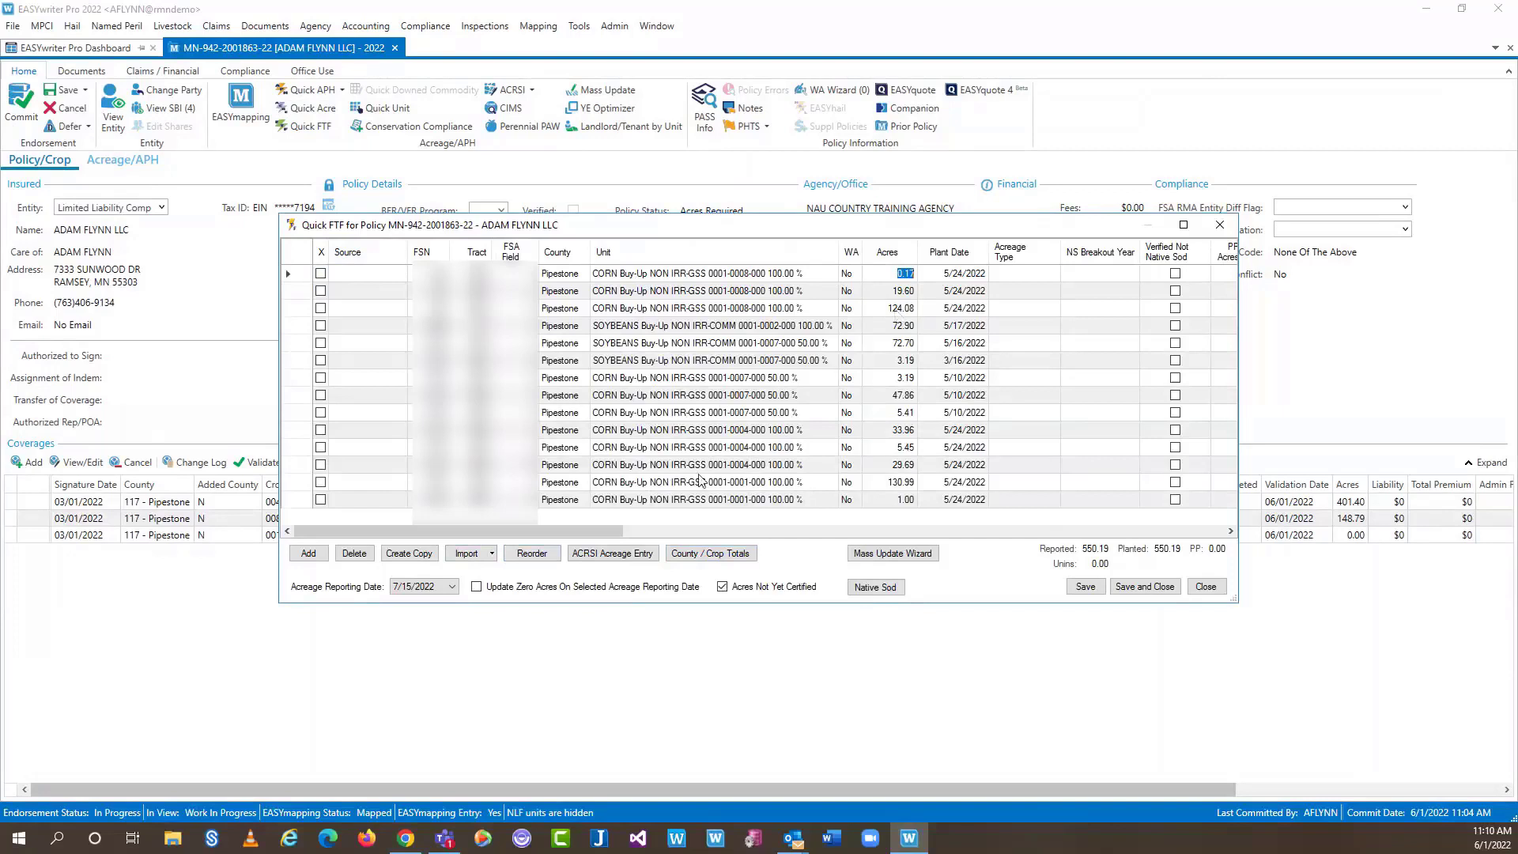
Import only the missing FTF acreage rows into the Quick FTF grid
left_click(489, 554)
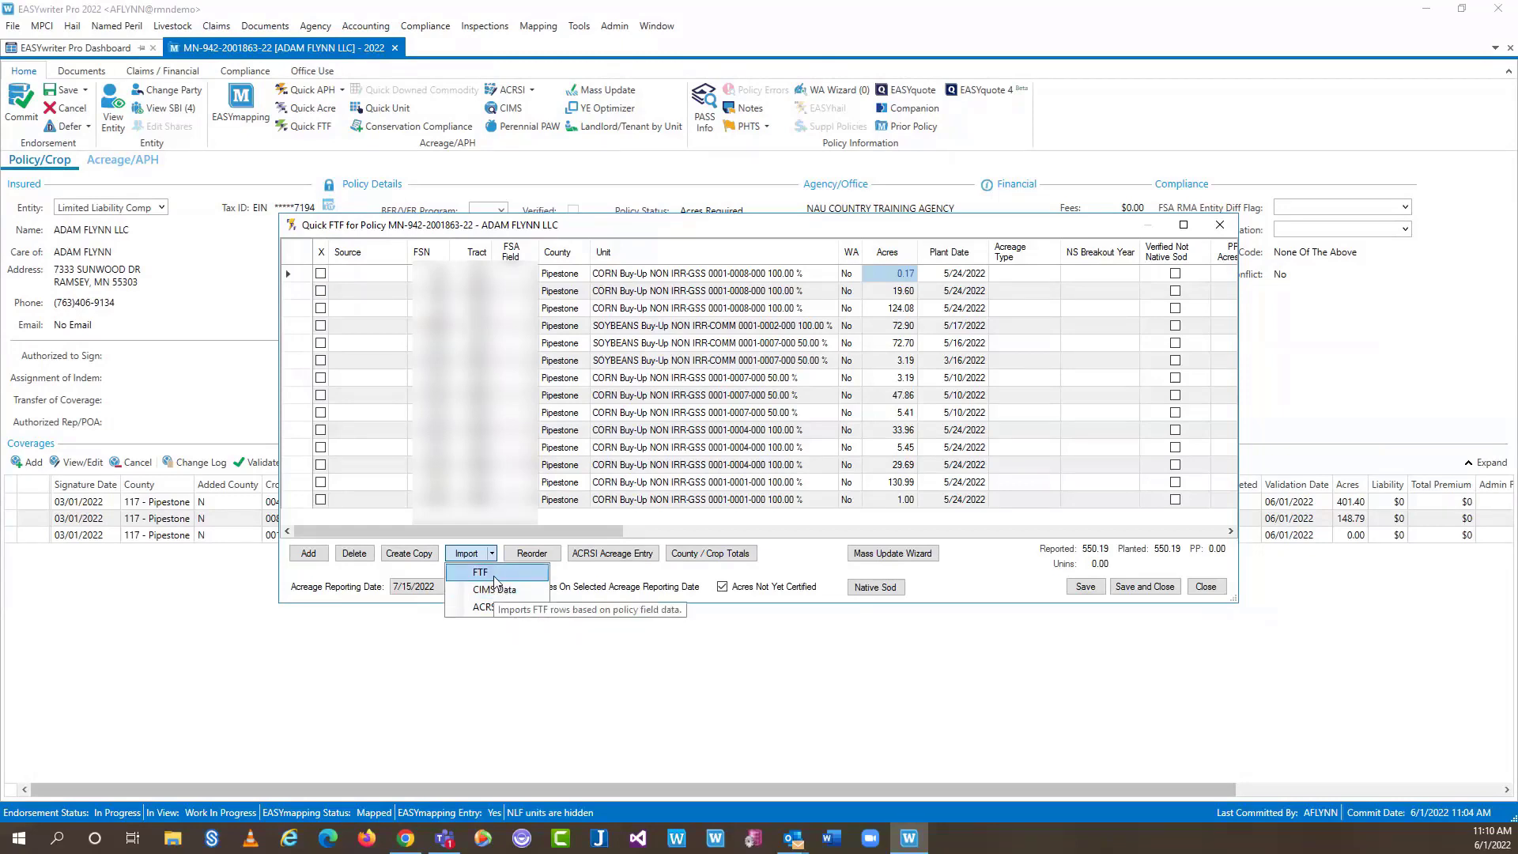
left_click(494, 577)
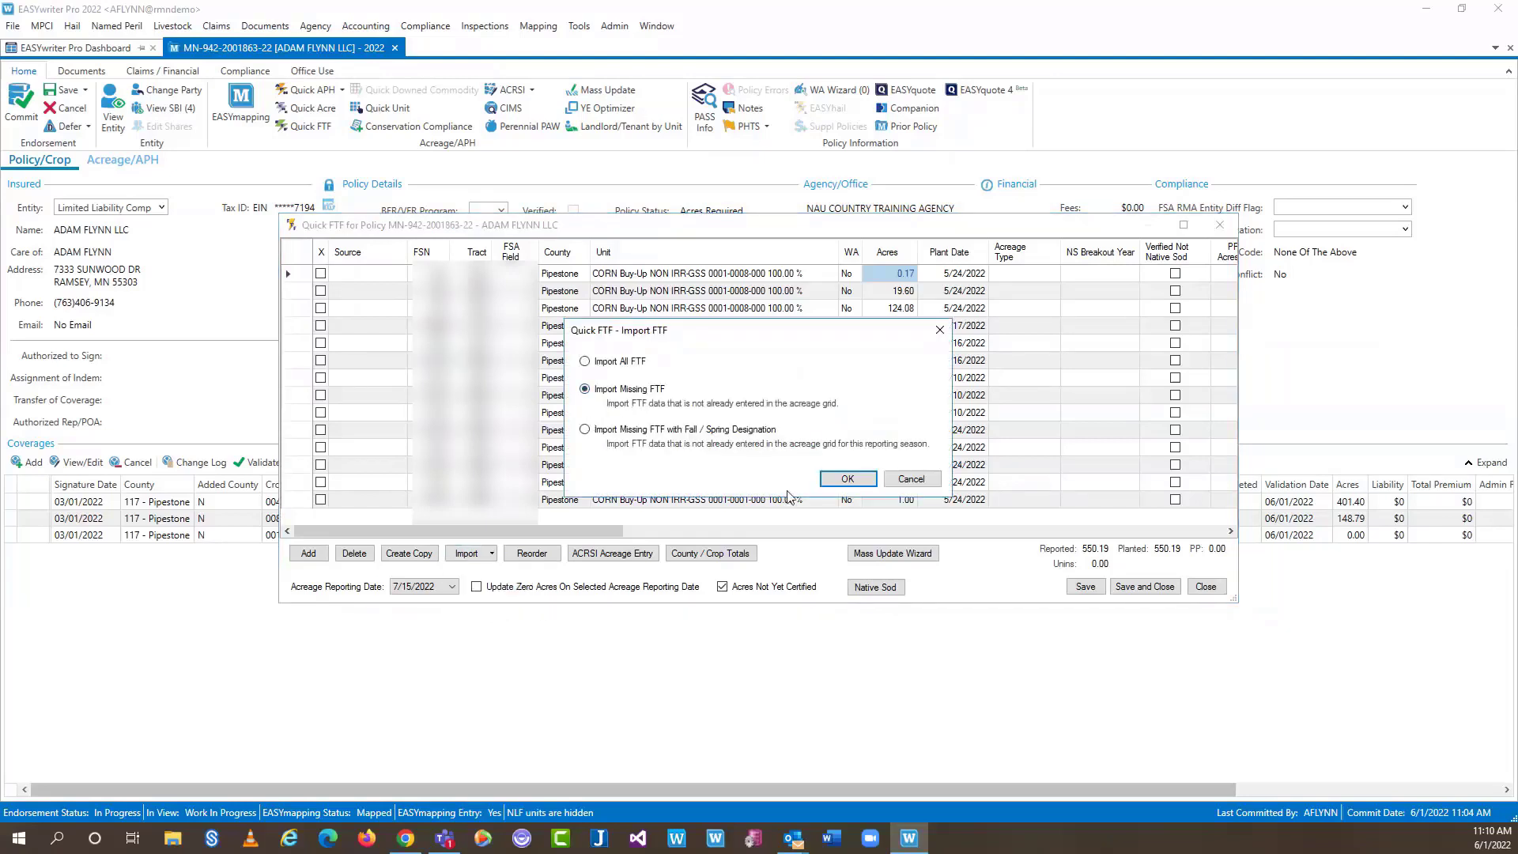
left_click(842, 479)
left_click_drag(1226, 335, 1224, 413)
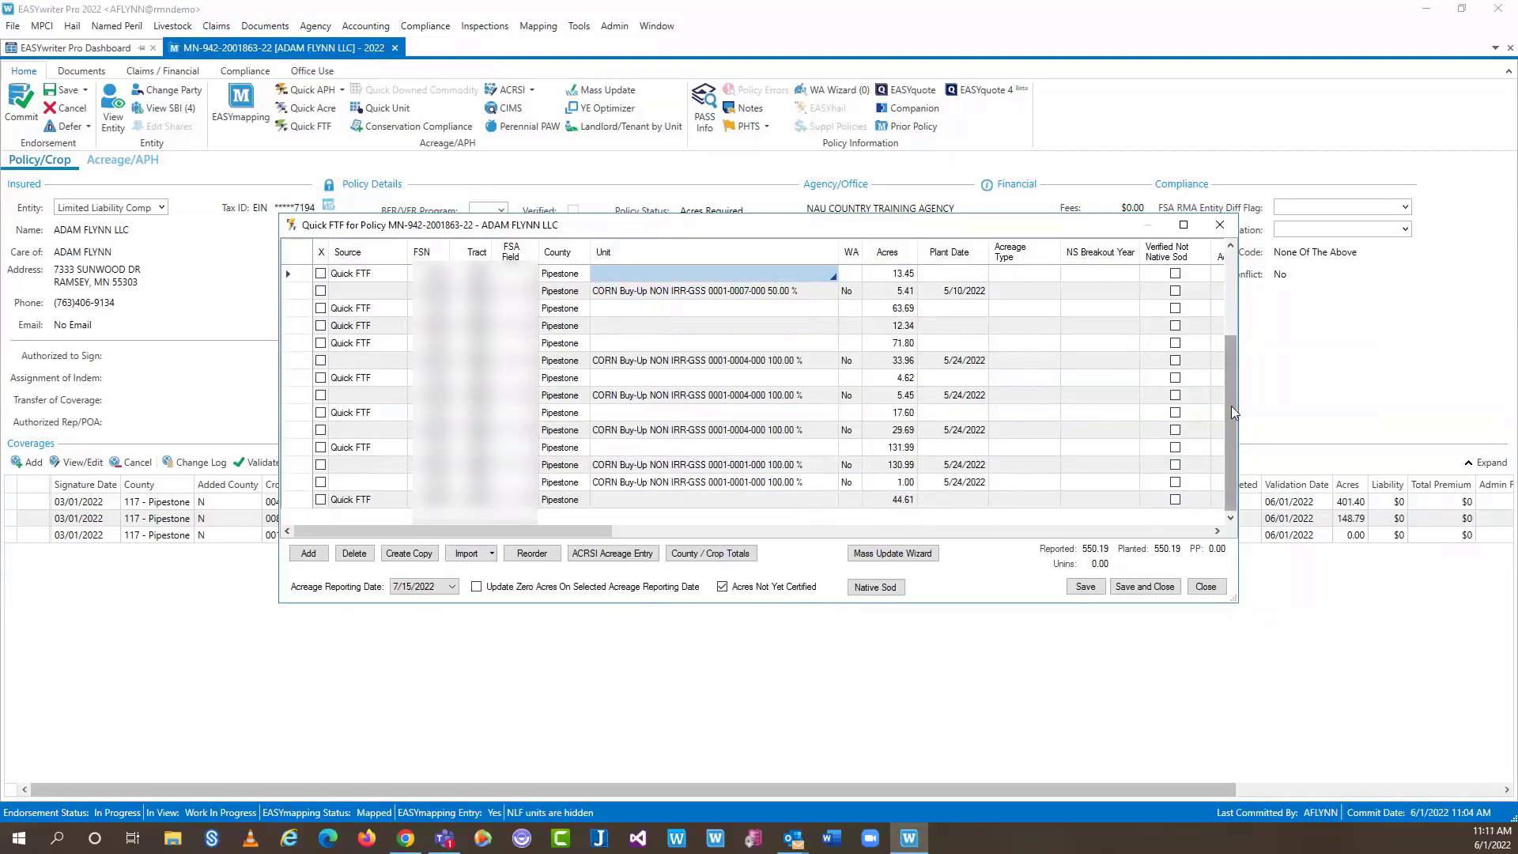
left_click_drag(1231, 406, 706, 356)
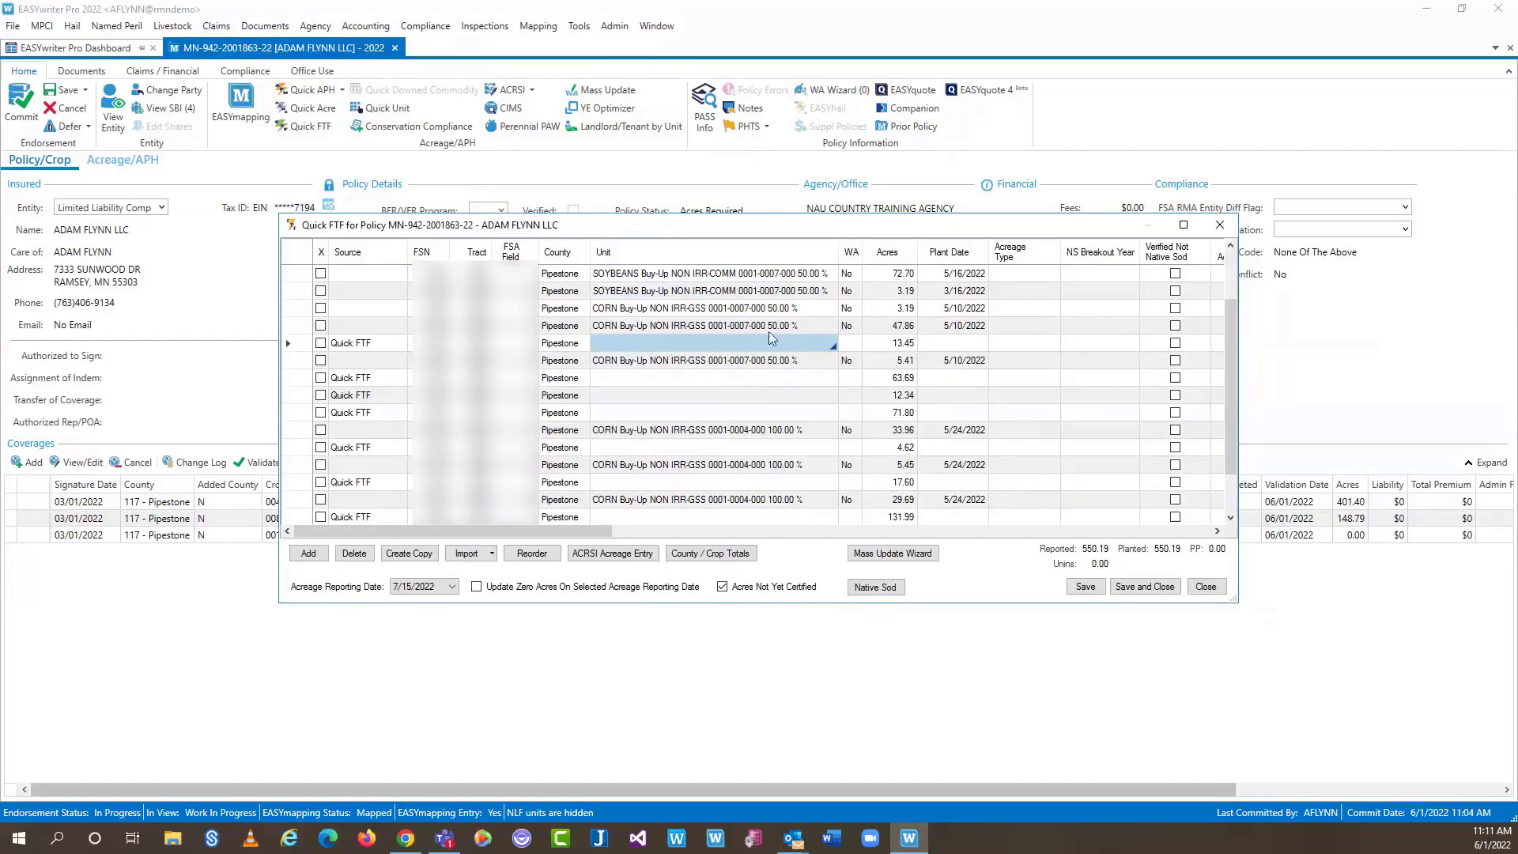
left_click(834, 348)
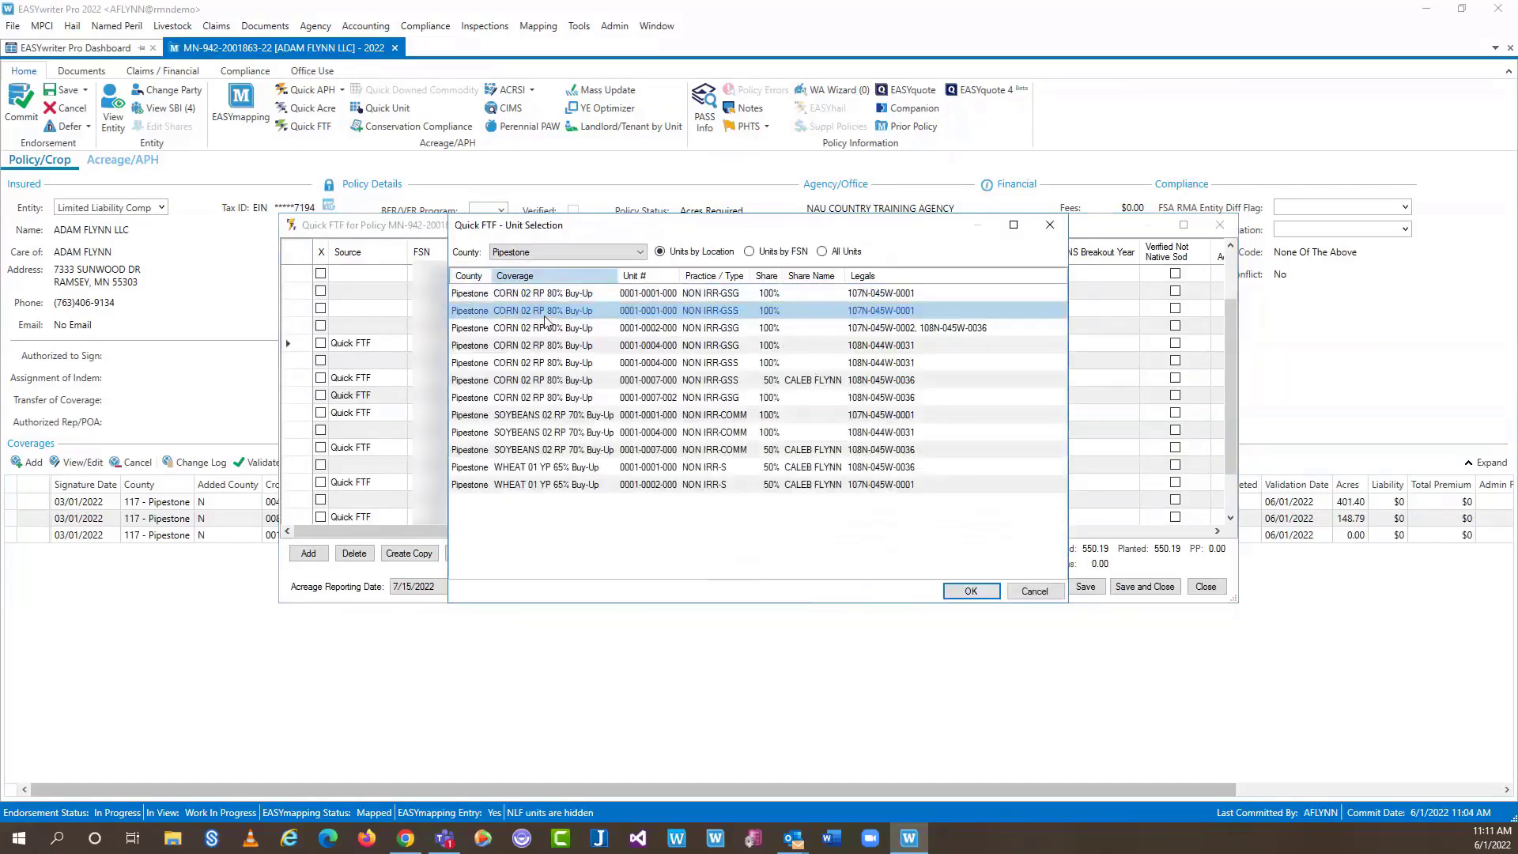
left_click(971, 590)
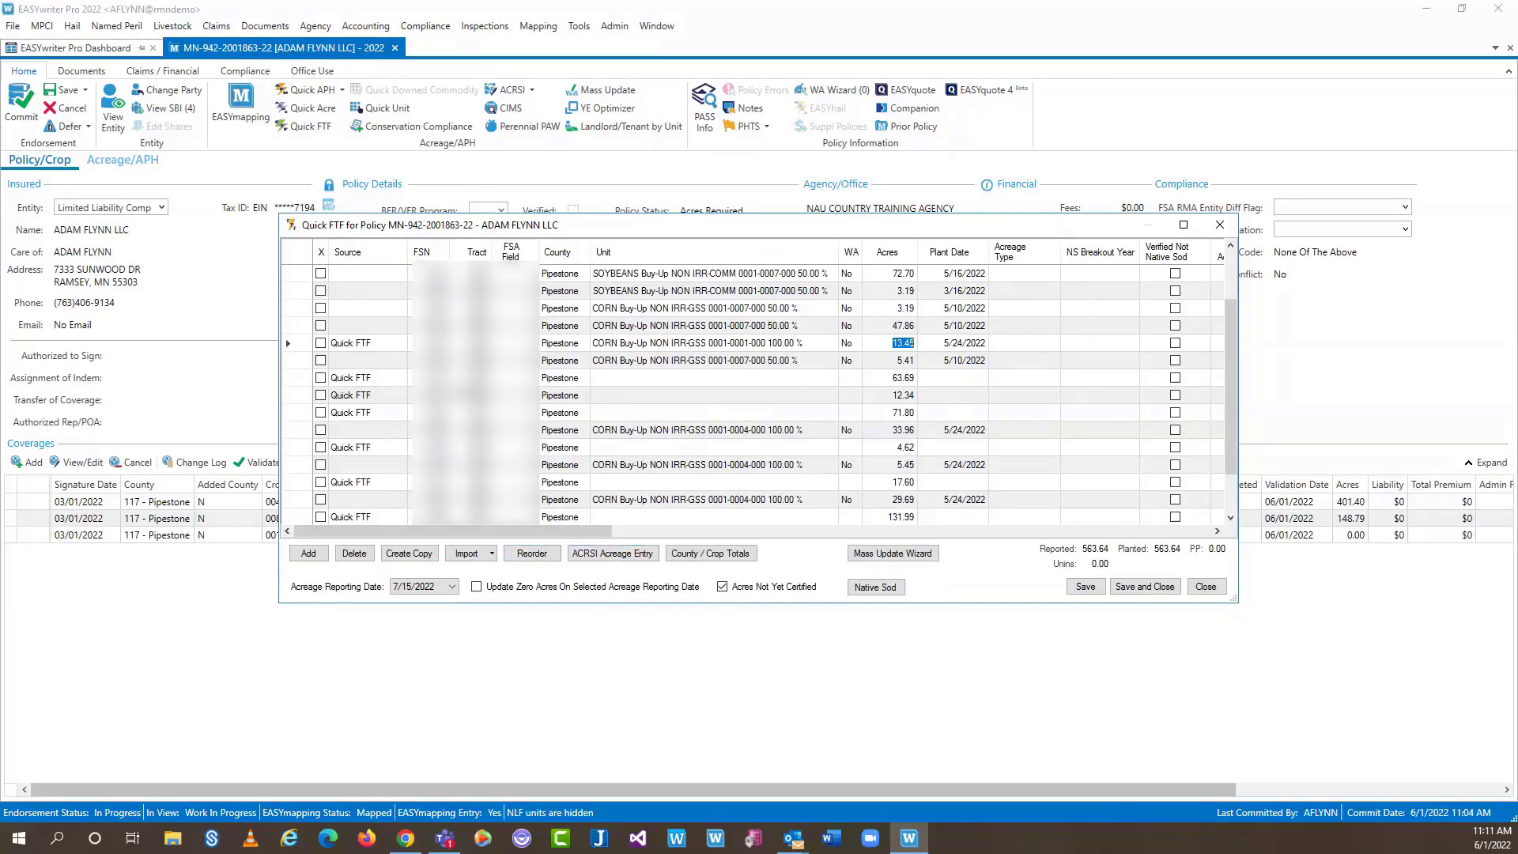
left_click(311, 554)
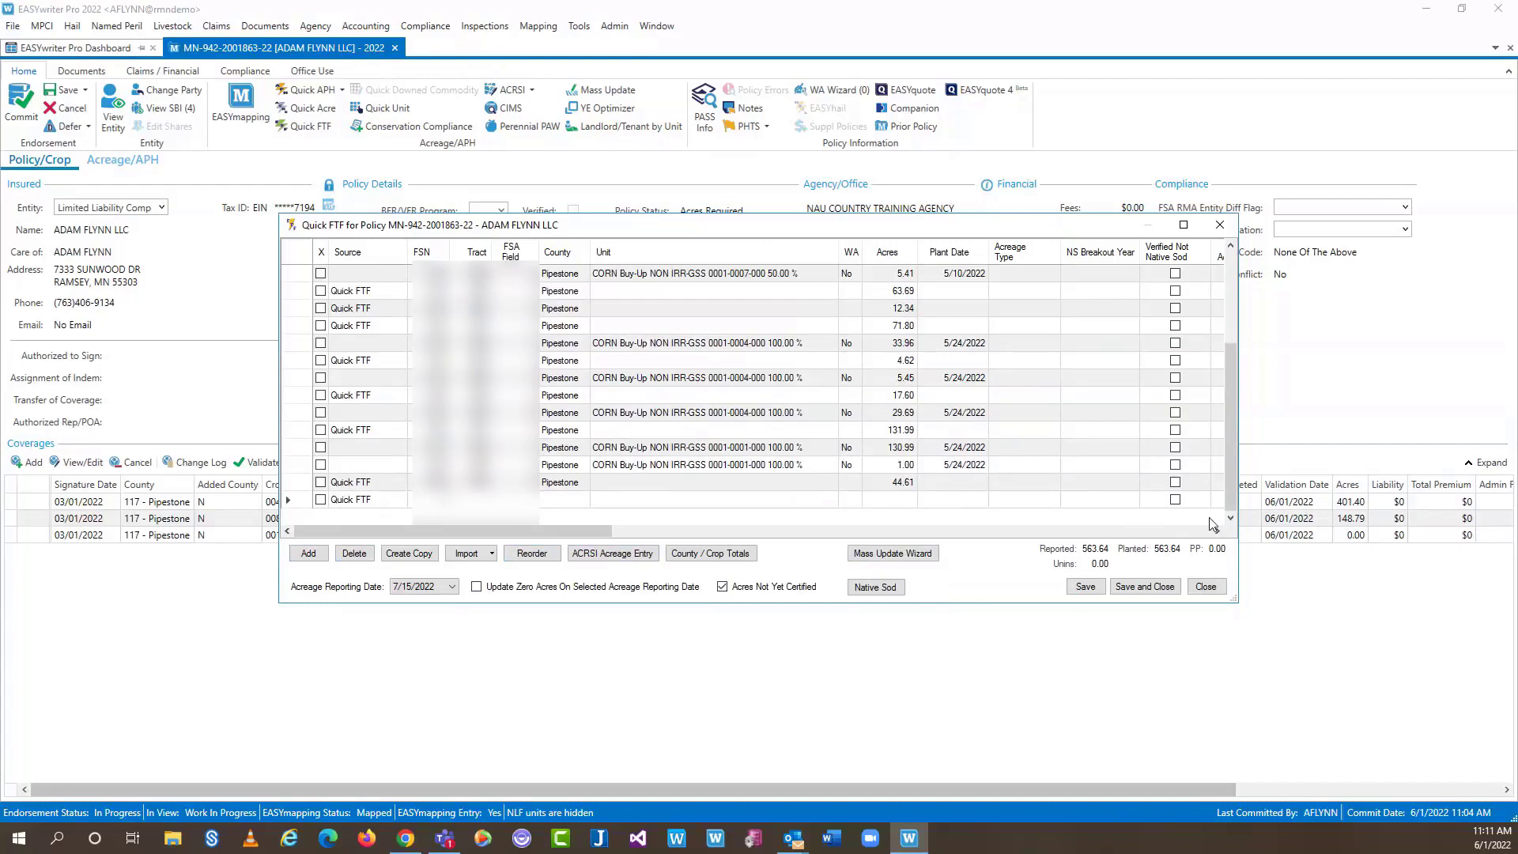
left_click(490, 555)
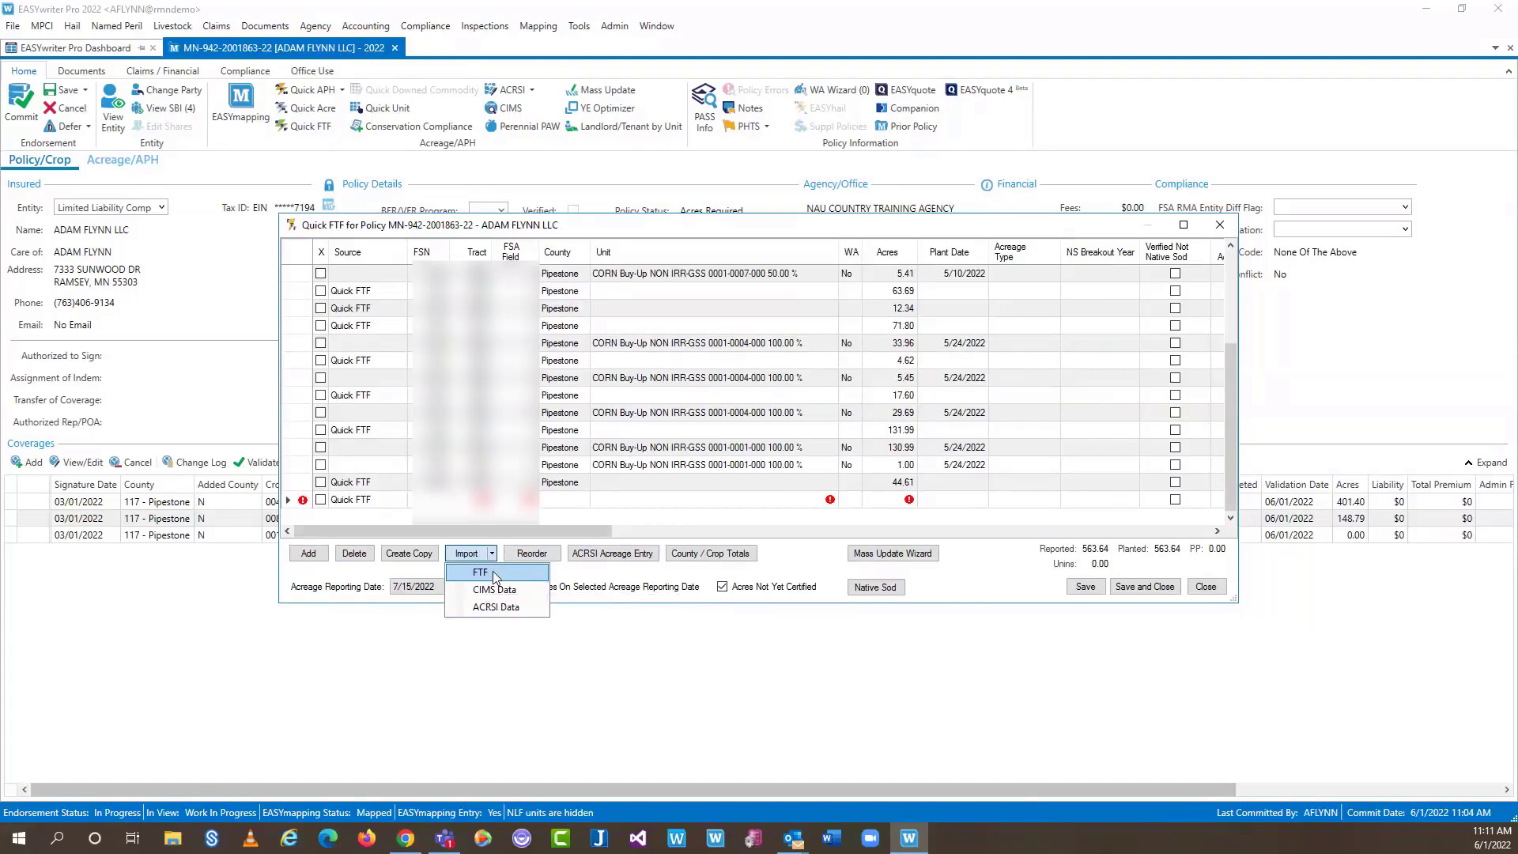
left_click(628, 294)
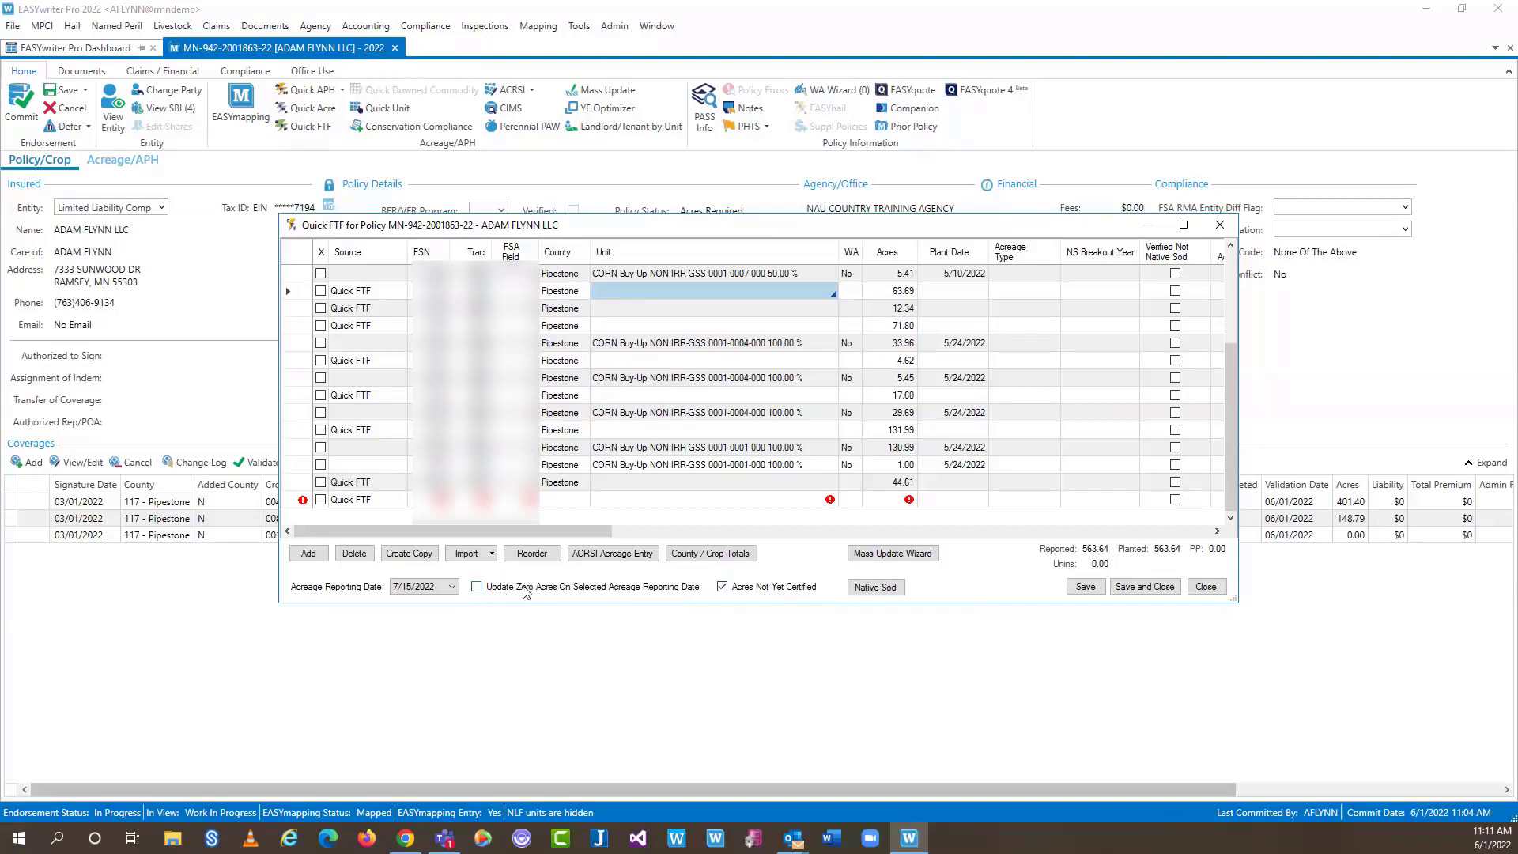
left_click(320, 500)
left_click(355, 553)
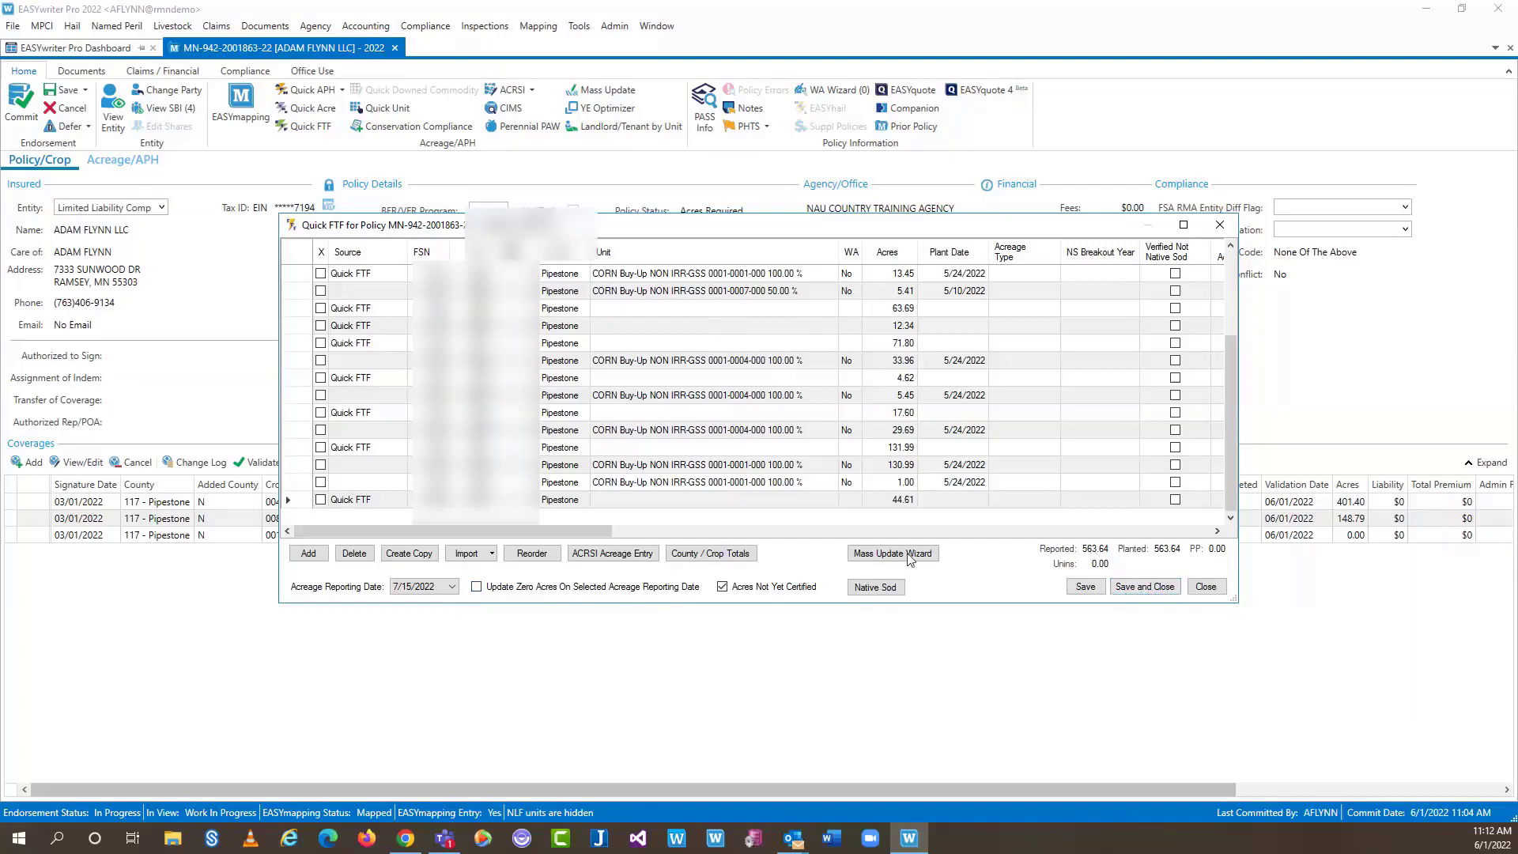
Close the Quick FTF grid and commit the endorsement past the reporting-date and signer warnings
left_click(1220, 587)
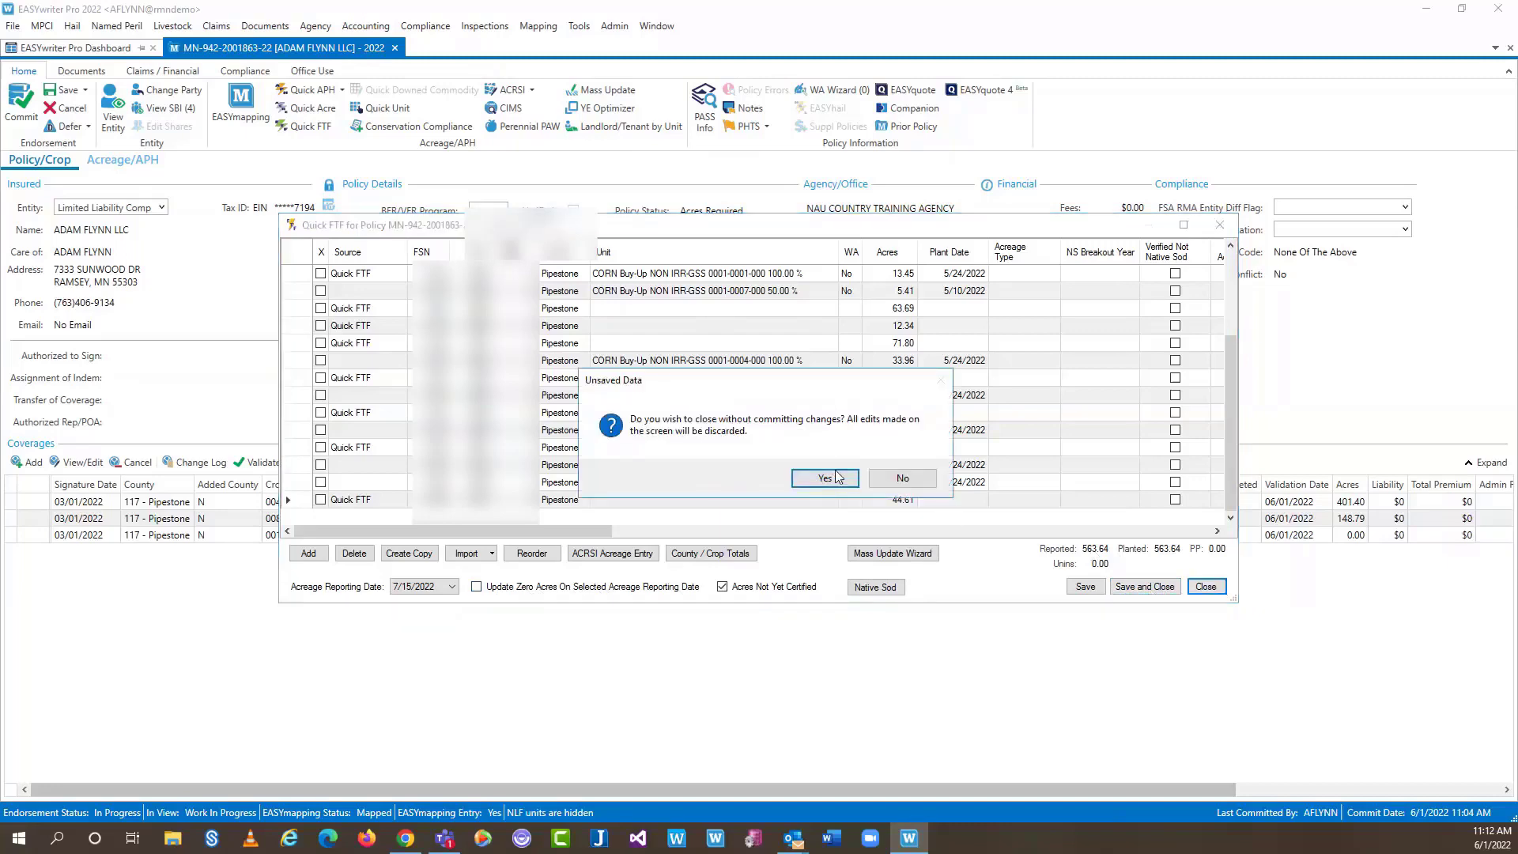
left_click(822, 479)
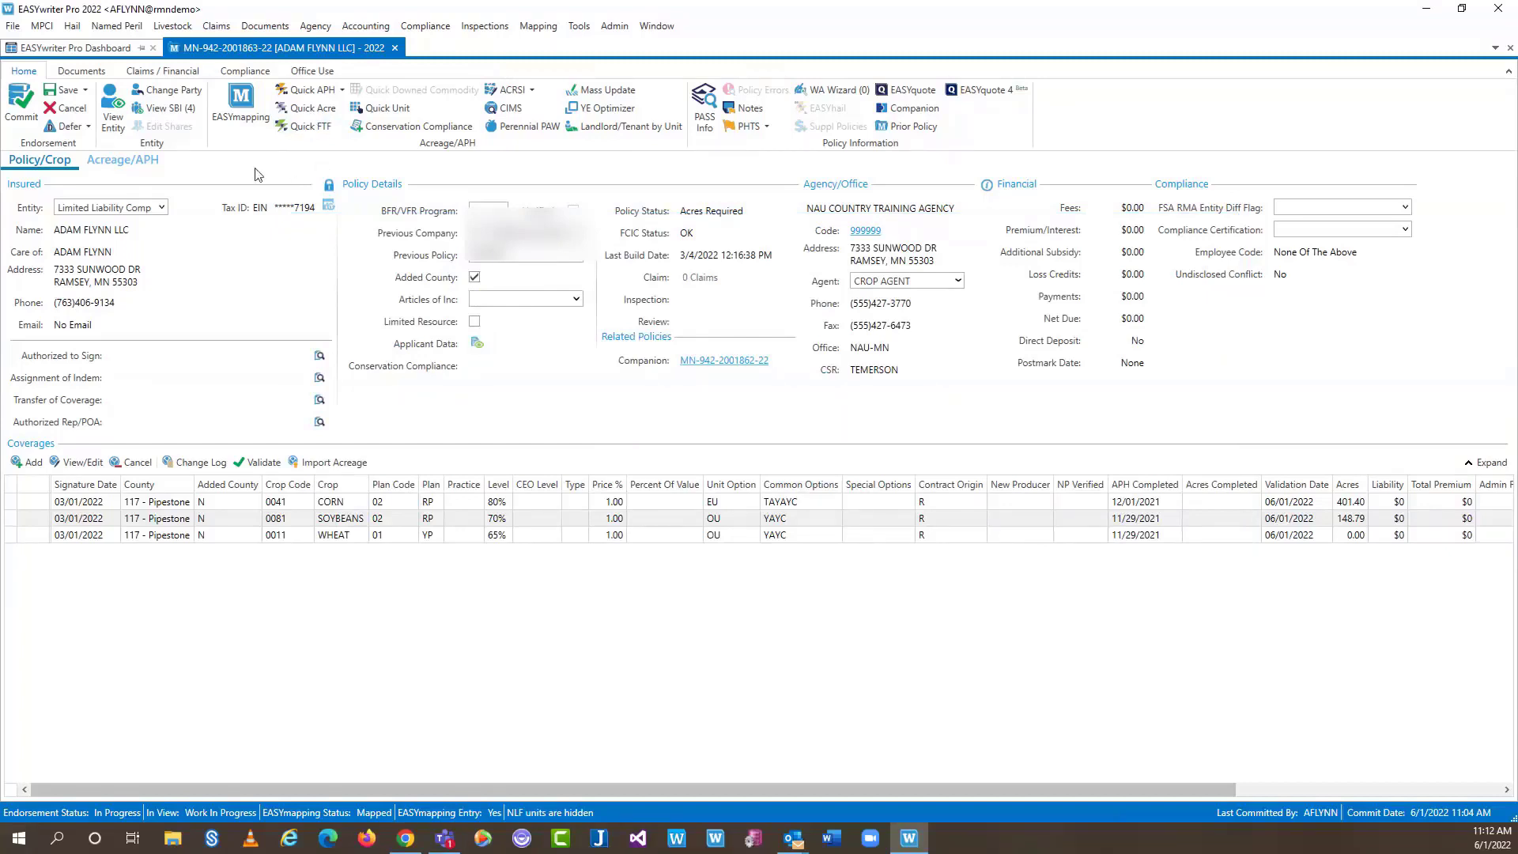
left_click(27, 106)
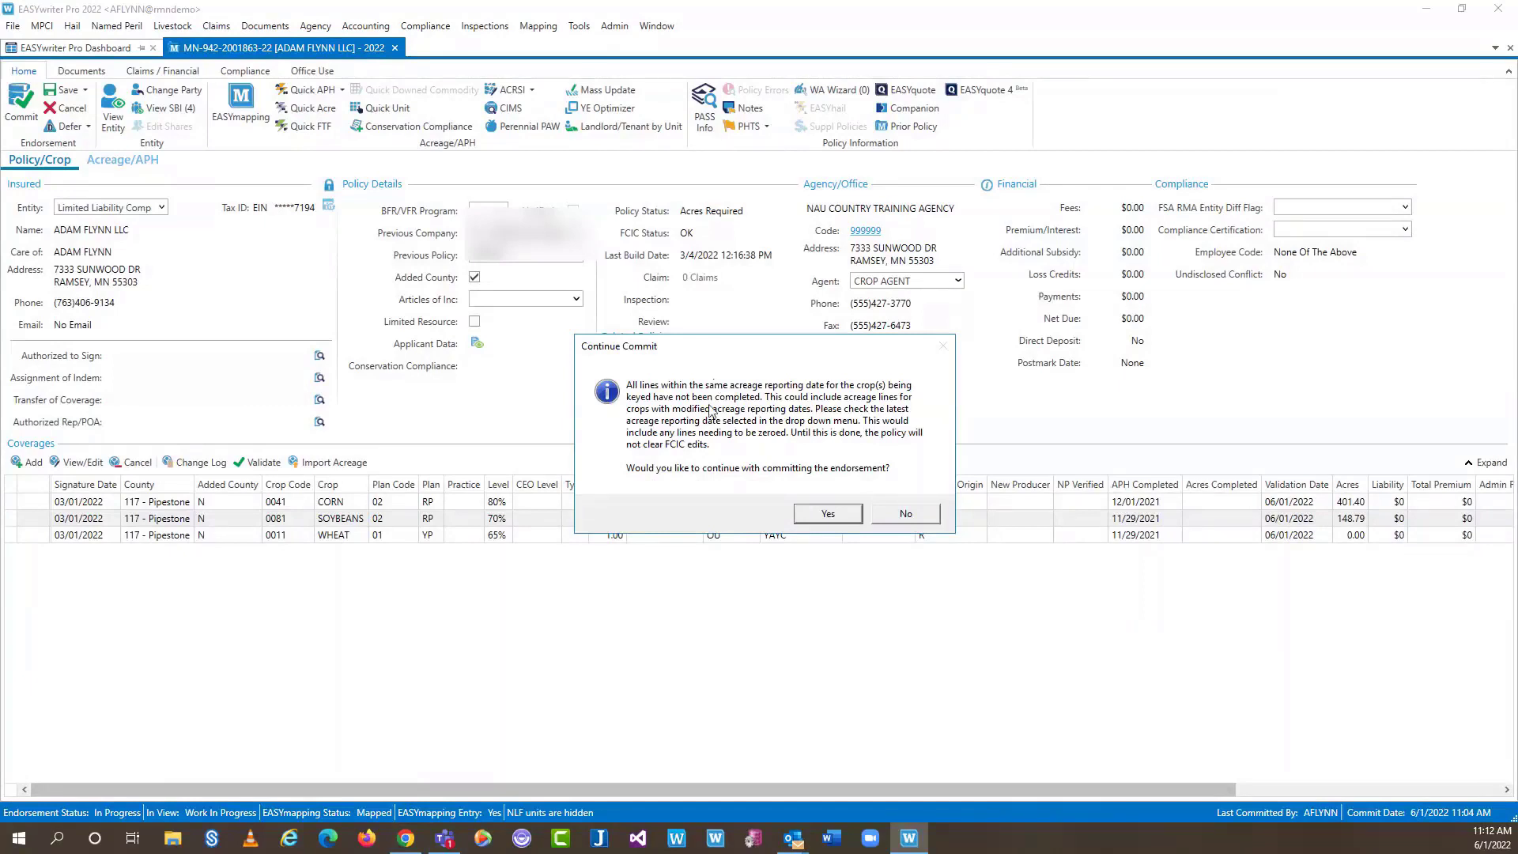
left_click(846, 513)
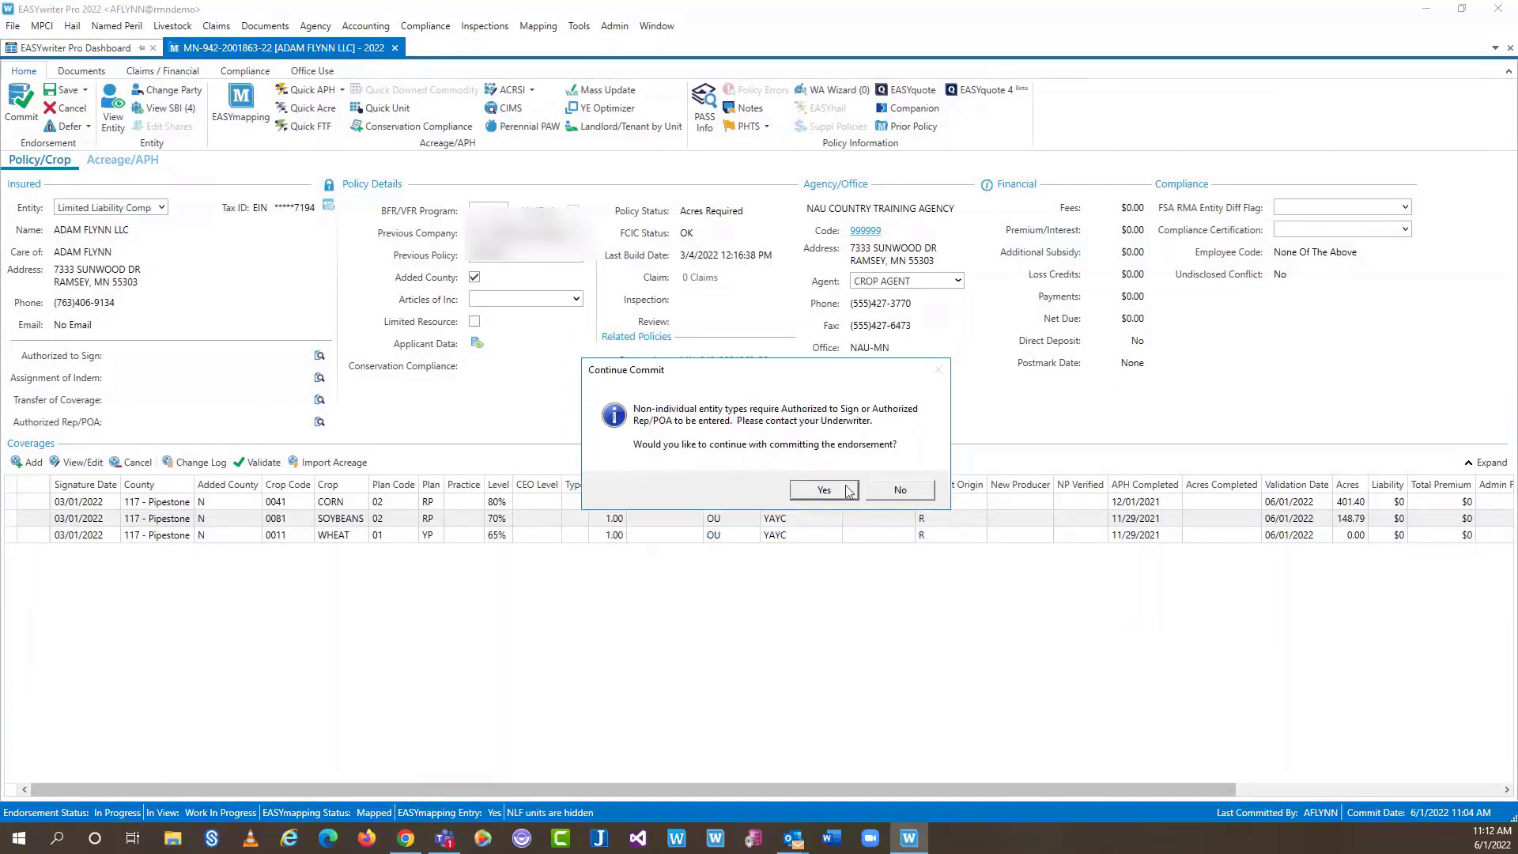
left_click(845, 490)
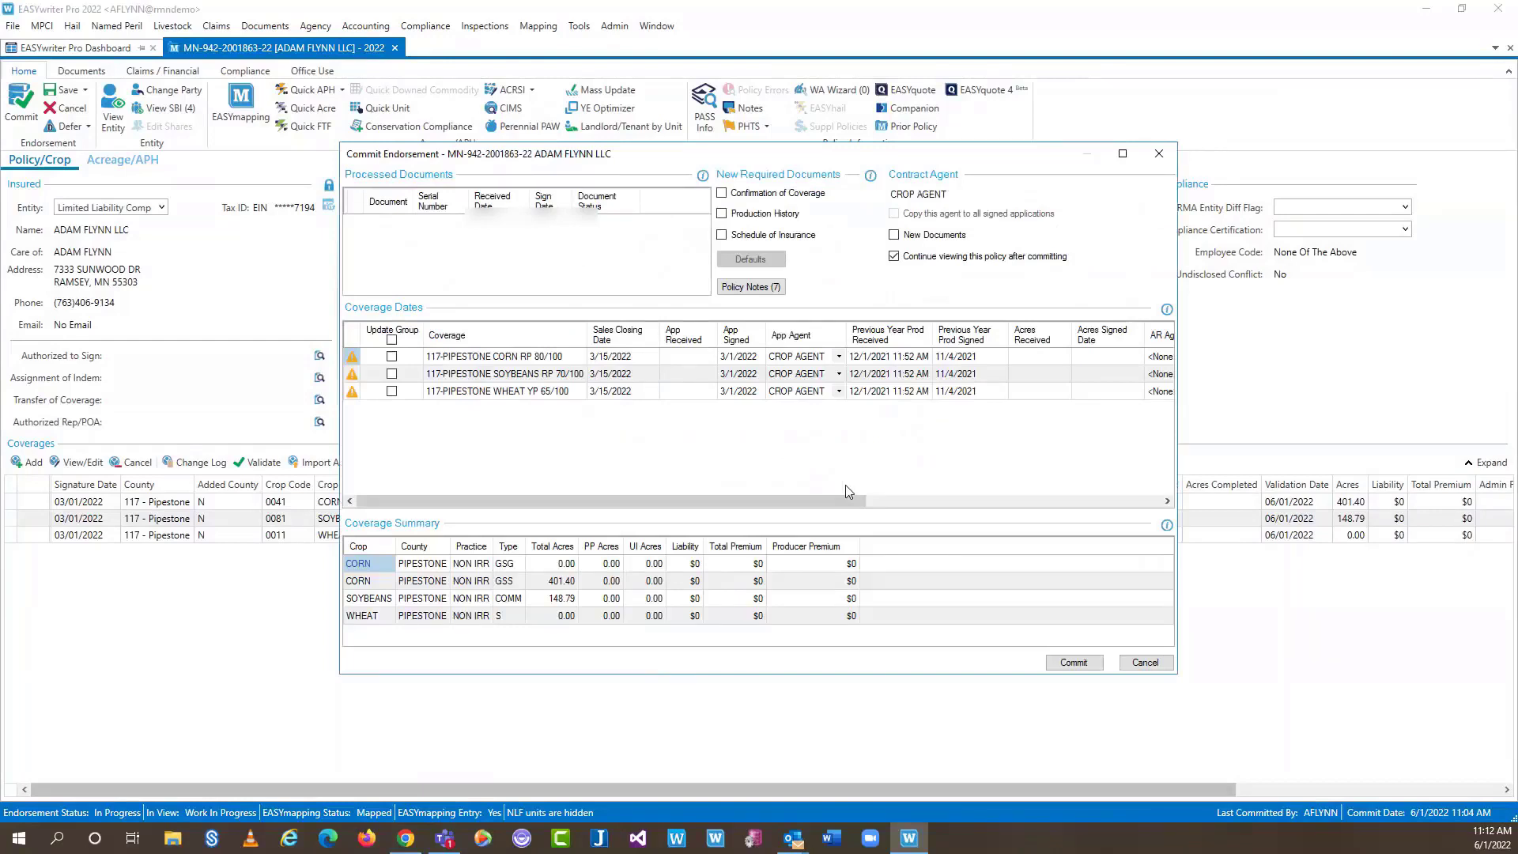
left_click(1072, 662)
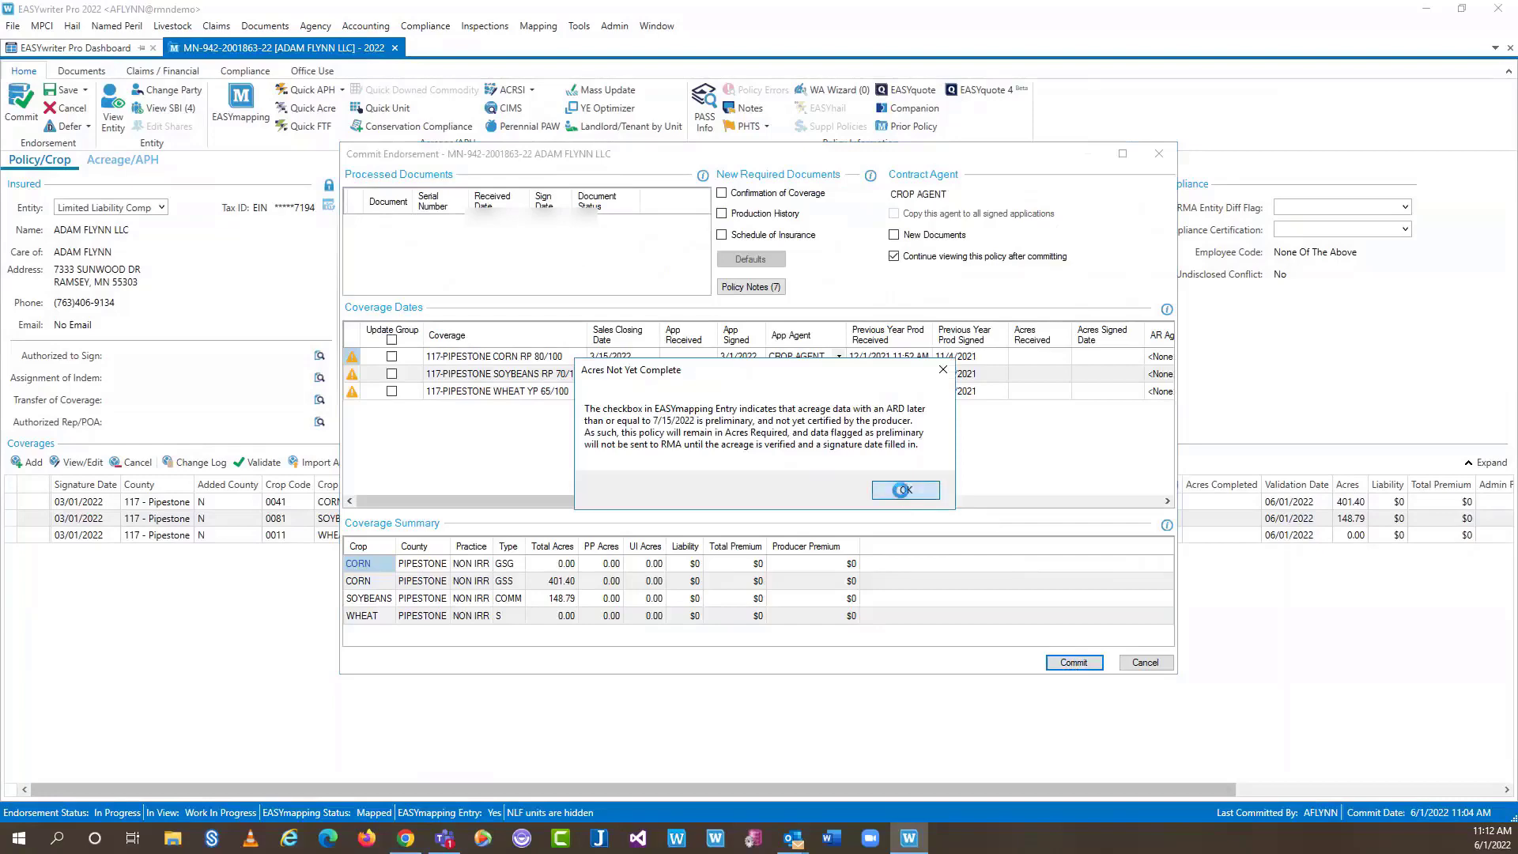
Accept that acres are not yet complete and answer the companion policy data-transfer prompt
left_click(903, 490)
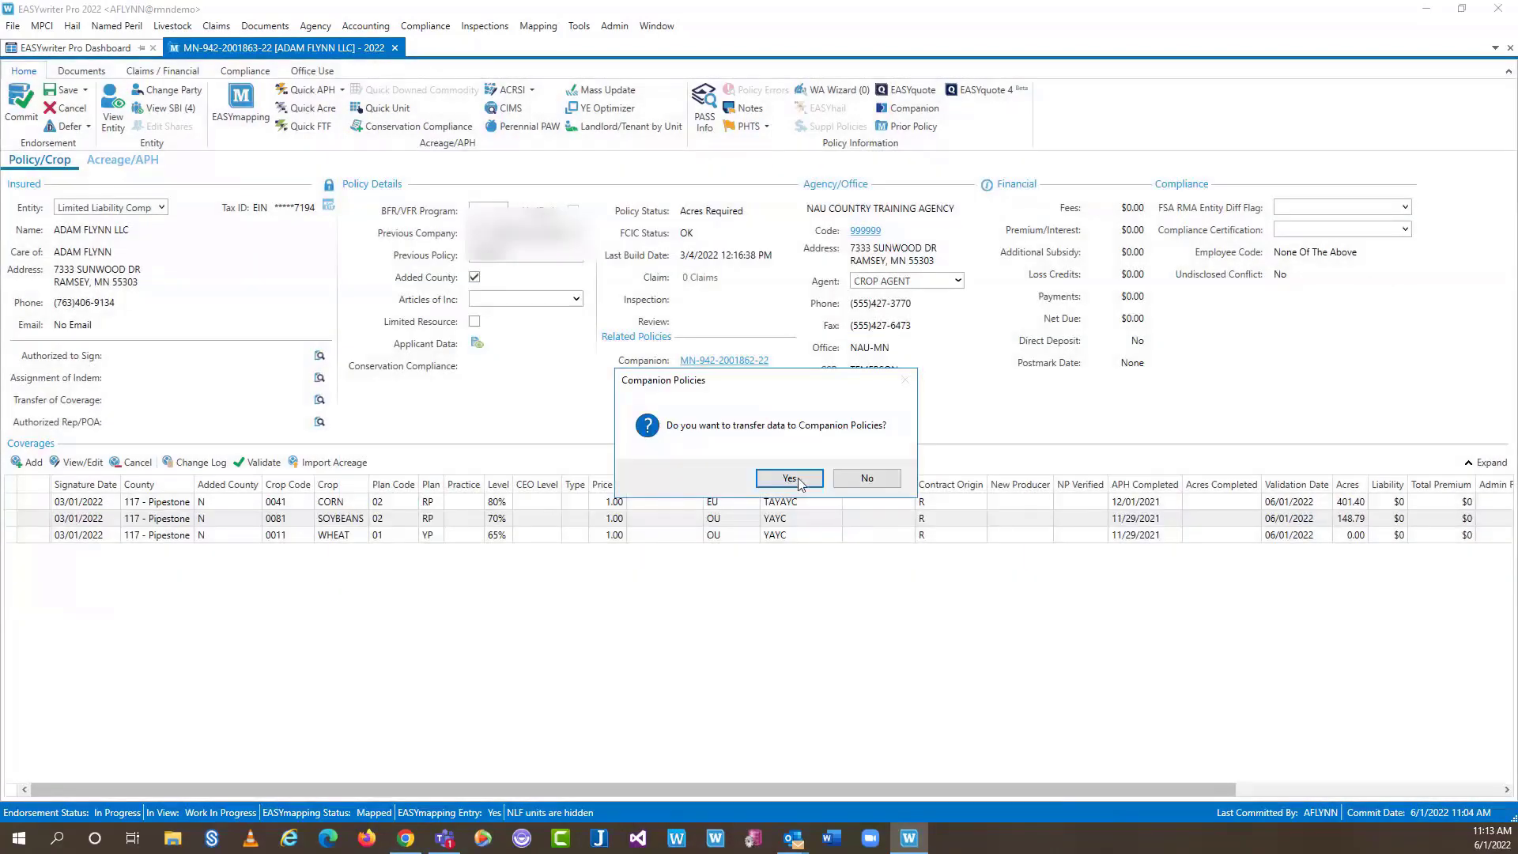
left_click(867, 478)
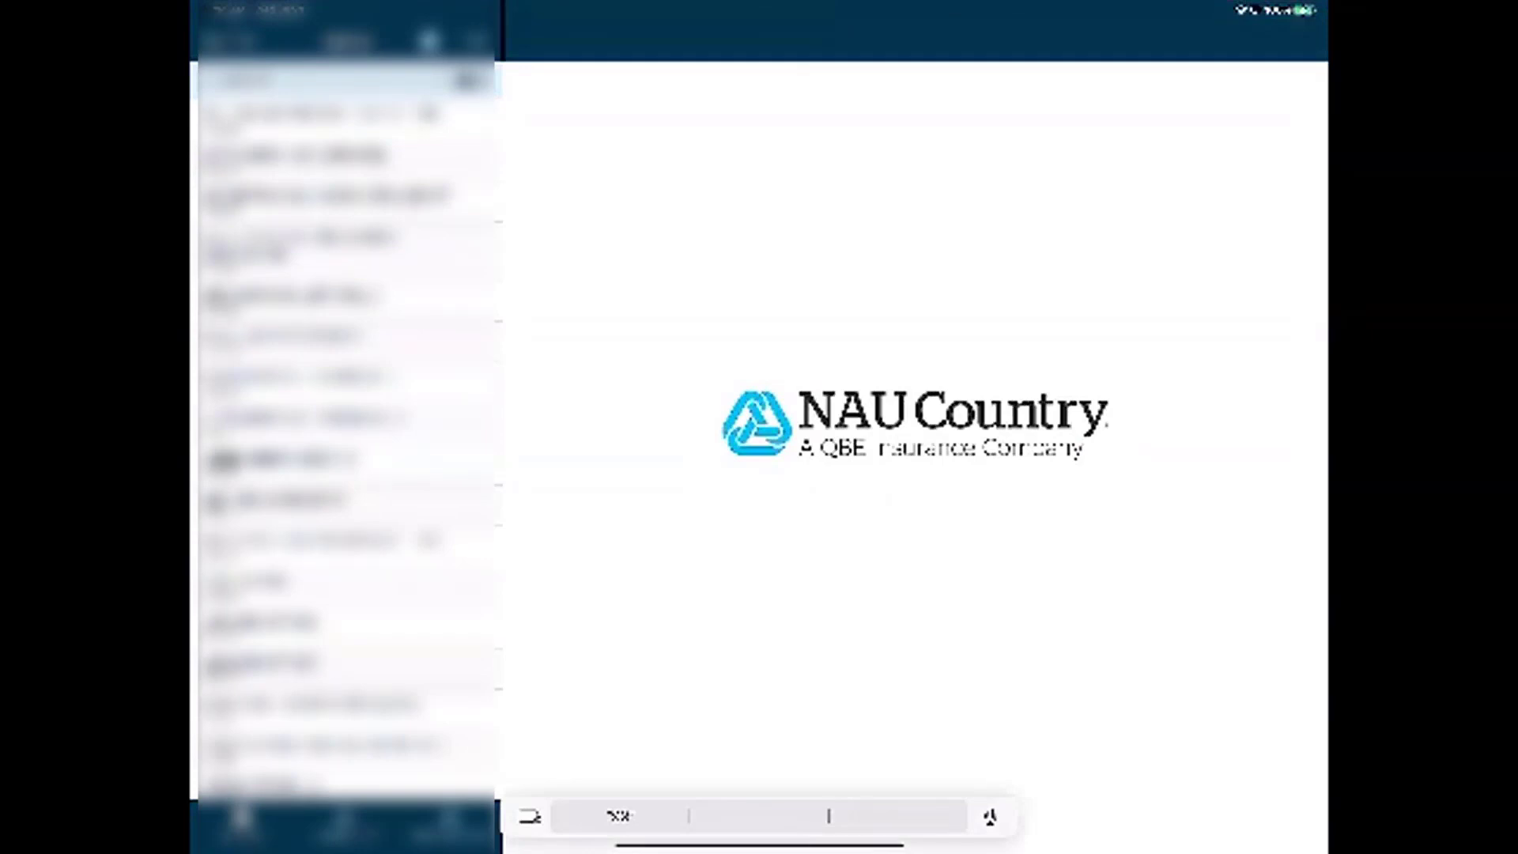
Open the training agency's farmer list, then the farmer's record
left_click(337, 118)
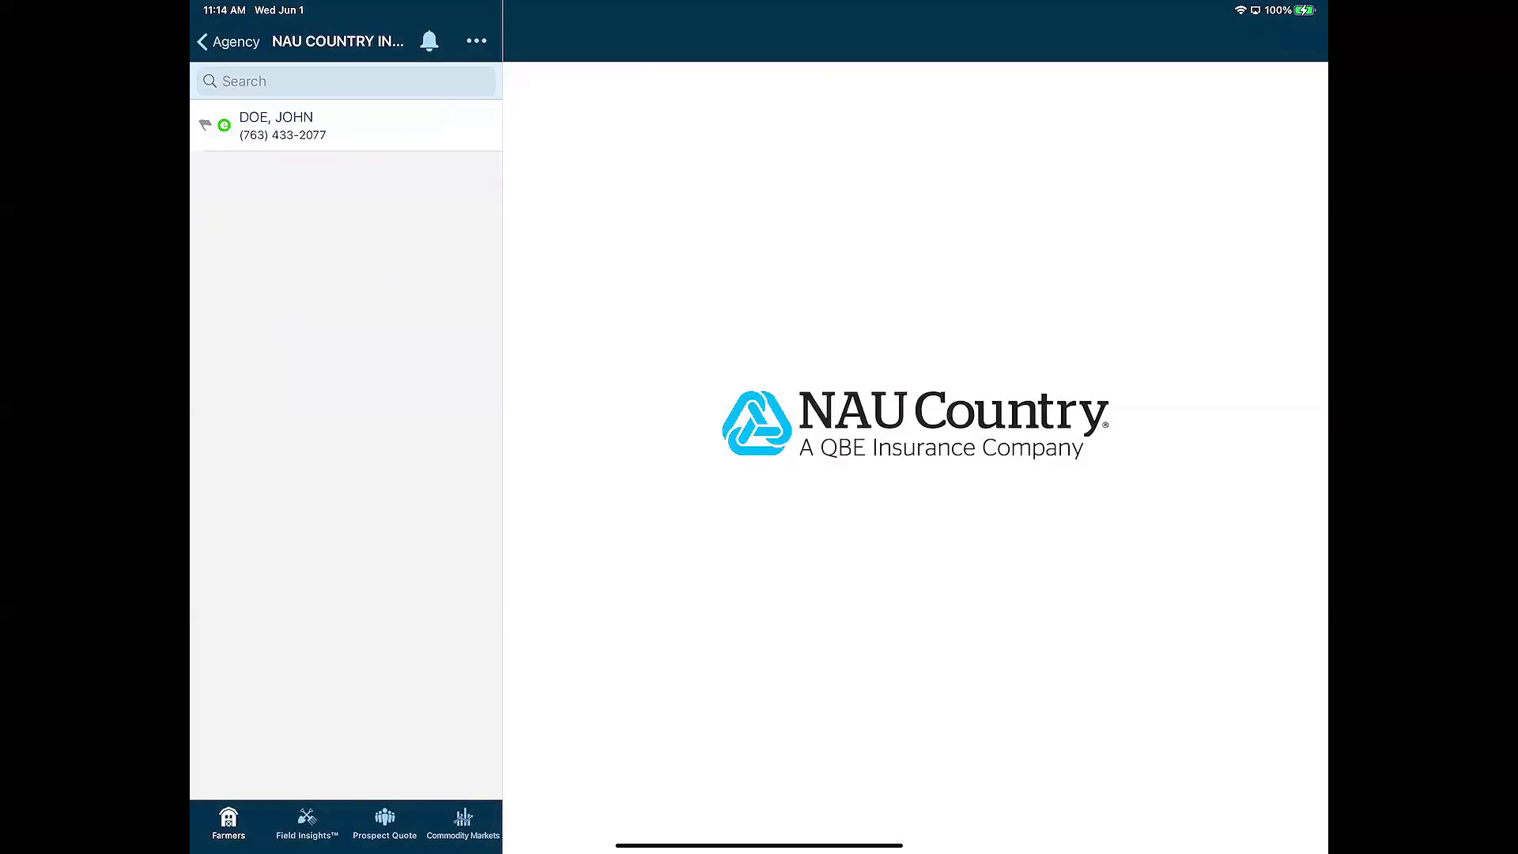
left_click(344, 131)
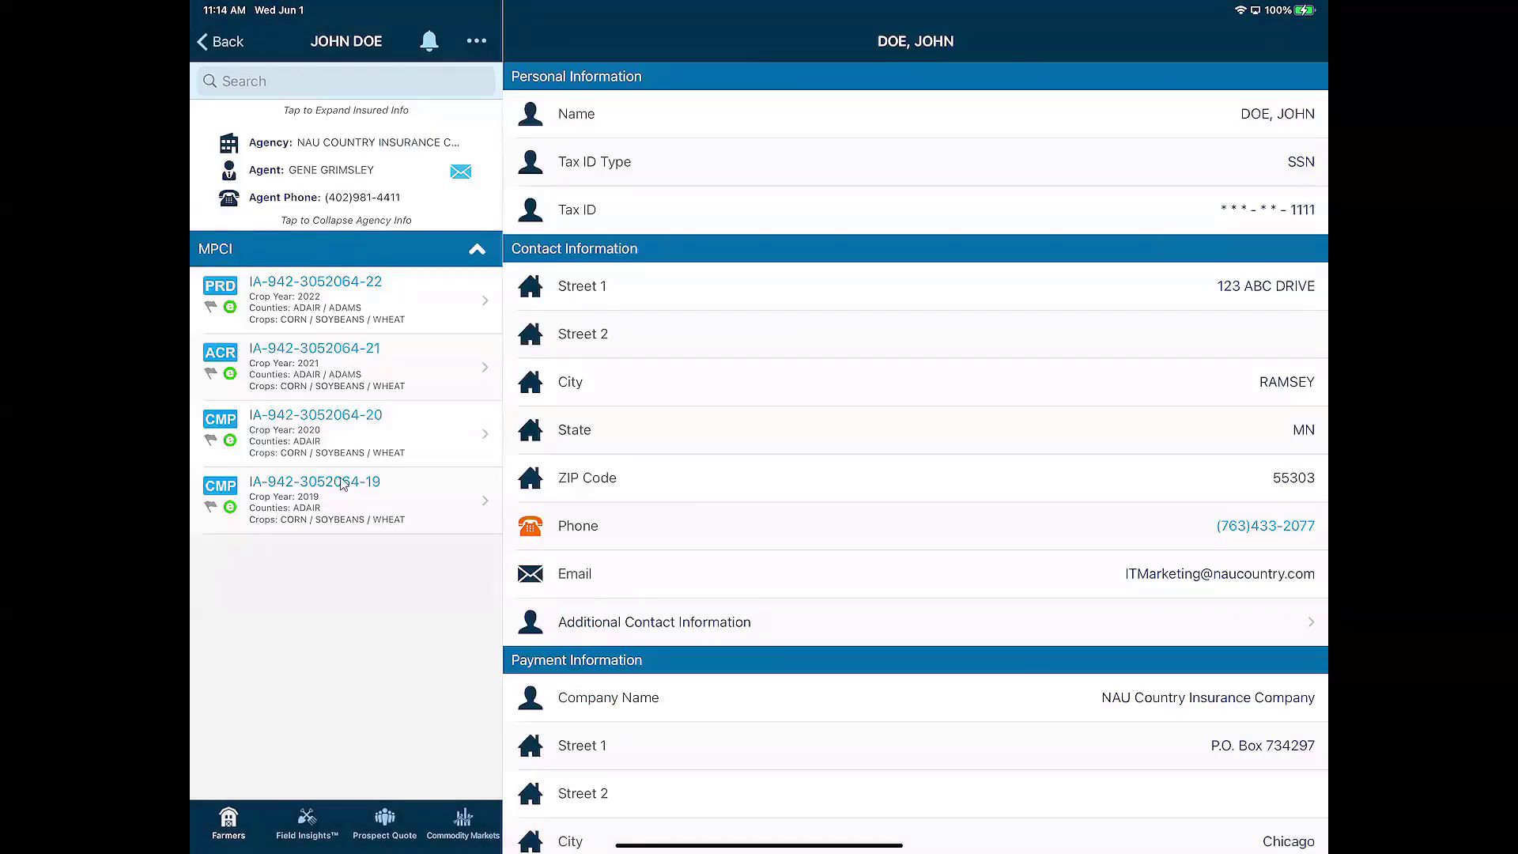
Open the 2022 crop-year policy and review its Policy Holder, Agency Information and Coverages
left_click(353, 295)
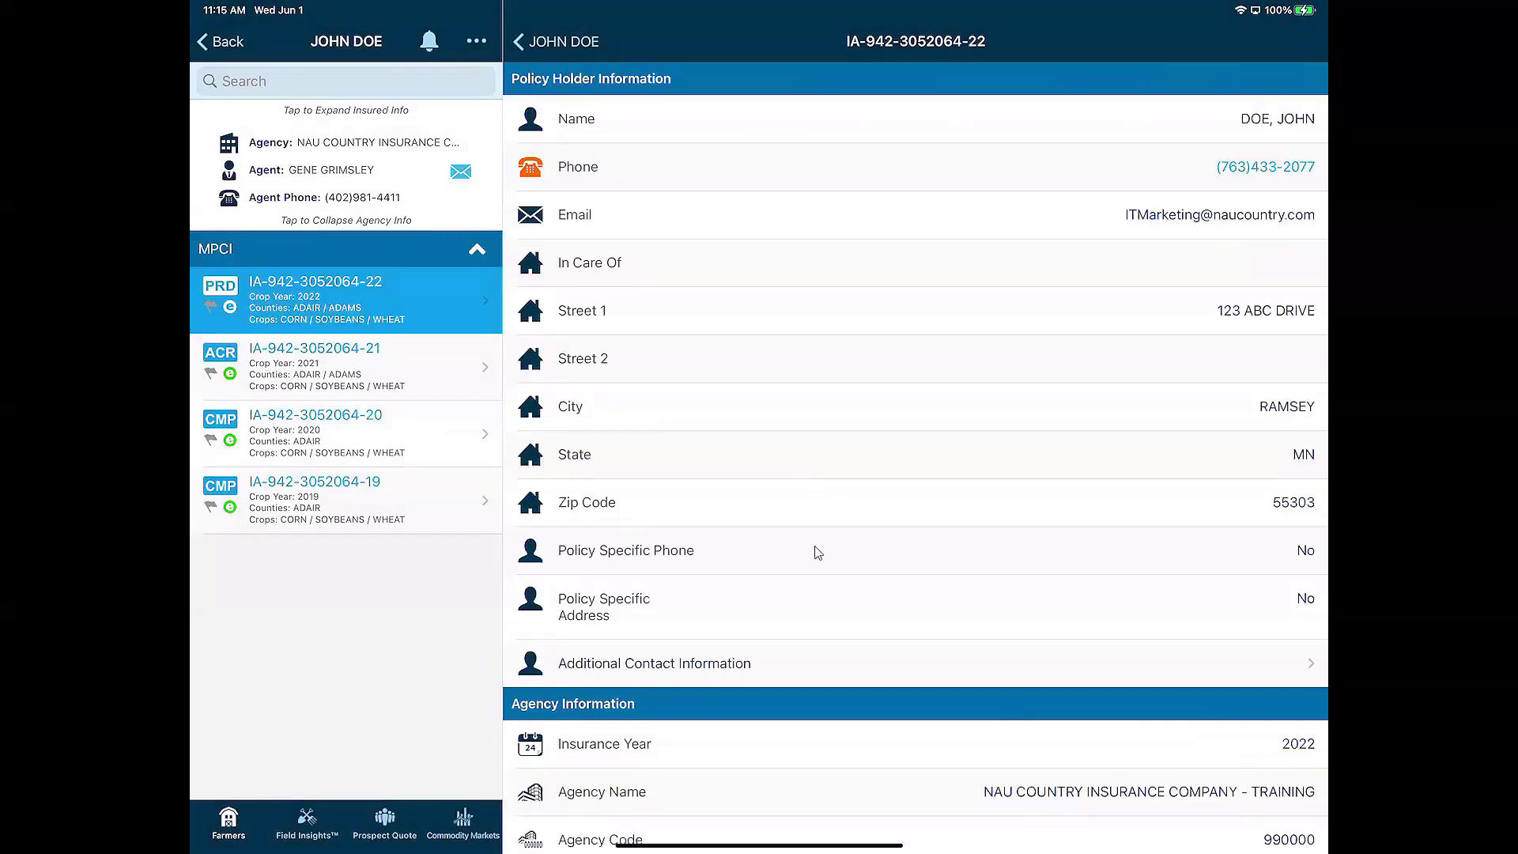
scroll(818, 552, "down", 3)
scroll(802, 591, "down", 8)
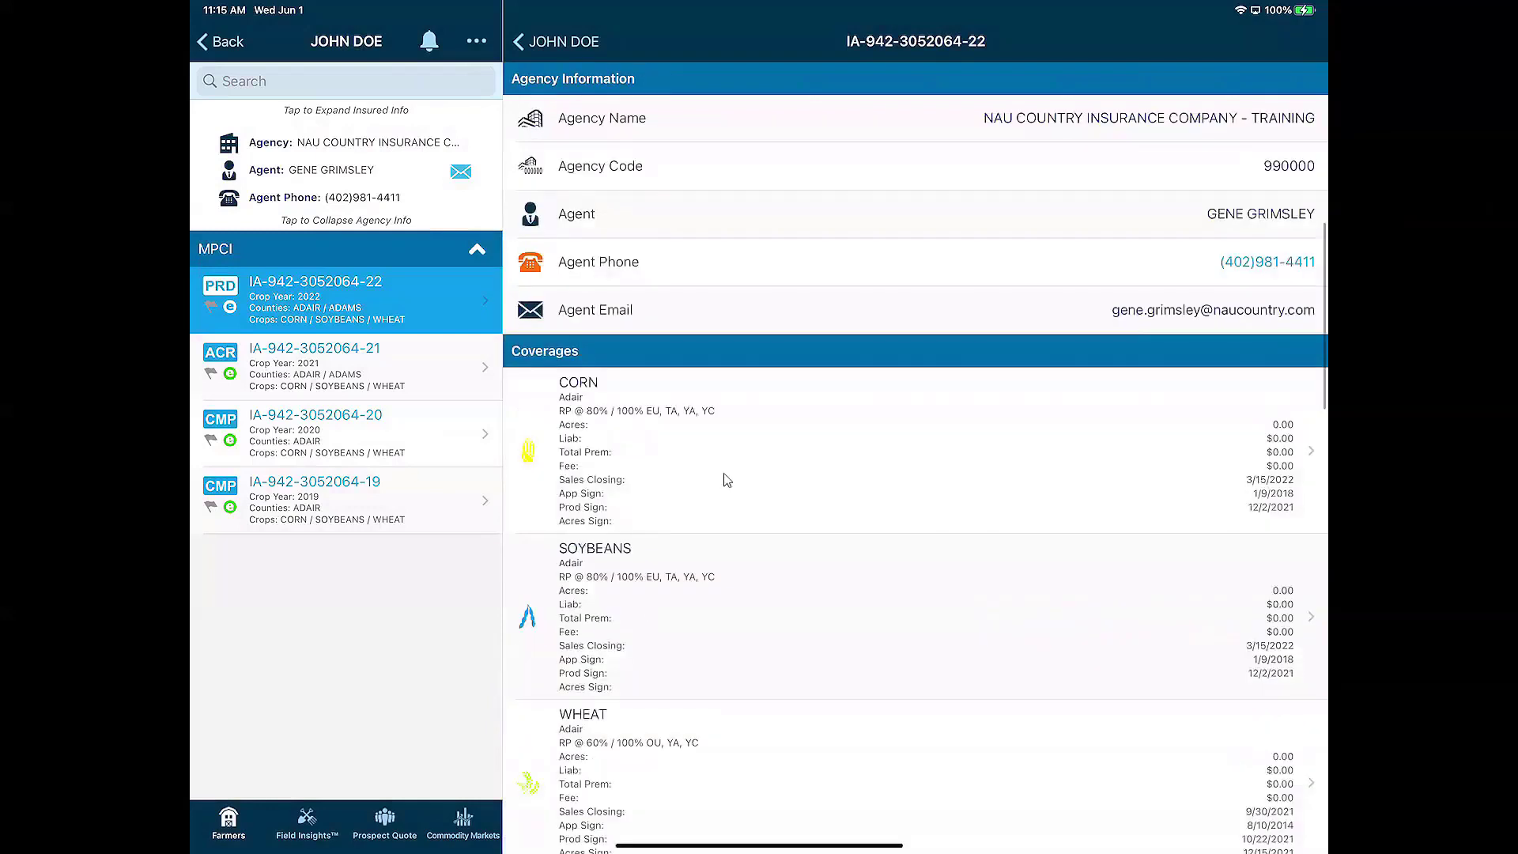
scroll(727, 480, "down", 4)
scroll(915, 475, "down", 4)
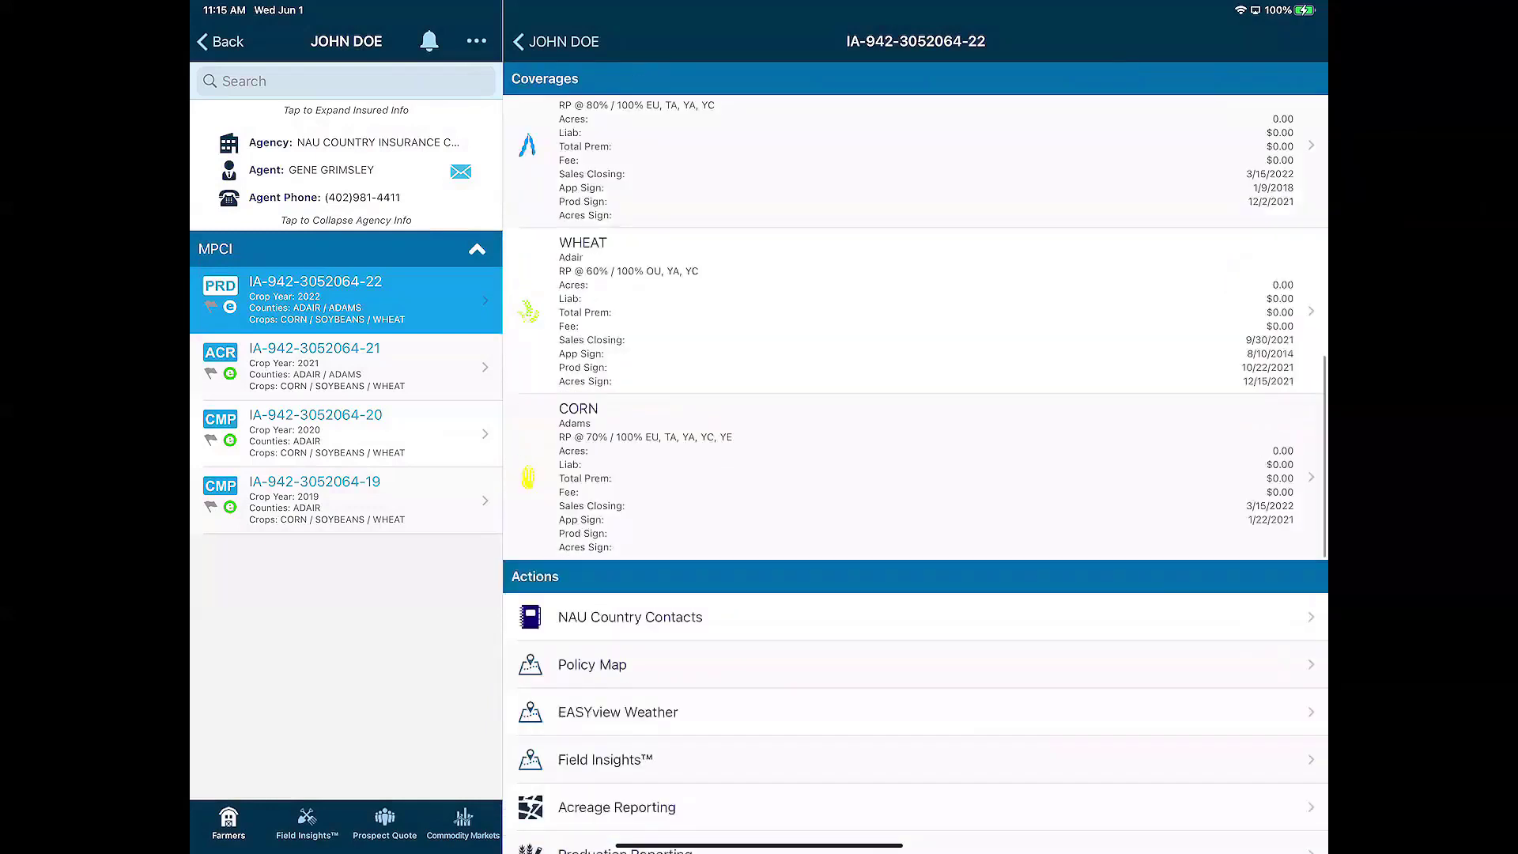
scroll(535, 514, "down", 1)
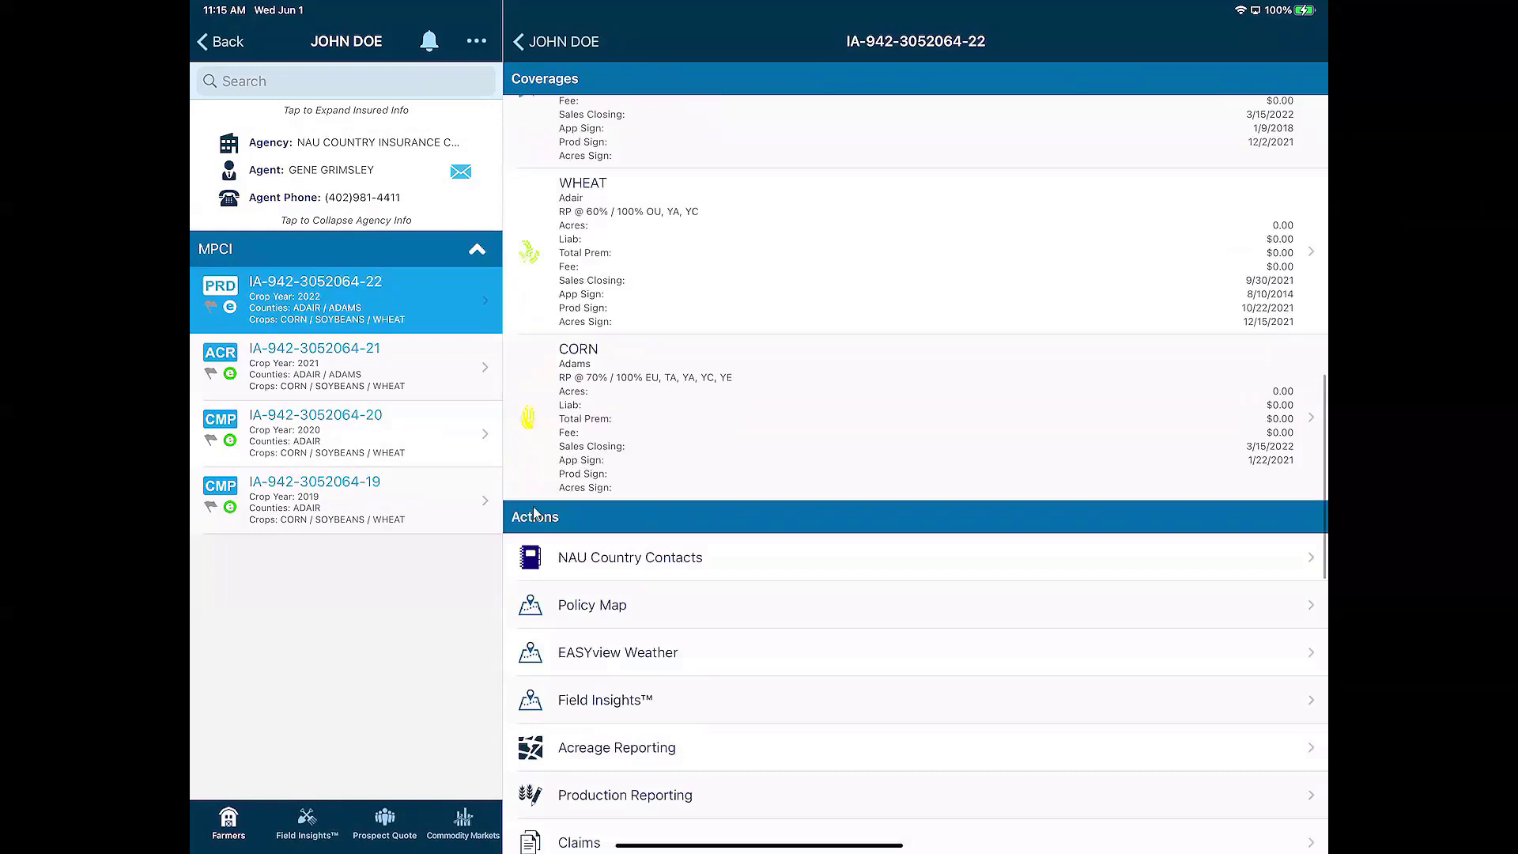
scroll(649, 553, "down", 1)
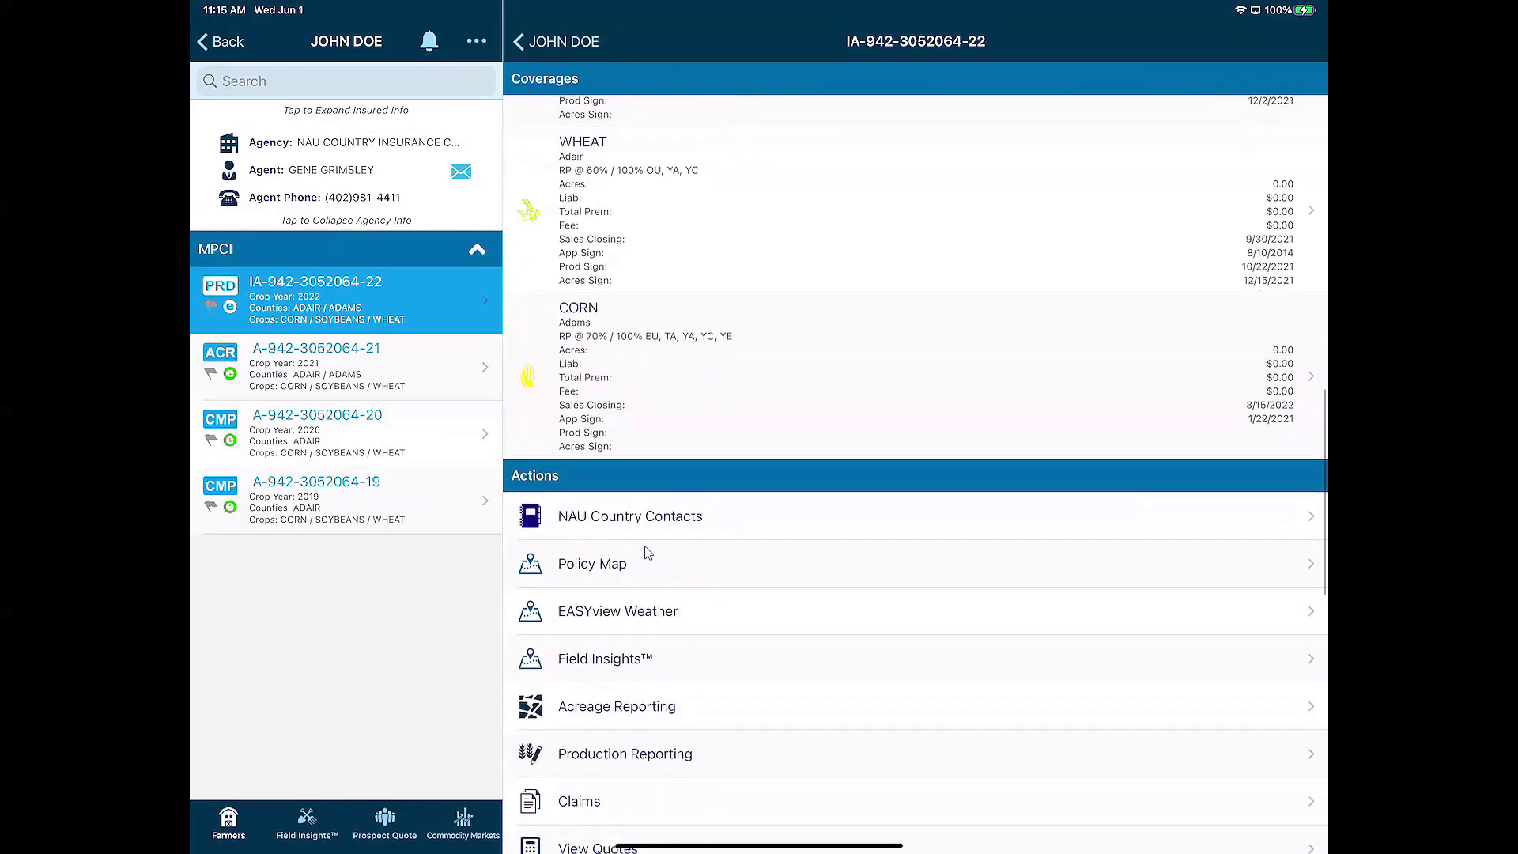
scroll(648, 553, "down", 3)
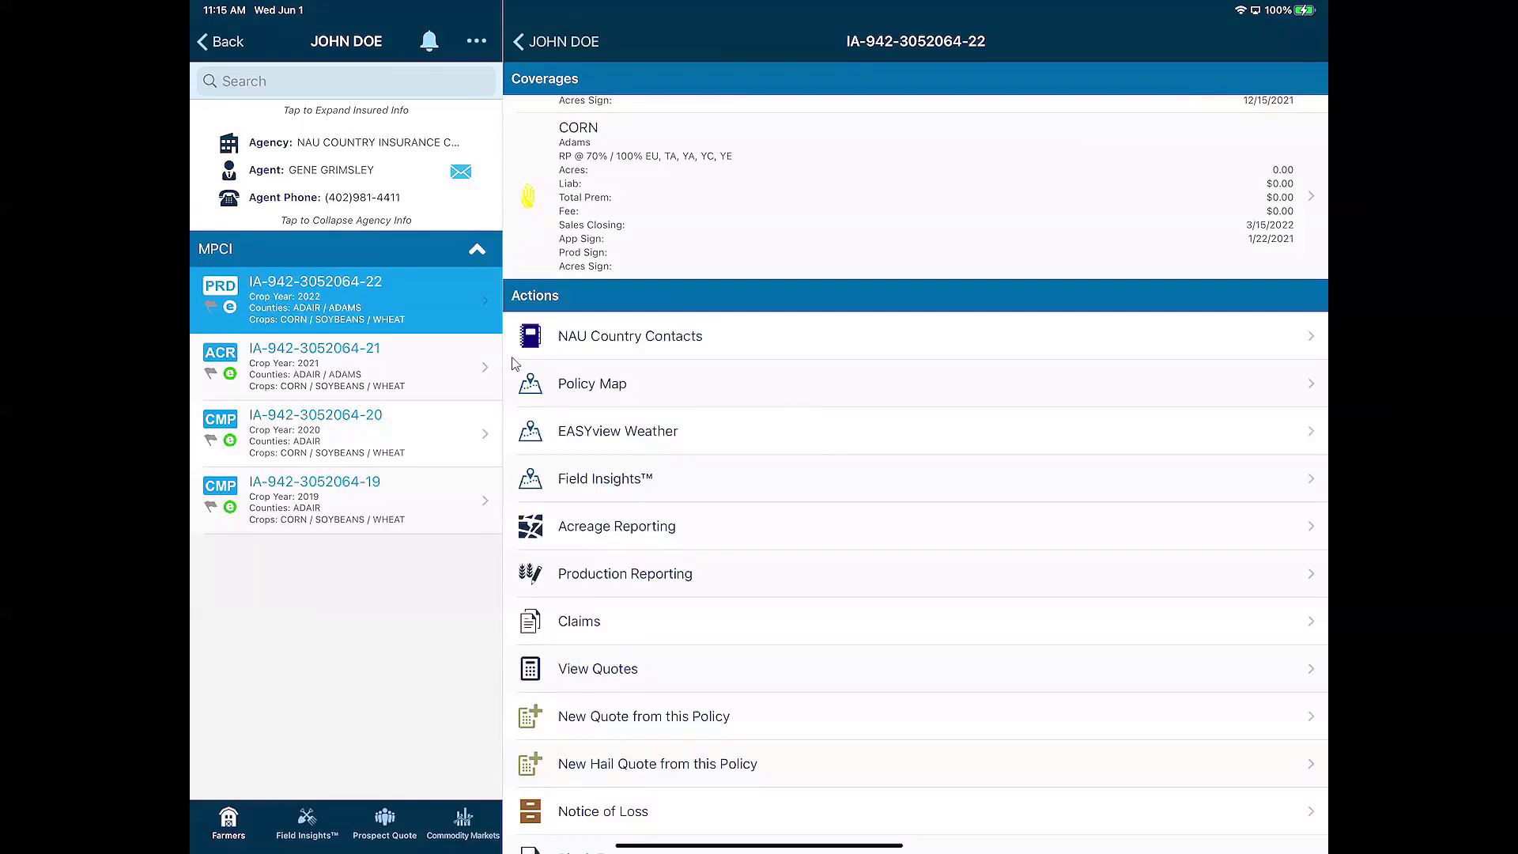
Start Acreage Reporting from the policy's Actions section
scroll(600, 166, "up", 3)
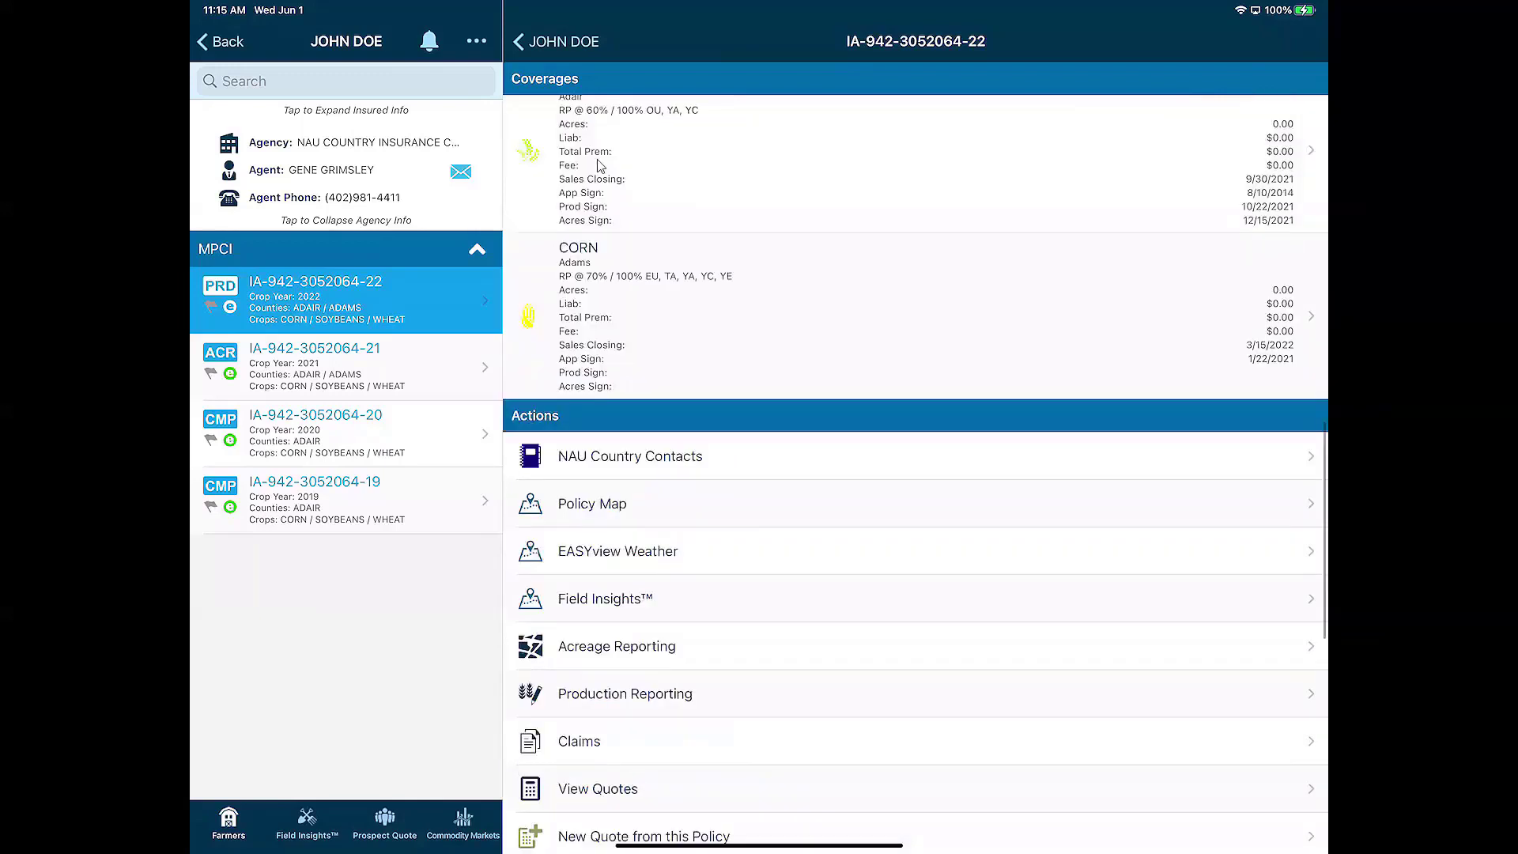
scroll(608, 182, "up", 2)
scroll(608, 190, "up", 10)
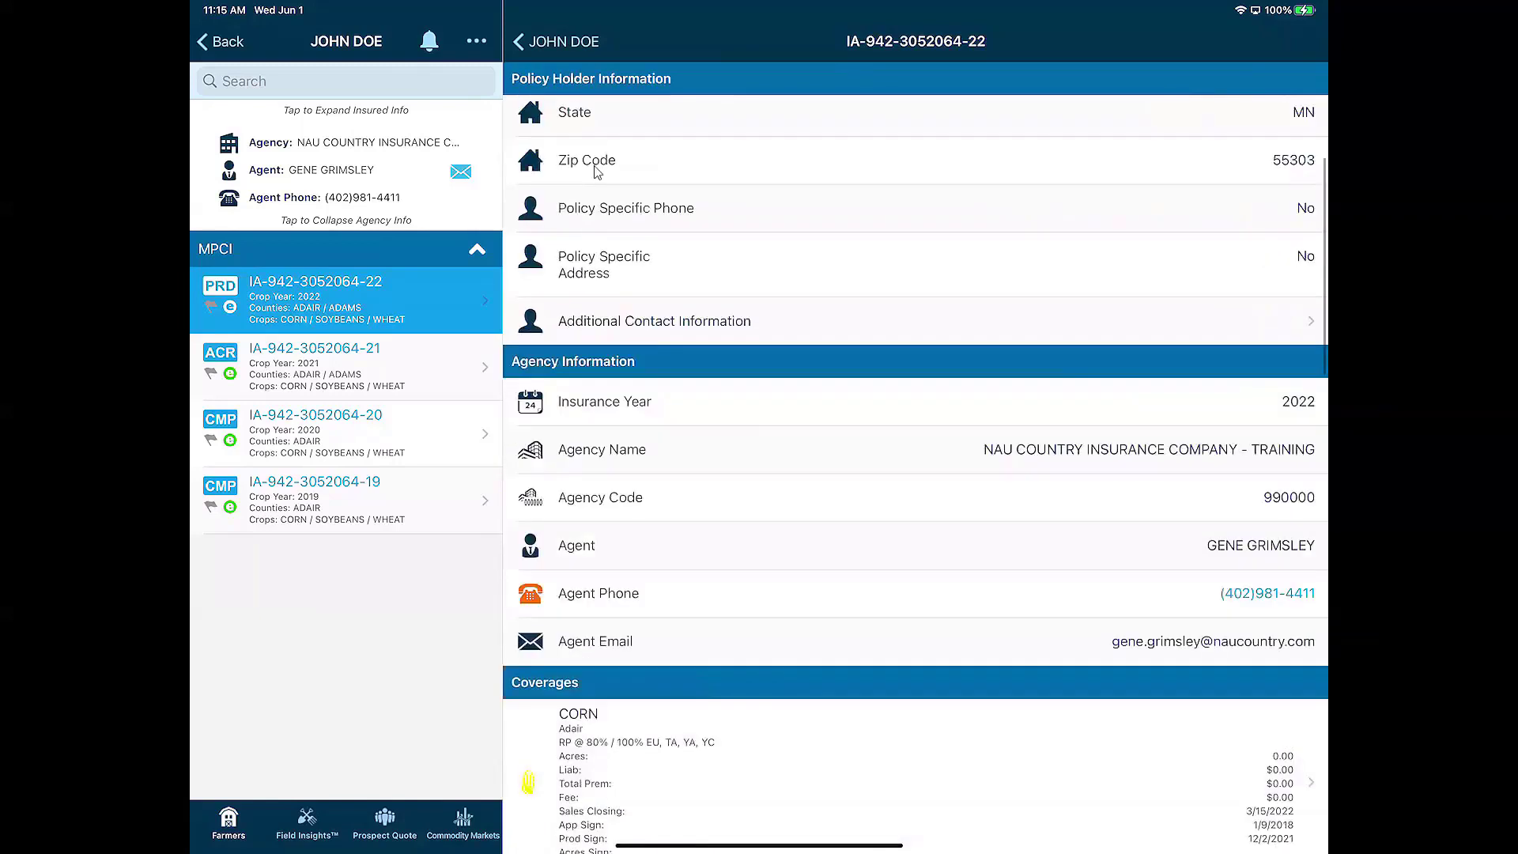
scroll(600, 173, "up", 3)
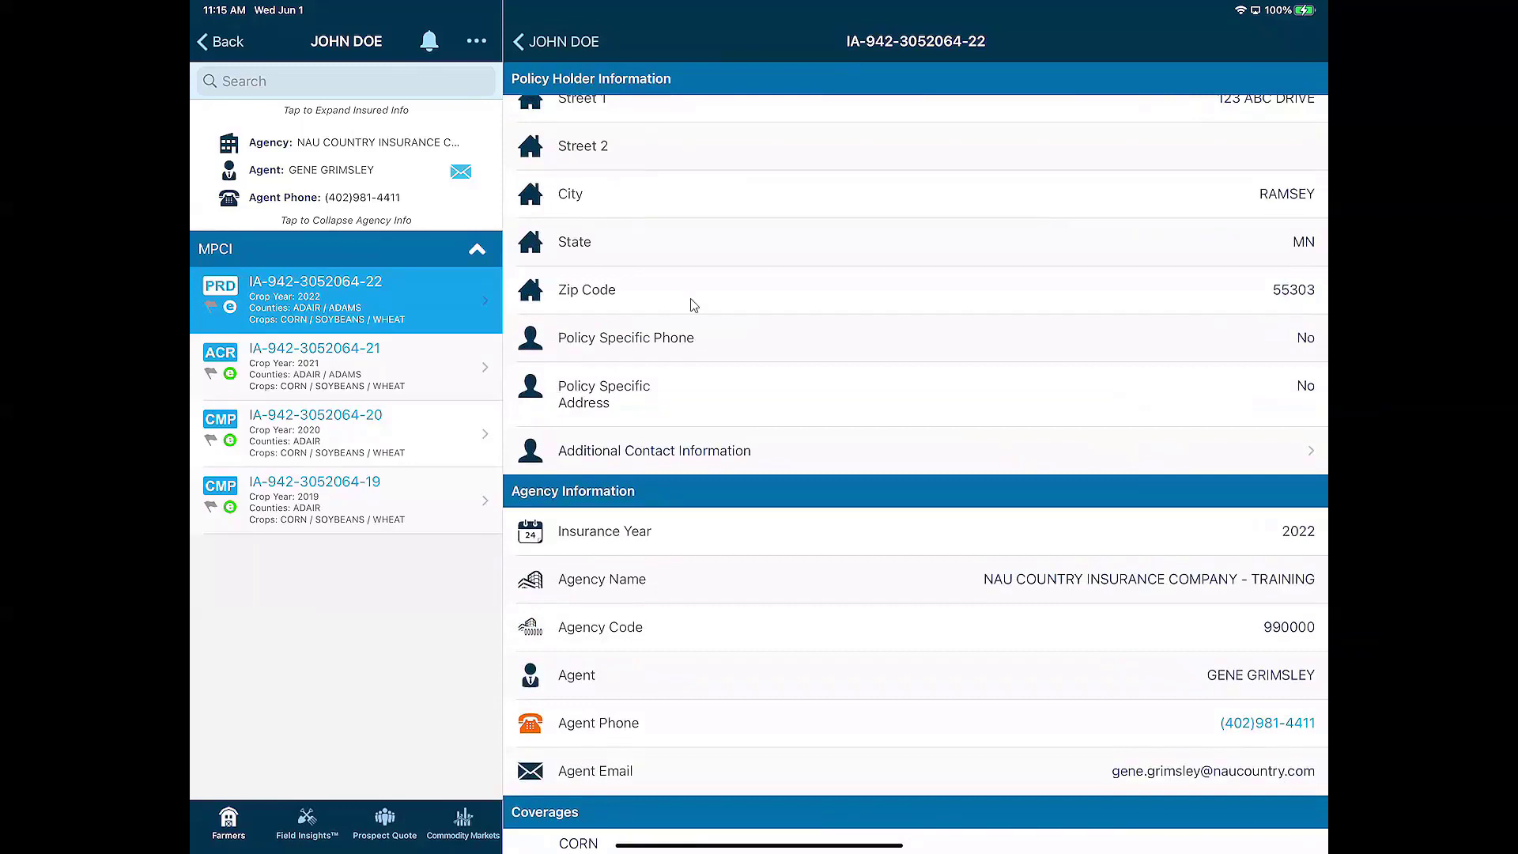
scroll(742, 539, "down", 5)
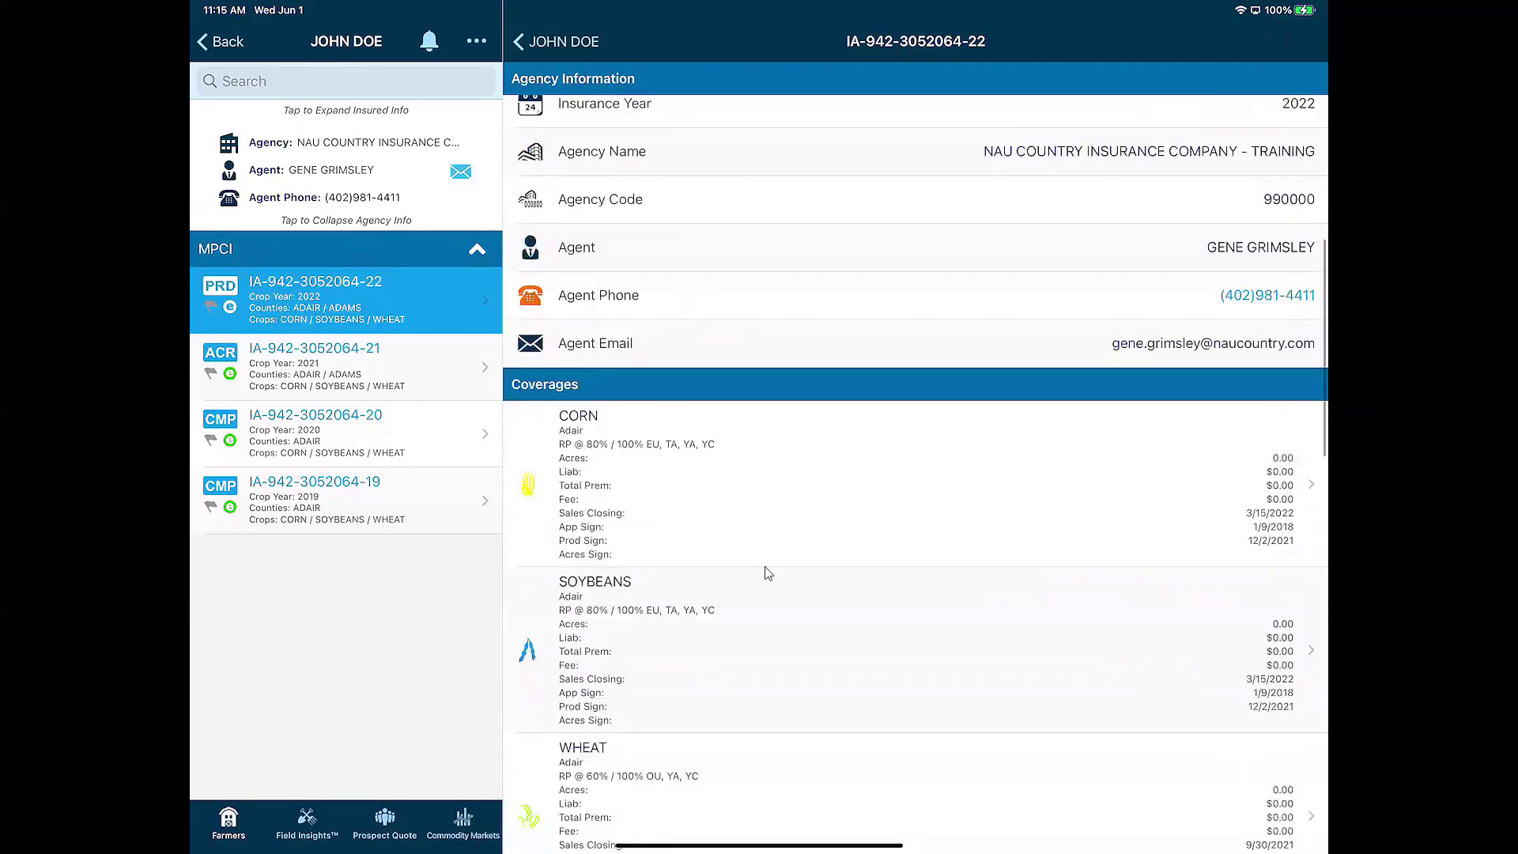
scroll(767, 572, "down", 10)
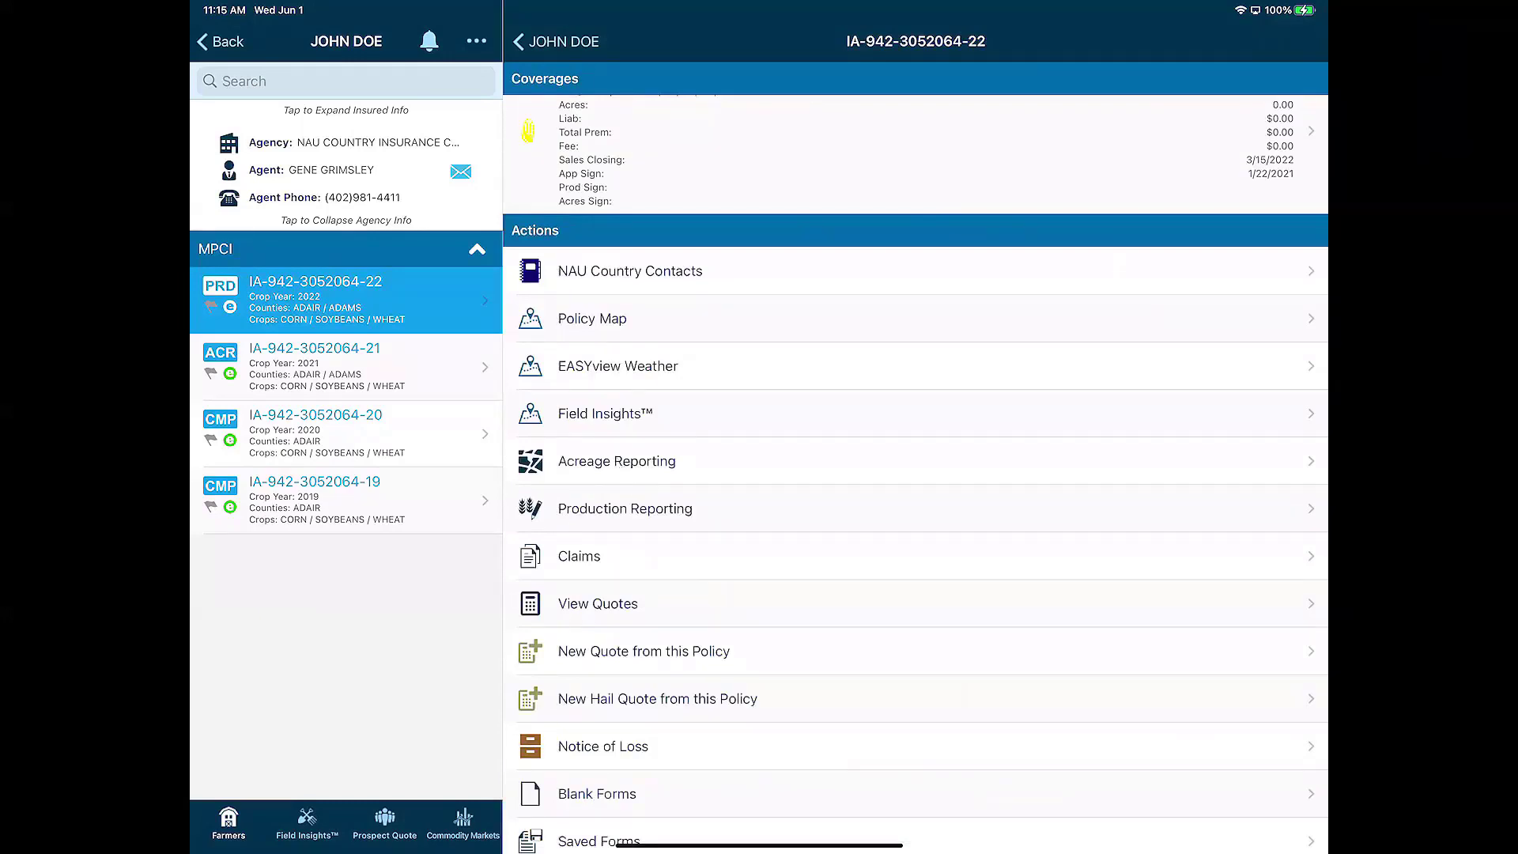
left_click(732, 473)
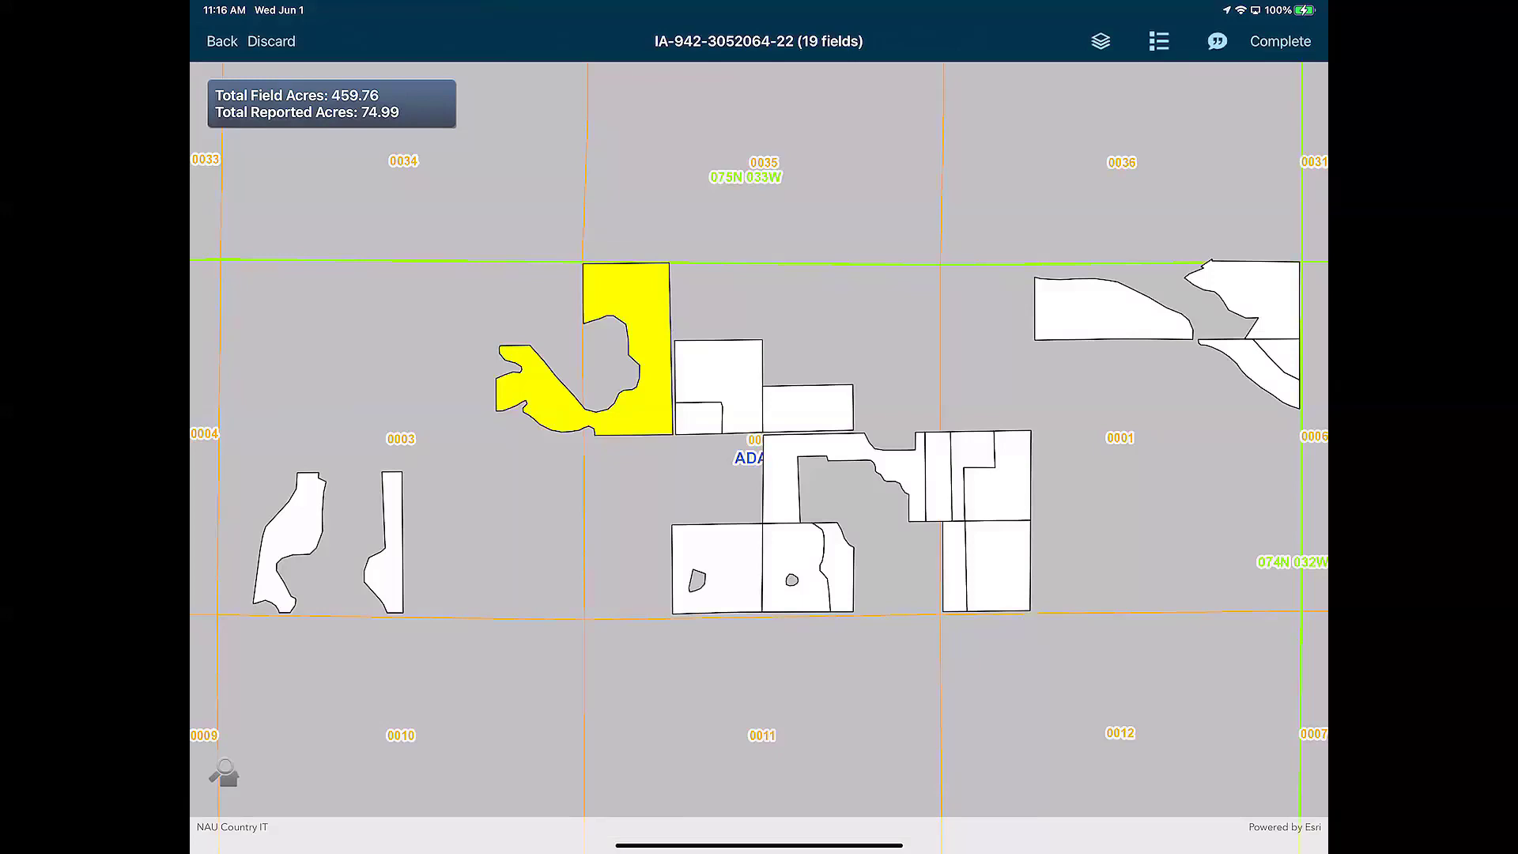
Open field f10's Acreage Lines panel on the policy map
left_click(725, 374)
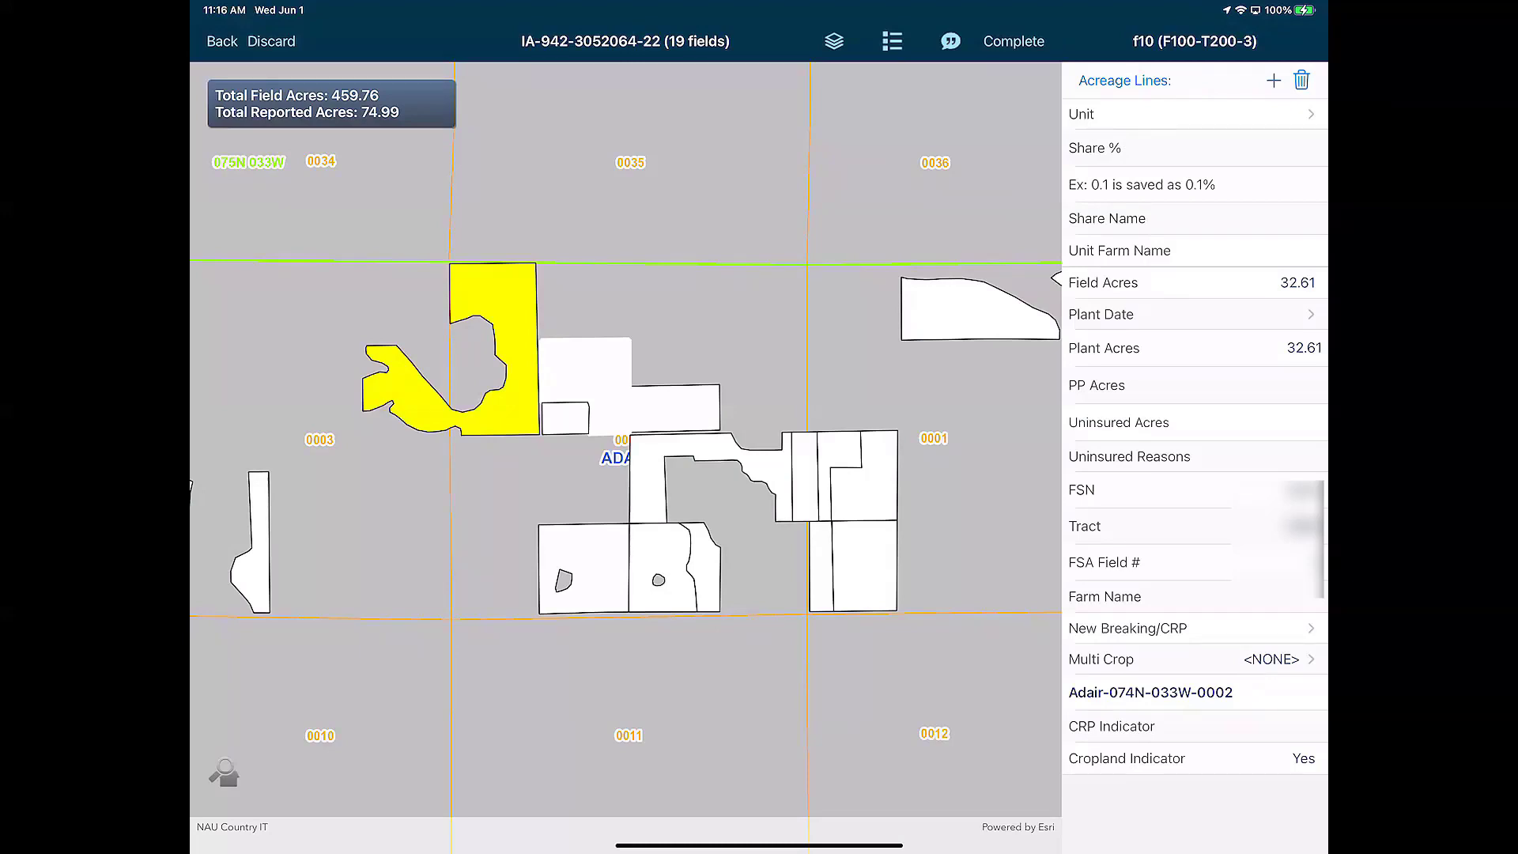
left_click(1186, 114)
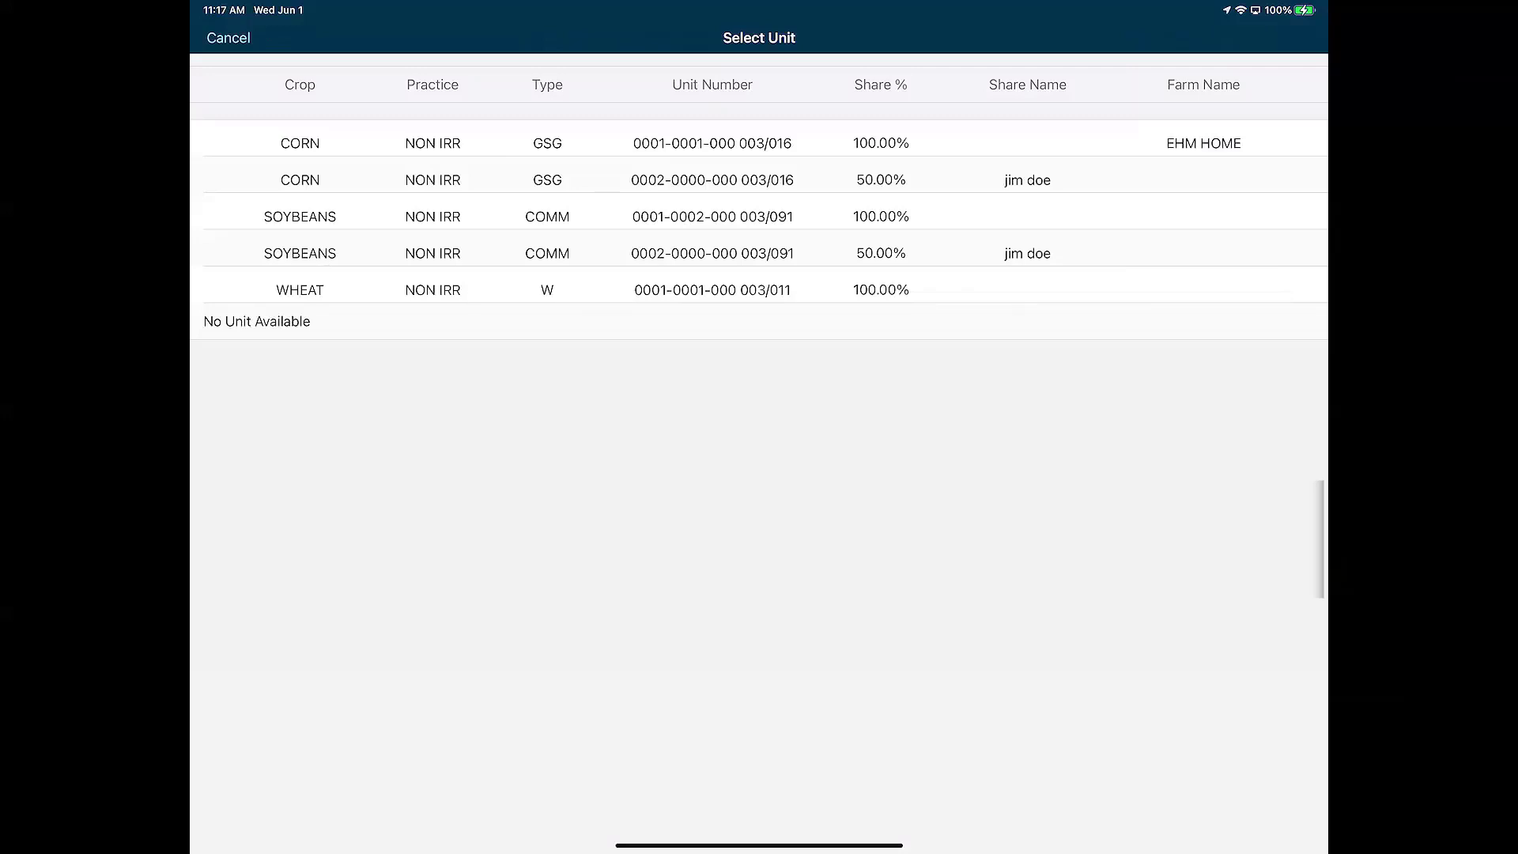
left_click(514, 150)
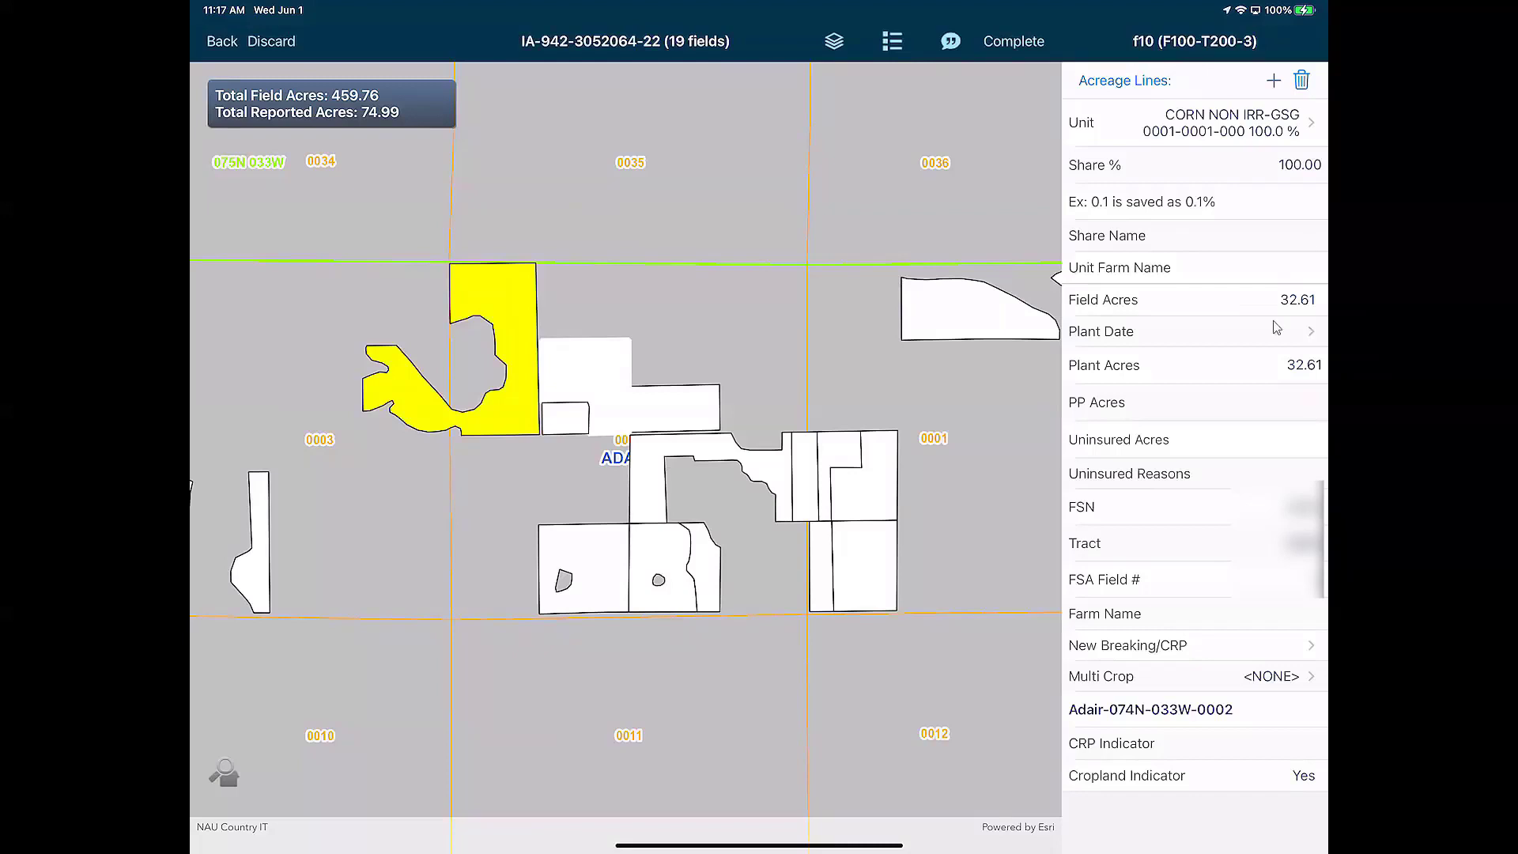
left_click(1310, 345)
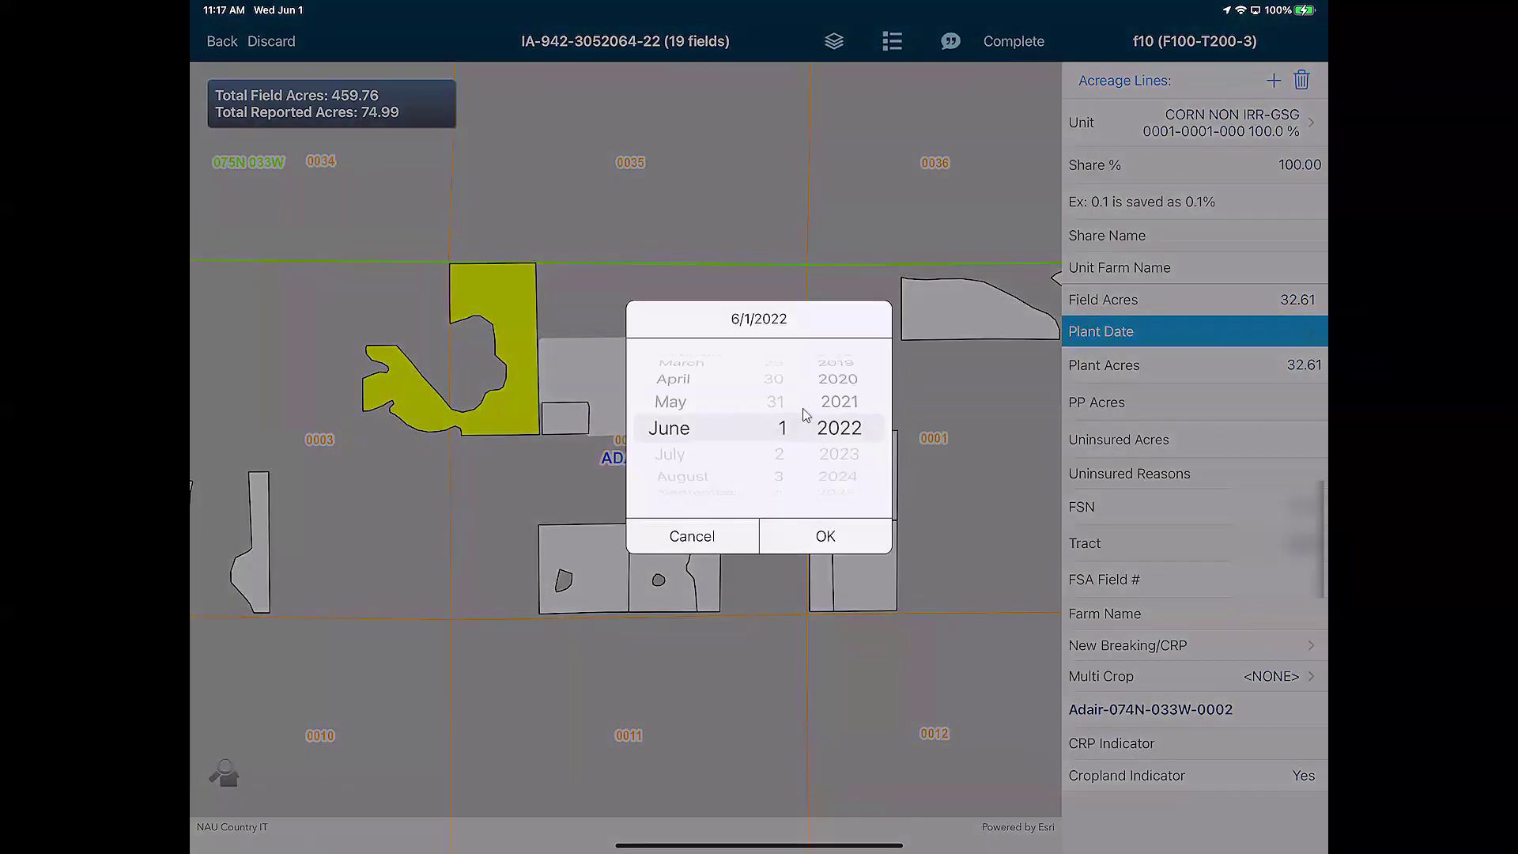
left_click(670, 402)
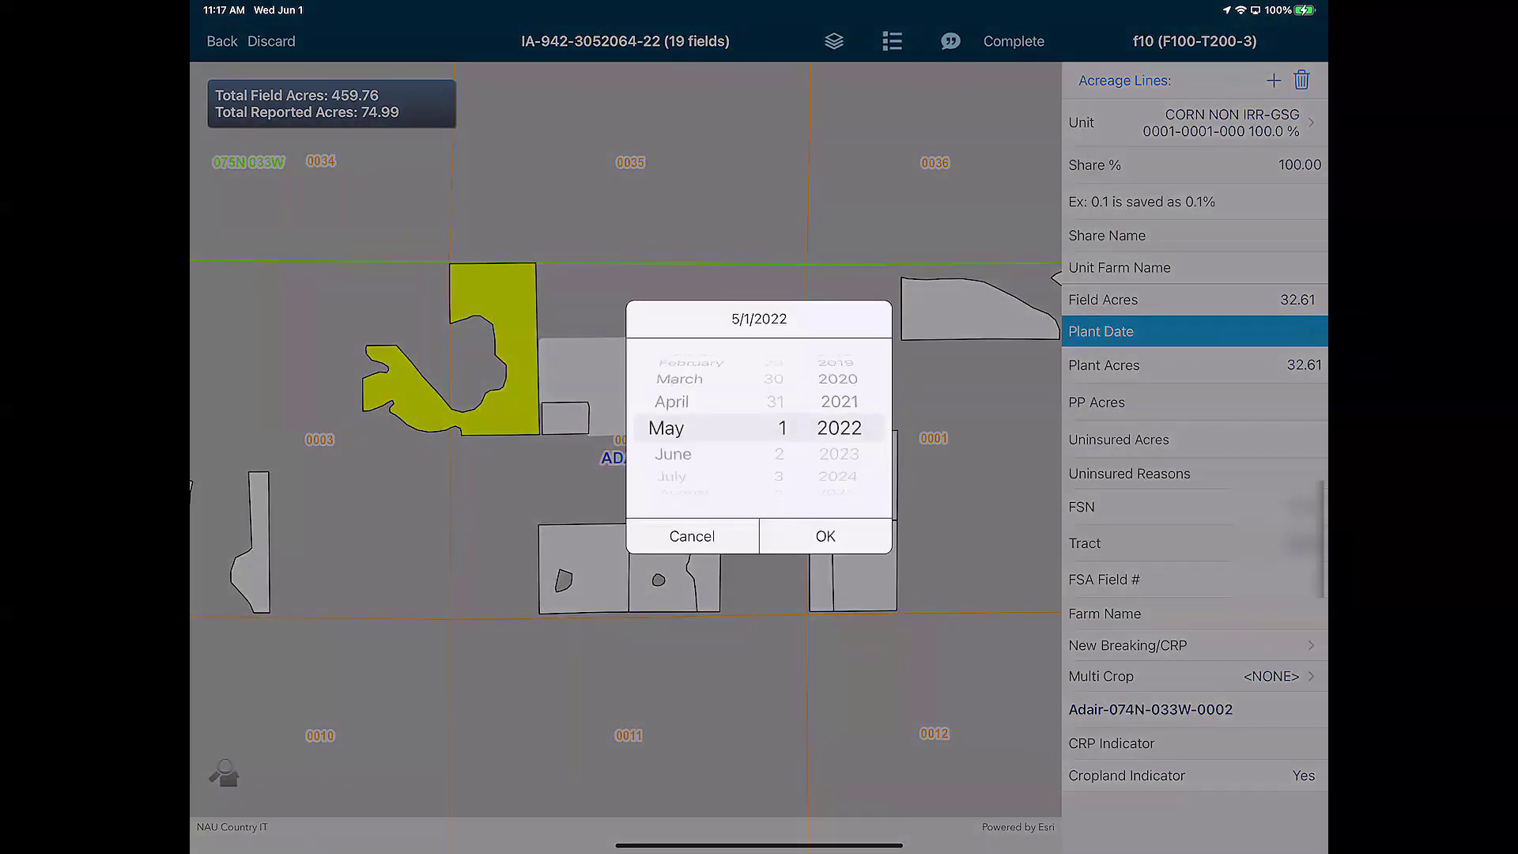
left_click(825, 536)
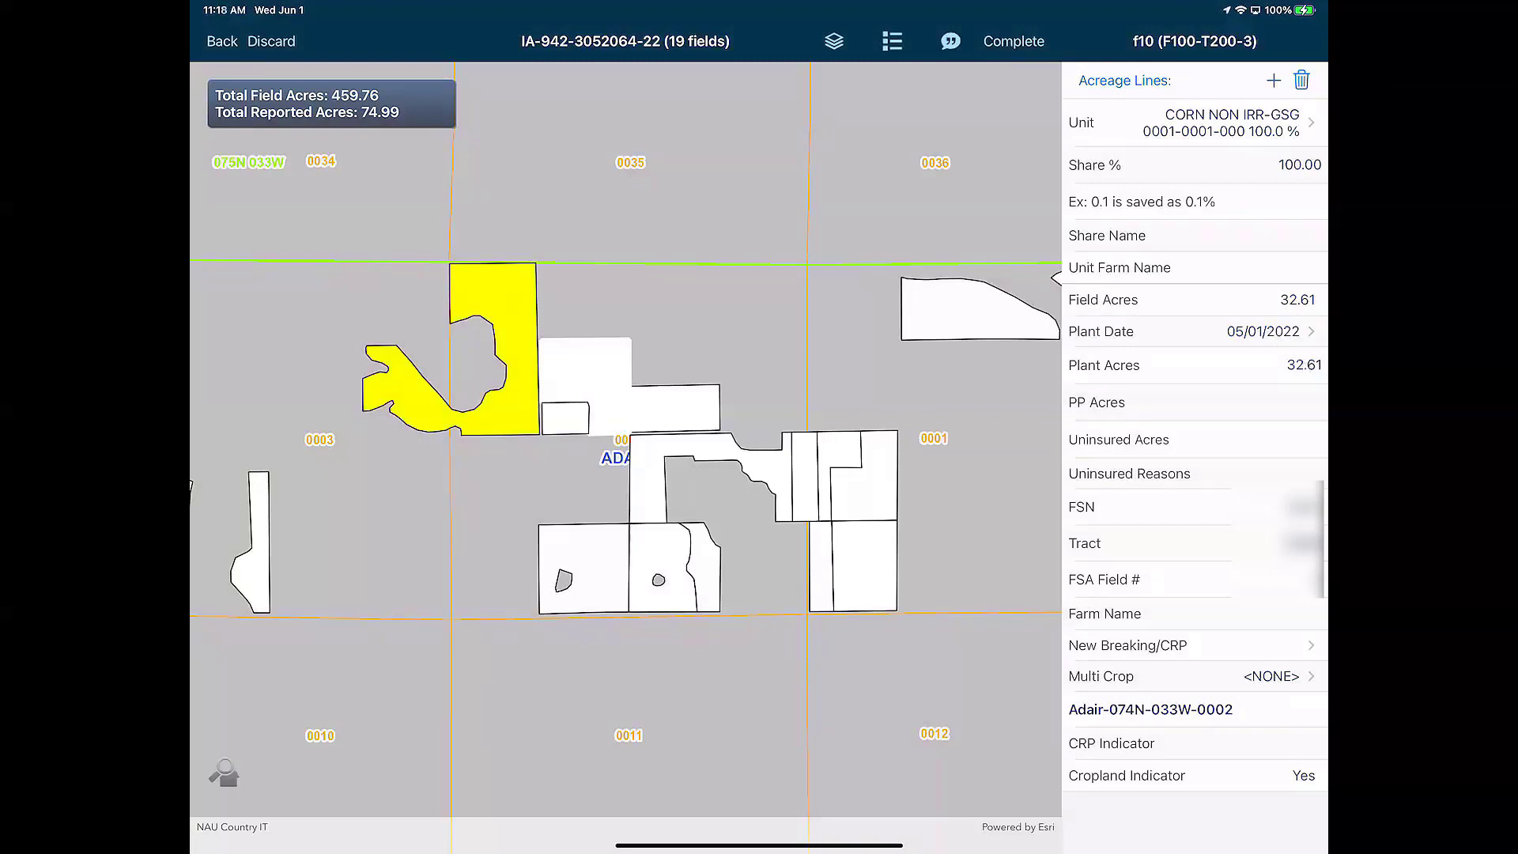
left_click(1330, 362)
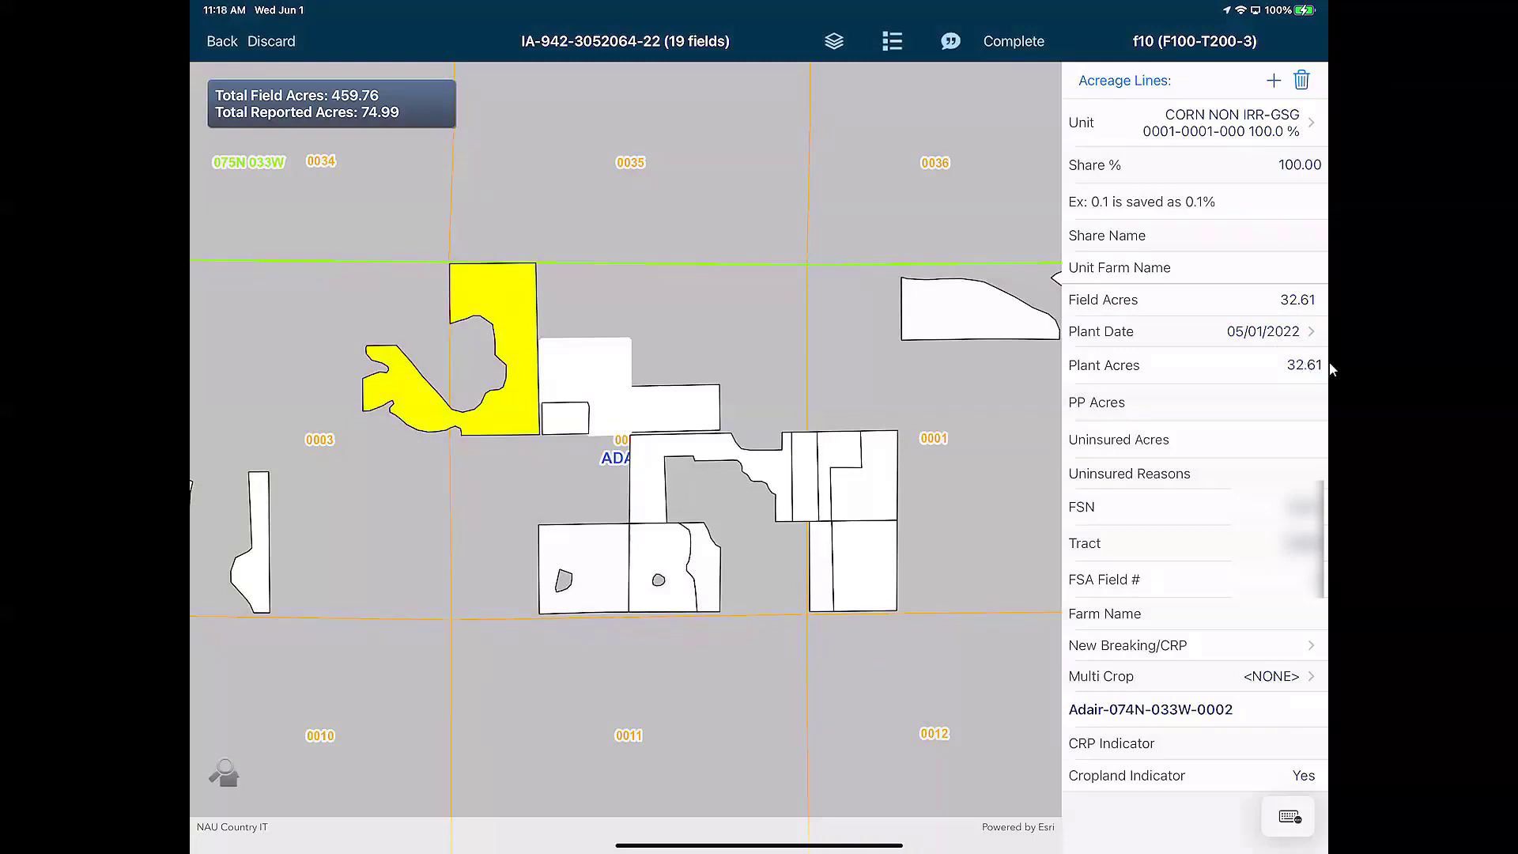
Move 0.61 acres of f10 to prevented planting, leaving 32.00 planted, and save the line
key("BackSpace")
key("BackSpace")
key("BackSpace")
type(".61")
left_click(752, 315)
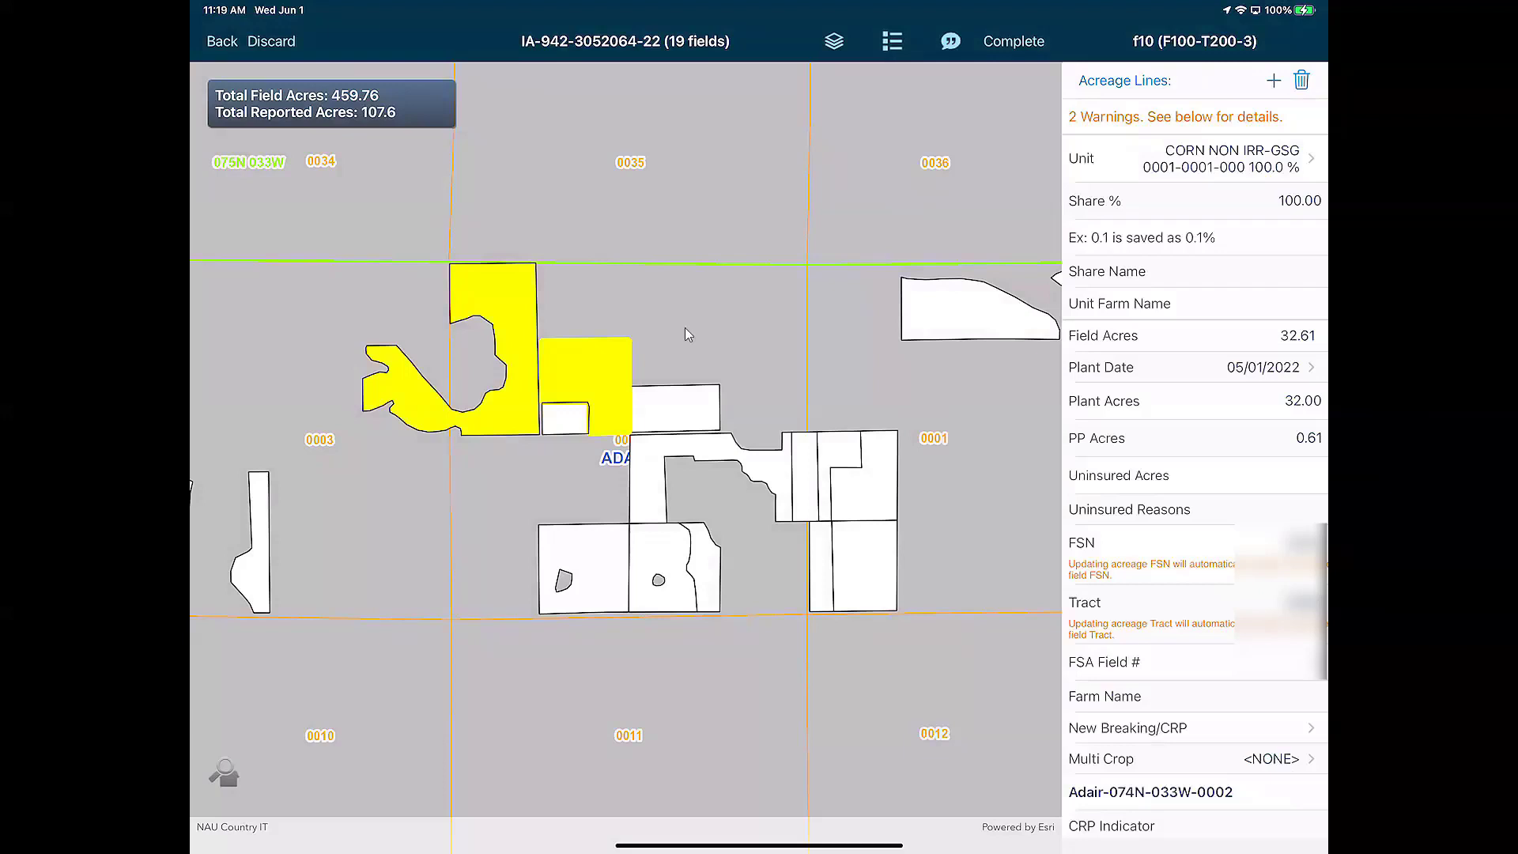
left_click(888, 299)
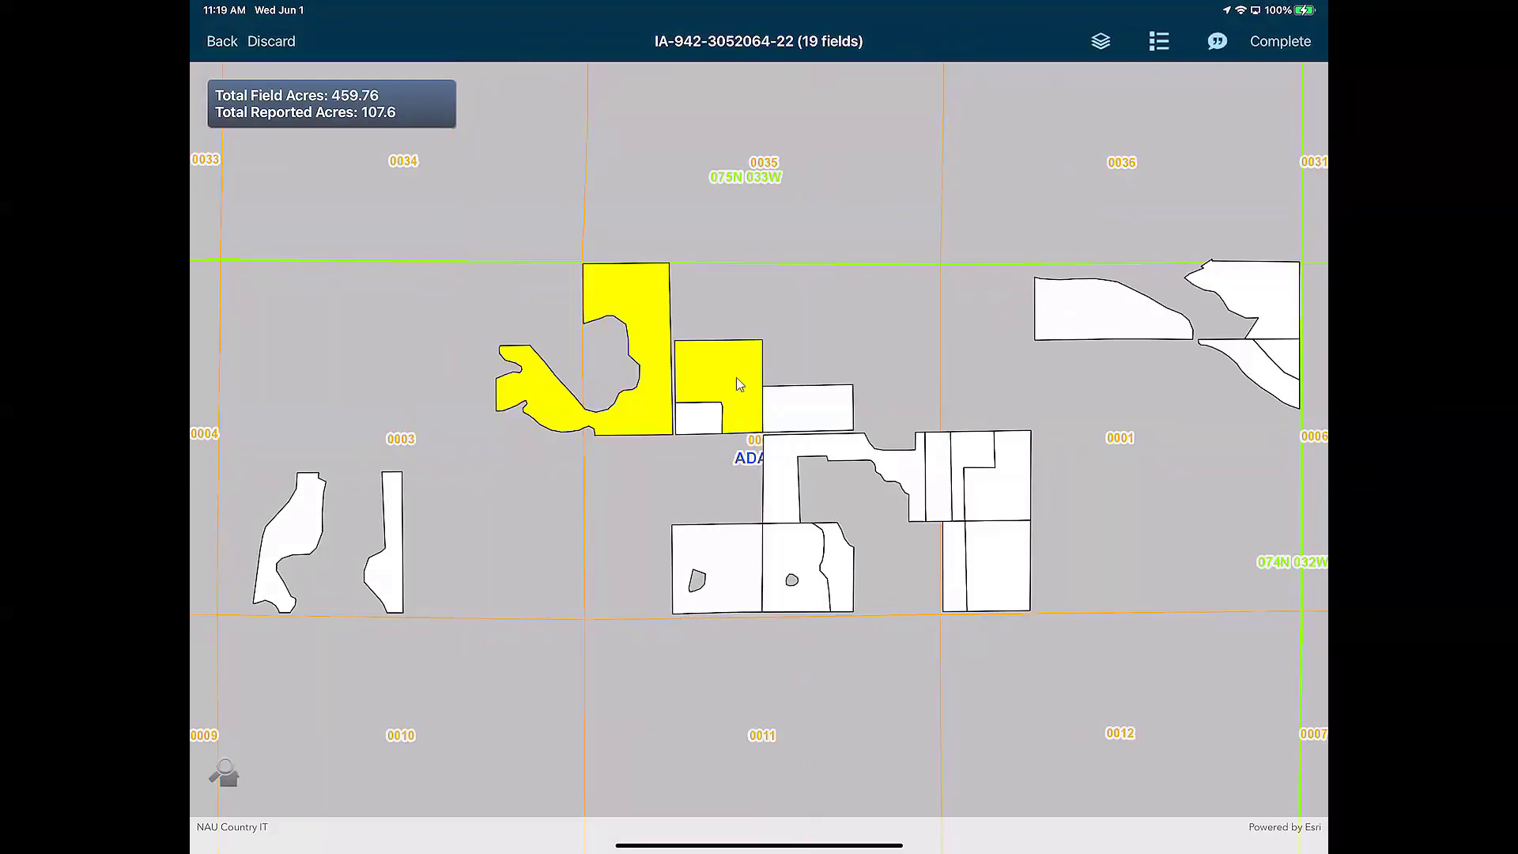
Select fields f9 and f7 together and reach their combined 64.23-acre Common view
left_click(754, 525)
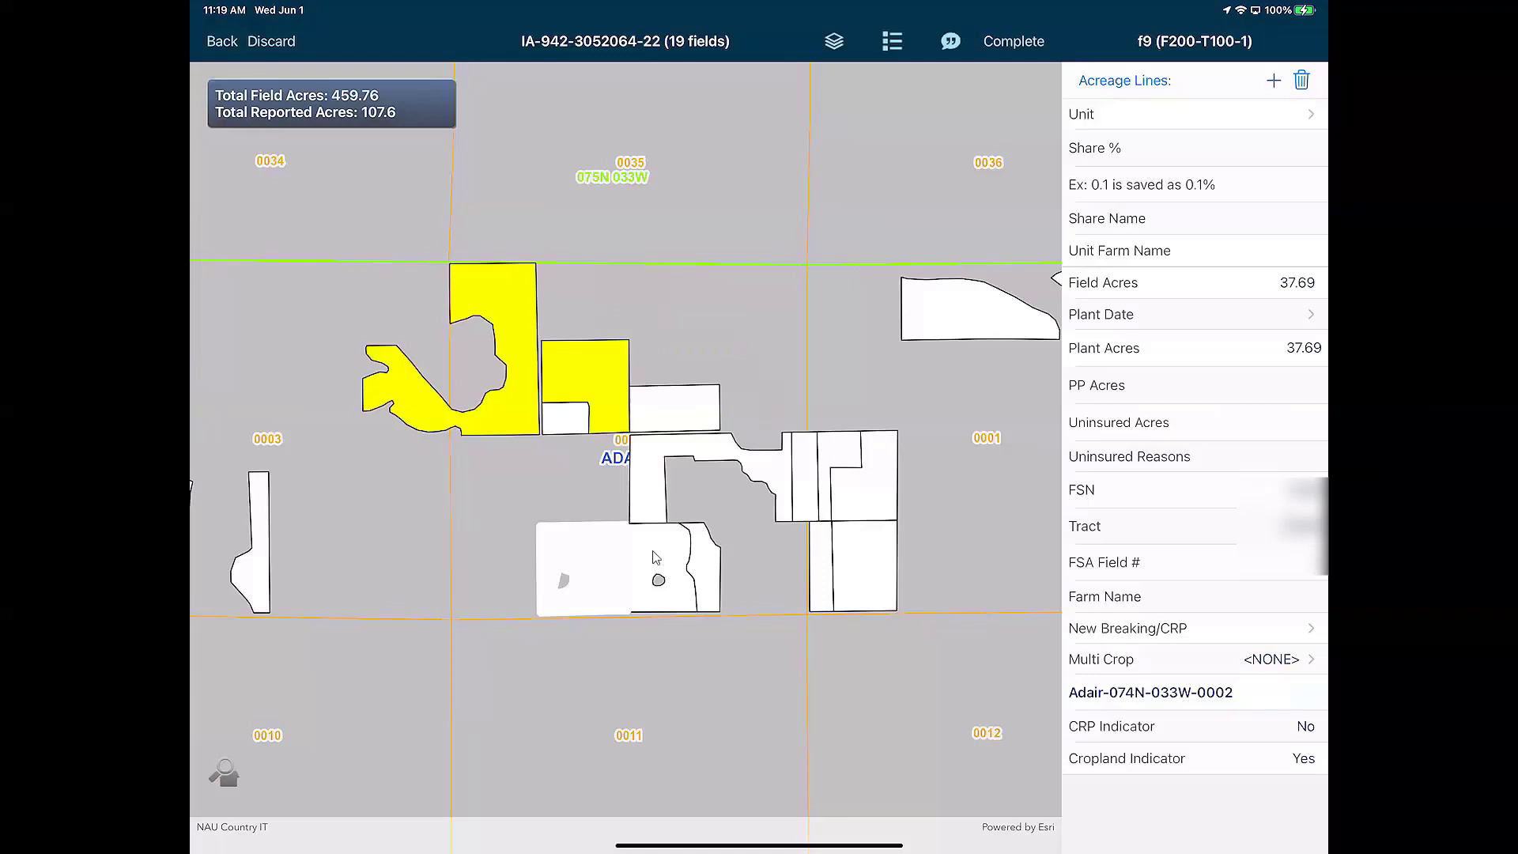
left_click(654, 558)
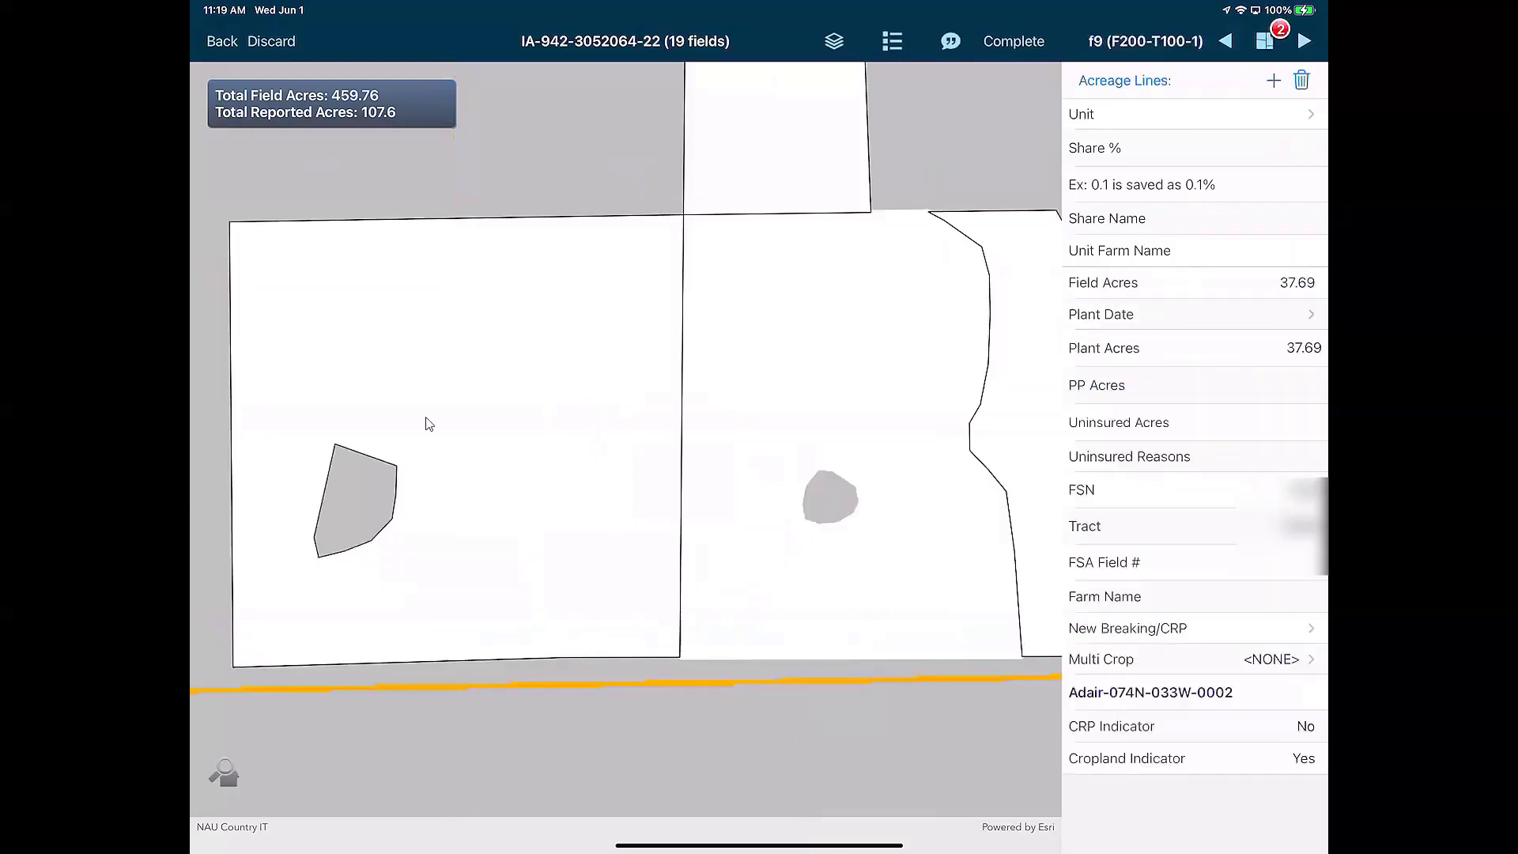
left_click(1303, 43)
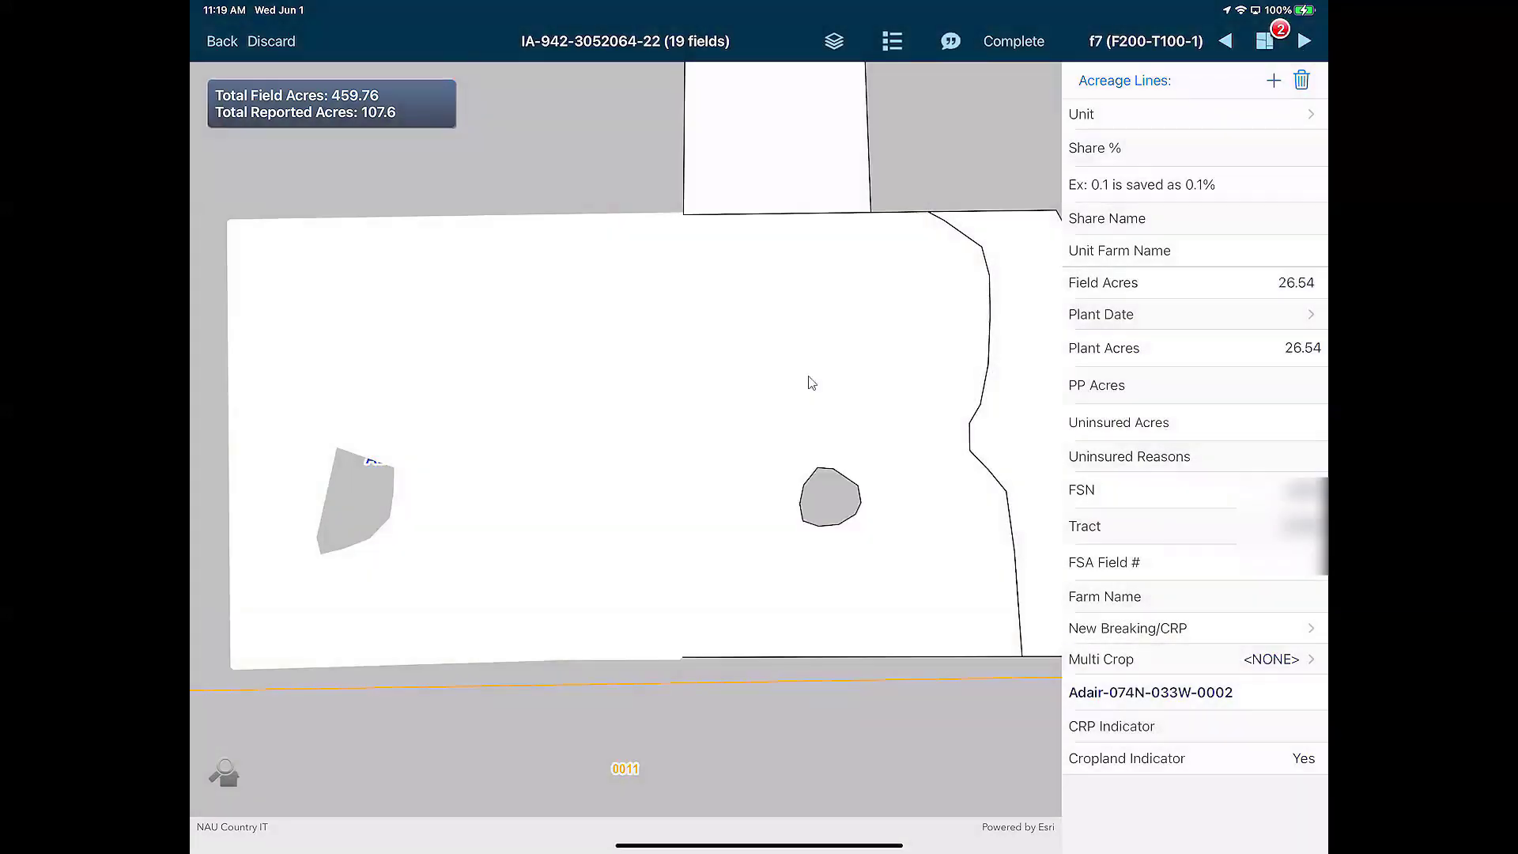
left_click(1304, 43)
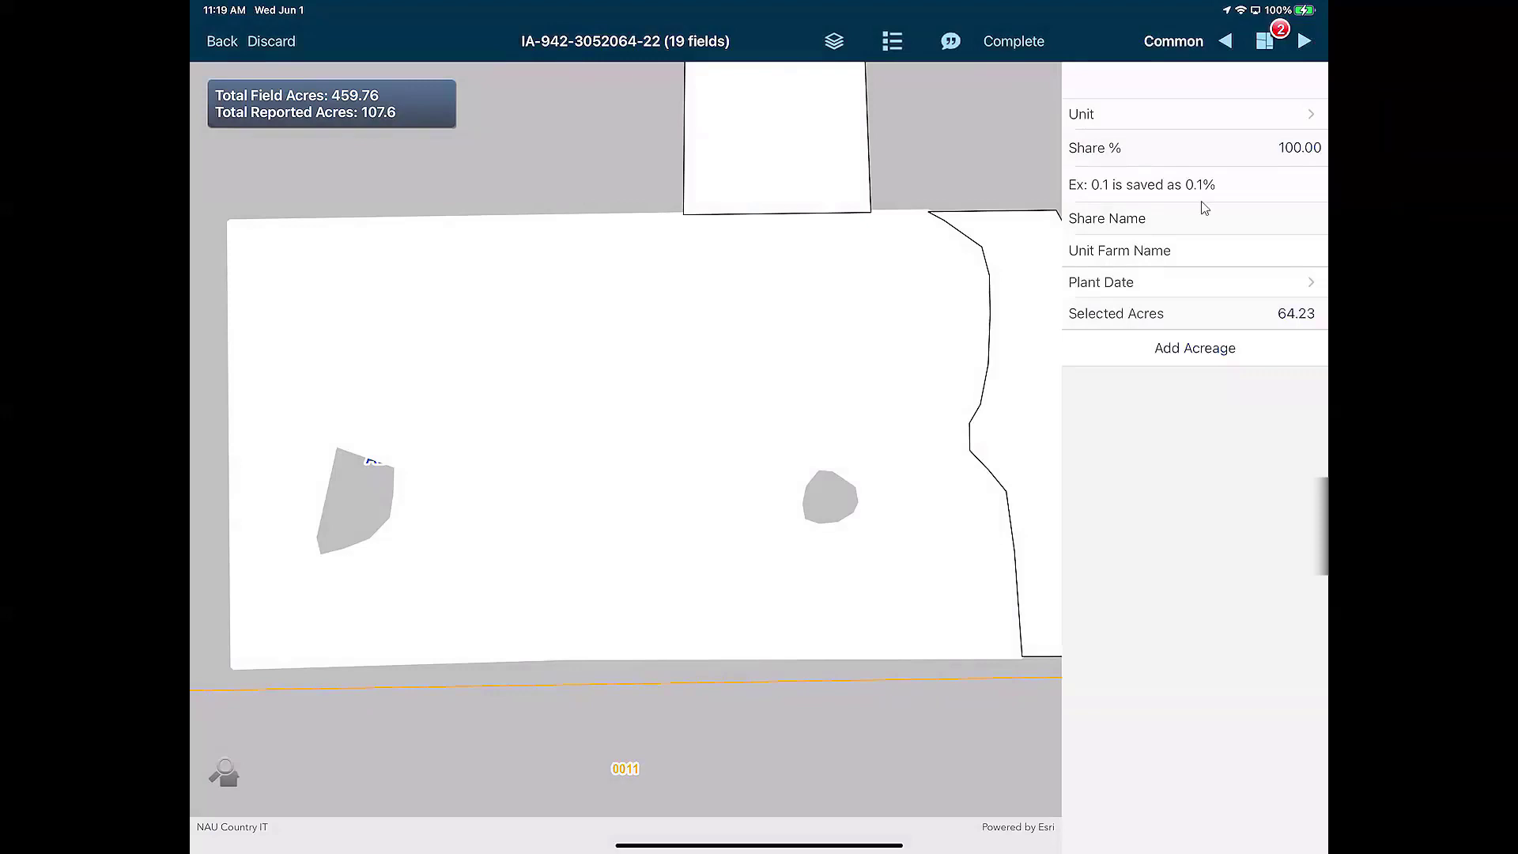
left_click(1304, 119)
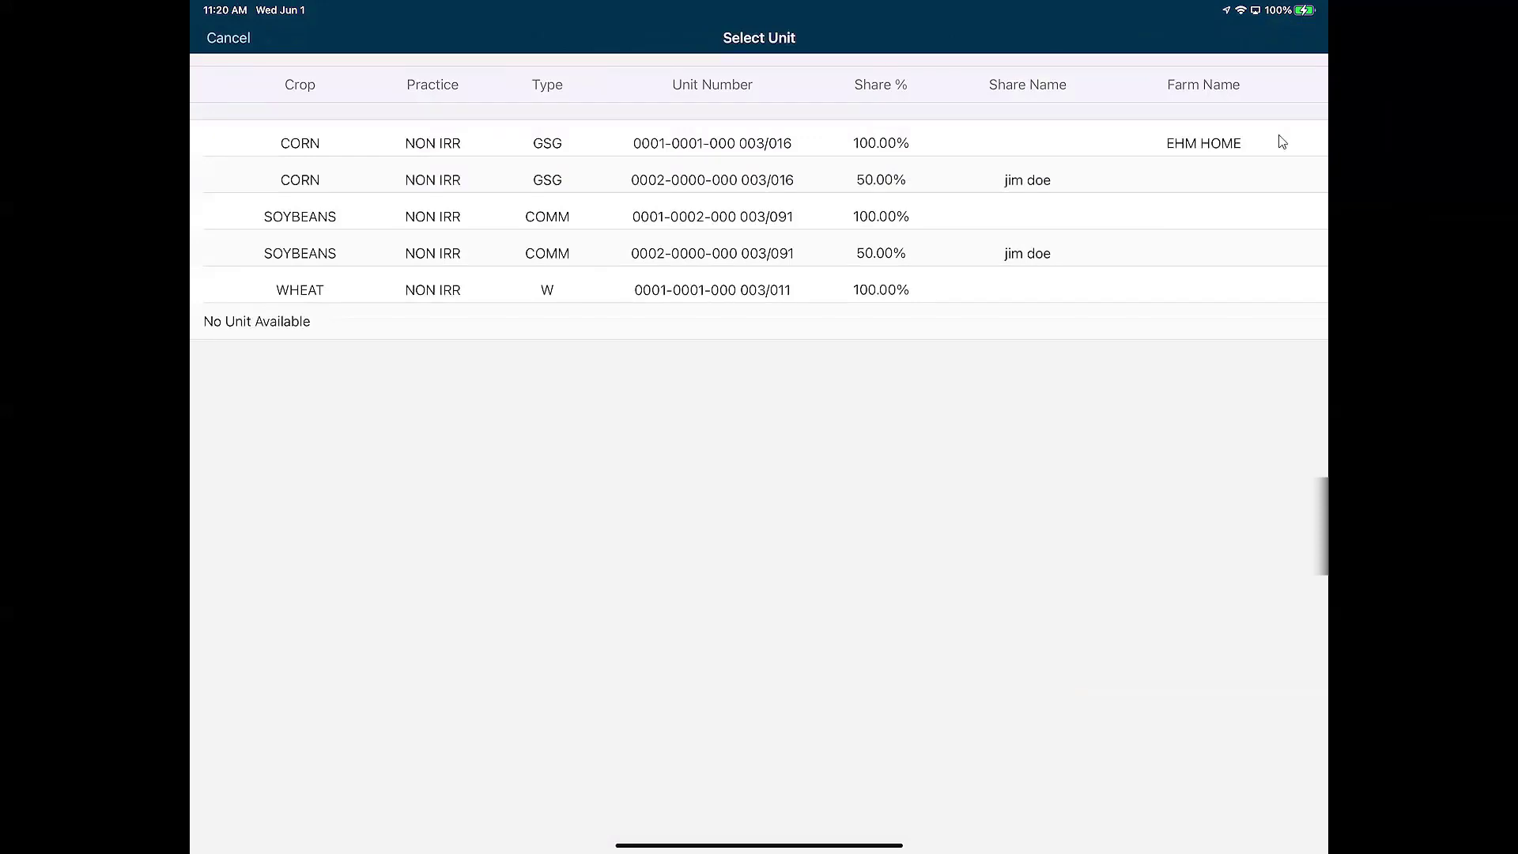
left_click(1274, 216)
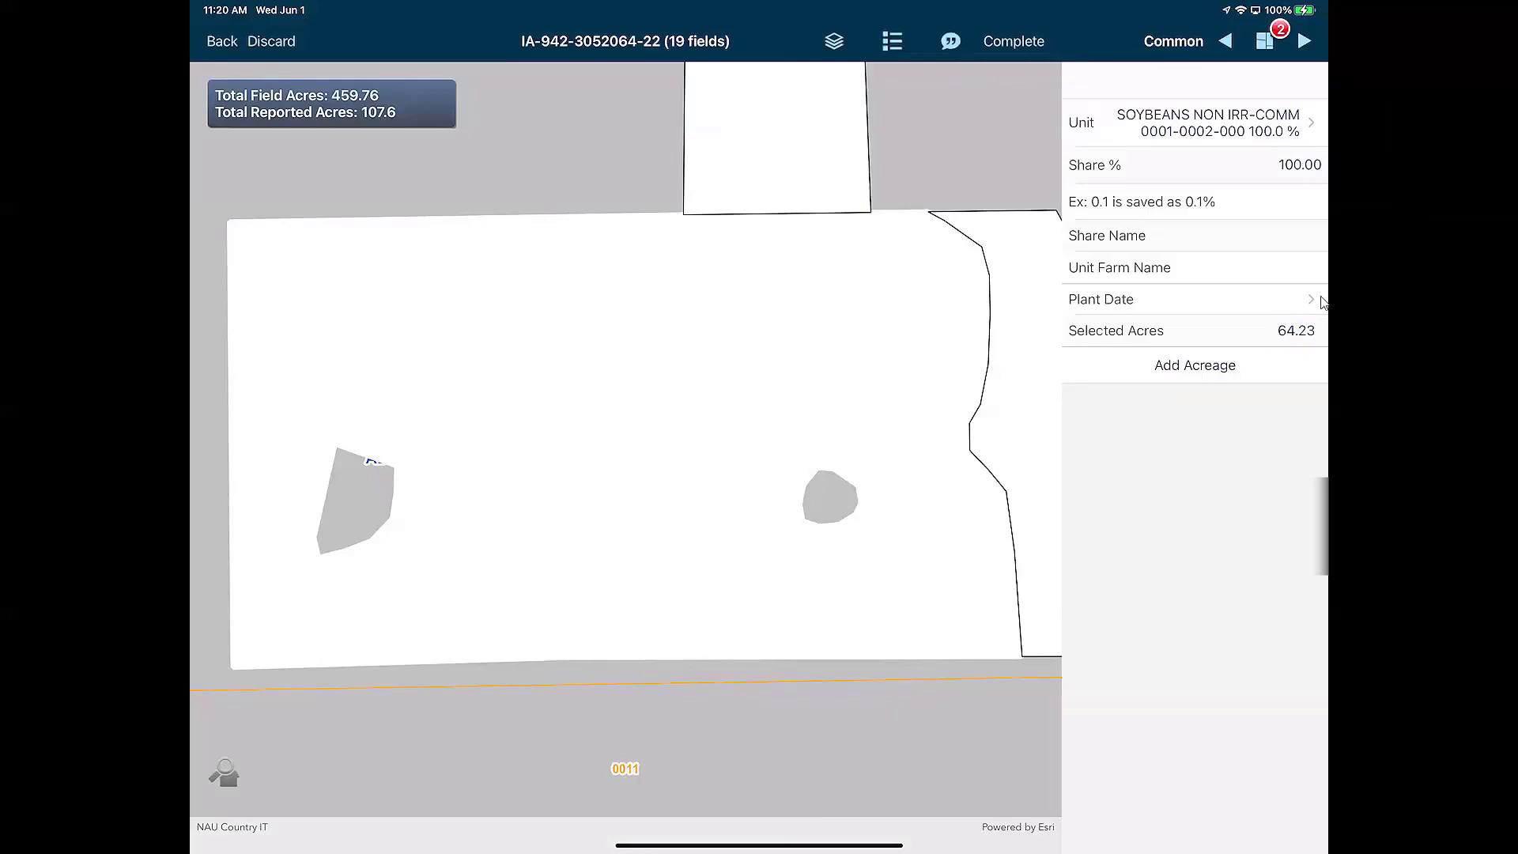
Date the soybean planting 05/01/2022, confirm 64.23 selected acres, and add the acreage
left_click(1322, 302)
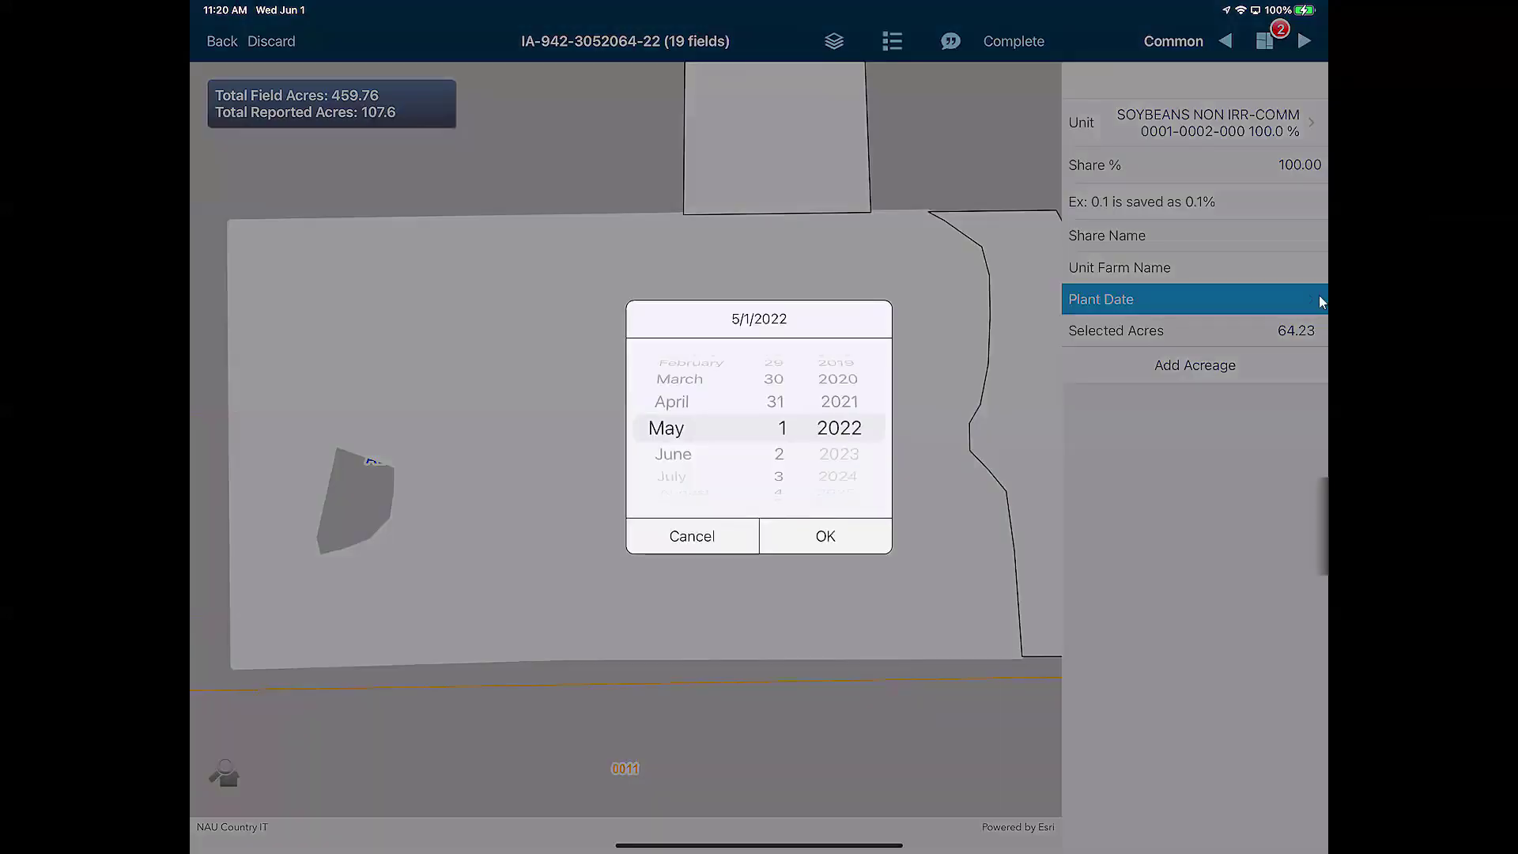
left_click(1294, 340)
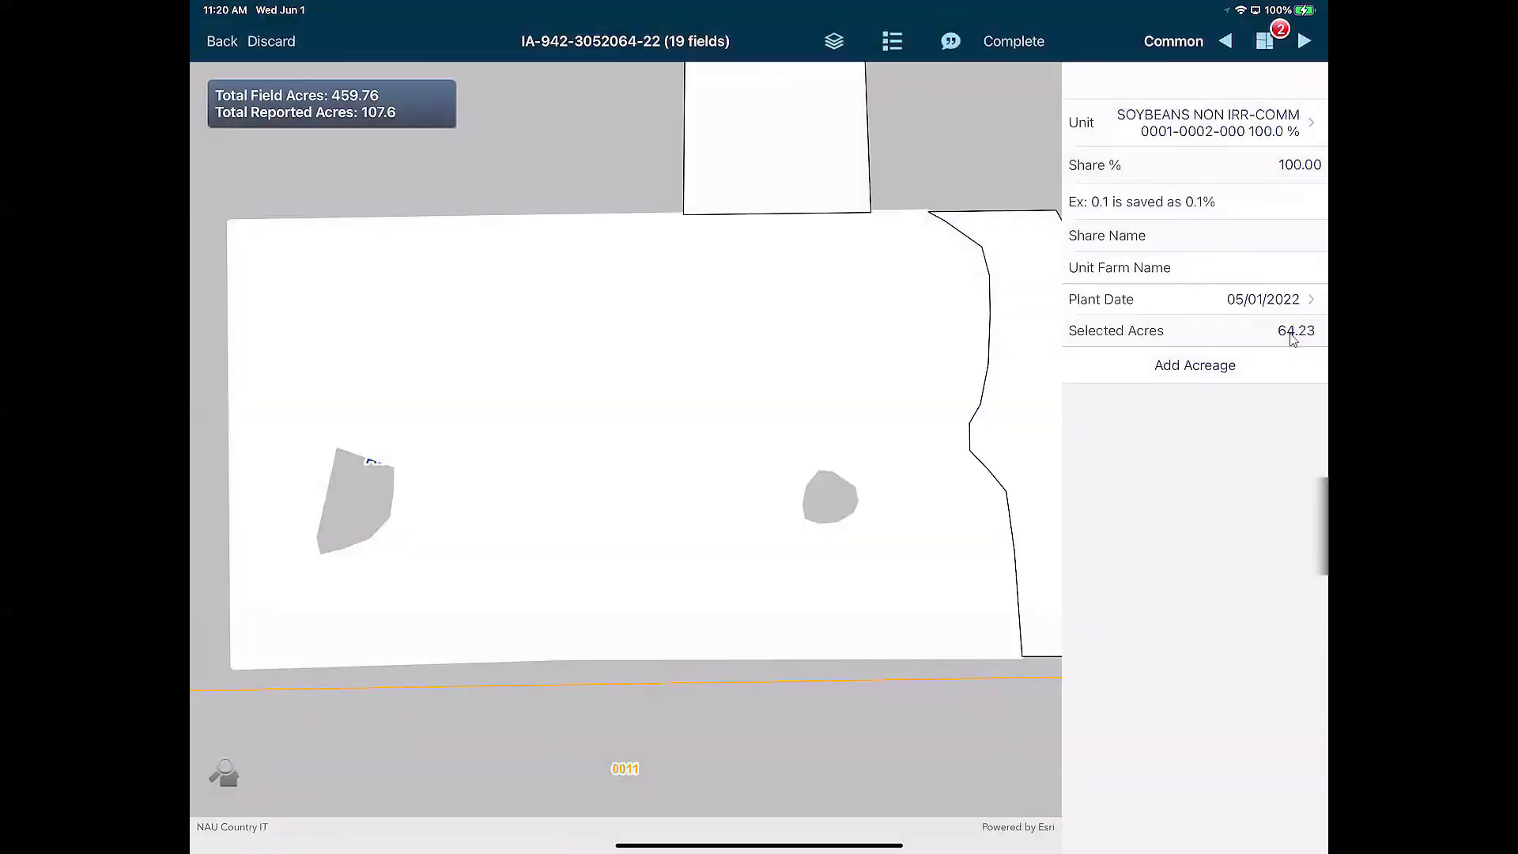
left_click(1238, 332)
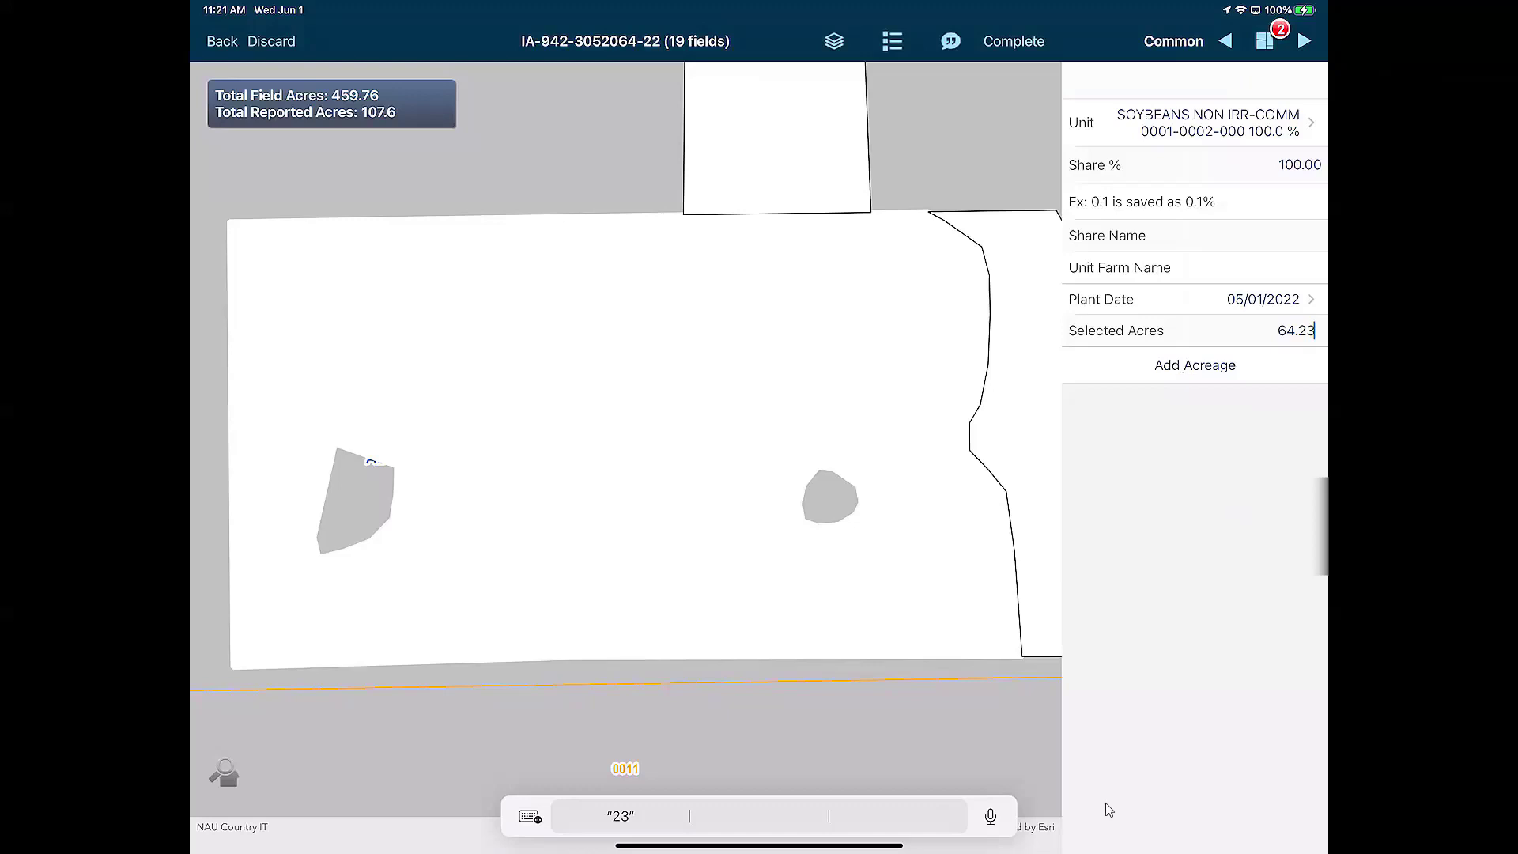
left_click(1195, 365)
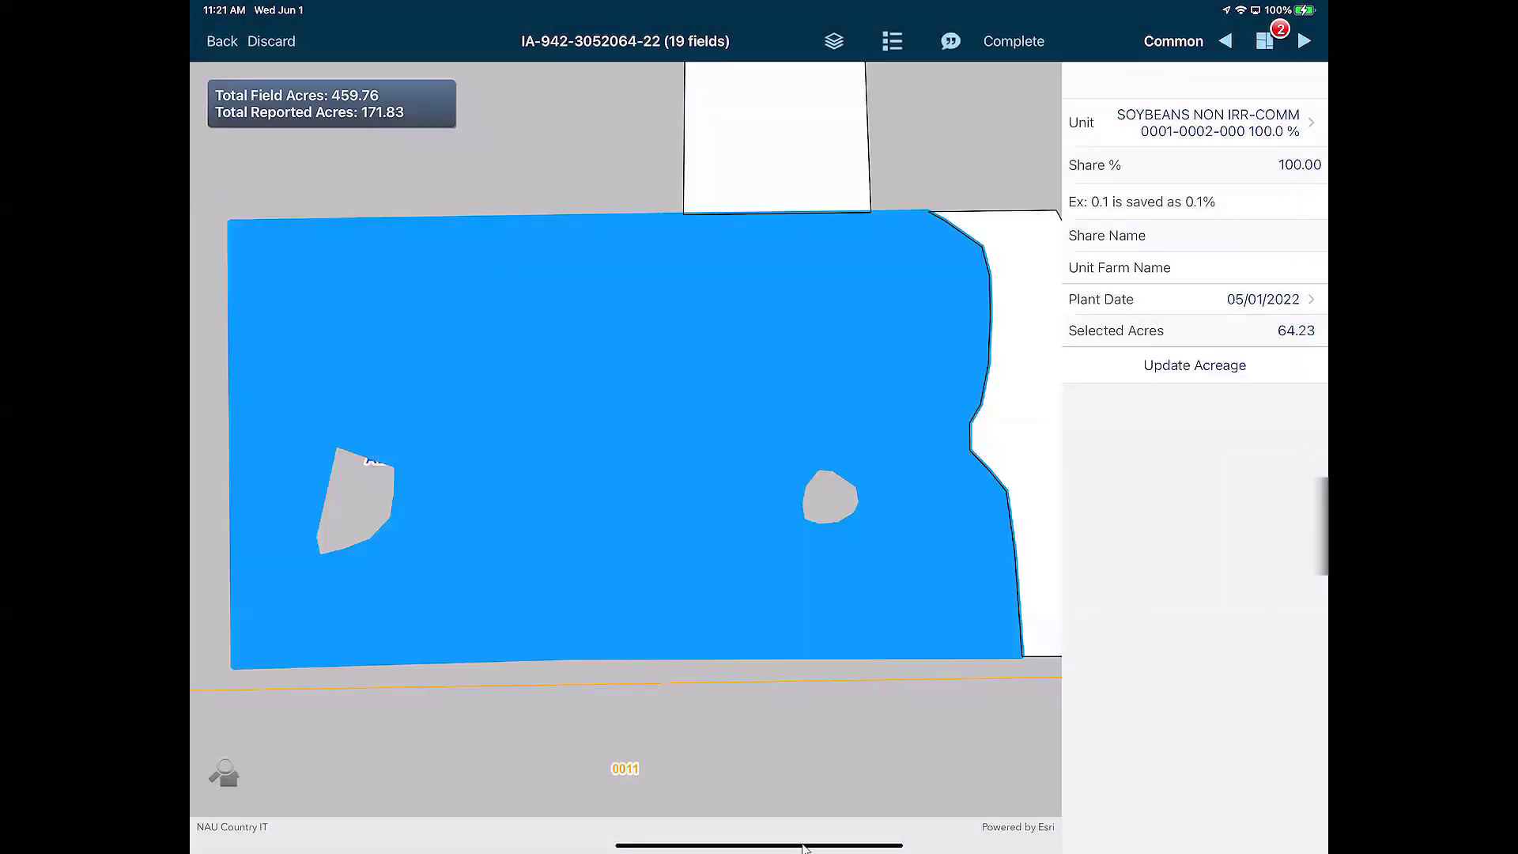
Close the soybean entry, zoom out to all reported fields, and bring up the map layer options
left_click(549, 704)
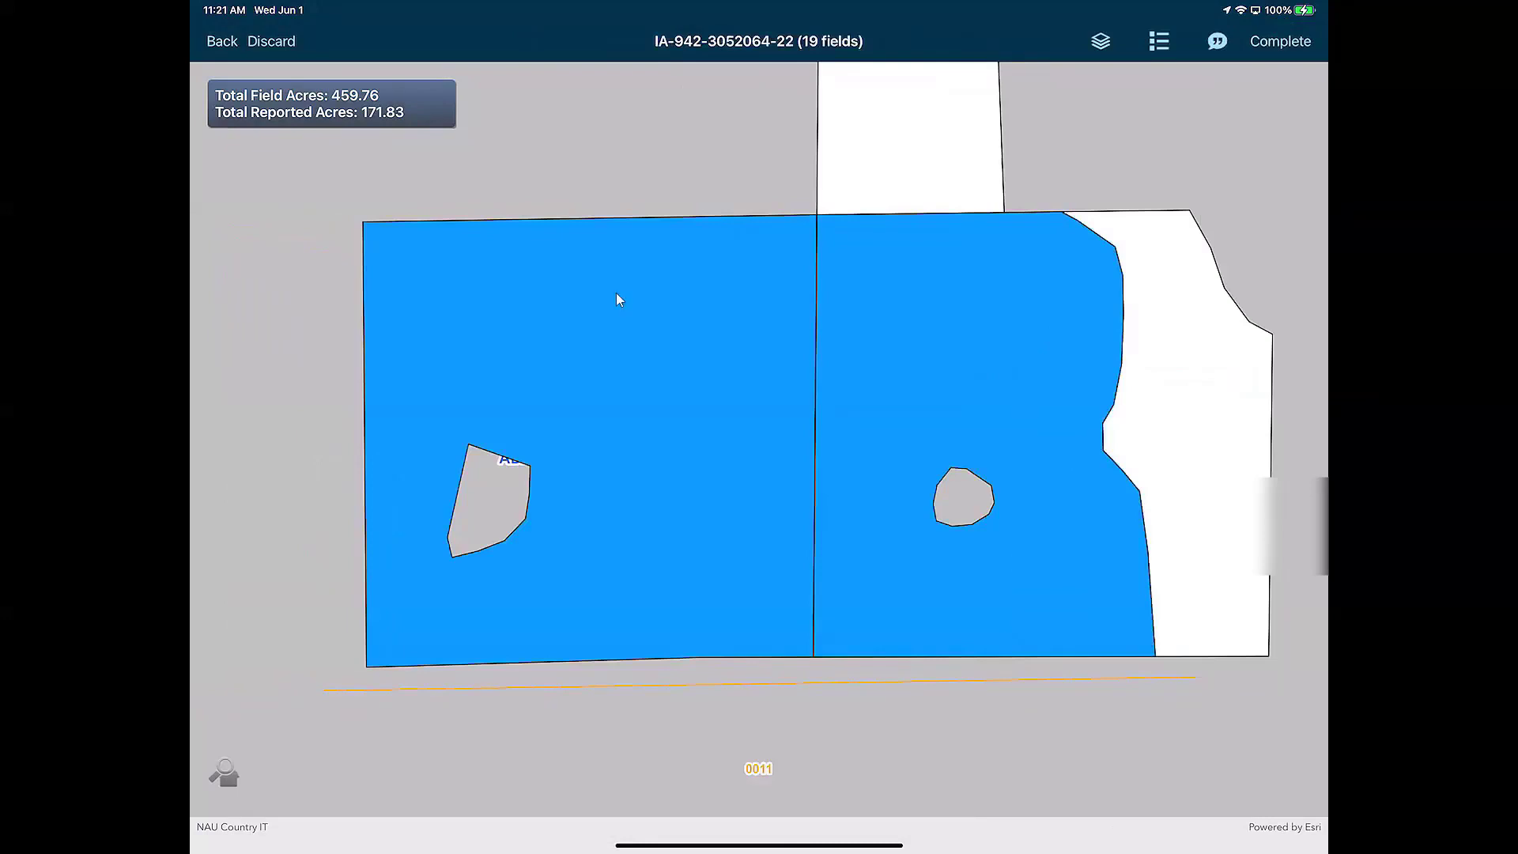
scroll(617, 294, "down", 3)
scroll(630, 327, "down", 3)
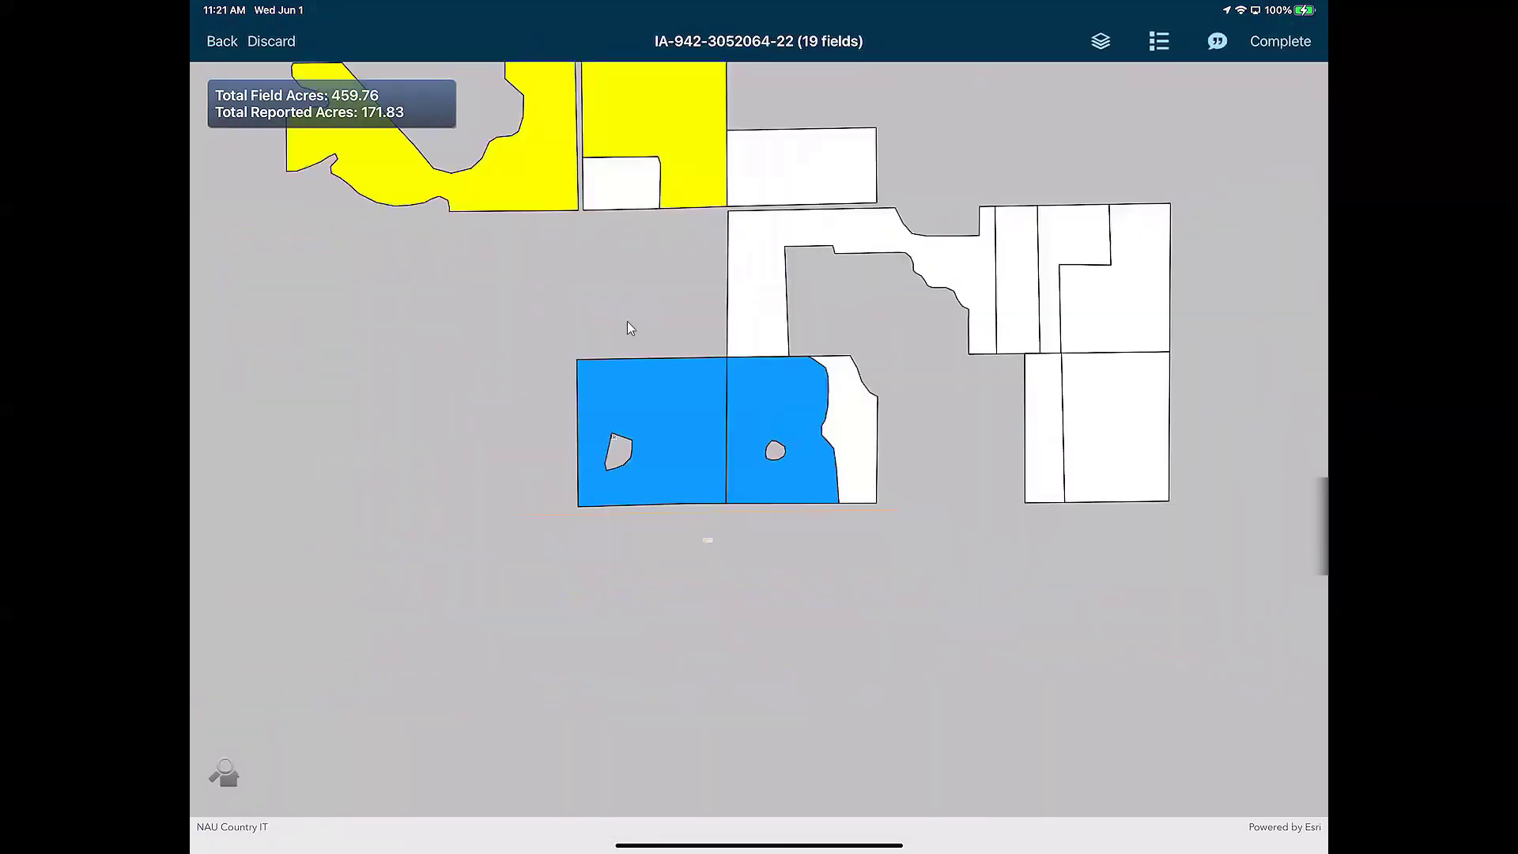
scroll(630, 328, "down", 2)
scroll(622, 385, "right", 2)
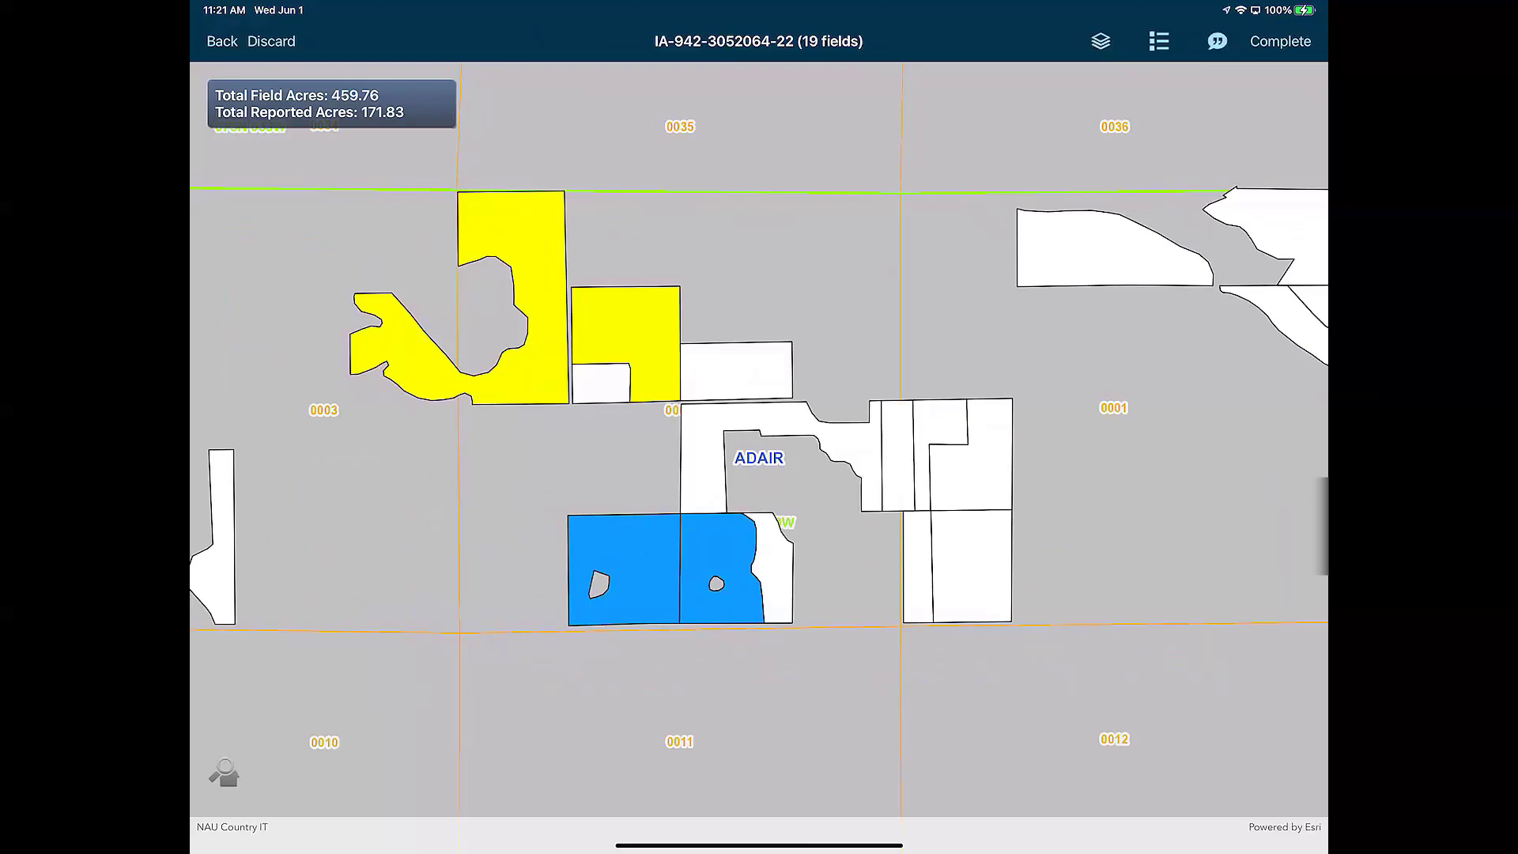
left_click(1100, 41)
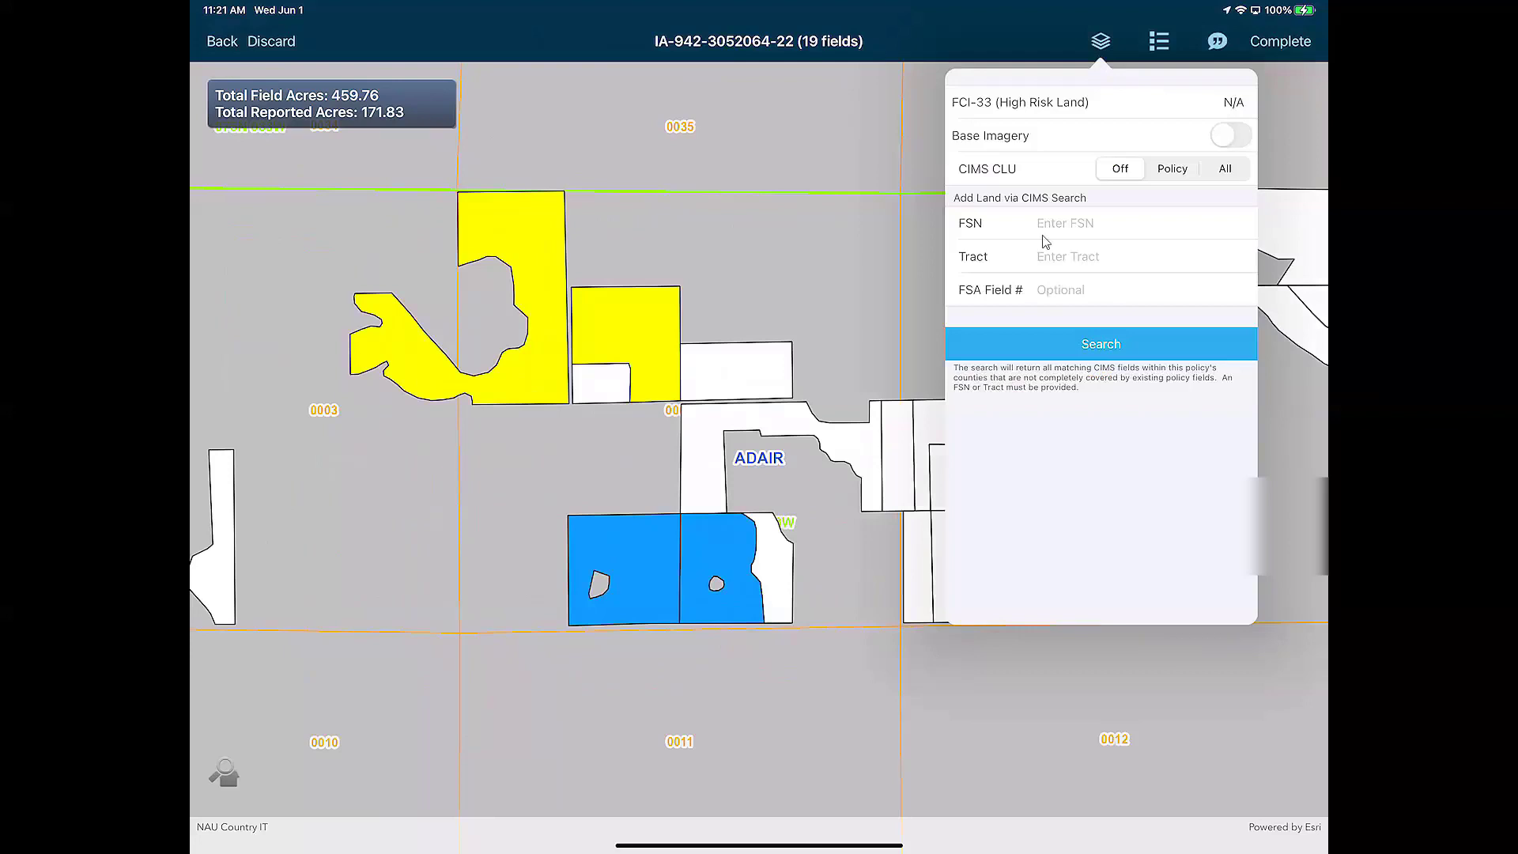
Show satellite imagery beneath the policy fields and hide the section lines and labels
left_click(920, 348)
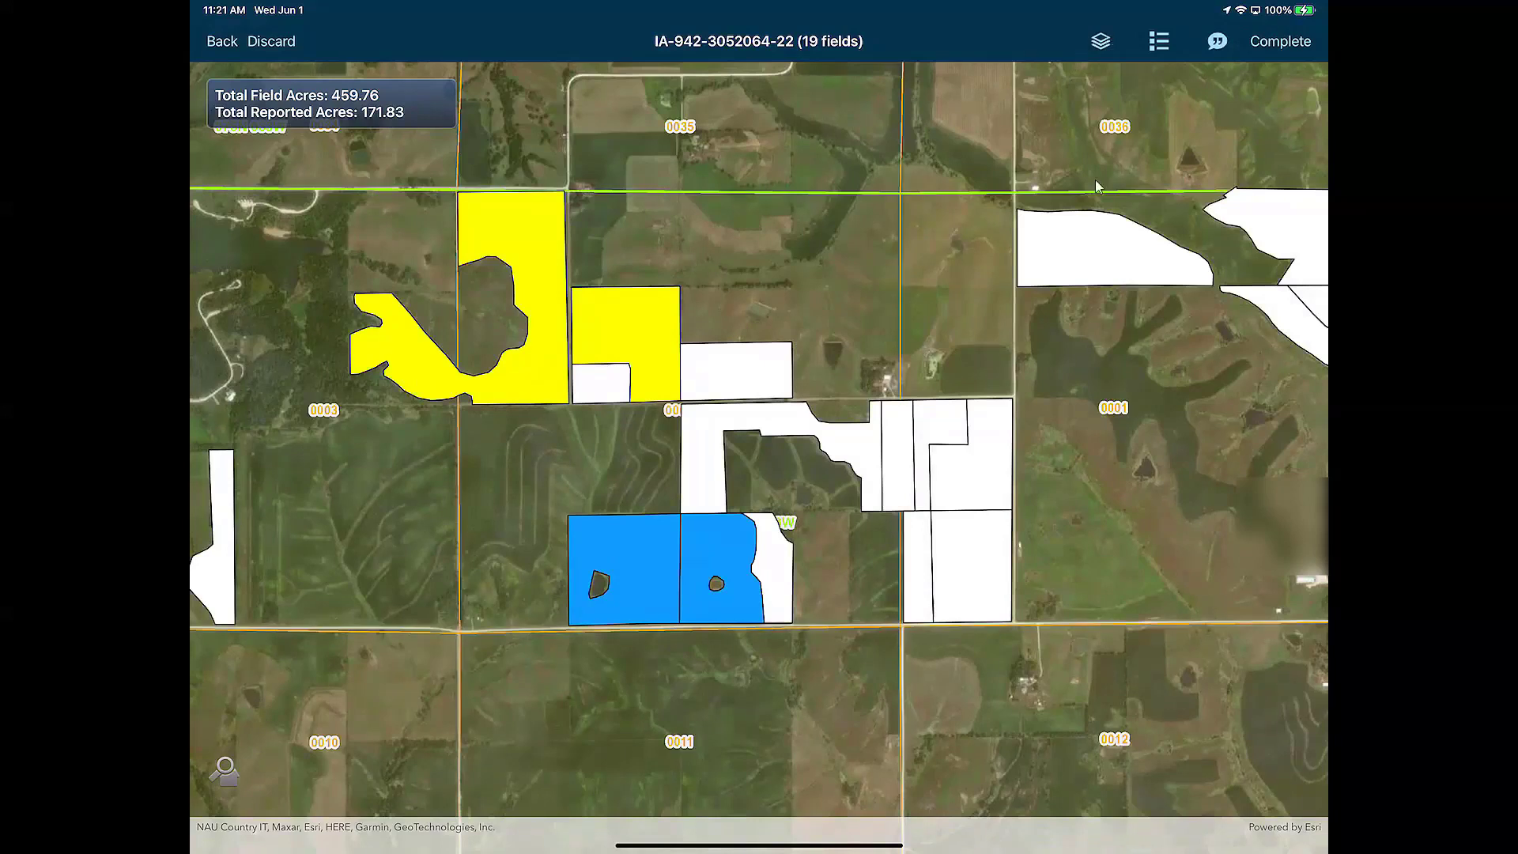
left_click(1100, 41)
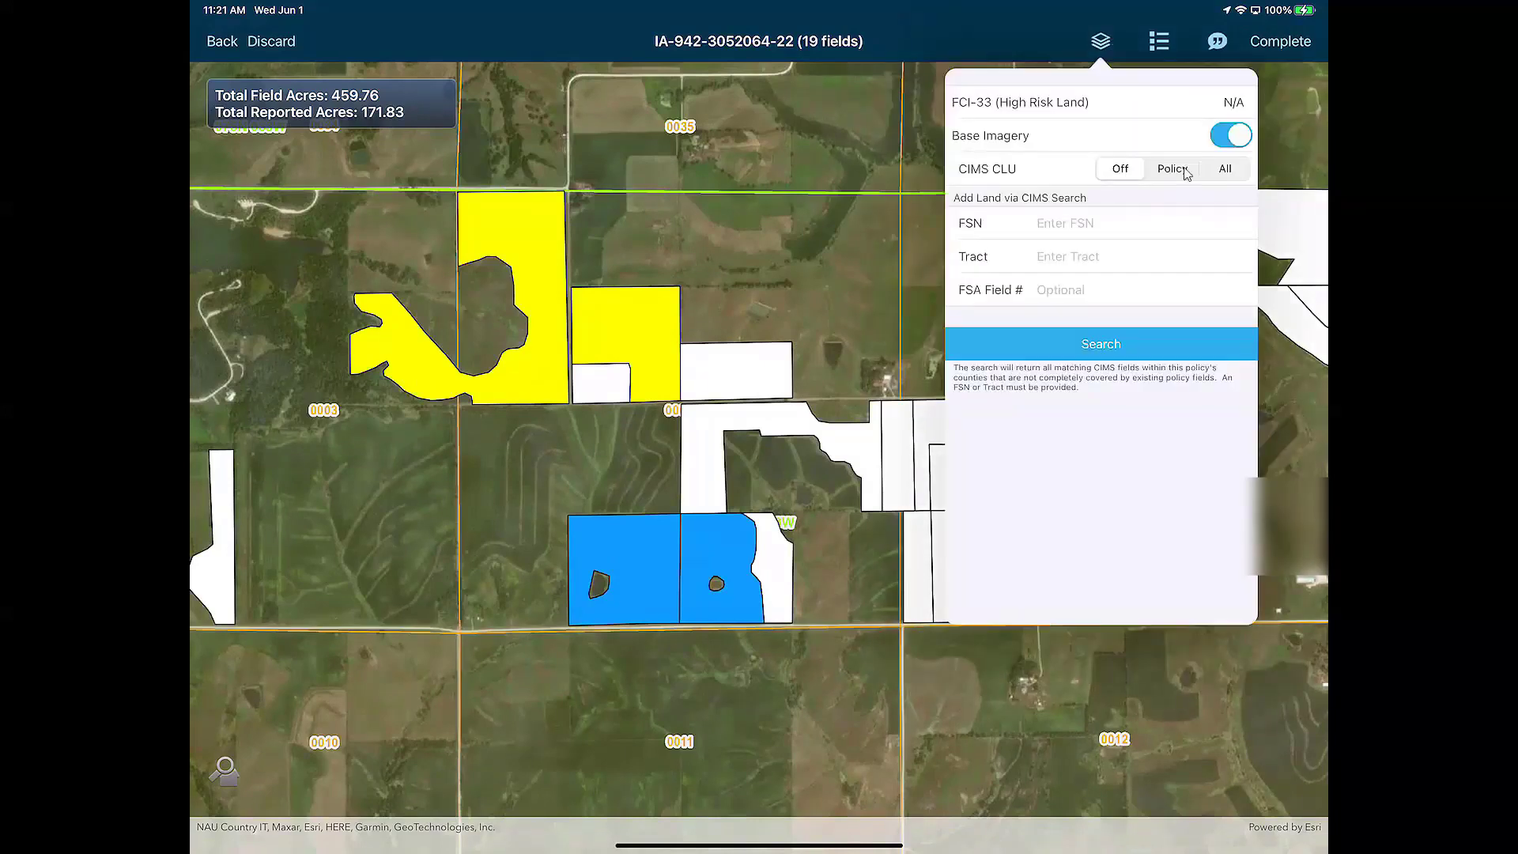
left_click(803, 324)
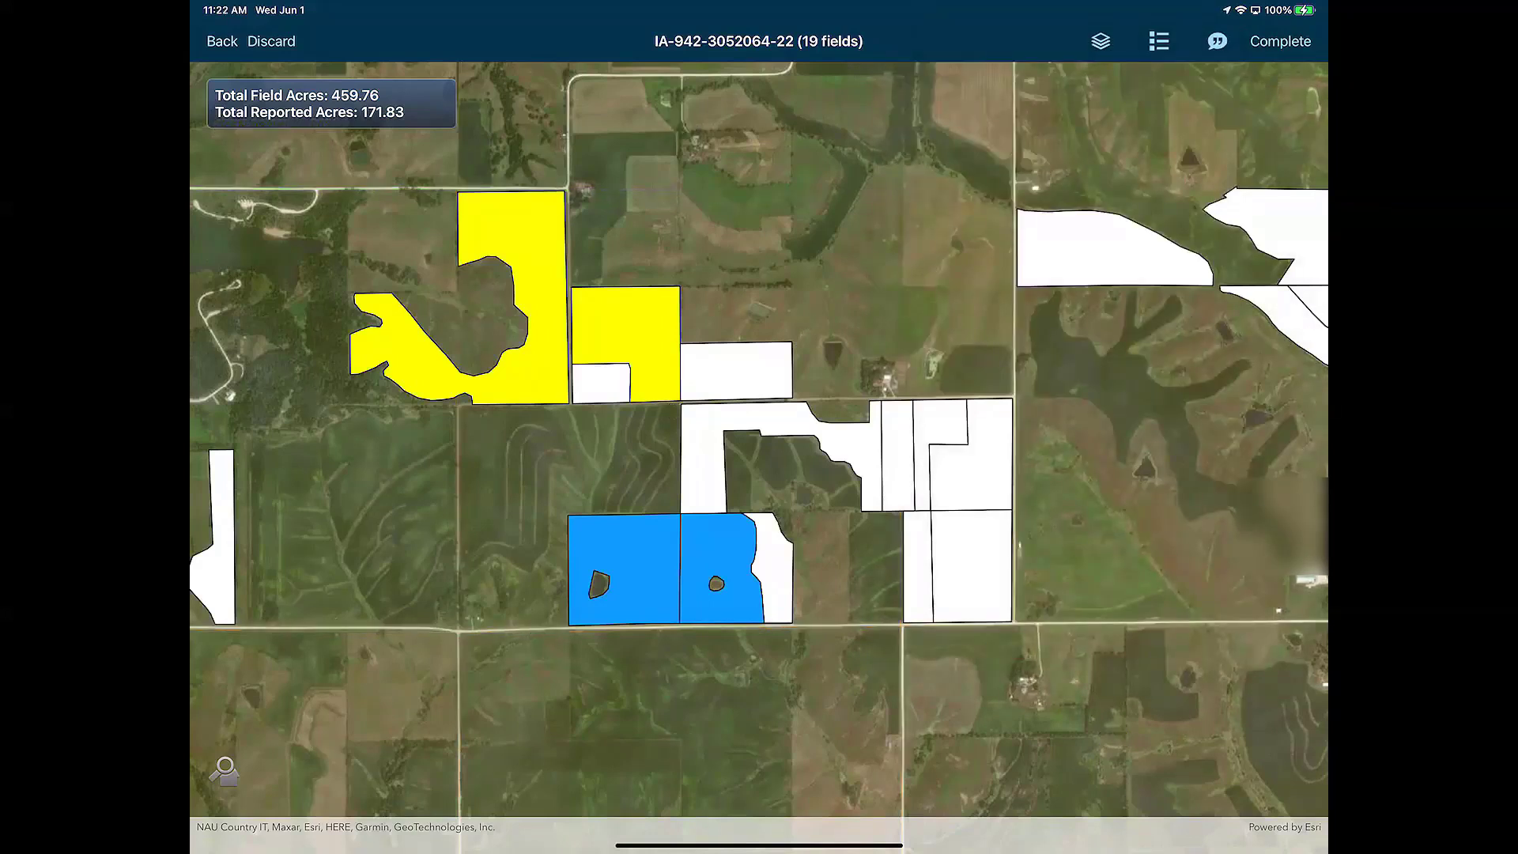
Overlay the CIMS CLU field boundaries and pick the 31.89-acre field to add
left_click(1100, 41)
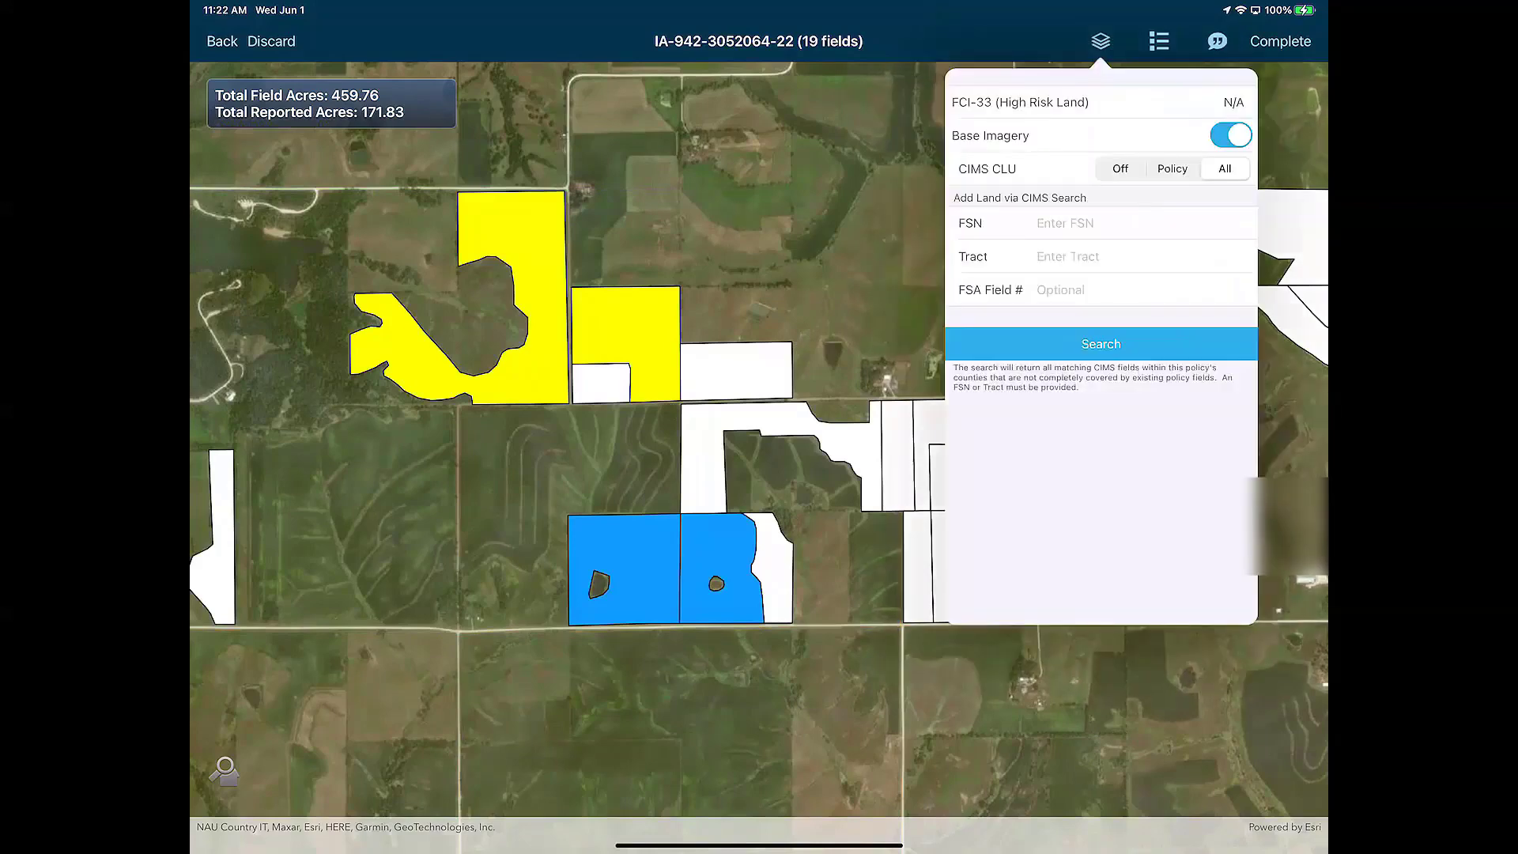
left_click(836, 292)
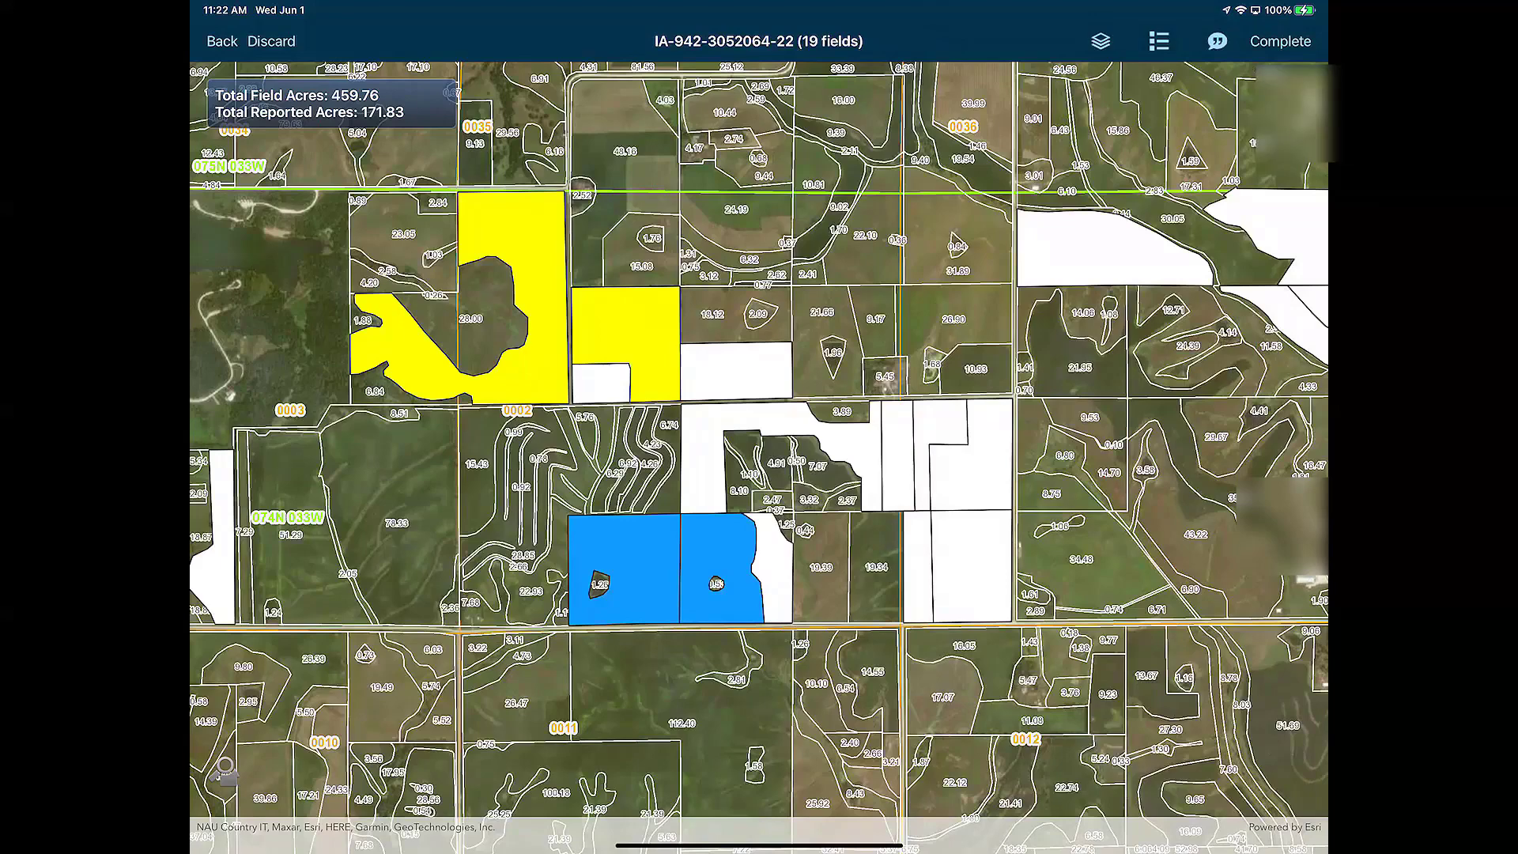
left_click(954, 222)
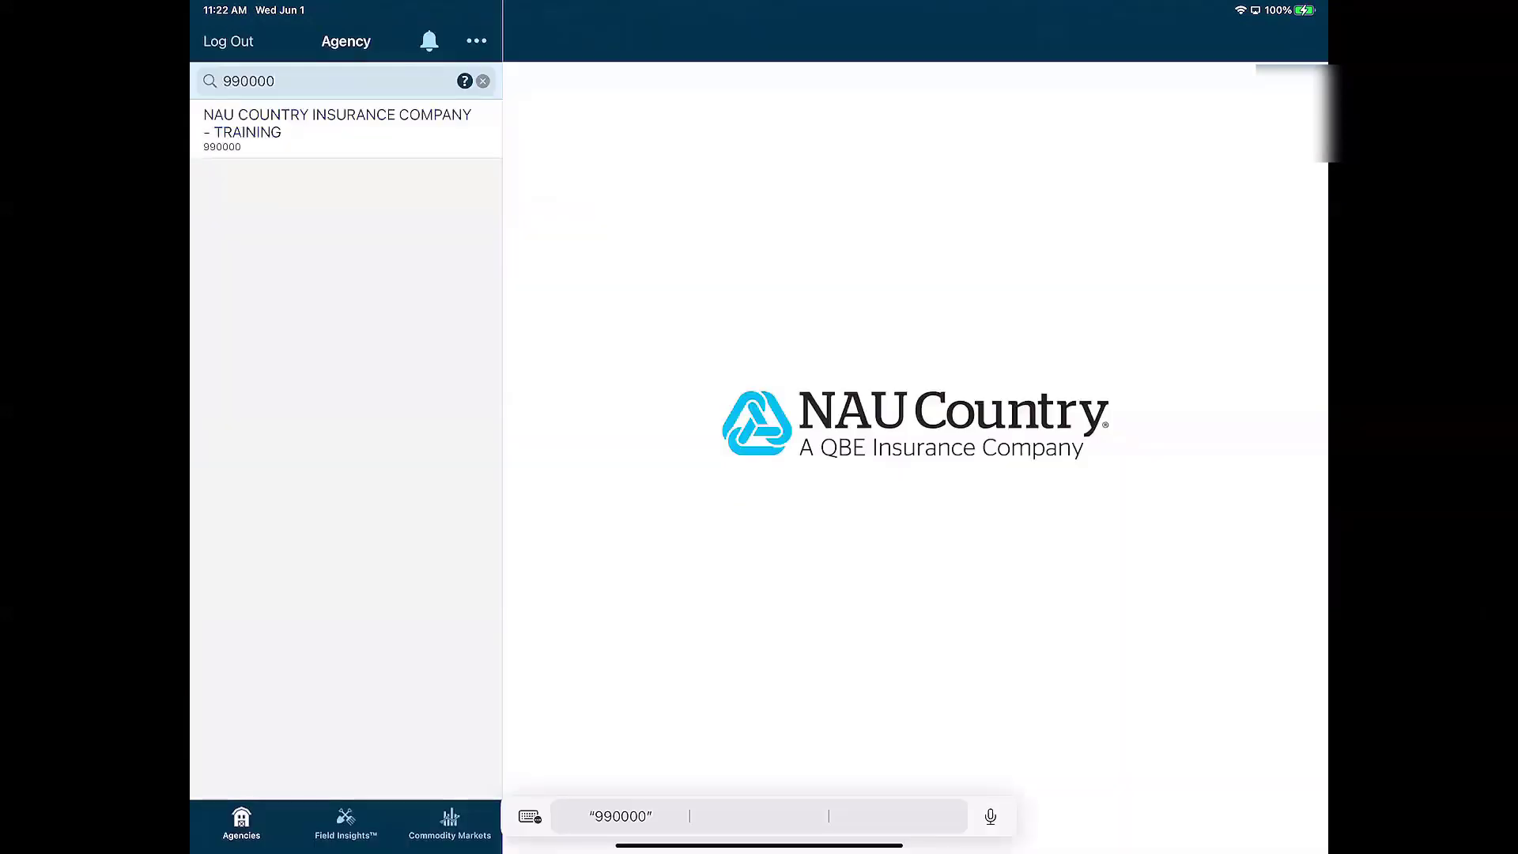
Open the training agency's PRD 2022 policy and bring up its Policy Map
left_click(337, 126)
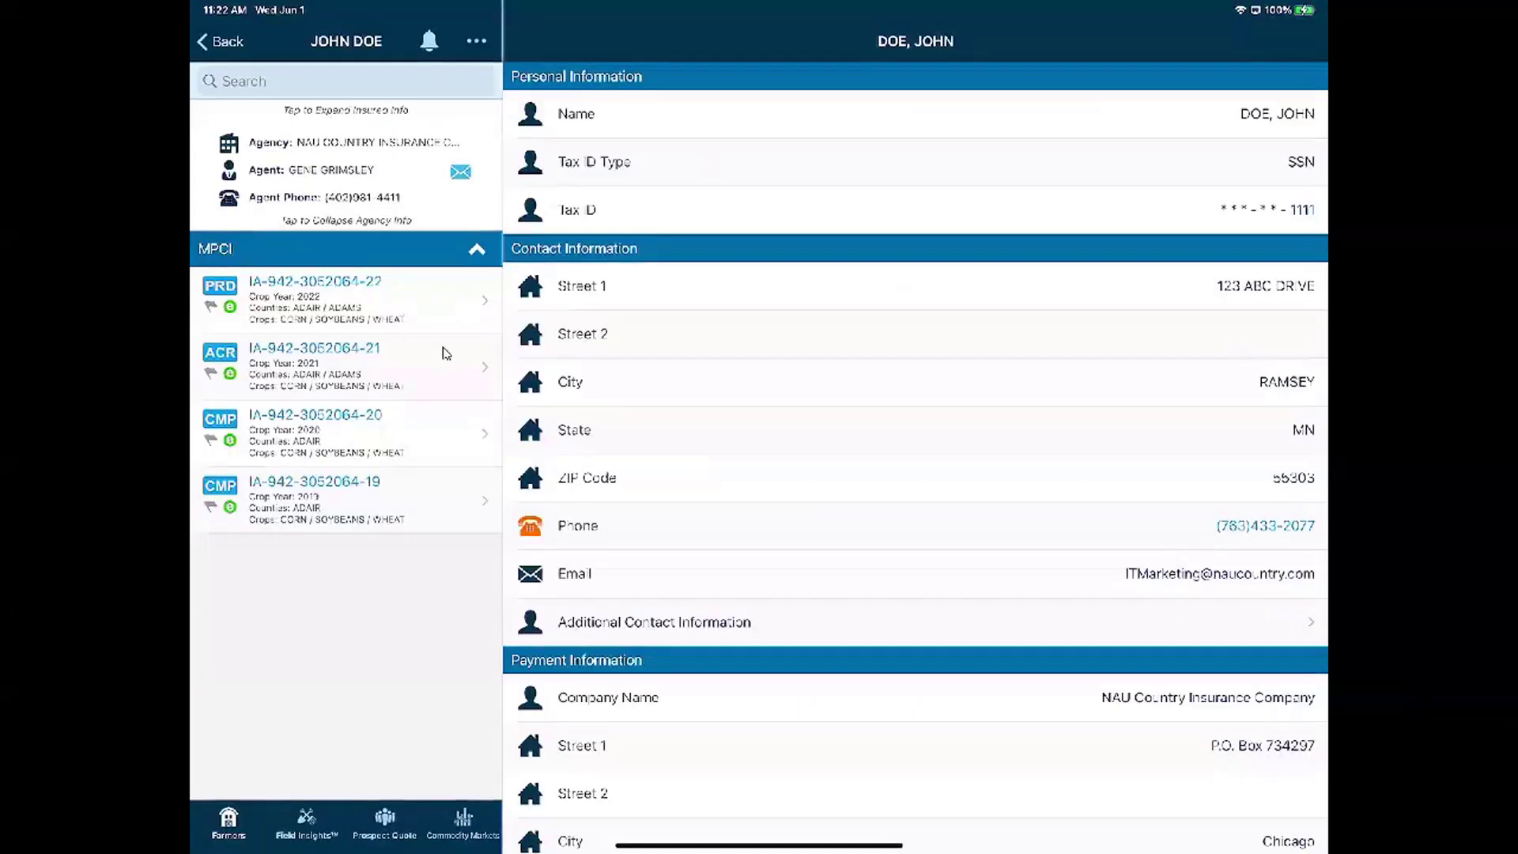
left_click(442, 326)
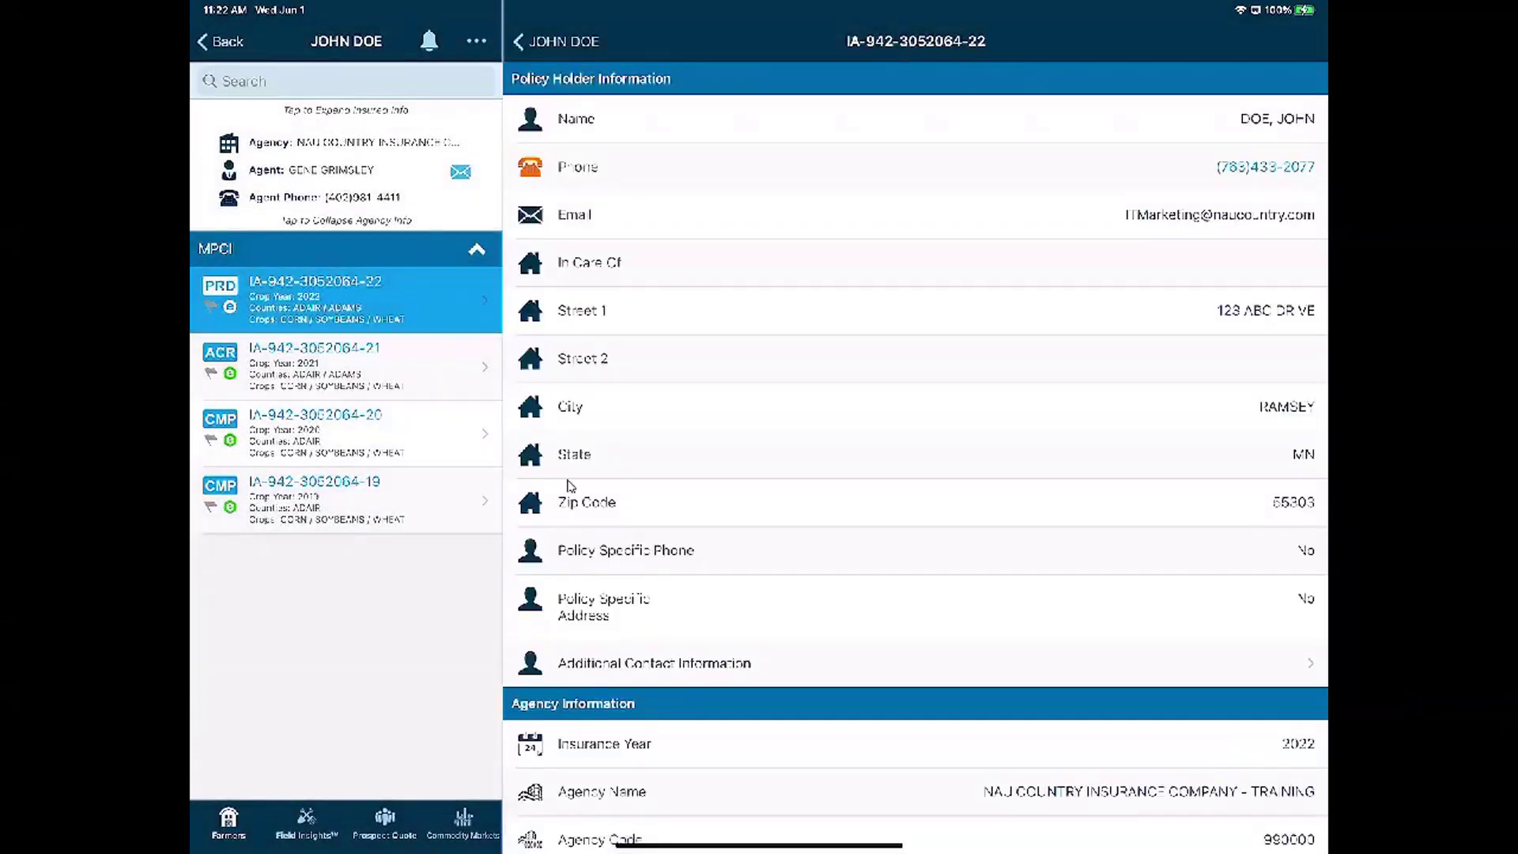
scroll(570, 486, "down", 15)
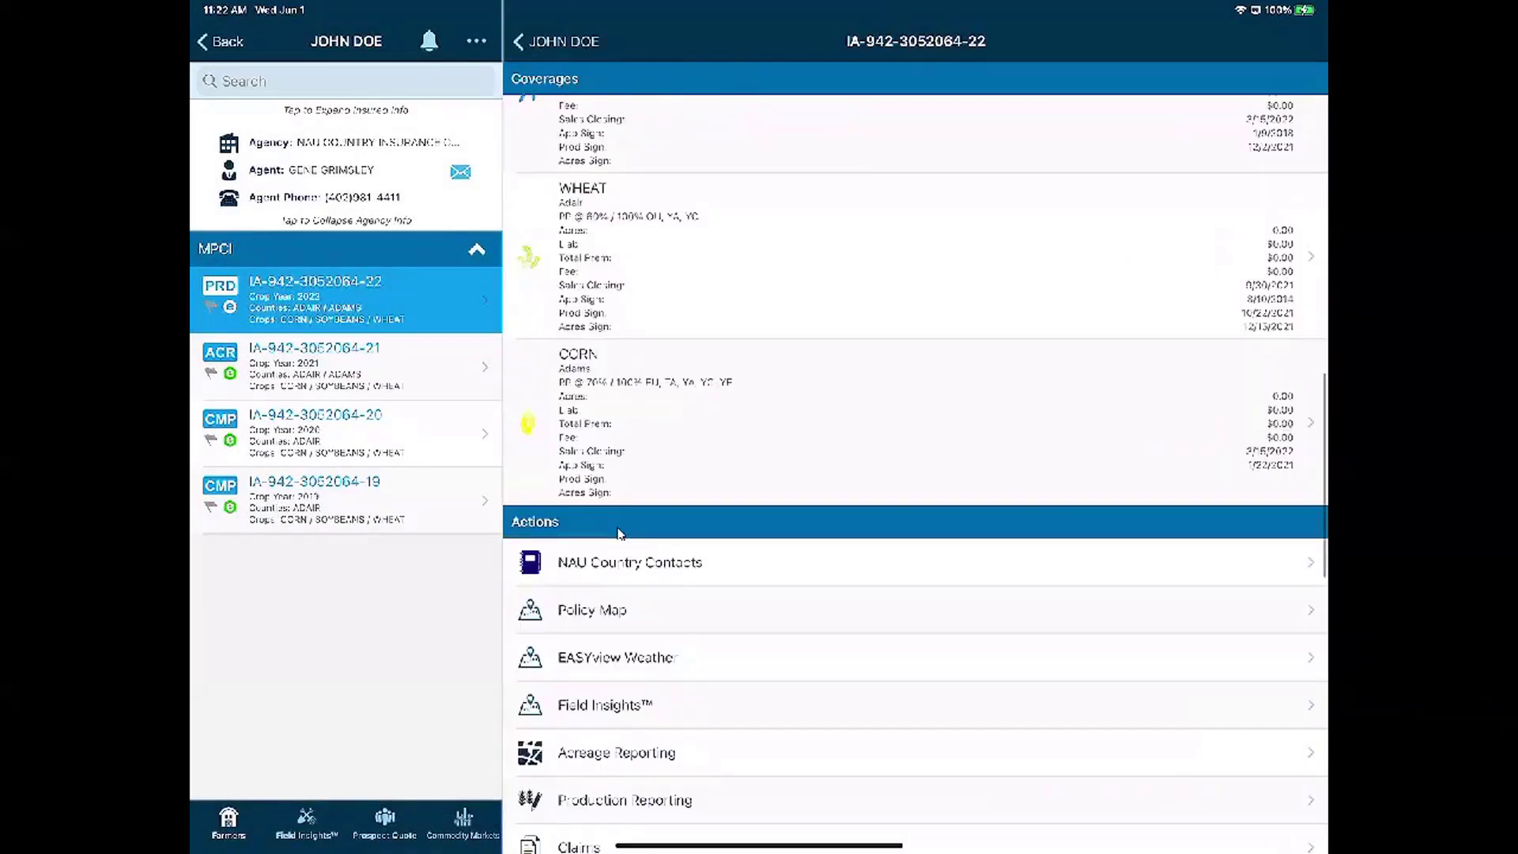
scroll(619, 533, "down", 5)
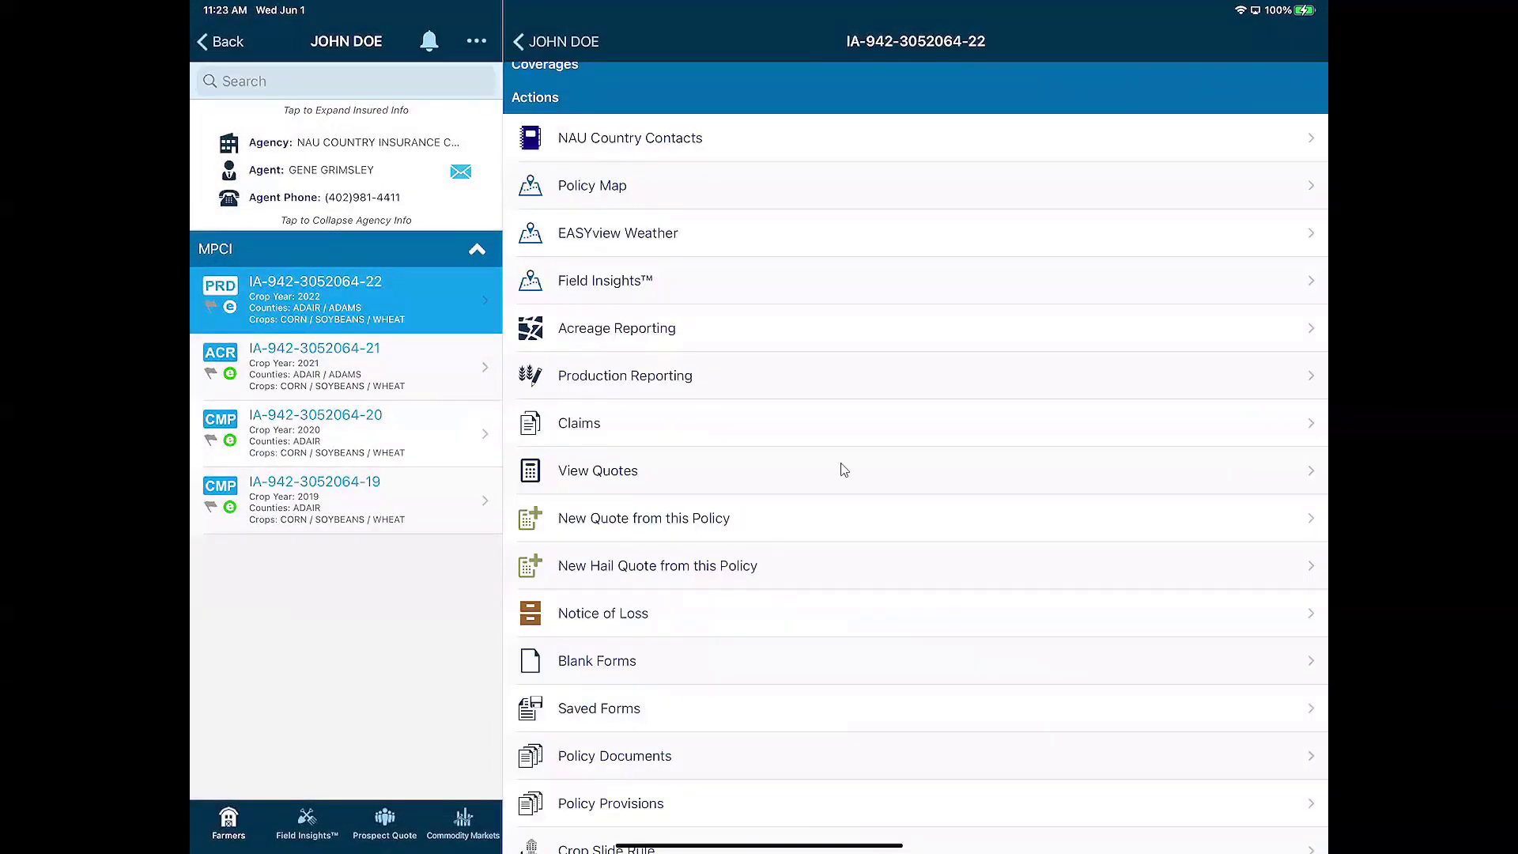
left_click(727, 395)
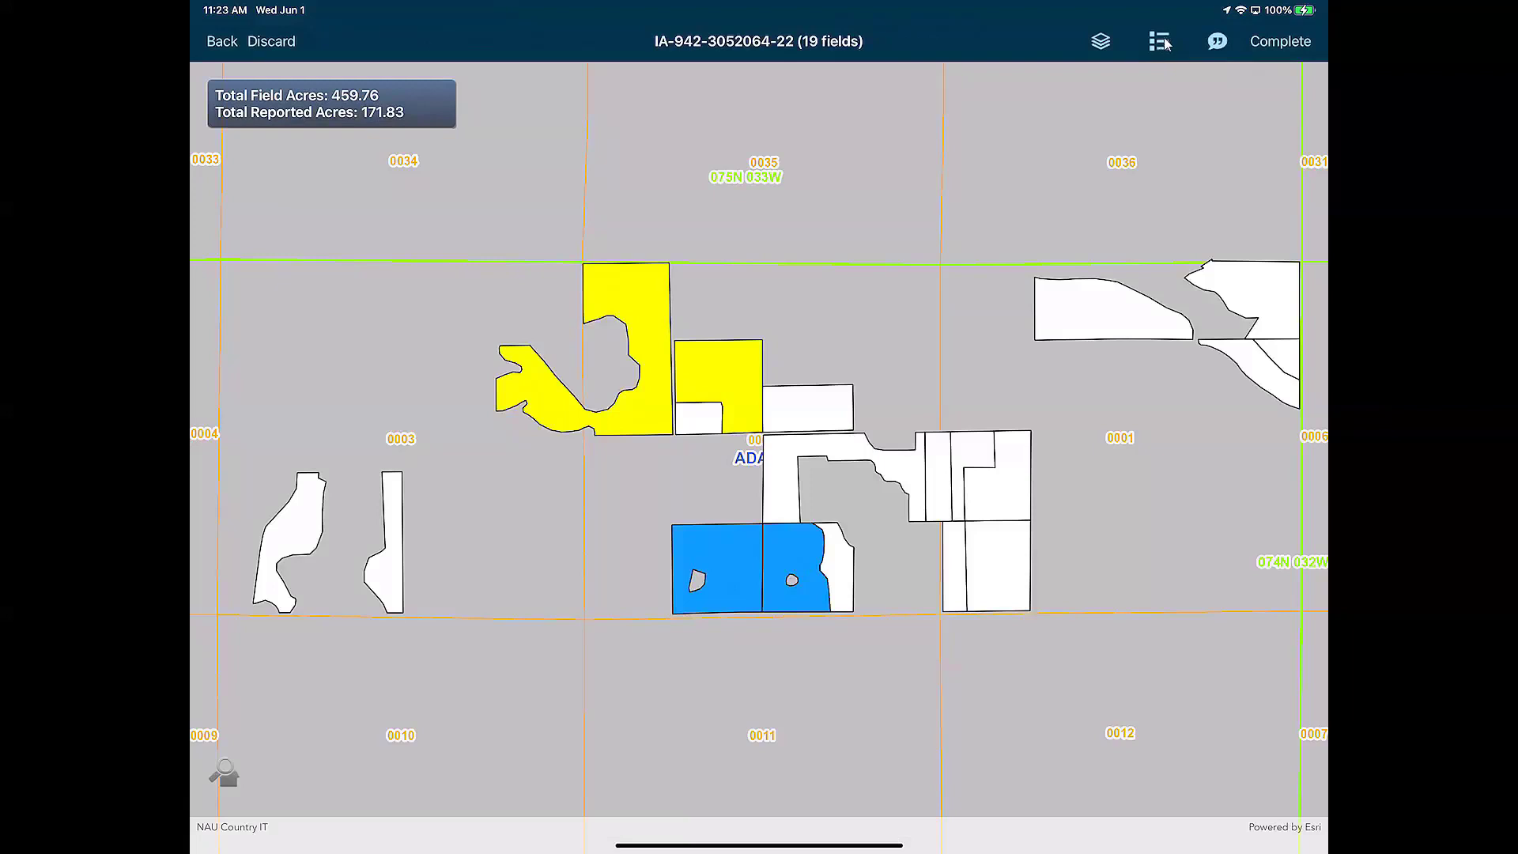
Show the Fields by Legal list and review field f14's acreage details
left_click(1165, 44)
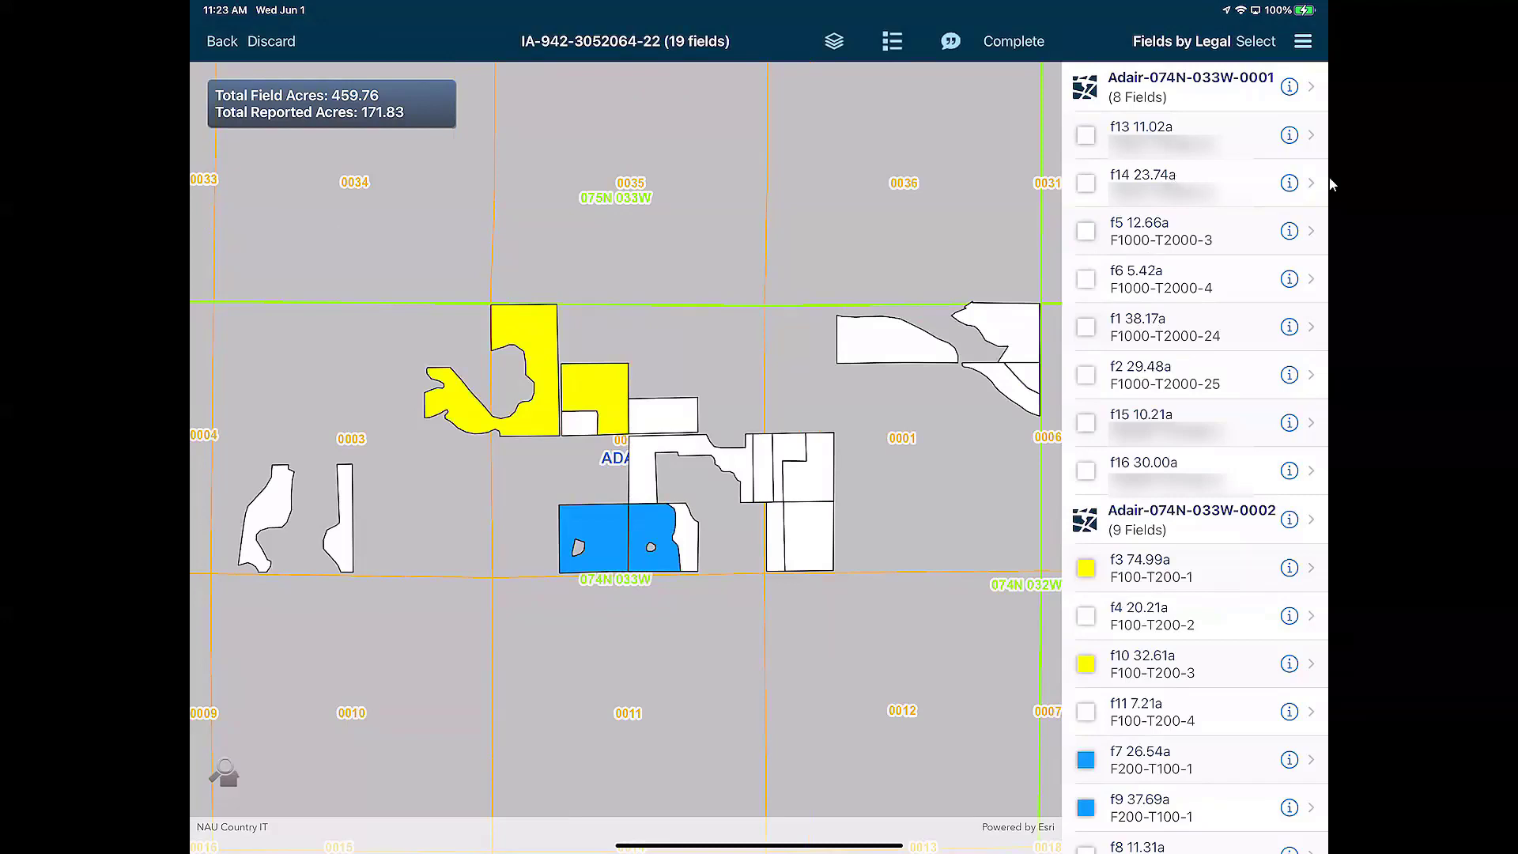
left_click(1289, 183)
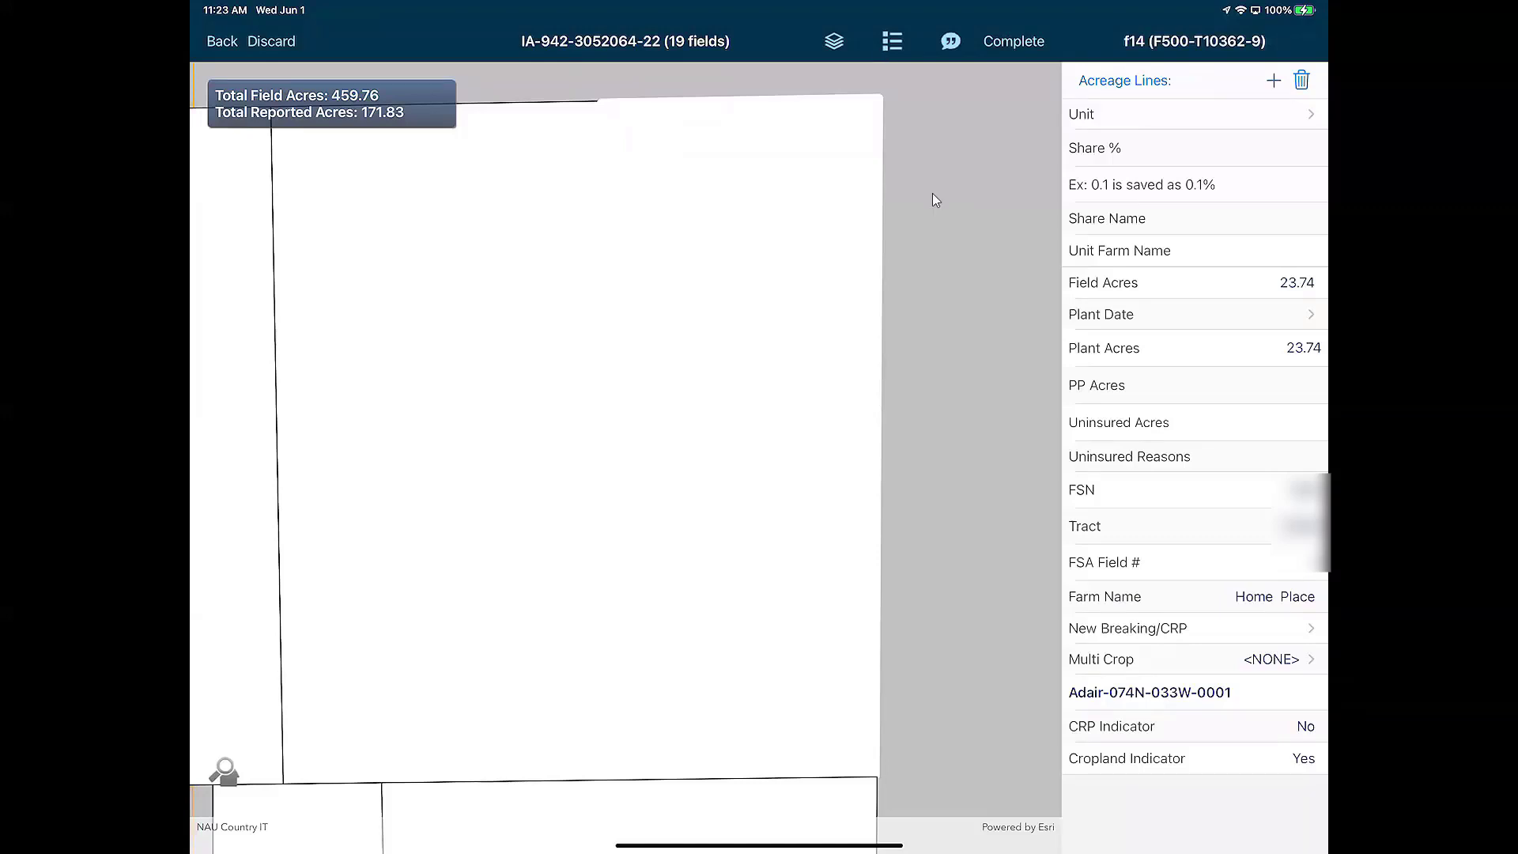
left_click(922, 386)
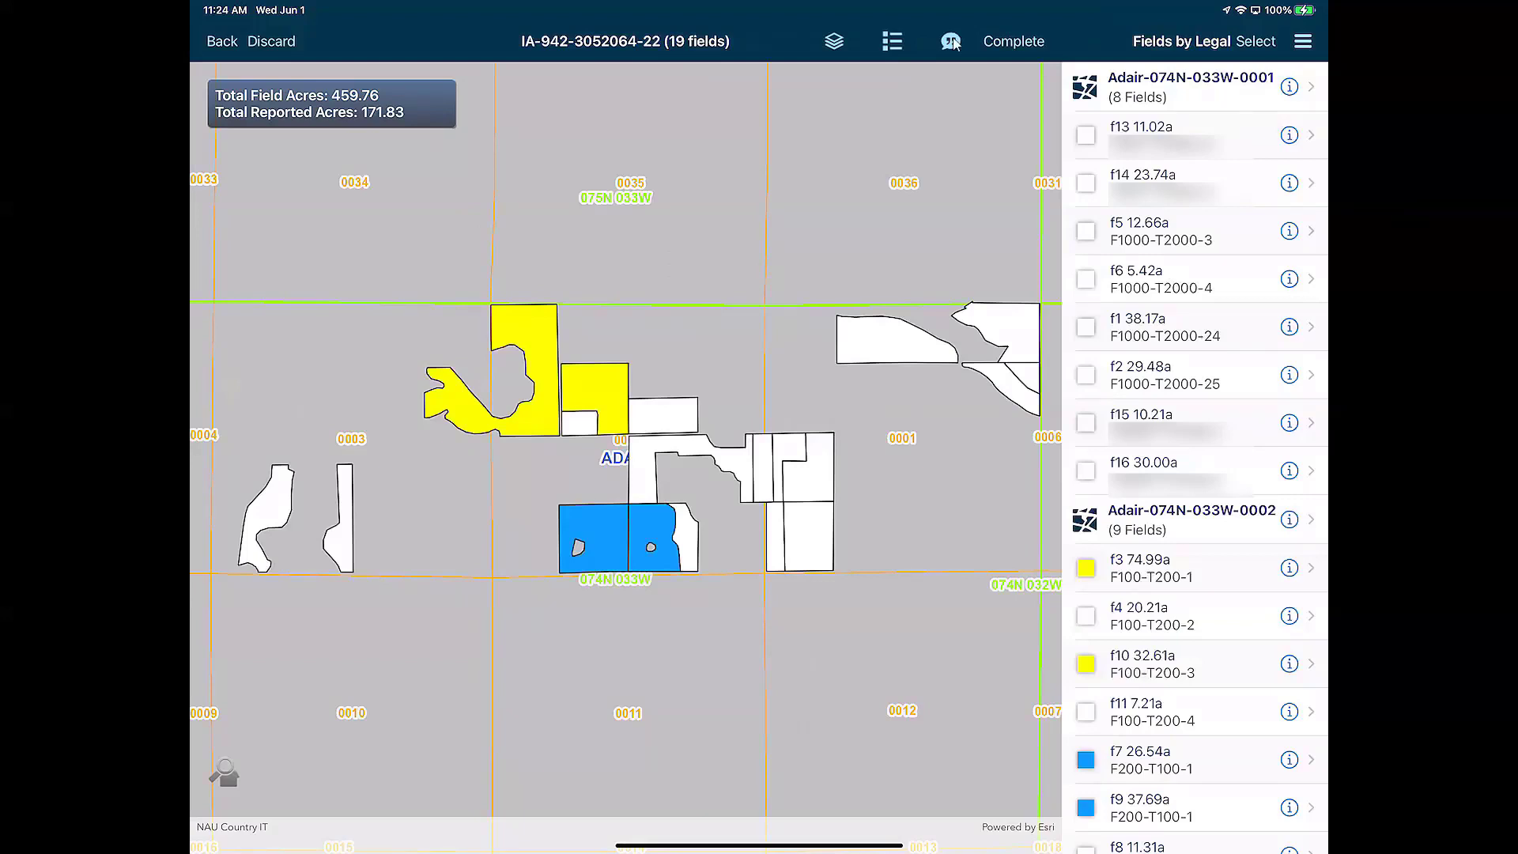
Complete the mapping and move past the Acreage Summary and Remarks pages
left_click(1015, 42)
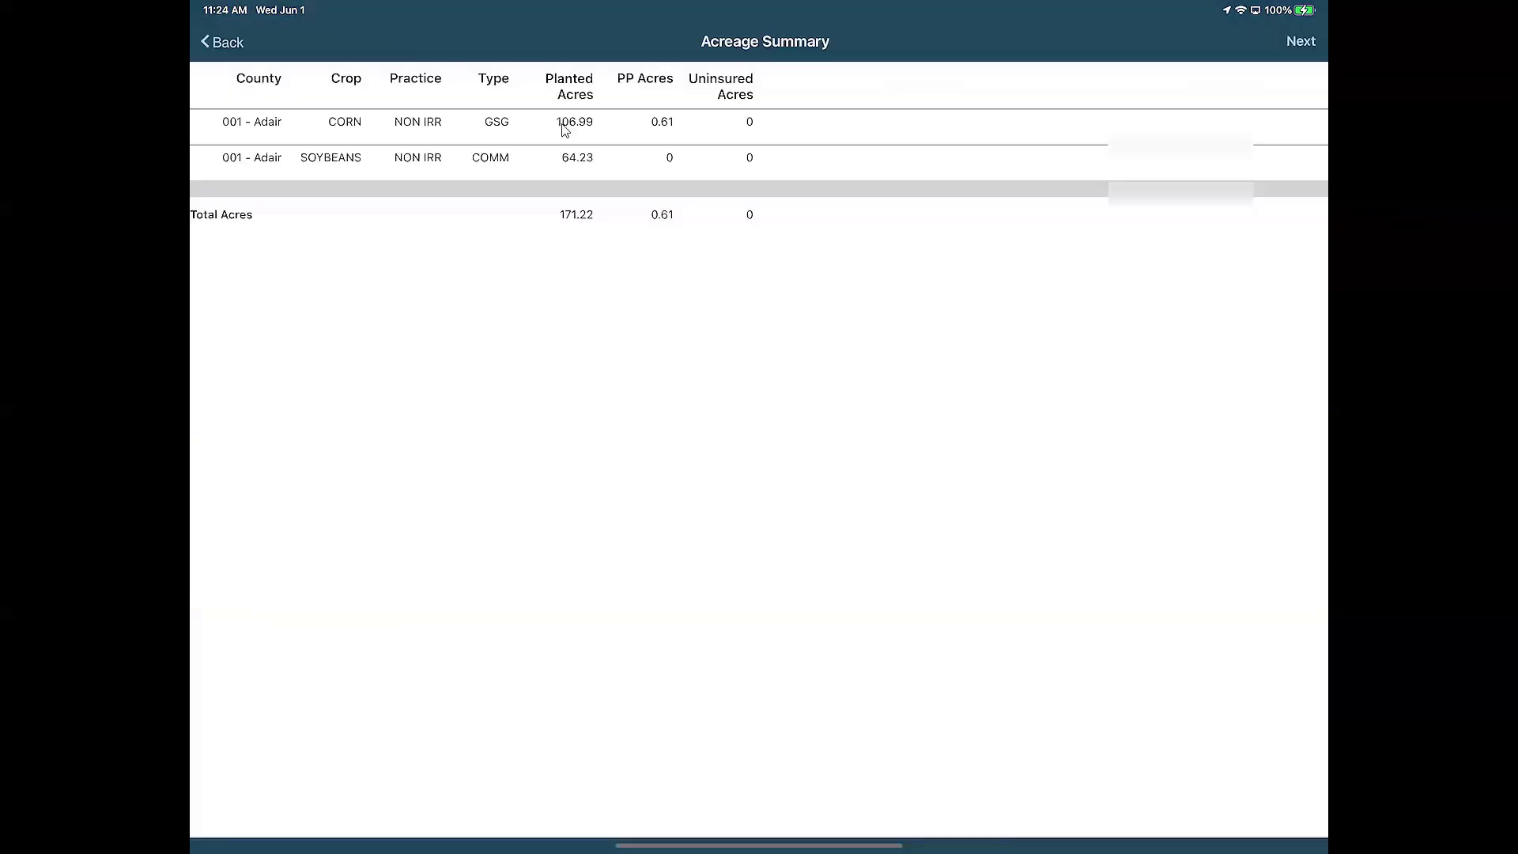
left_click(1300, 42)
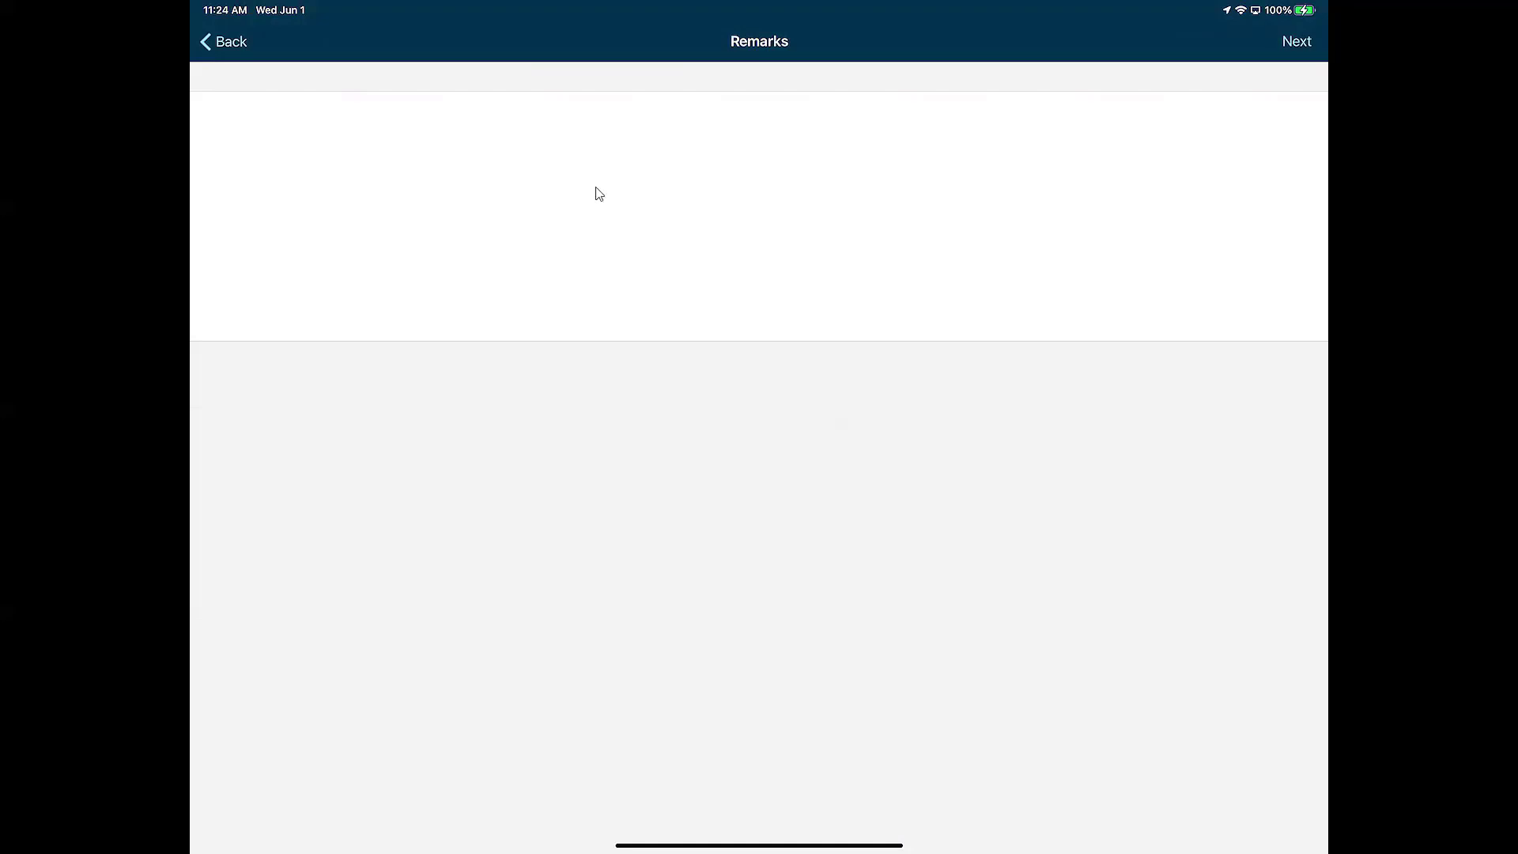
left_click(1296, 44)
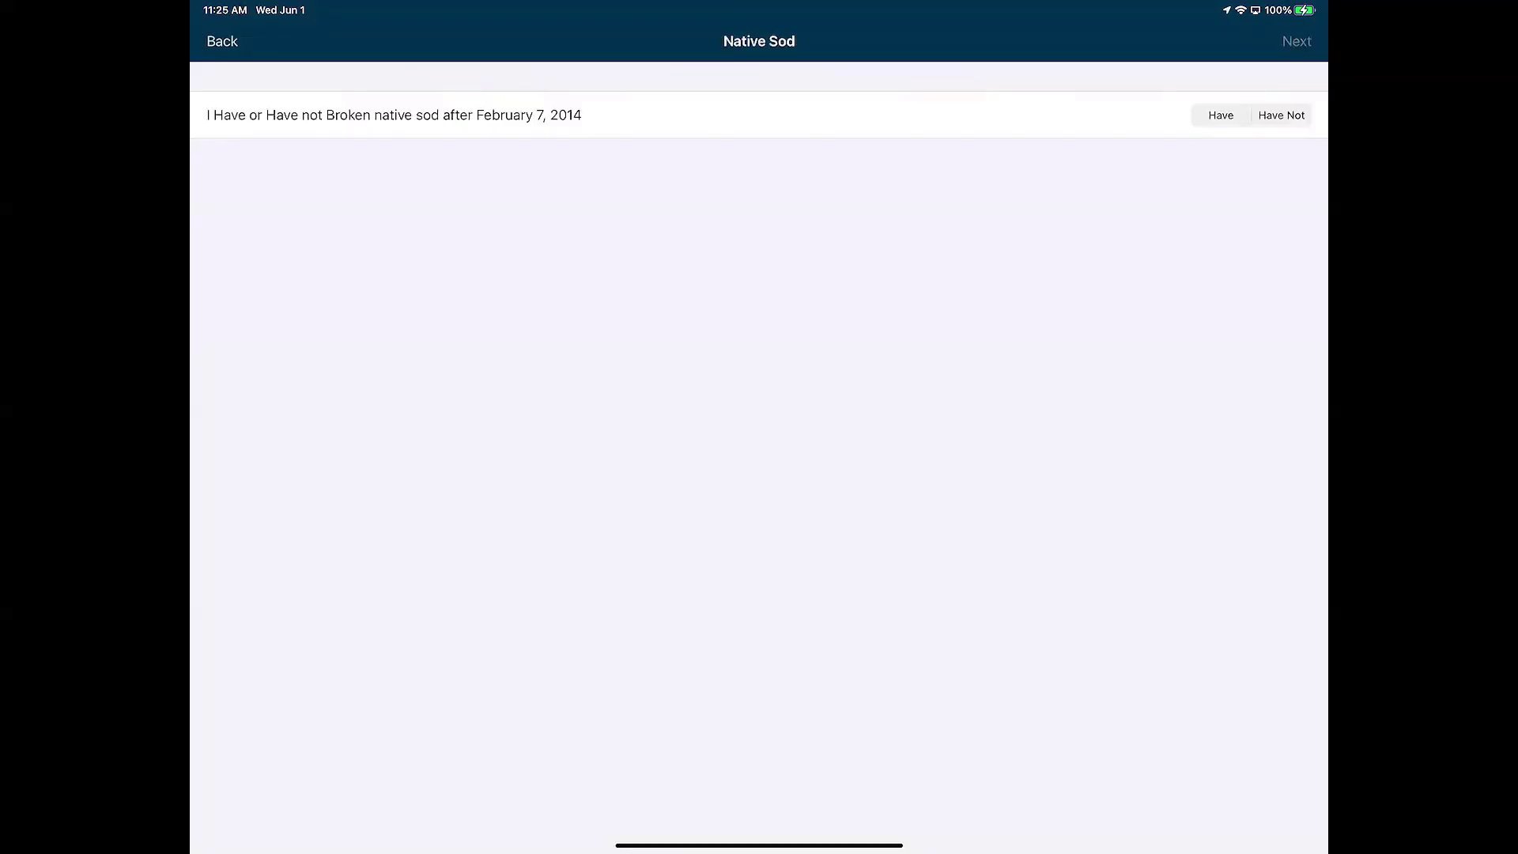
Answer Have Not for broken native sod and accept the insured statements
left_click(1281, 116)
left_click(1296, 41)
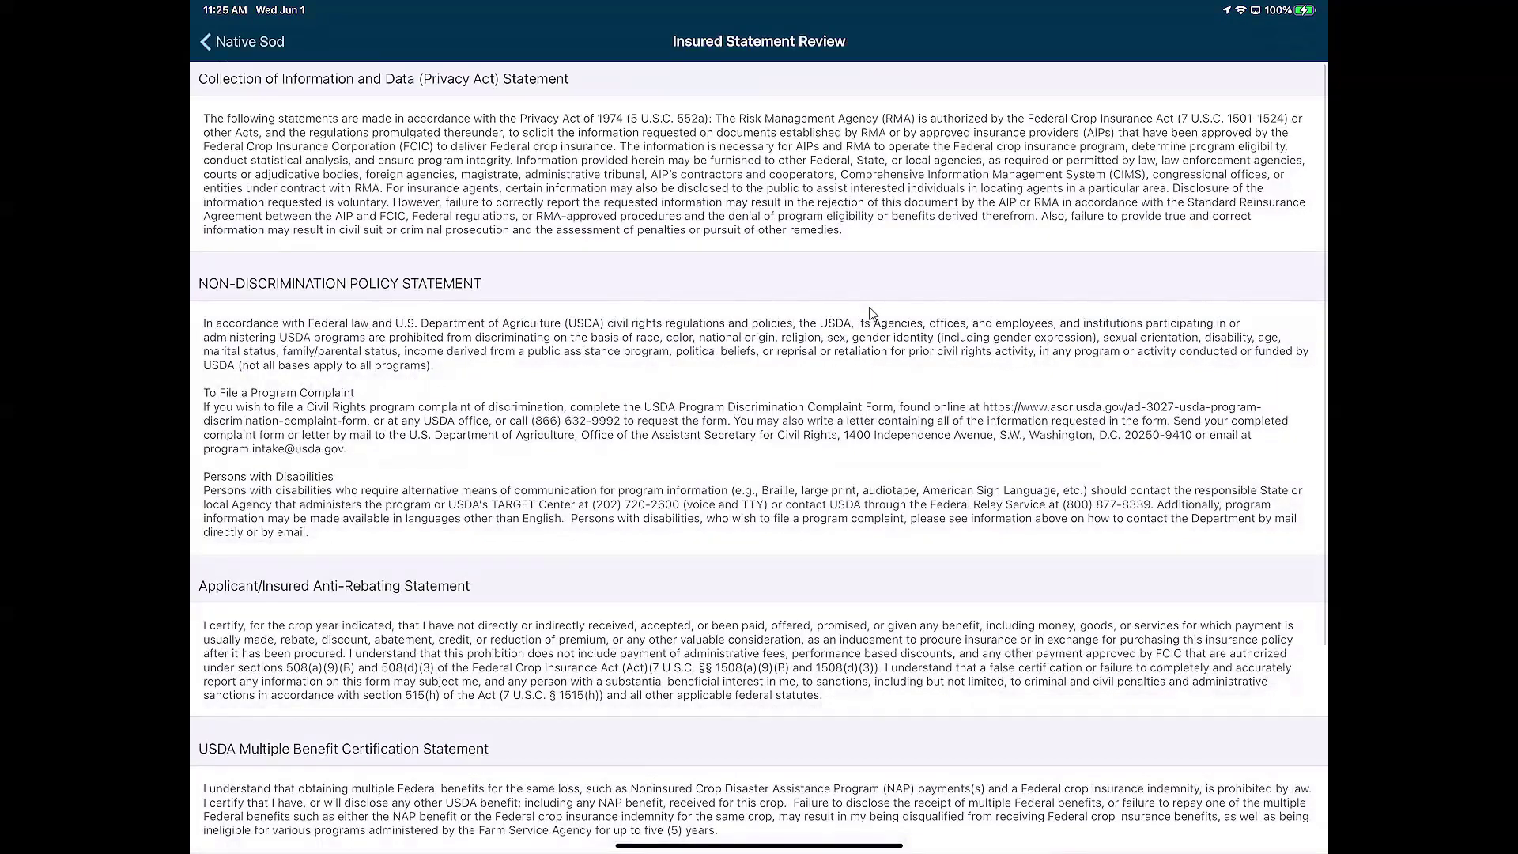
scroll(871, 313, "down", 5)
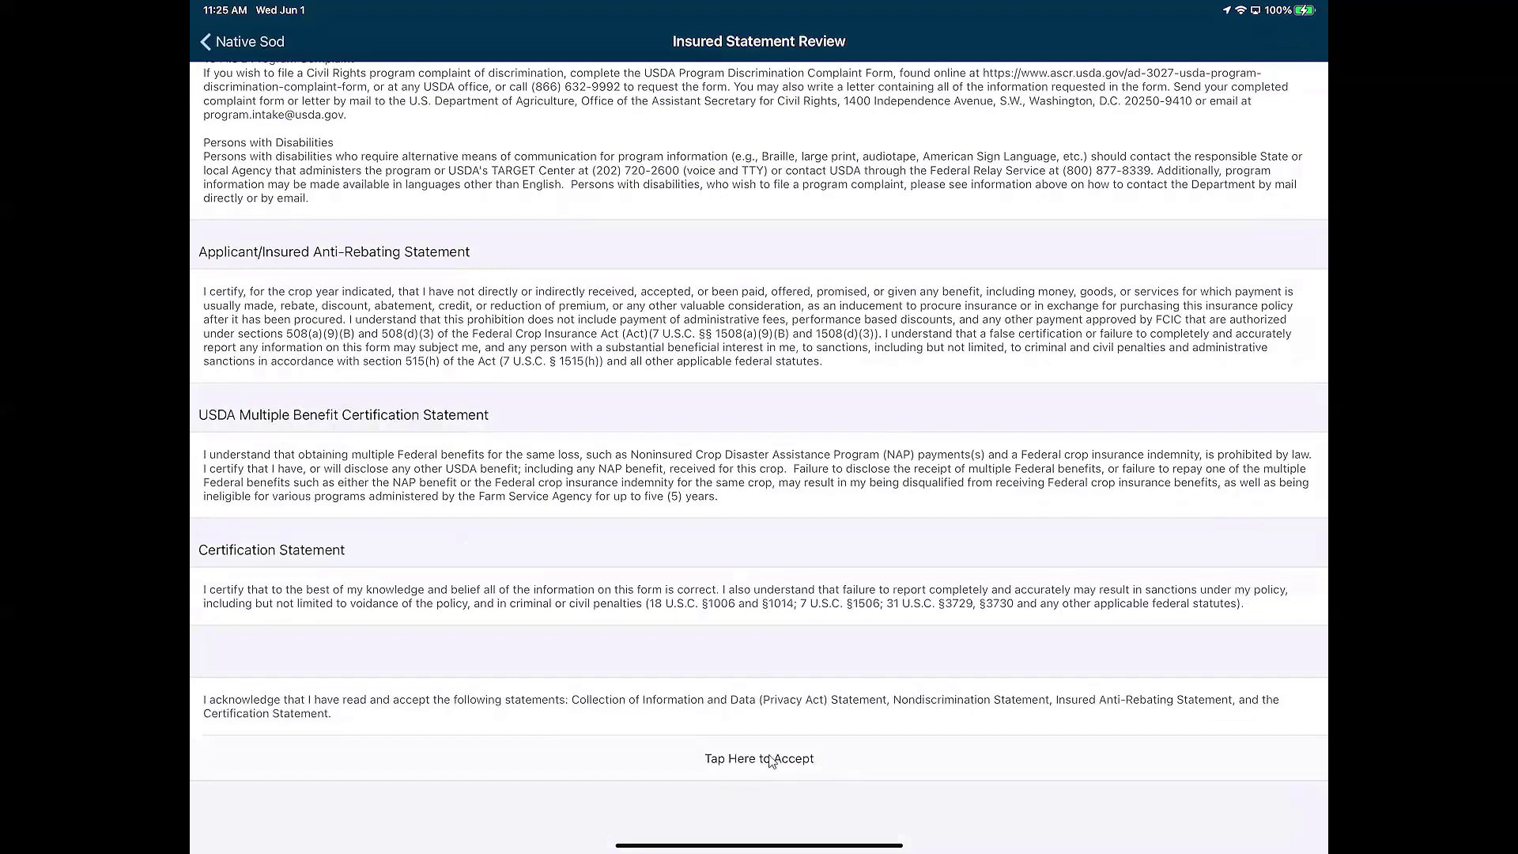
left_click(771, 760)
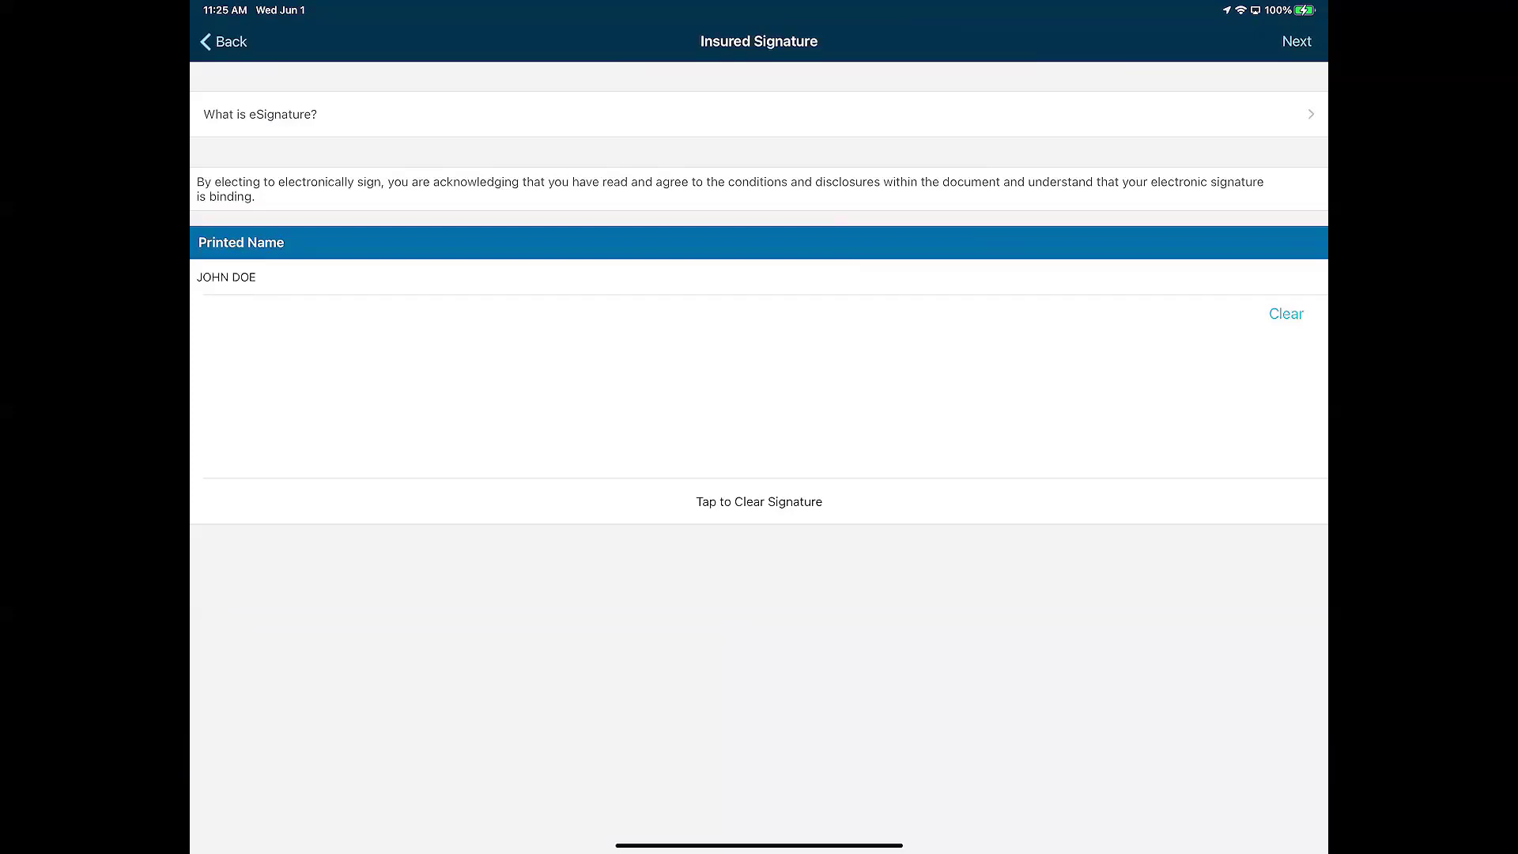
Capture the insured's signature, redrawing it after clearing, and proceed to the Agent Statement Review
mouse_move(540, 439)
left_mouse_down()
mouse_move(708, 381)
mouse_move(899, 427)
left_mouse_up()
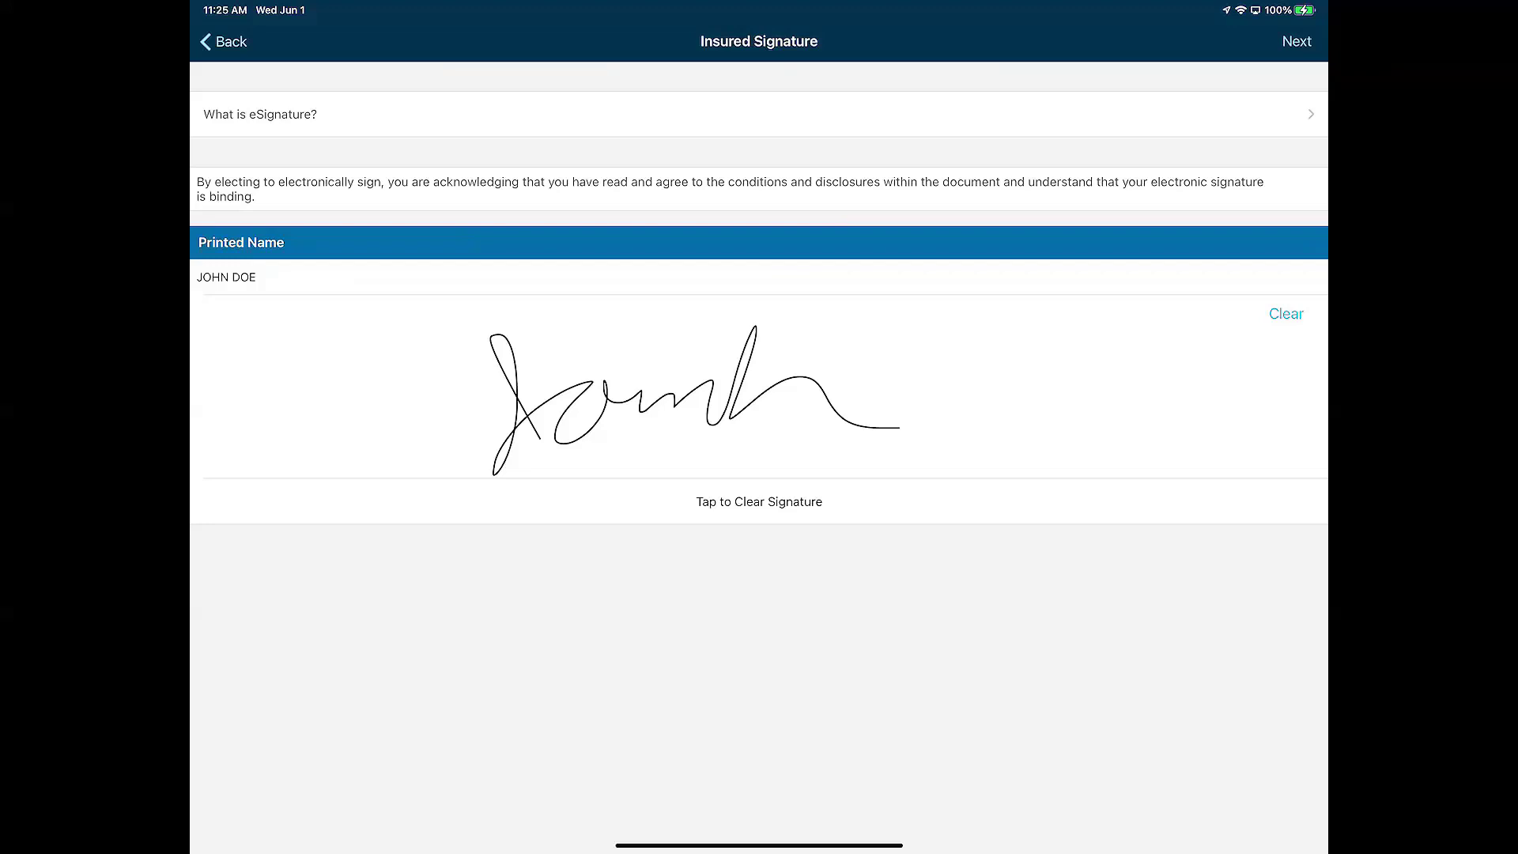
left_click(1286, 313)
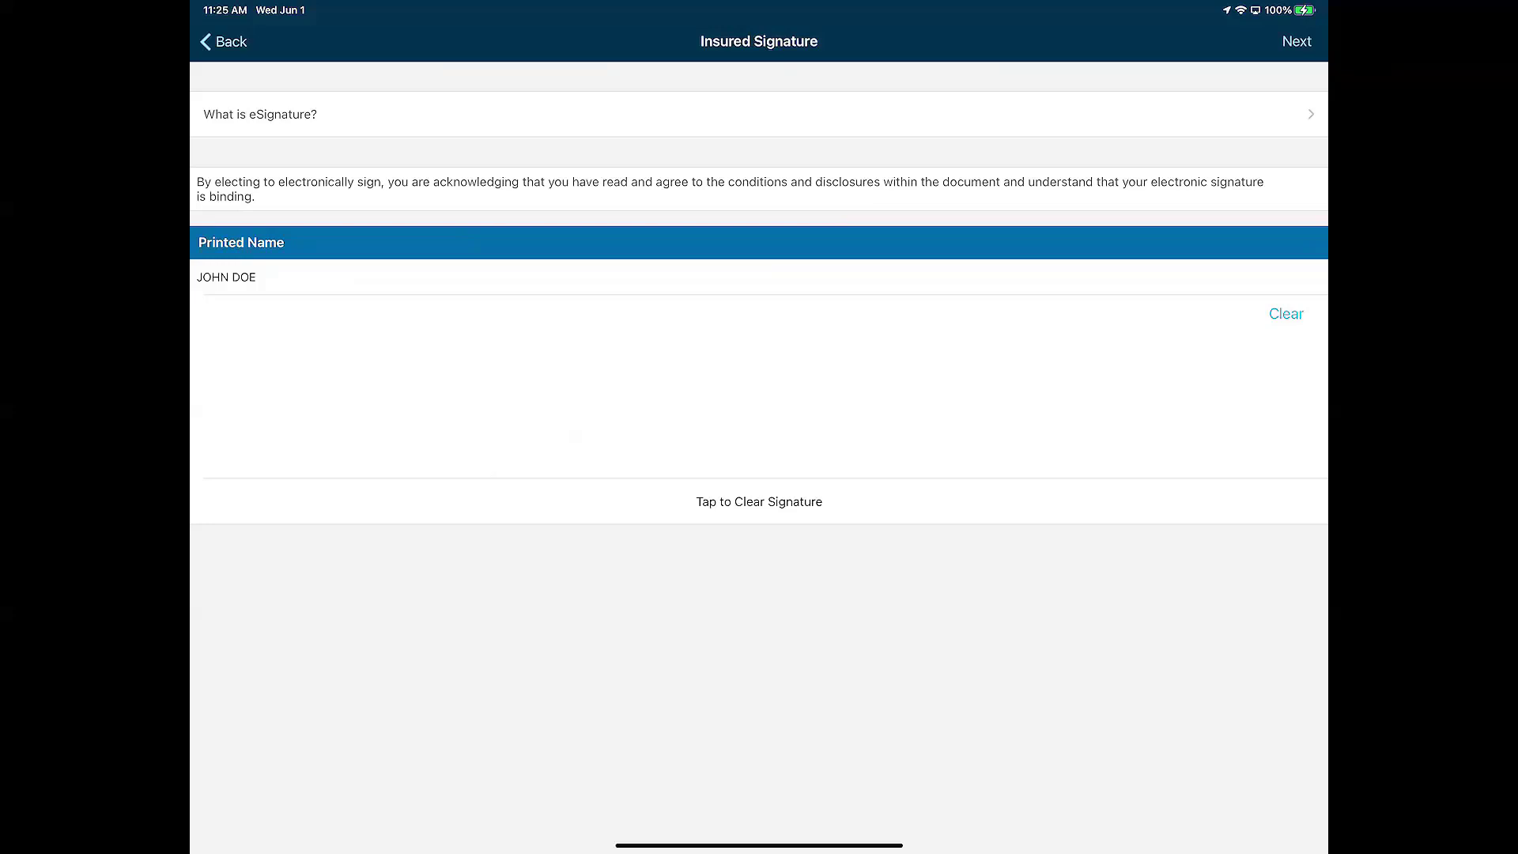
mouse_move(360, 460)
left_mouse_down()
mouse_move(467, 382)
mouse_move(571, 362)
left_mouse_up()
left_click_drag(571, 362, 604, 417)
mouse_move(662, 421)
left_mouse_down()
mouse_move(818, 381)
mouse_move(1015, 373)
left_mouse_up()
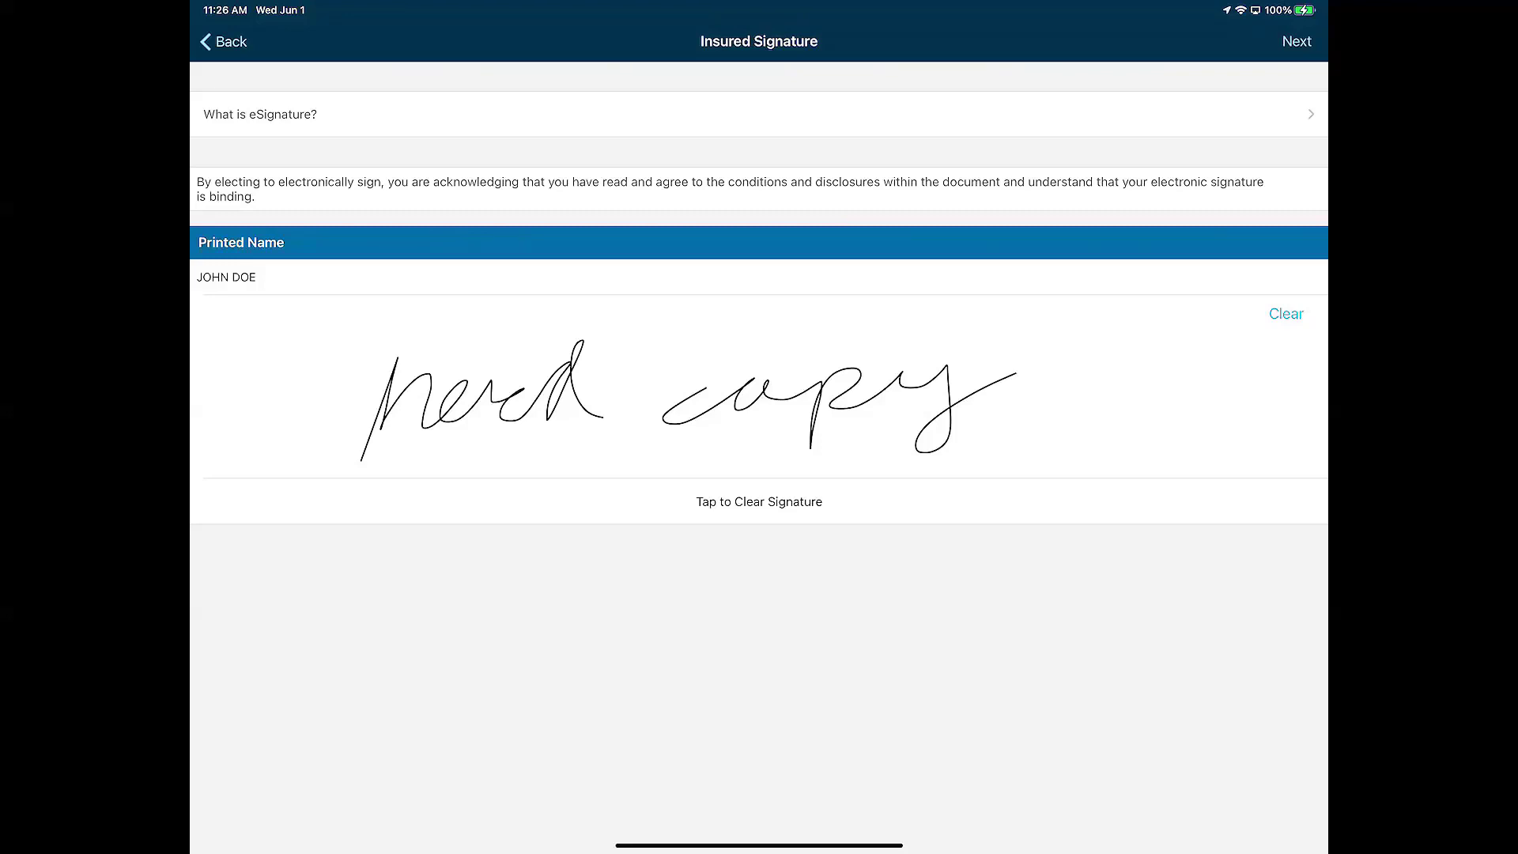
left_click(1286, 313)
mouse_move(607, 341)
left_mouse_down()
mouse_move(689, 381)
mouse_move(907, 403)
left_mouse_up()
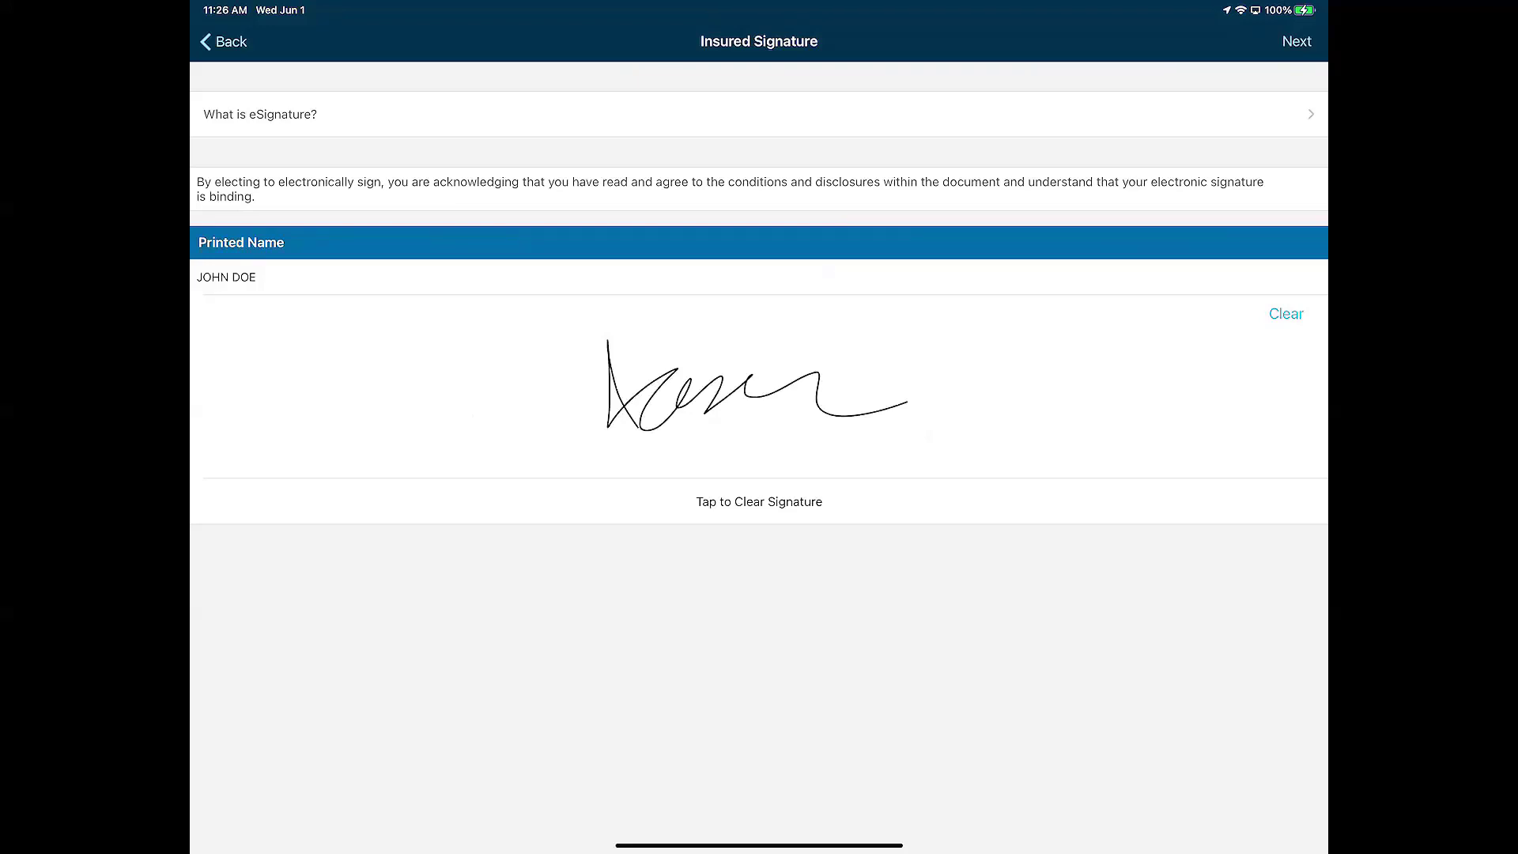
left_click(1297, 41)
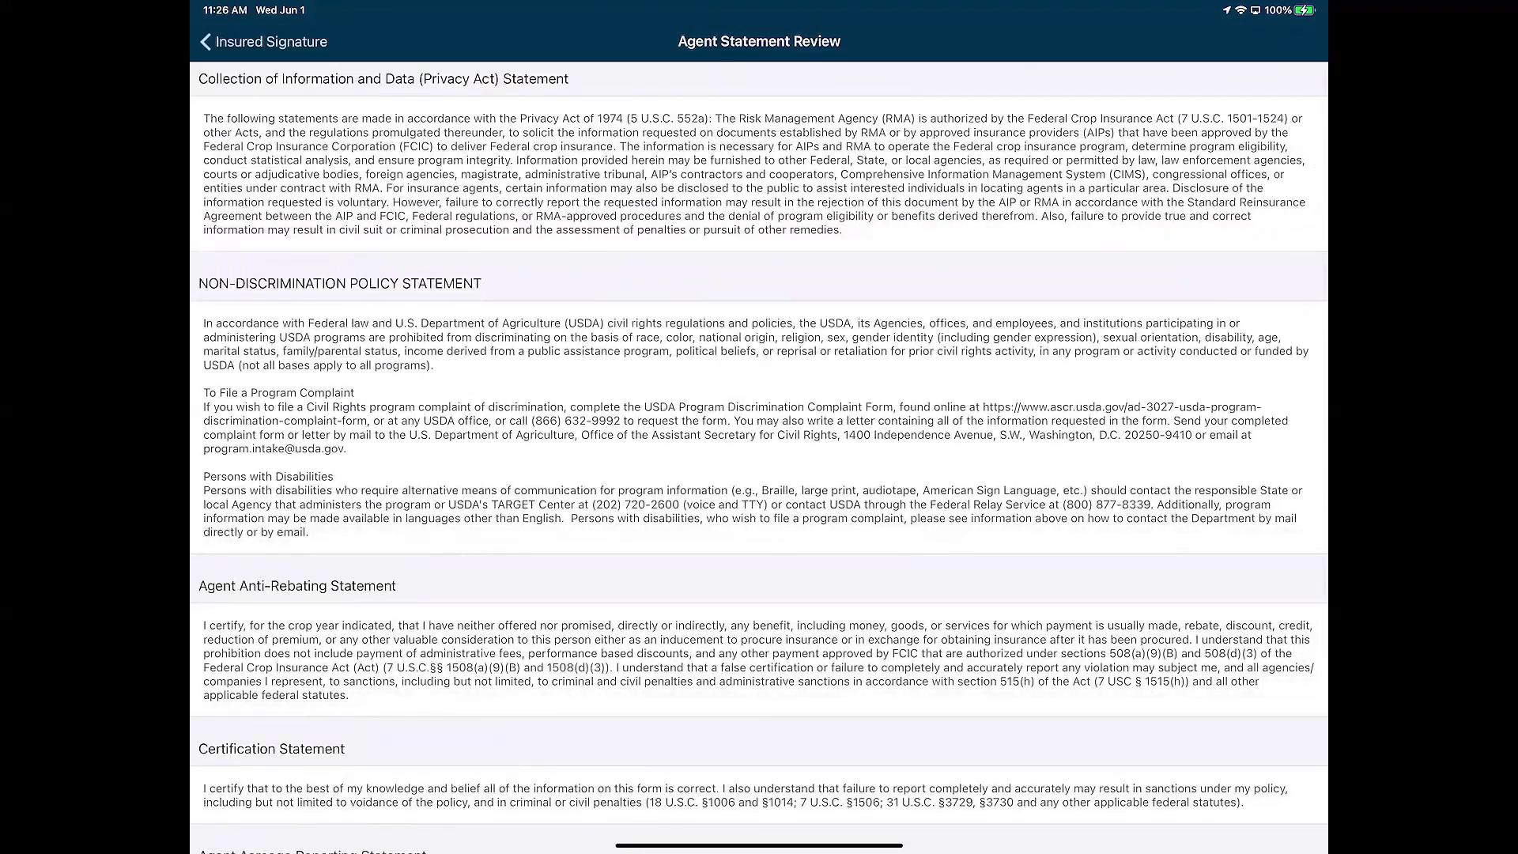
Accept the agent statements after review, sign as agent in the signature pad, and proceed to MARS submission
scroll(759, 458, "down", 4)
left_click_drag(814, 433, 917, 403)
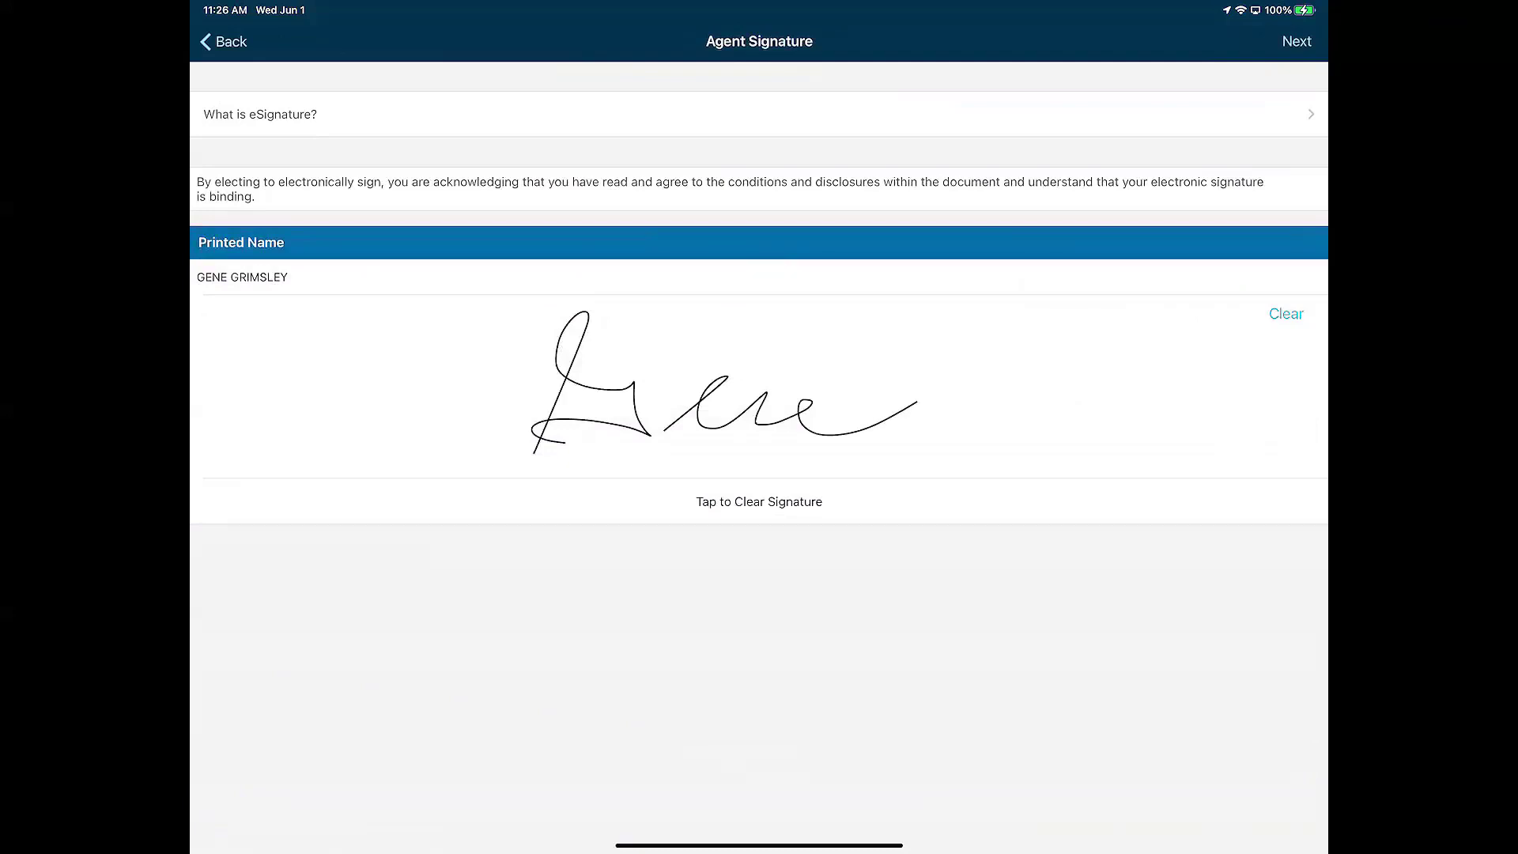
left_click(1296, 41)
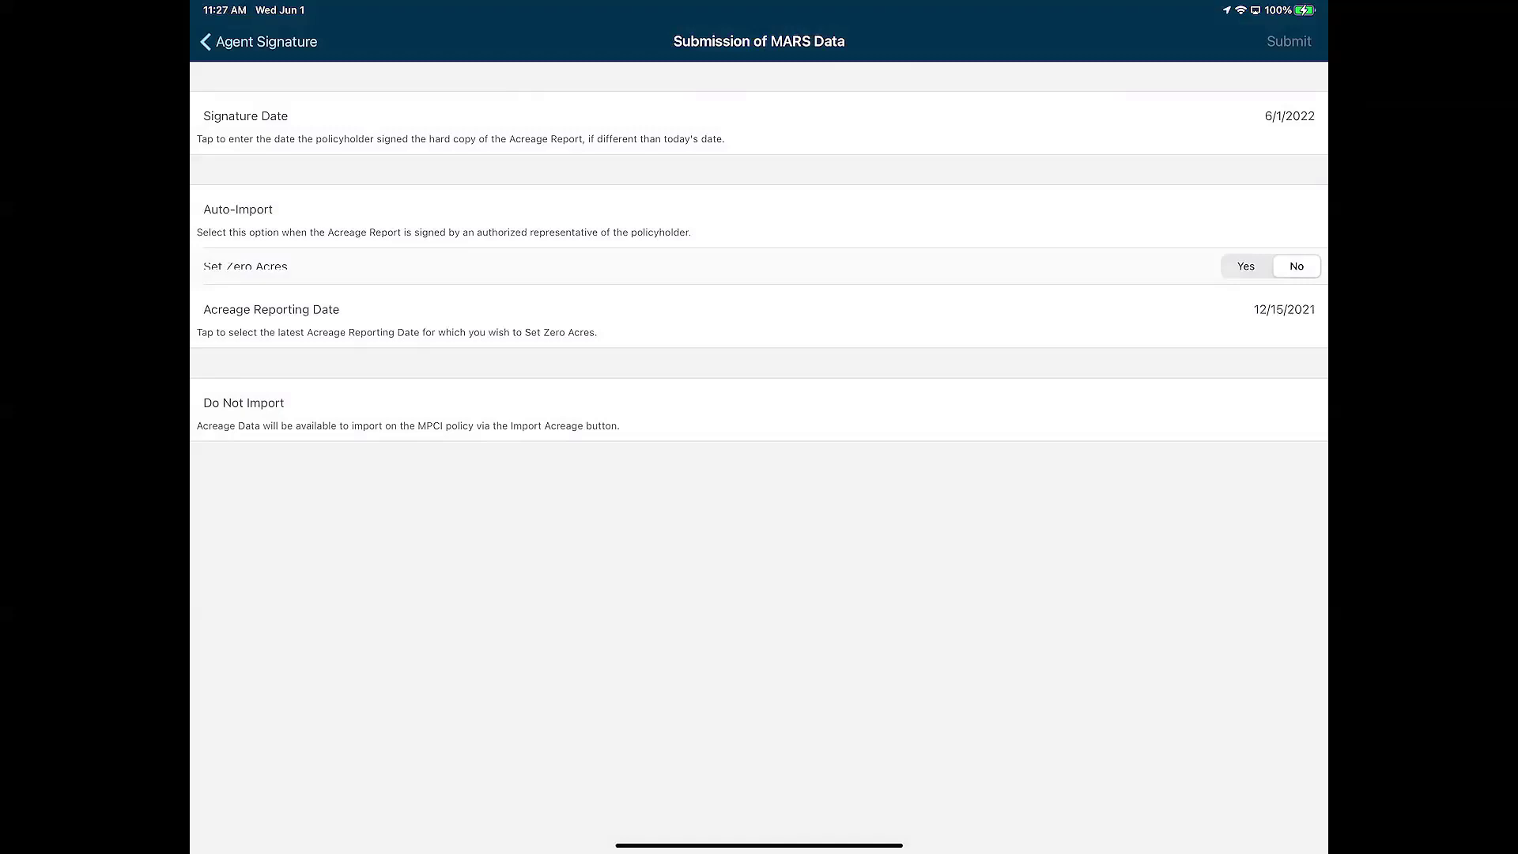
left_click(1227, 215)
left_click(997, 405)
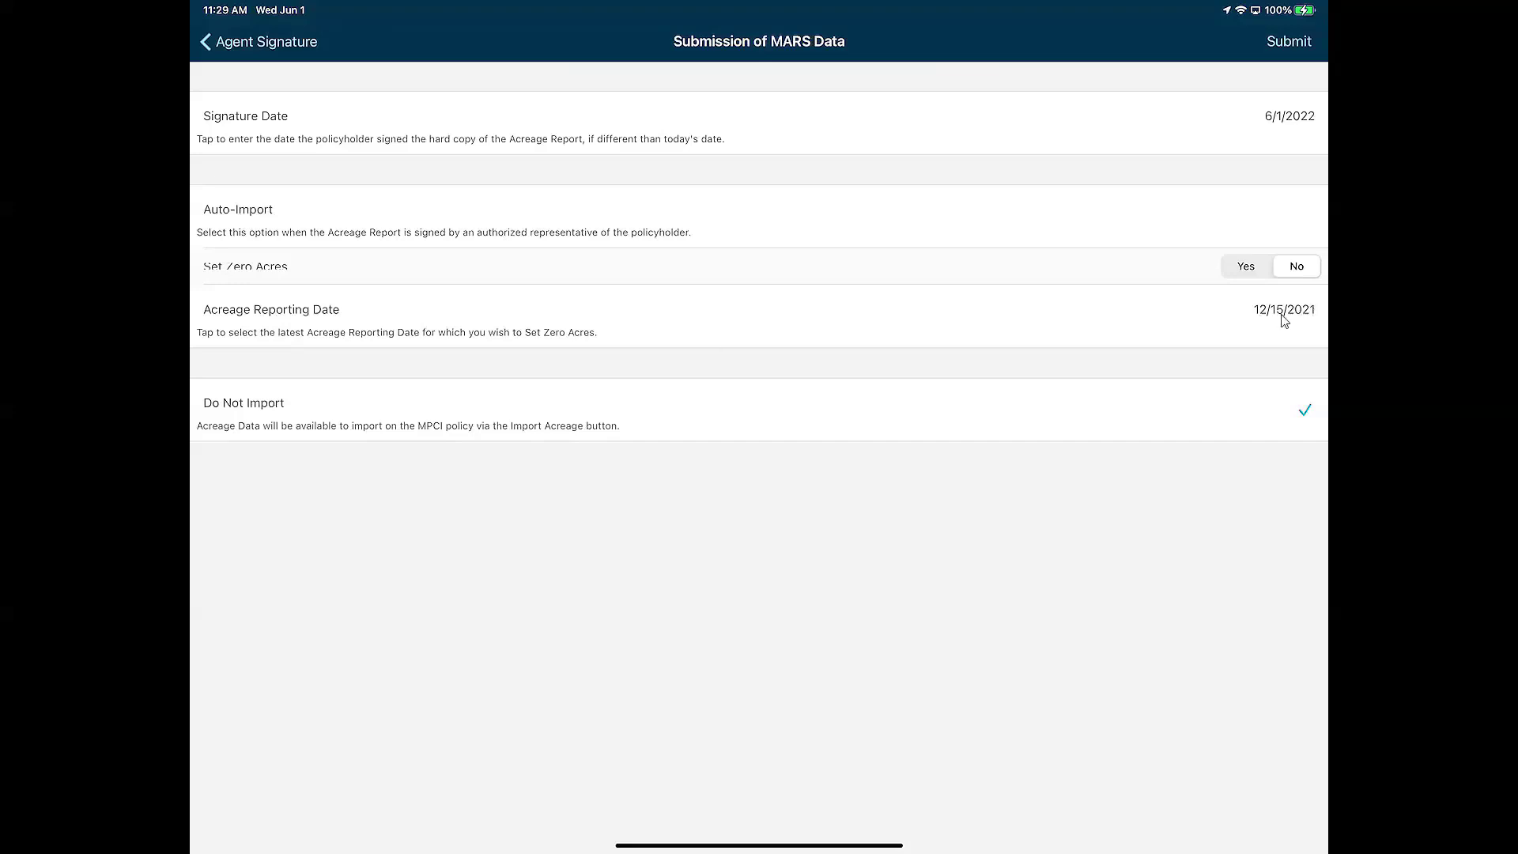
Keep the acreage reporting date at 12/15/2021 and return to the Agent Signature page
left_click(1283, 316)
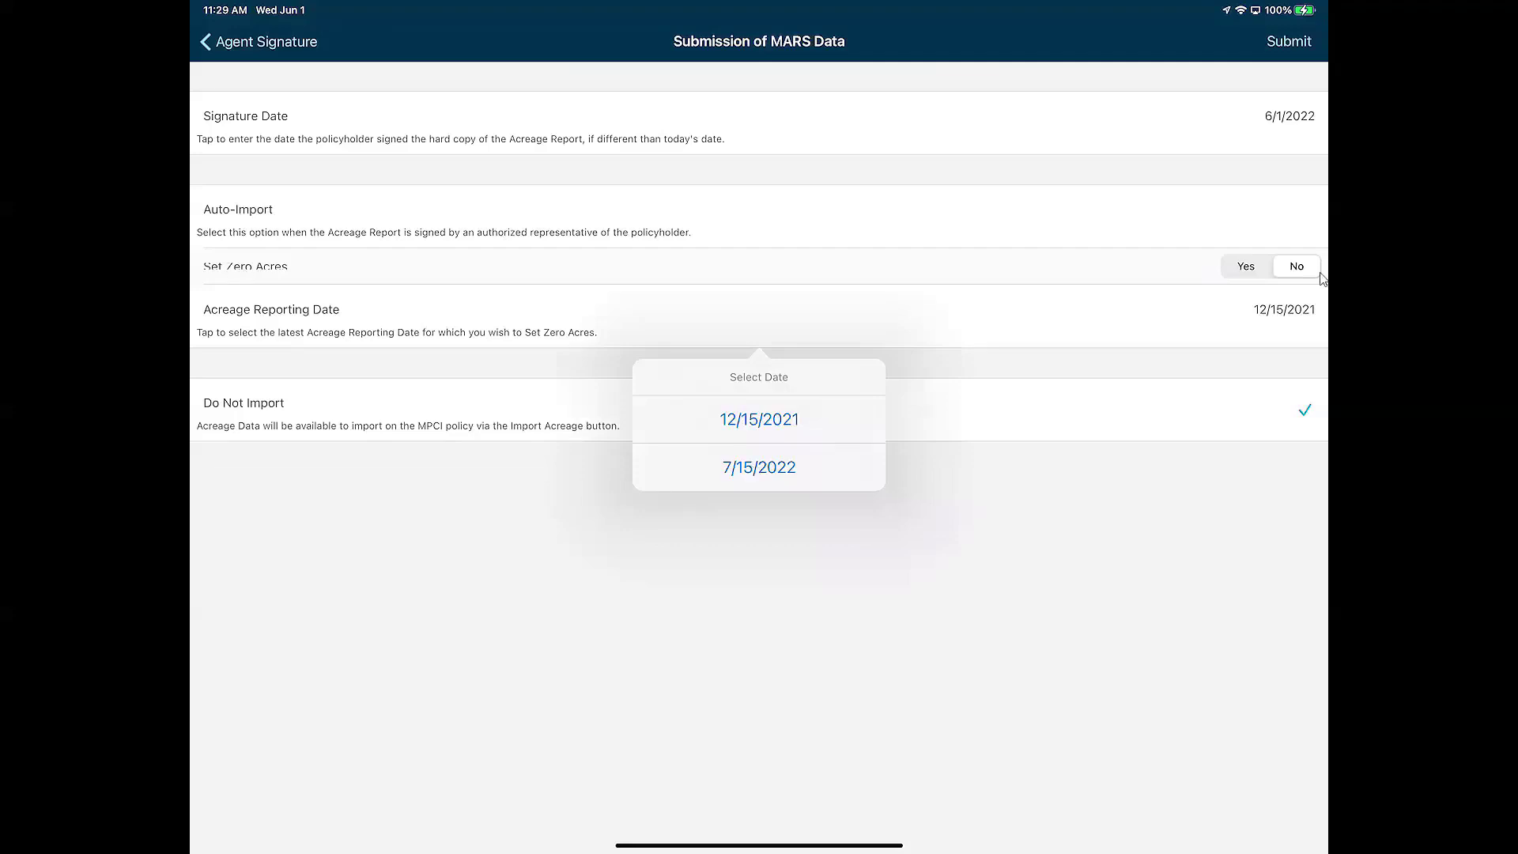
left_click(877, 607)
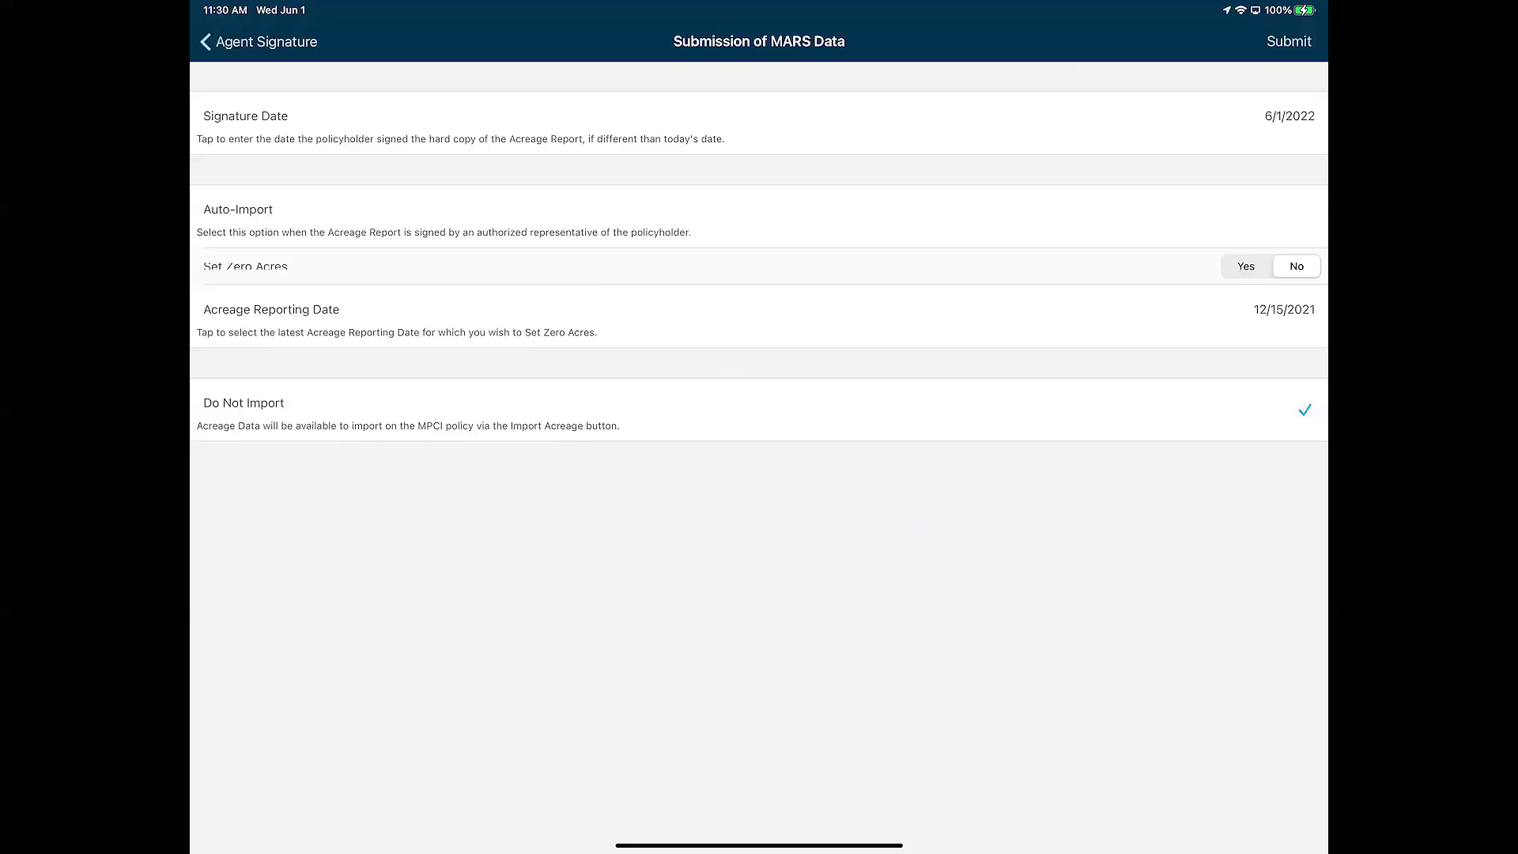
left_click(261, 41)
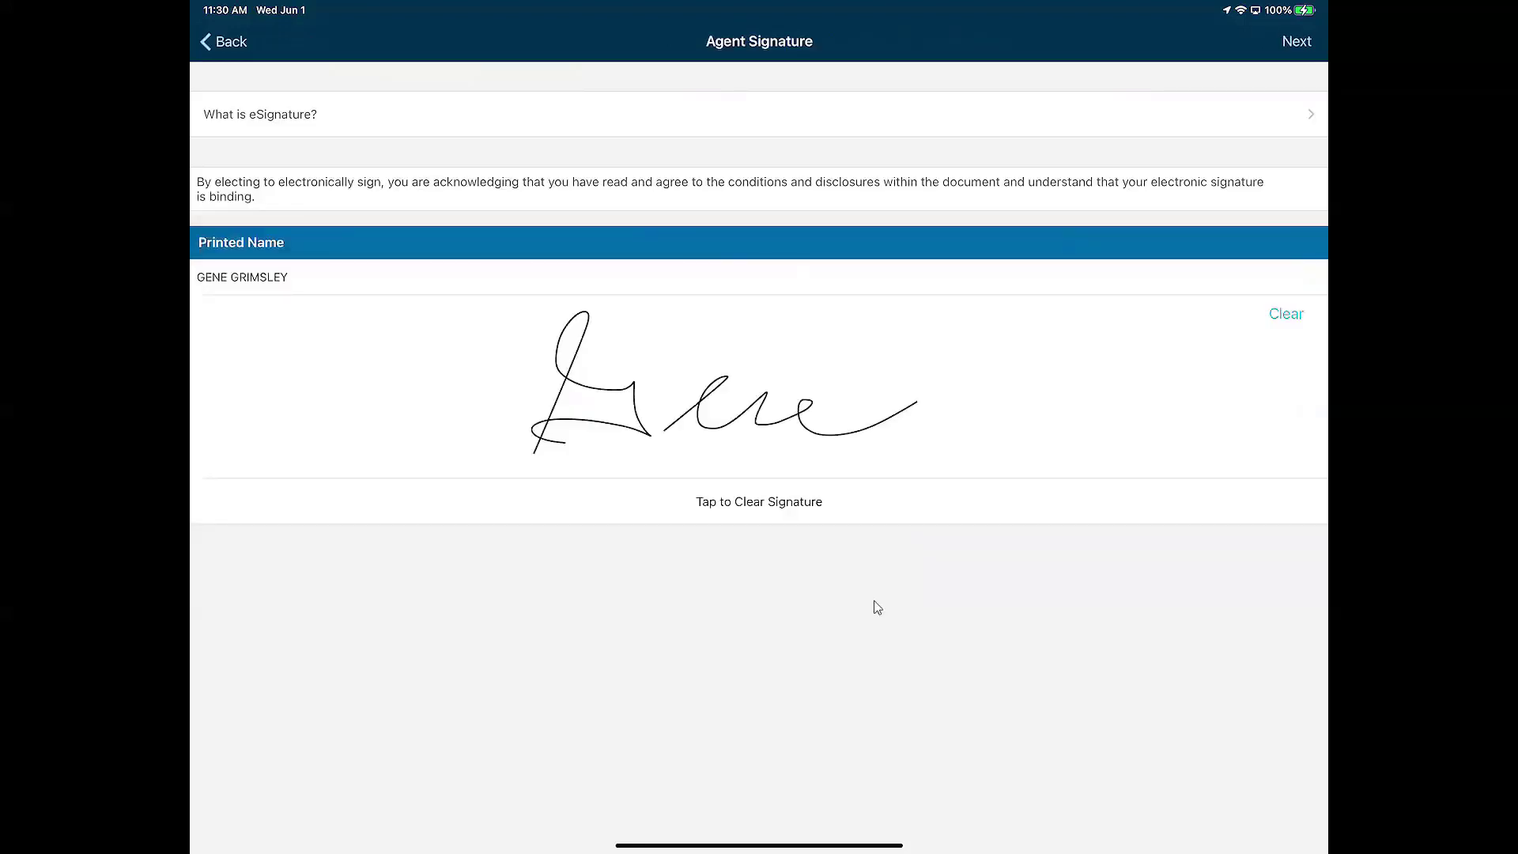
Hide the AirServer mirror, then Endorse Policy on the 2022 crop policy via Import Acreage
left_click(225, 41)
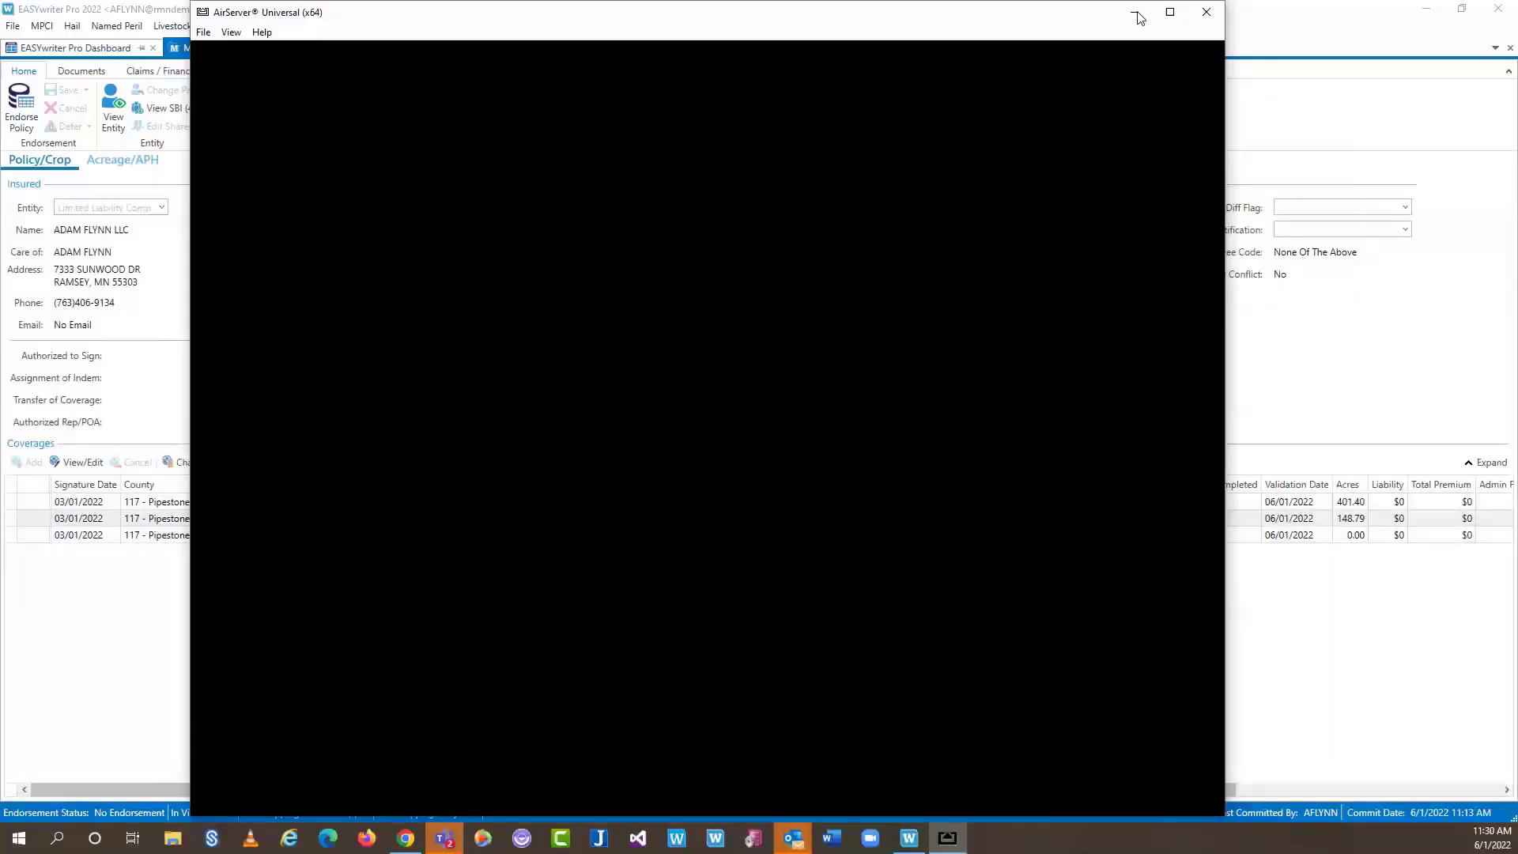
left_click(1136, 13)
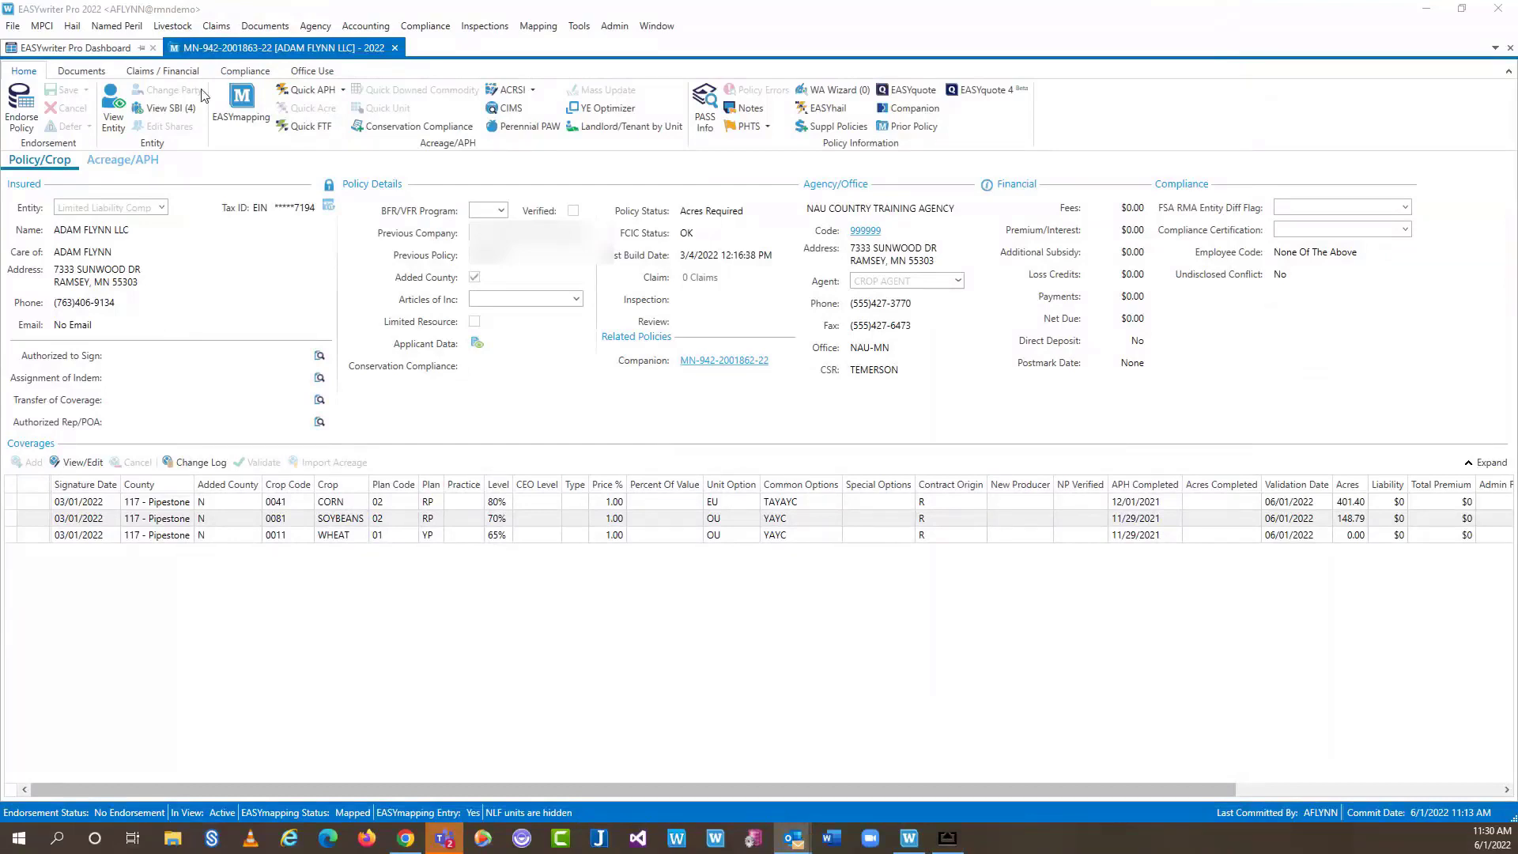
left_click(15, 101)
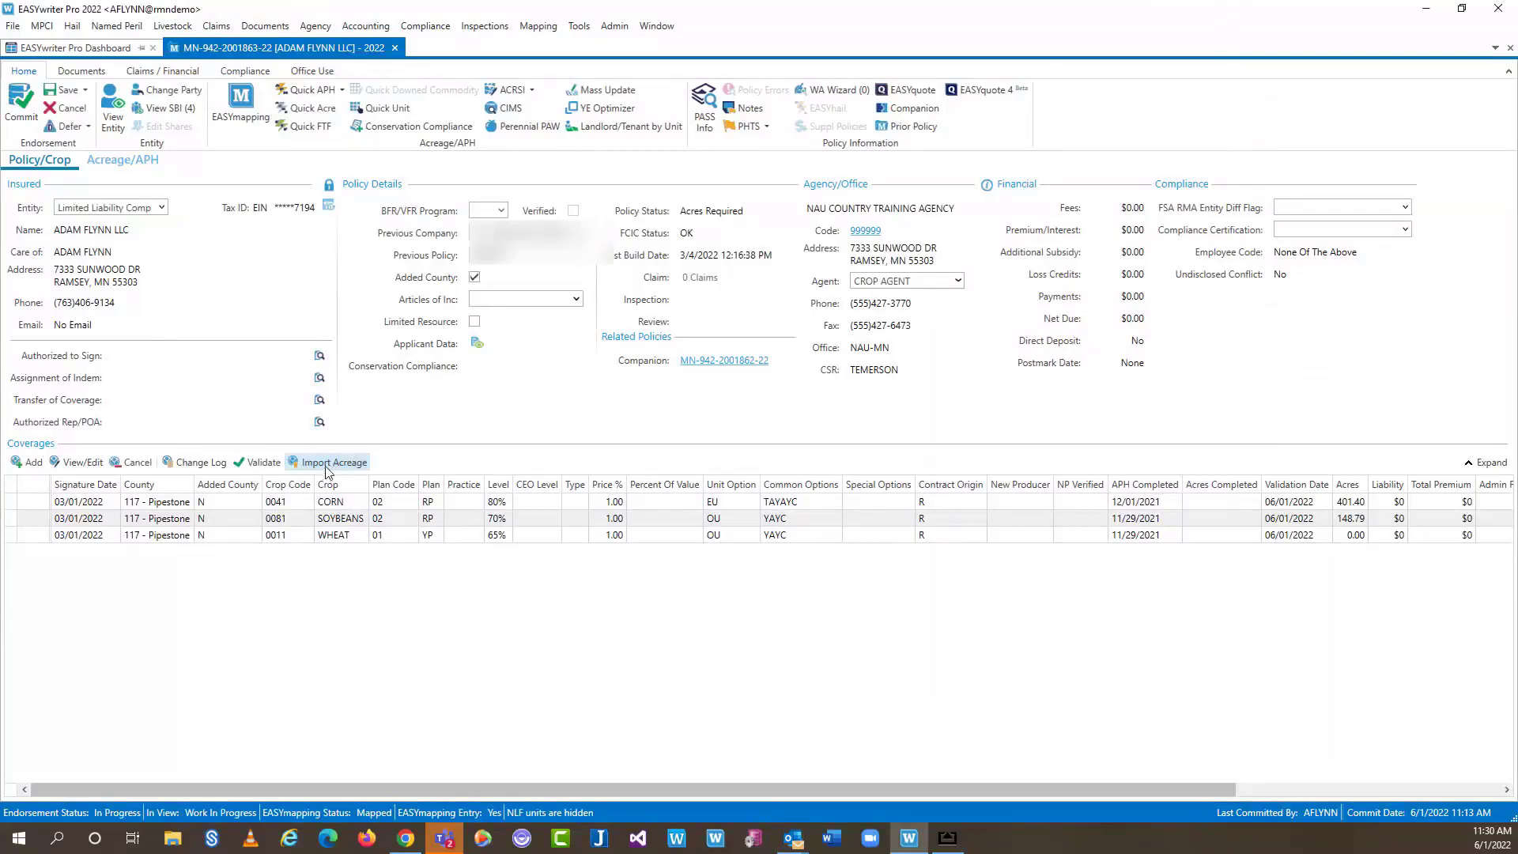
left_click(329, 467)
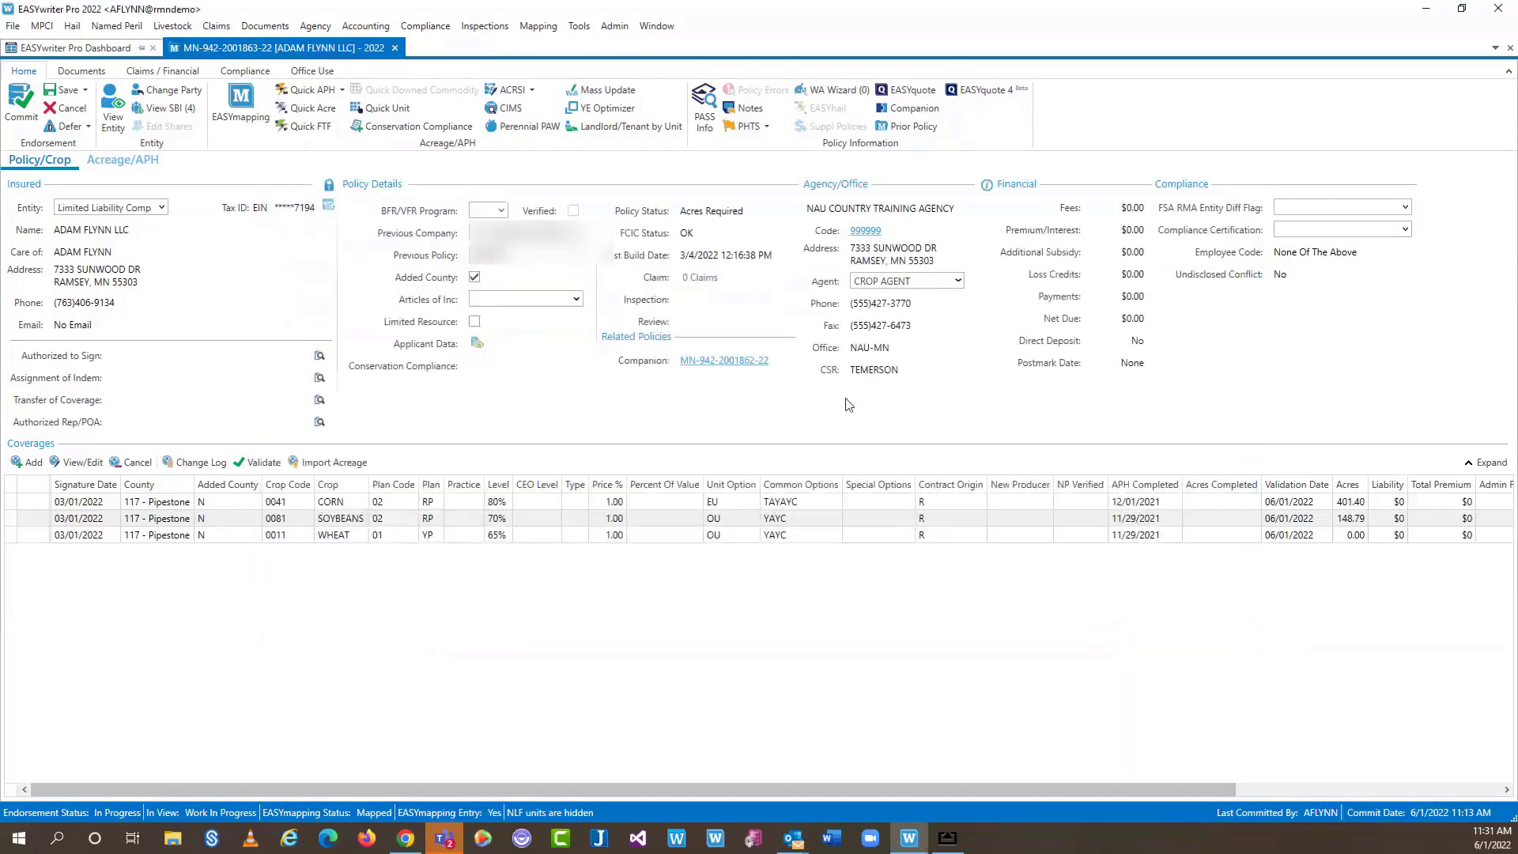
left_click(241, 102)
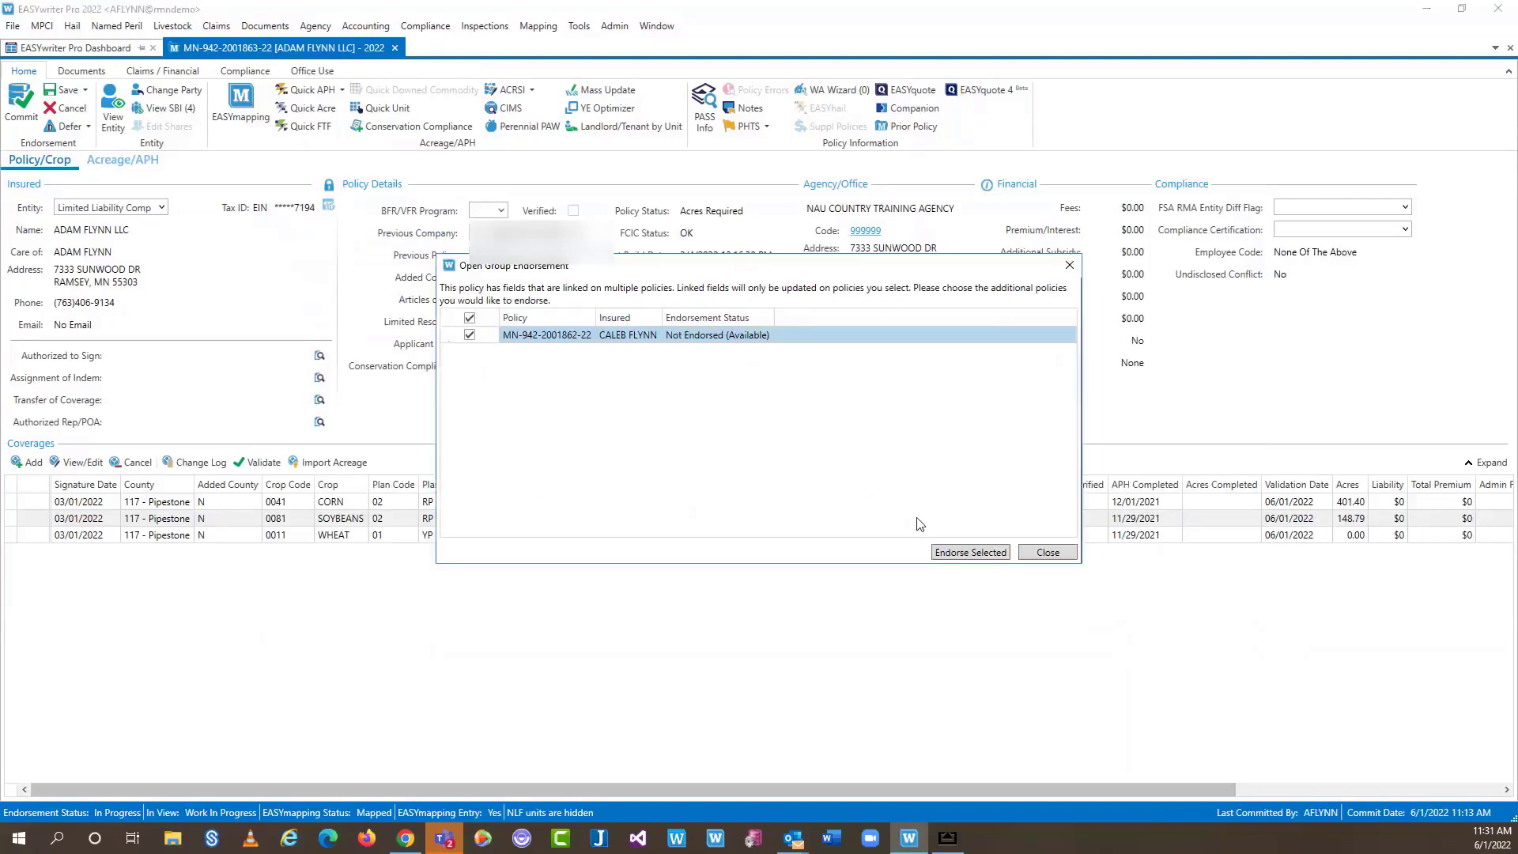
left_click(970, 552)
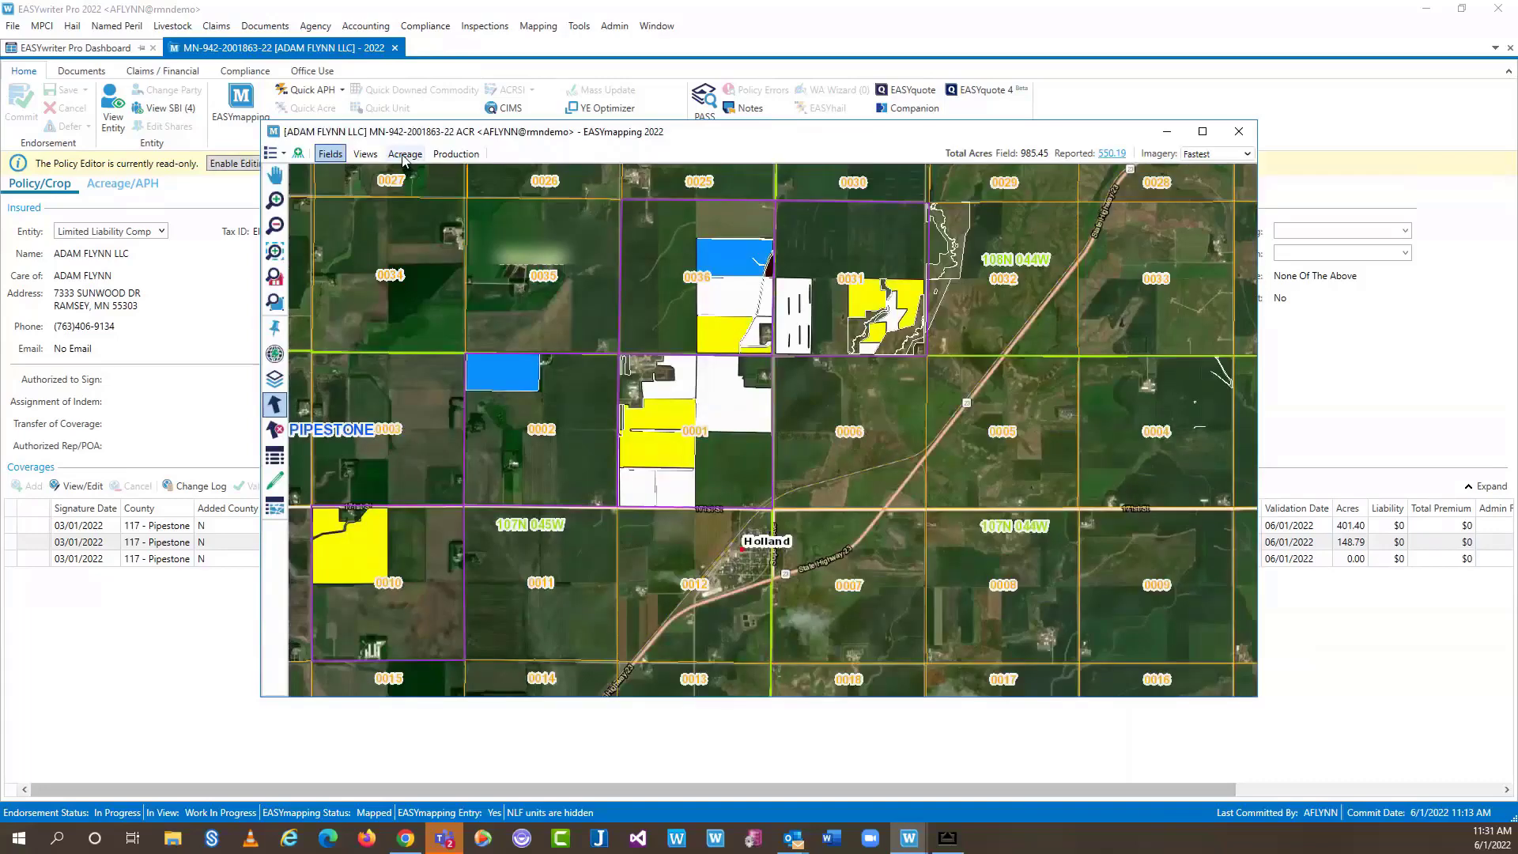
left_click(404, 154)
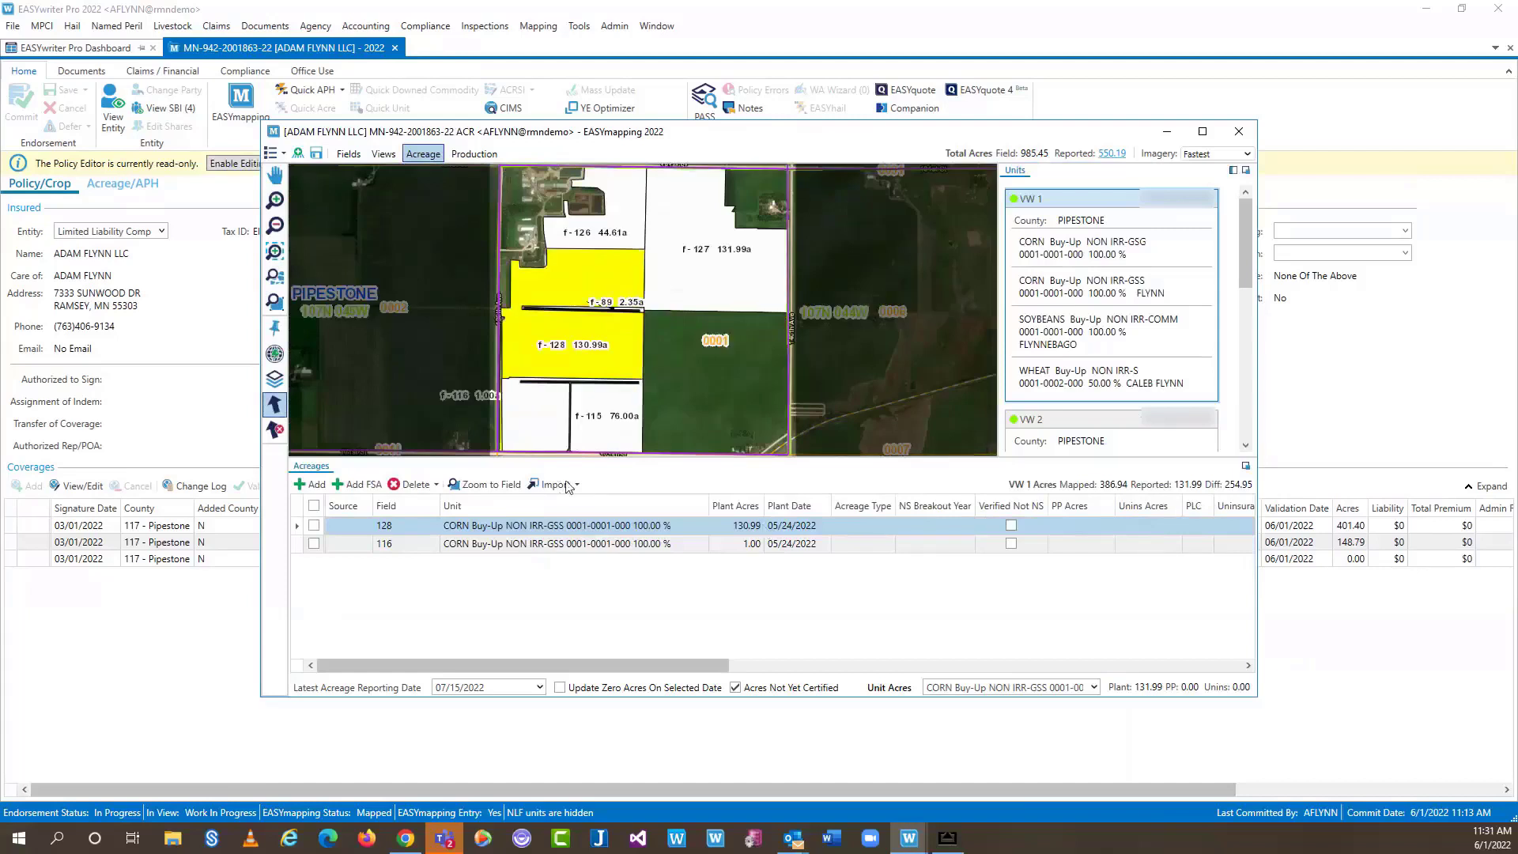
left_click(566, 484)
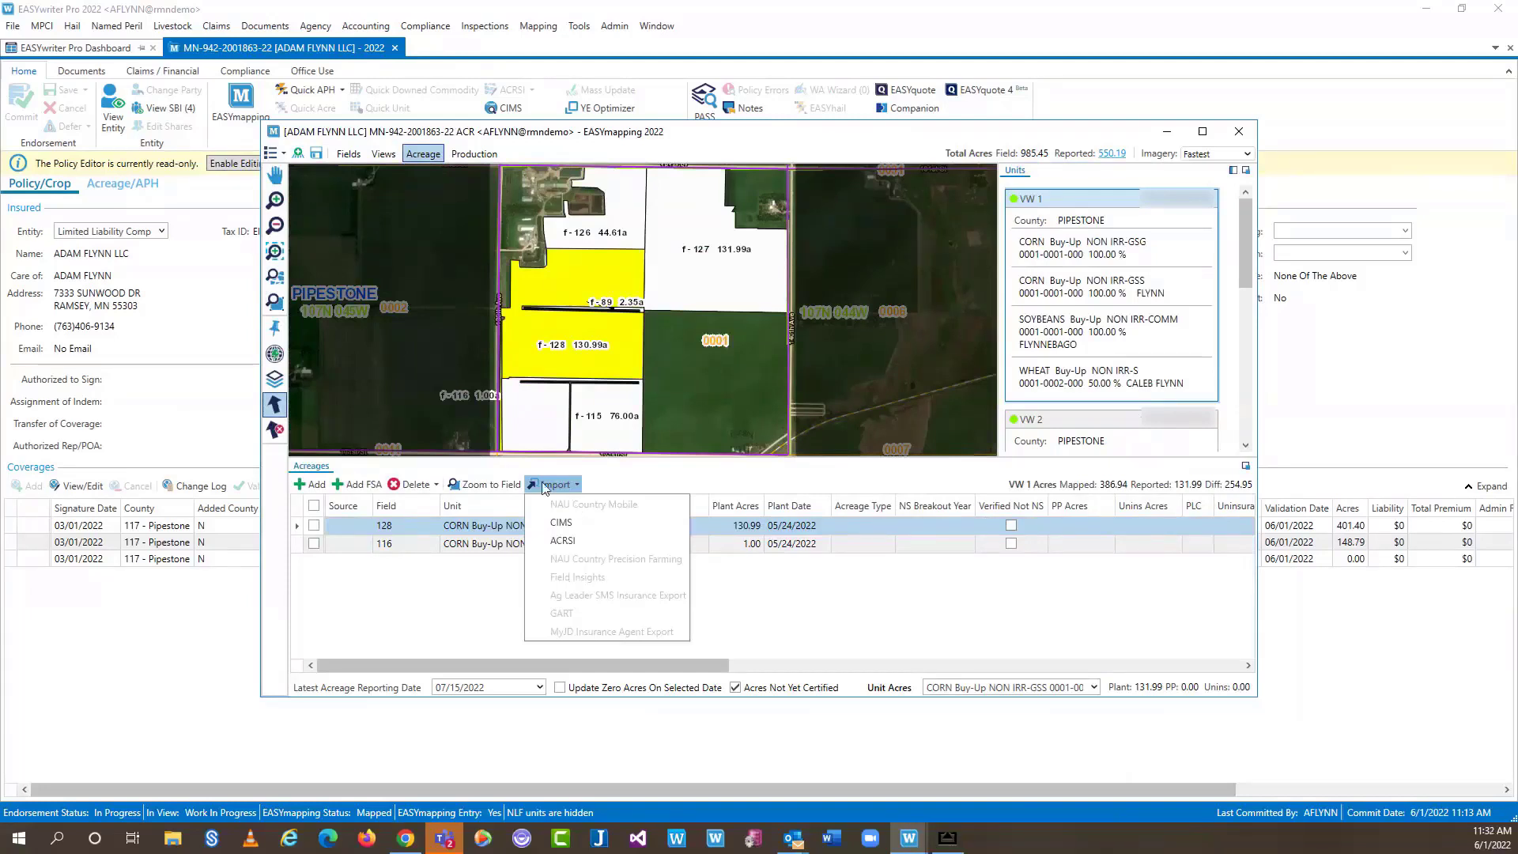
left_click(589, 592)
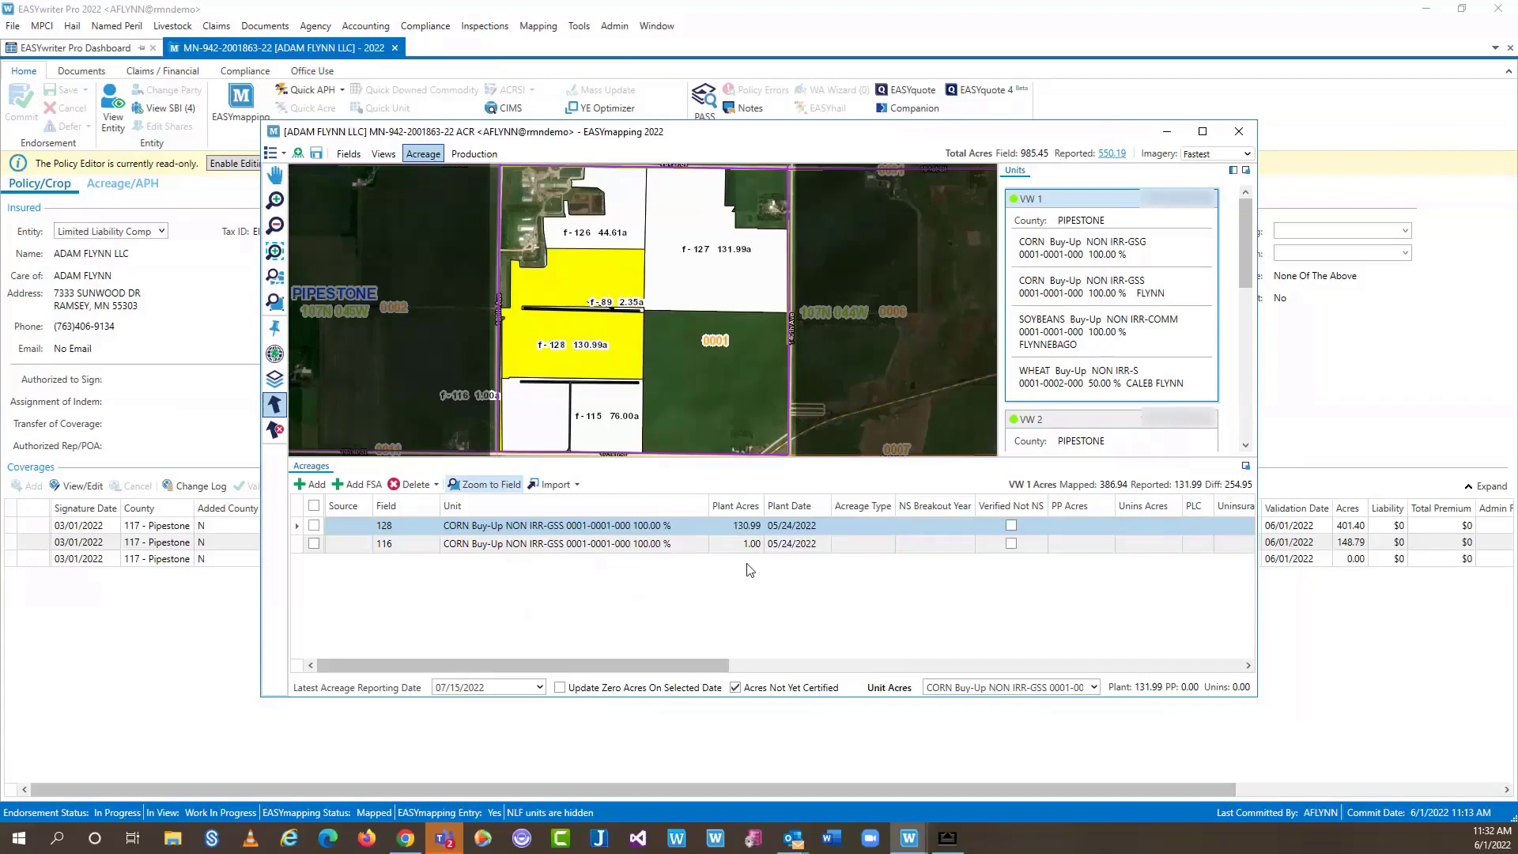
left_click(1239, 132)
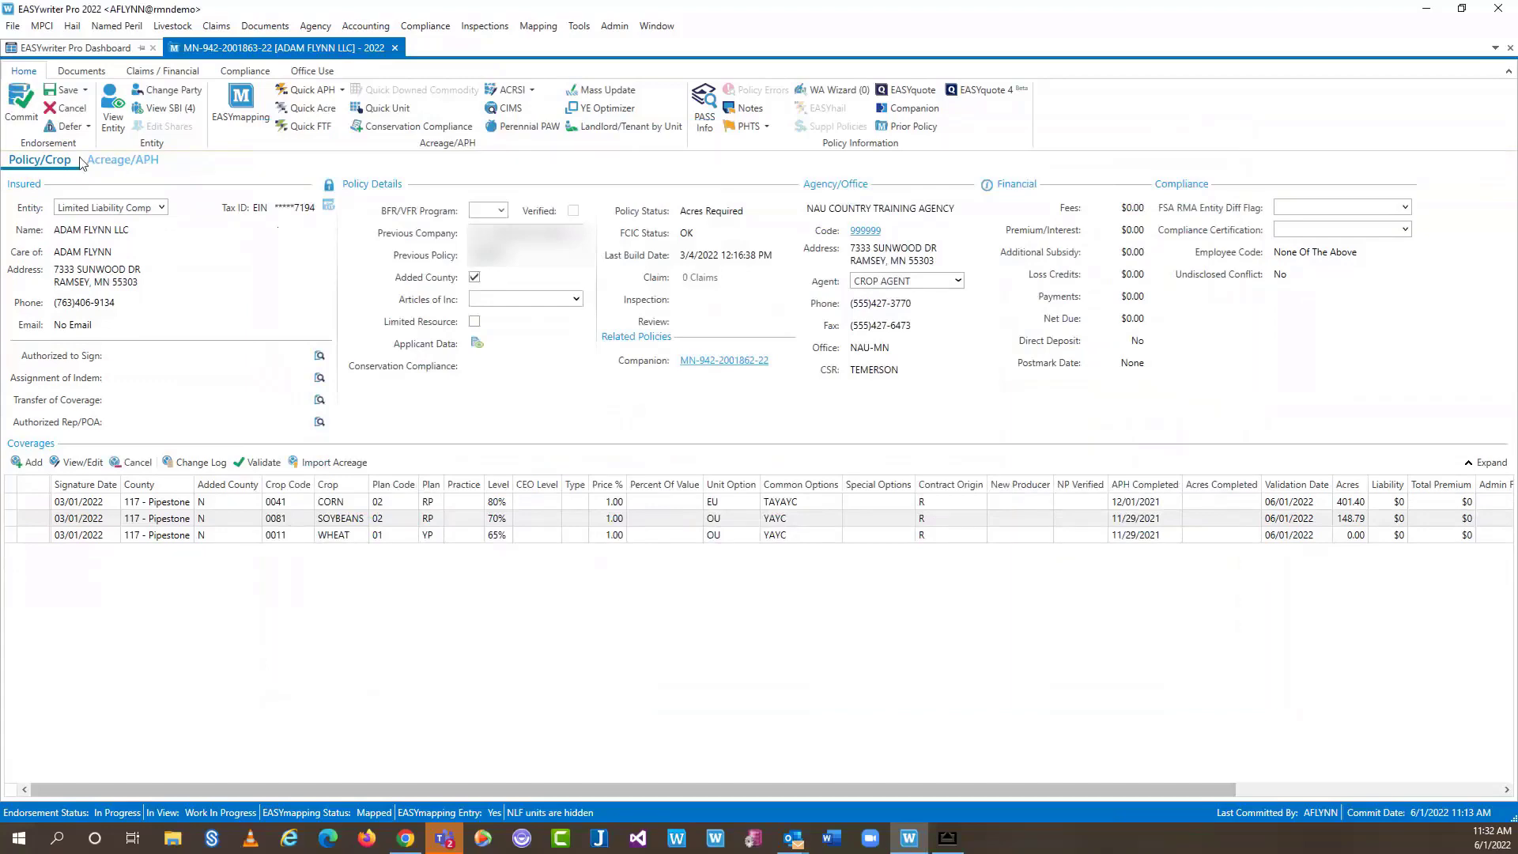
Commit the endorsement past both warnings with New Documents checked, acknowledging Acres Not Yet Complete
left_click(26, 97)
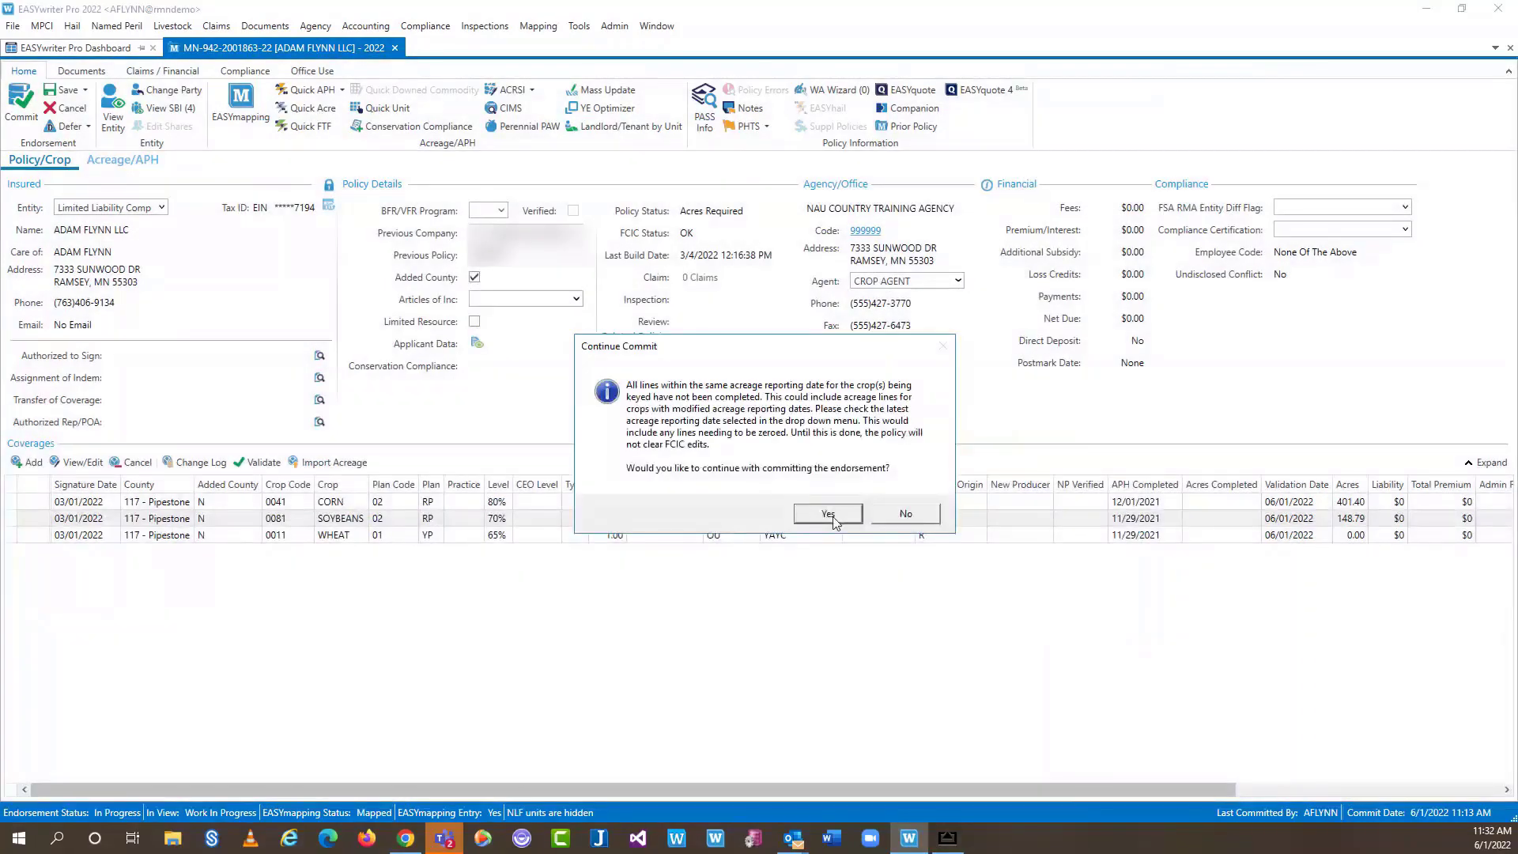
left_click(828, 515)
left_click(893, 490)
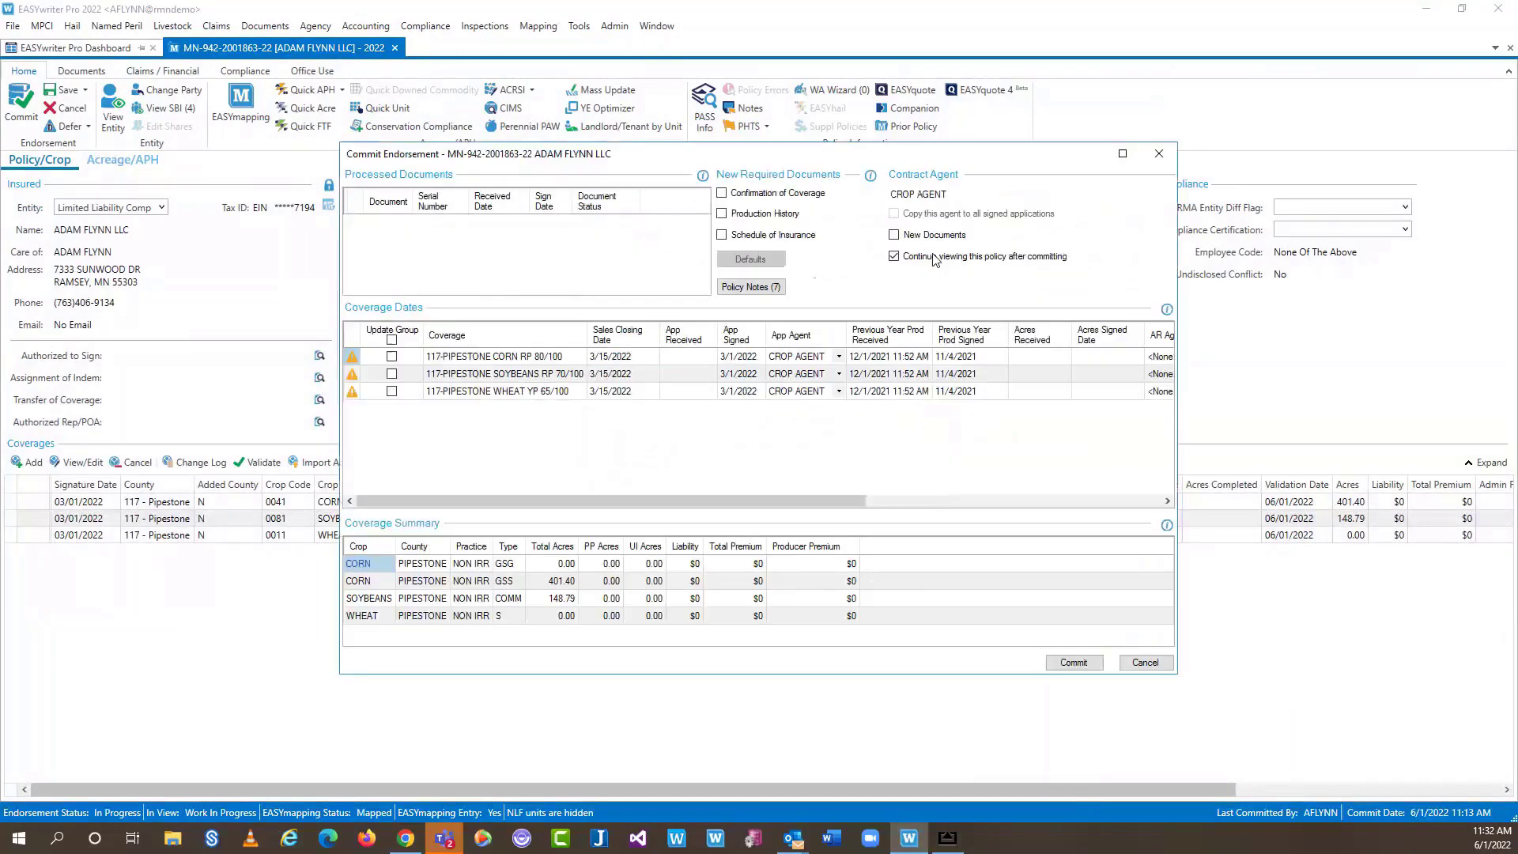
left_click(898, 233)
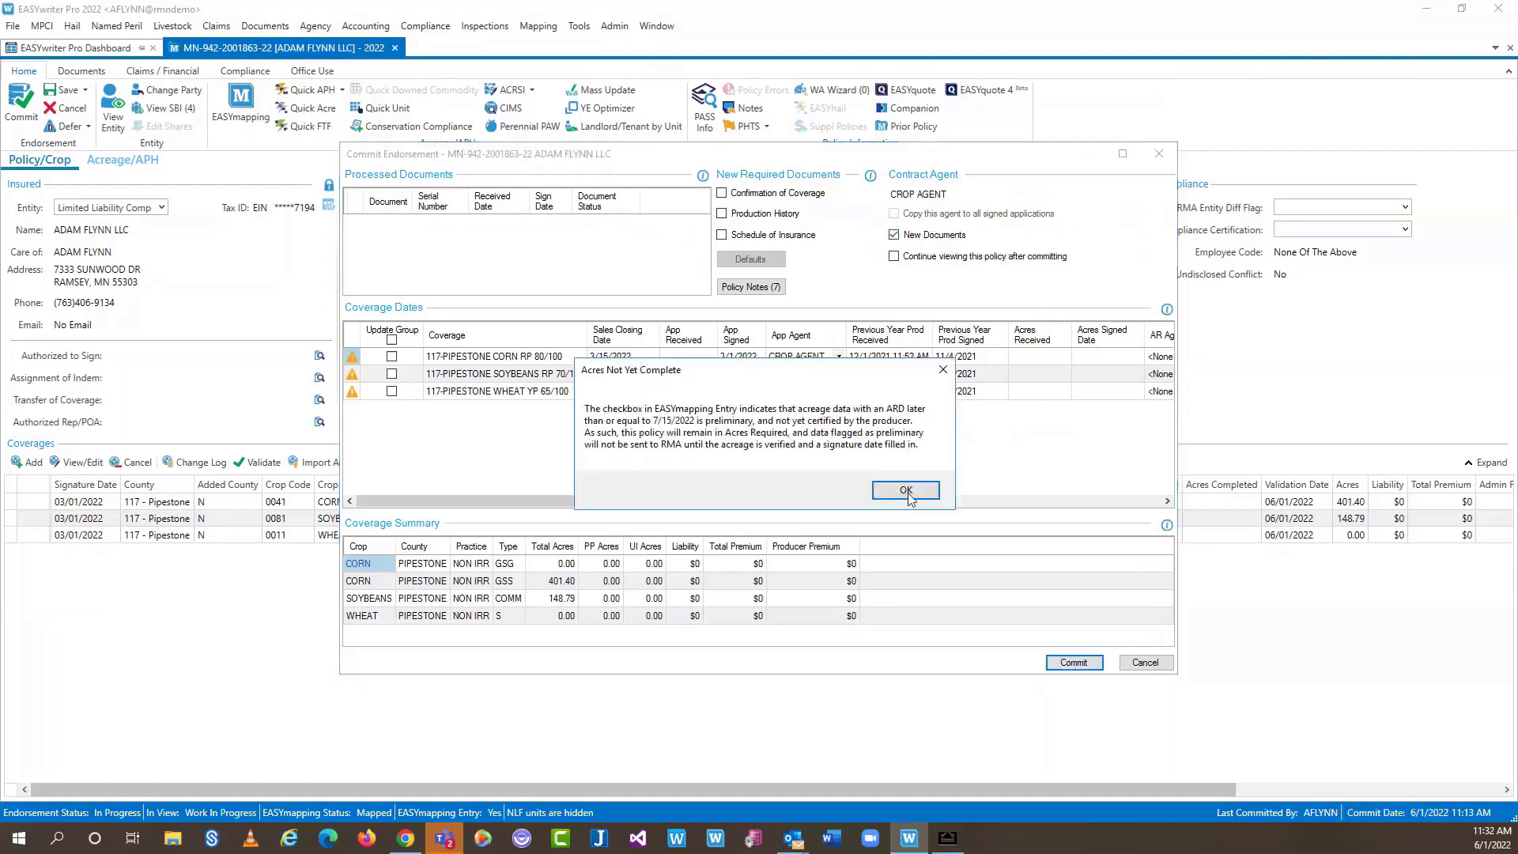
left_click(907, 492)
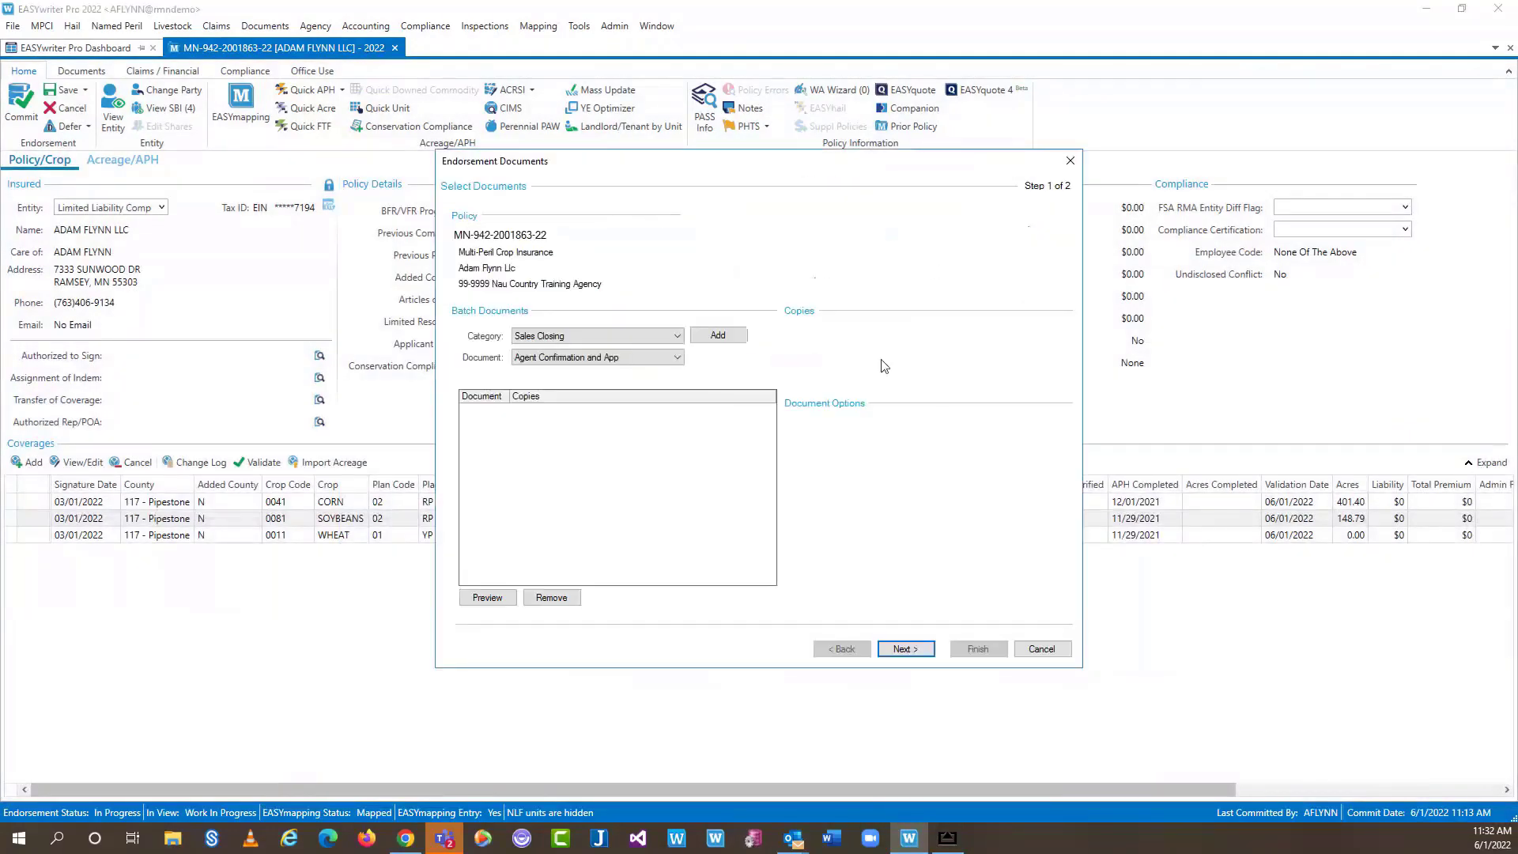
Add the Acreage Reporting > Acreage Report document and choose Send to EASYsign
left_click(666, 339)
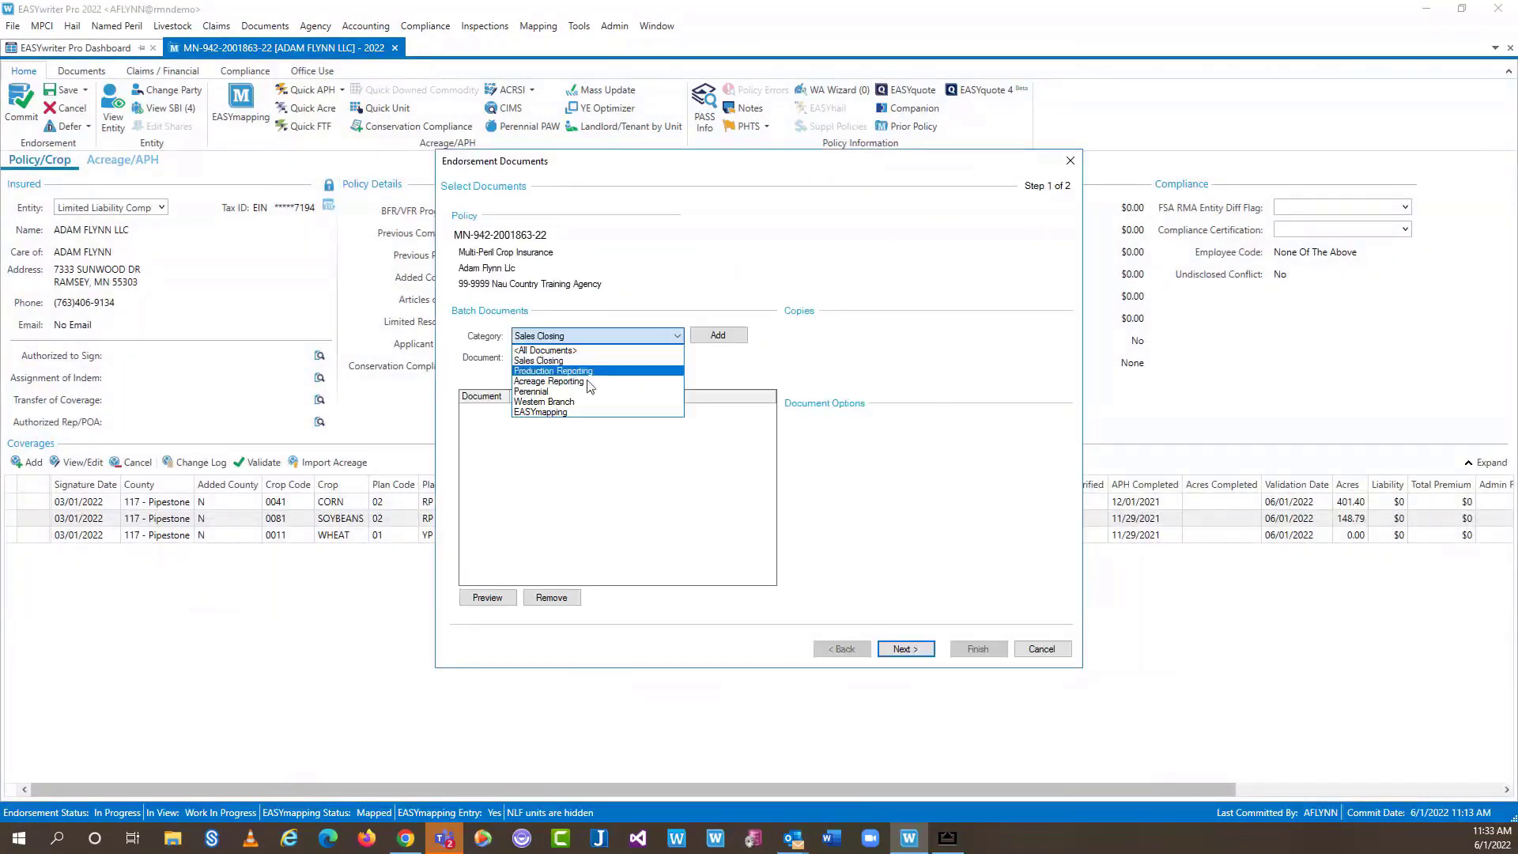
left_click(553, 349)
left_click(648, 357)
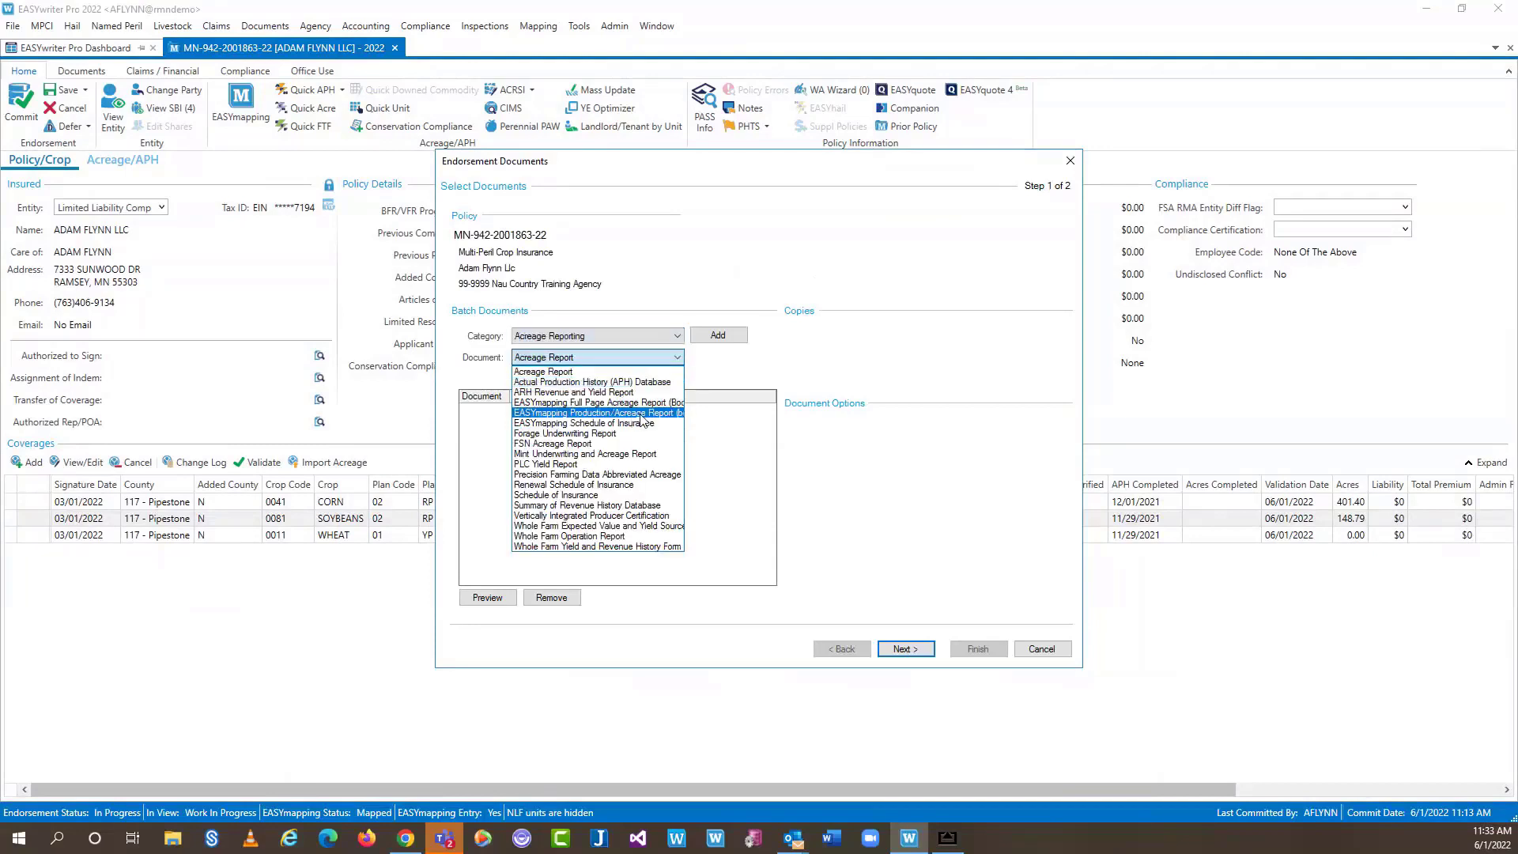
left_click(571, 373)
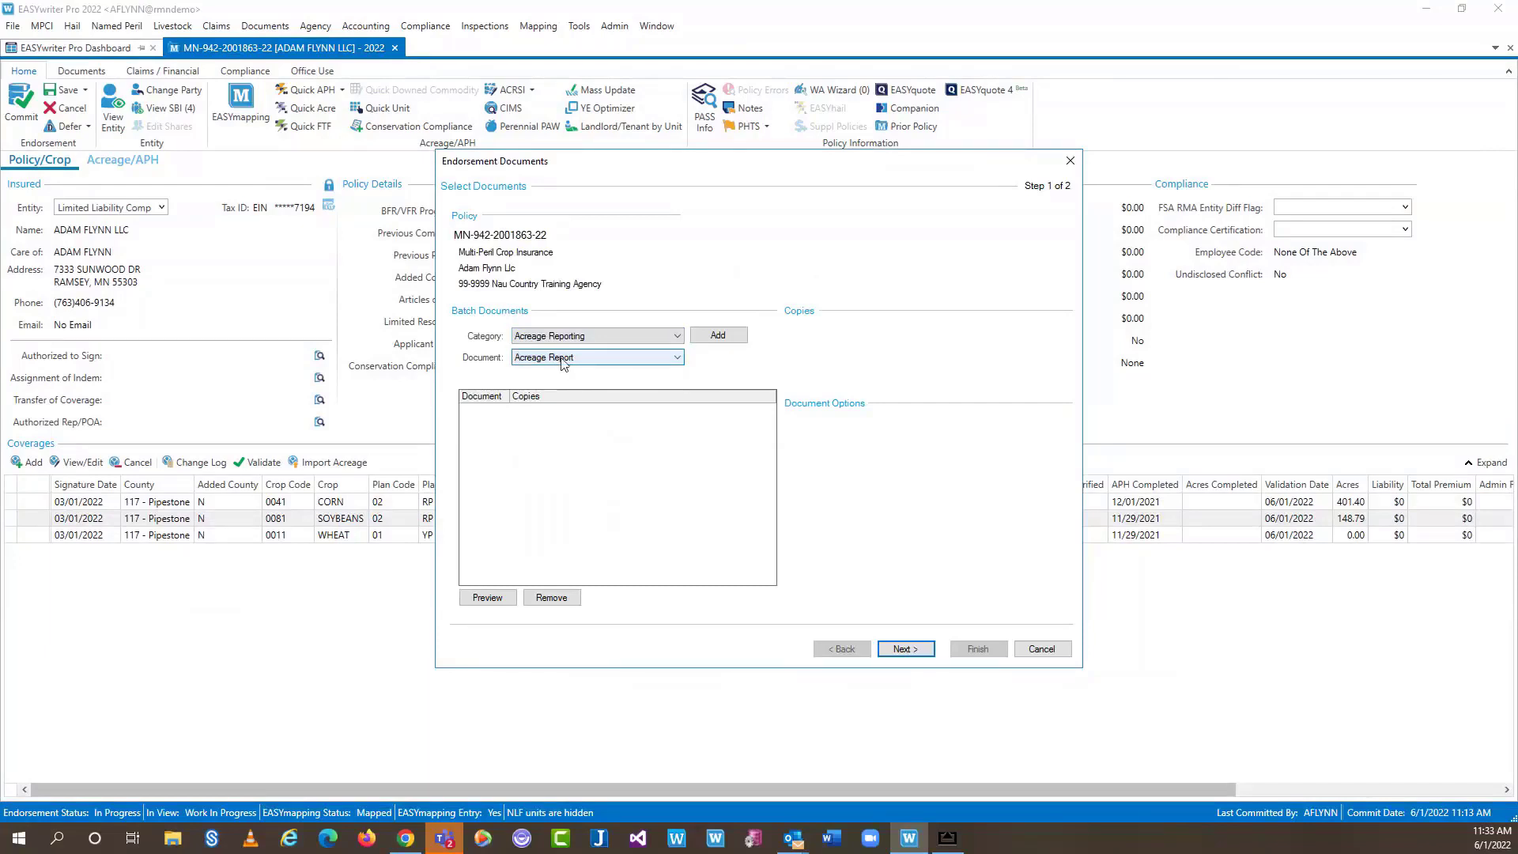
left_click(717, 335)
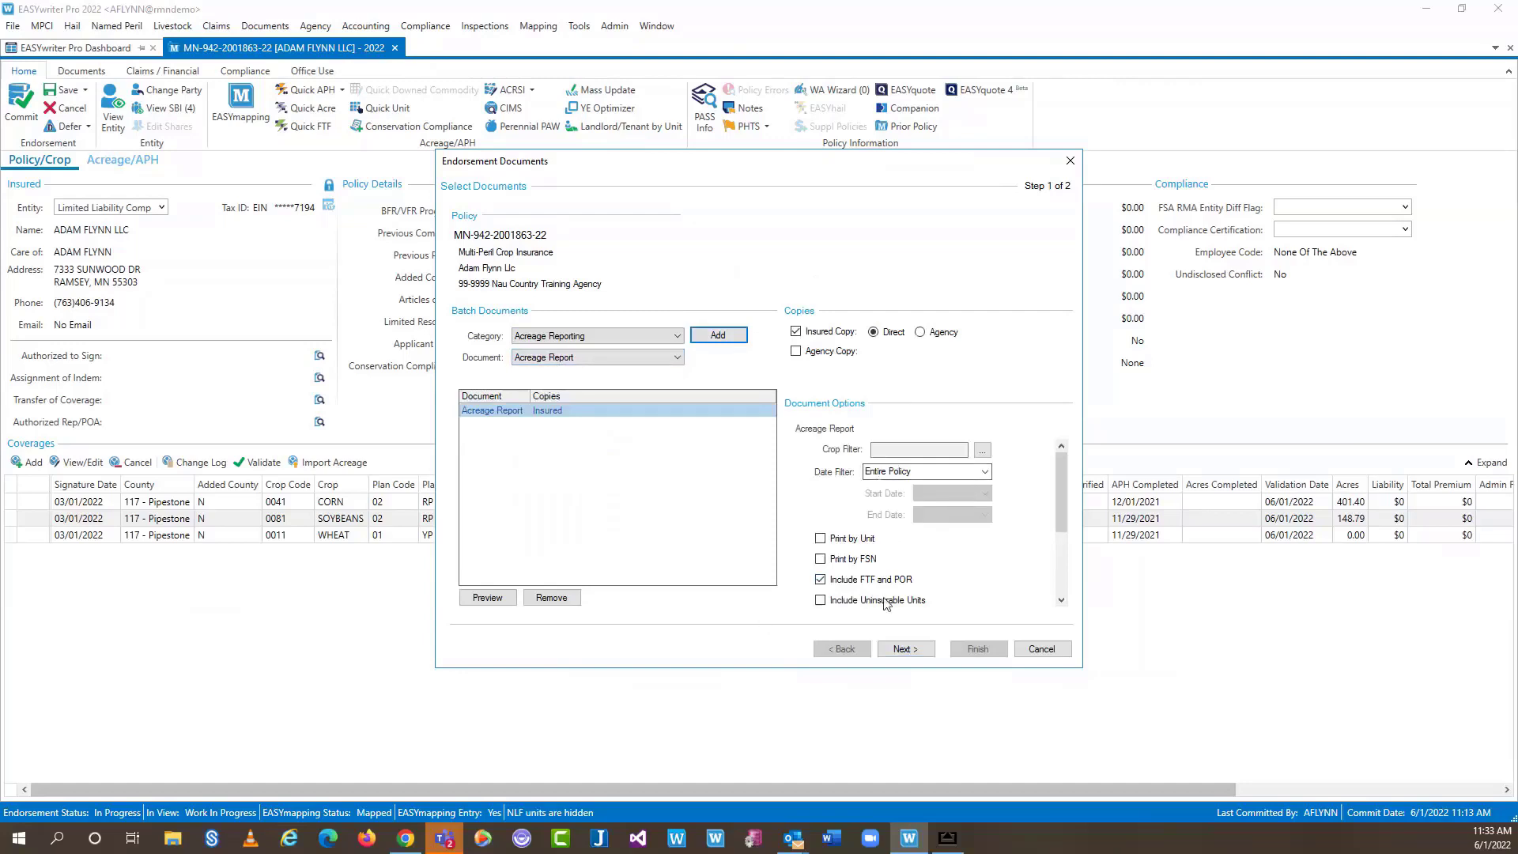
left_click(905, 650)
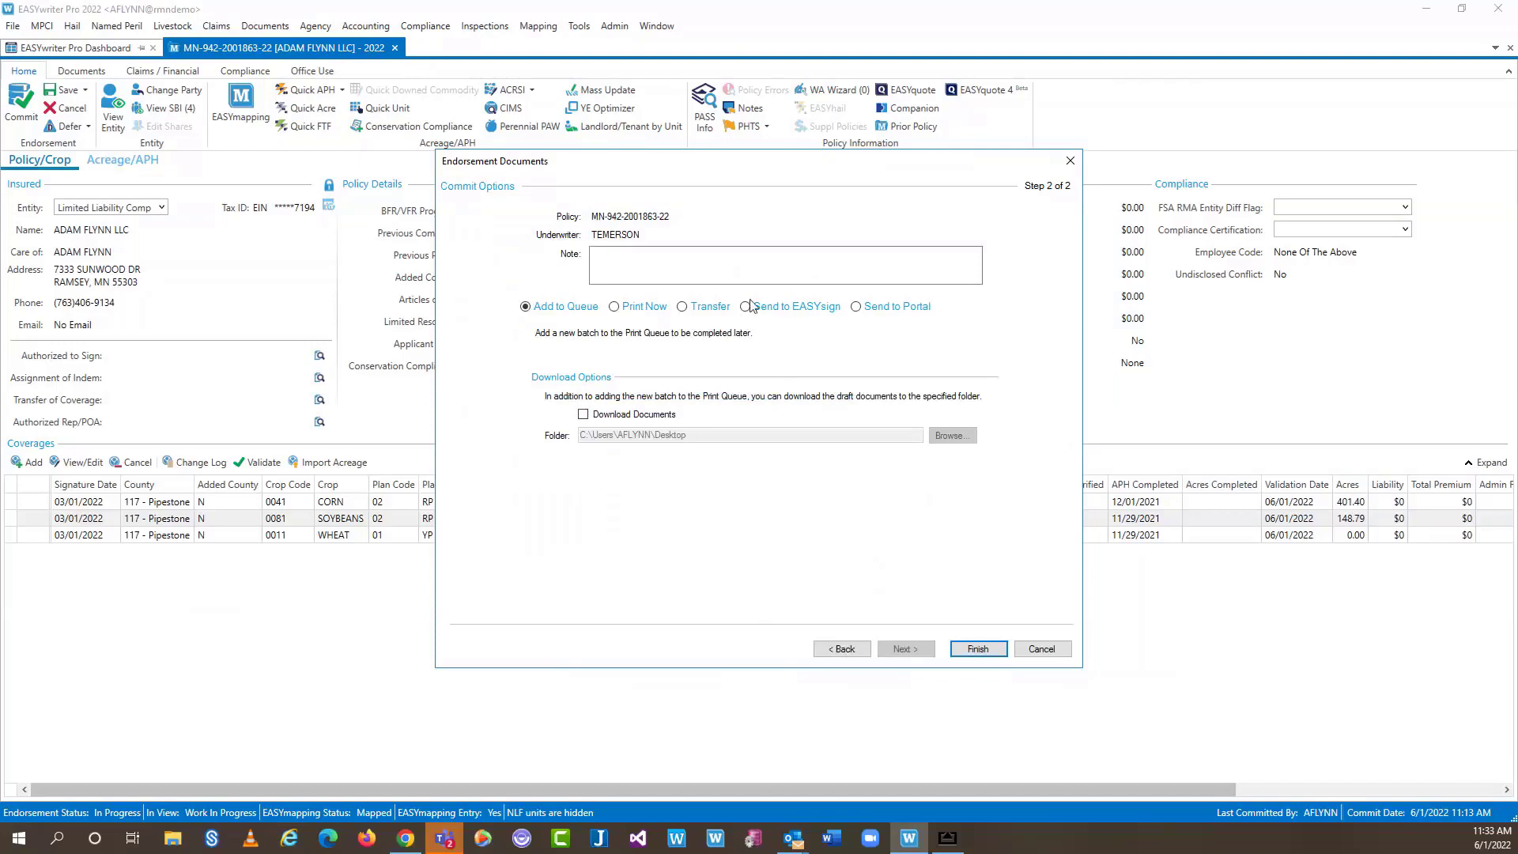
left_click(751, 308)
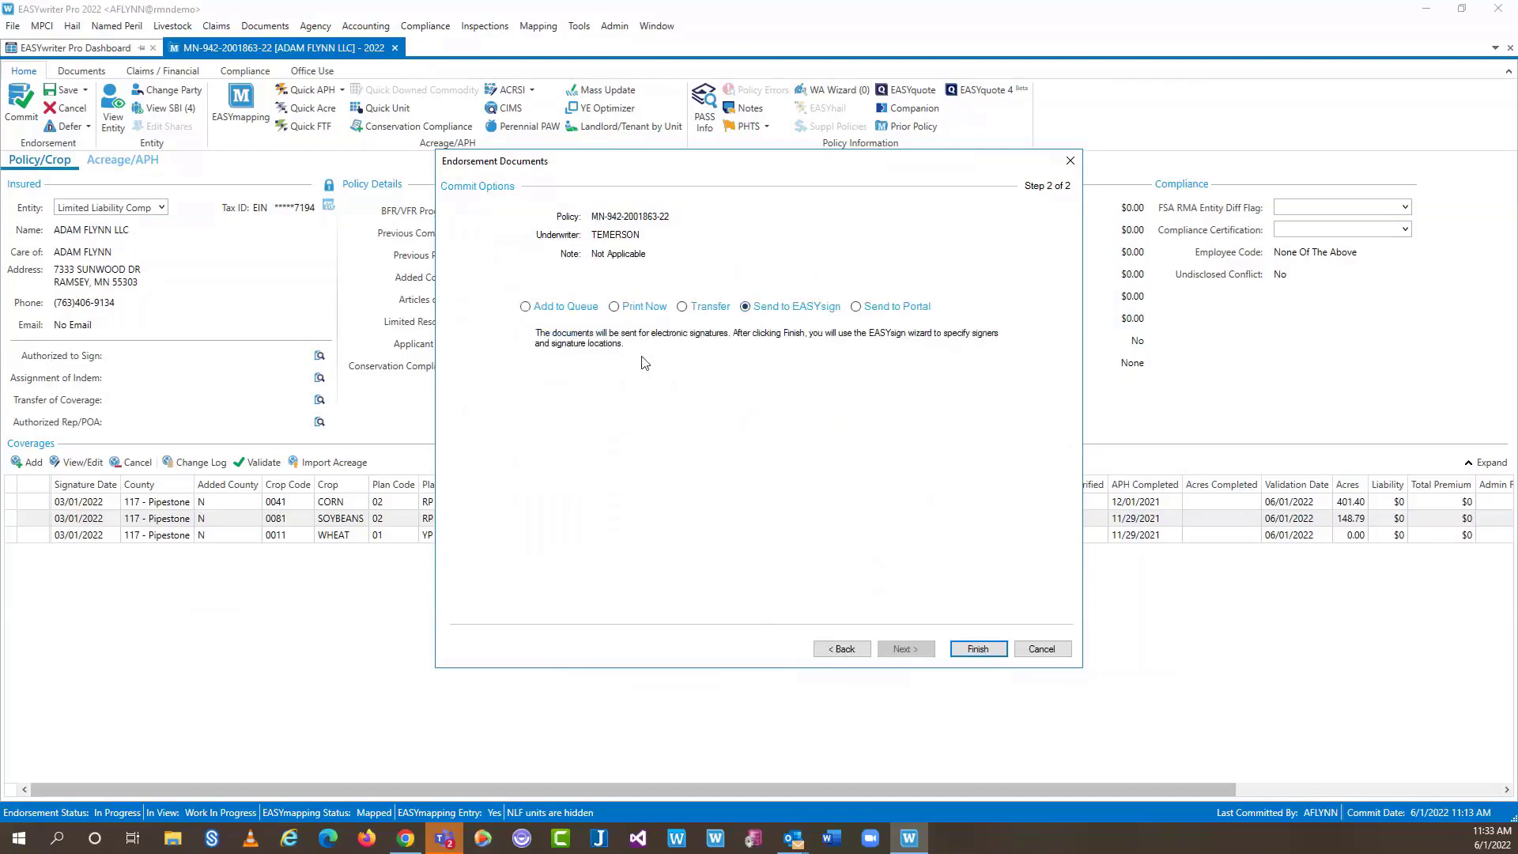
Add the second agency contact to Select Signers alongside the AGENT, CROP signer
left_click(979, 649)
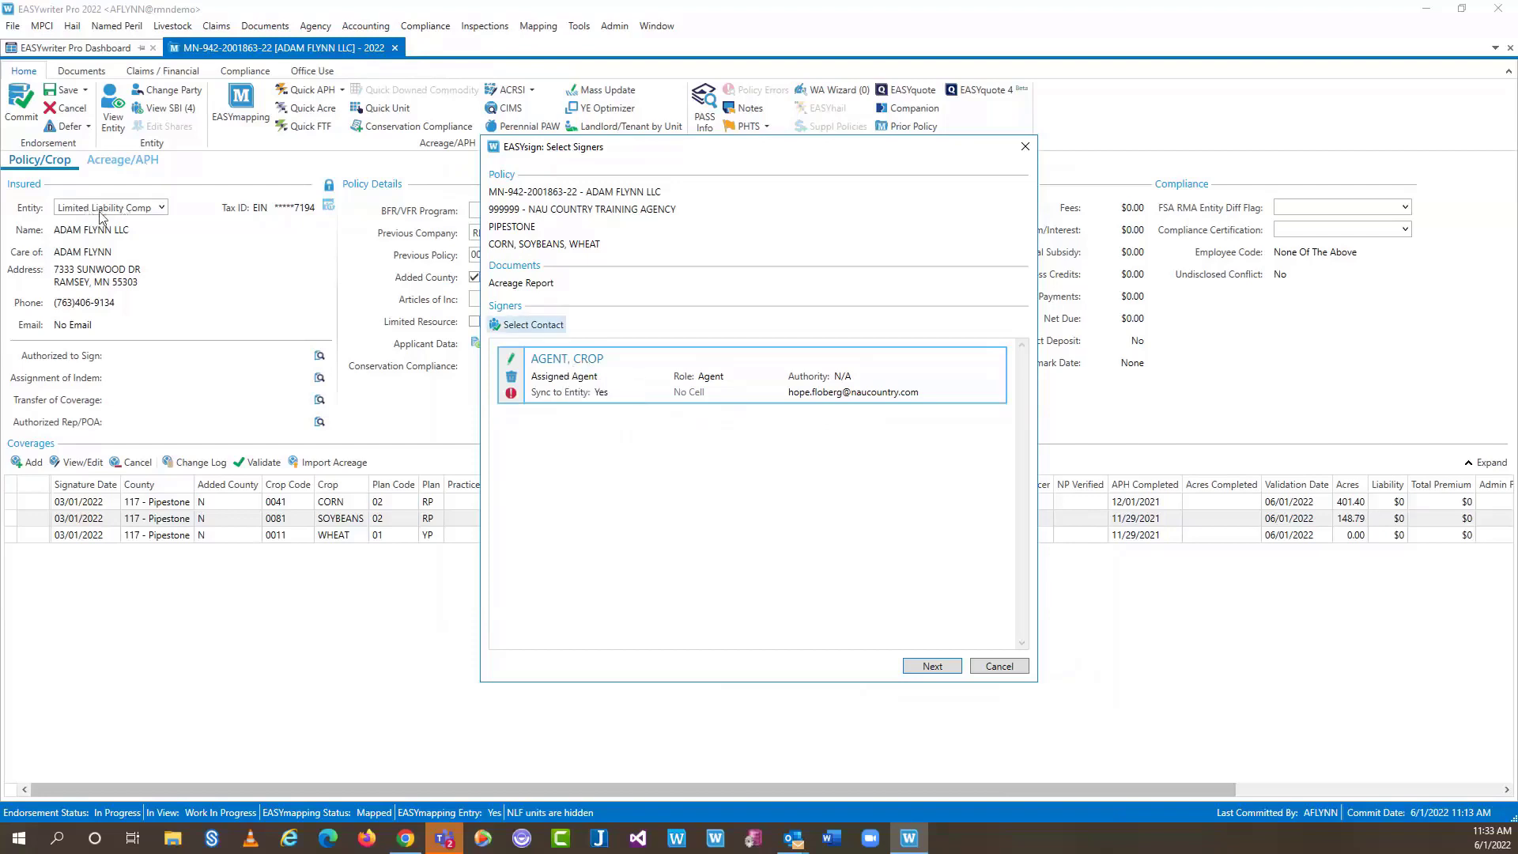
left_click(522, 324)
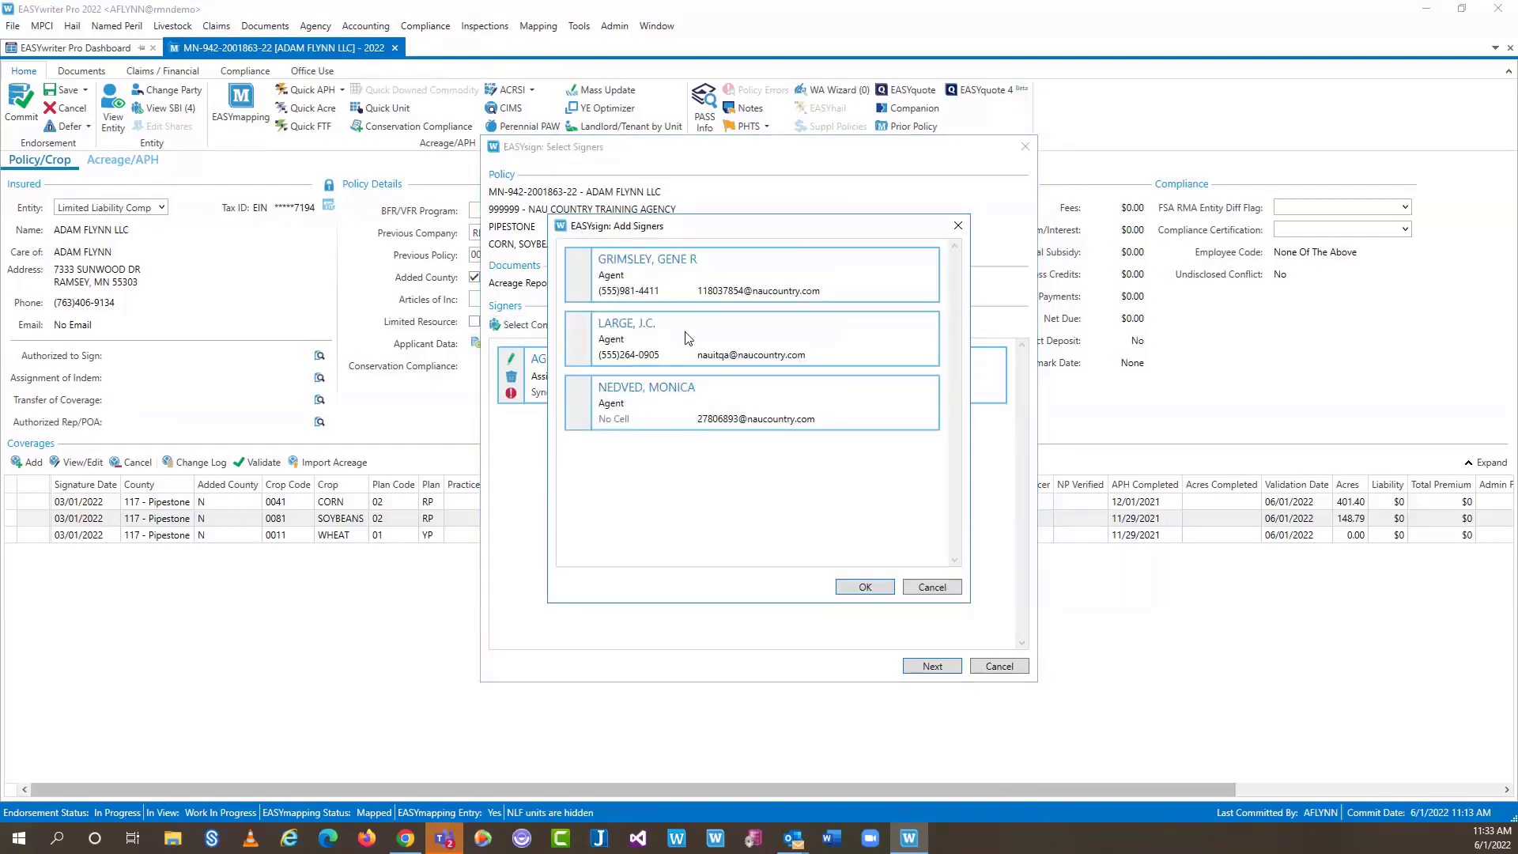
left_click(687, 337)
left_click(854, 585)
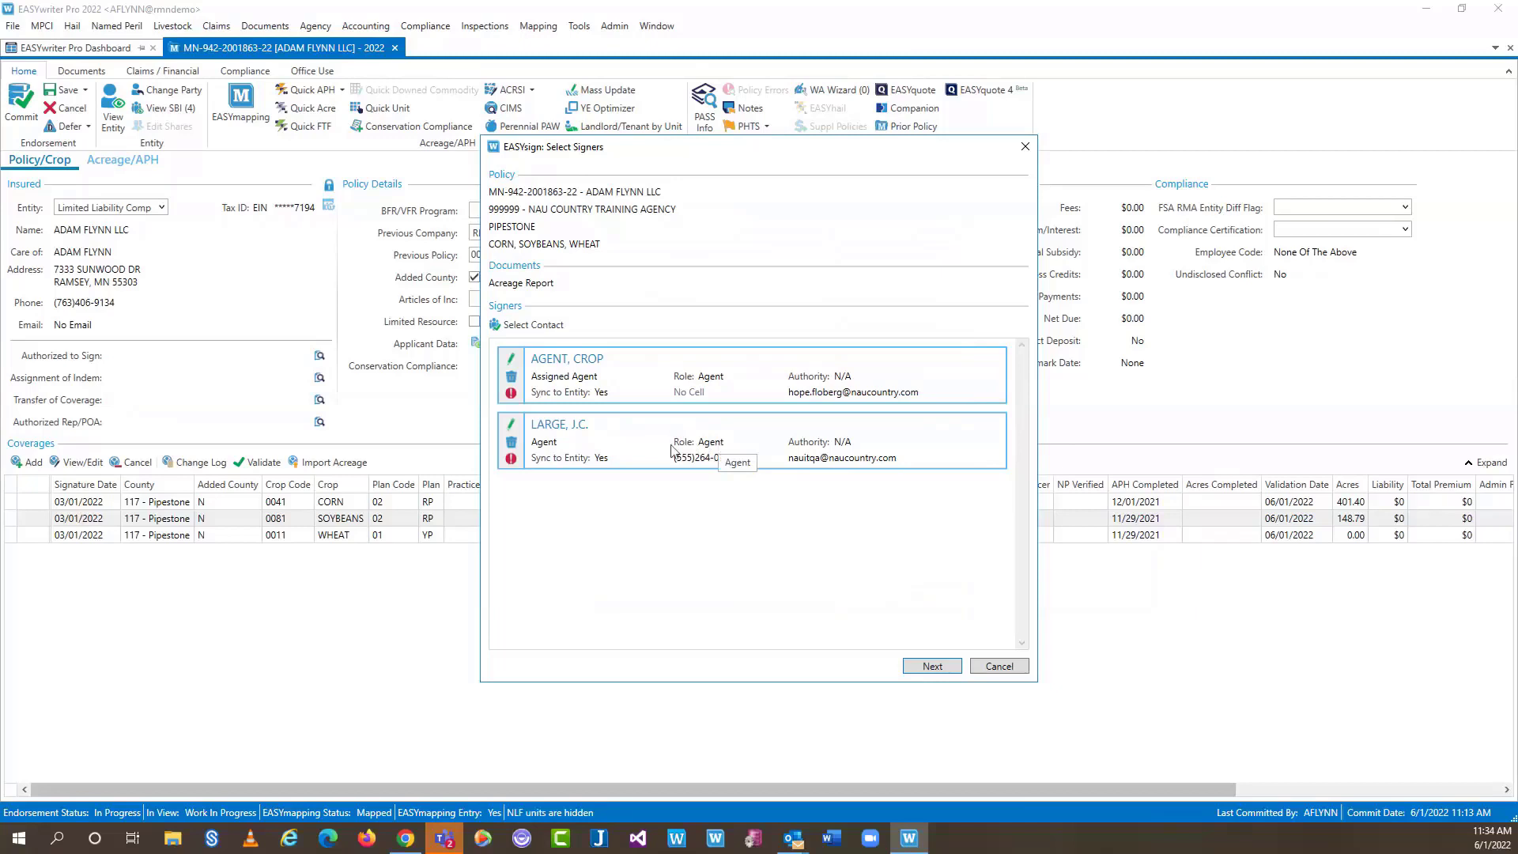
Set the second signer to Insured, sync off, signing authority C/O, title Authorized to Sign
left_click(510, 424)
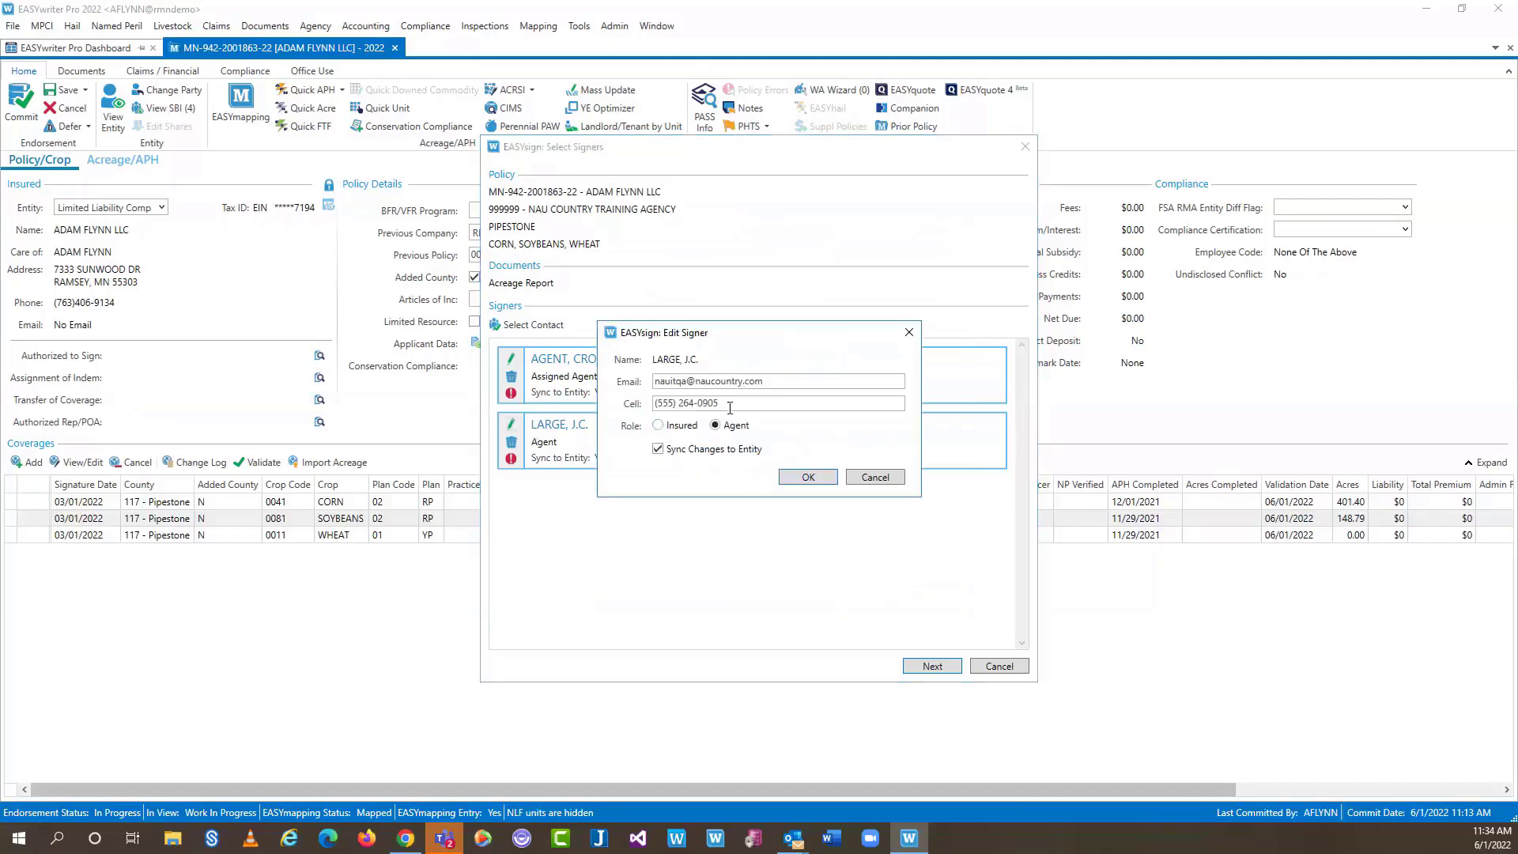
left_click(677, 428)
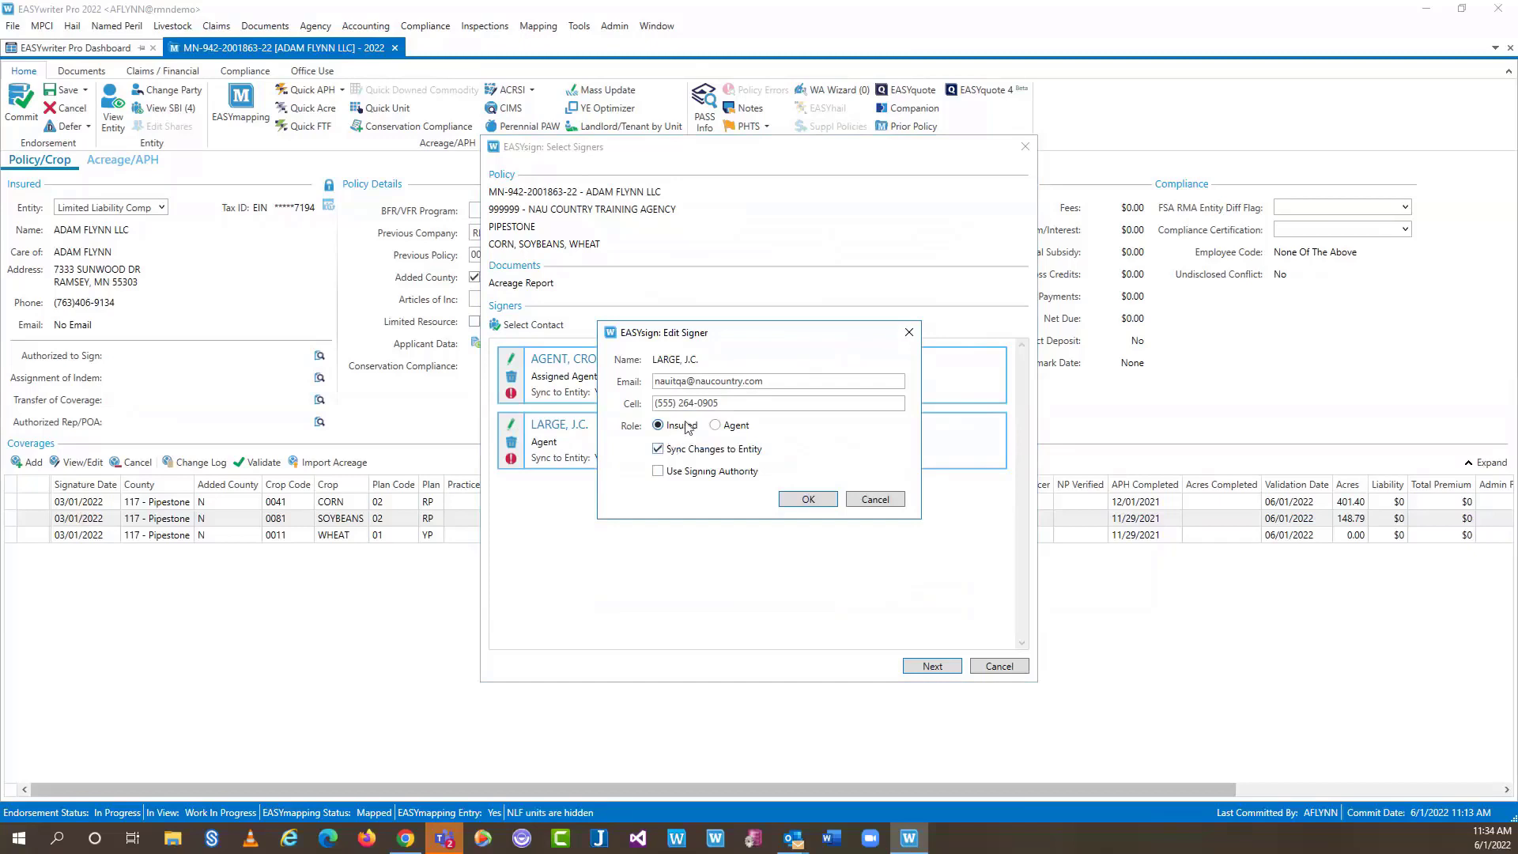
left_click(658, 450)
left_click(658, 472)
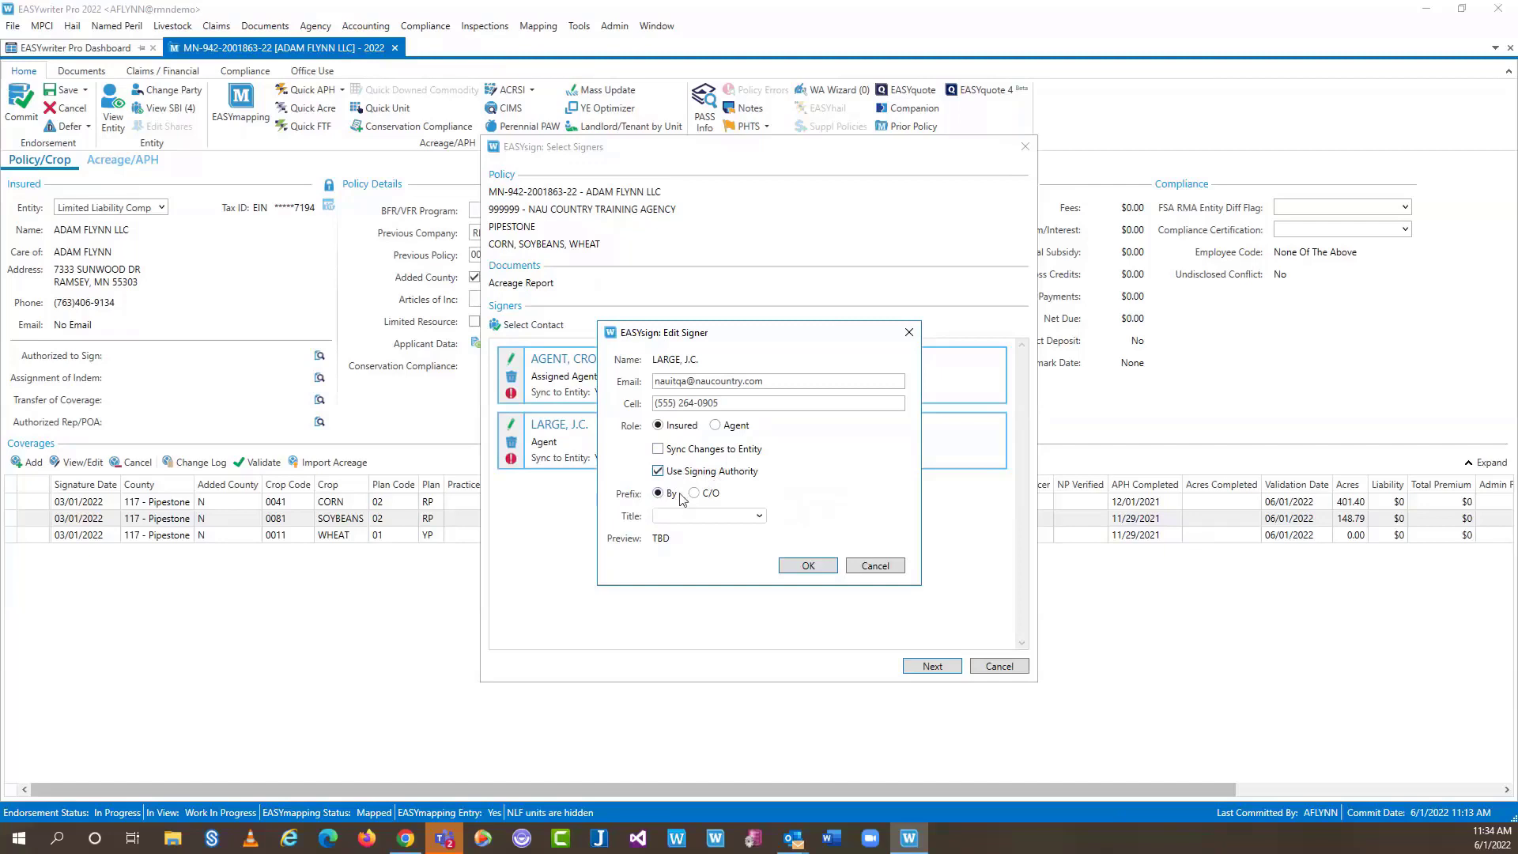
left_click(758, 516)
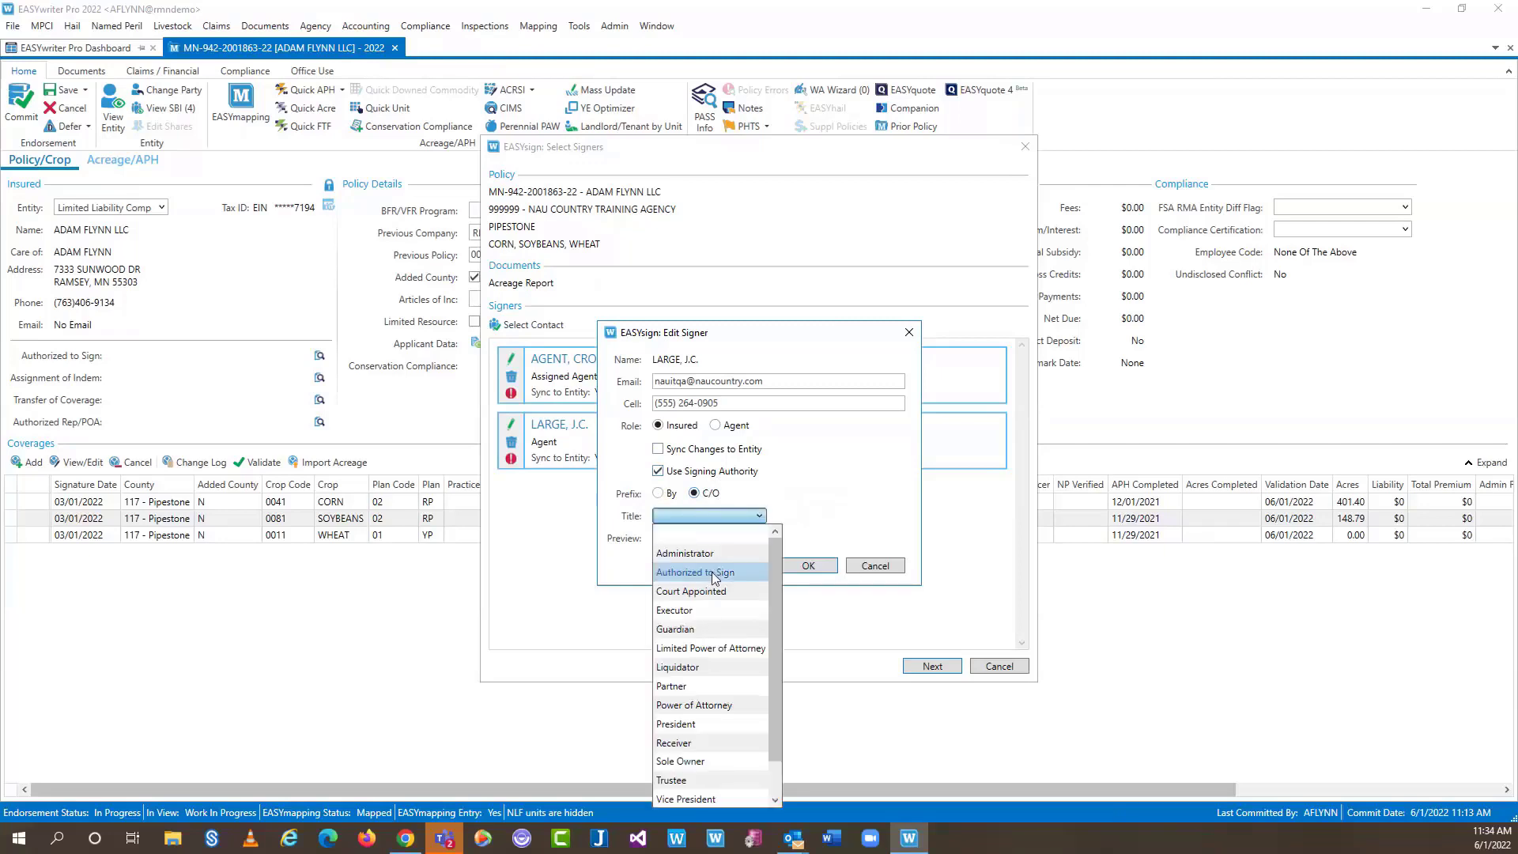
left_click(714, 573)
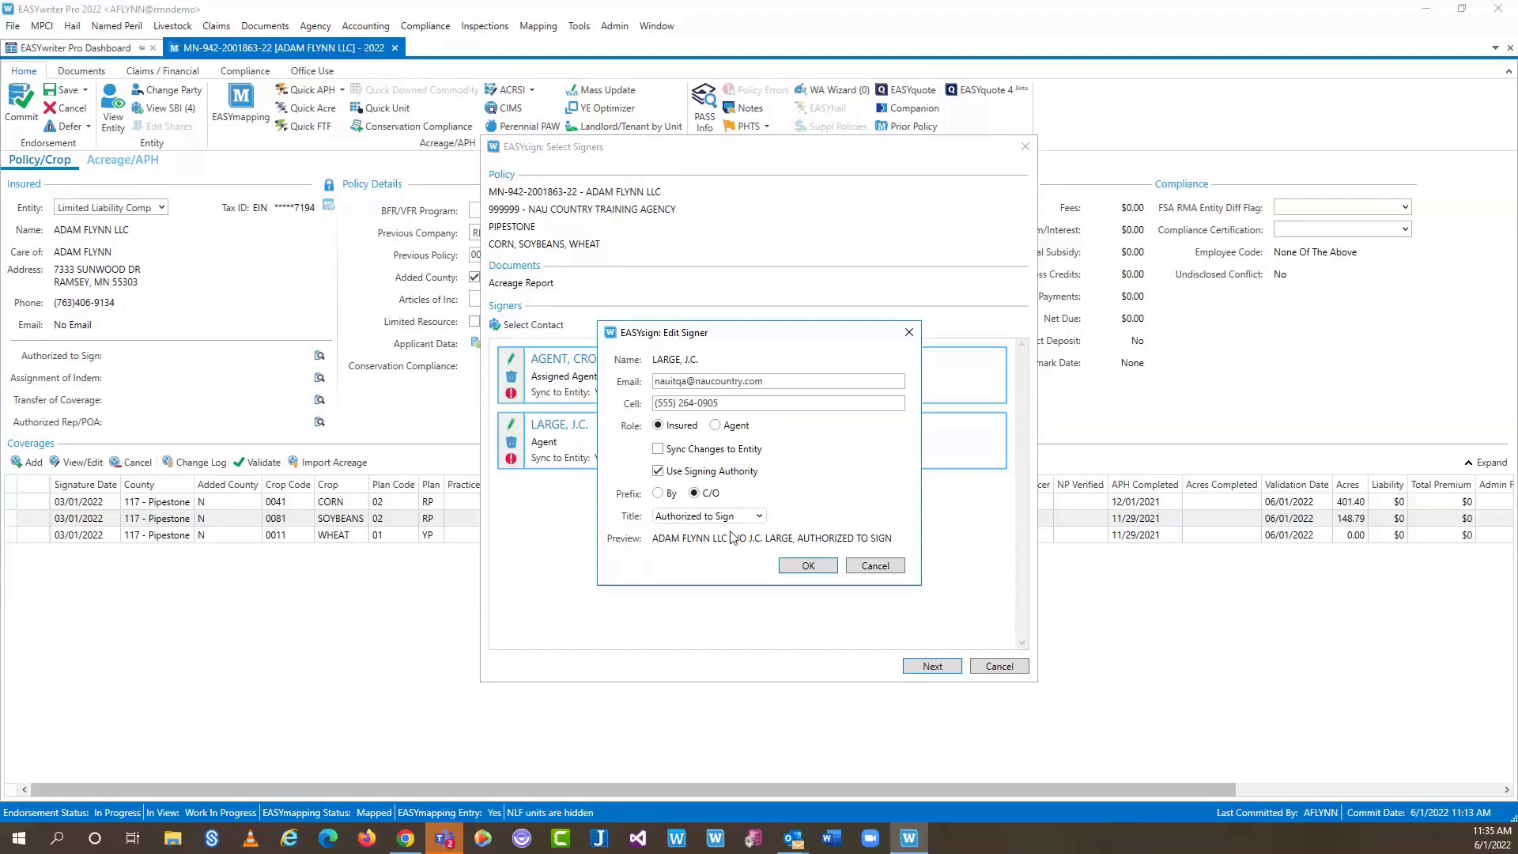
Replace the insured signer's e-mail and cell fields with the insured's own address and phone number
left_click(721, 518)
key("Tab")
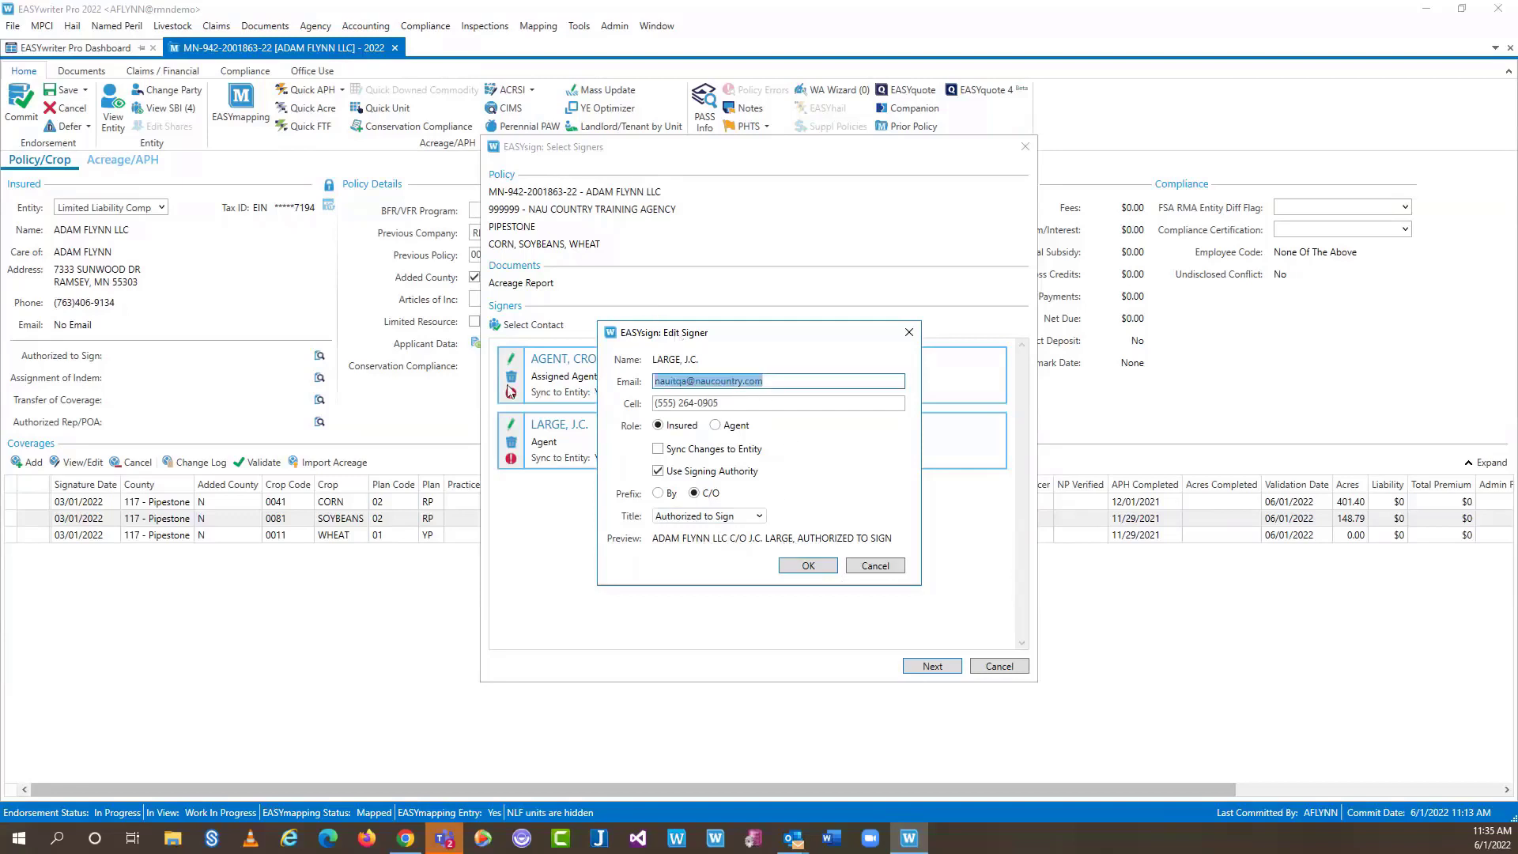
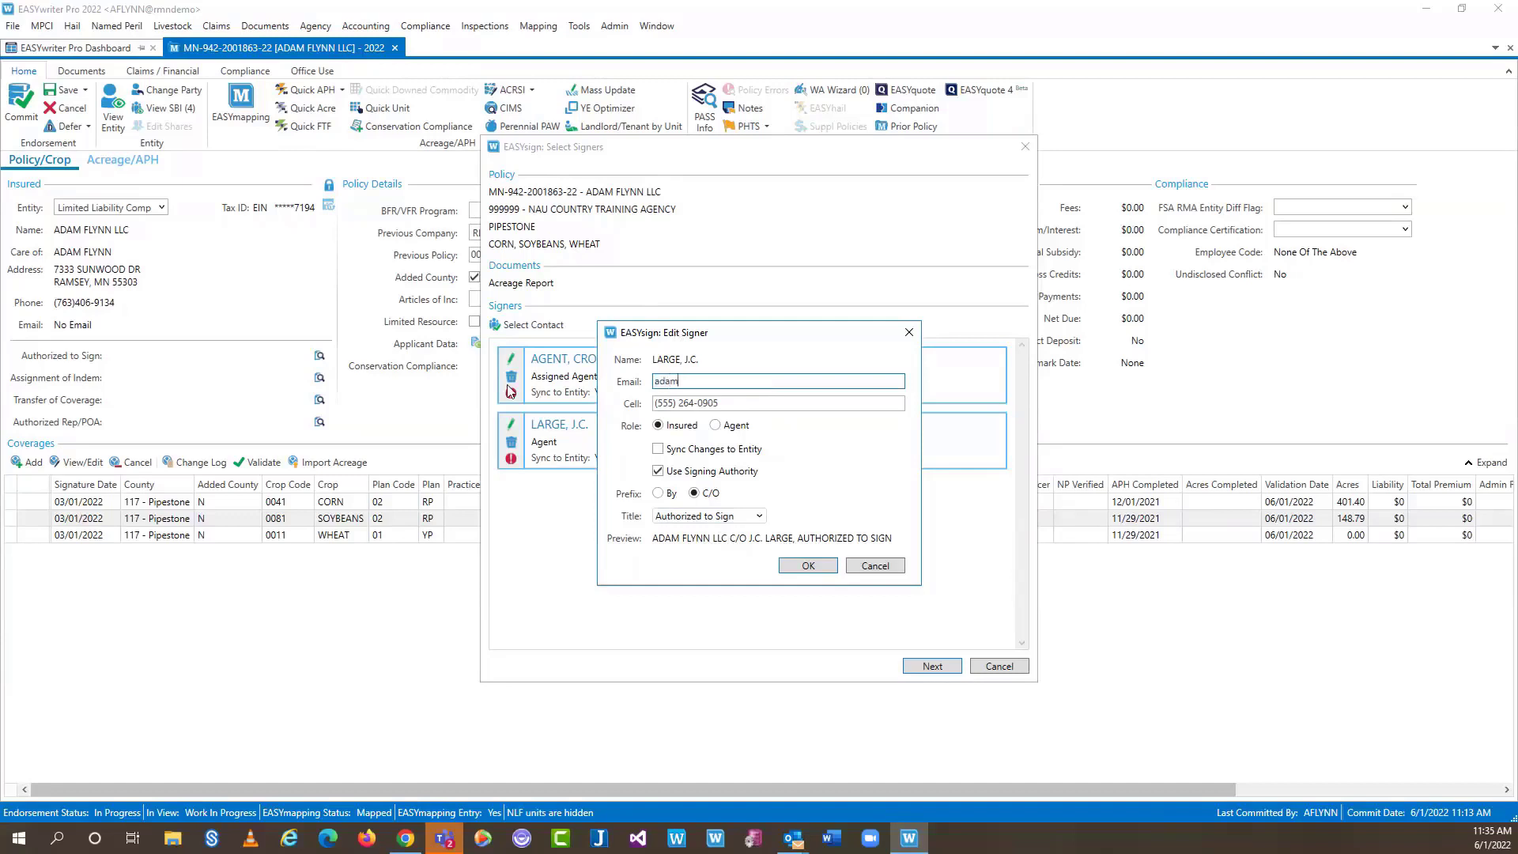
key("Tab")
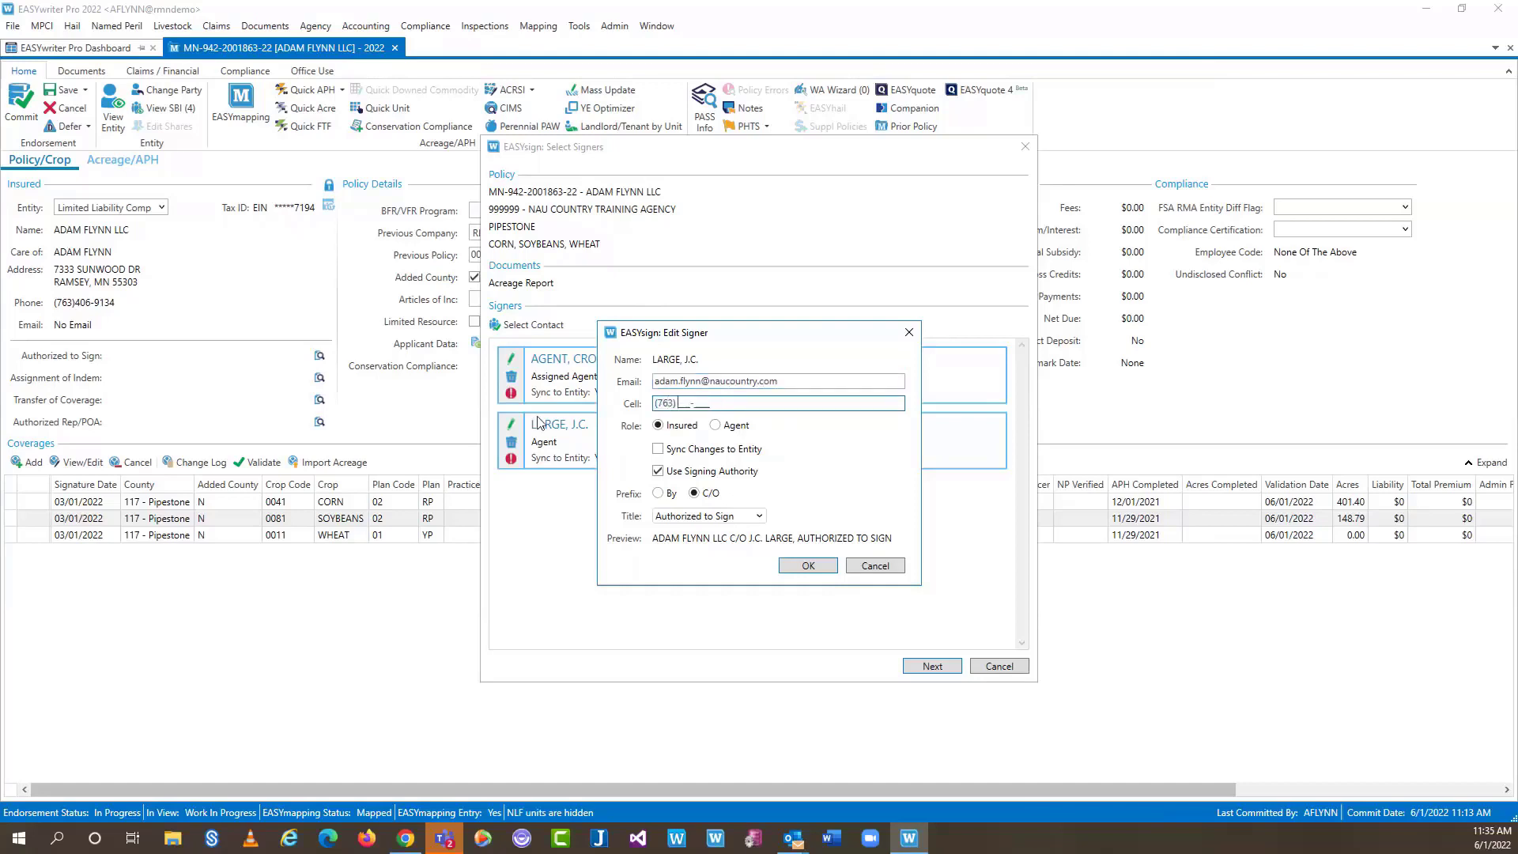
Save the insured signer, then give AGENT, CROP a cell number with entity sync off
left_click(808, 565)
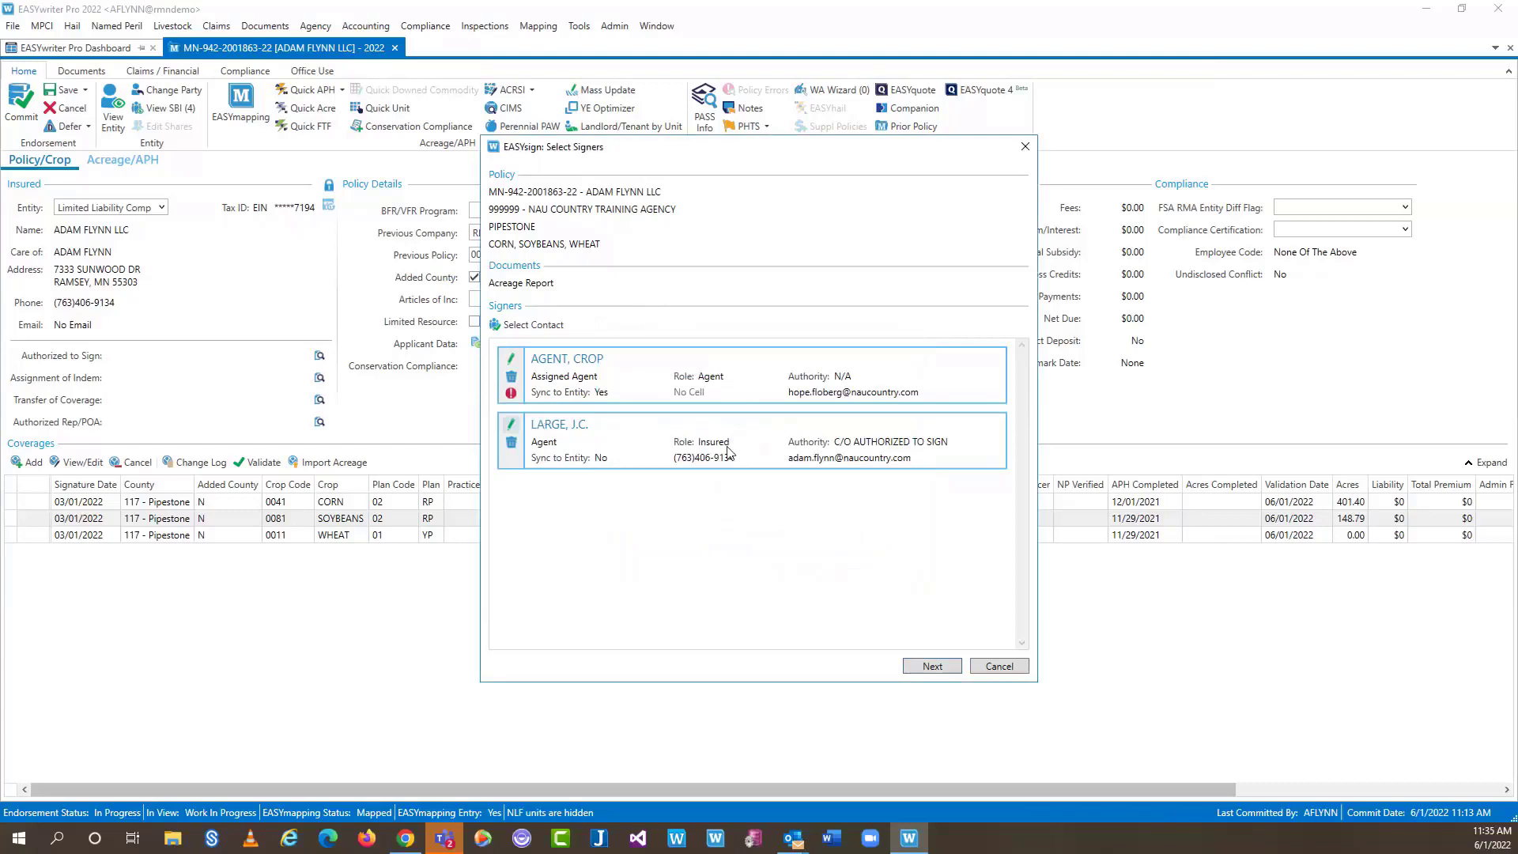
left_click(511, 358)
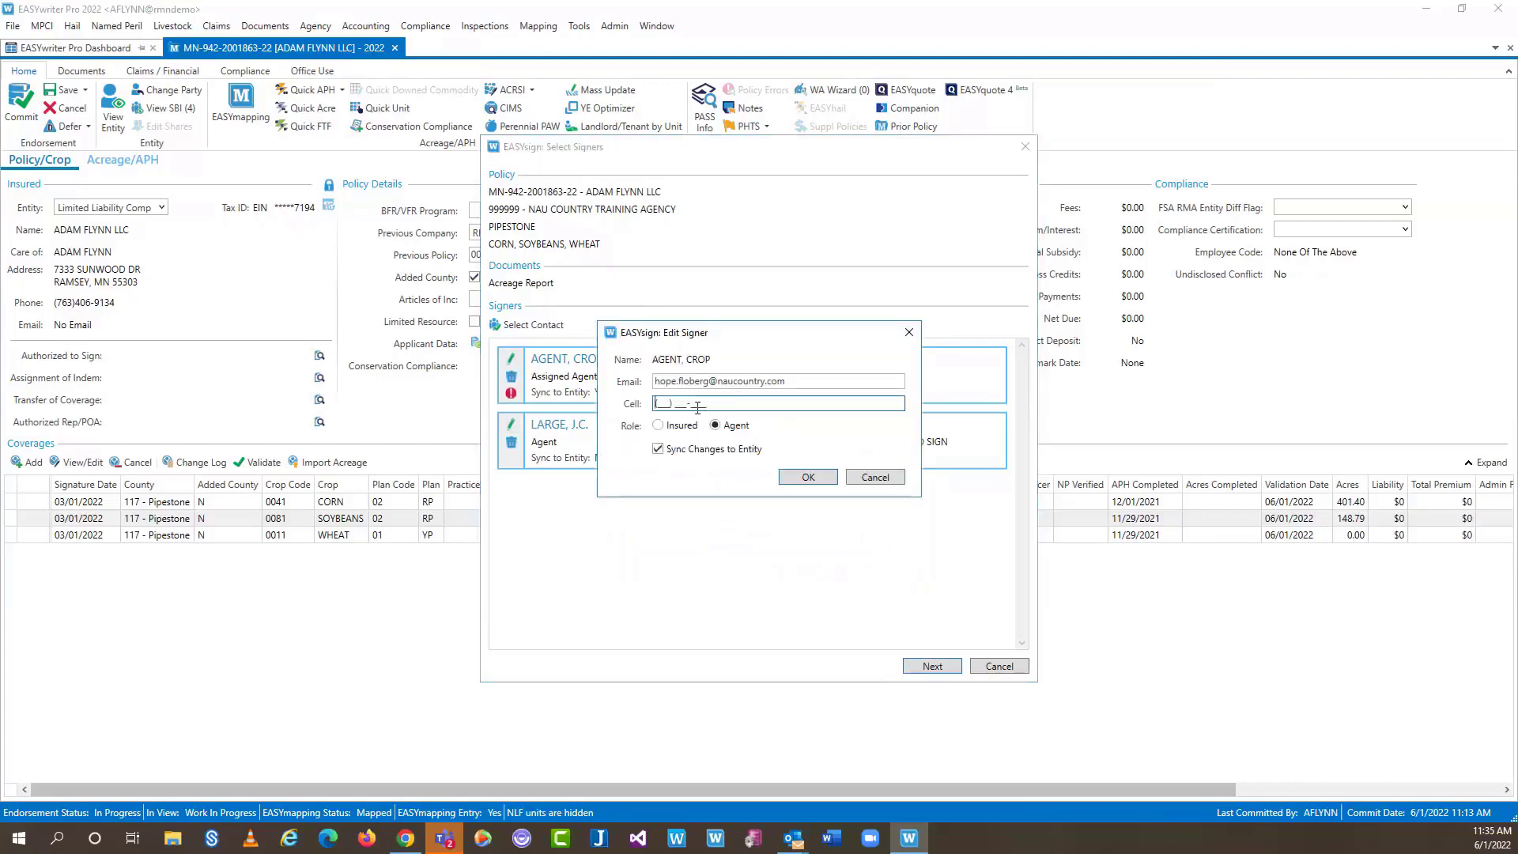
left_click(711, 449)
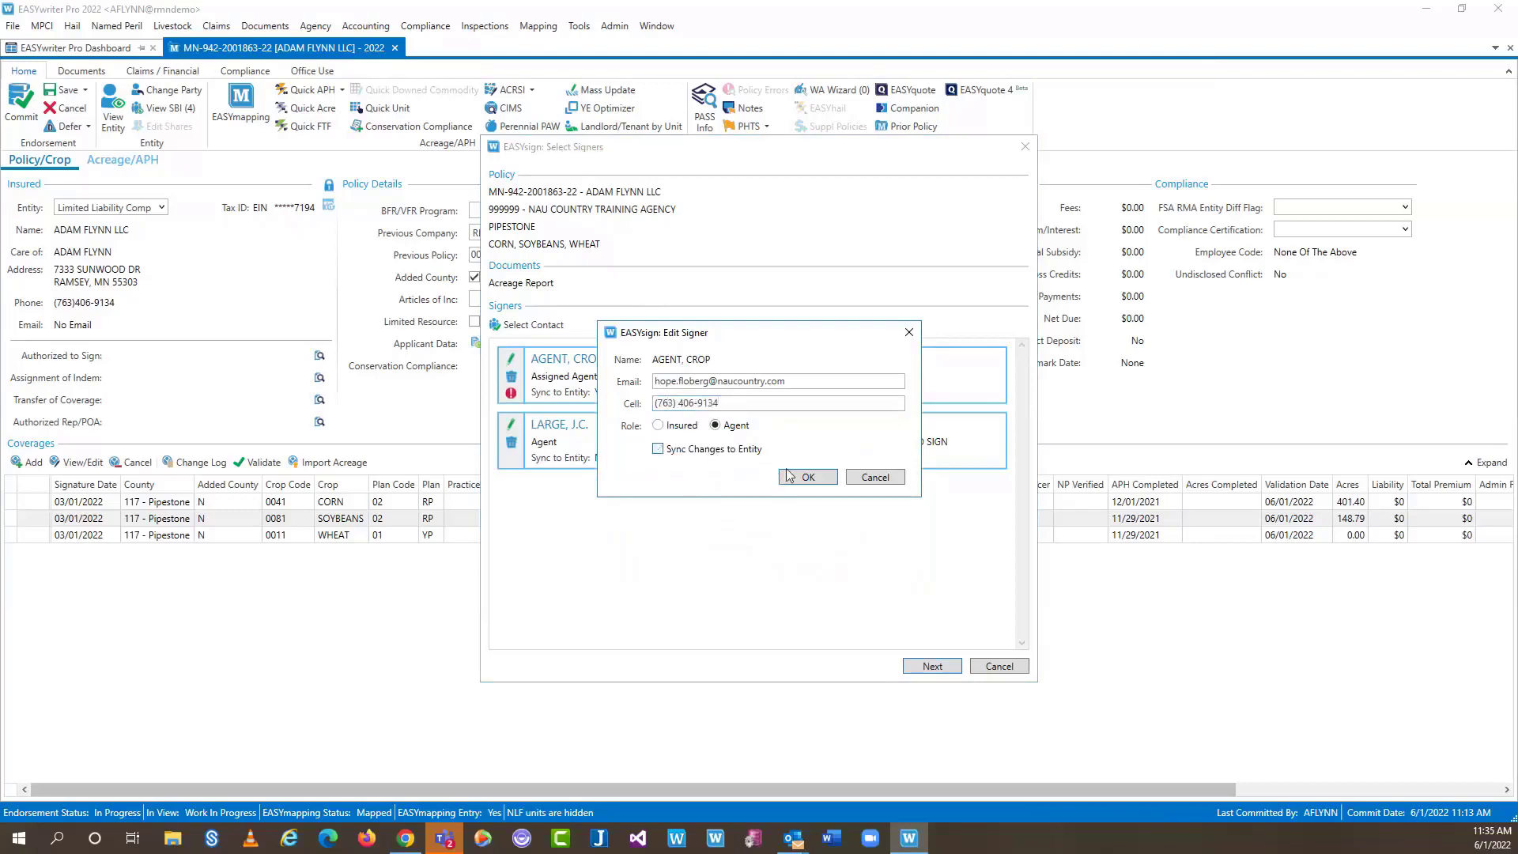
left_click(803, 476)
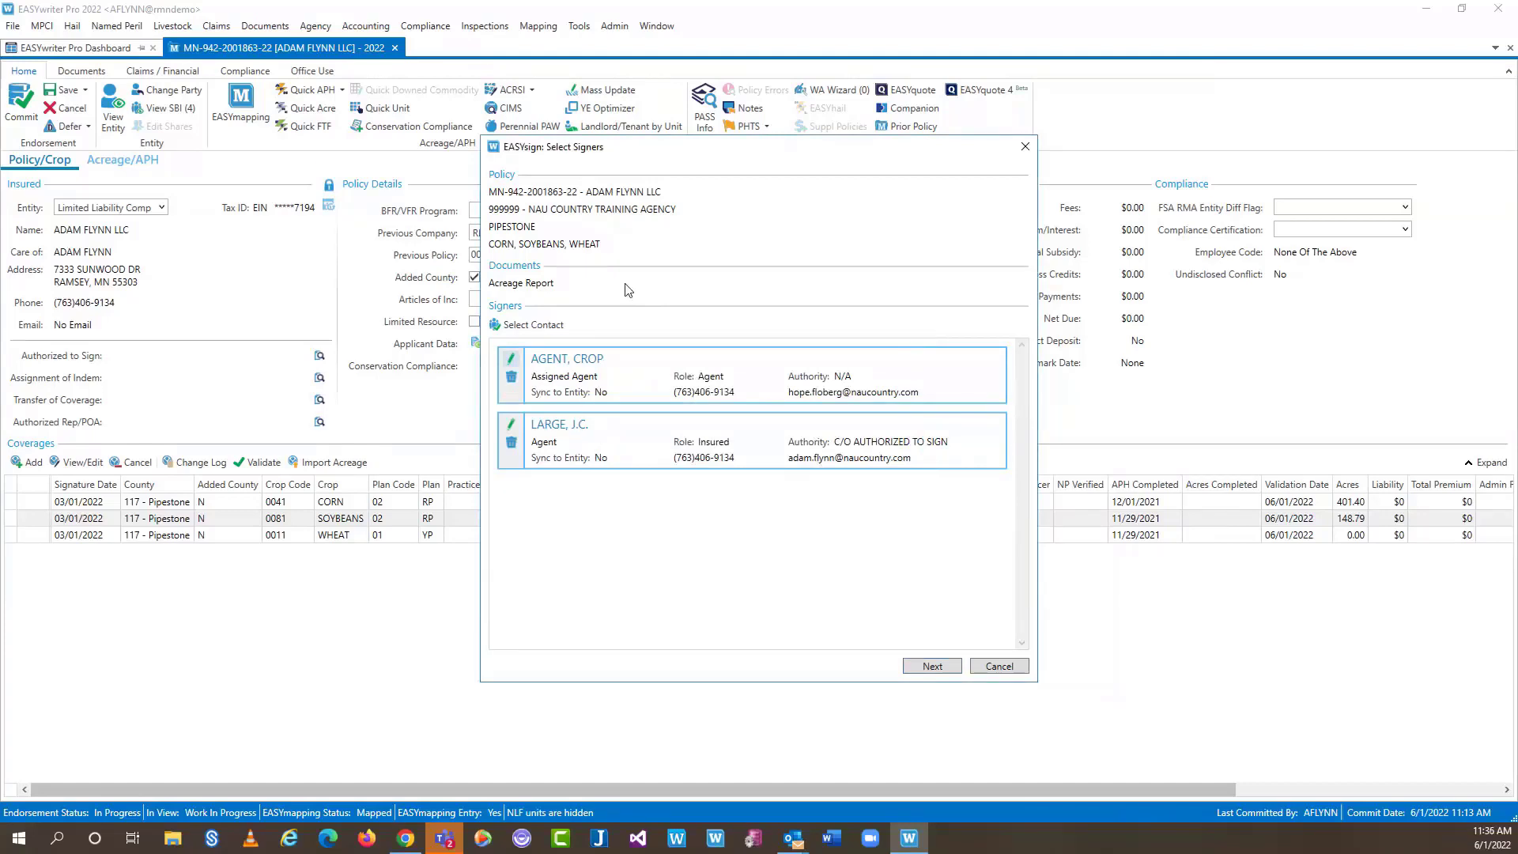
left_click(932, 666)
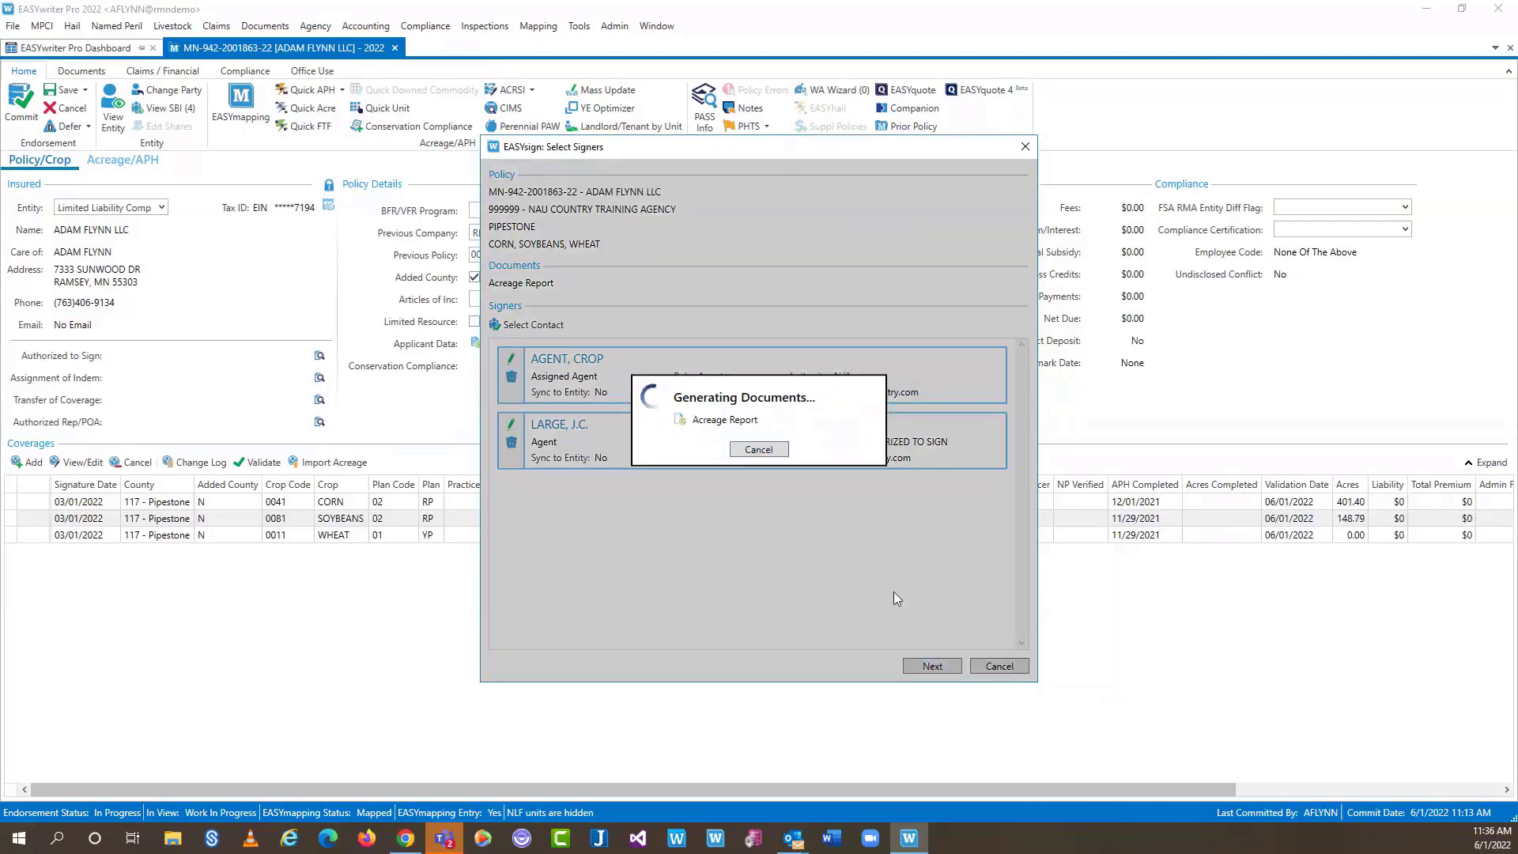
Generate the Acreage Report for both signers and open it in the EASYsign Document Designer
left_click(751, 452)
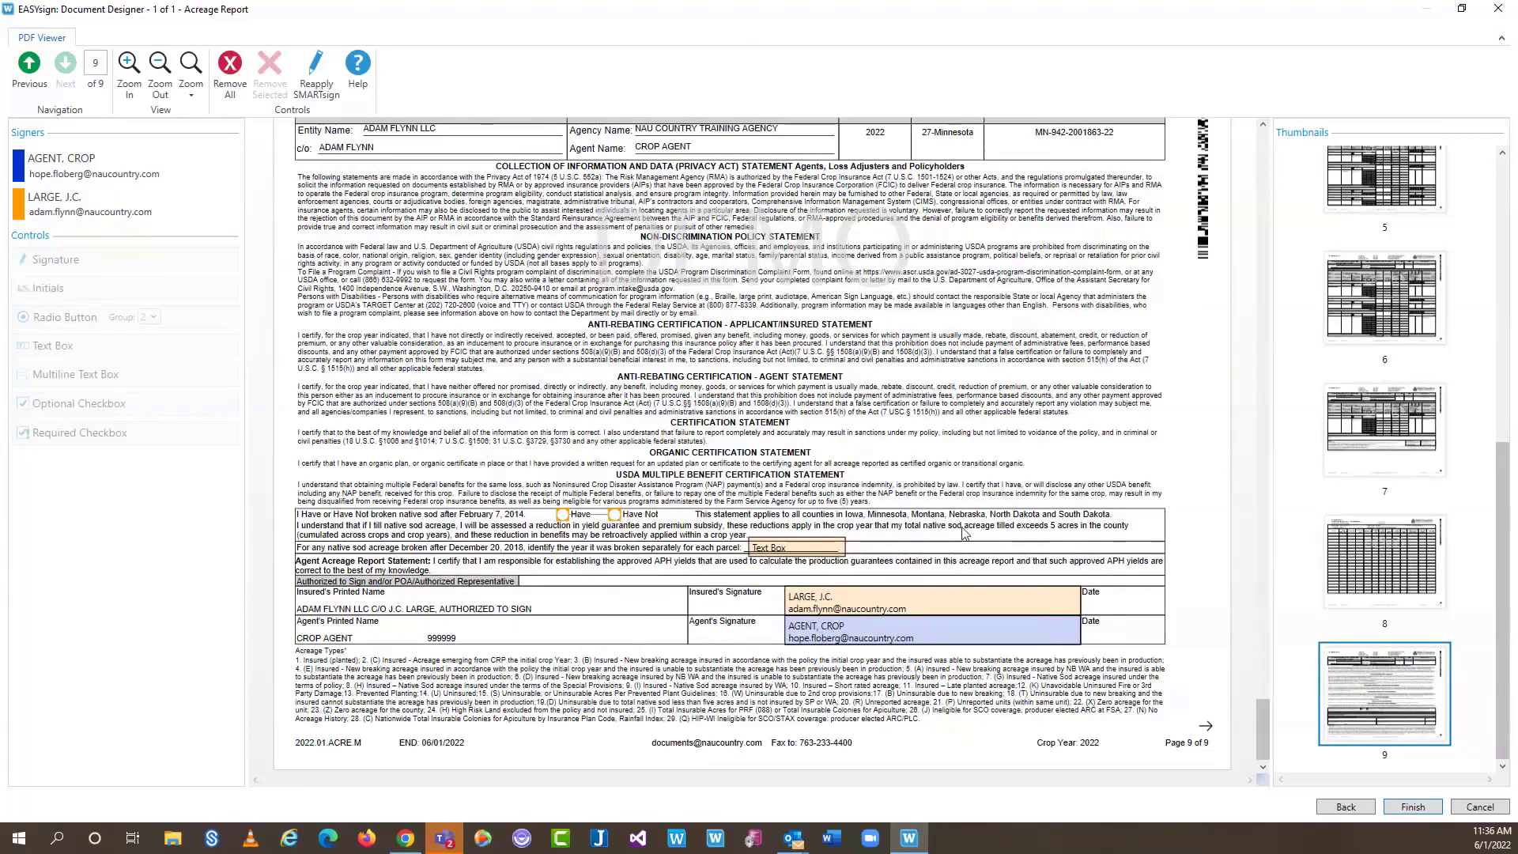
scroll(984, 491, "up", 7)
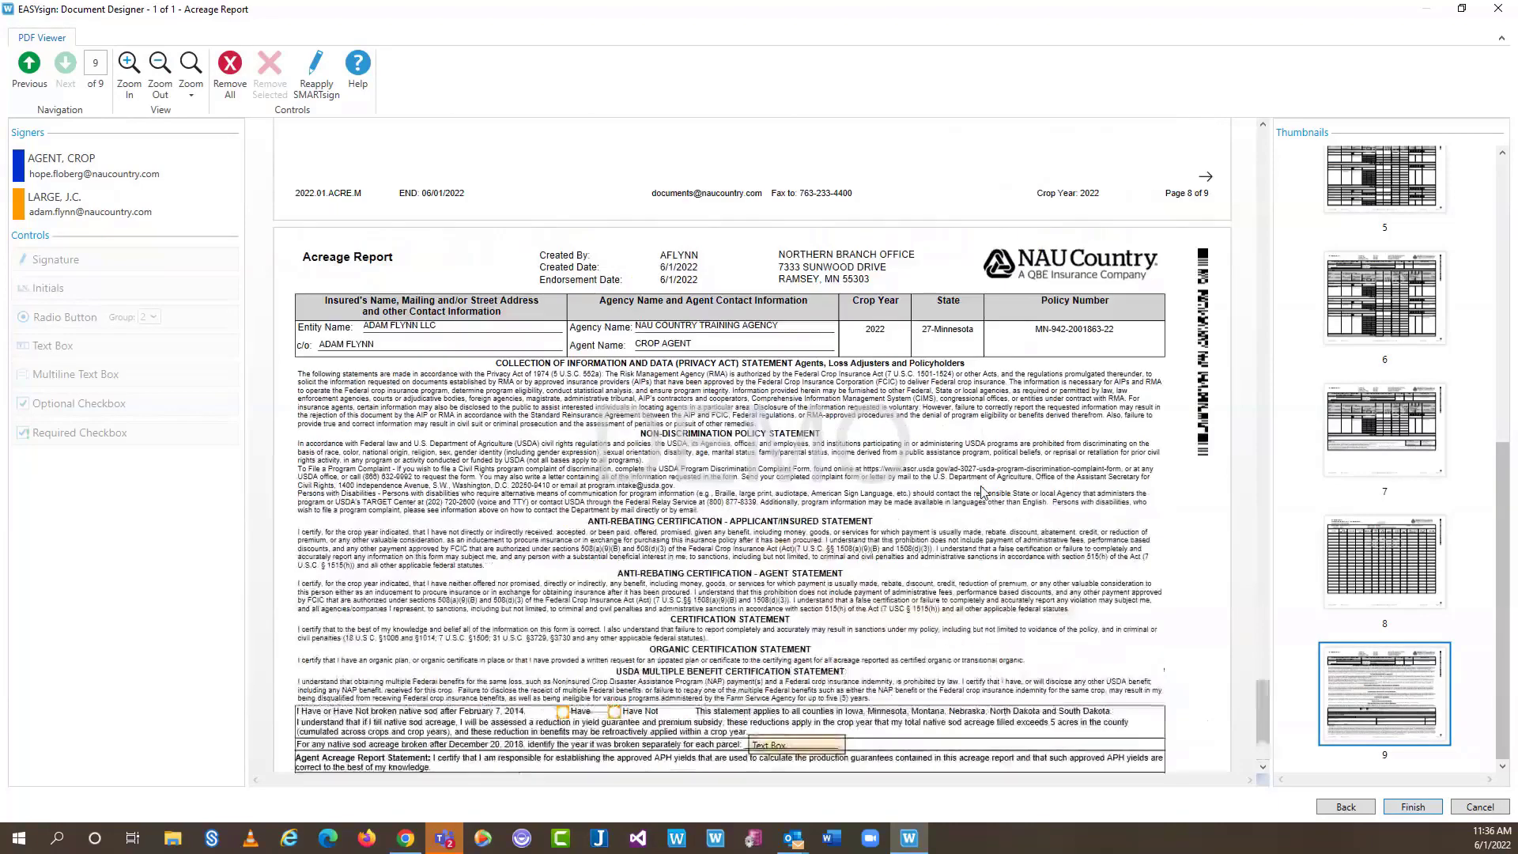
scroll(984, 491, "up", 11)
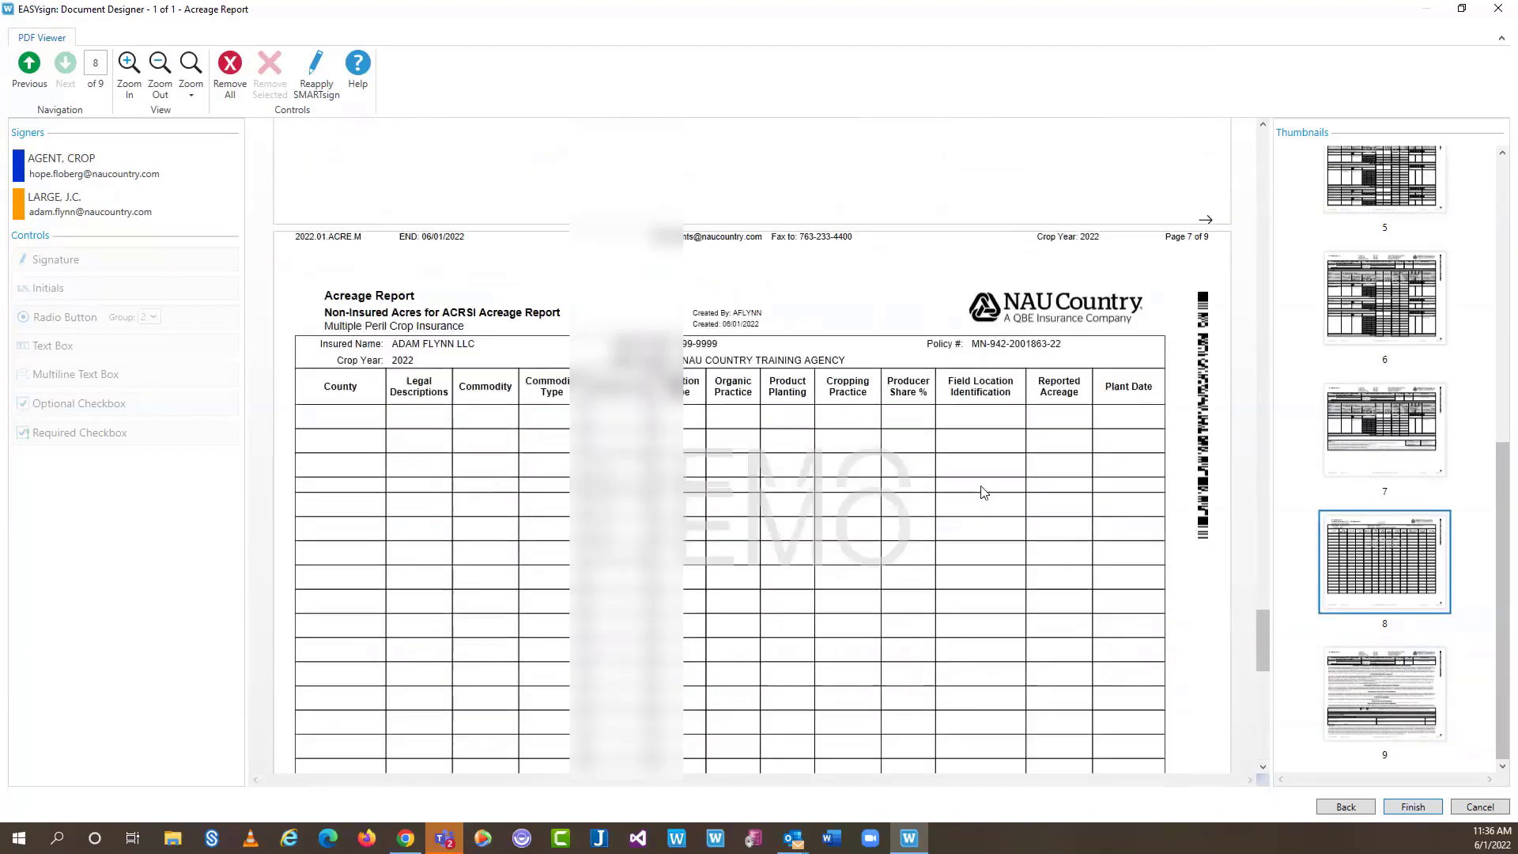
scroll(984, 491, "up", 11)
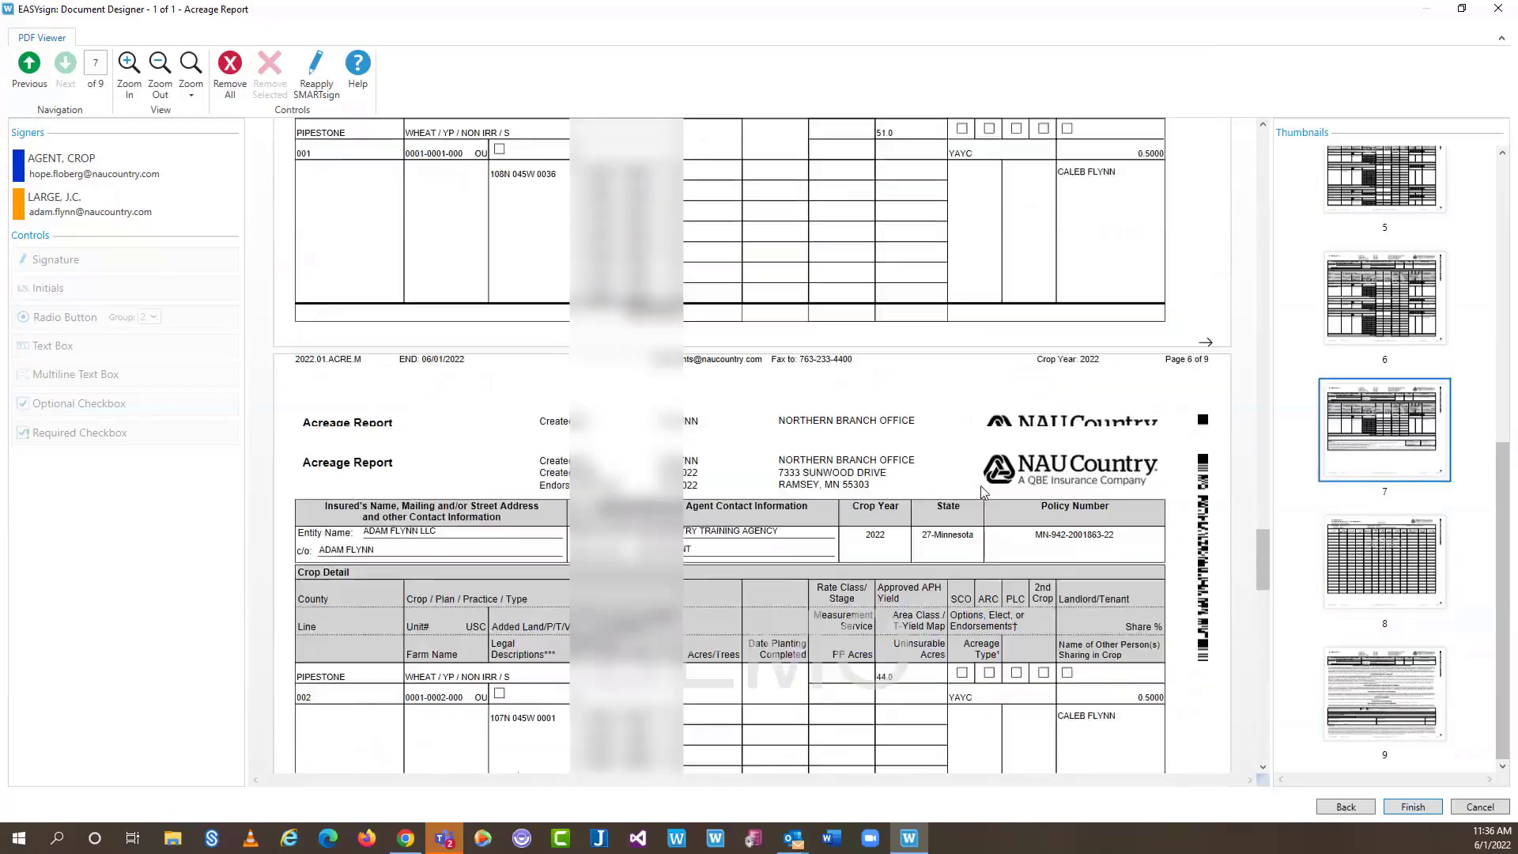
scroll(1249, 498, "down", 7)
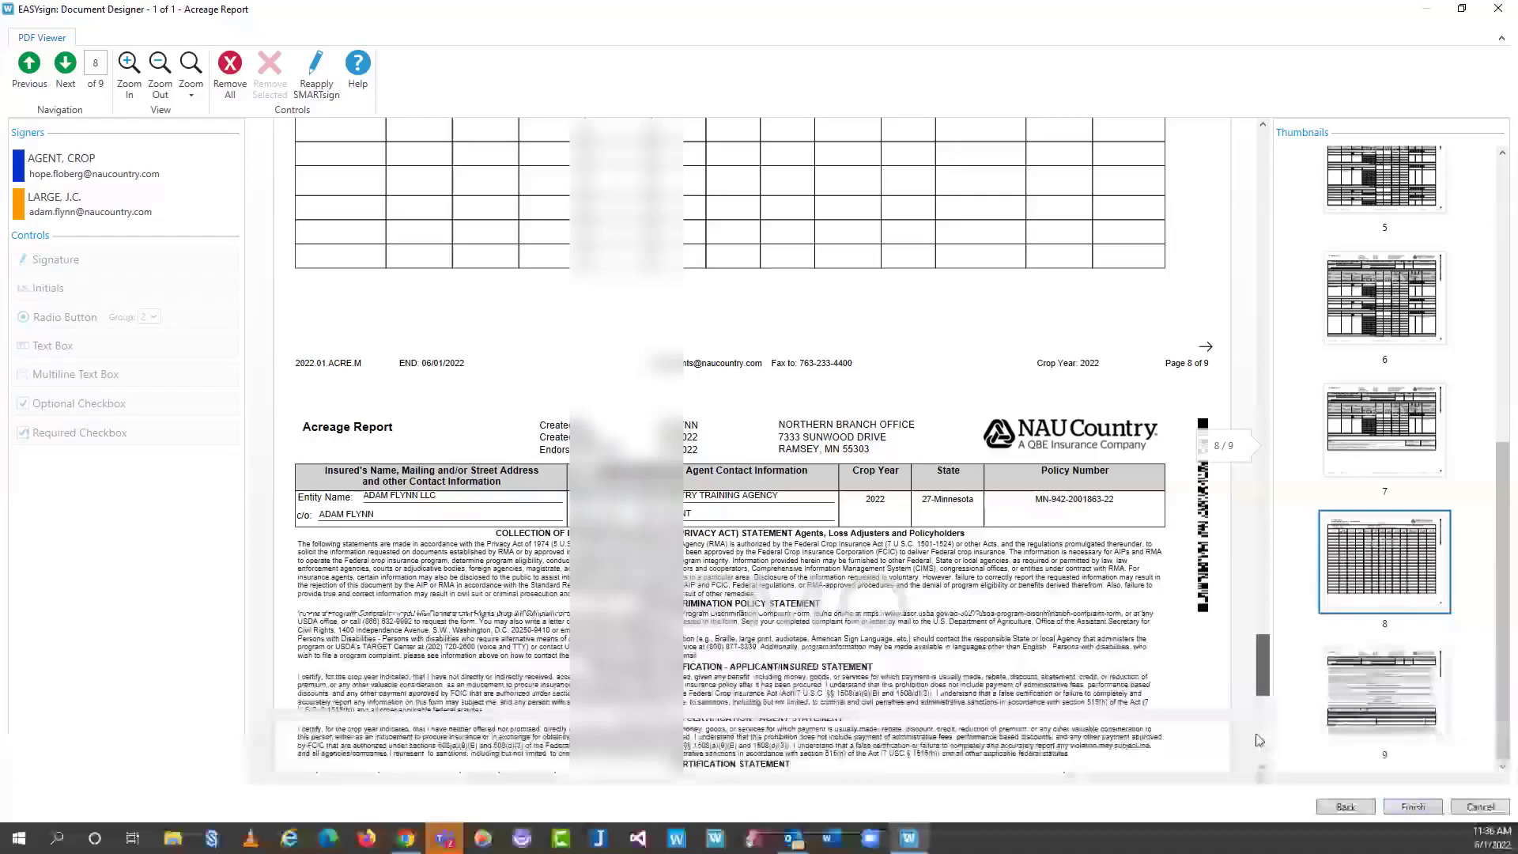
scroll(1255, 733, "down", 7)
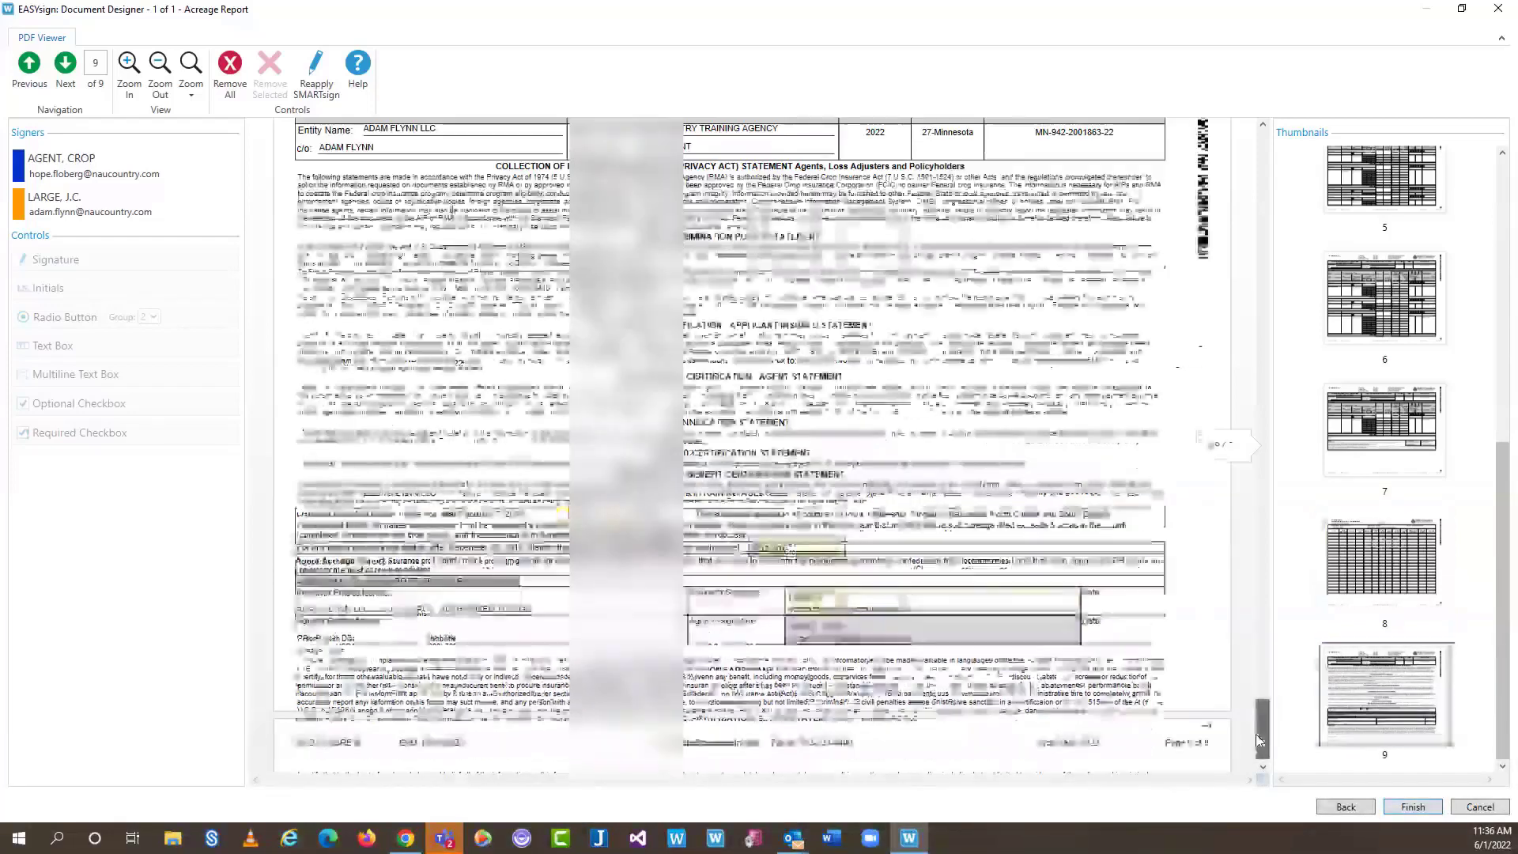
scroll(791, 538, "up", 1)
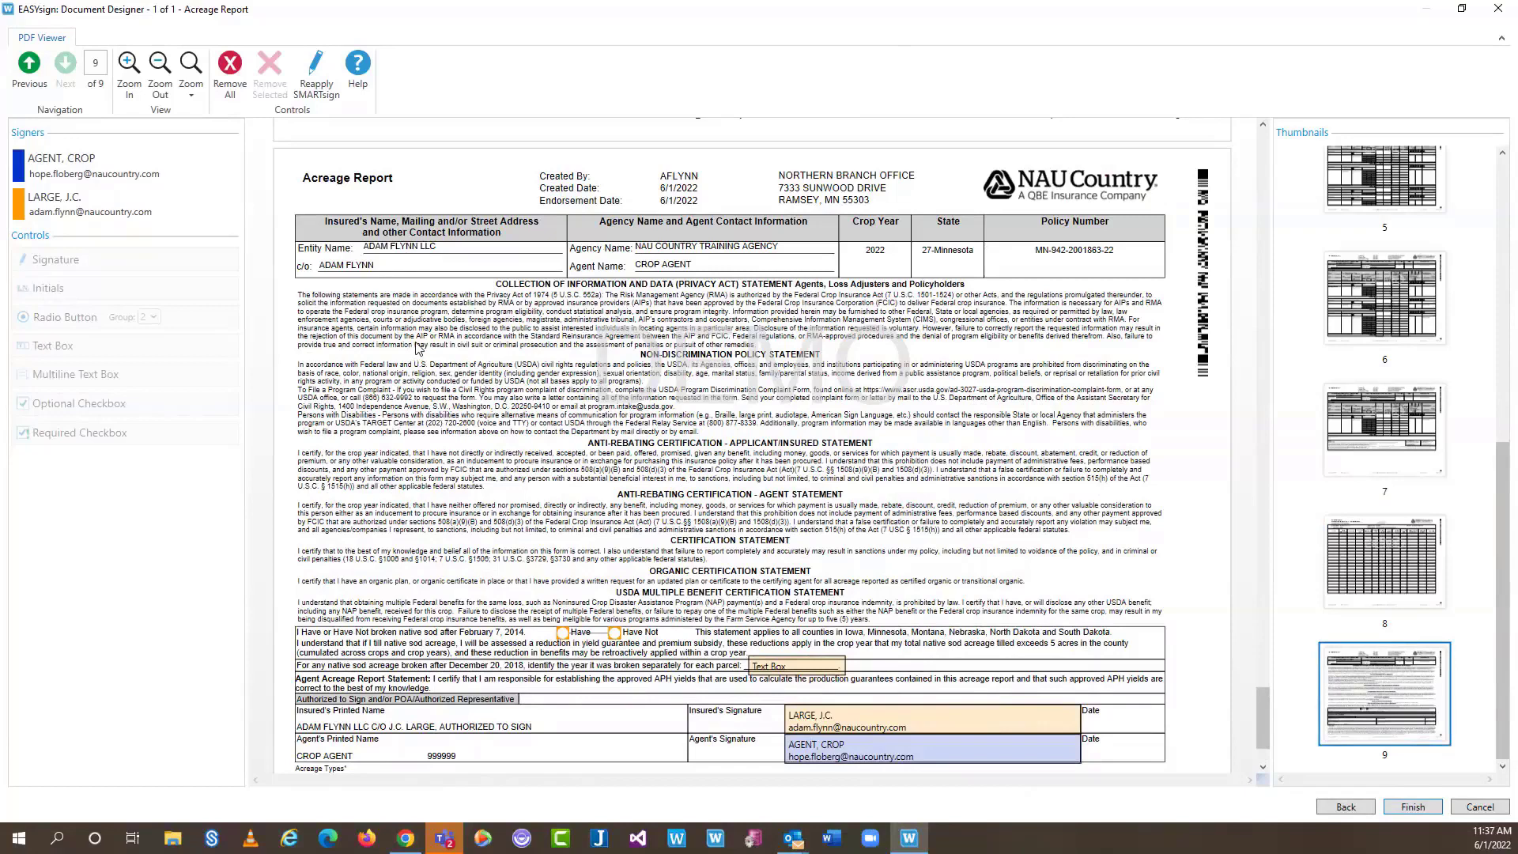
Place an insured Required Checkbox beside the page 9 organic certification line and finish
left_click(62, 158)
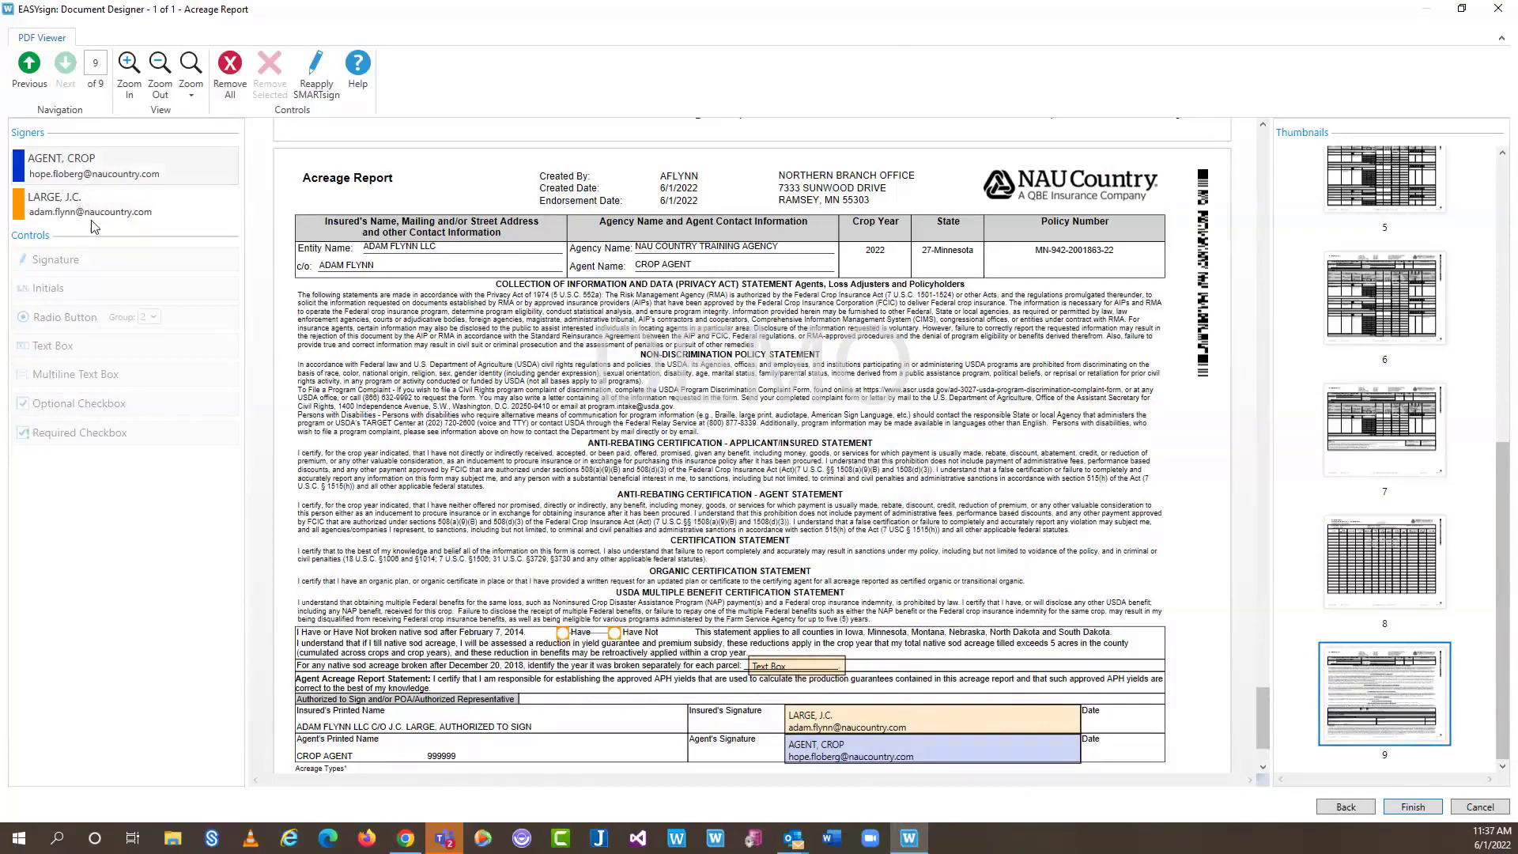
left_click(89, 215)
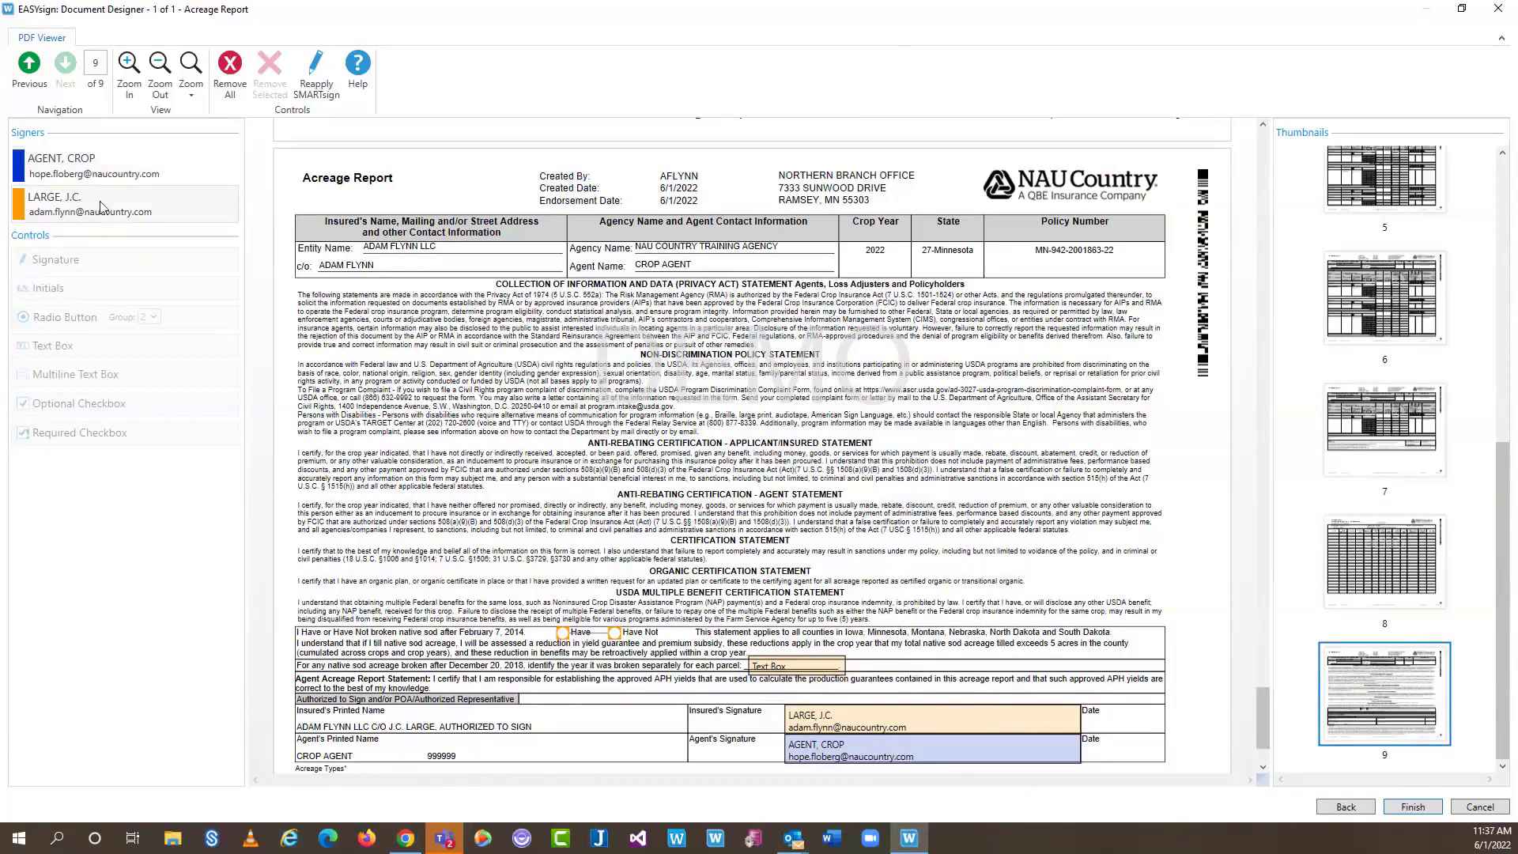
left_click(100, 207)
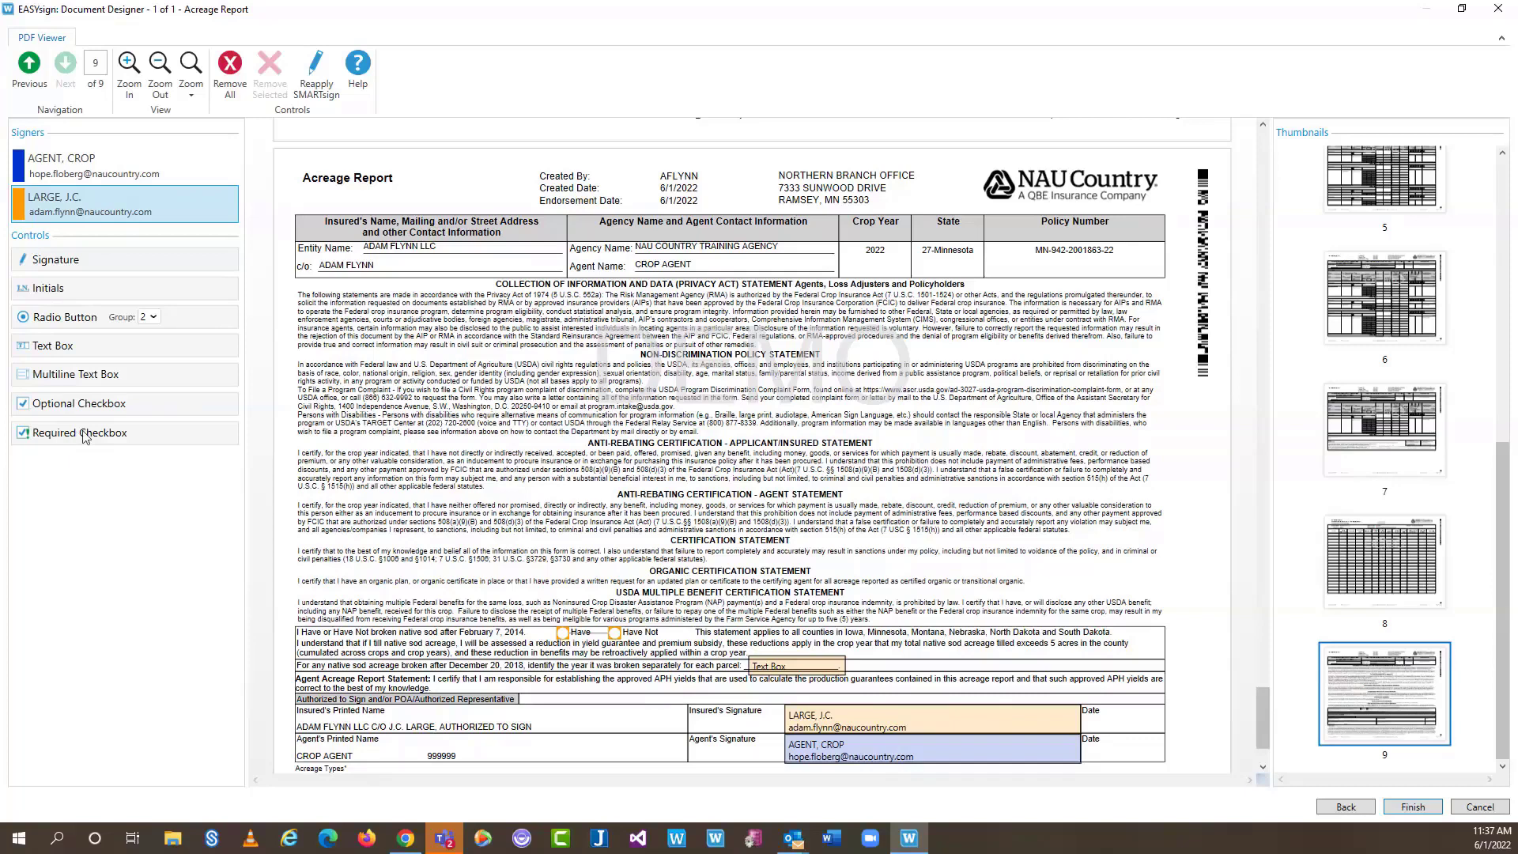
left_click(85, 436)
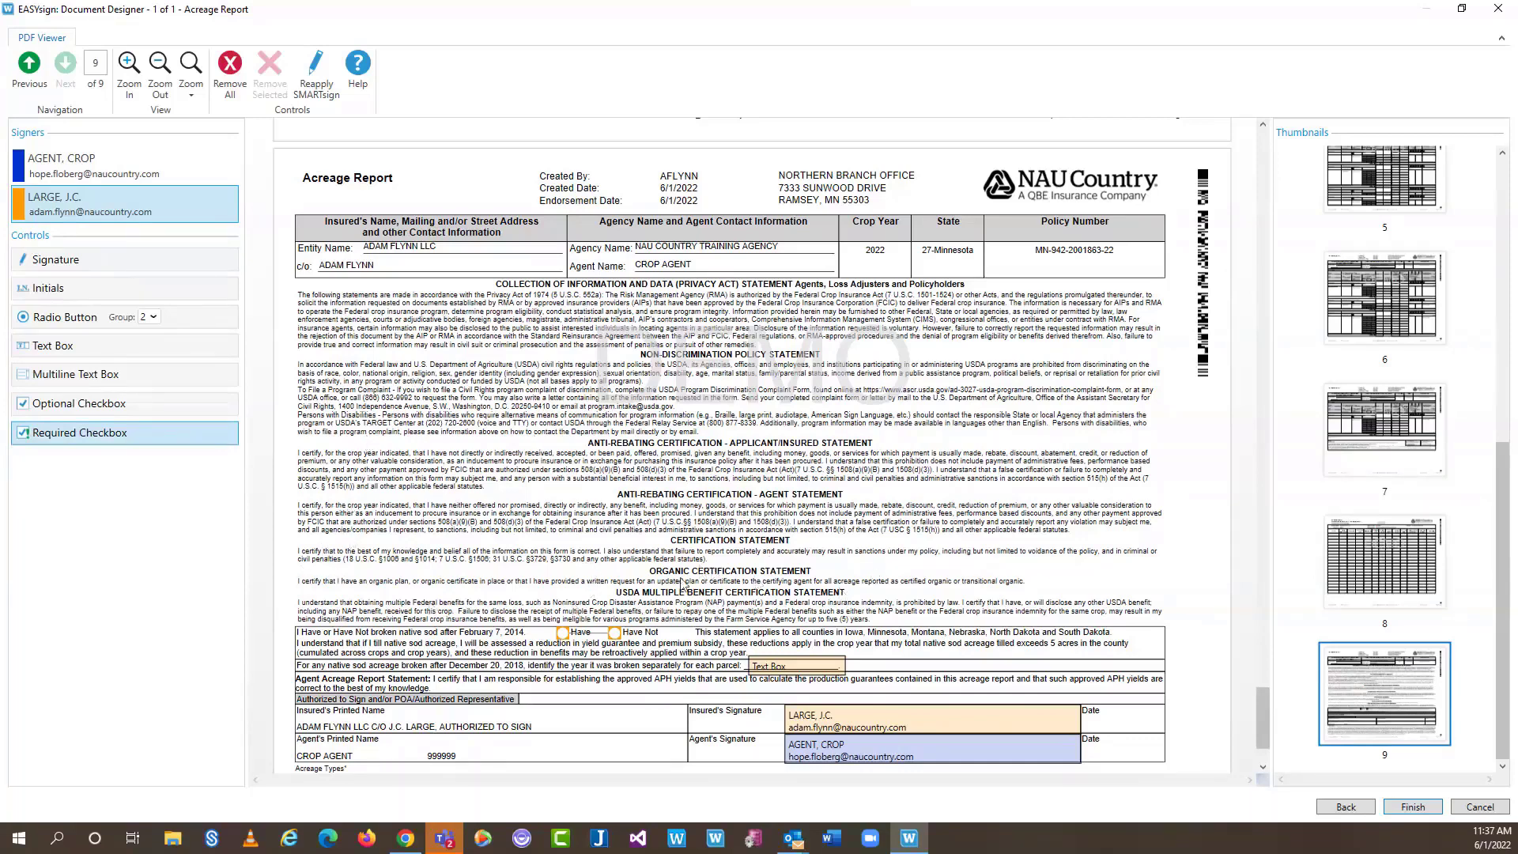
left_click(1036, 582)
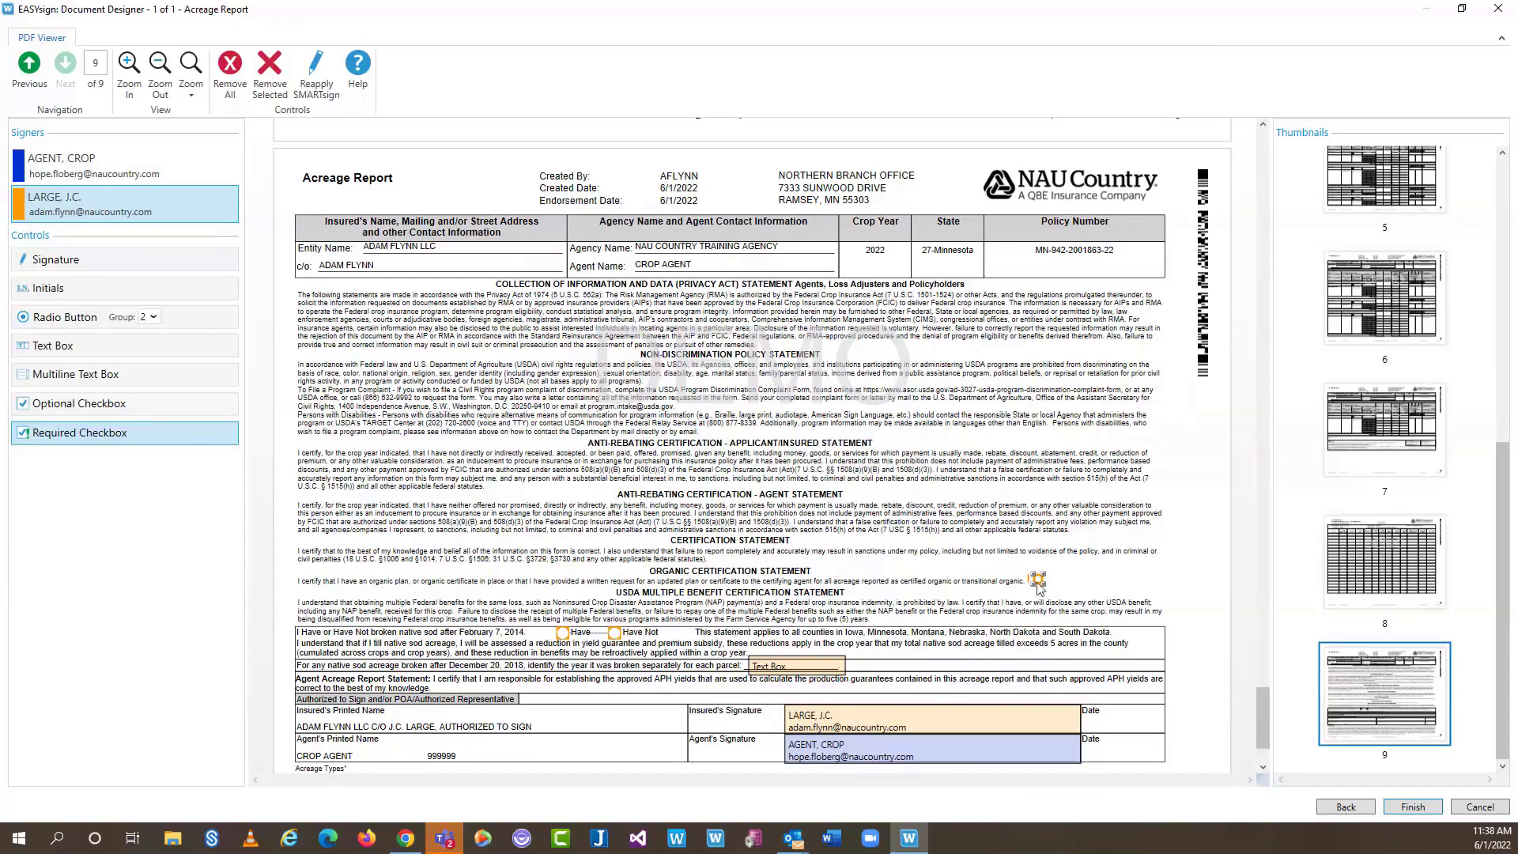
left_click(1411, 807)
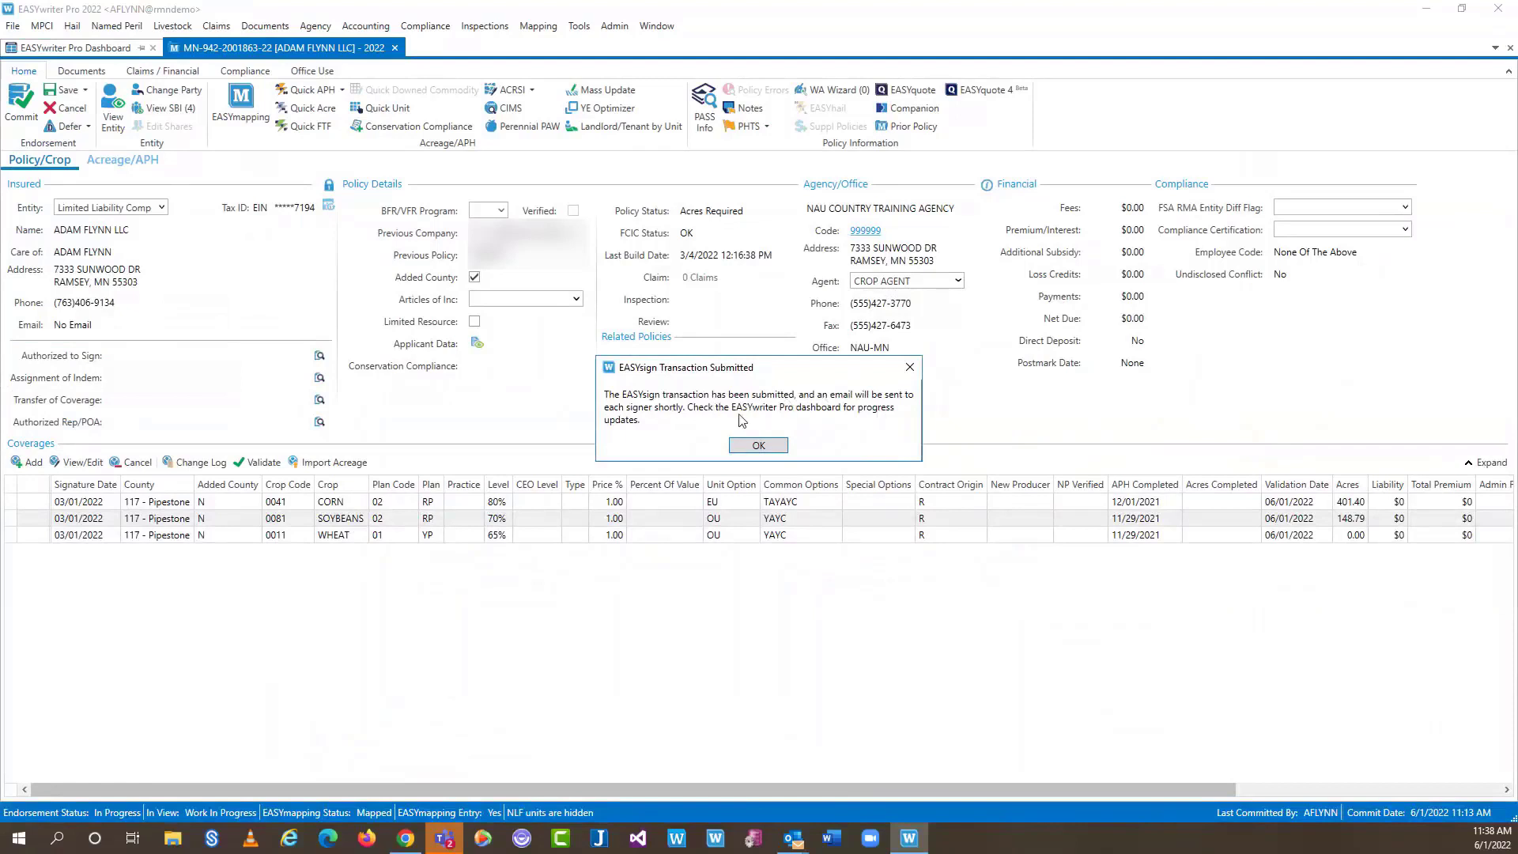
Acknowledge the EASYsign Transaction Submitted notice and answer No to transferring data to companion policies
left_click(756, 443)
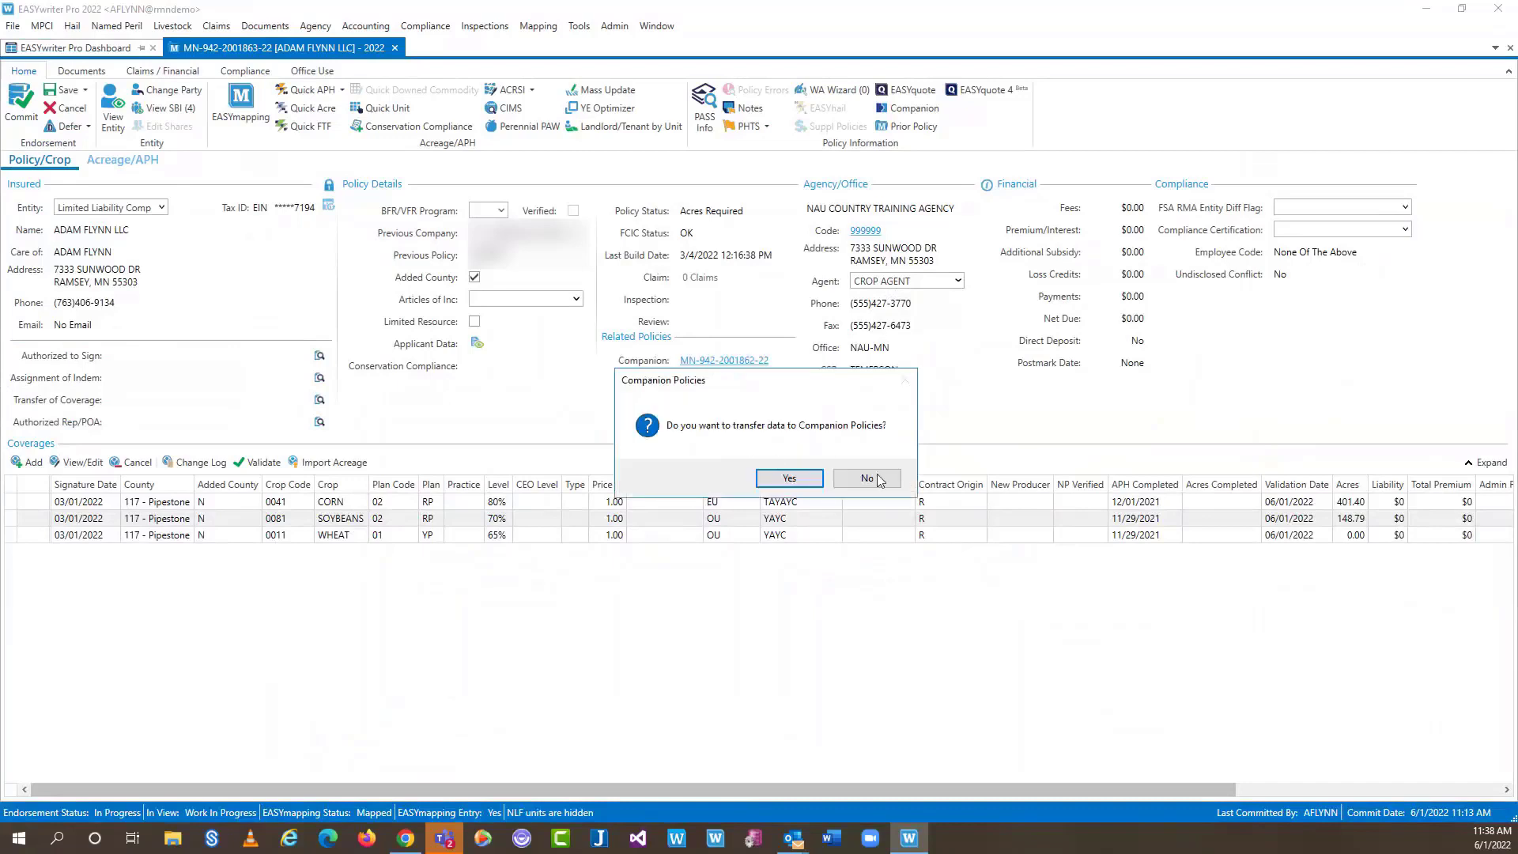
left_click(867, 478)
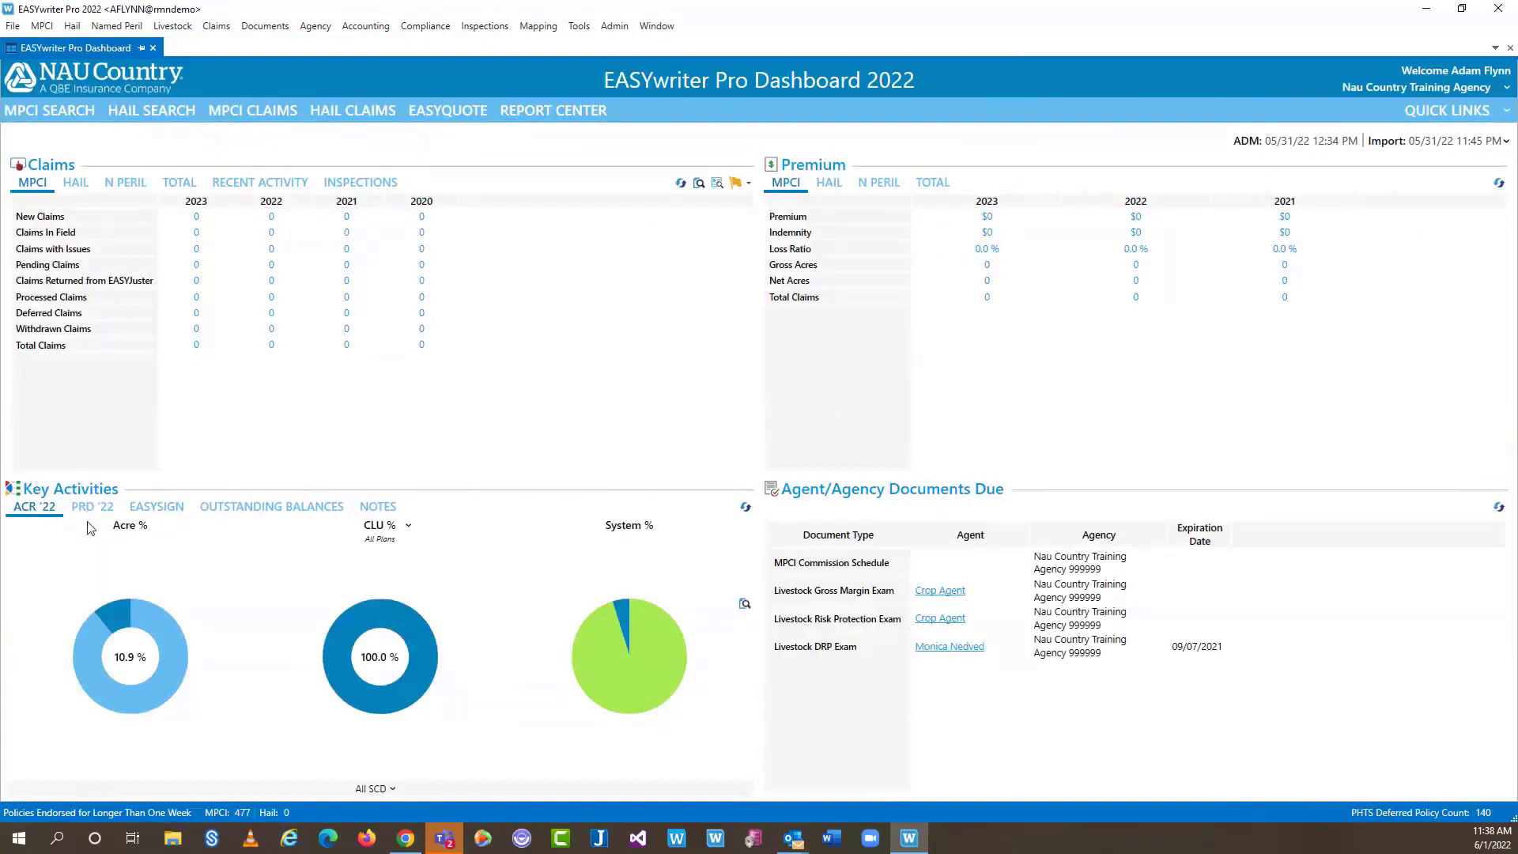
Switch Key Activities to the EASYSIGN list, showing this policy's acreage report as Sending
left_click(155, 509)
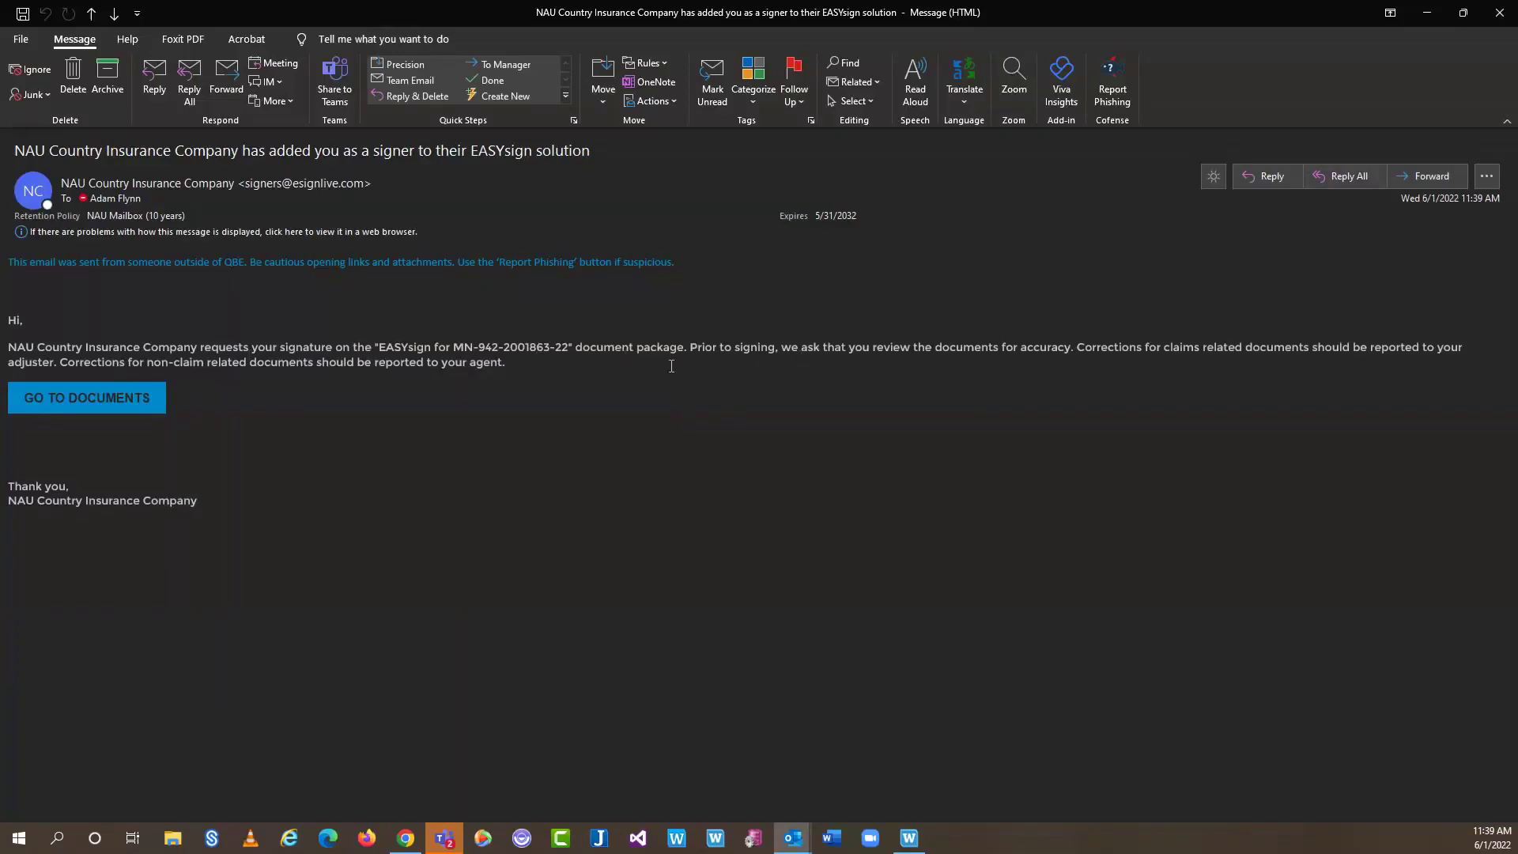
Follow GO TO DOCUMENTS in the EASYsign invitation e-mail to reach the OneSpan Sign signer login
left_click(86, 402)
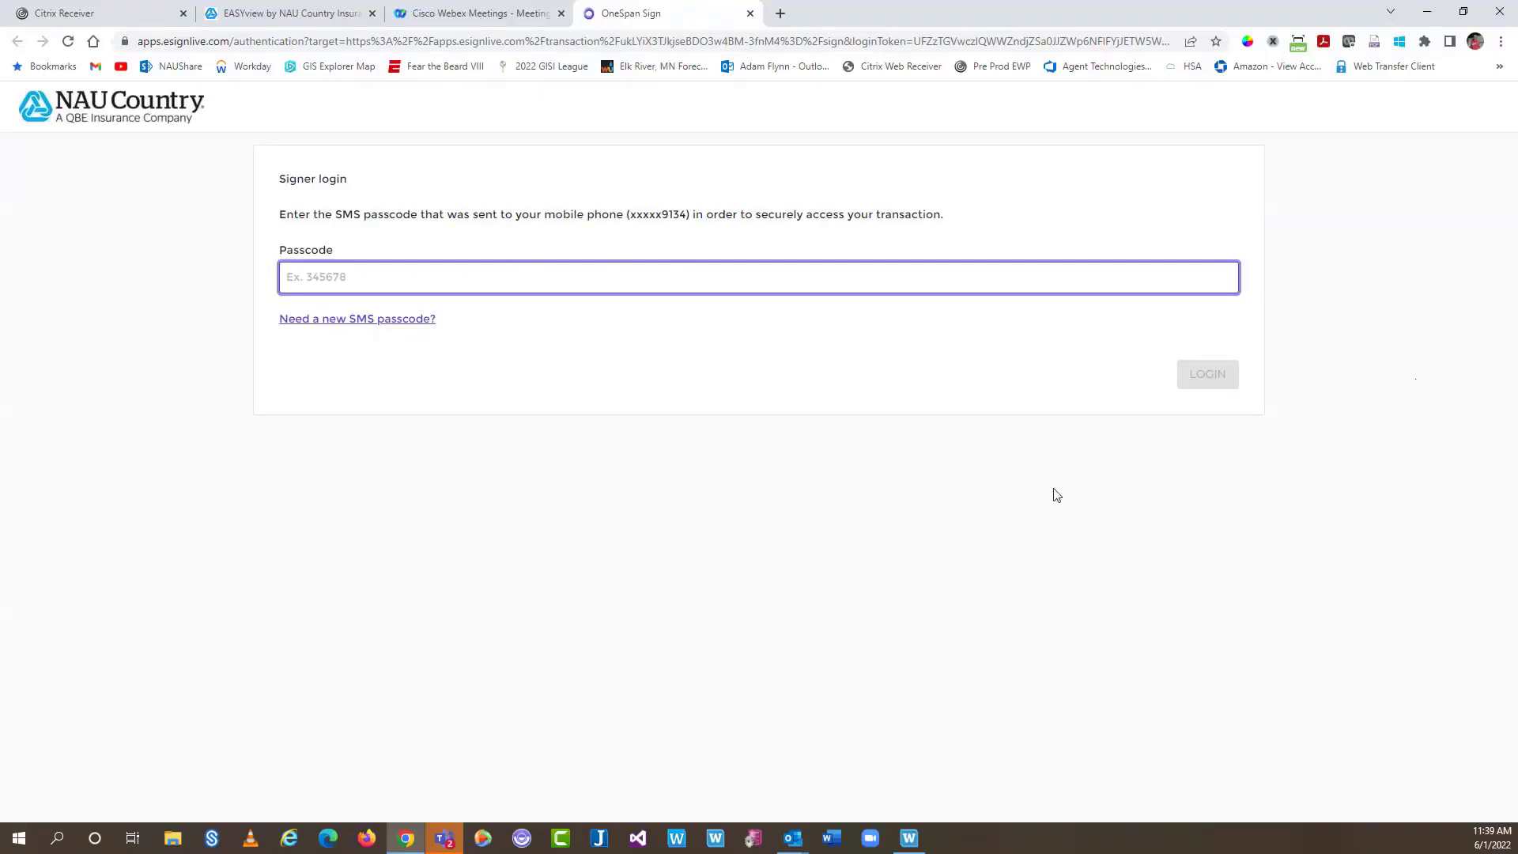
Enter the six-digit SMS passcode and log in to OneSpan Sign as the signer
left_click(383, 274)
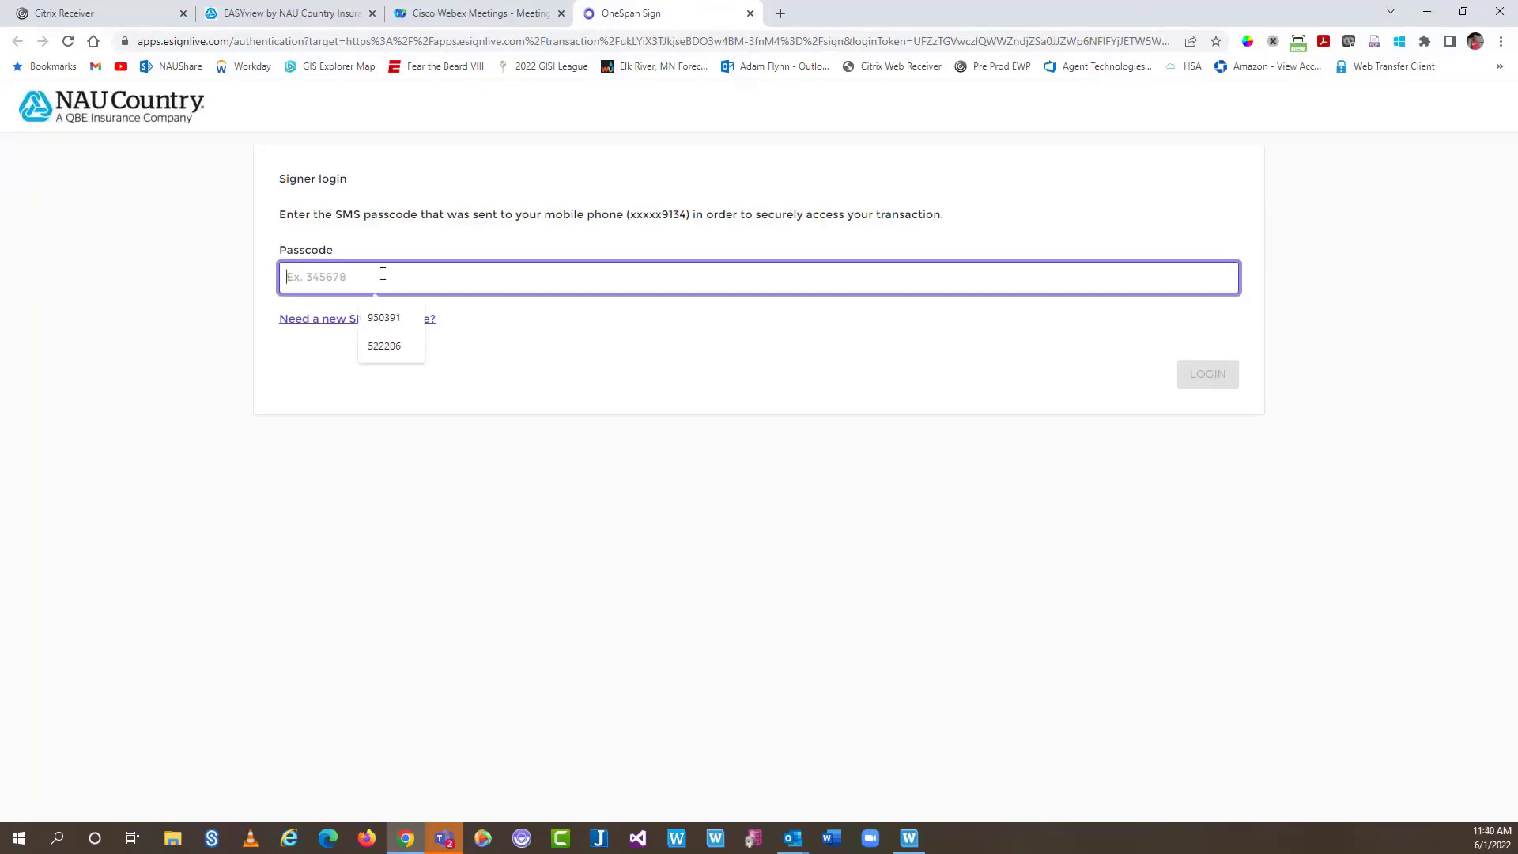
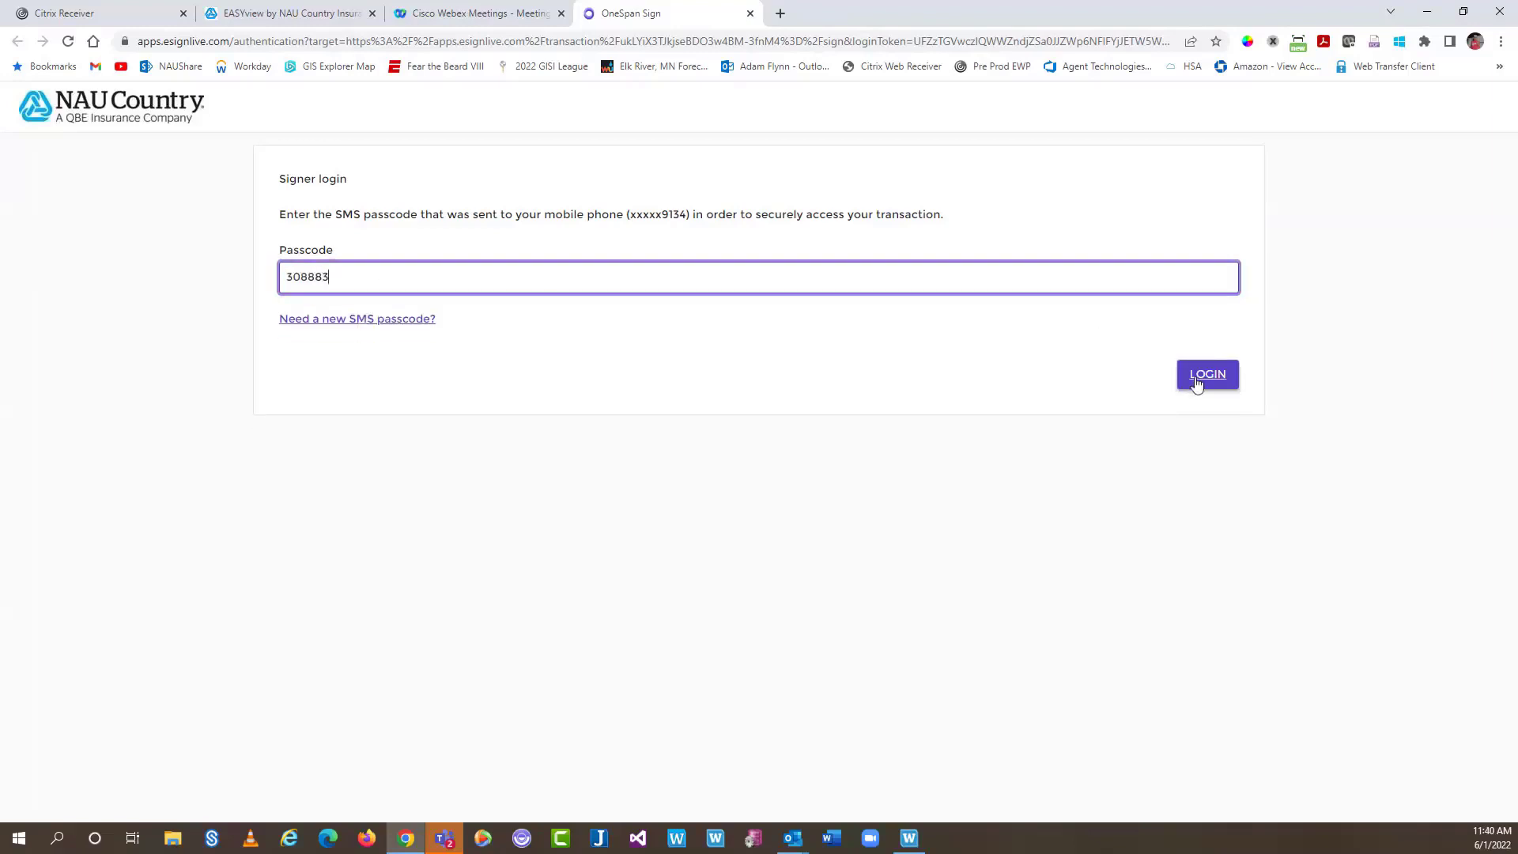
left_click(1197, 381)
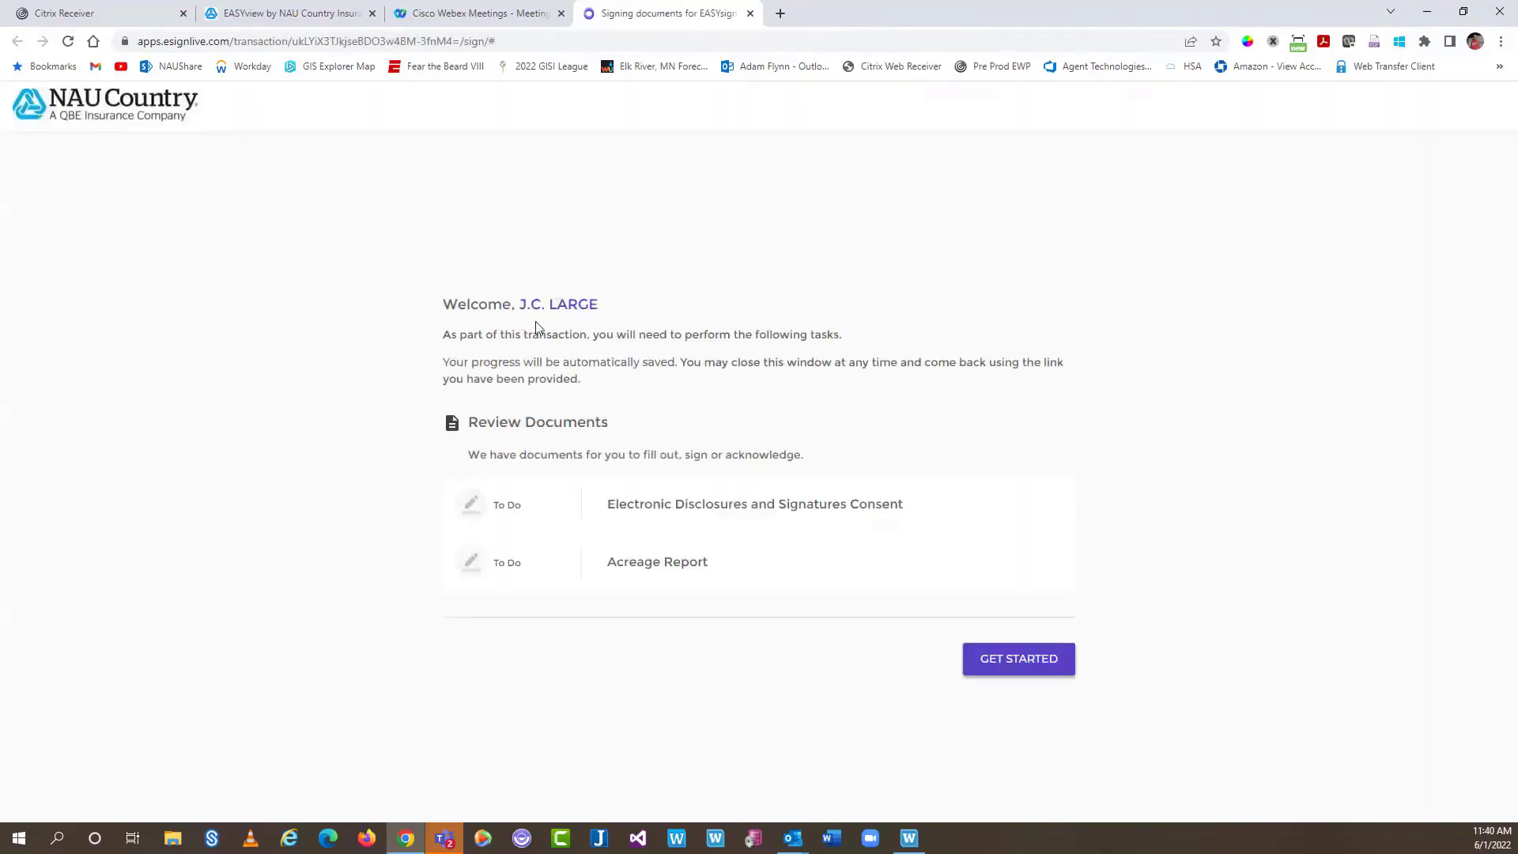
Get started, agree to the eSign Consent and Disclosure terms, and accept them
left_click(1020, 660)
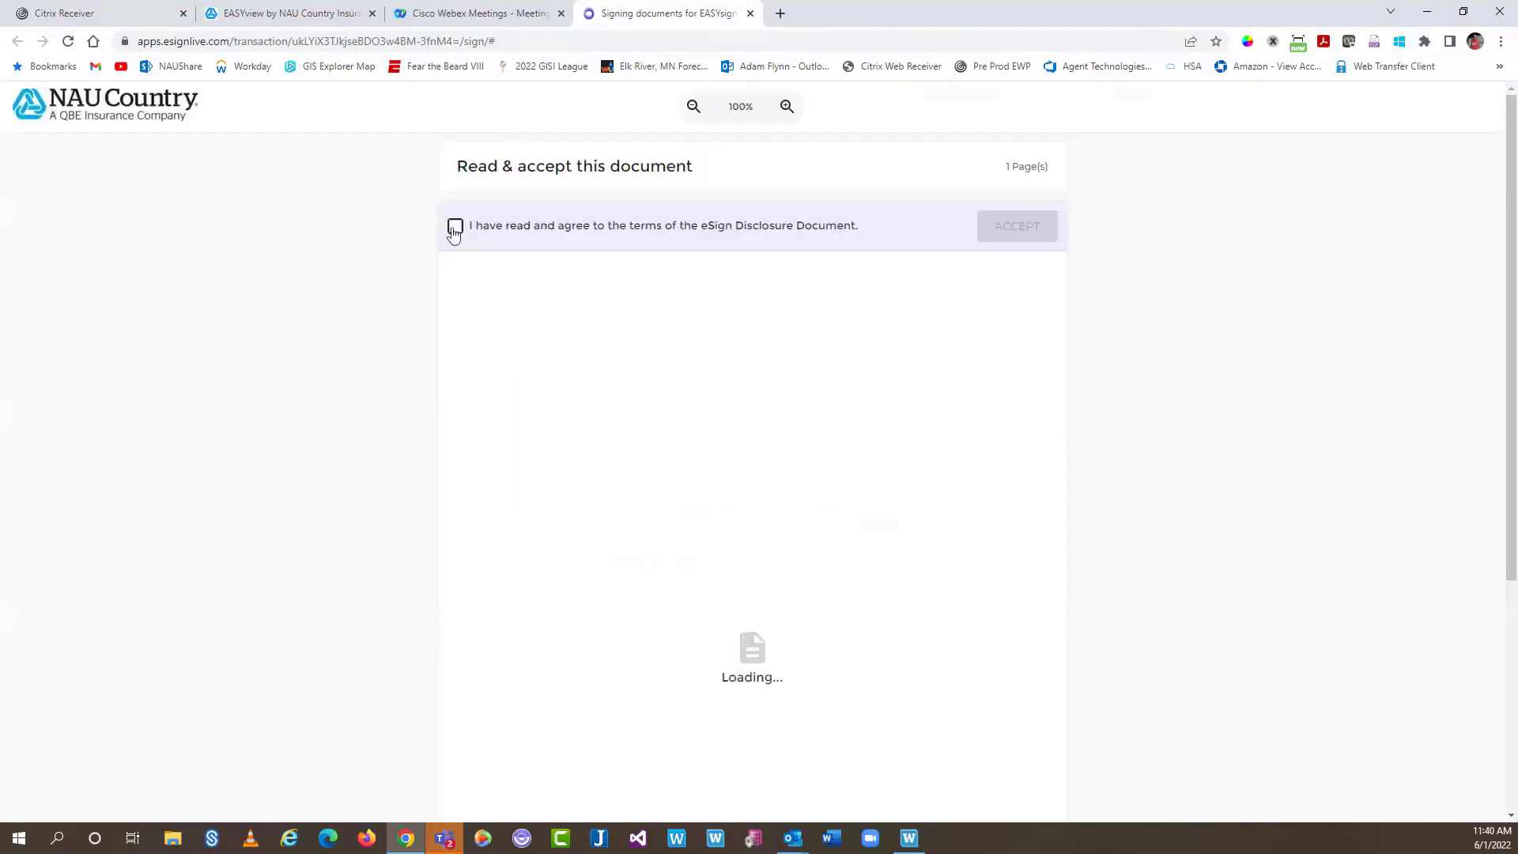
left_click(455, 226)
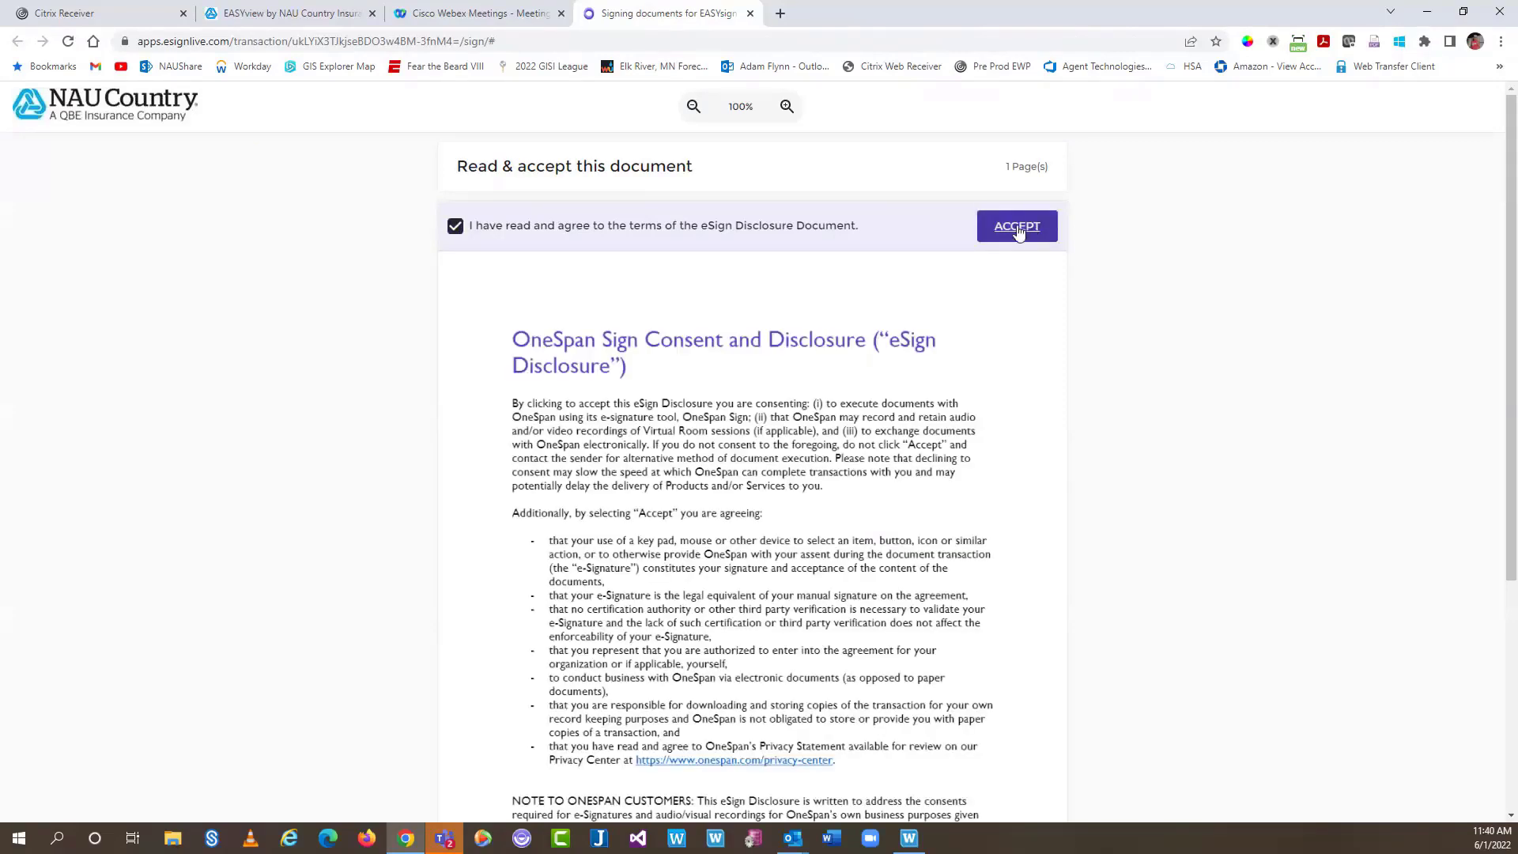
left_click(1017, 229)
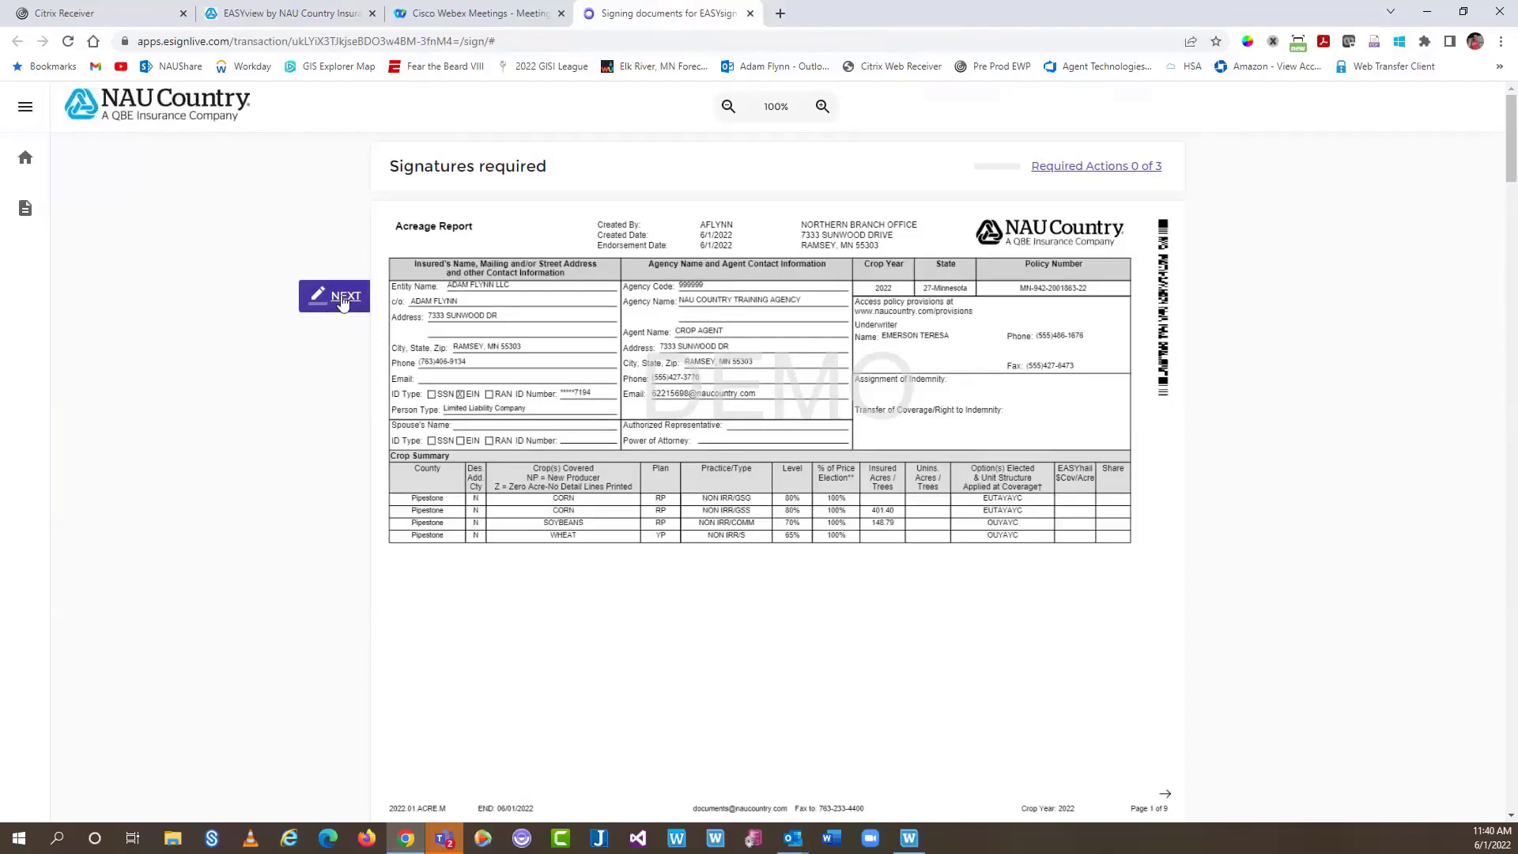
Work through the required fields, checking the organic certification box and marking sod as Have Not
left_click(342, 301)
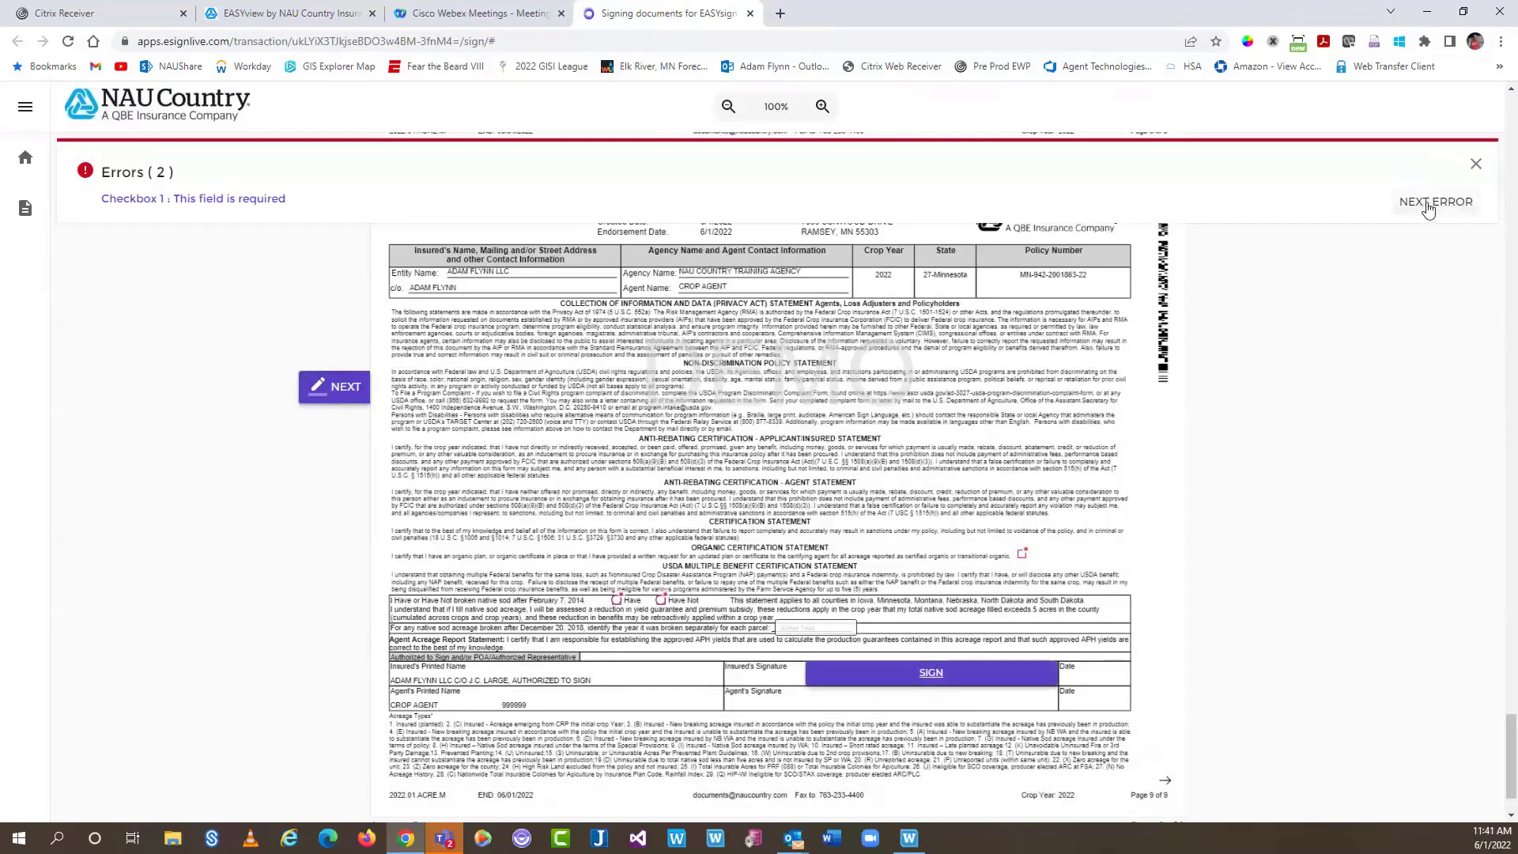
left_click(1427, 207)
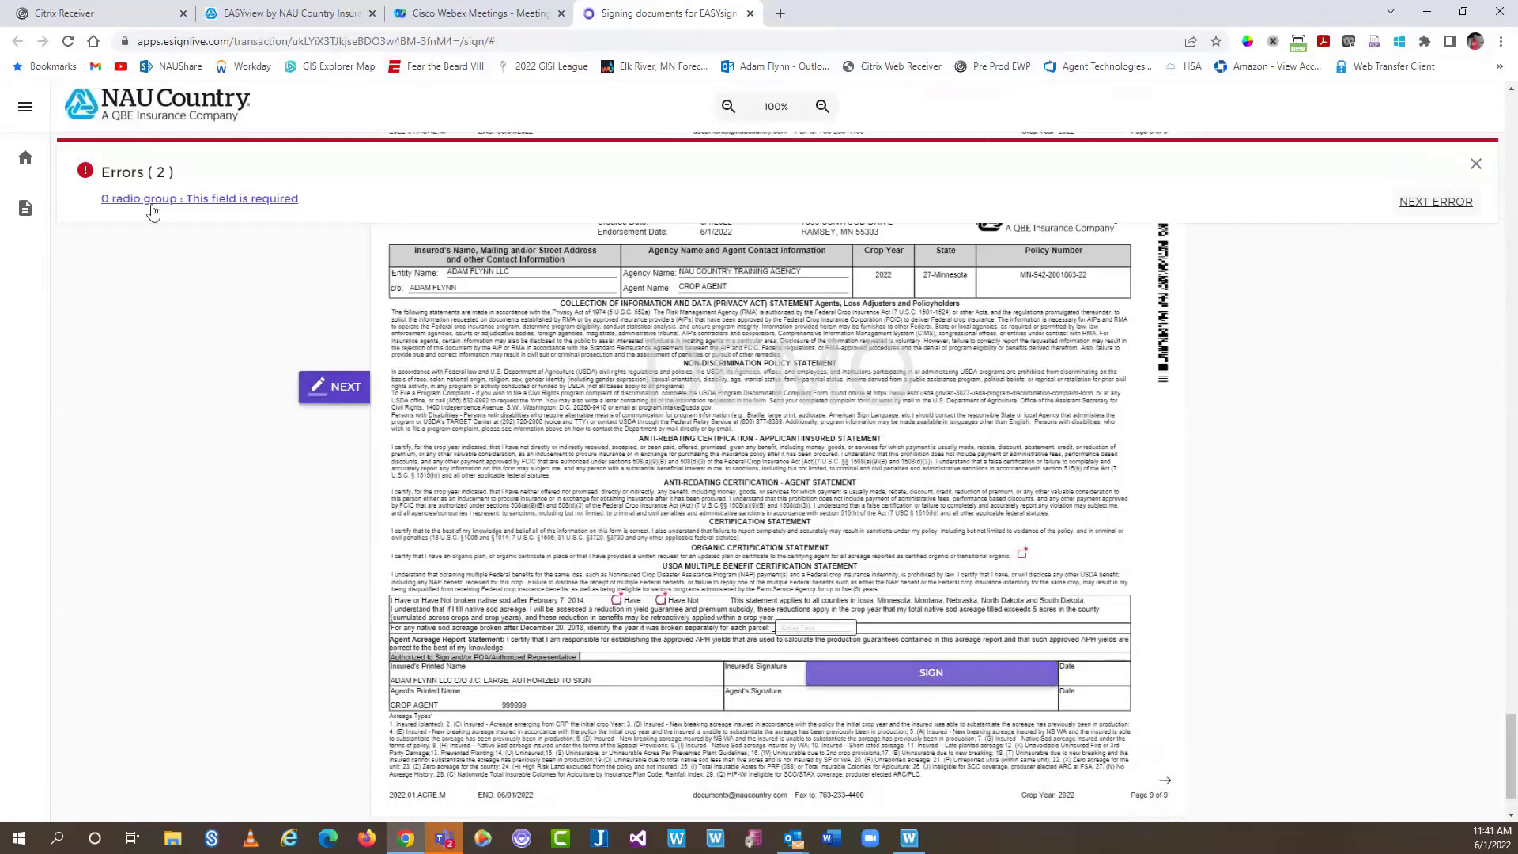
left_click(1475, 163)
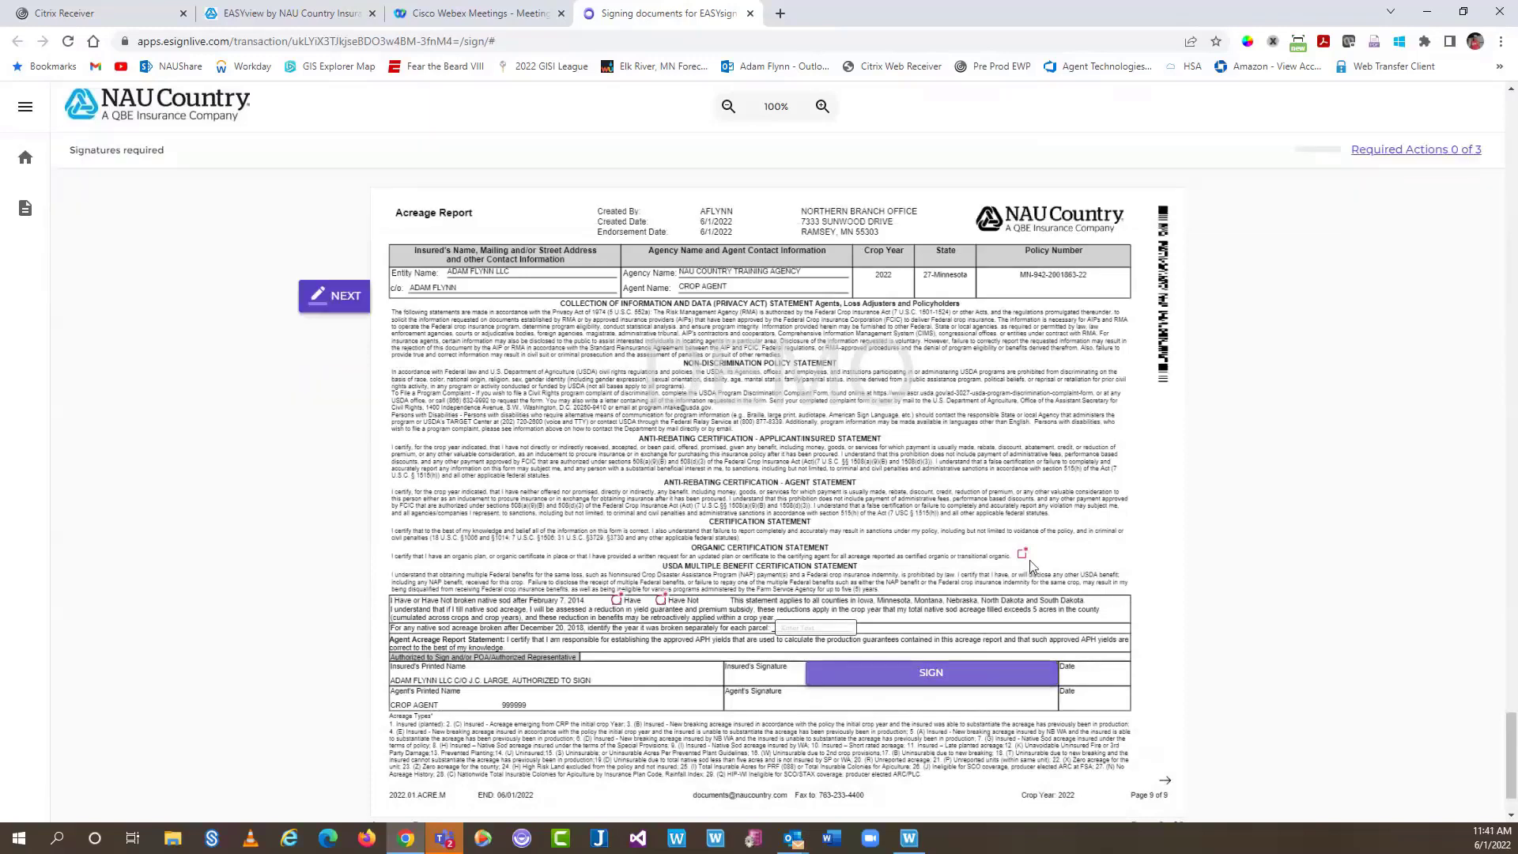
left_click(1024, 555)
left_click(662, 602)
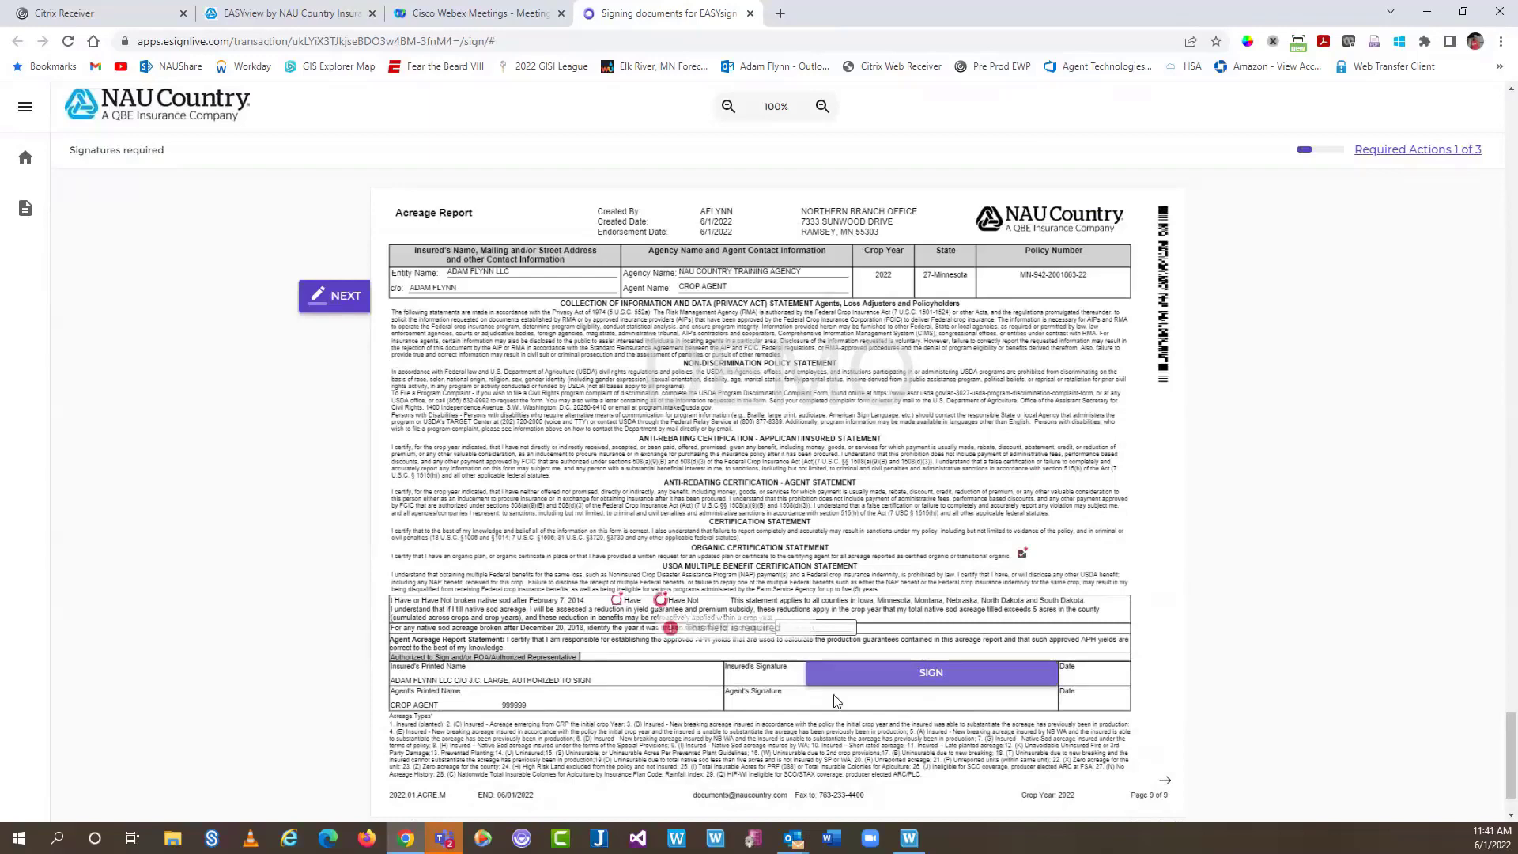
Sign the insured's signature field, confirm the Acreage Report, and return to EASYwriter Pro
left_click(1053, 666)
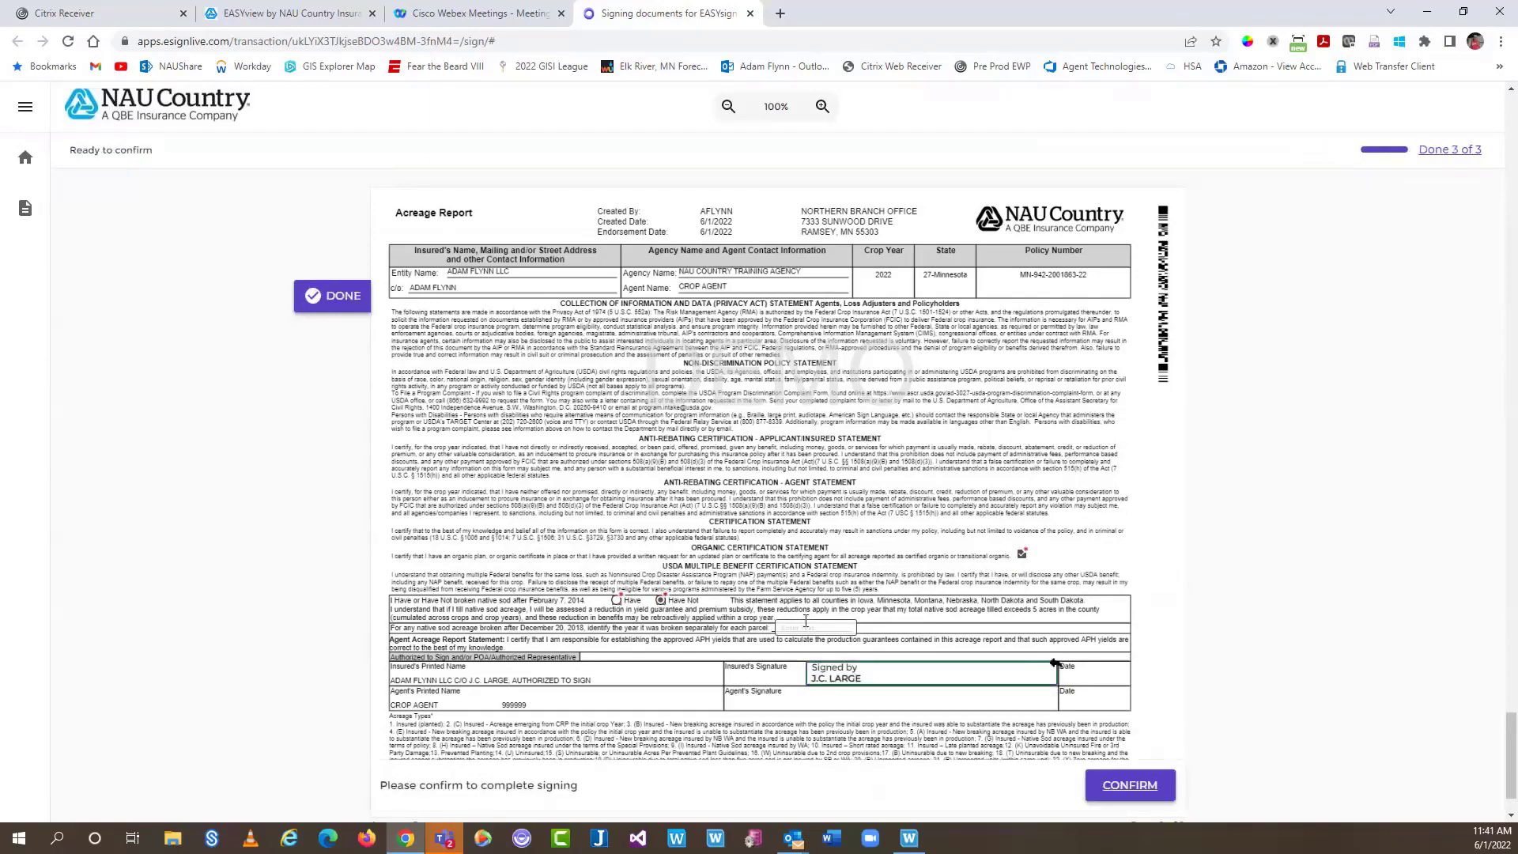
left_click(1022, 554)
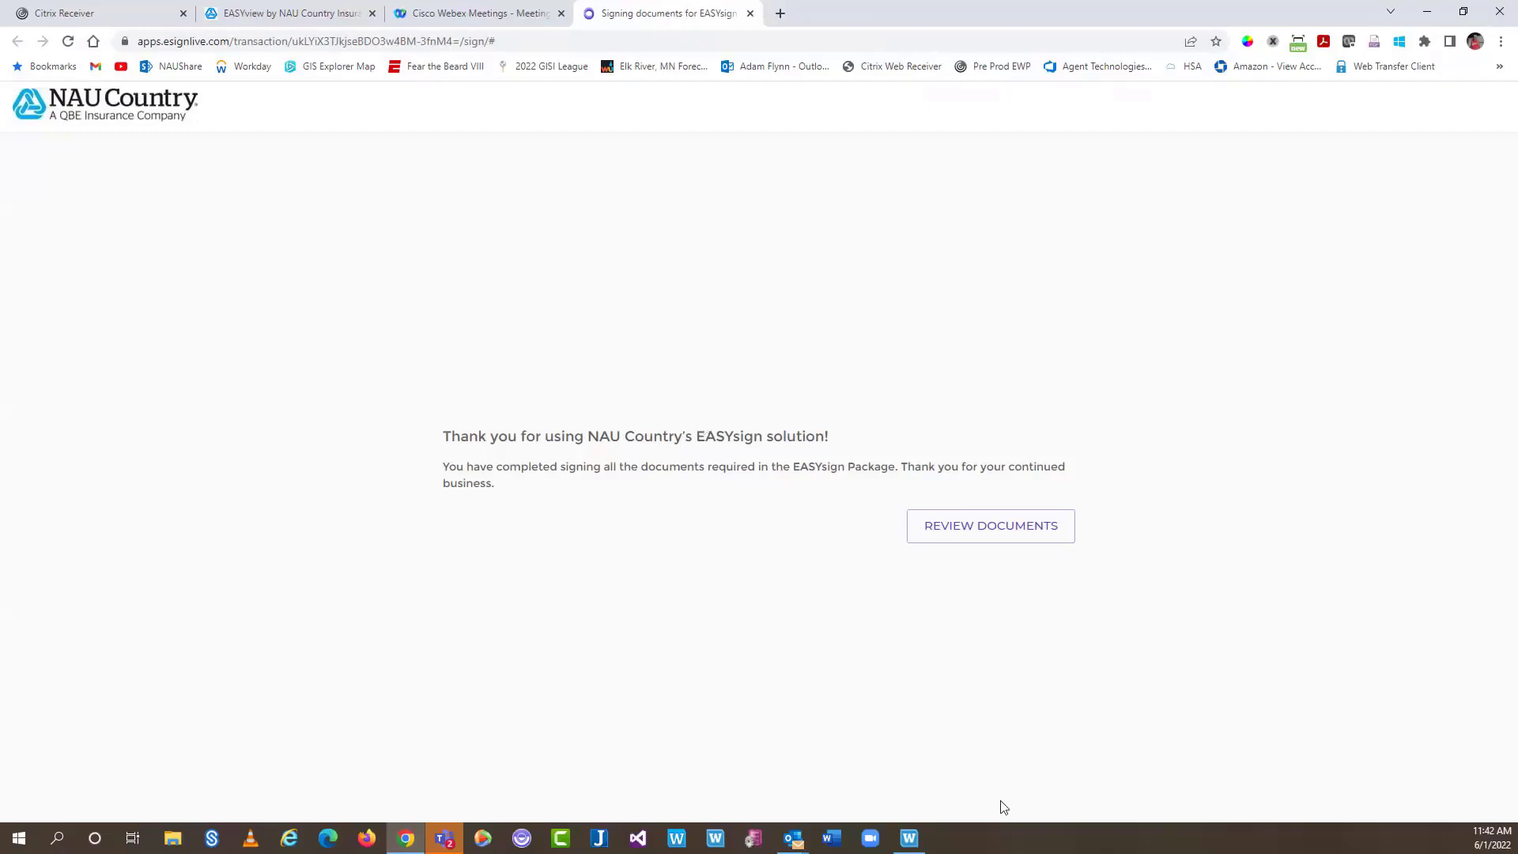
left_click(909, 837)
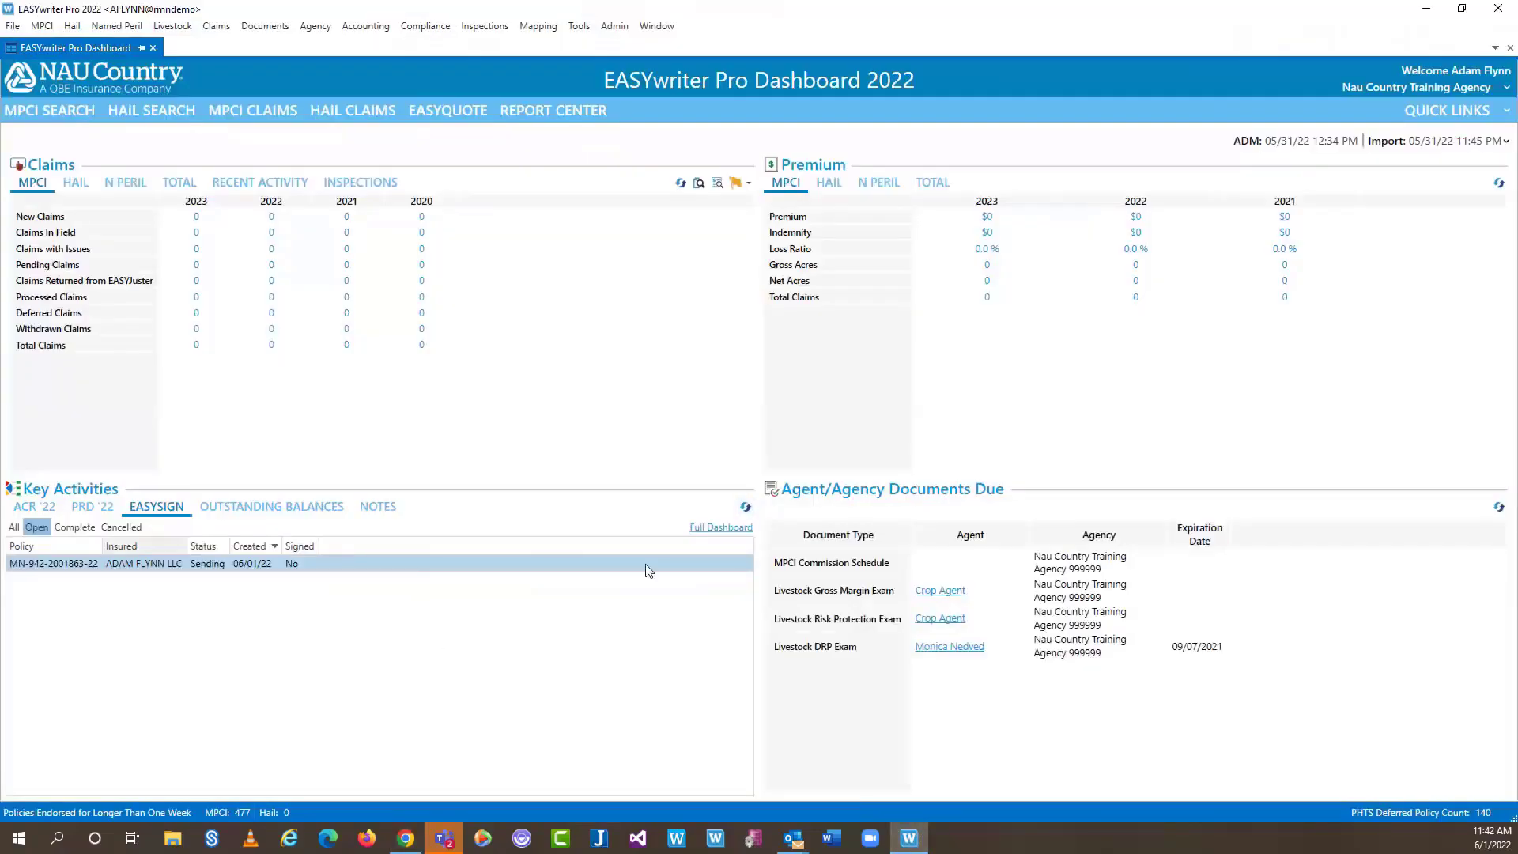
Refresh the EASYsign list to Awaiting Signatures and review the policy's signer statuses in its transaction details
left_click(746, 508)
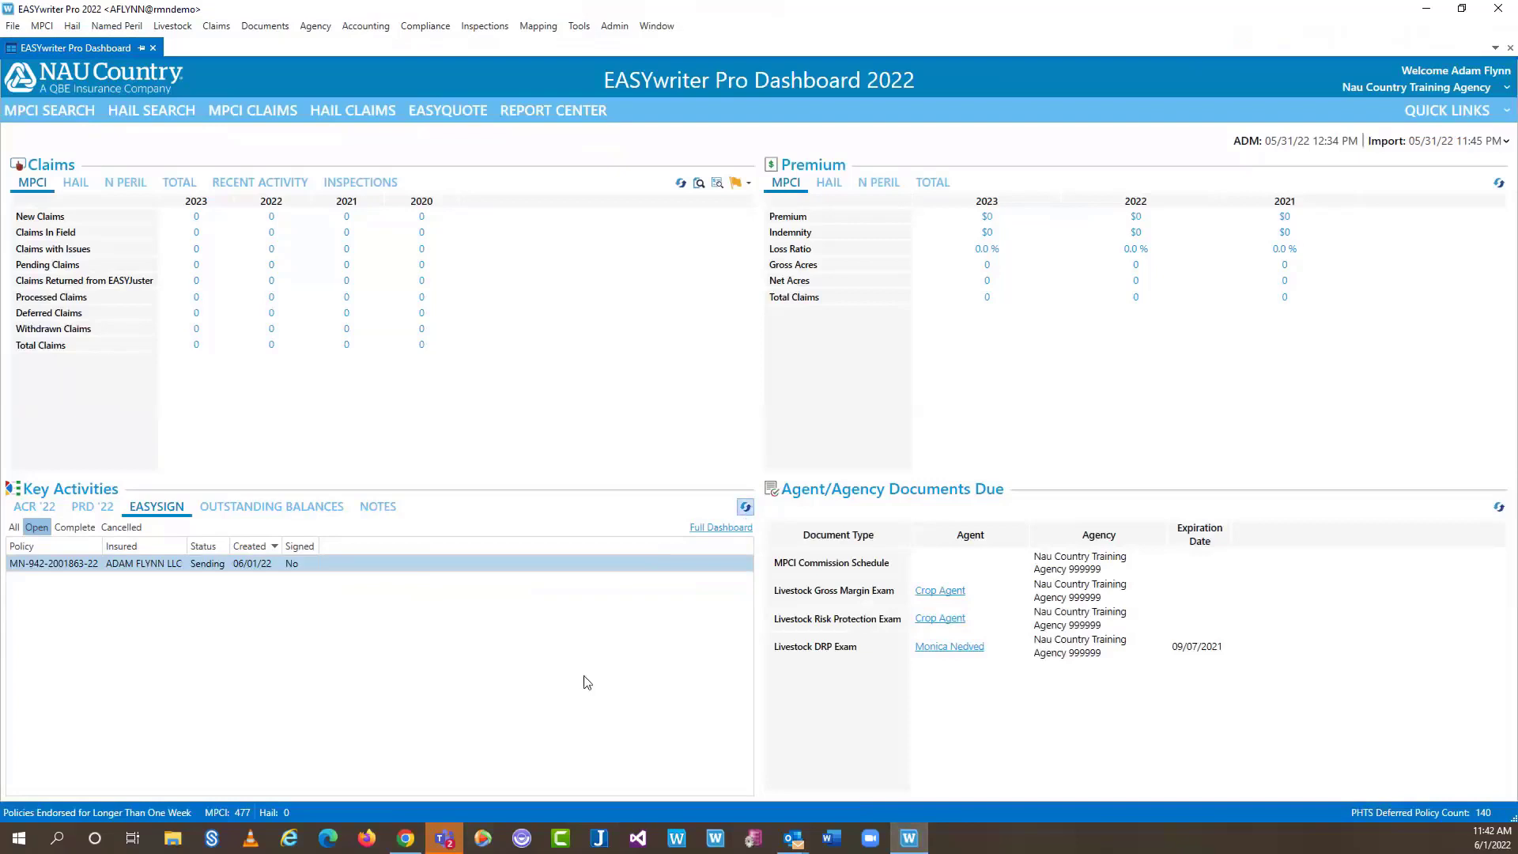
double_click(223, 566)
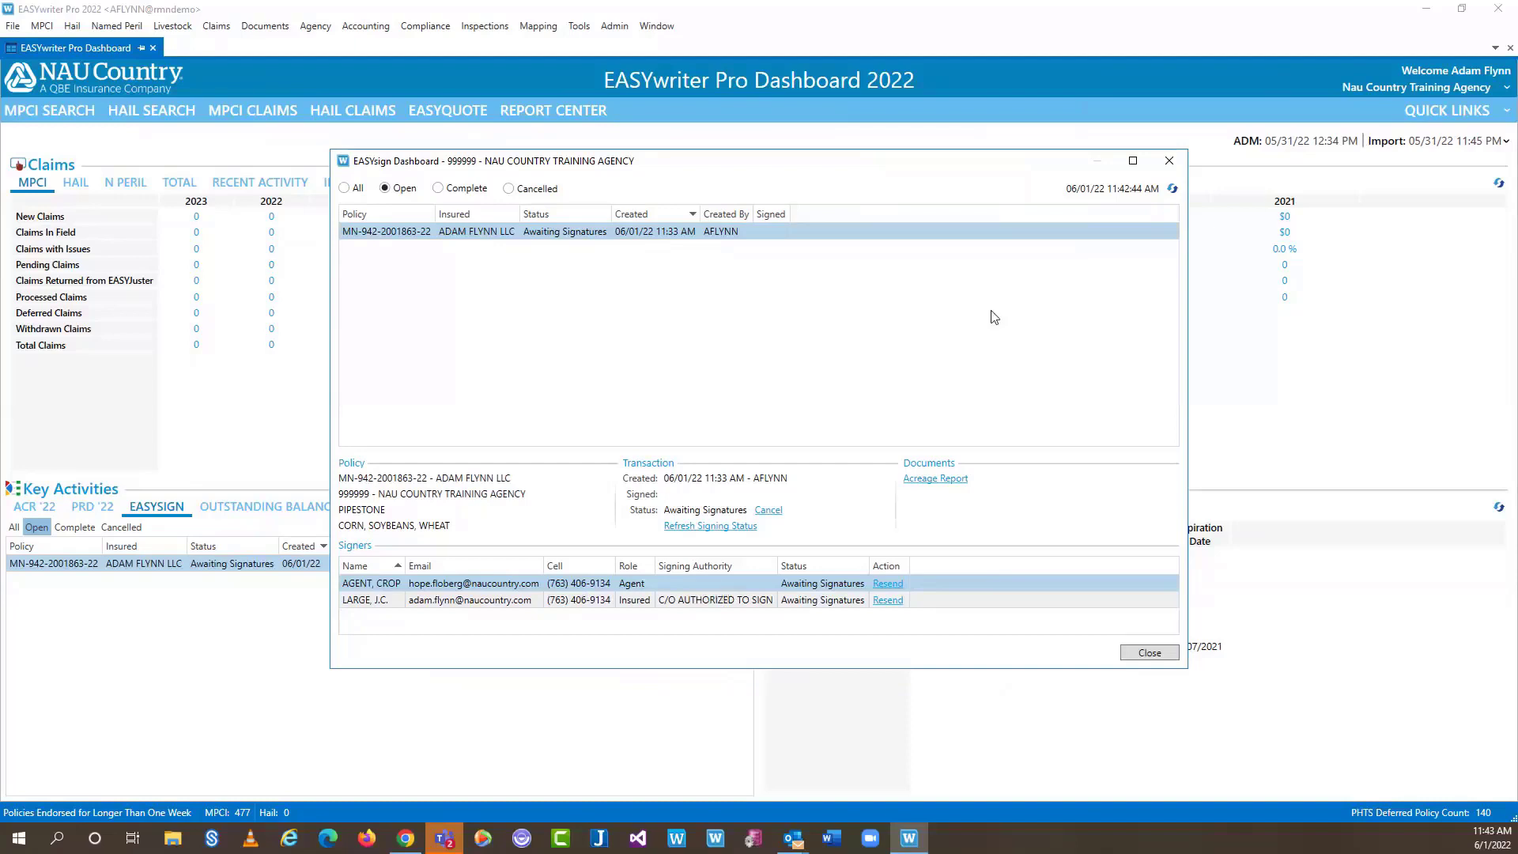
left_click(1169, 160)
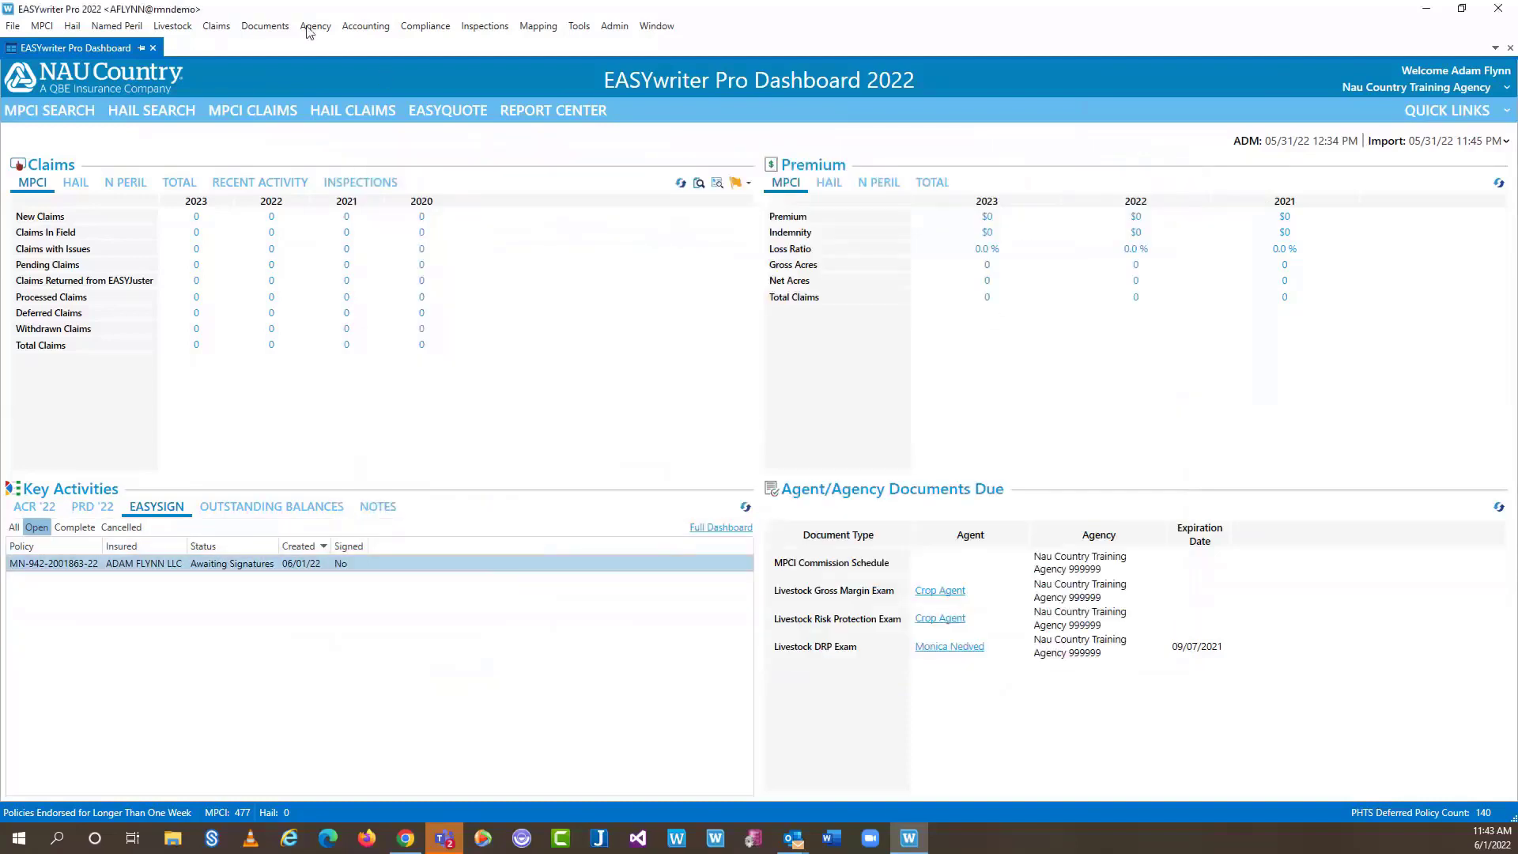
left_click(265, 26)
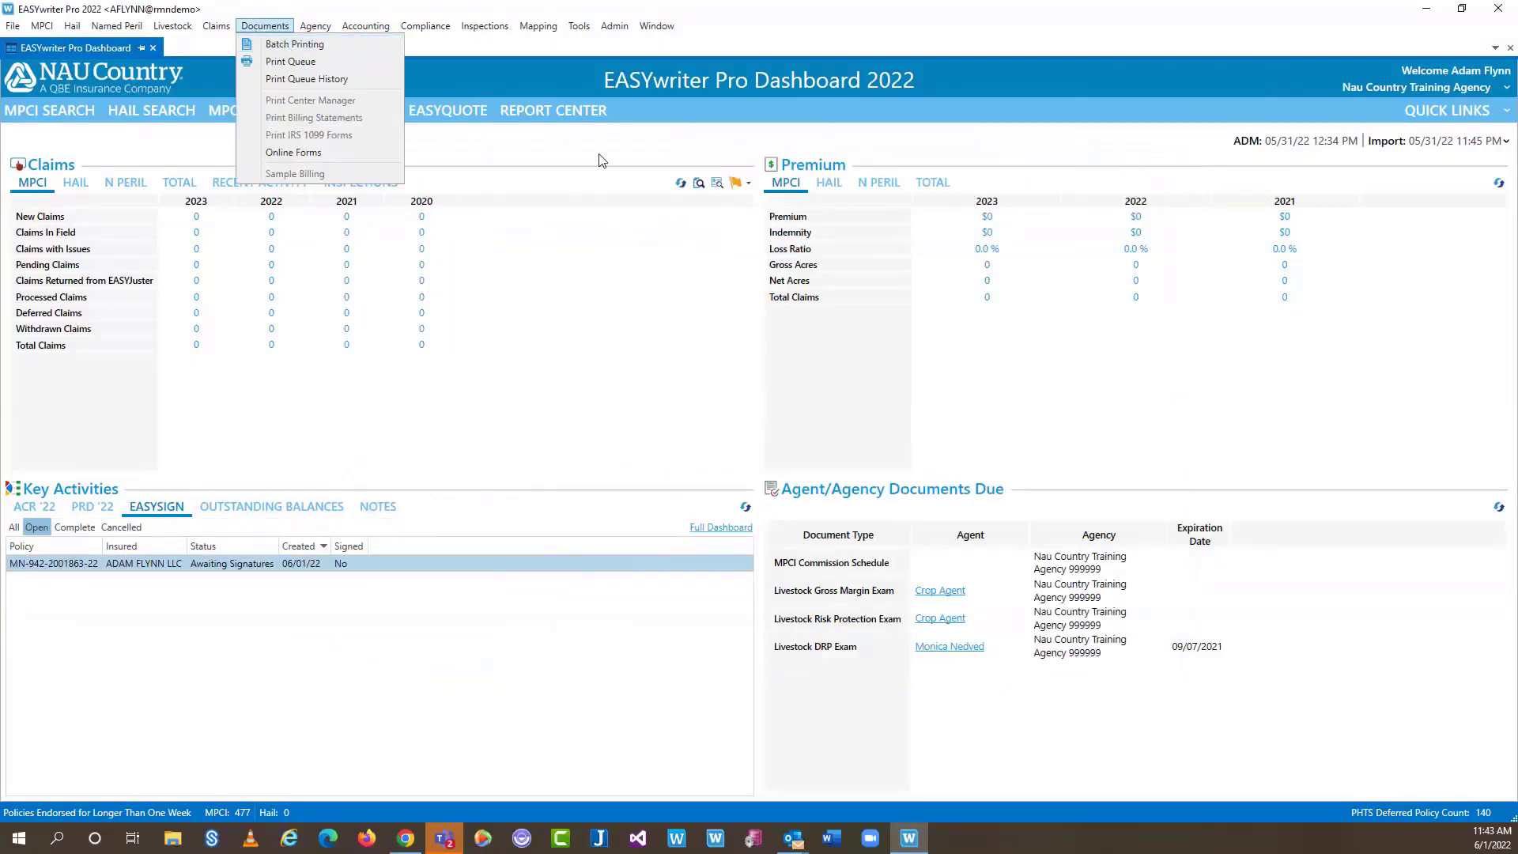
left_click(599, 153)
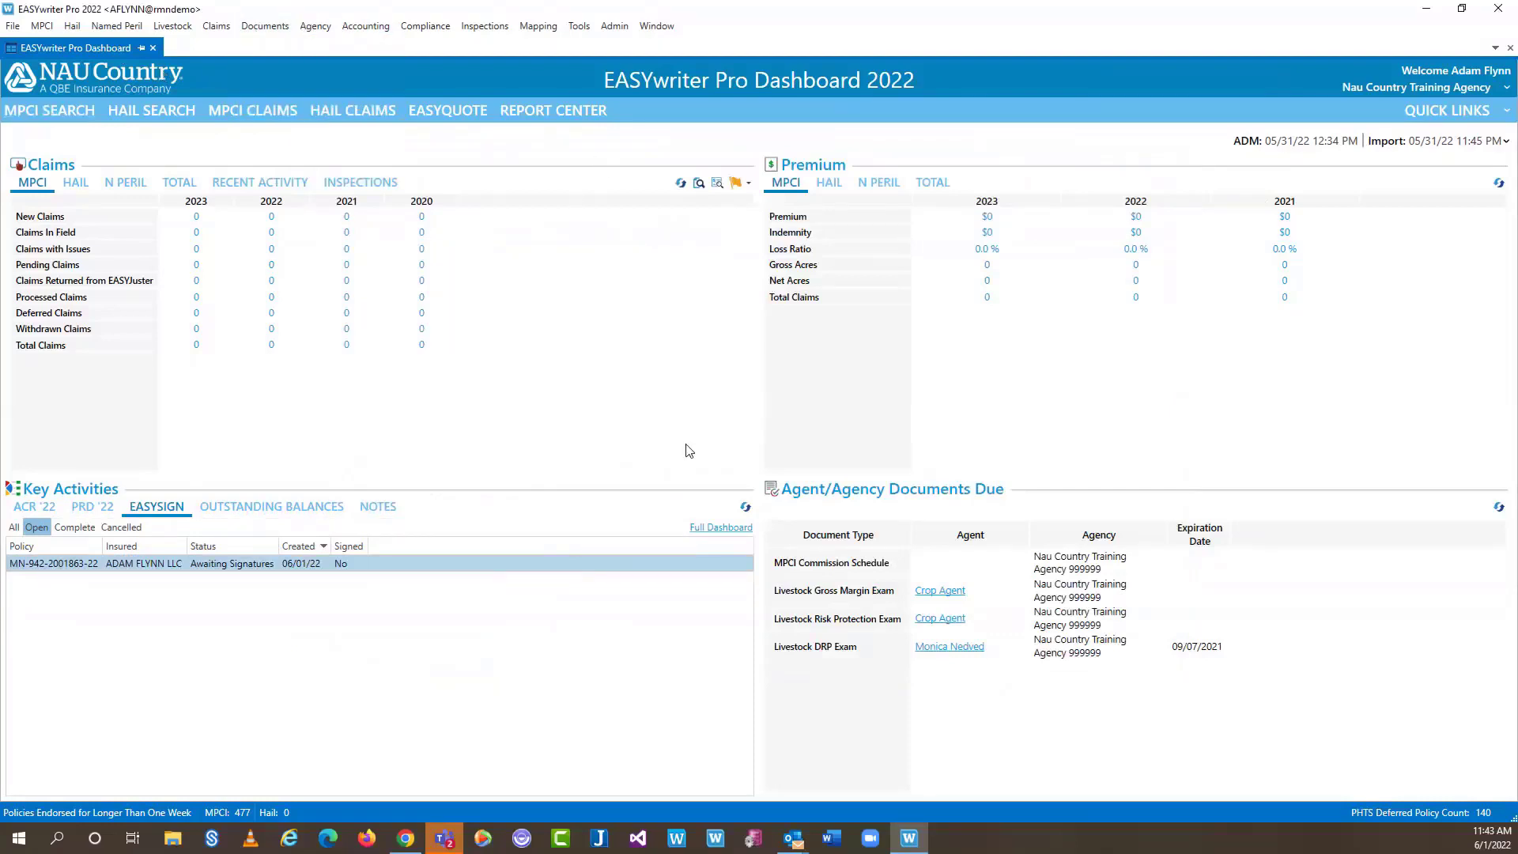